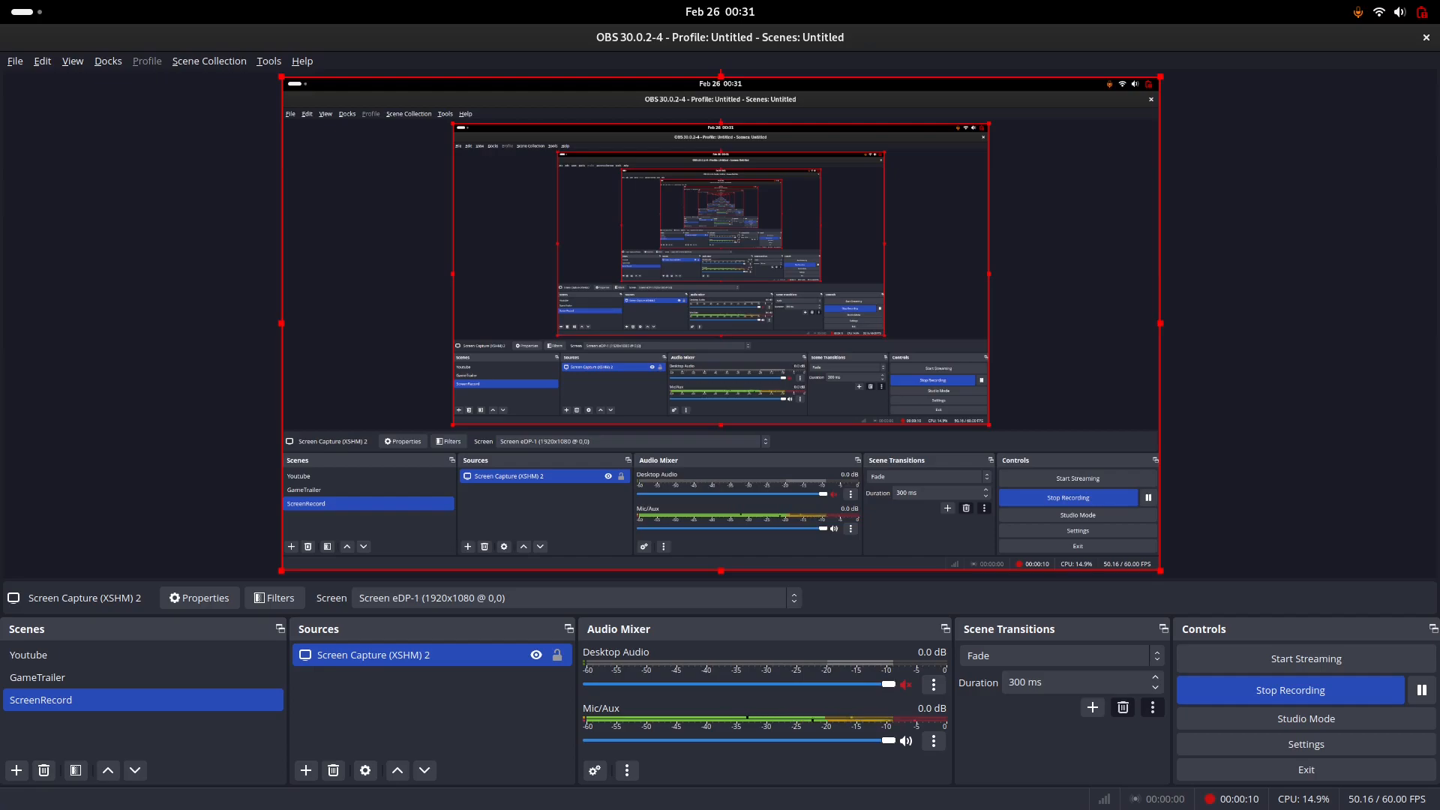
Step: Switch to Godot, run the Chase project, test directional navigation between its menu buttons, and leave the game through the exit button
{"action": "key", "text": "alt+Tab"}
{"action": "key", "text": "alt+Tab"}
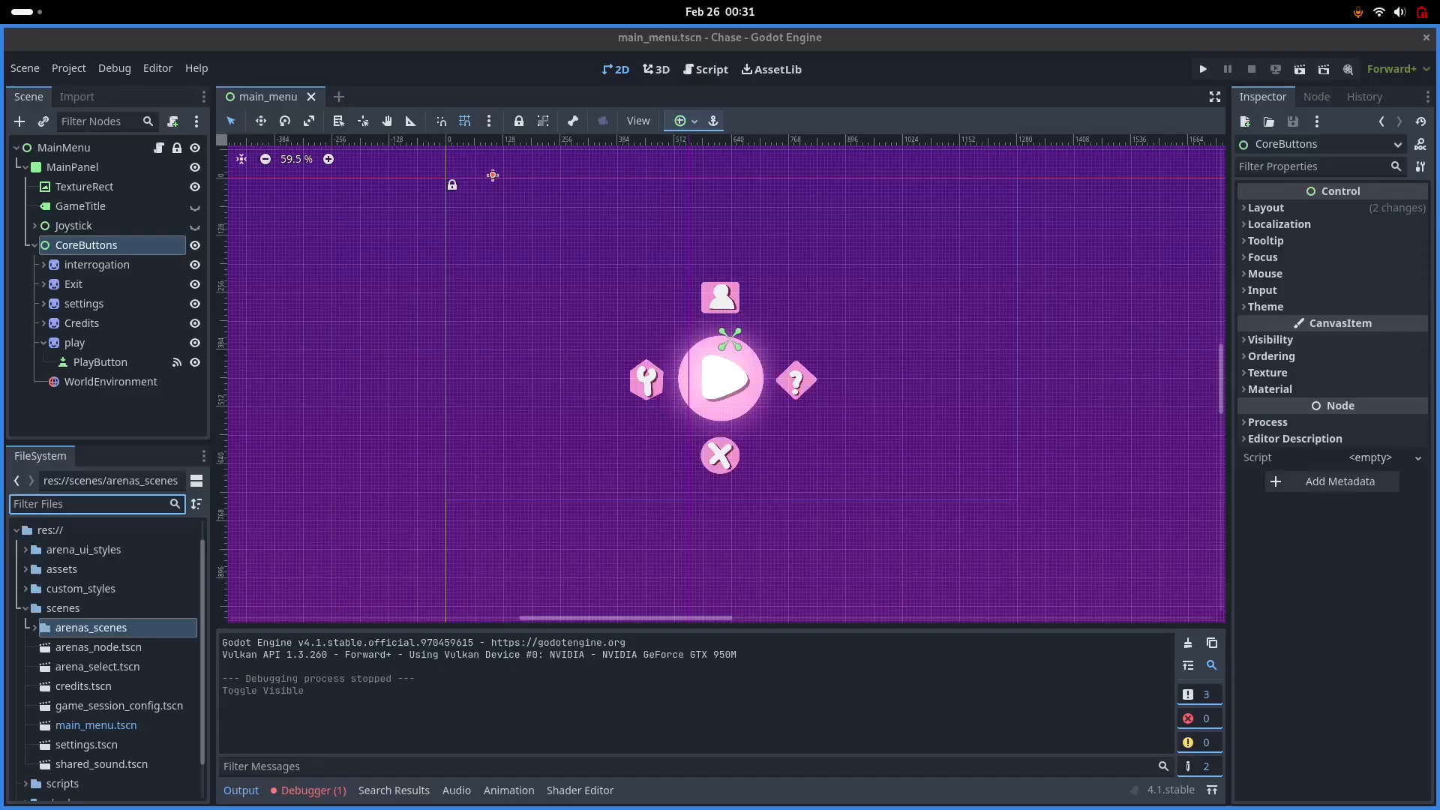
{"action": "key", "text": "F5"}
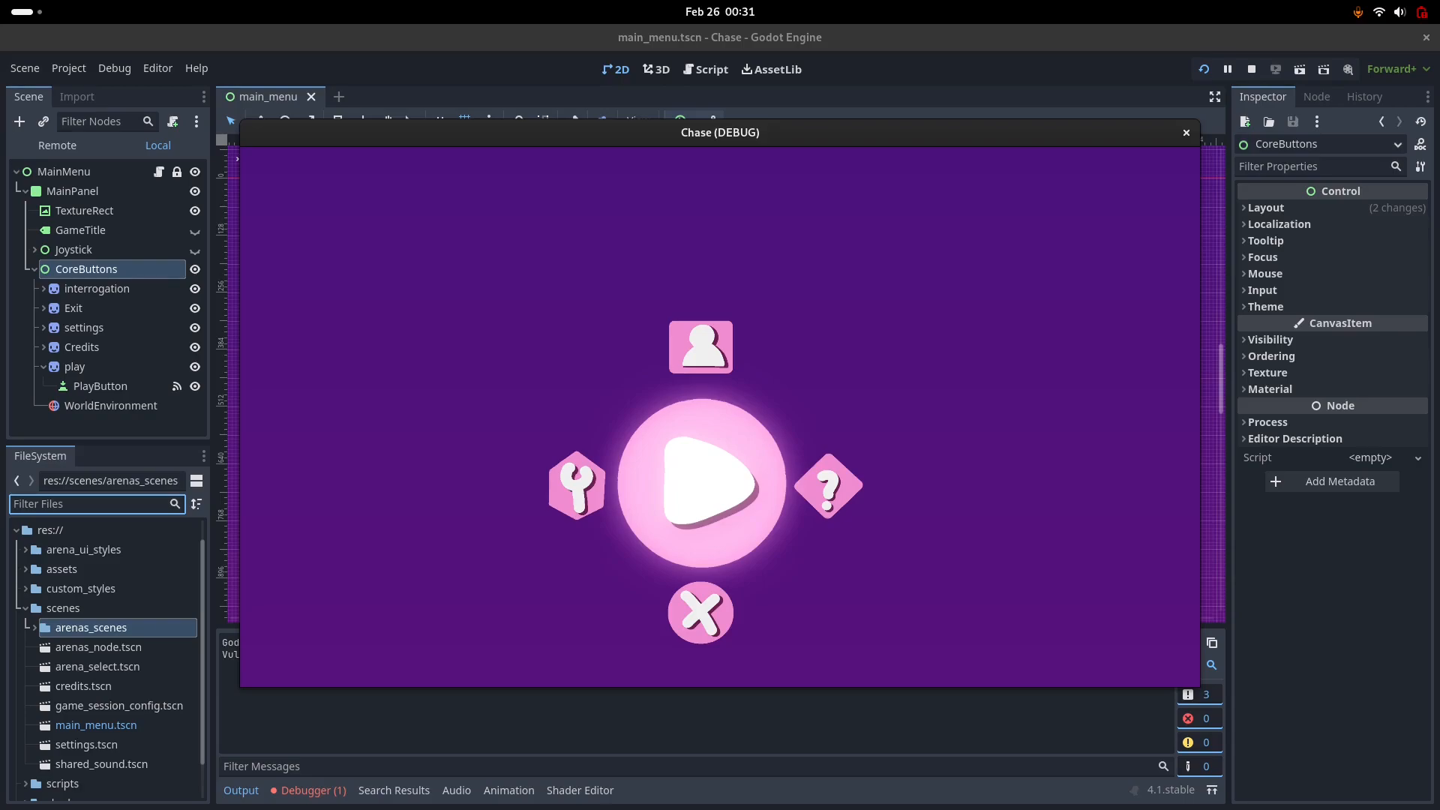
{"action": "key", "text": "Right"}
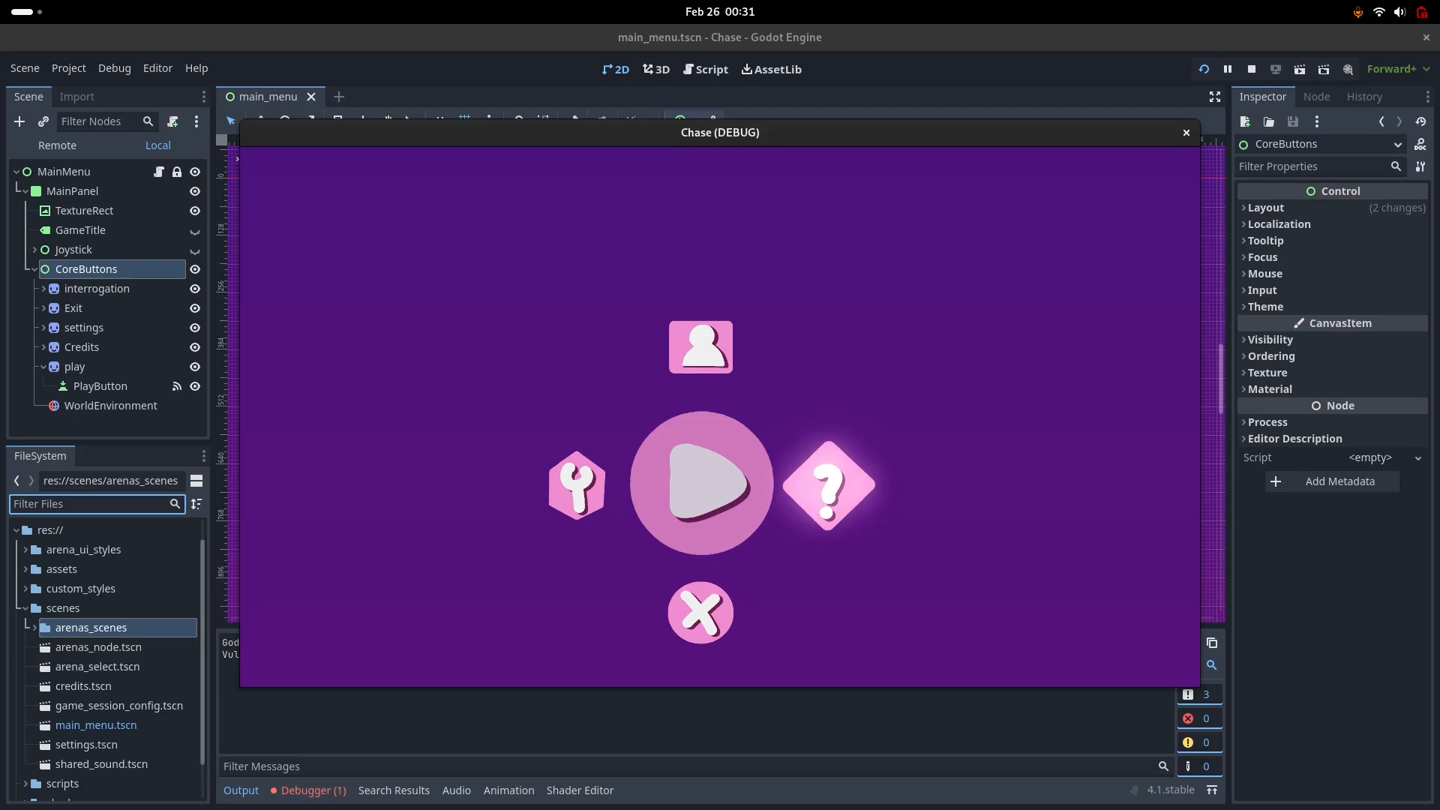
{"action": "key", "text": "Left"}
{"action": "key", "text": "Down"}
{"action": "key", "text": "Up"}
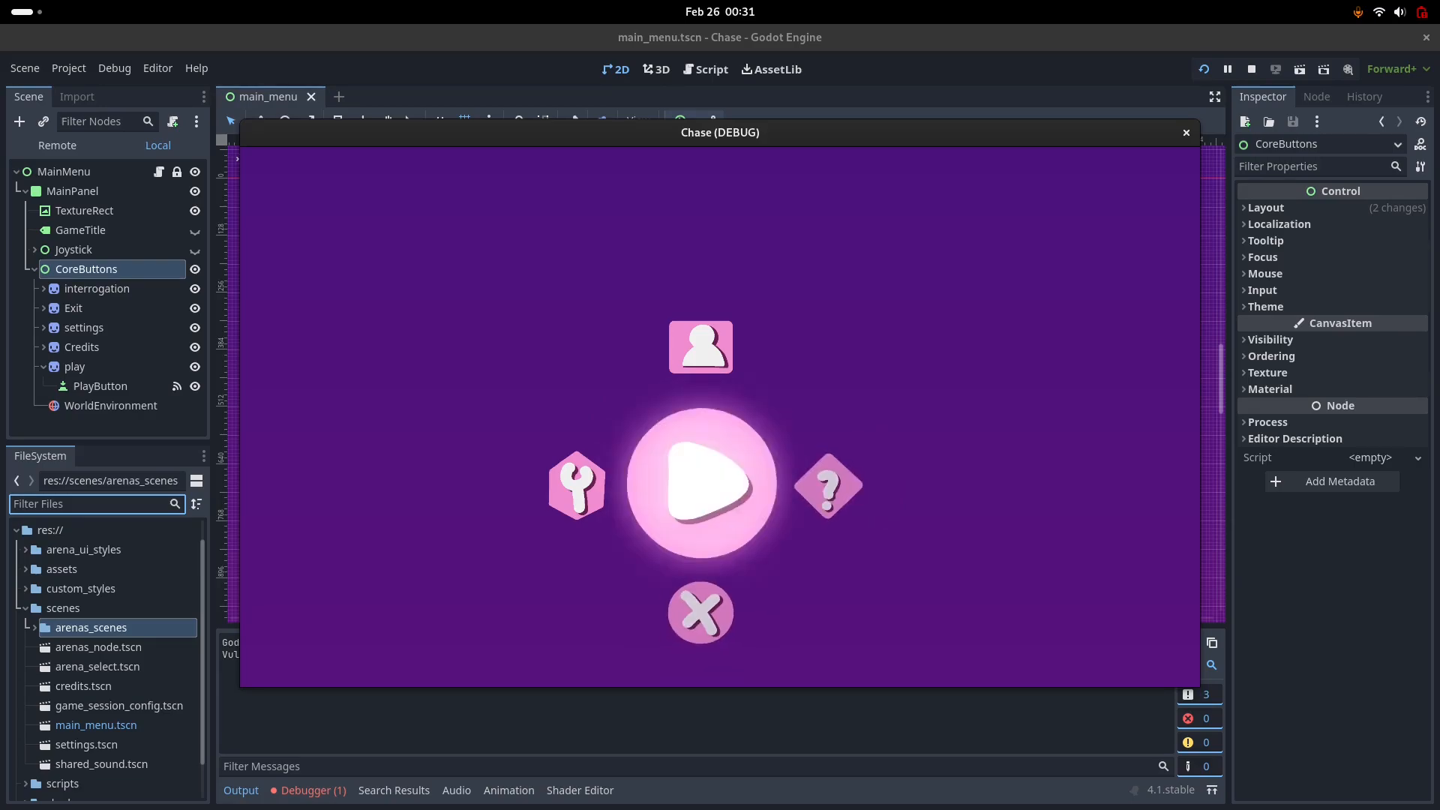
{"action": "key", "text": "Left"}
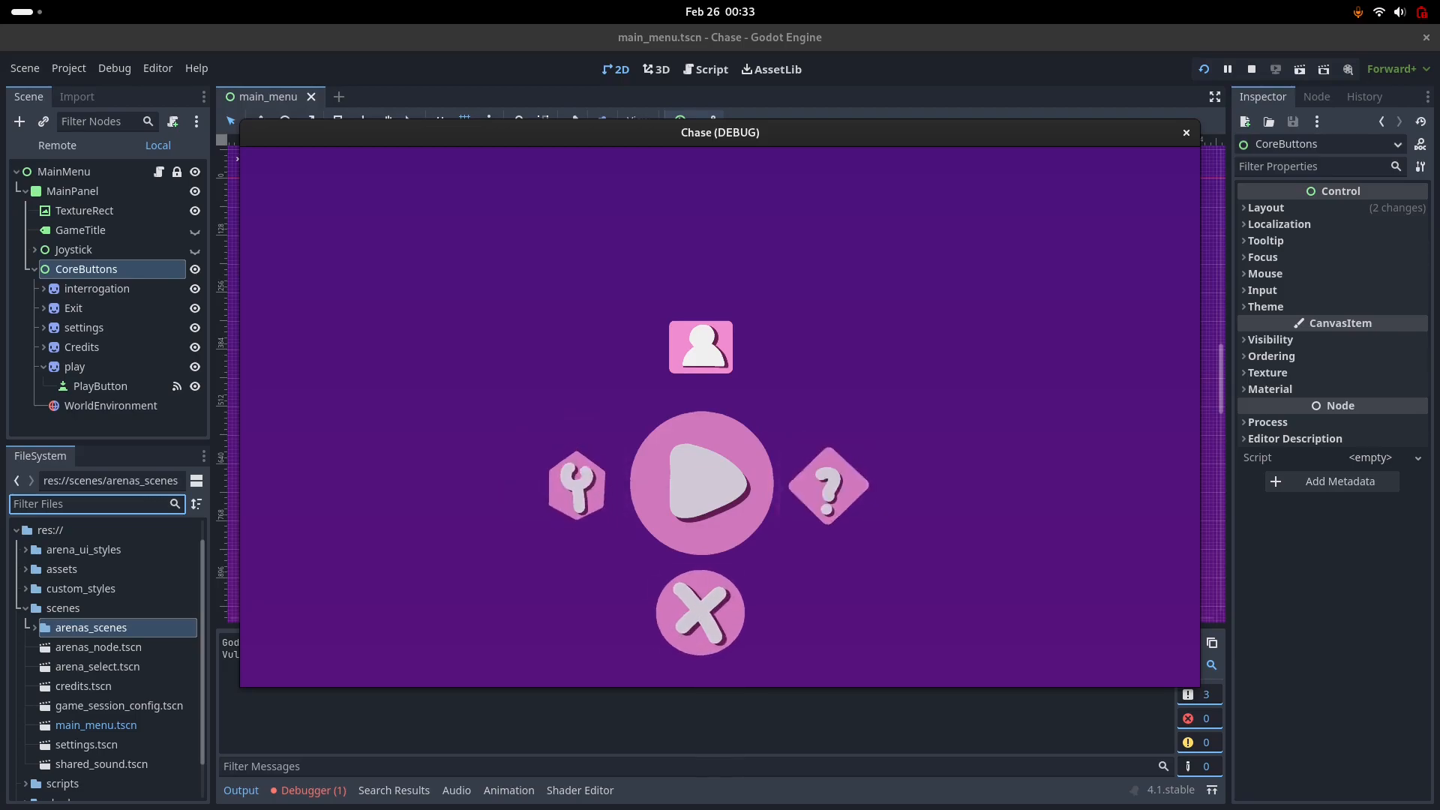
{"action": "key", "text": "Return"}
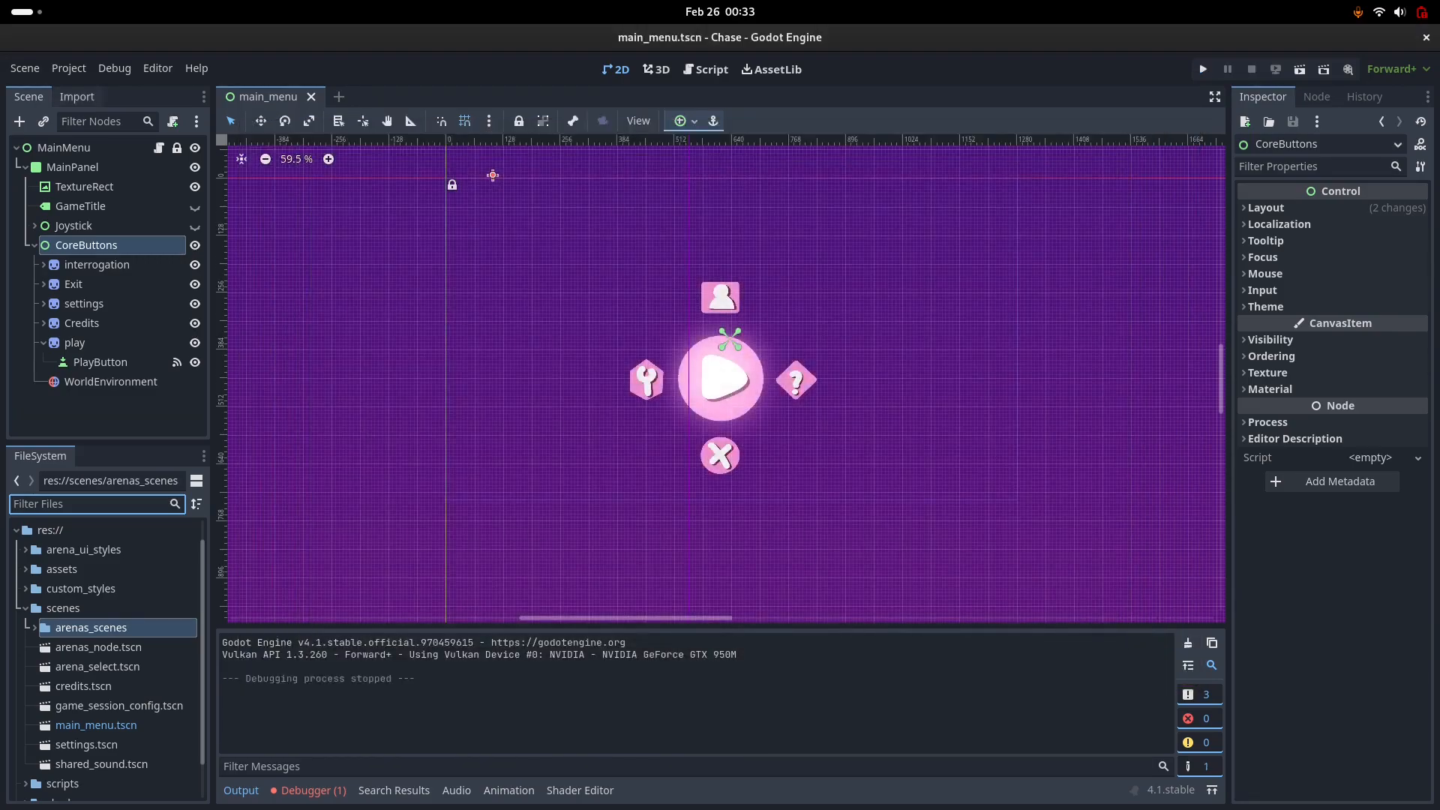
Step: Quit the Chase project to the project list
{"action": "left_click", "coordinate": [25, 68]}
{"action": "key", "text": "Down"}
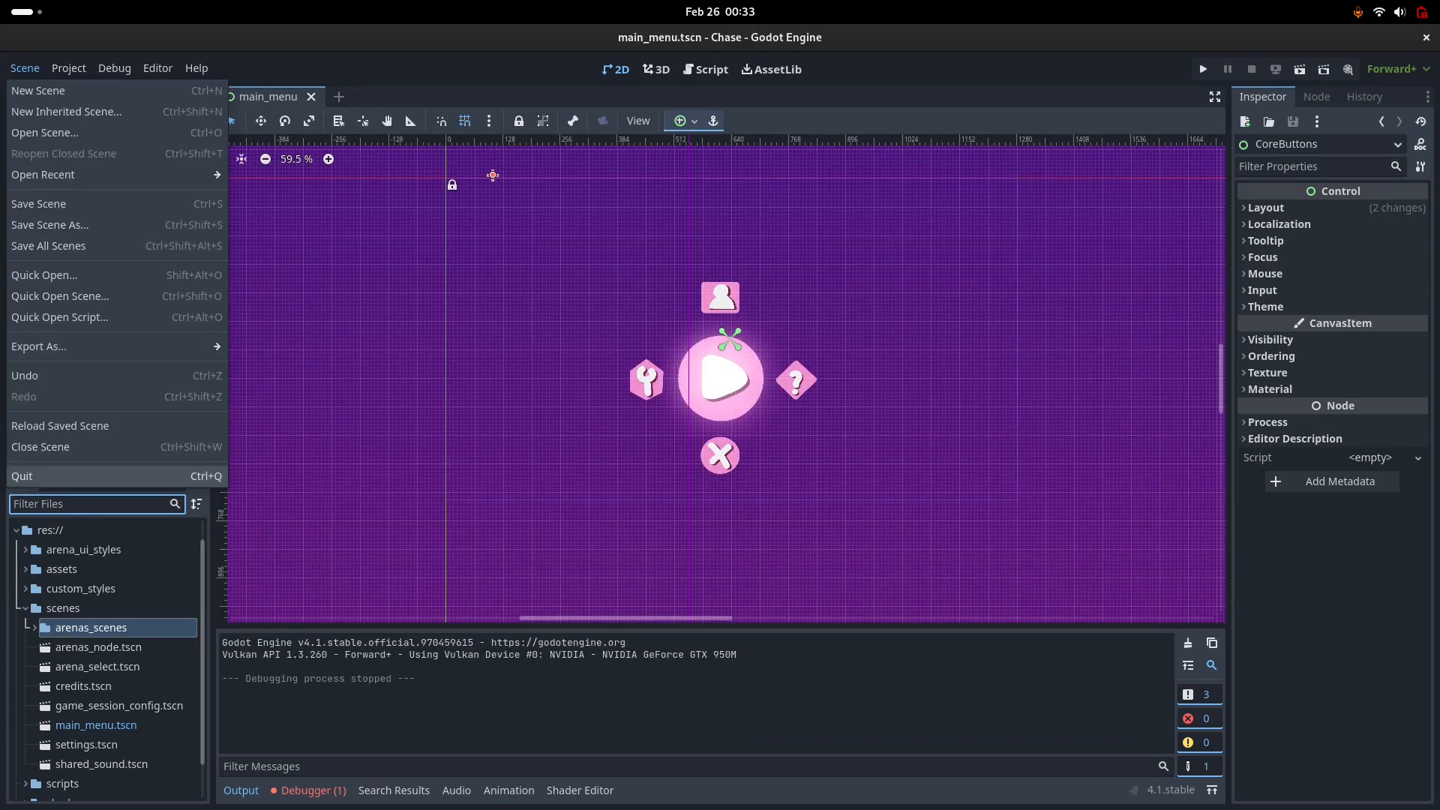
{"action": "key", "text": "Right"}
{"action": "key", "text": "Right"}
{"action": "key", "text": "Left"}
{"action": "key", "text": "Down"}
{"action": "key", "text": "Down"}
{"action": "key", "text": "Down"}
{"action": "key", "text": "Down"}
{"action": "key", "text": "Down"}
{"action": "key", "text": "Down"}
{"action": "key", "text": "Down"}
{"action": "key", "text": "Down"}
{"action": "key", "text": "Return"}
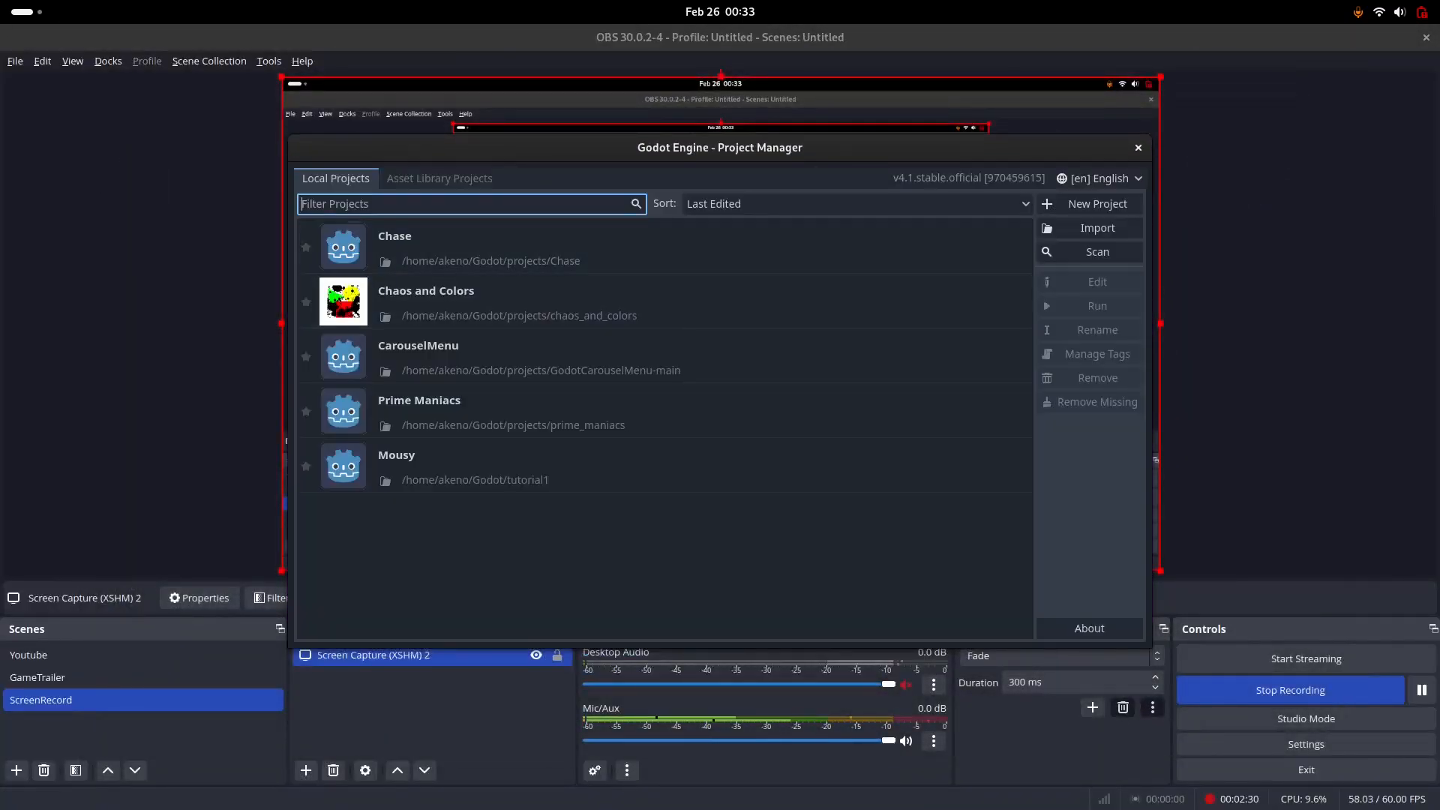
Step: Start a new project and name it MenuTutorial
{"action": "left_click", "coordinate": [1092, 203]}
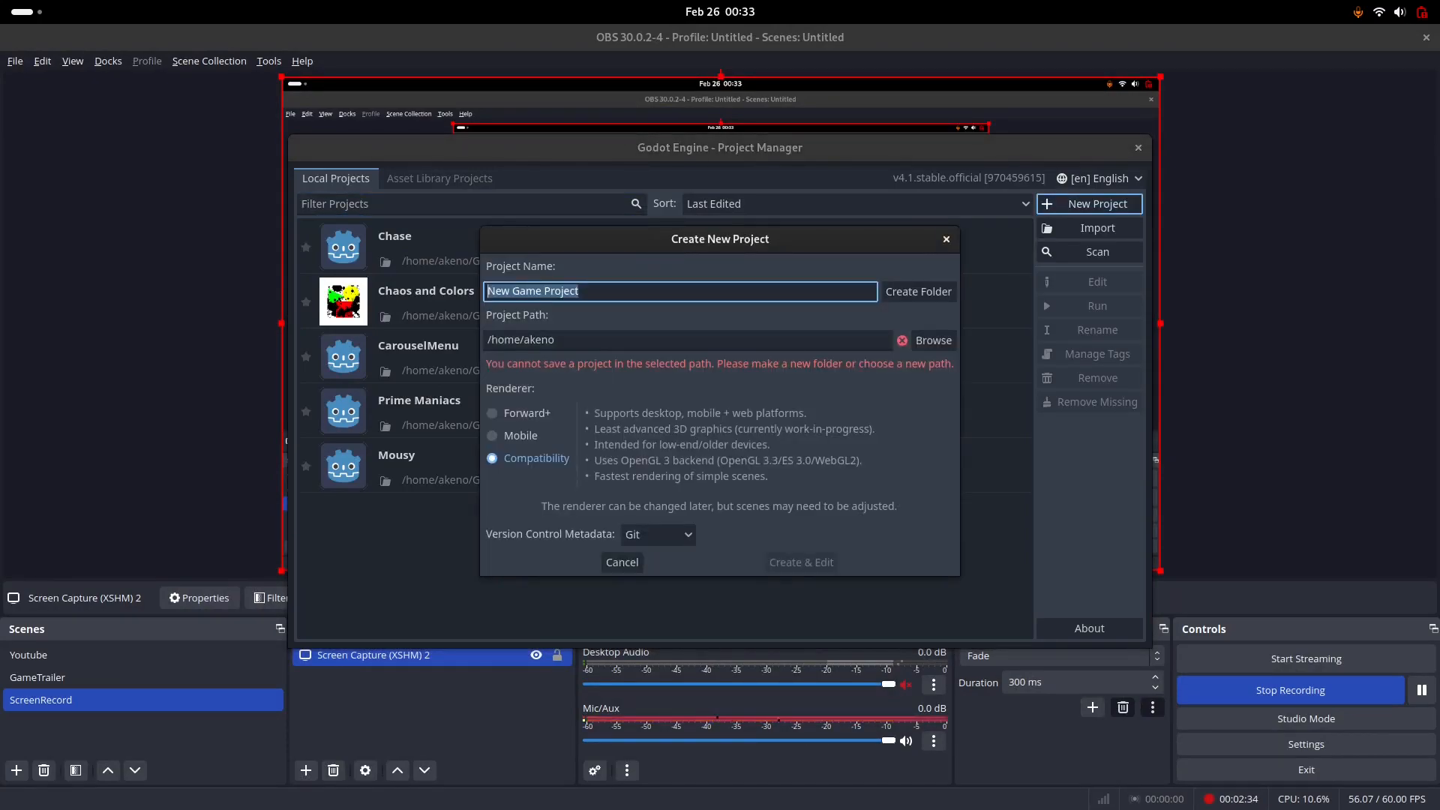
{"action": "type", "text": "Men"}
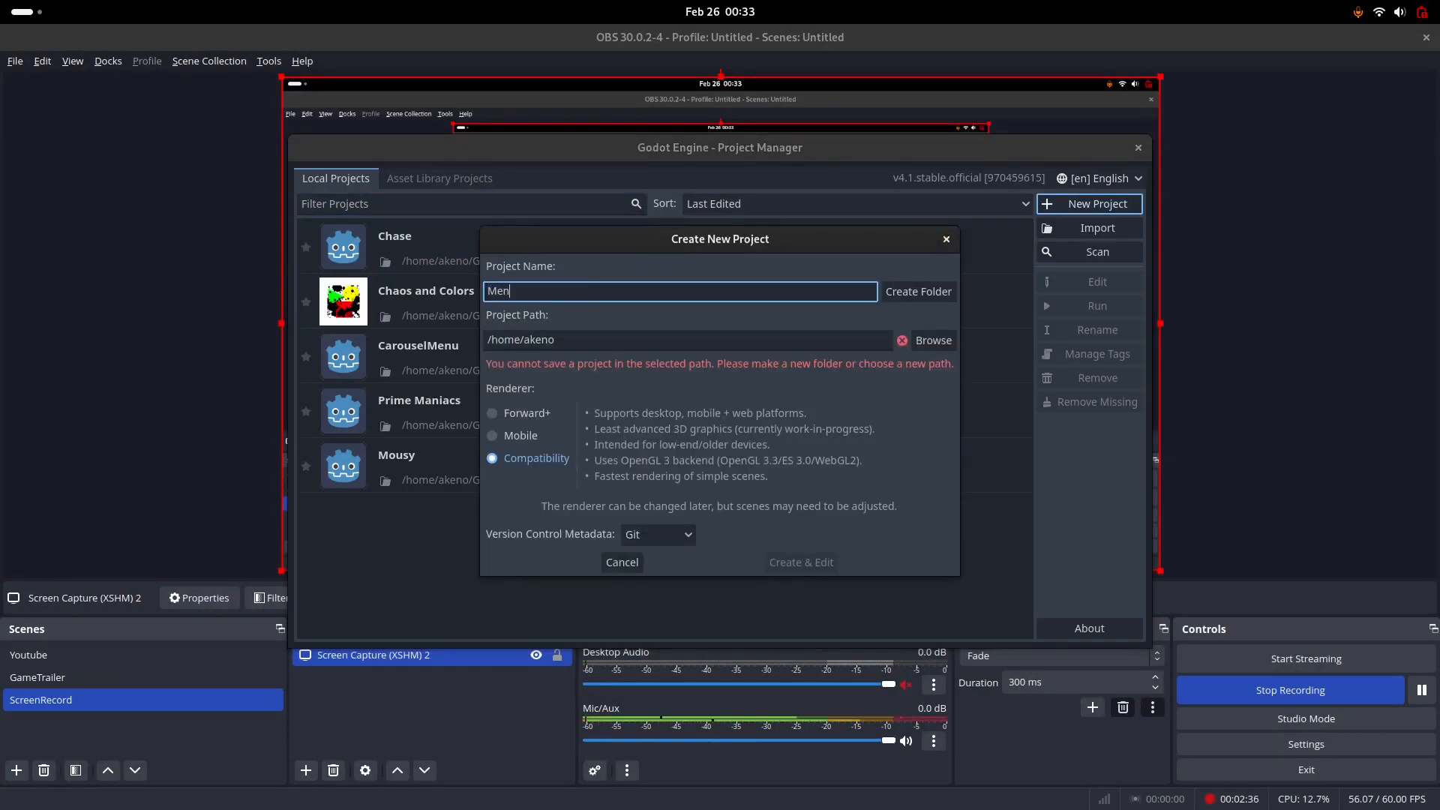
{"action": "type", "text": "uTutorial"}
{"action": "key", "text": "Tab"}
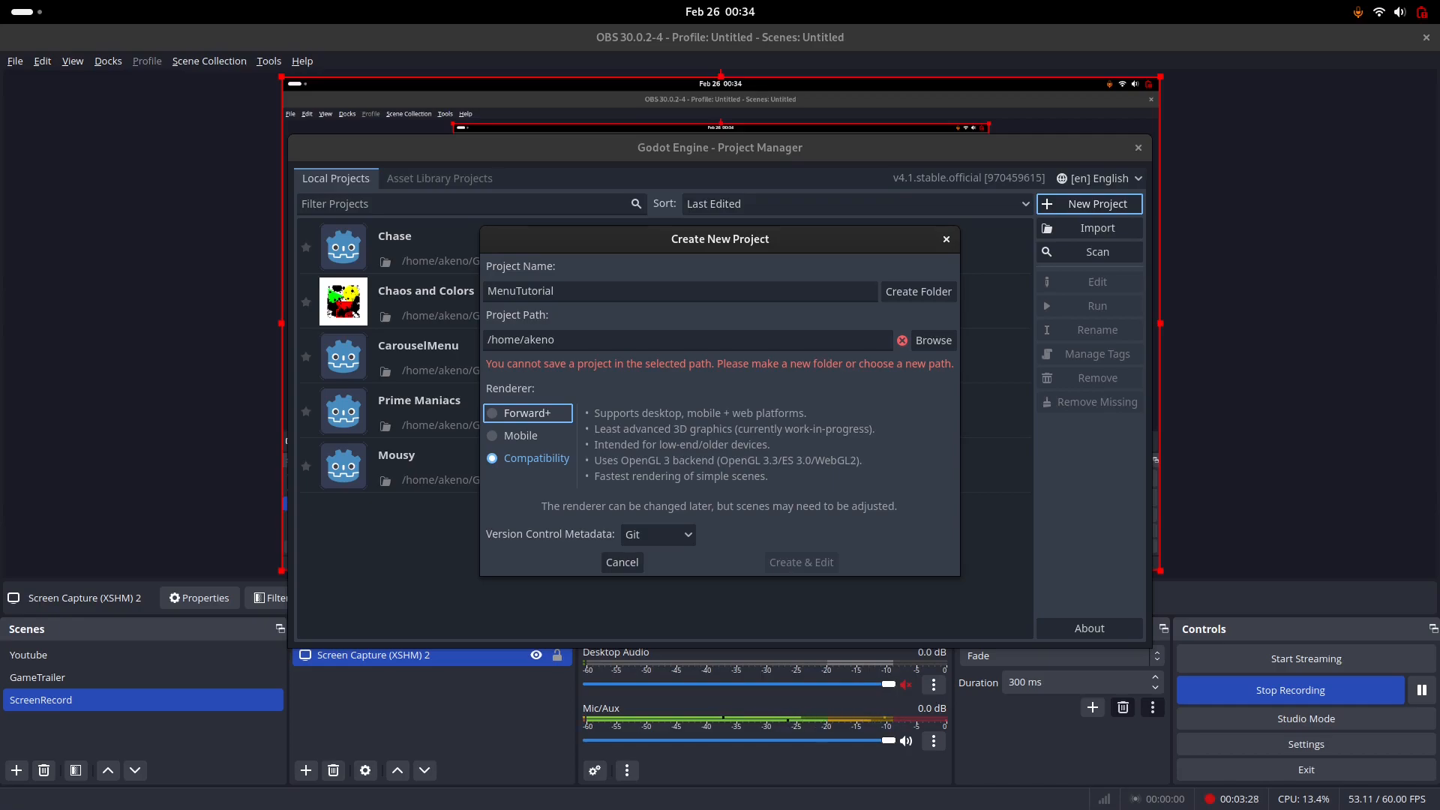
Step: Compare the Forward+, Mobile and Compatibility renderers and choose Forward+ for the new project
{"action": "key", "text": "space"}
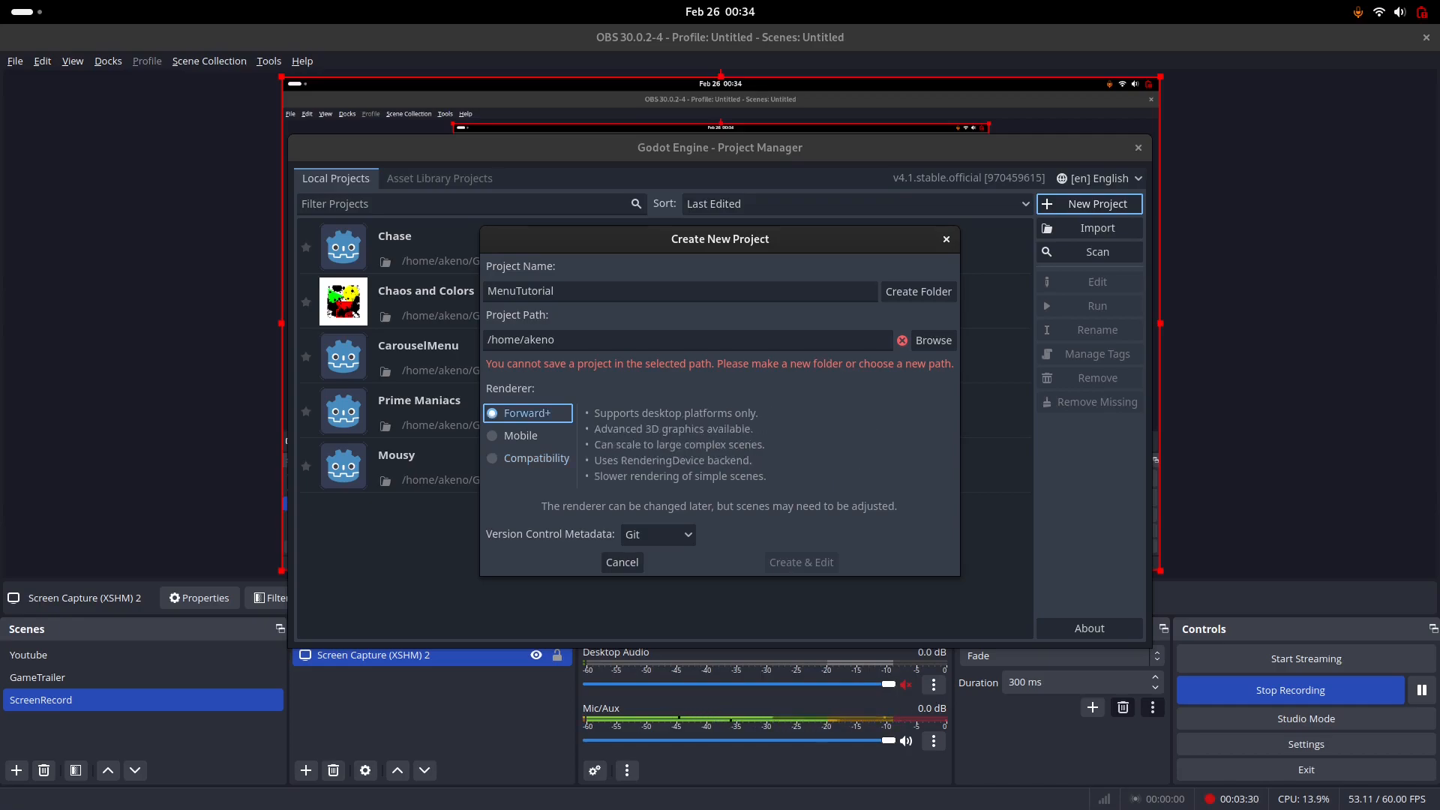
{"action": "left_click", "coordinate": [528, 457]}
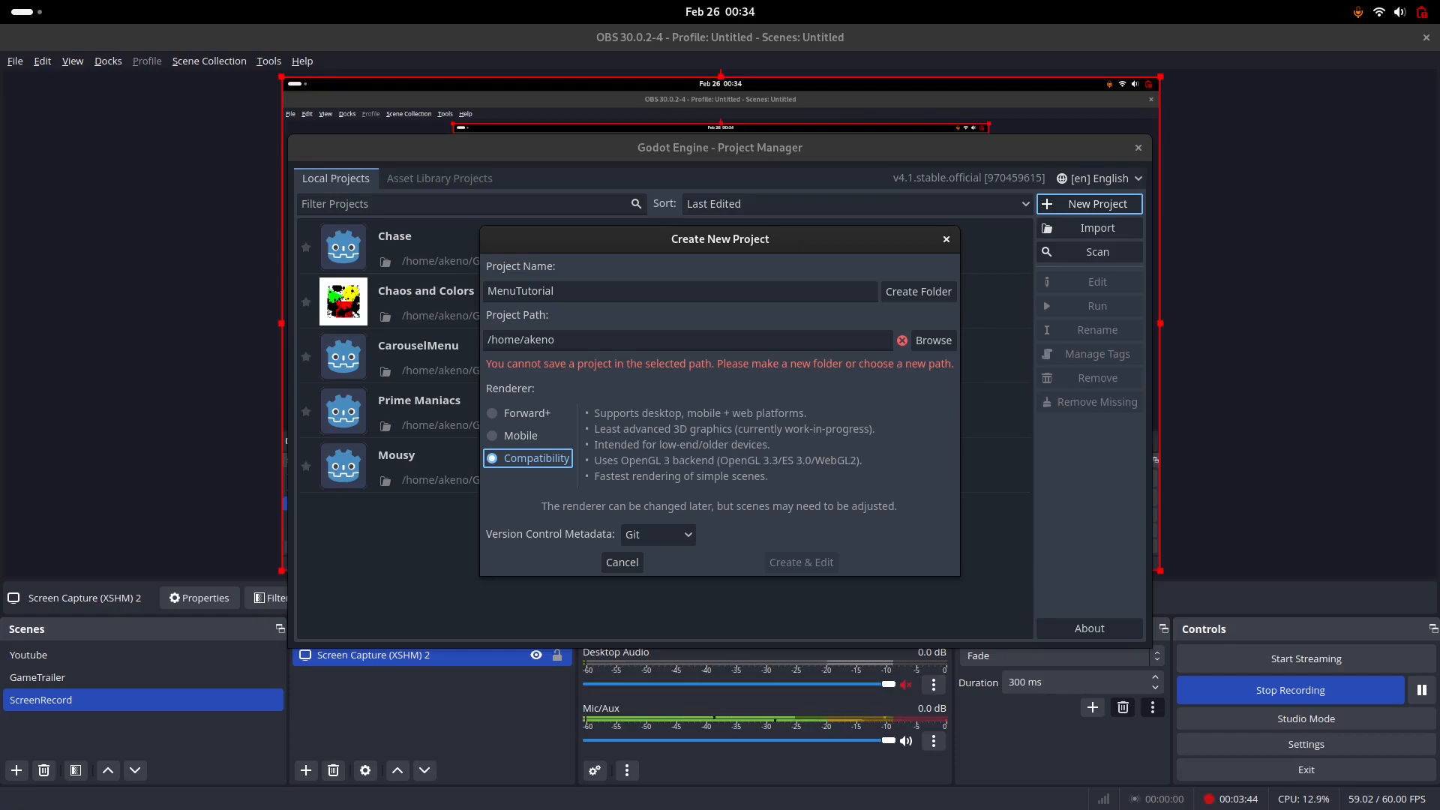
{"action": "left_click", "coordinate": [527, 413]}
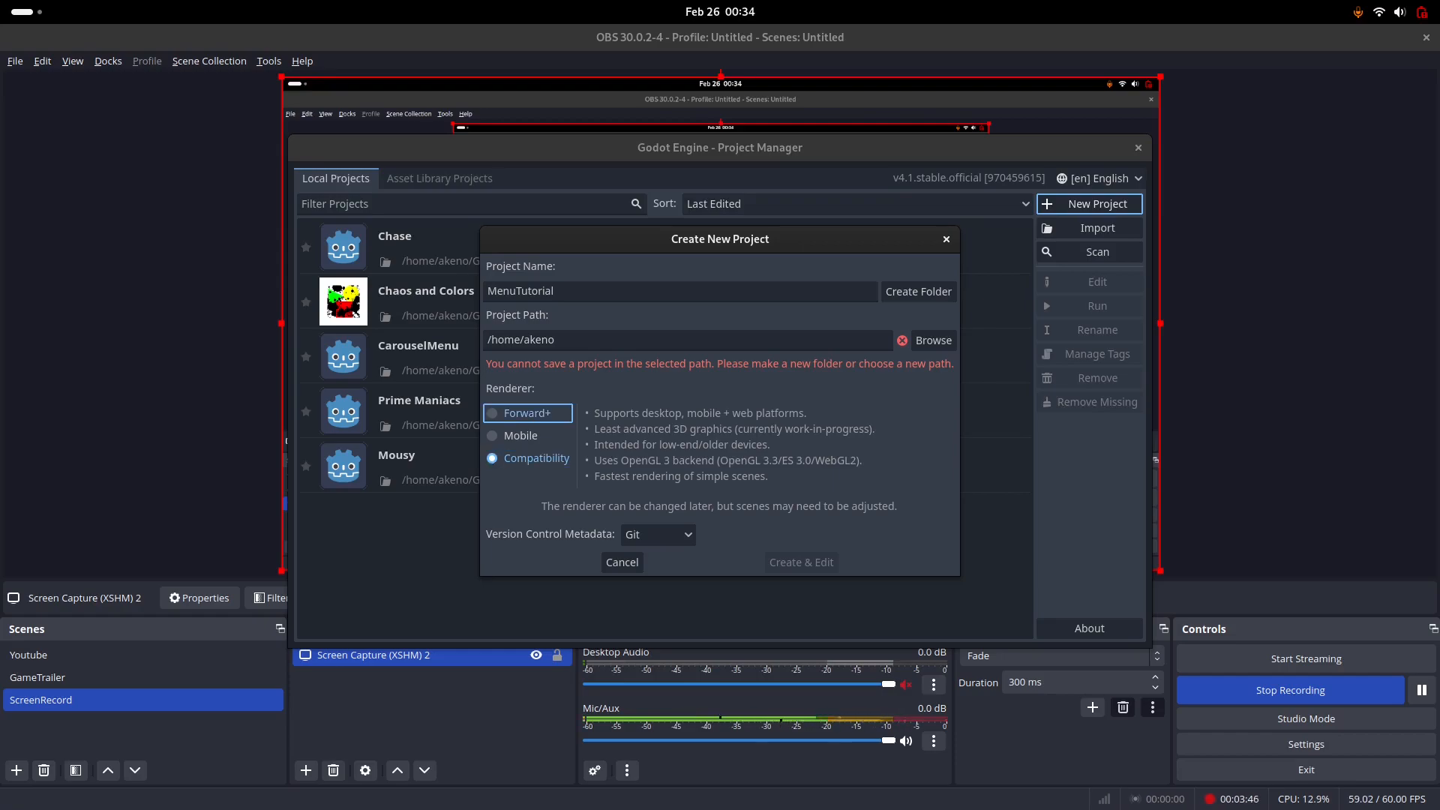
{"action": "left_click", "coordinate": [520, 435]}
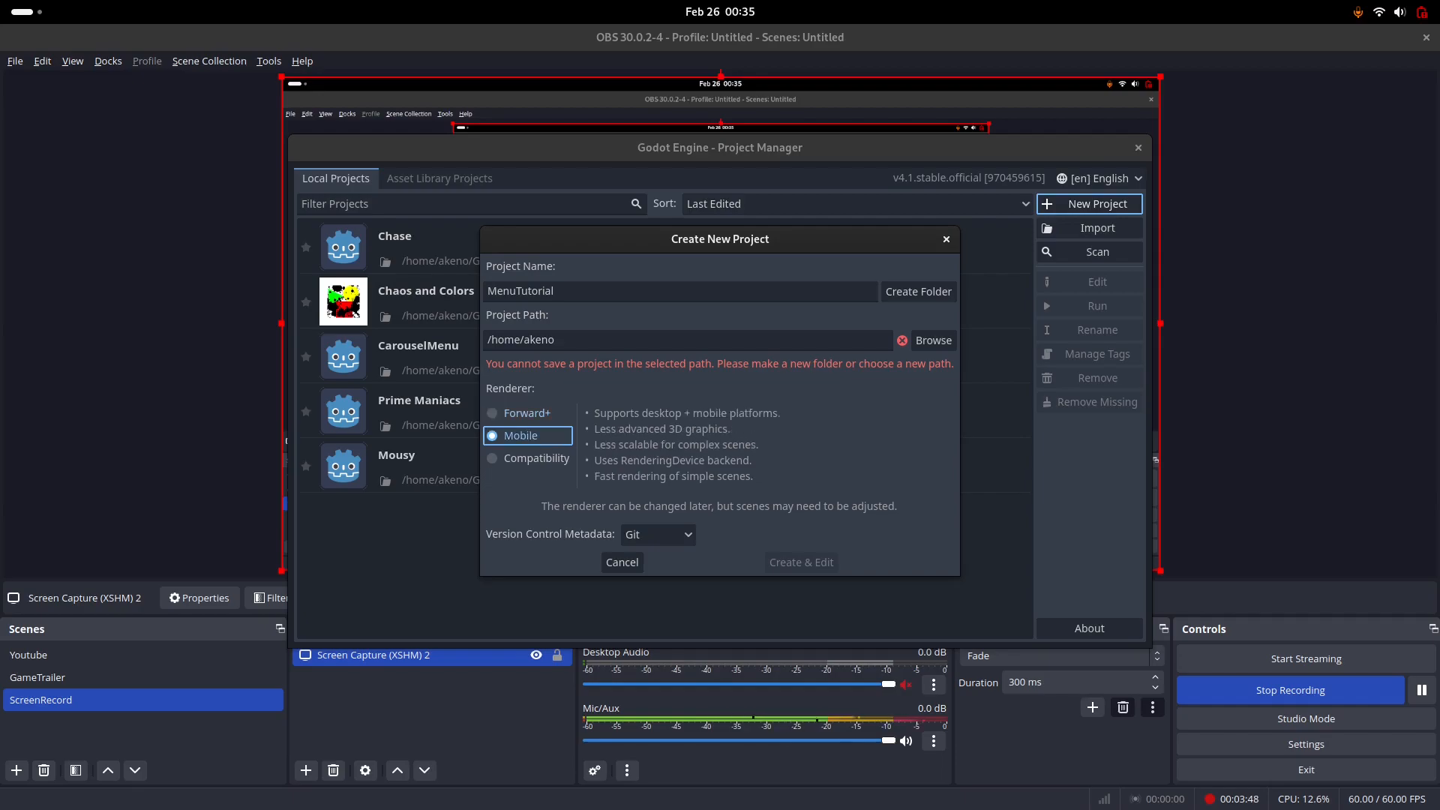
{"action": "left_click", "coordinate": [526, 412]}
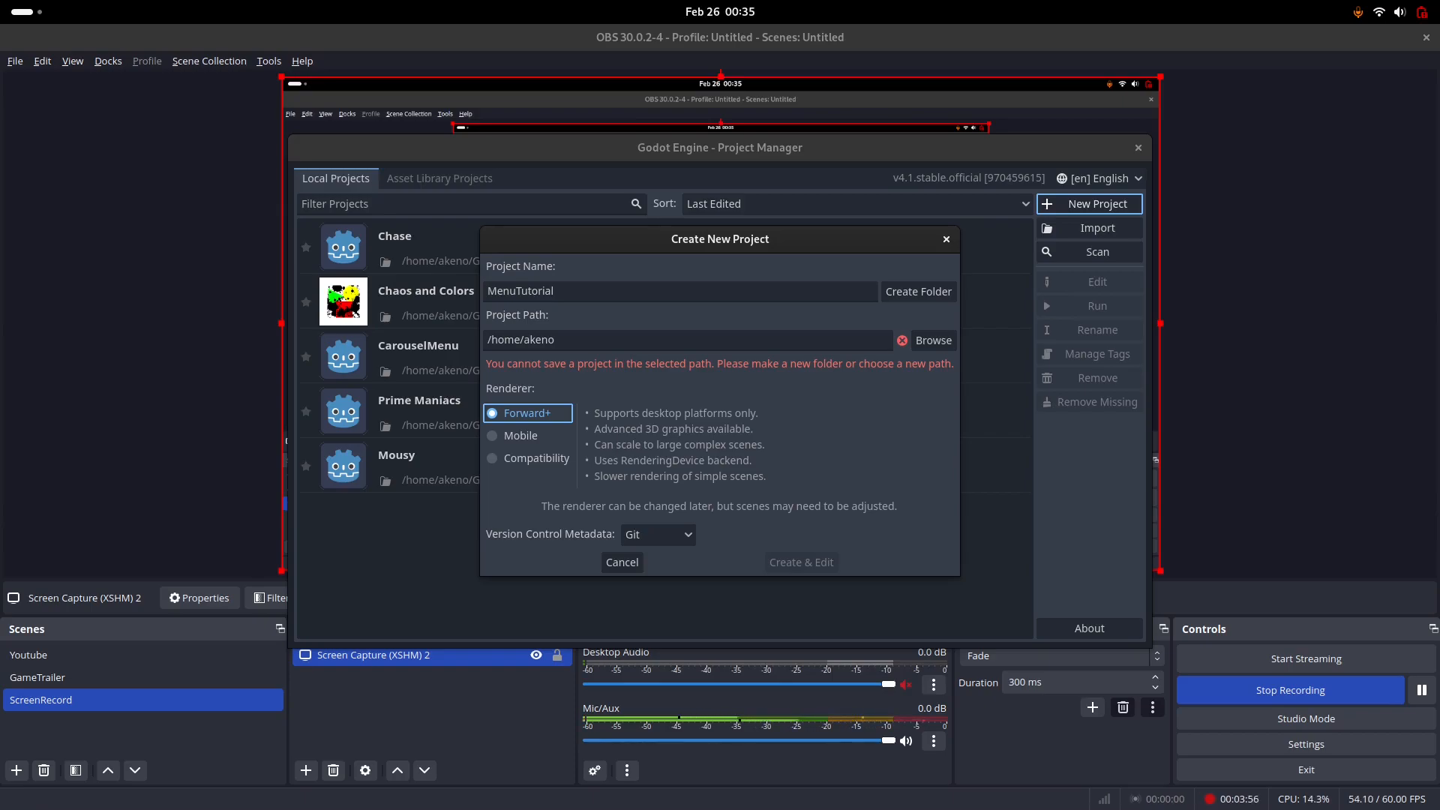
Step: Make a Tutorial folder inside Godot/projects, set it as the project path, and create the project for editing
{"action": "left_click", "coordinate": [554, 291]}
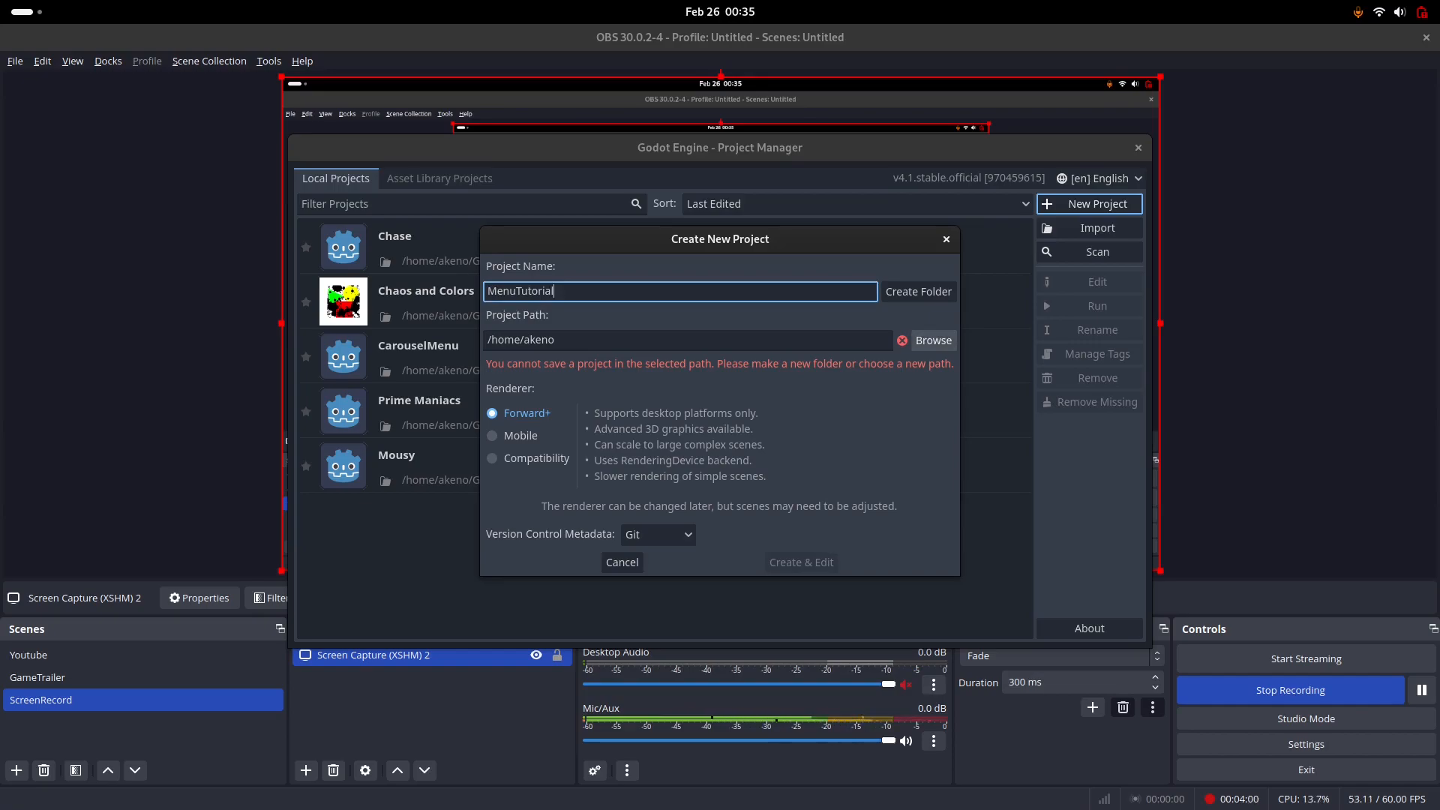
{"action": "left_click", "coordinate": [933, 339]}
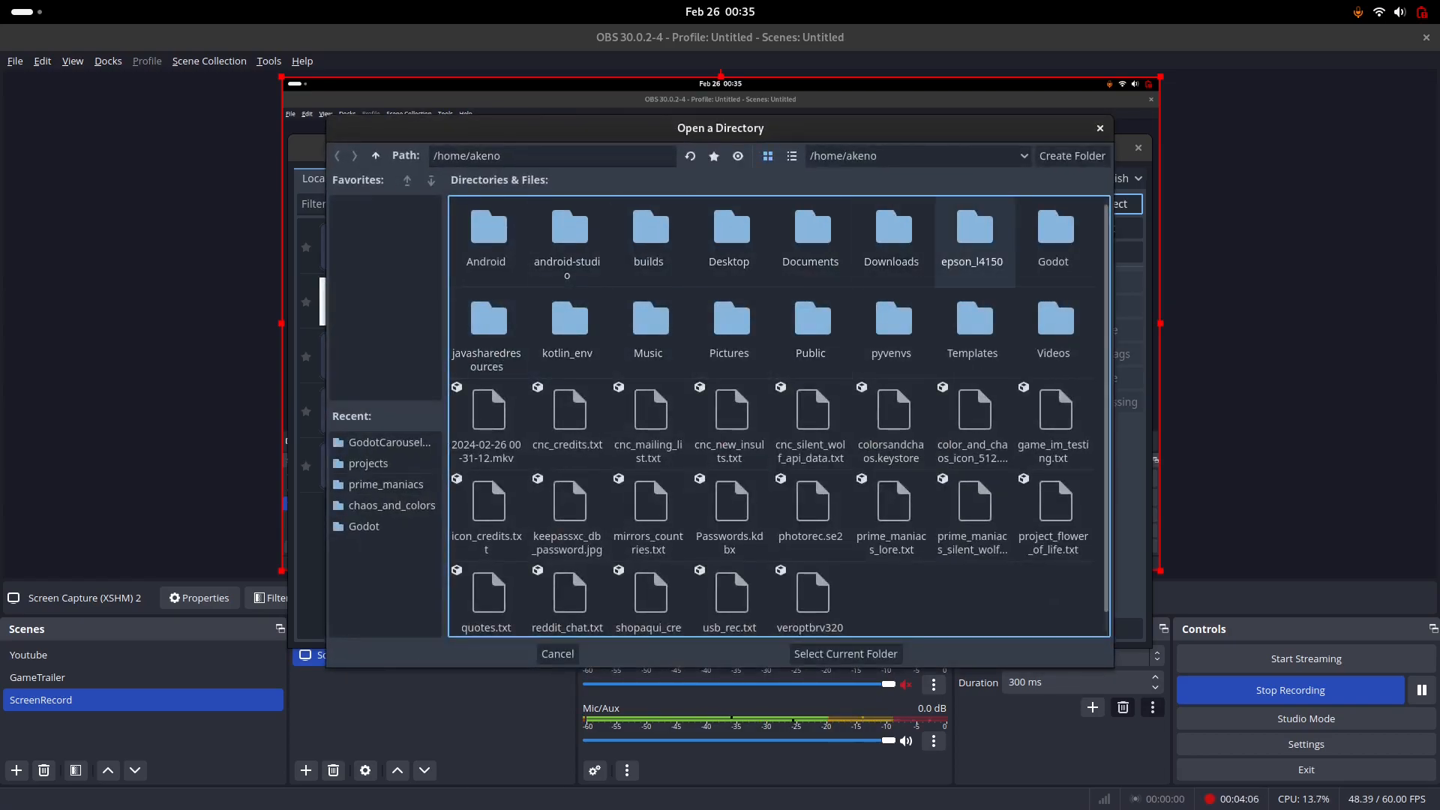
{"action": "double_click", "coordinate": [1054, 240]}
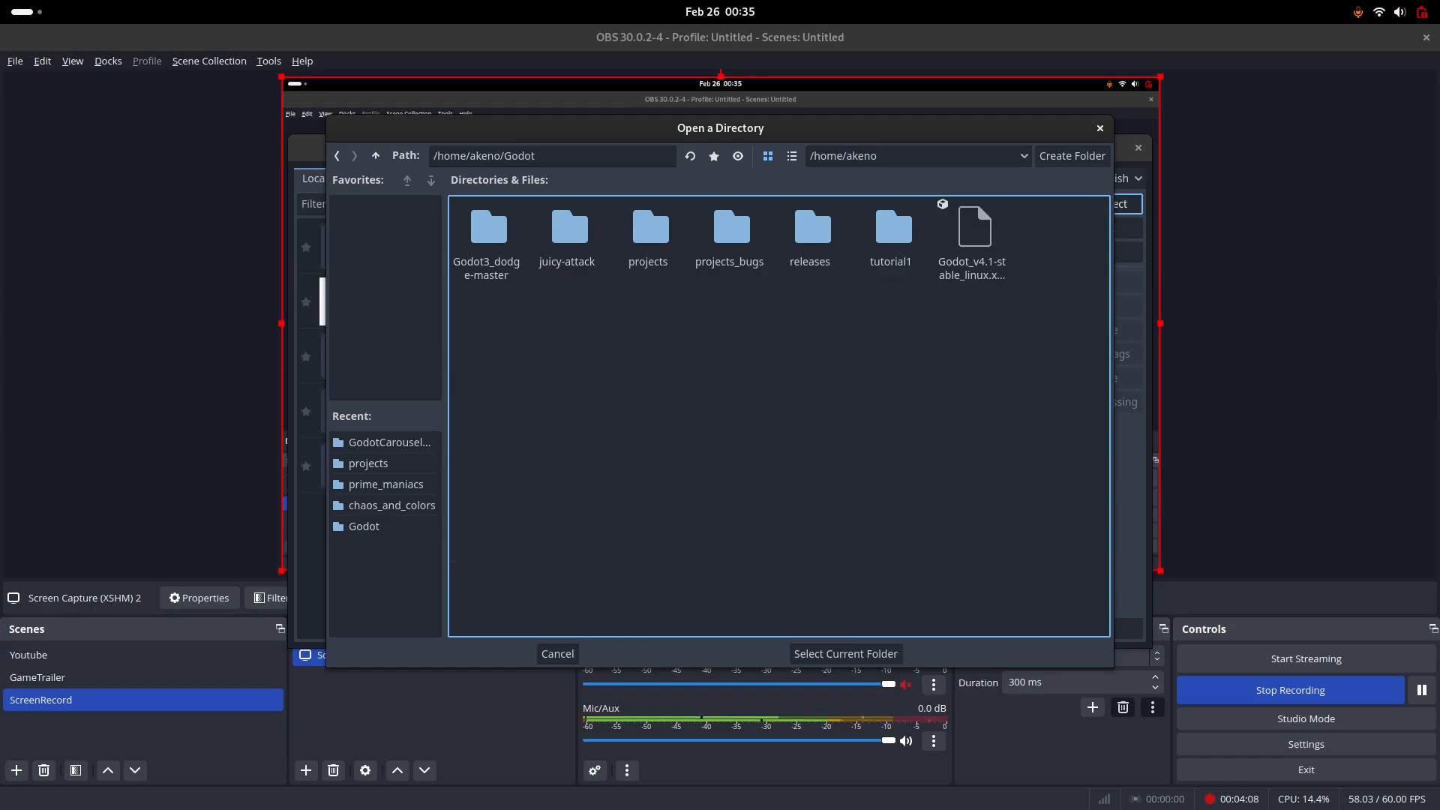
{"action": "double_click", "coordinate": [649, 236]}
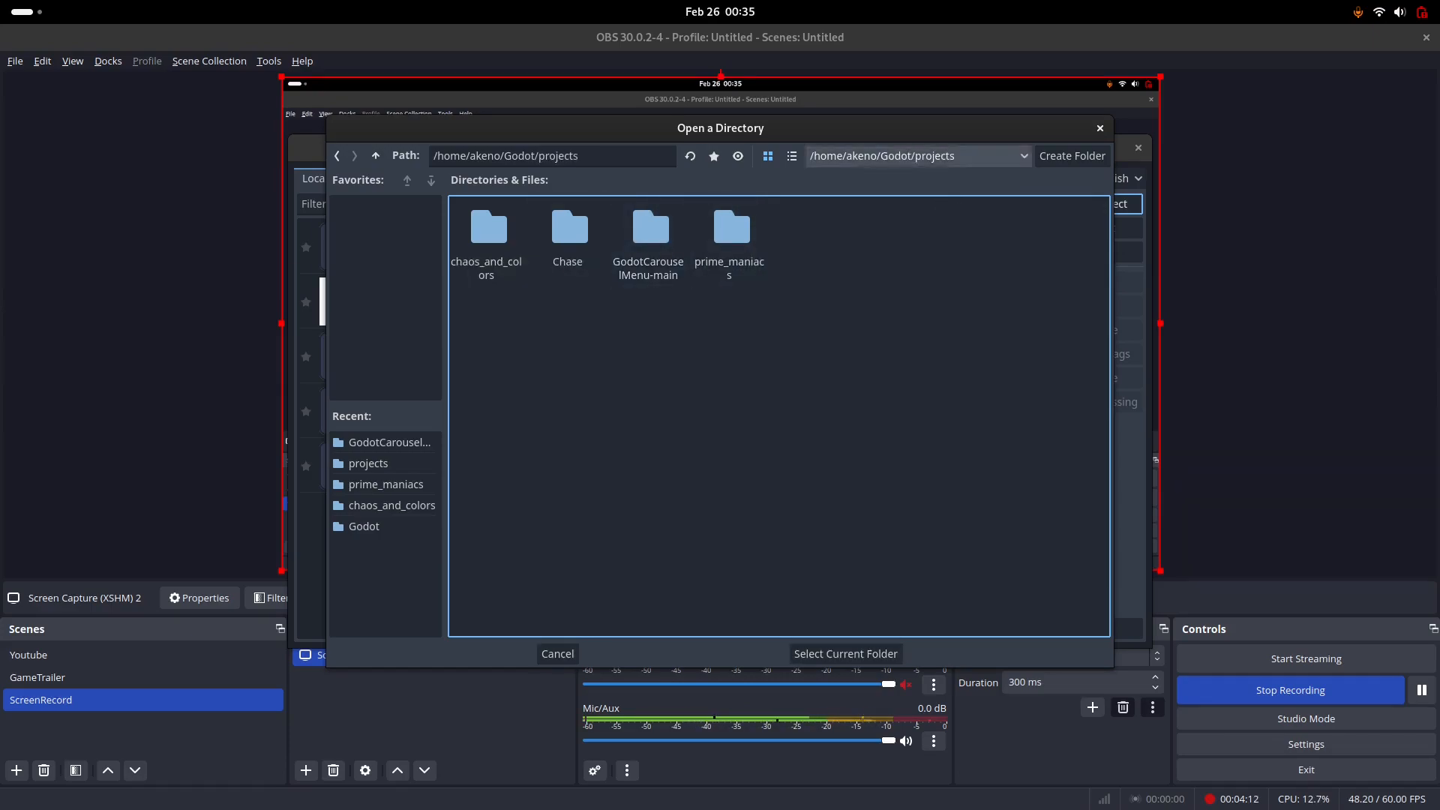
{"action": "left_click", "coordinate": [1072, 156]}
{"action": "type", "text": "Tutorial"}
{"action": "key", "text": "Return"}
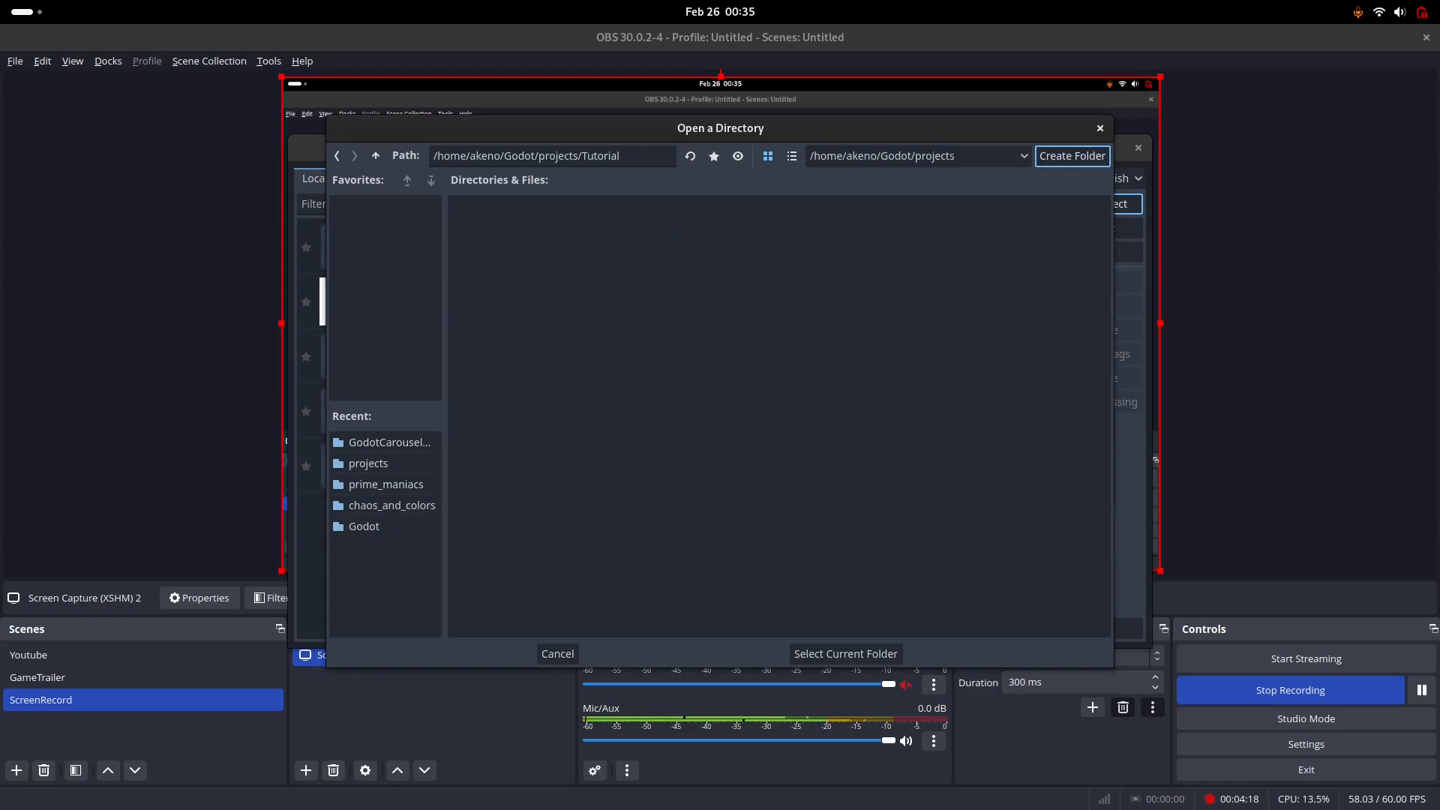
{"action": "left_click", "coordinate": [845, 653]}
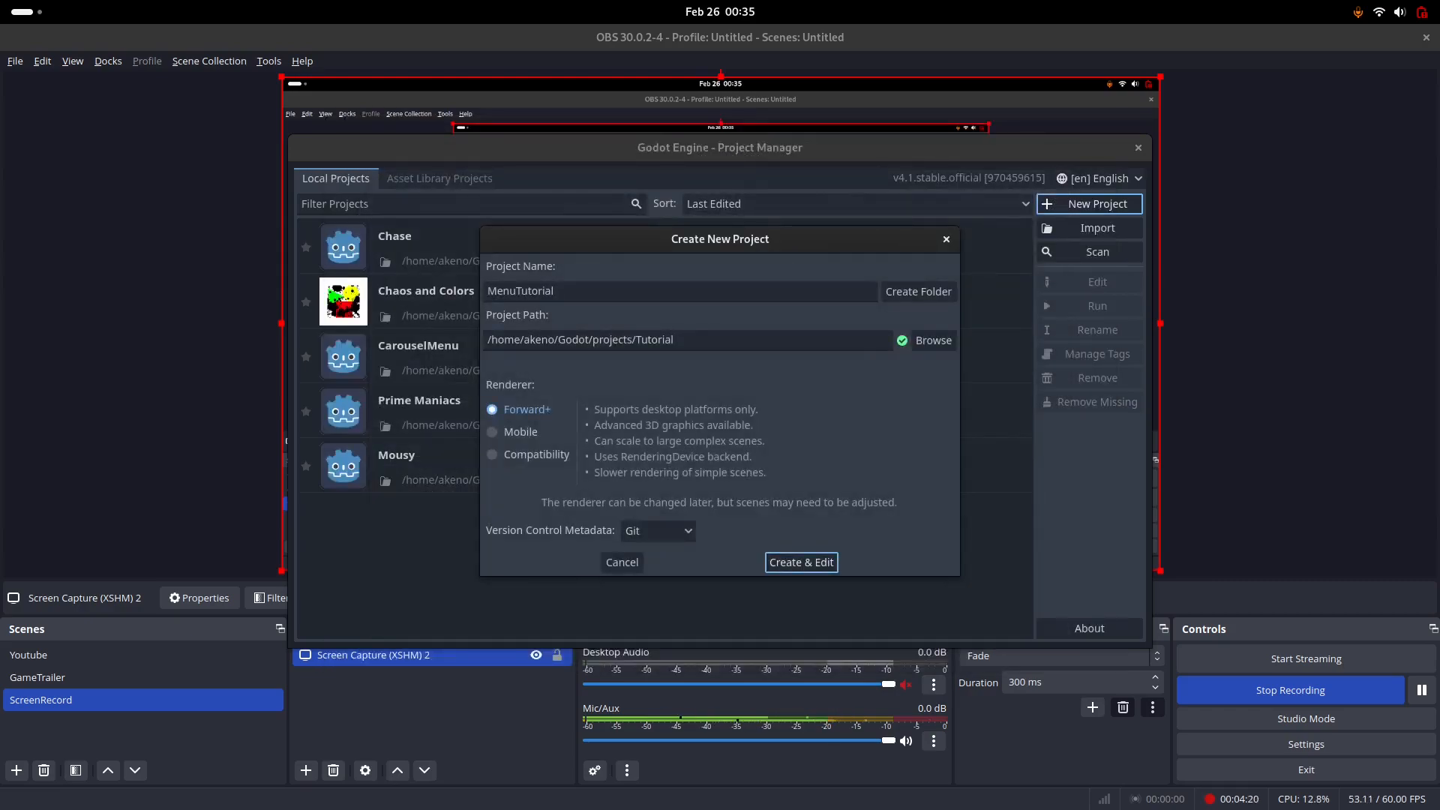
{"action": "key", "text": "Return"}
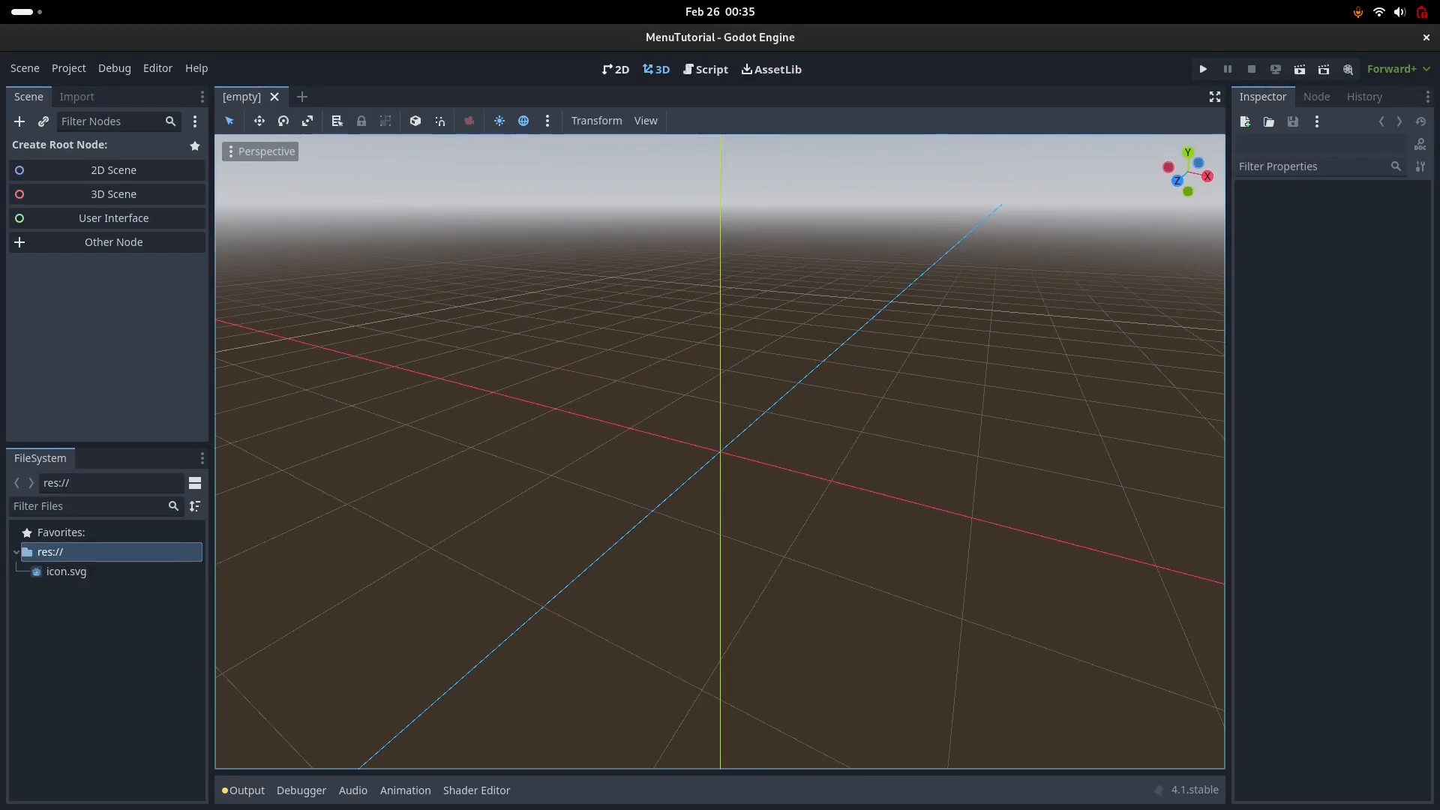
Step: Switch to the 2D workspace and create a User Interface root node for the empty scene
{"action": "left_click", "coordinate": [615, 69]}
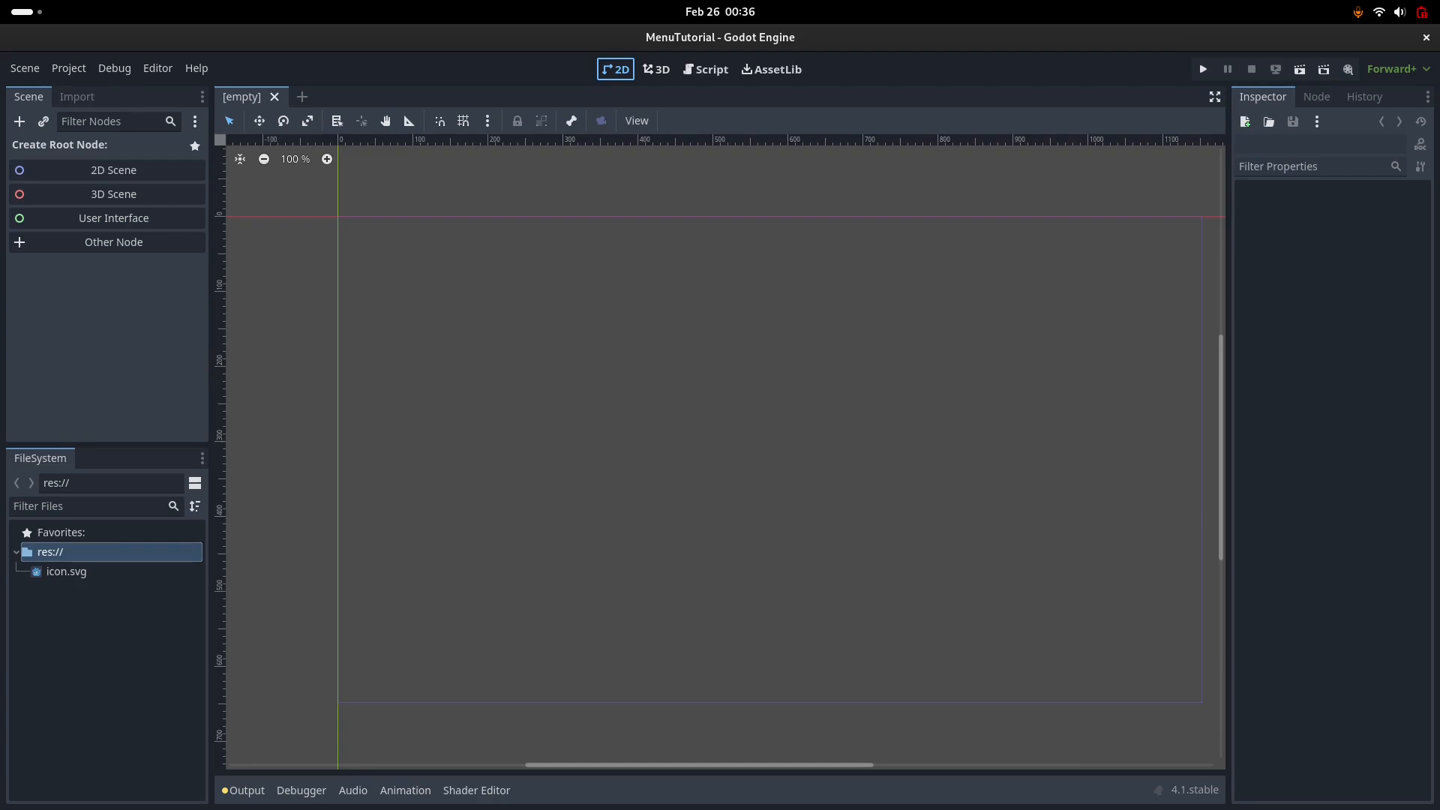
{"action": "left_click", "coordinate": [113, 218]}
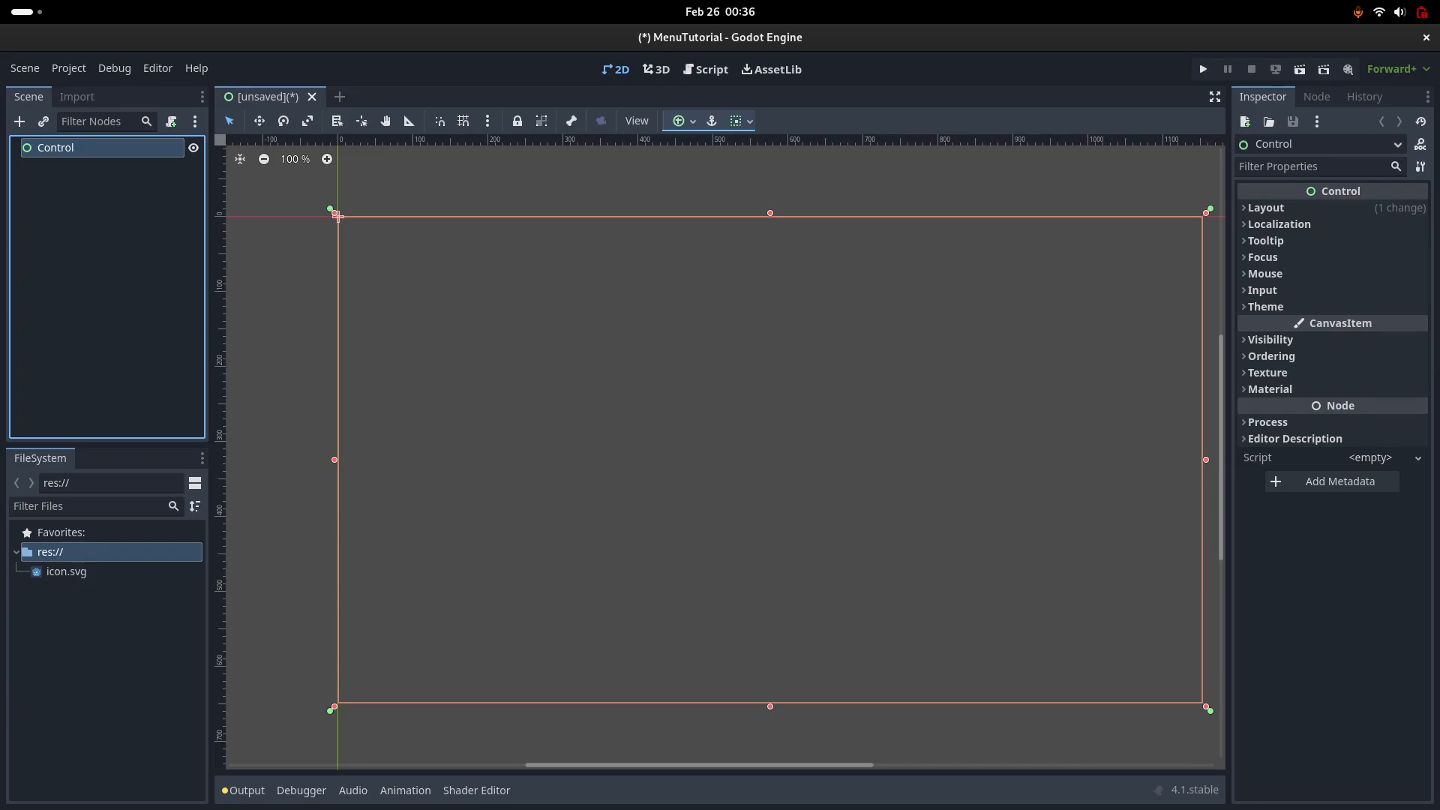
{"action": "left_click", "coordinate": [338, 217]}
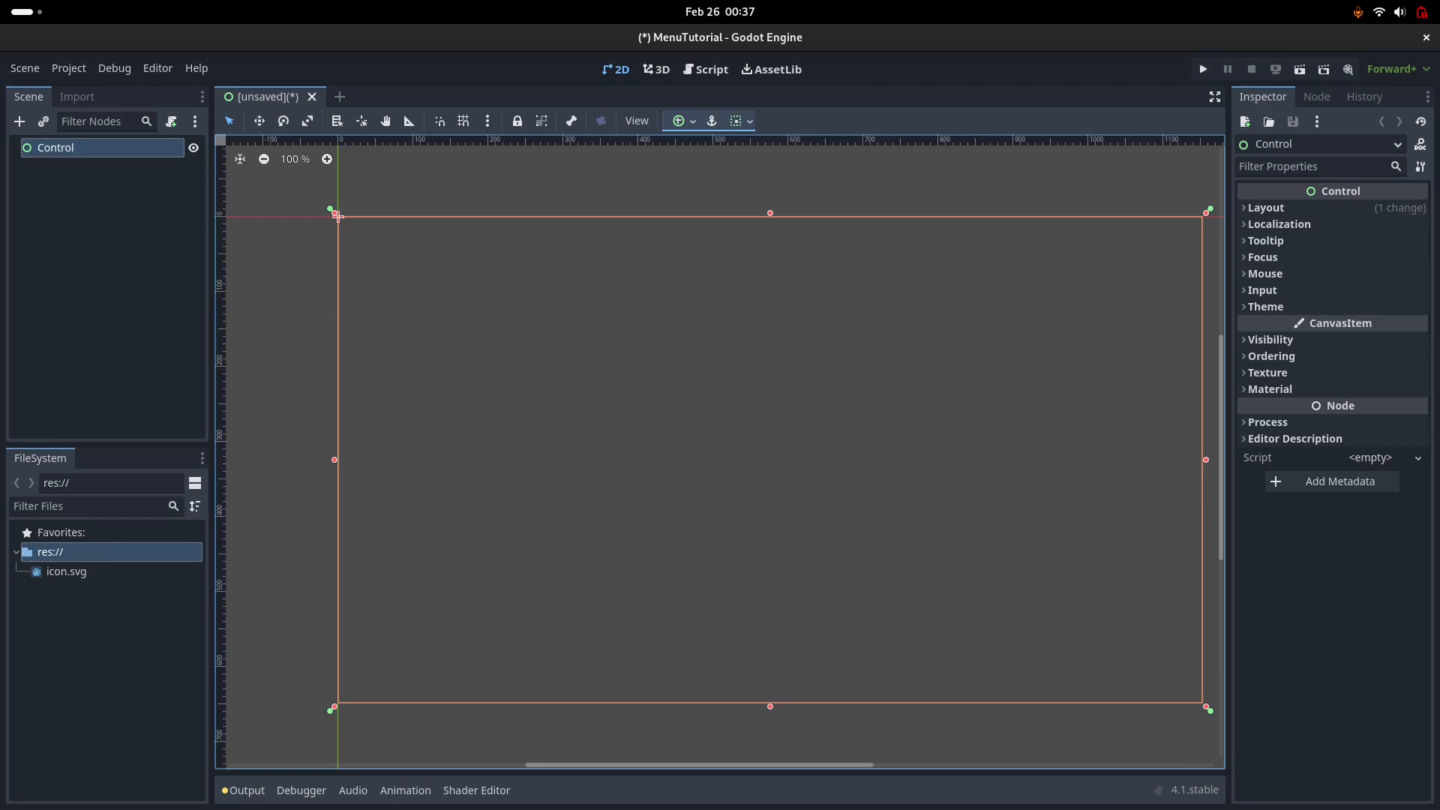
{"action": "scroll", "coordinate": [720, 450], "scroll_direction": "right", "scroll_amount": 2}
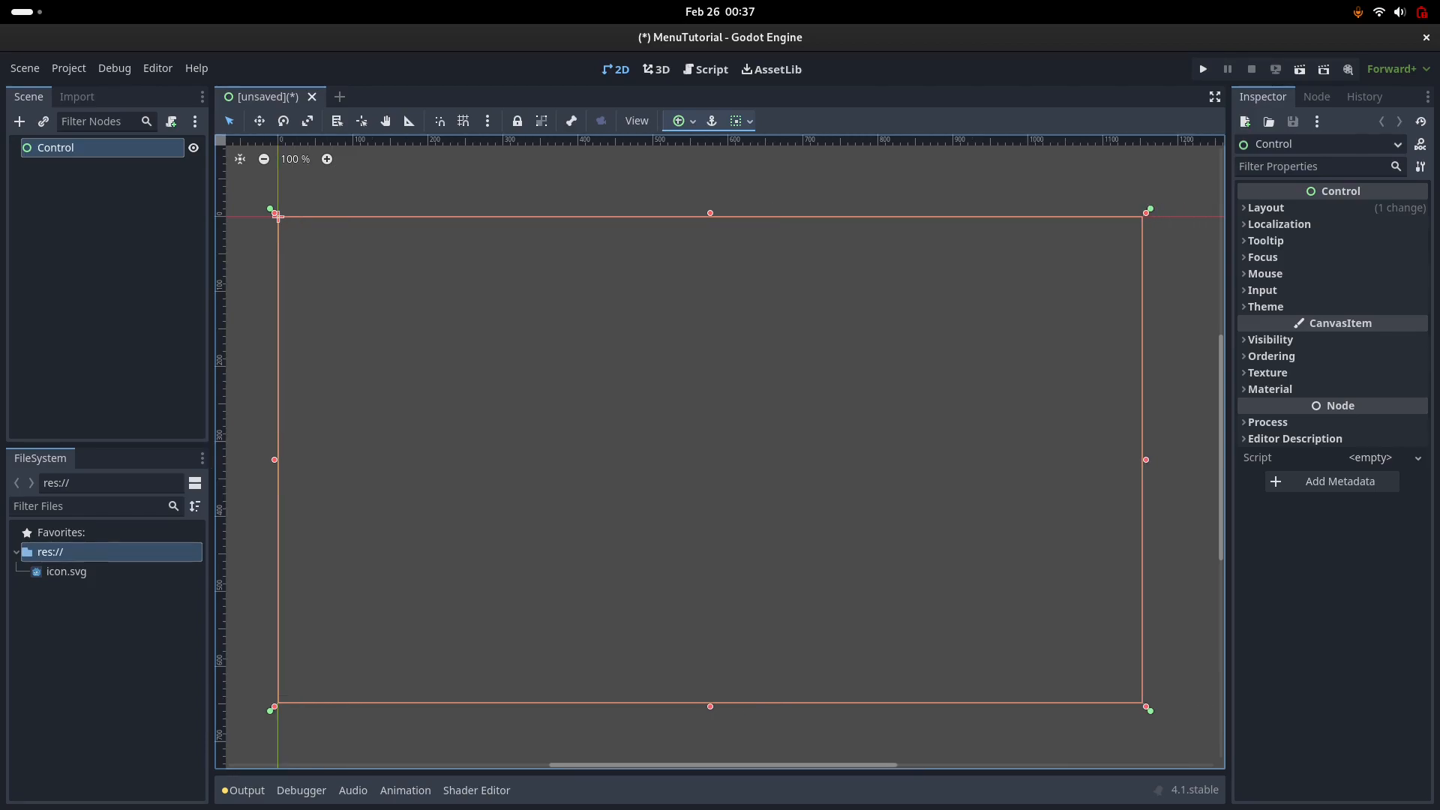
Step: Rename the root Control node to MainMenu and save the scene as main_menu.tscn in res://
{"action": "key", "text": "F2"}
{"action": "type", "text": "Man"}
{"action": "key", "text": "BackSpace"}
{"action": "type", "text": "inMenu"}
{"action": "key", "text": "Return"}
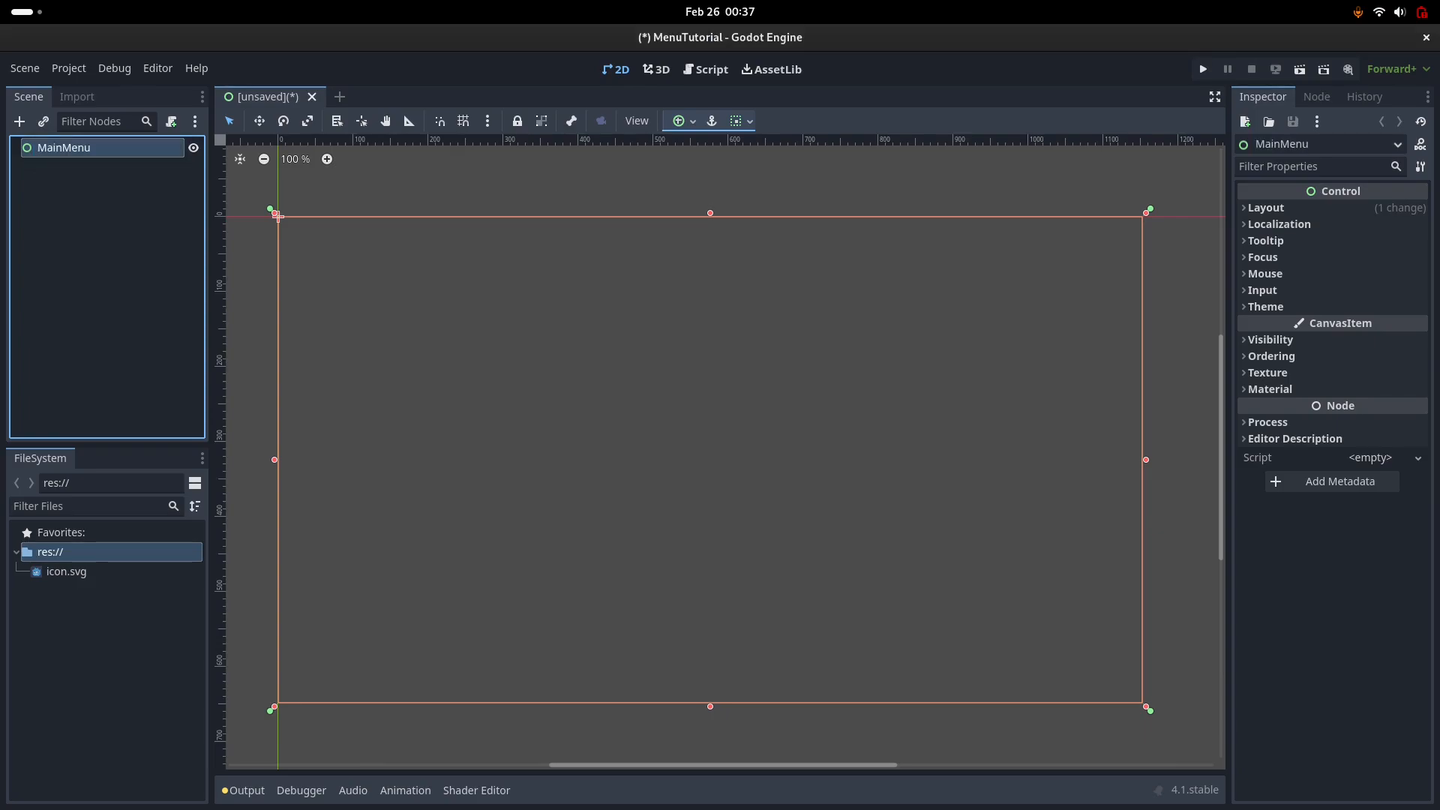
{"action": "key", "text": "ctrl+s"}
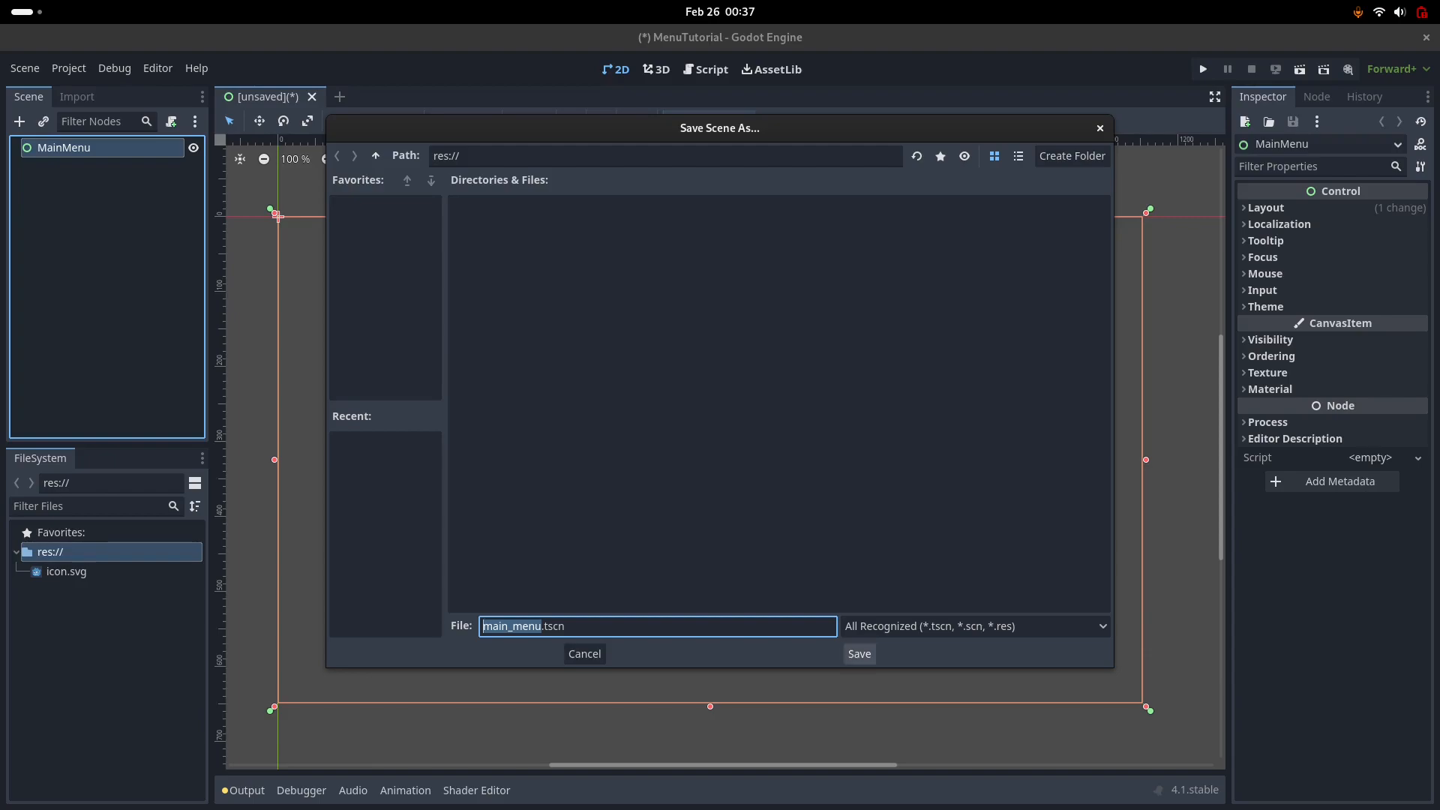
{"action": "left_click", "coordinate": [860, 653]}
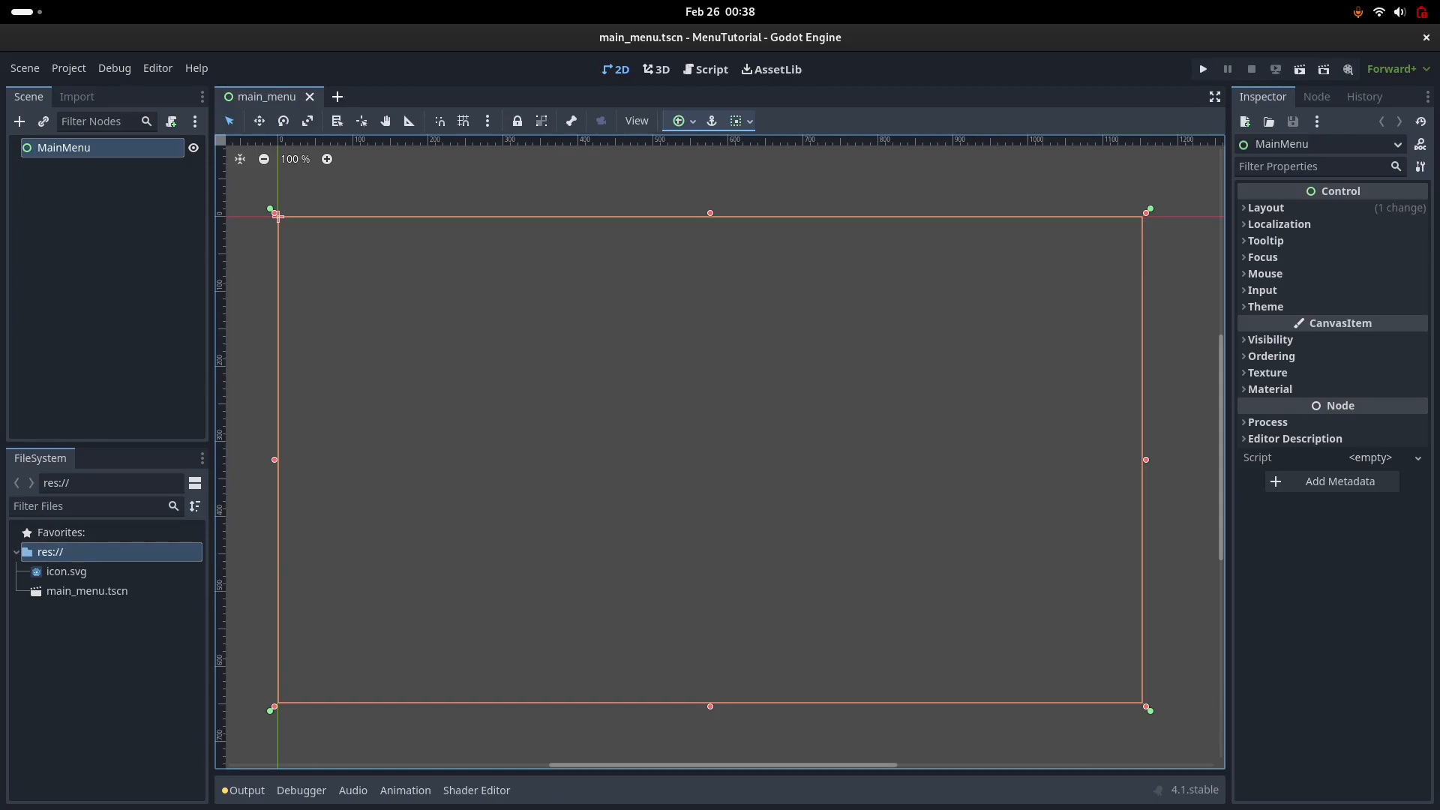
Step: Add a Panel node under MainMenu and apply the anchor preset that makes it fill the whole parent area
{"action": "key", "text": "ctrl+a"}
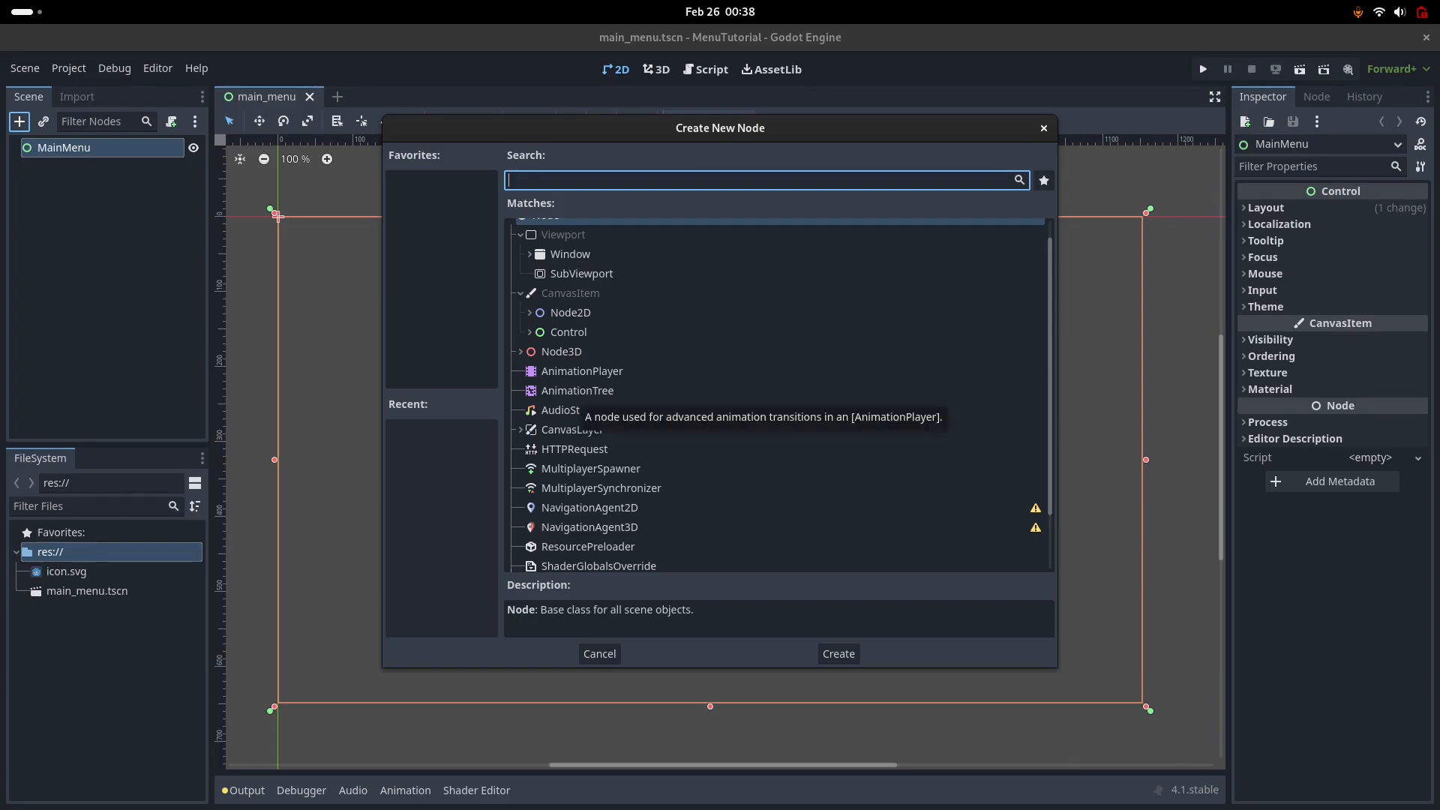
{"action": "type", "text": "panel"}
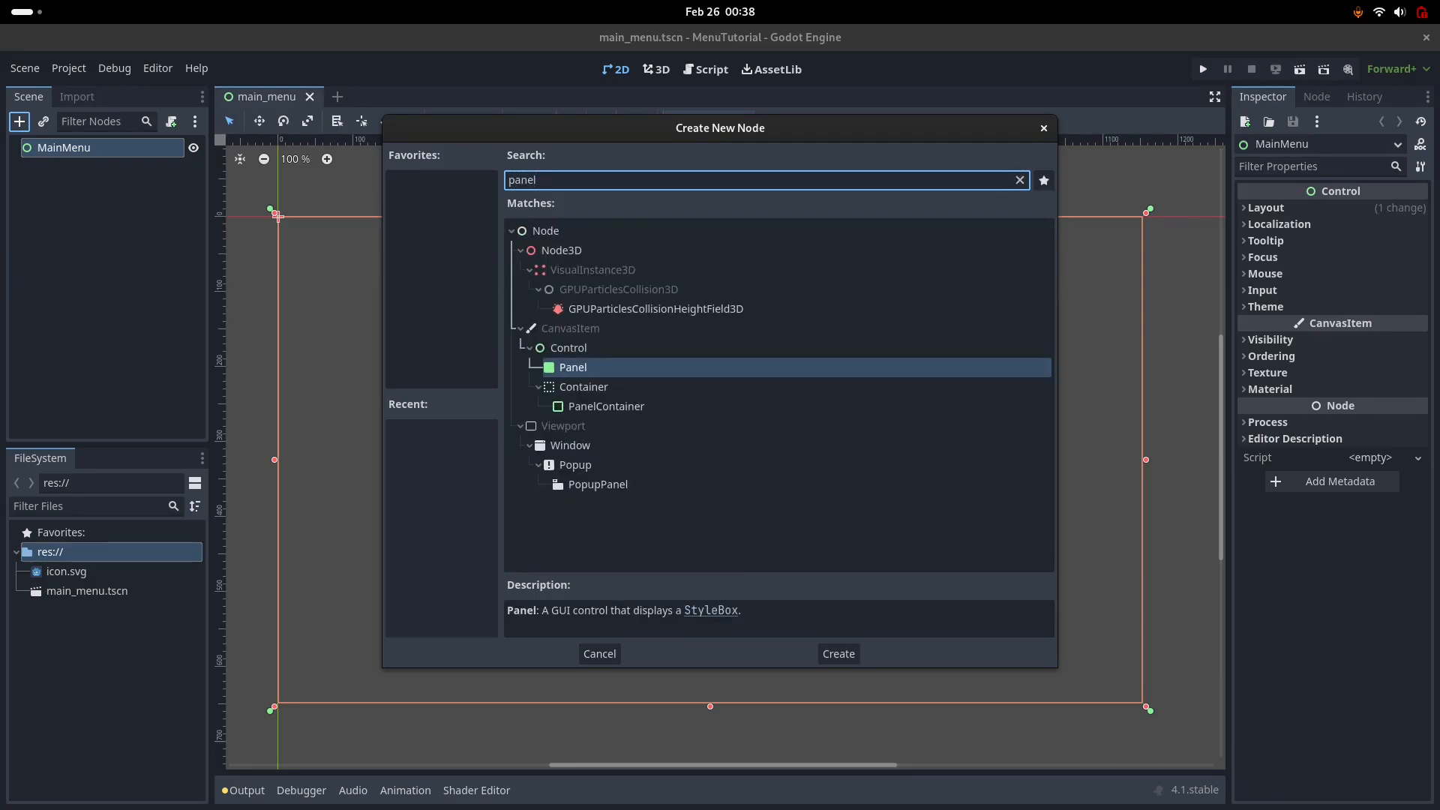
{"action": "key", "text": "Return"}
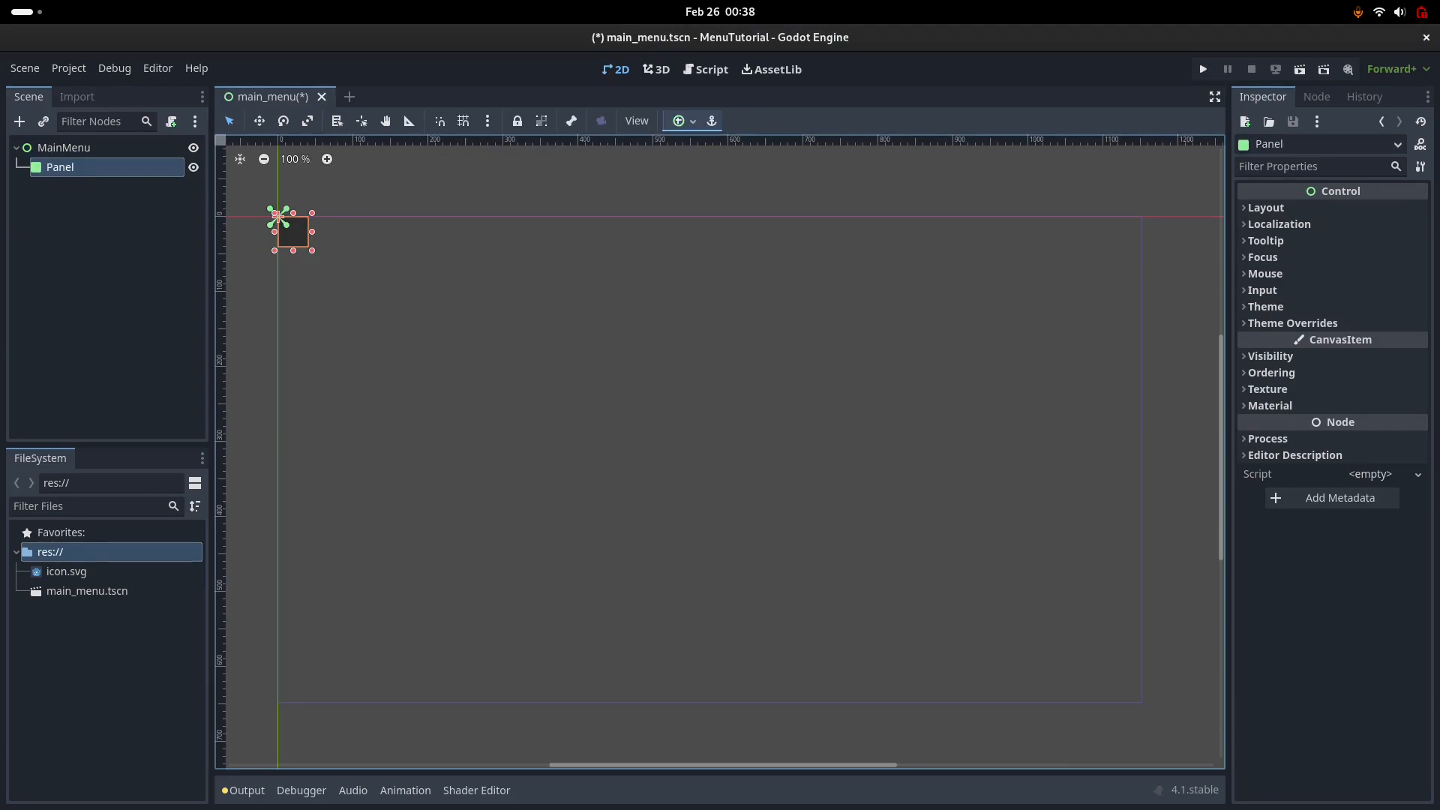
{"action": "left_click", "coordinate": [682, 121]}
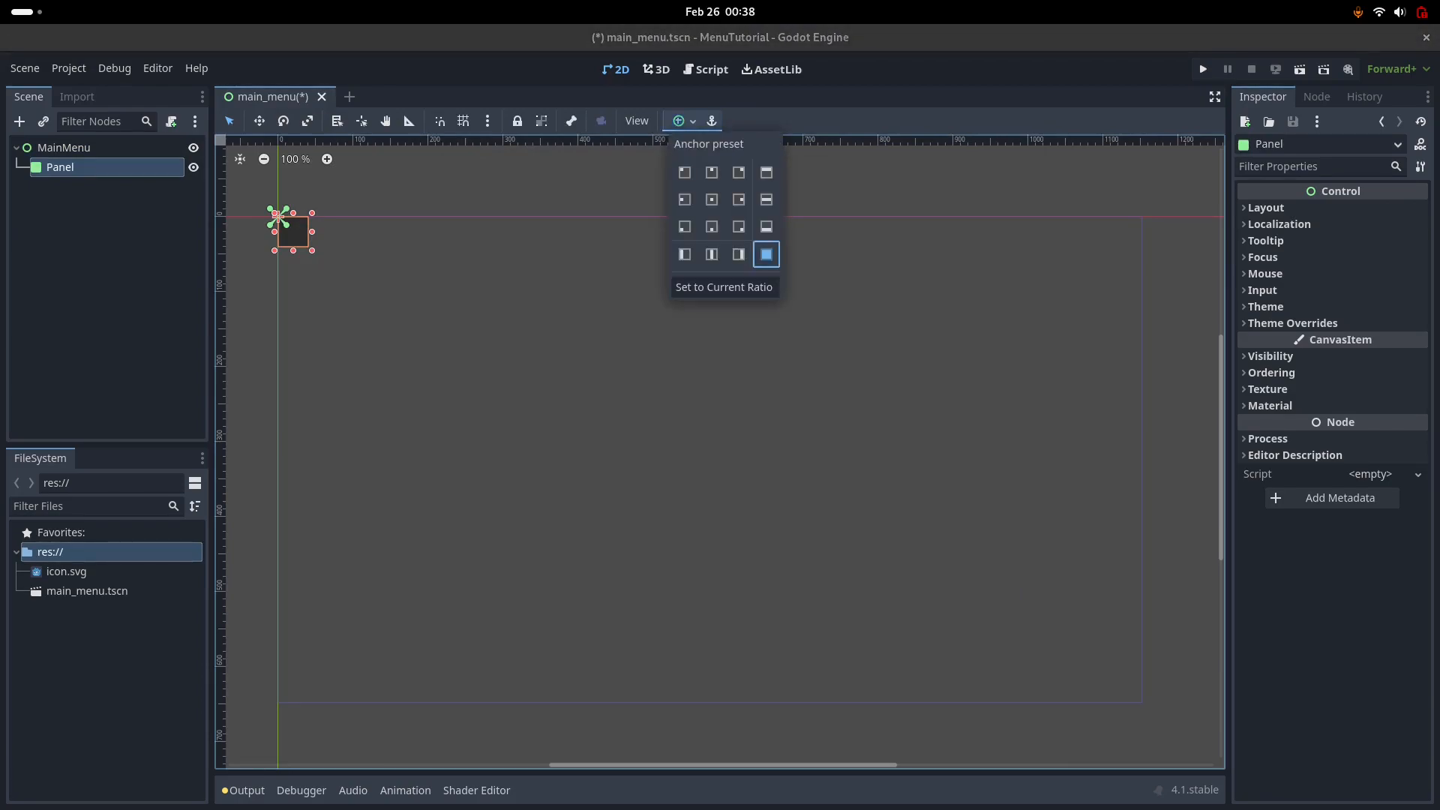
{"action": "left_click", "coordinate": [766, 254]}
{"action": "left_click", "coordinate": [106, 287]}
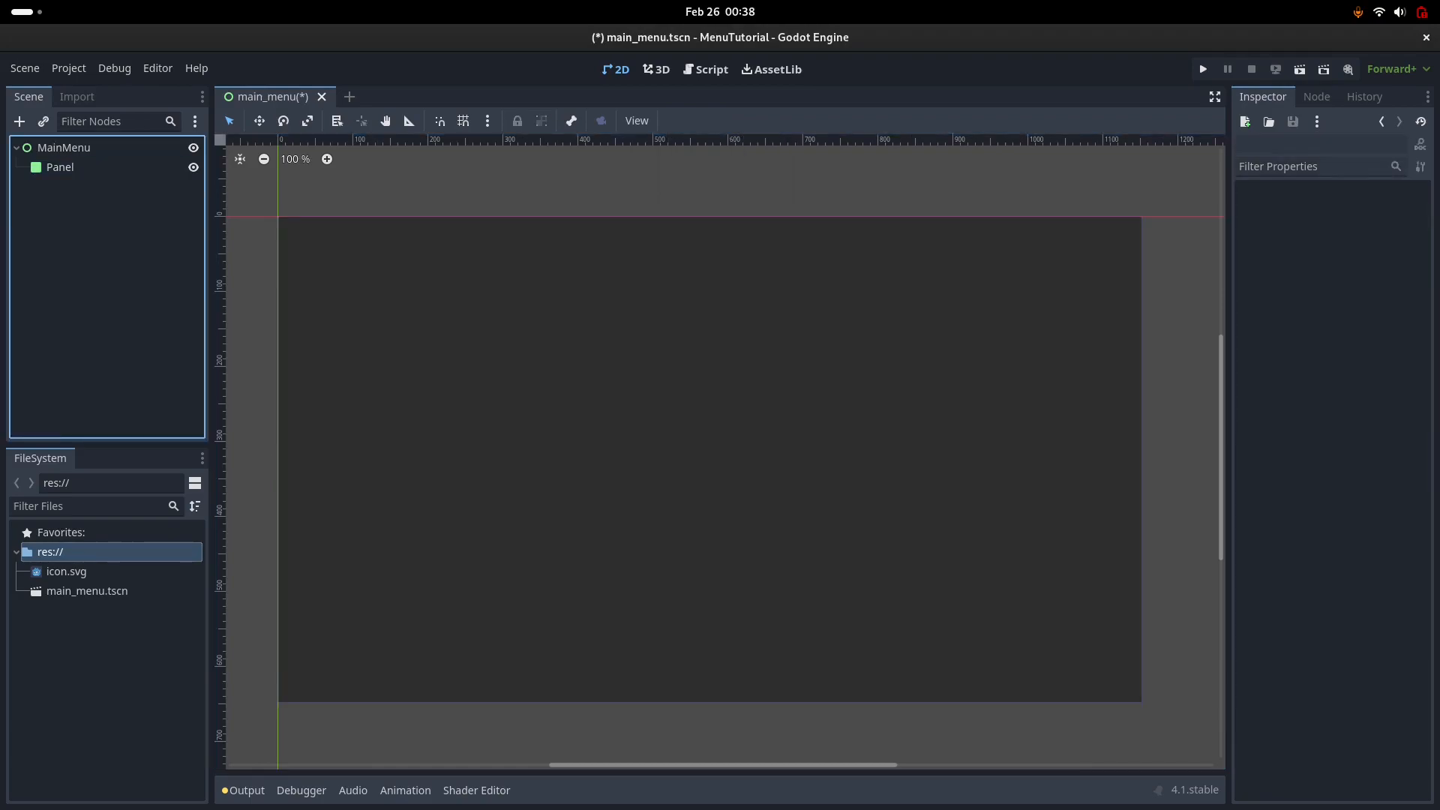
Step: Give the Panel node a new StyleBoxFlat as its Panel style in the theme overrides
{"action": "left_click", "coordinate": [277, 216]}
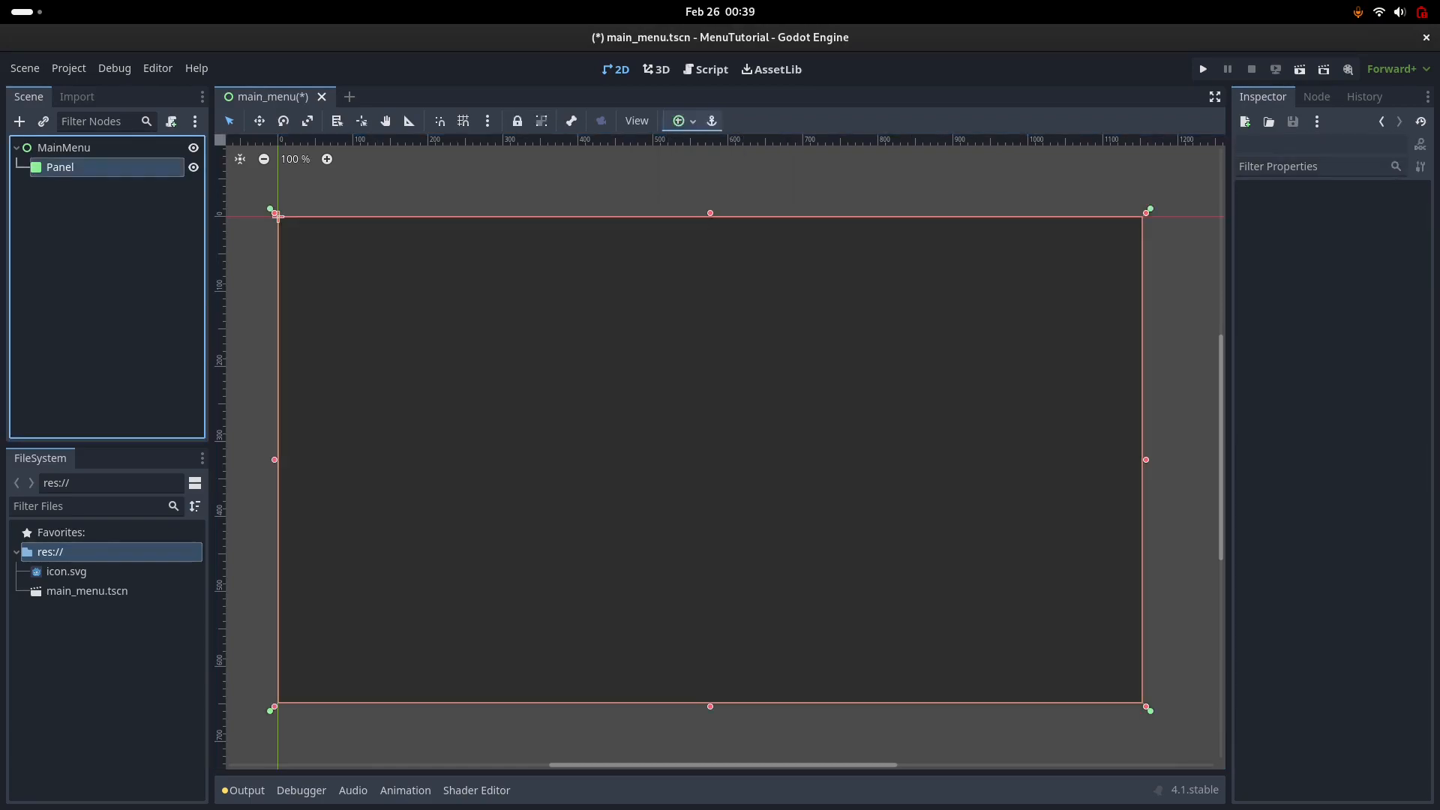
{"action": "left_click", "coordinate": [277, 216]}
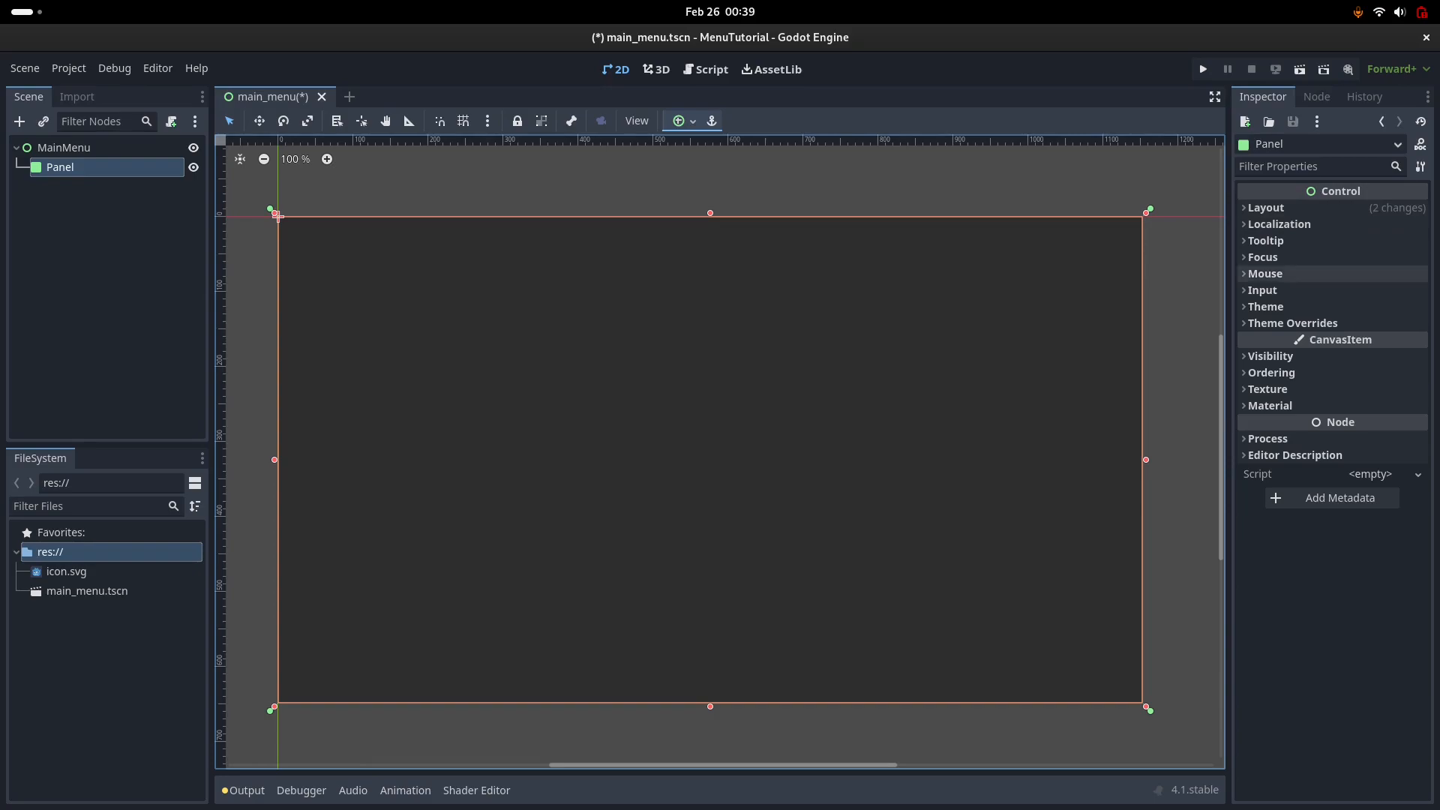
{"action": "left_click", "coordinate": [1292, 322]}
{"action": "left_click", "coordinate": [1292, 322]}
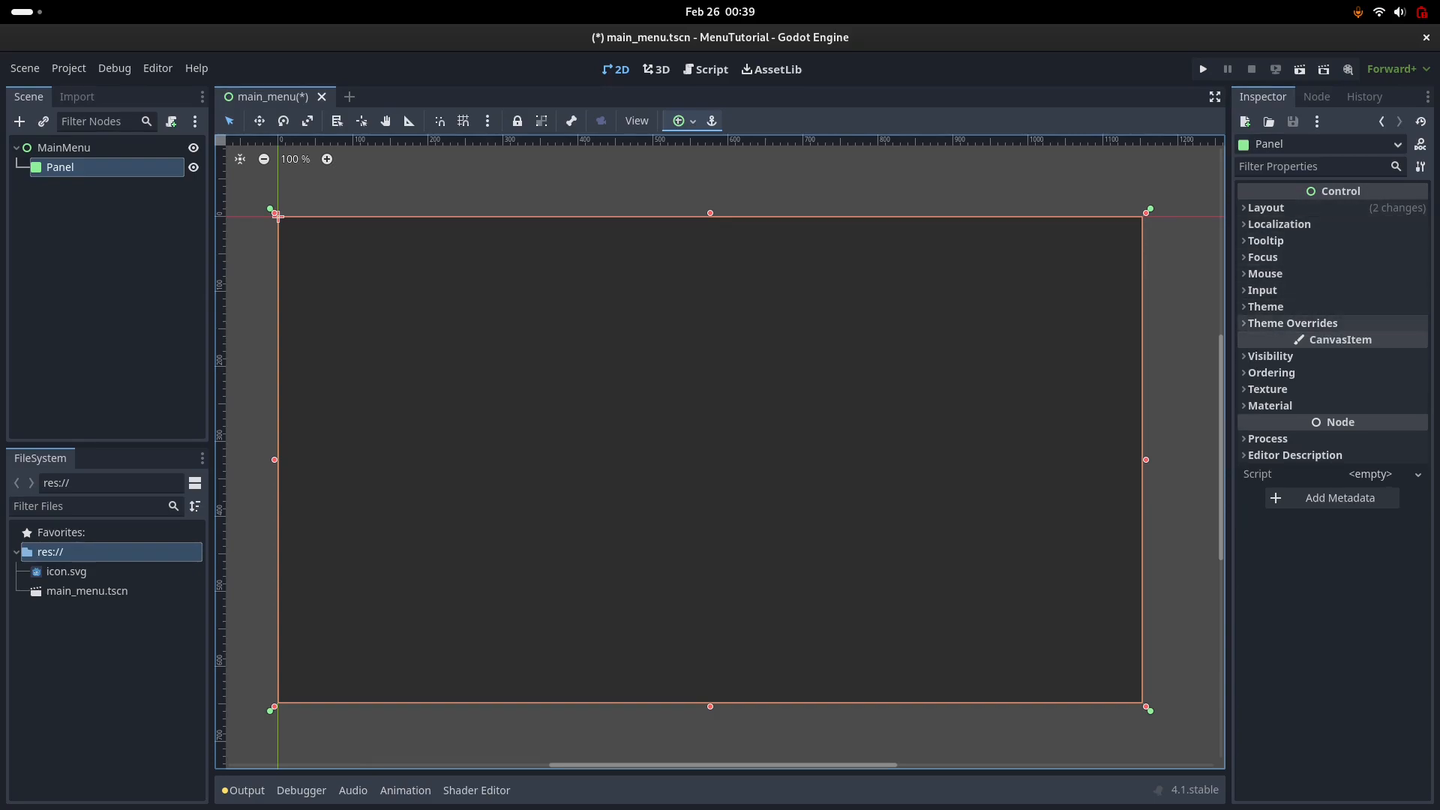
{"action": "left_click", "coordinate": [1292, 323]}
{"action": "left_click", "coordinate": [1272, 340]}
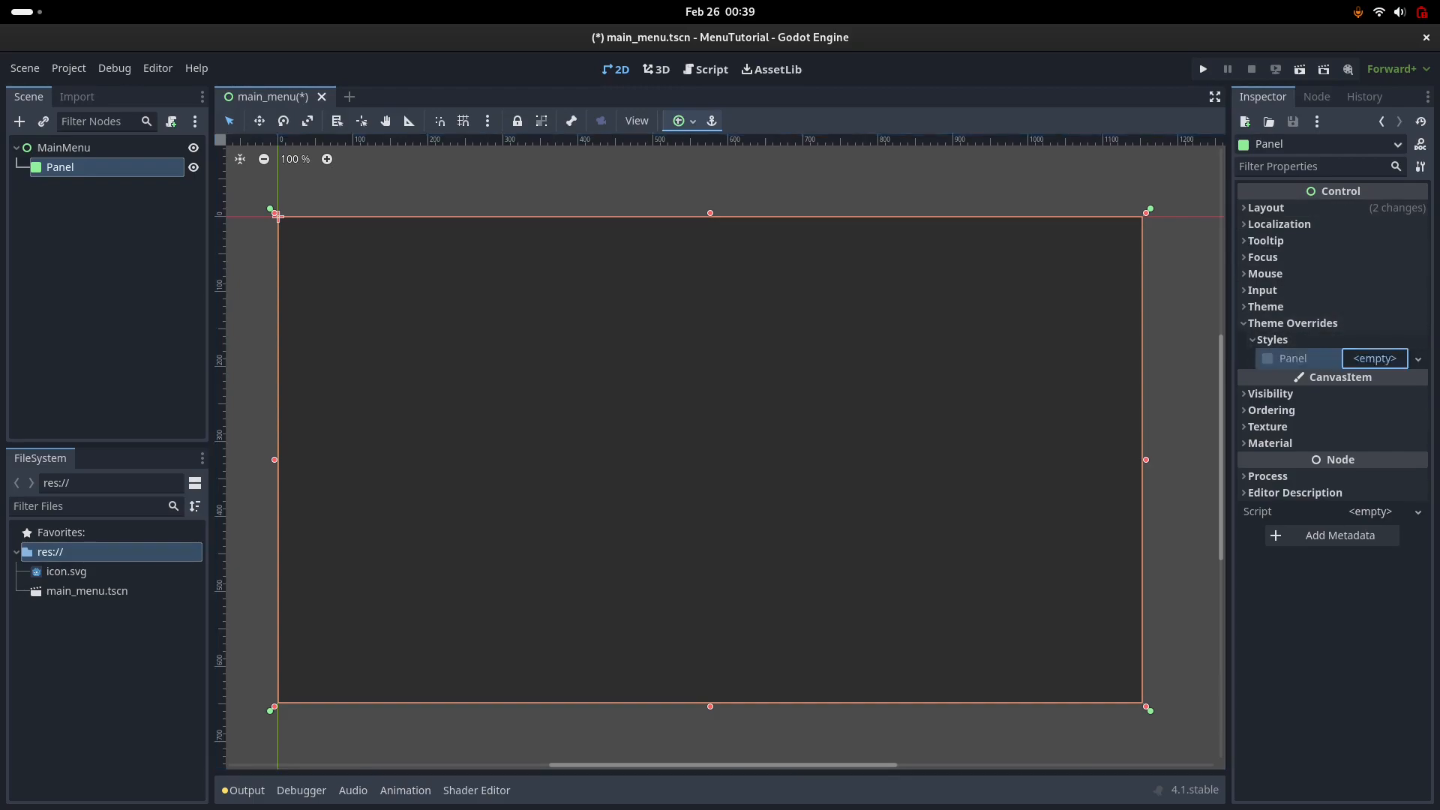
{"action": "left_click", "coordinate": [1375, 358]}
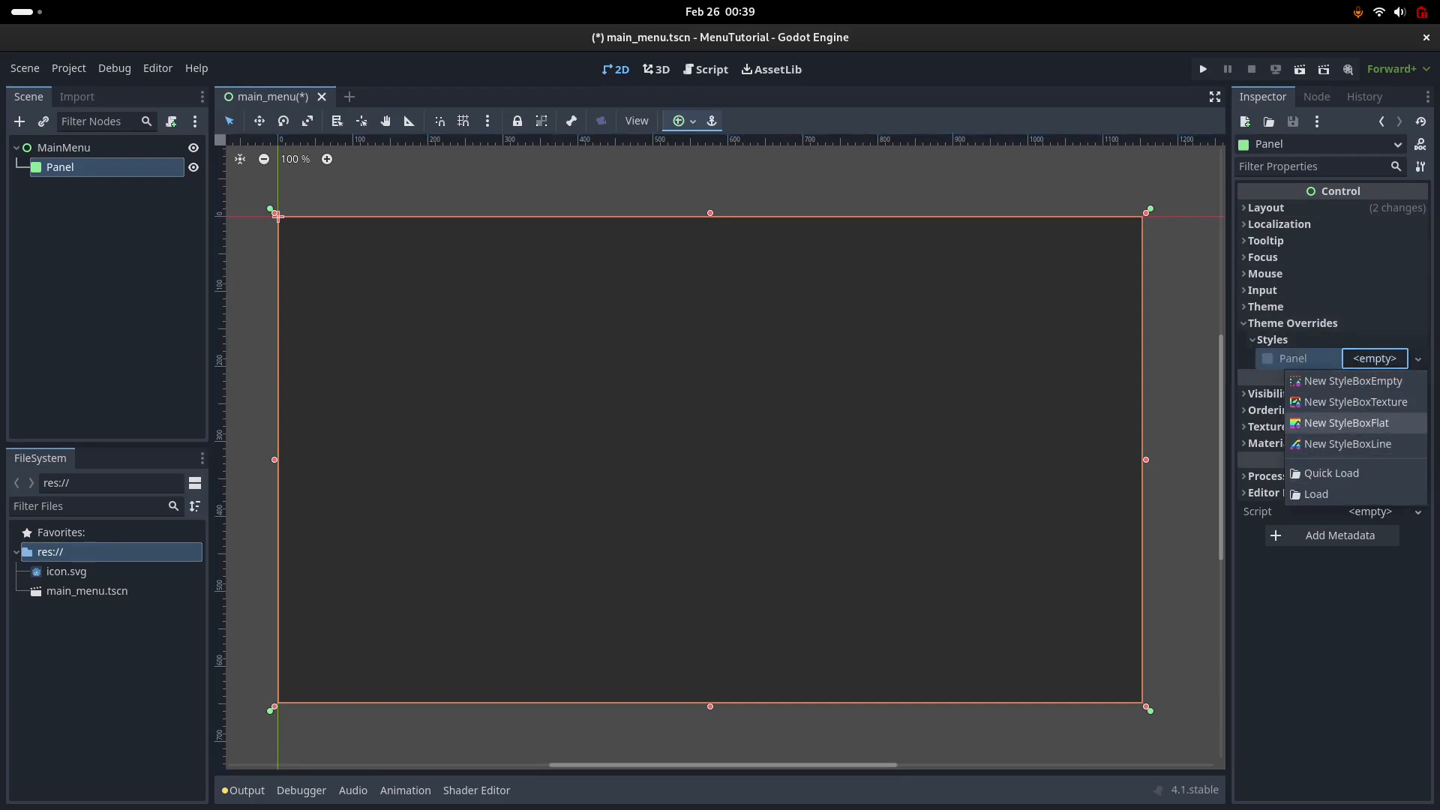
{"action": "left_click", "coordinate": [1346, 422]}
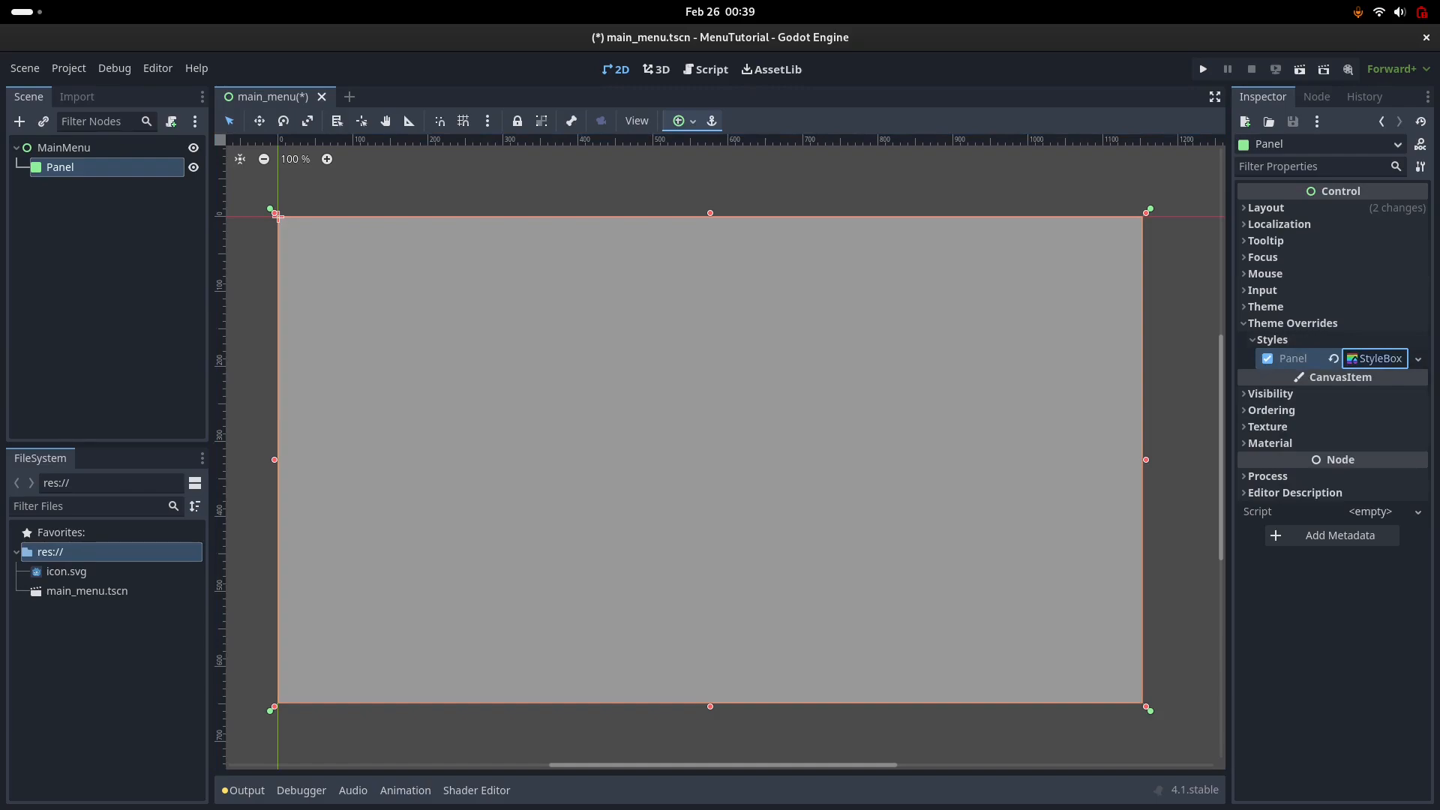
Step: Turn off Draw Center in the Panel's StyleBoxFlat and save the scene
{"action": "left_click", "coordinate": [1369, 359]}
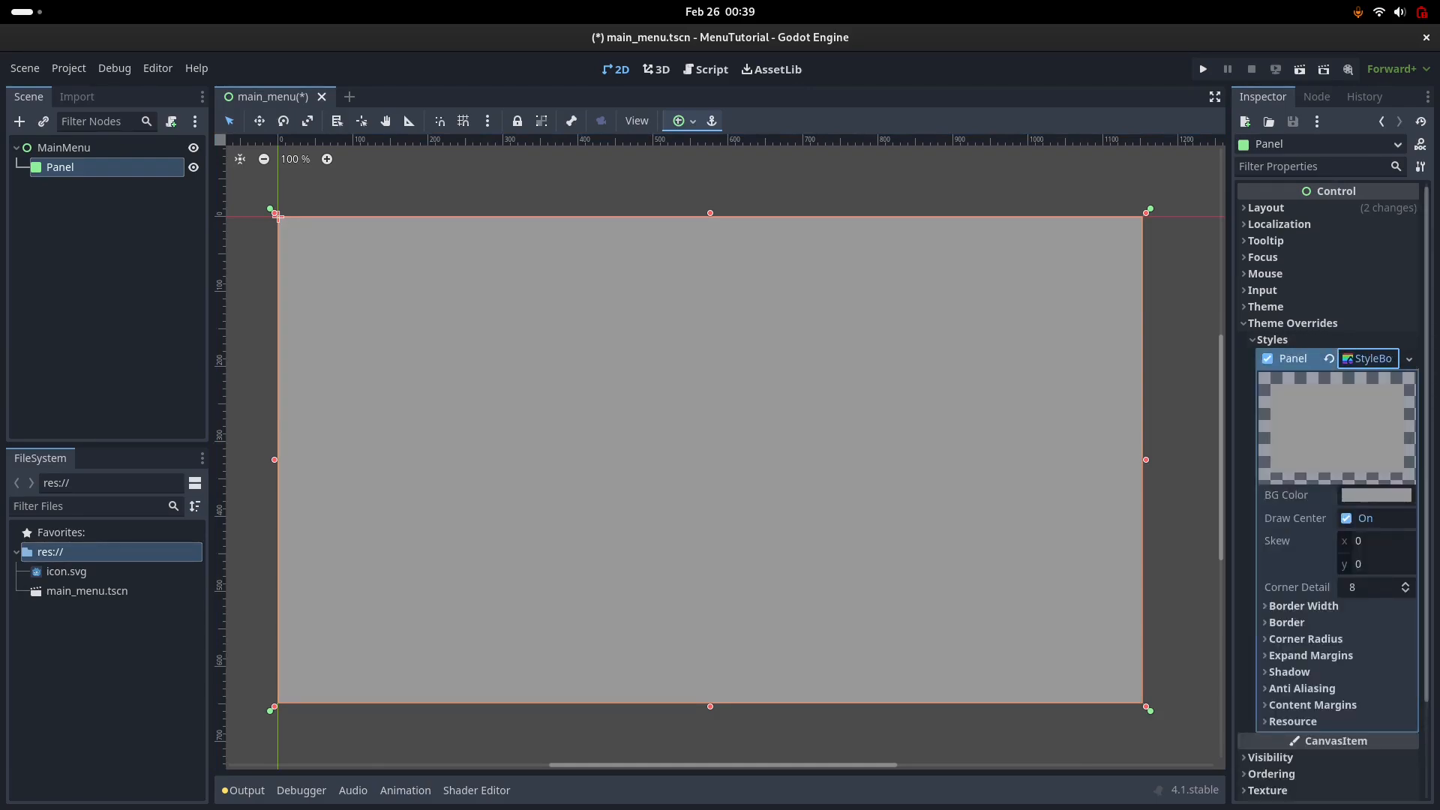
{"action": "left_click", "coordinate": [1376, 495]}
{"action": "key", "text": "Escape"}
{"action": "left_click", "coordinate": [1346, 518]}
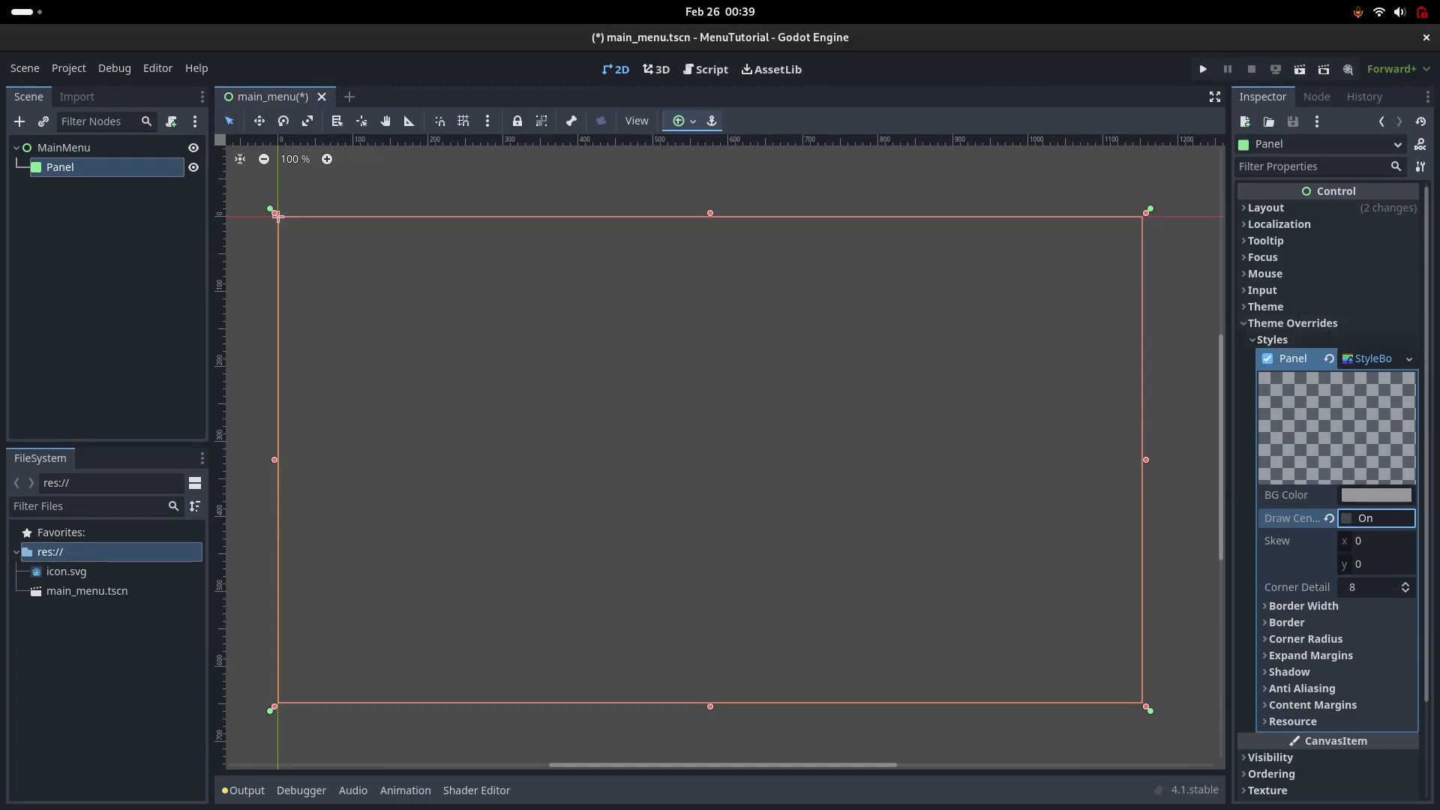
{"action": "left_click", "coordinate": [1372, 358]}
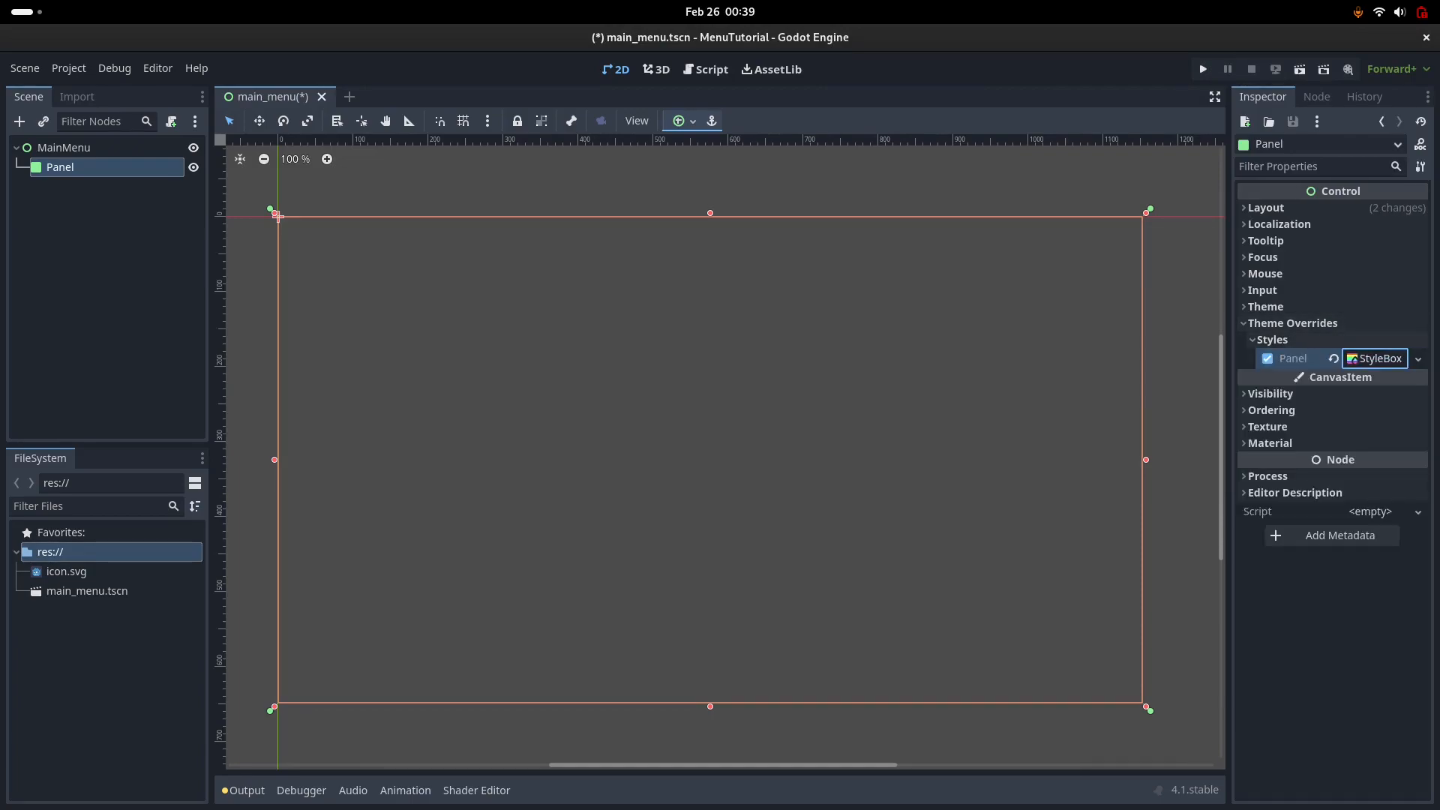
{"action": "left_click", "coordinate": [1272, 340]}
{"action": "left_click", "coordinate": [106, 287]}
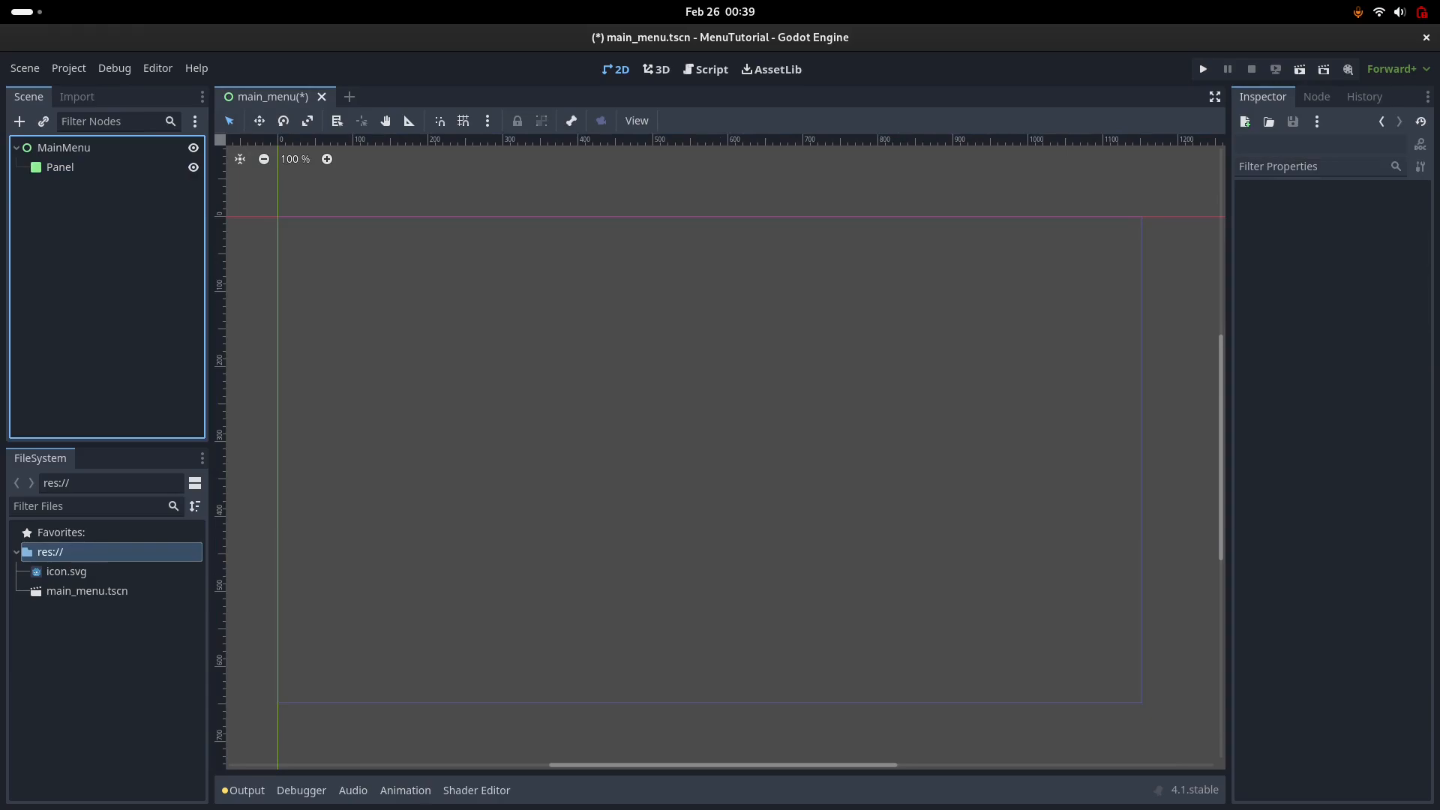
{"action": "key", "text": "ctrl+s"}
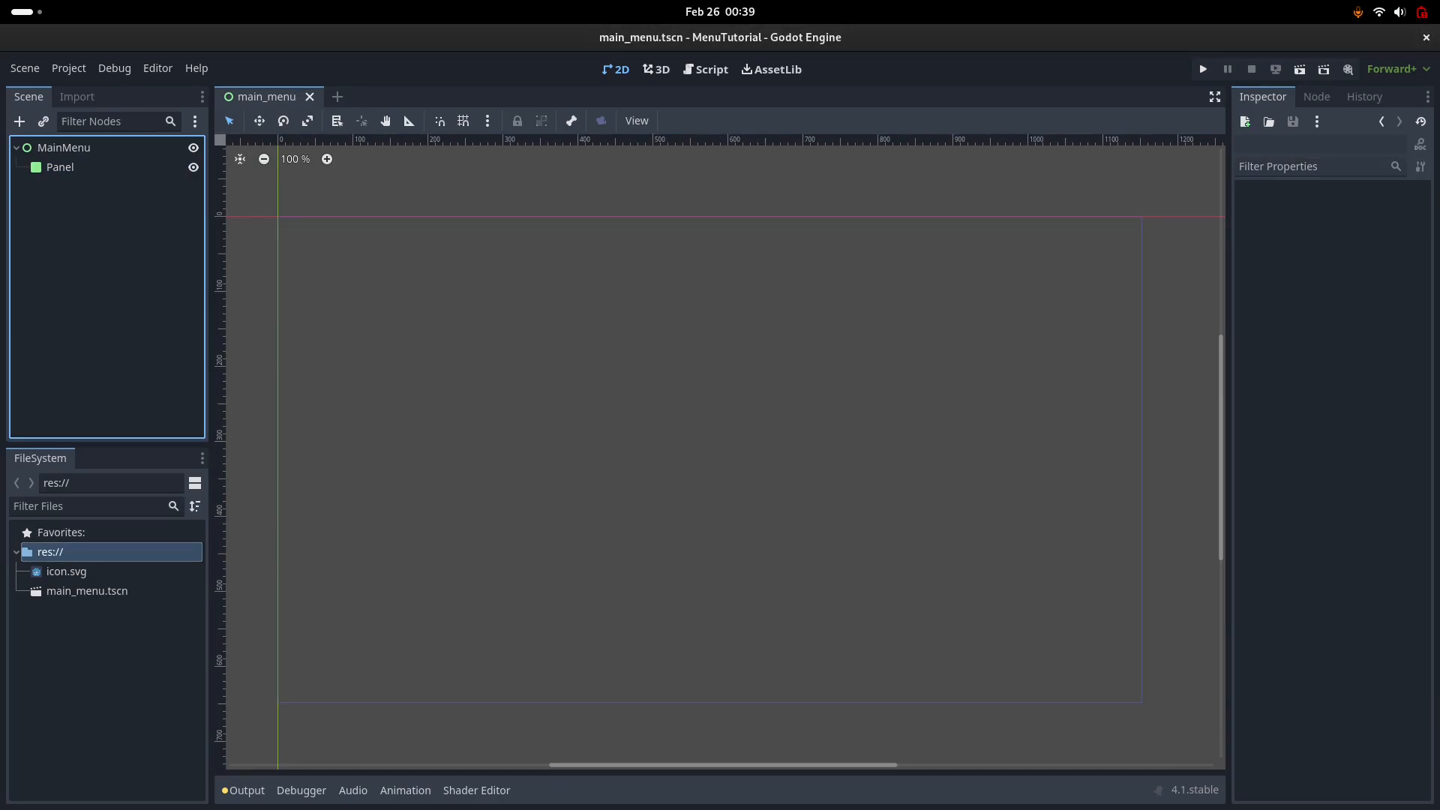
Step: Add a Control node as a child of Panel
{"action": "key", "text": "super"}
{"action": "key", "text": "super"}
{"action": "left_click", "coordinate": [278, 217]}
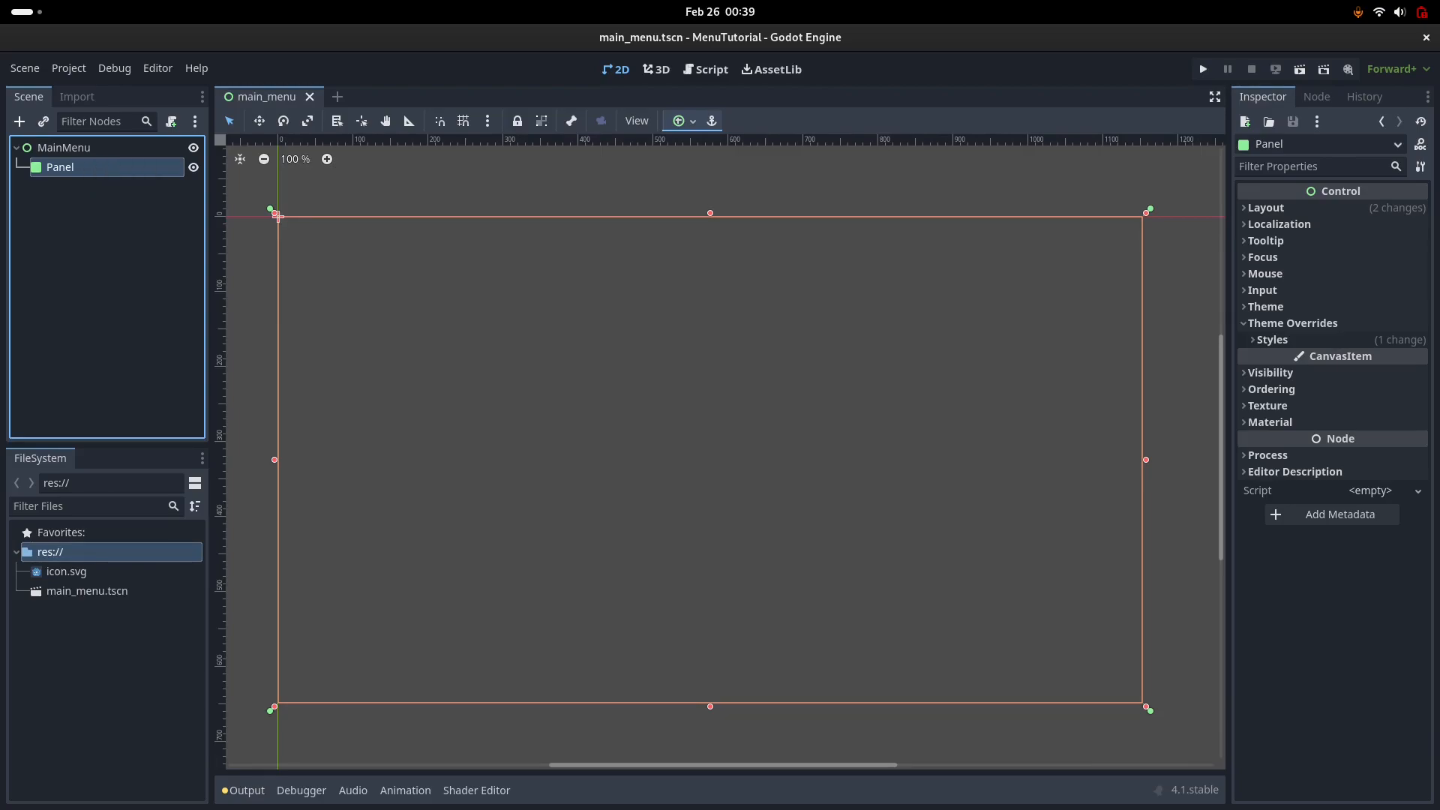
{"action": "key", "text": "ctrl+a"}
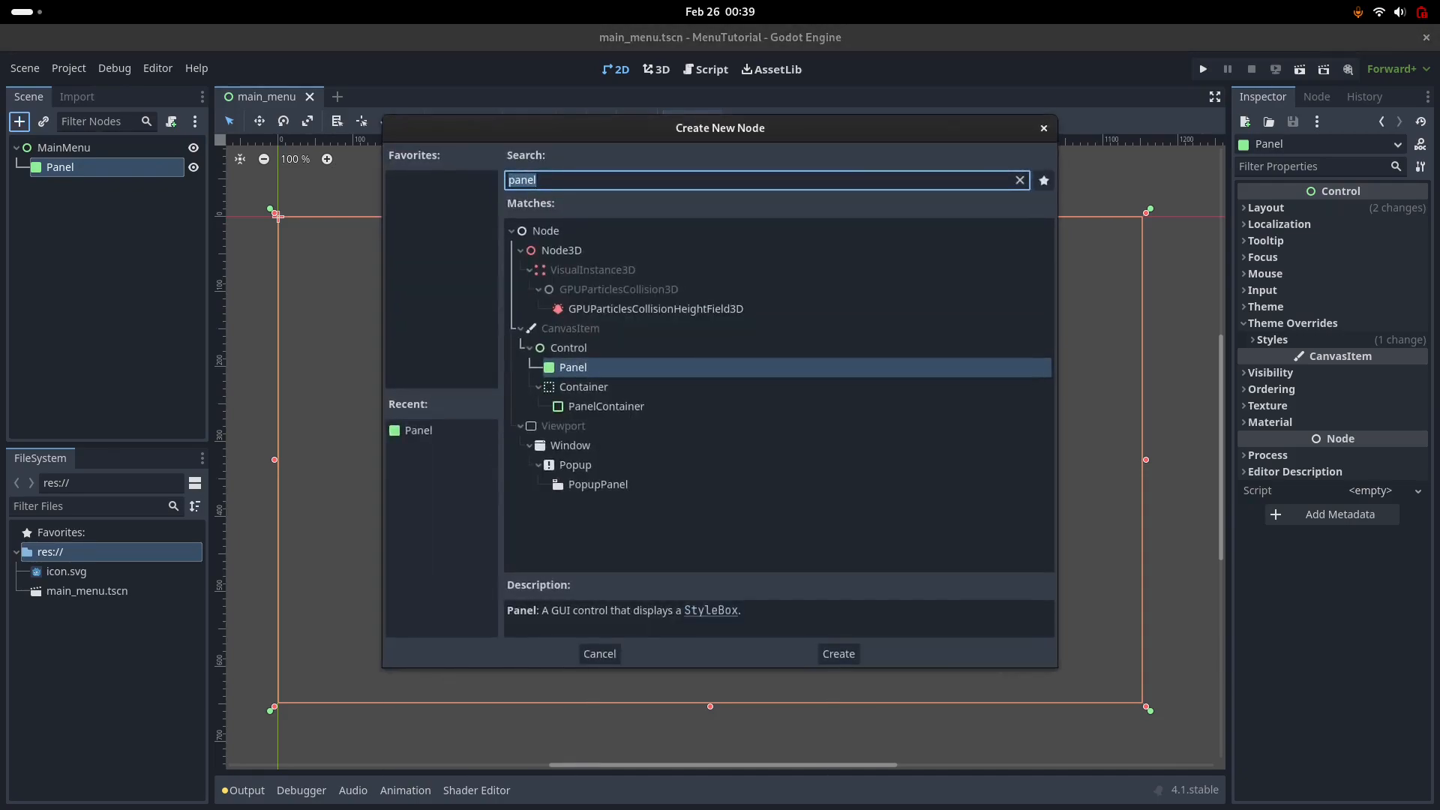
{"action": "key", "text": "Up"}
{"action": "key", "text": "Return"}
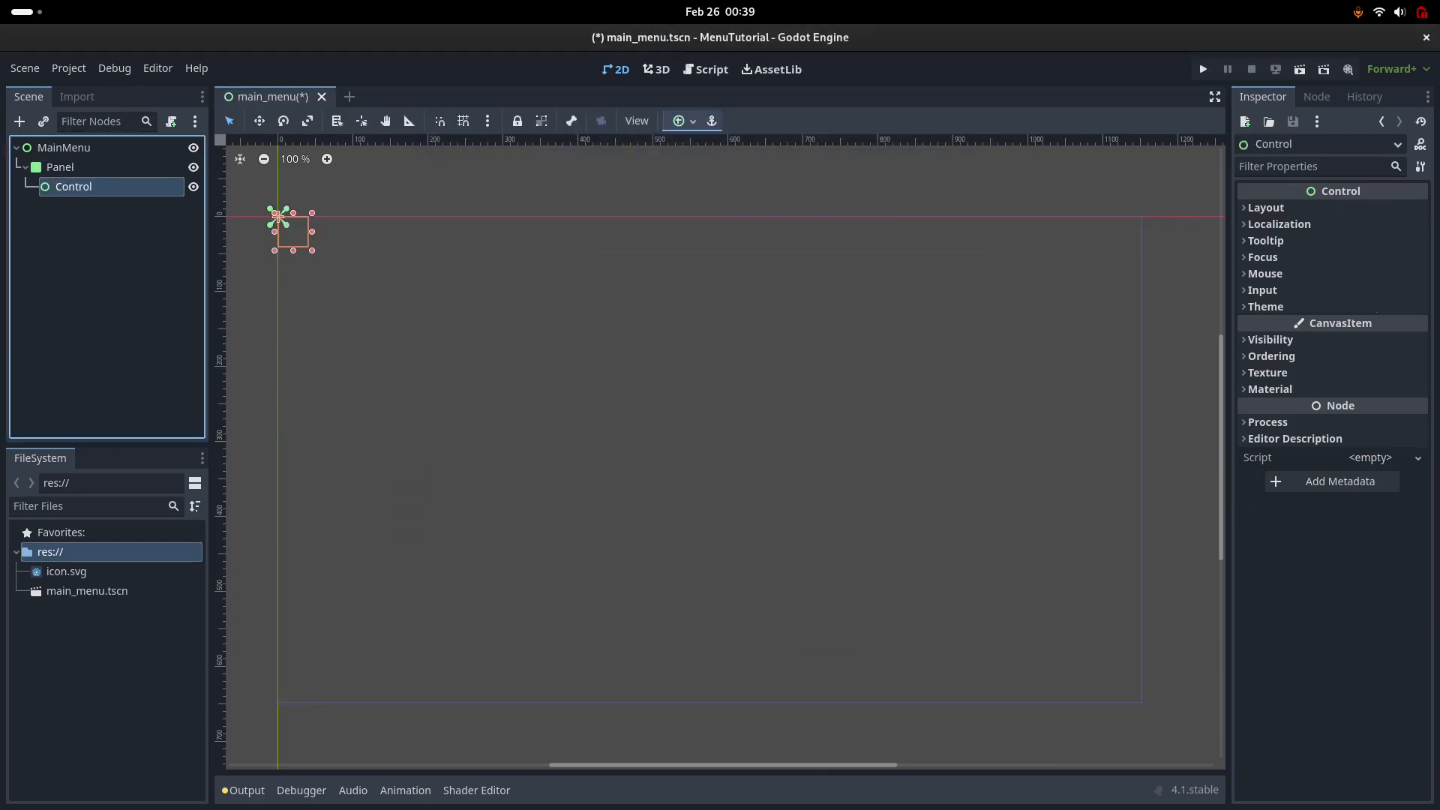
Step: Rename the new Control node under Panel to CoreButton and save the scene
{"action": "key", "text": "F2"}
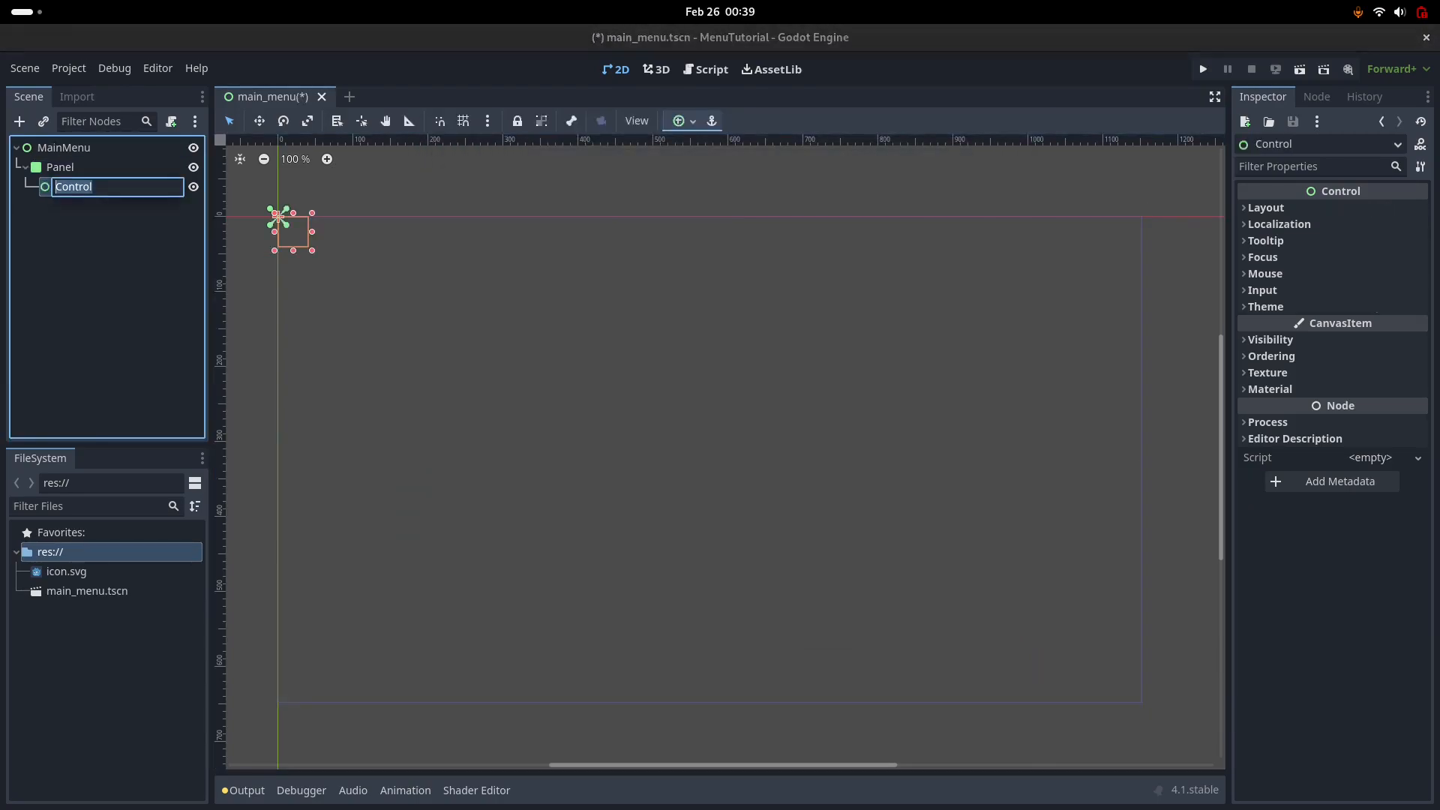
{"action": "type", "text": "Core Button"}
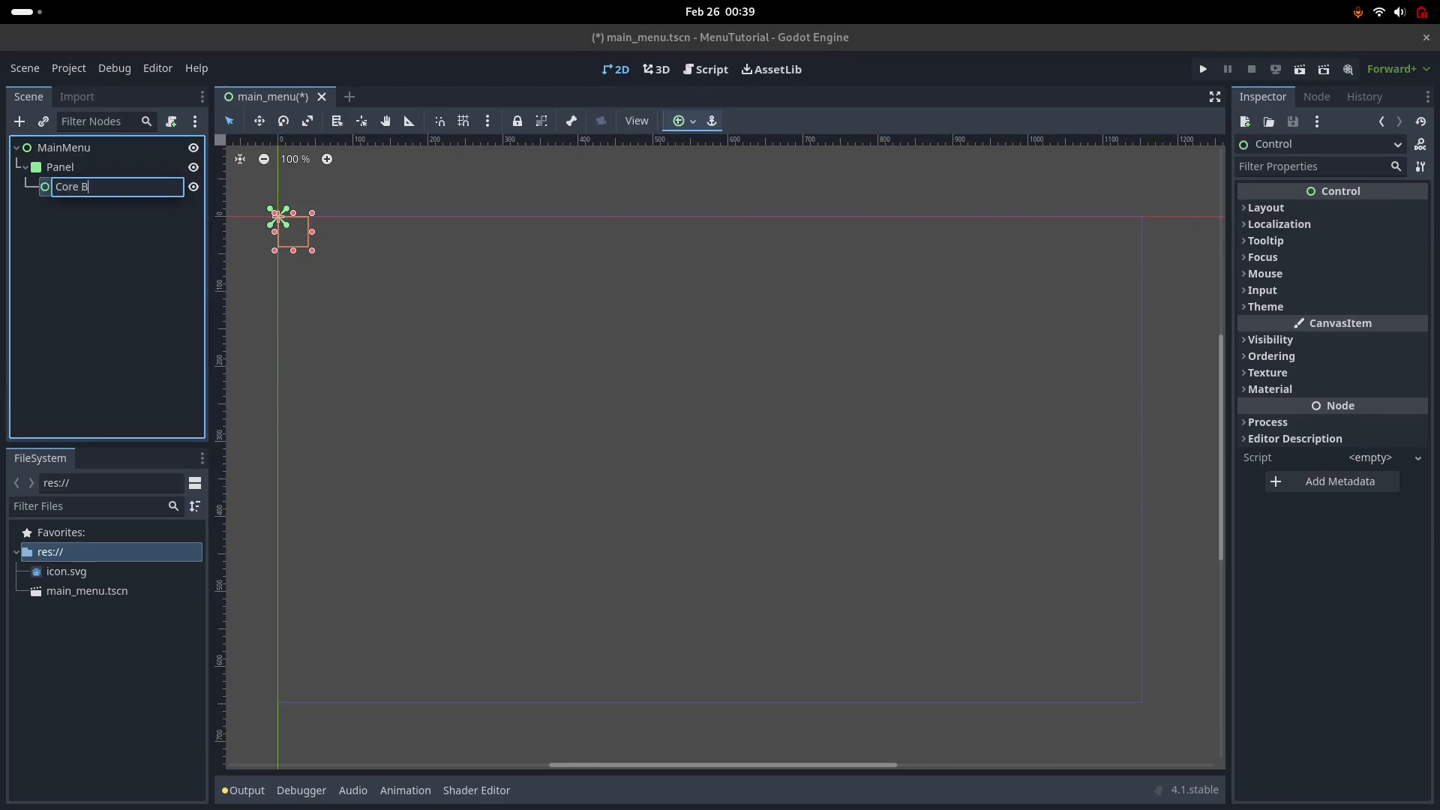
{"action": "key", "text": "Return"}
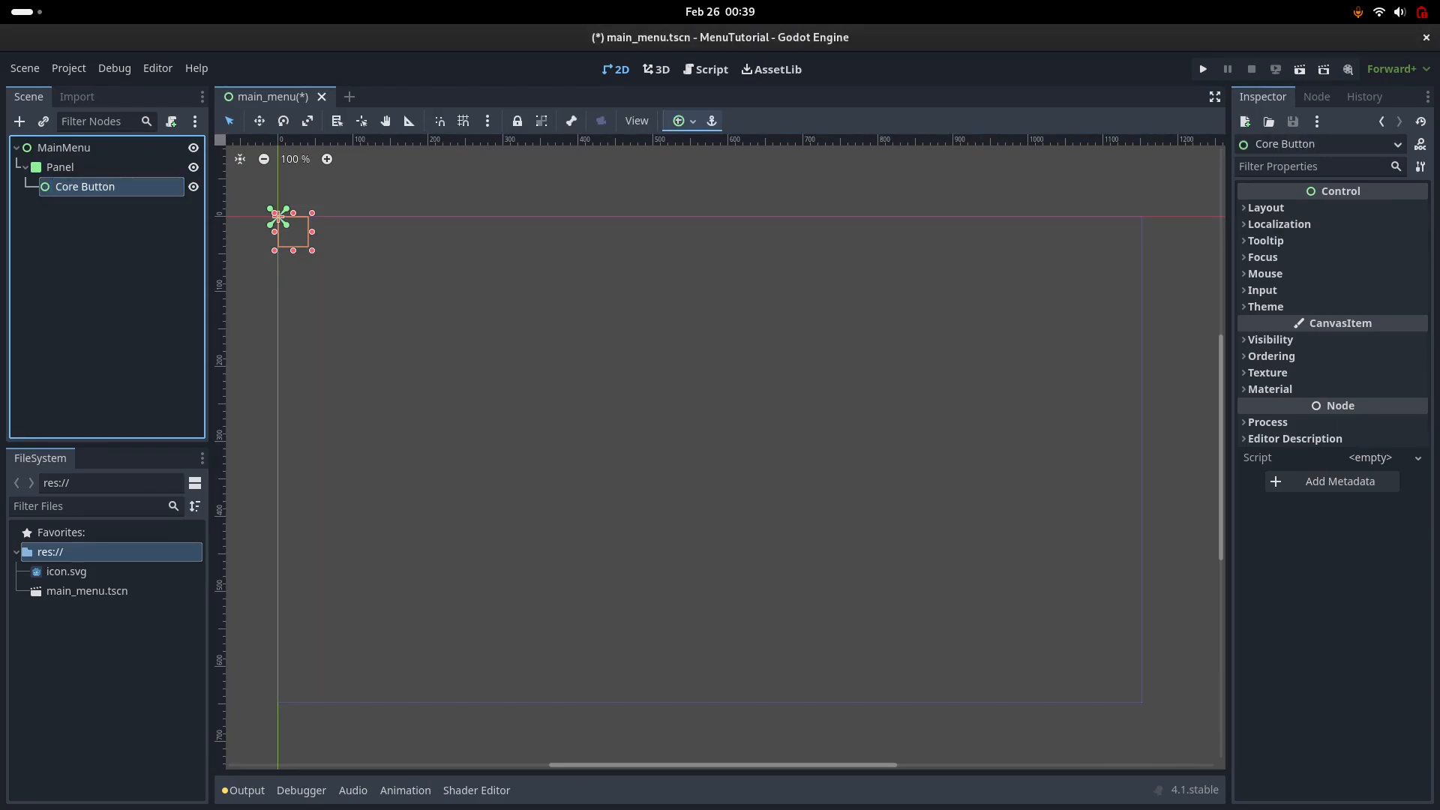
{"action": "left_click", "coordinate": [57, 186]}
{"action": "key", "text": "BackSpace"}
{"action": "key", "text": "Return"}
{"action": "key", "text": "Escape"}
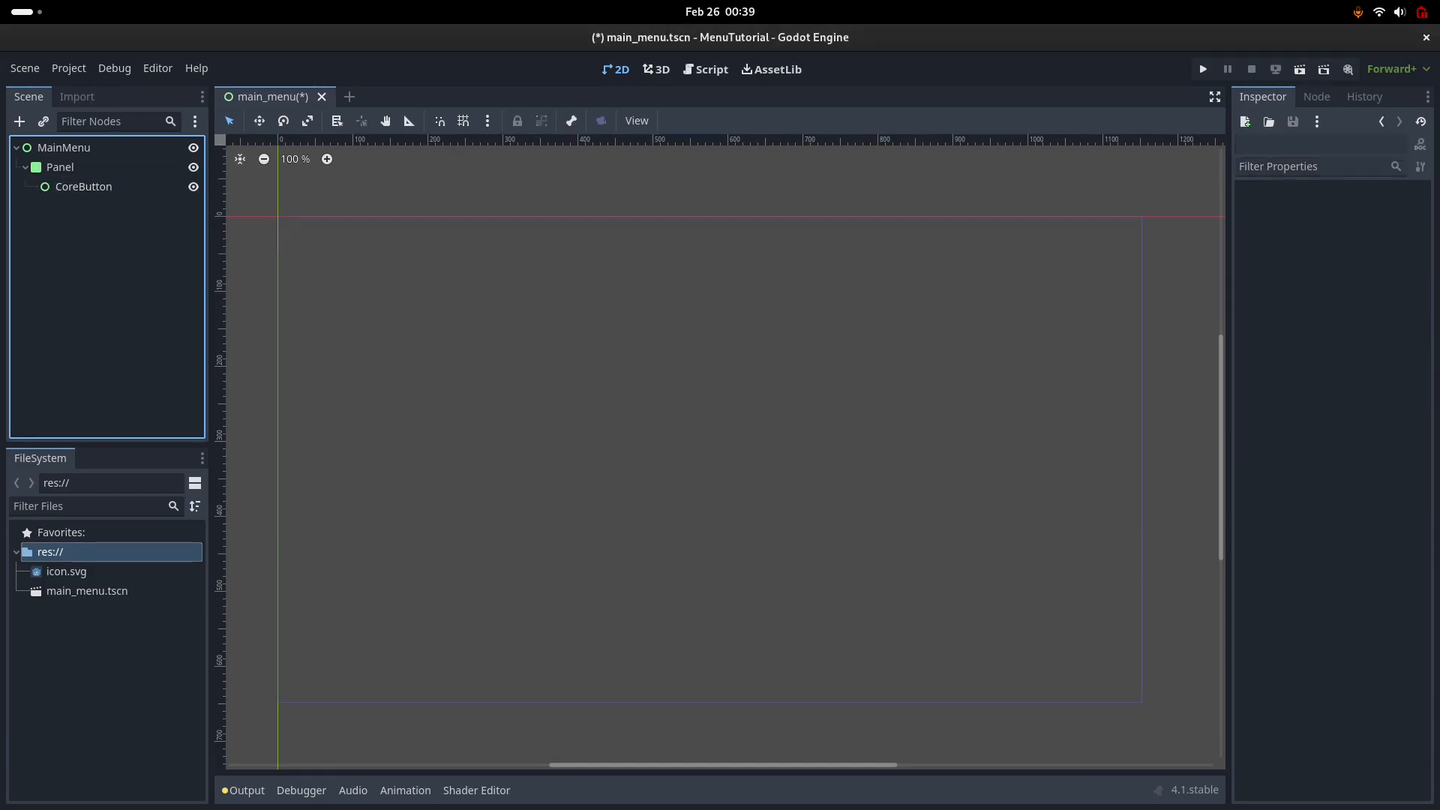
{"action": "left_click", "coordinate": [83, 187]}
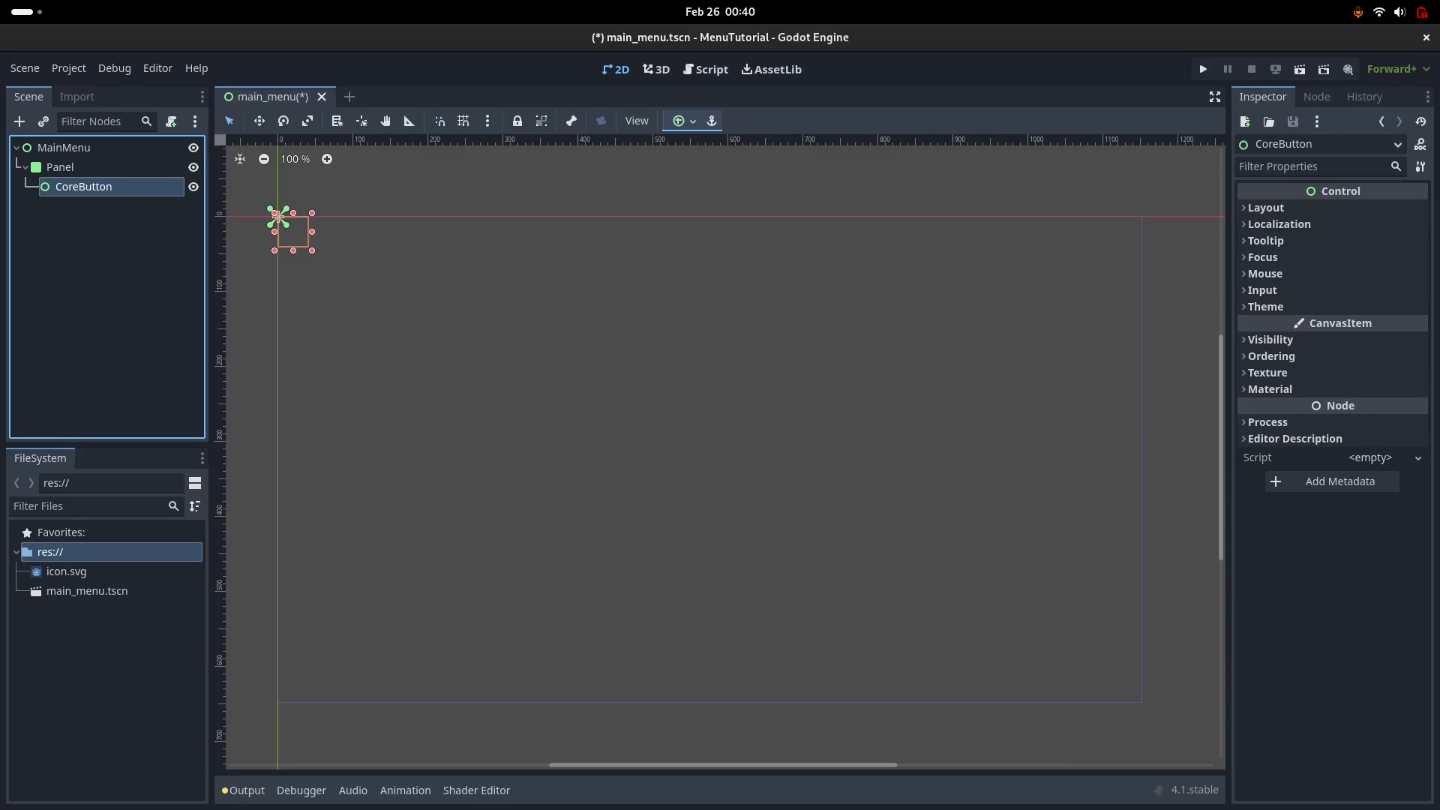
{"action": "key", "text": "ctrl+s"}
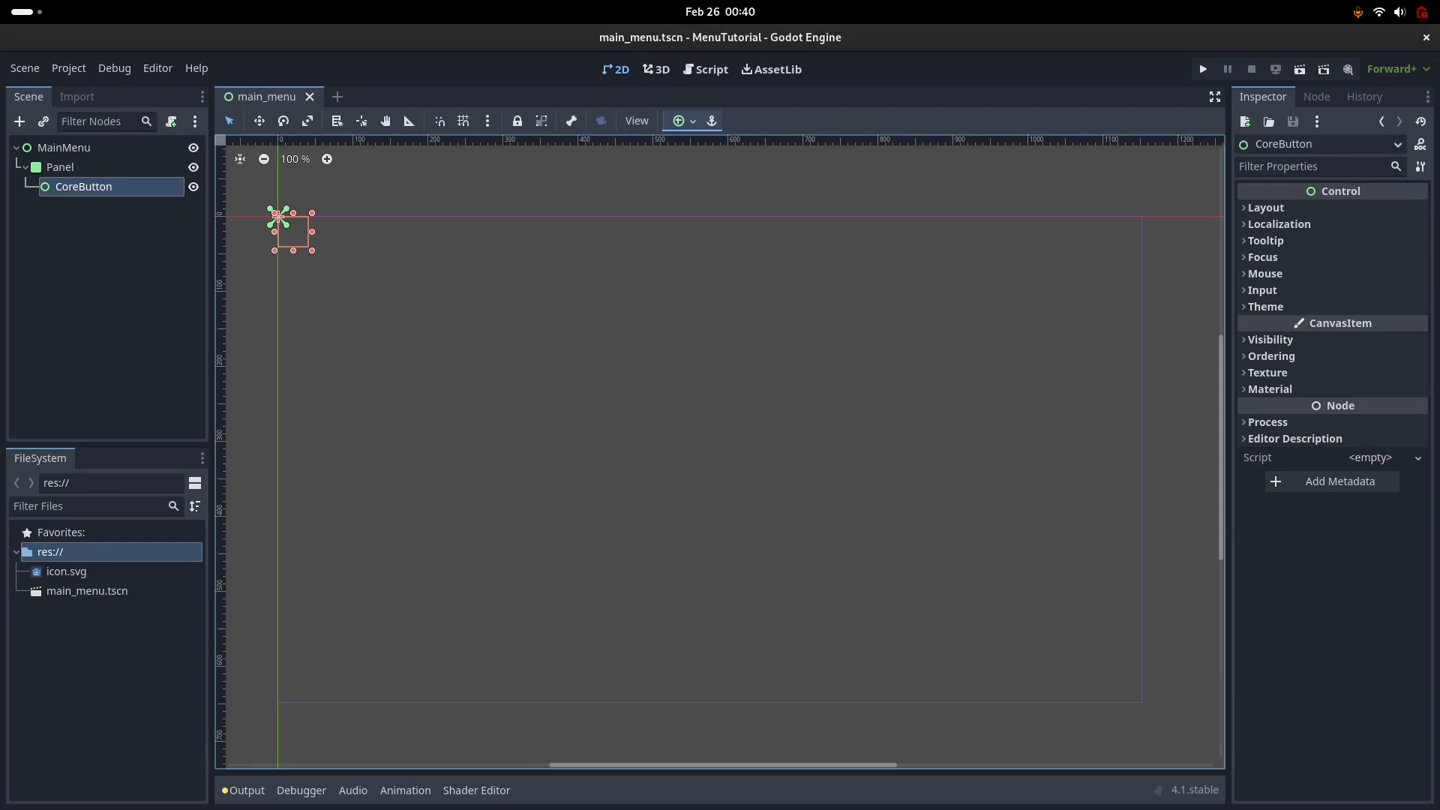
Step: Try adding a Button node under CoreButton and delete it again
{"action": "left_click", "coordinate": [20, 121]}
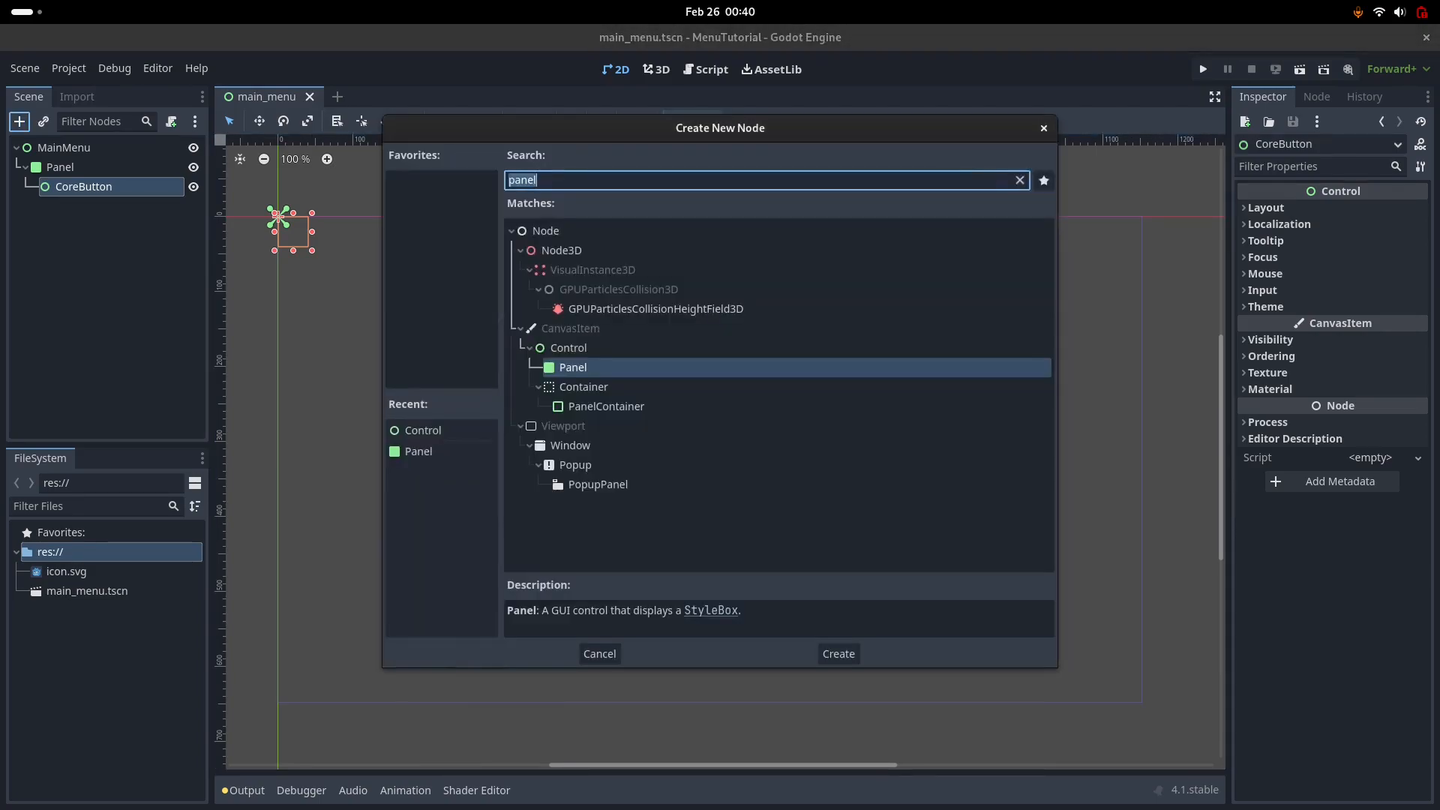
{"action": "type", "text": "Button"}
{"action": "key", "text": "Escape"}
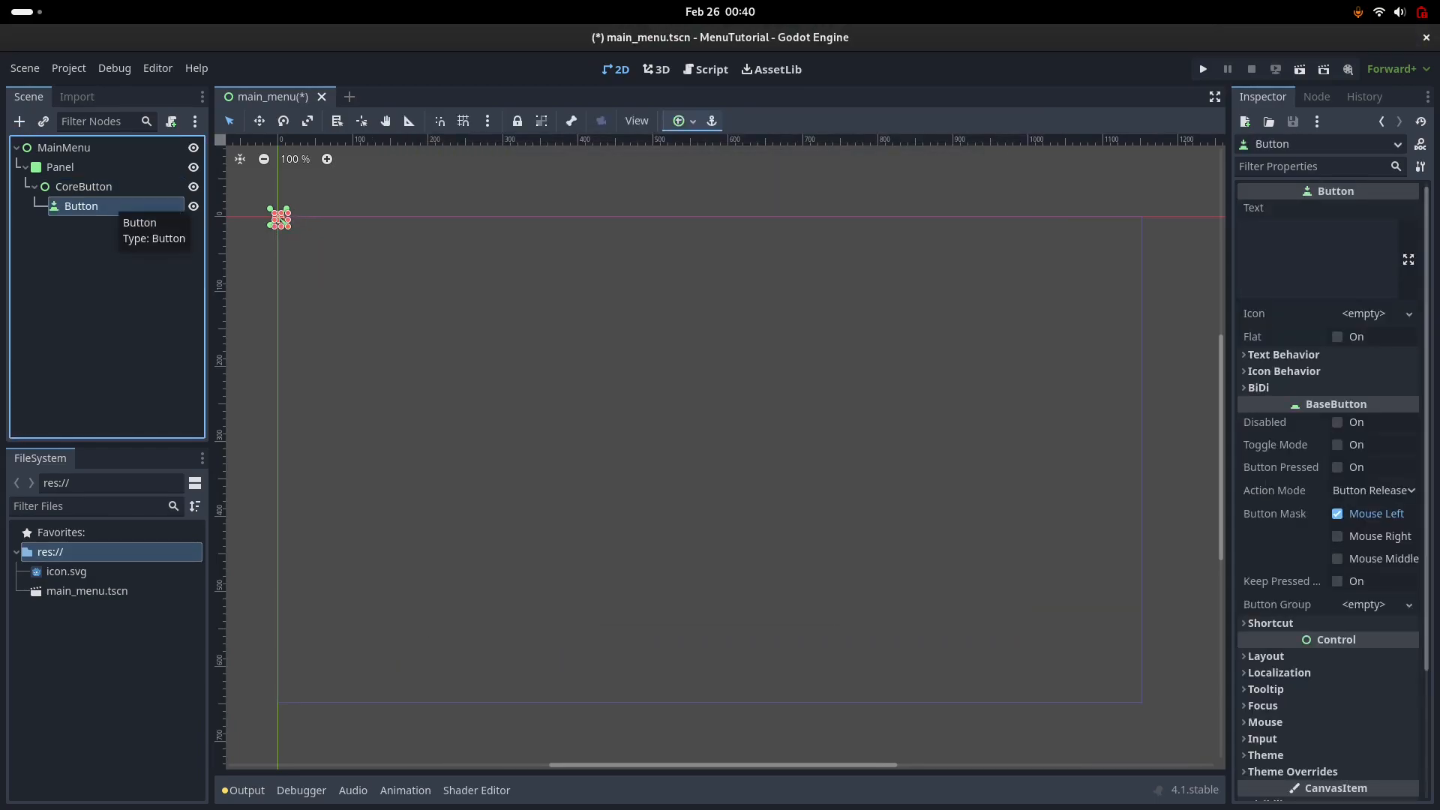
{"action": "key", "text": "Delete"}
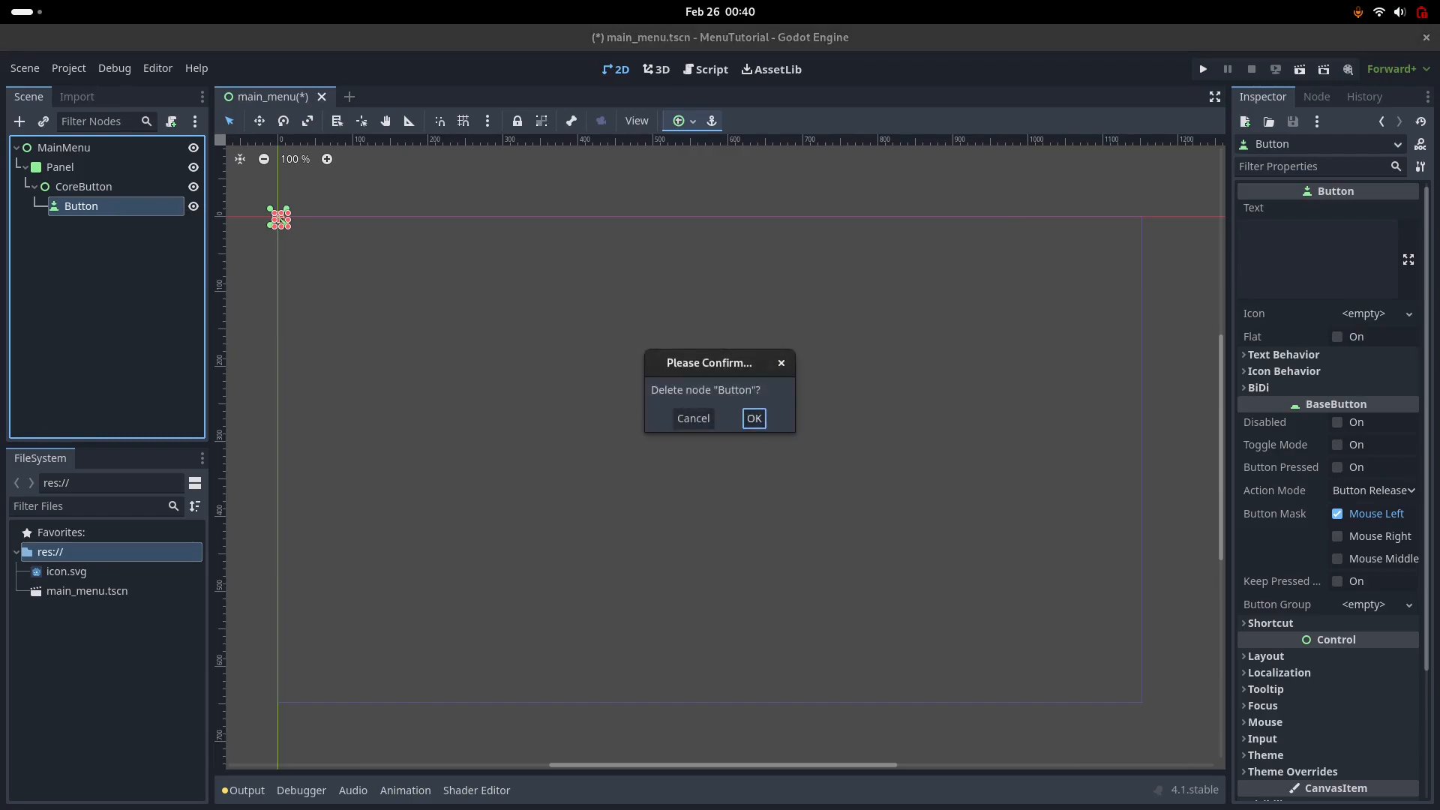
{"action": "key", "text": "Return"}
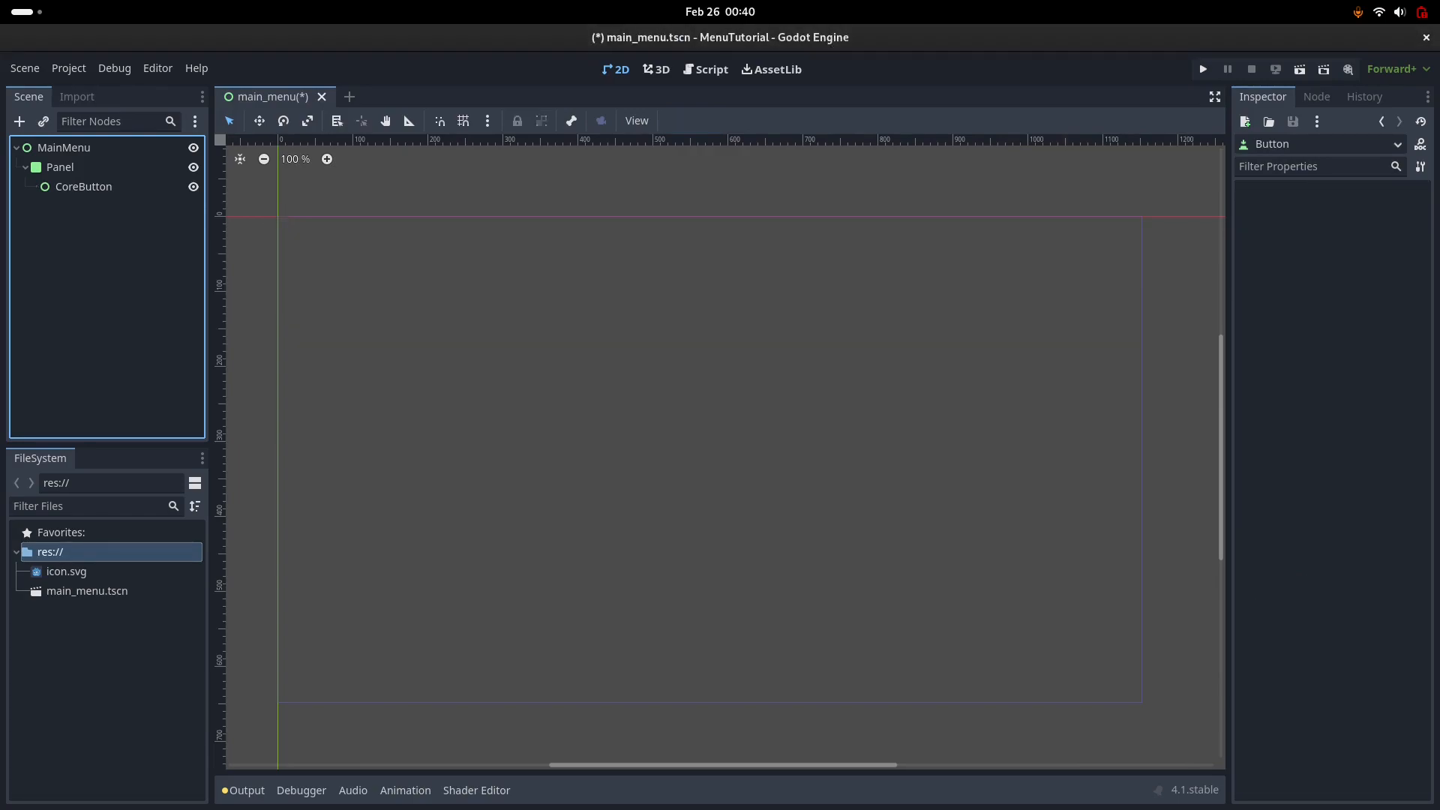
Step: Add a Sprite2D node as a child of CoreButton
{"action": "left_click", "coordinate": [278, 217]}
{"action": "key", "text": "ctrl+a"}
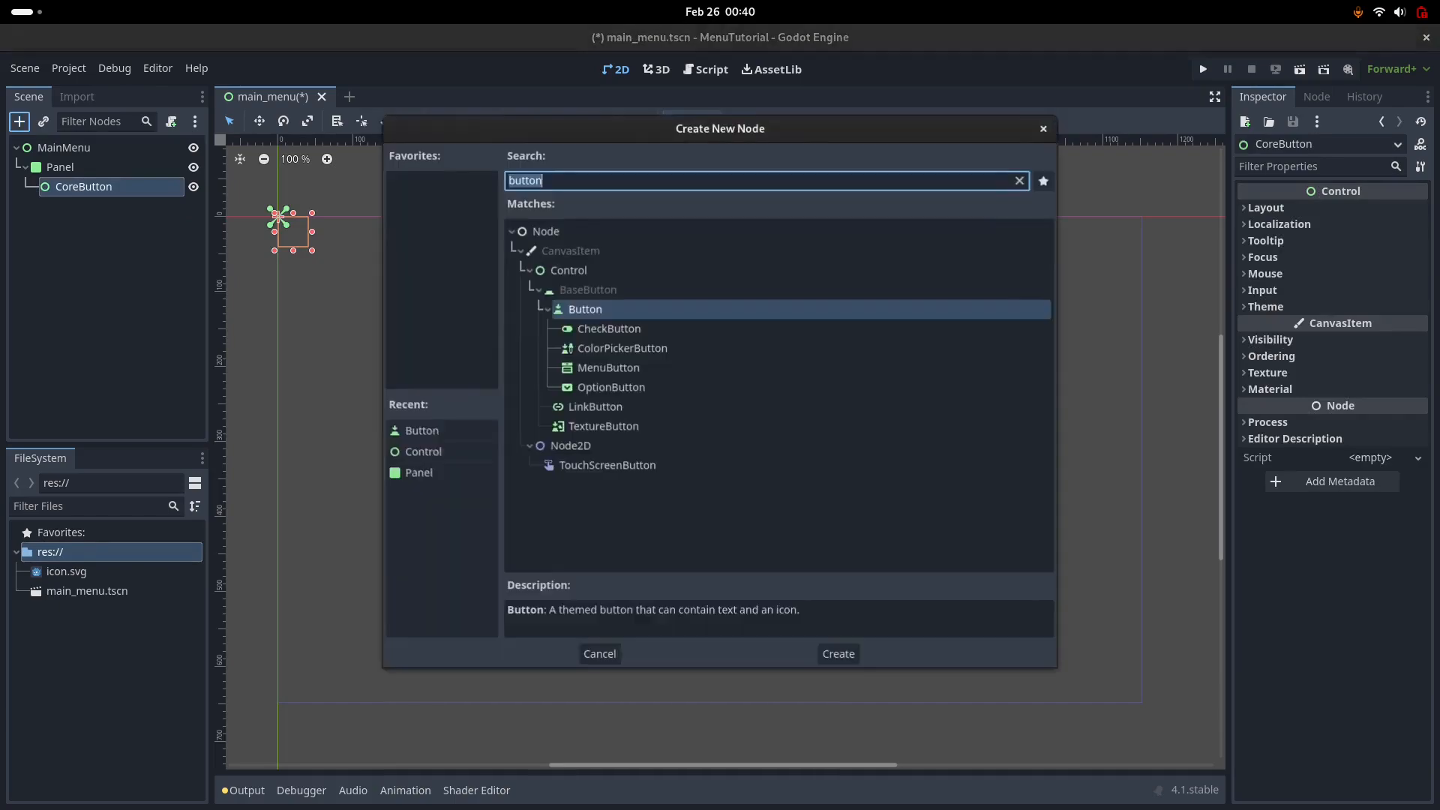
{"action": "type", "text": "sprit"}
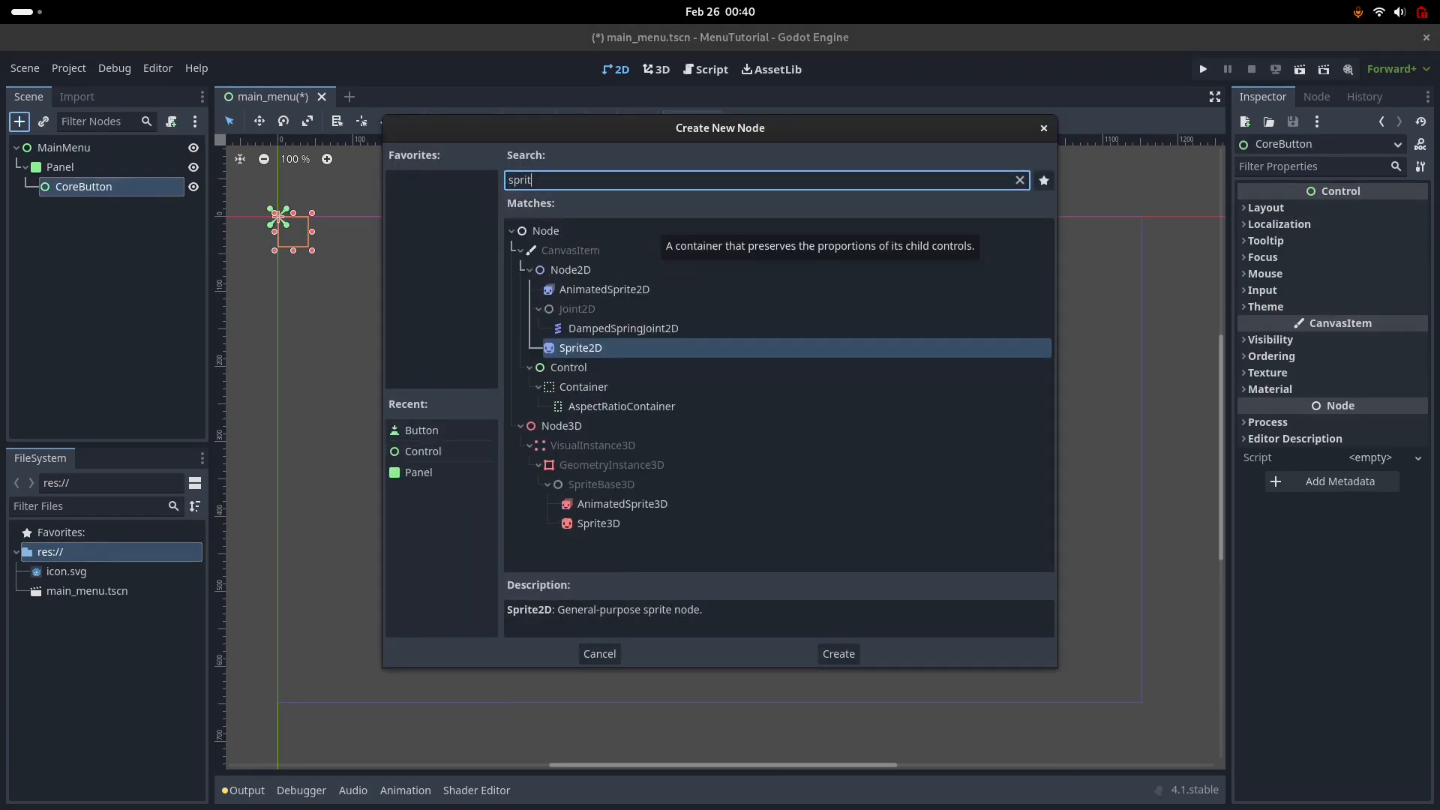
{"action": "key", "text": "Return"}
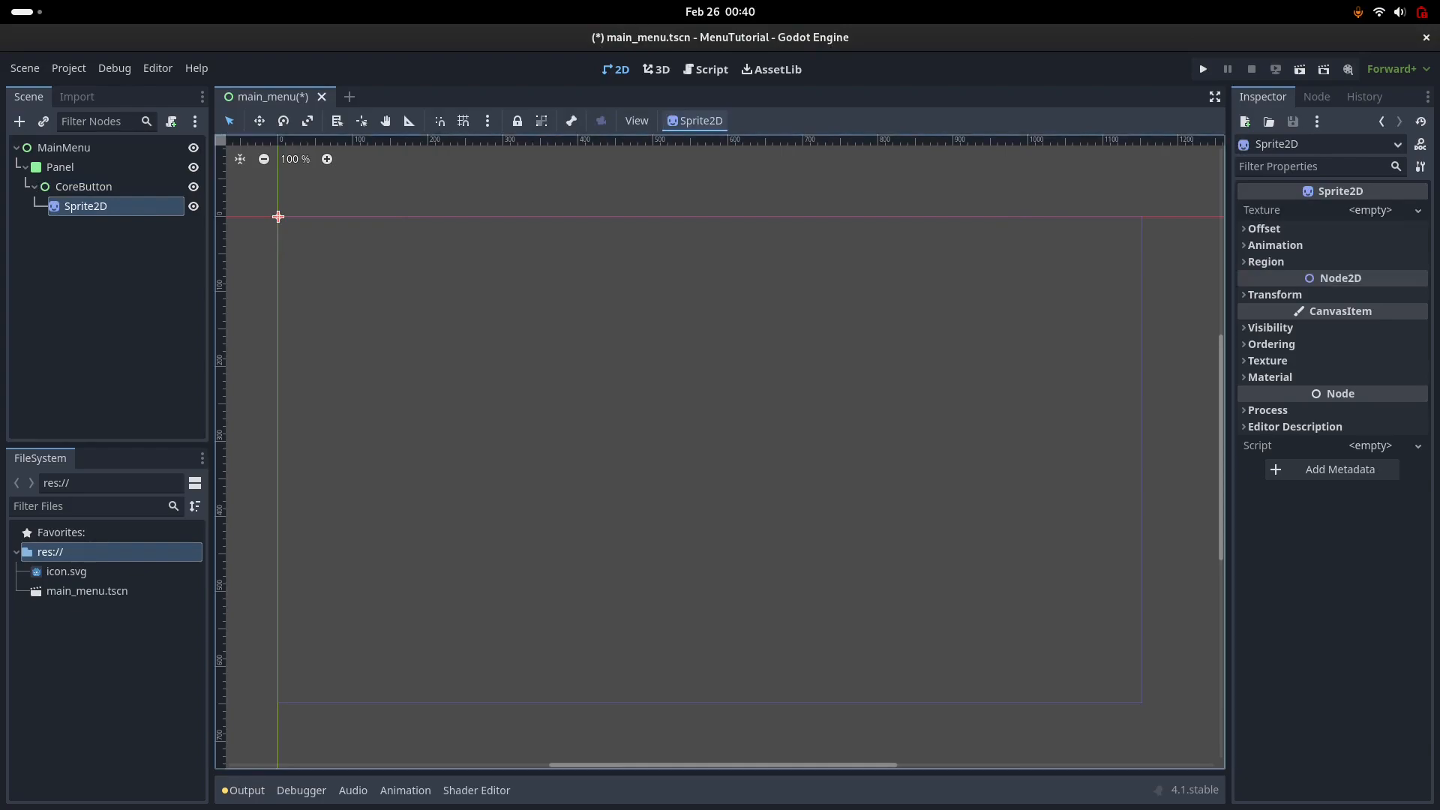
Step: Apply the full-area anchor preset to CoreButton so it fills its whole parent
{"action": "left_click", "coordinate": [278, 217]}
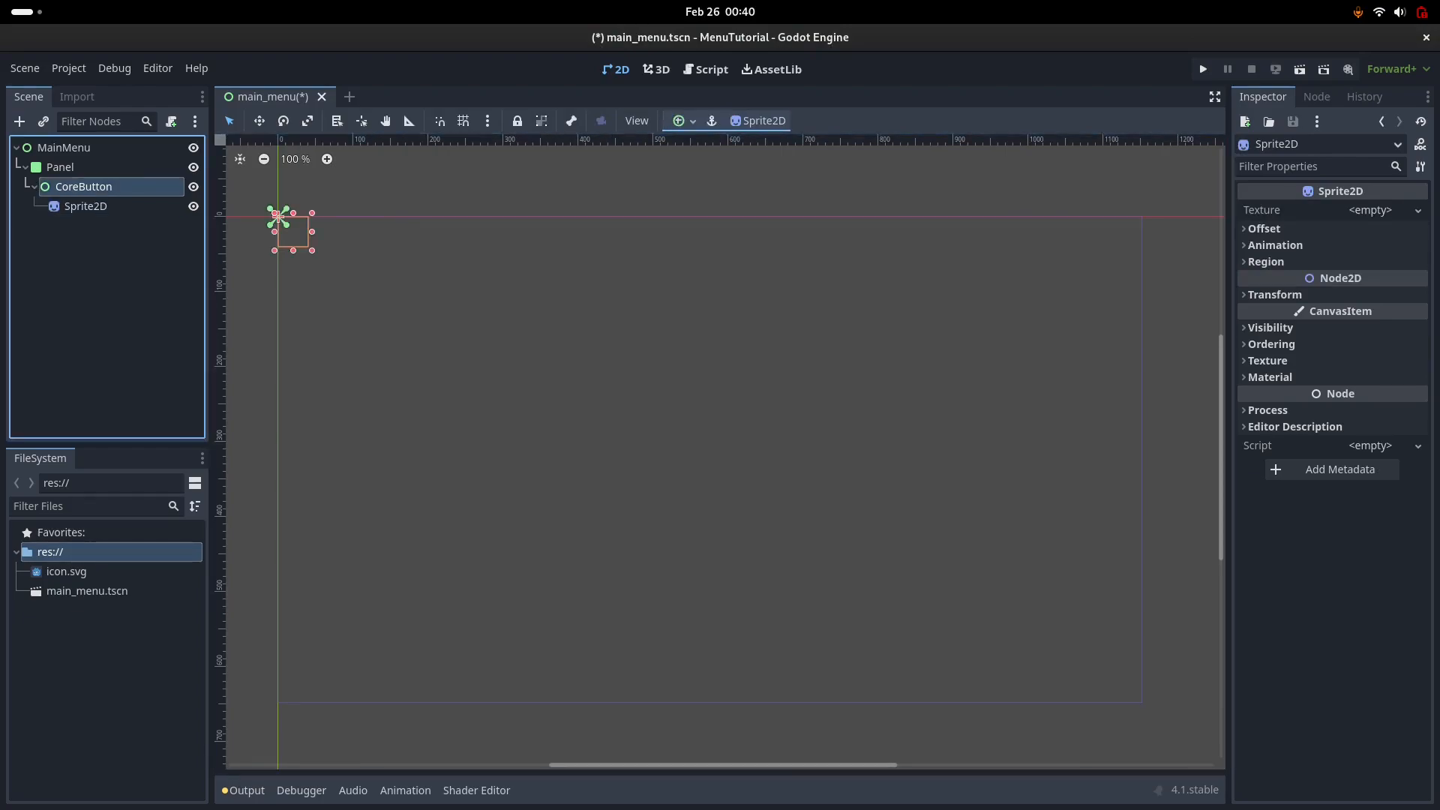
{"action": "left_click", "coordinate": [680, 120]}
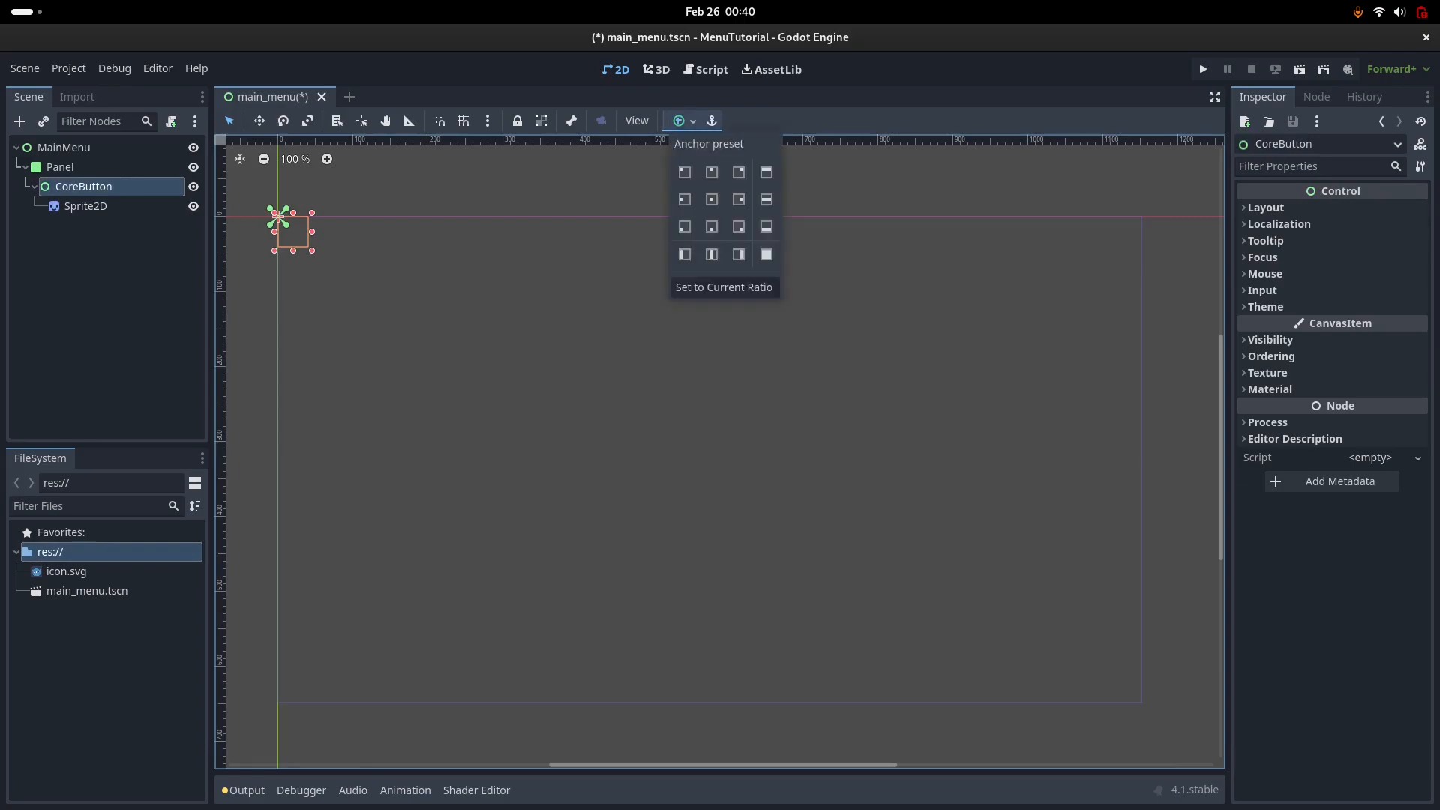
{"action": "left_click", "coordinate": [766, 253]}
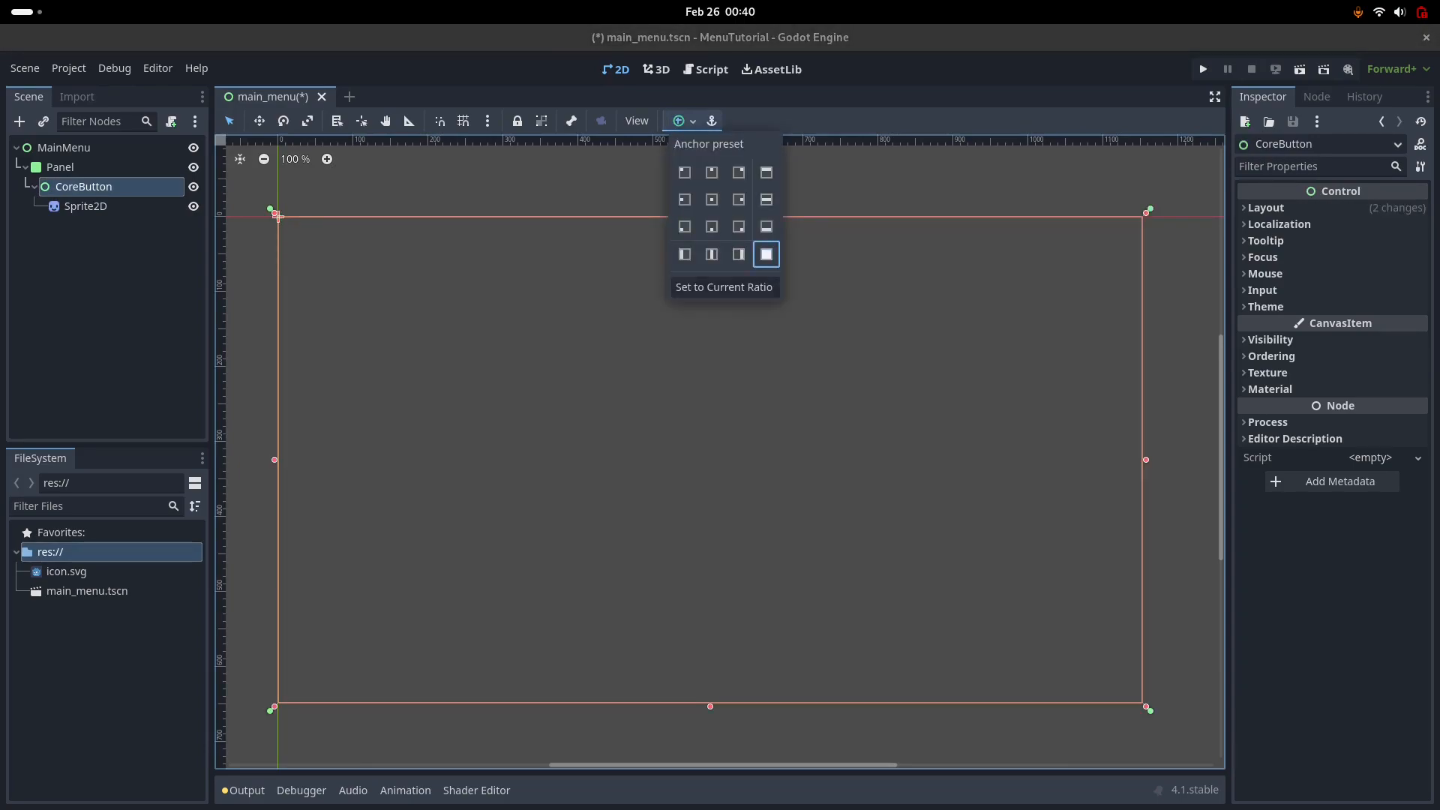
Step: Rename the Sprite2D node under CoreButton to Button1
{"action": "left_click", "coordinate": [86, 206]}
{"action": "left_click", "coordinate": [85, 205]}
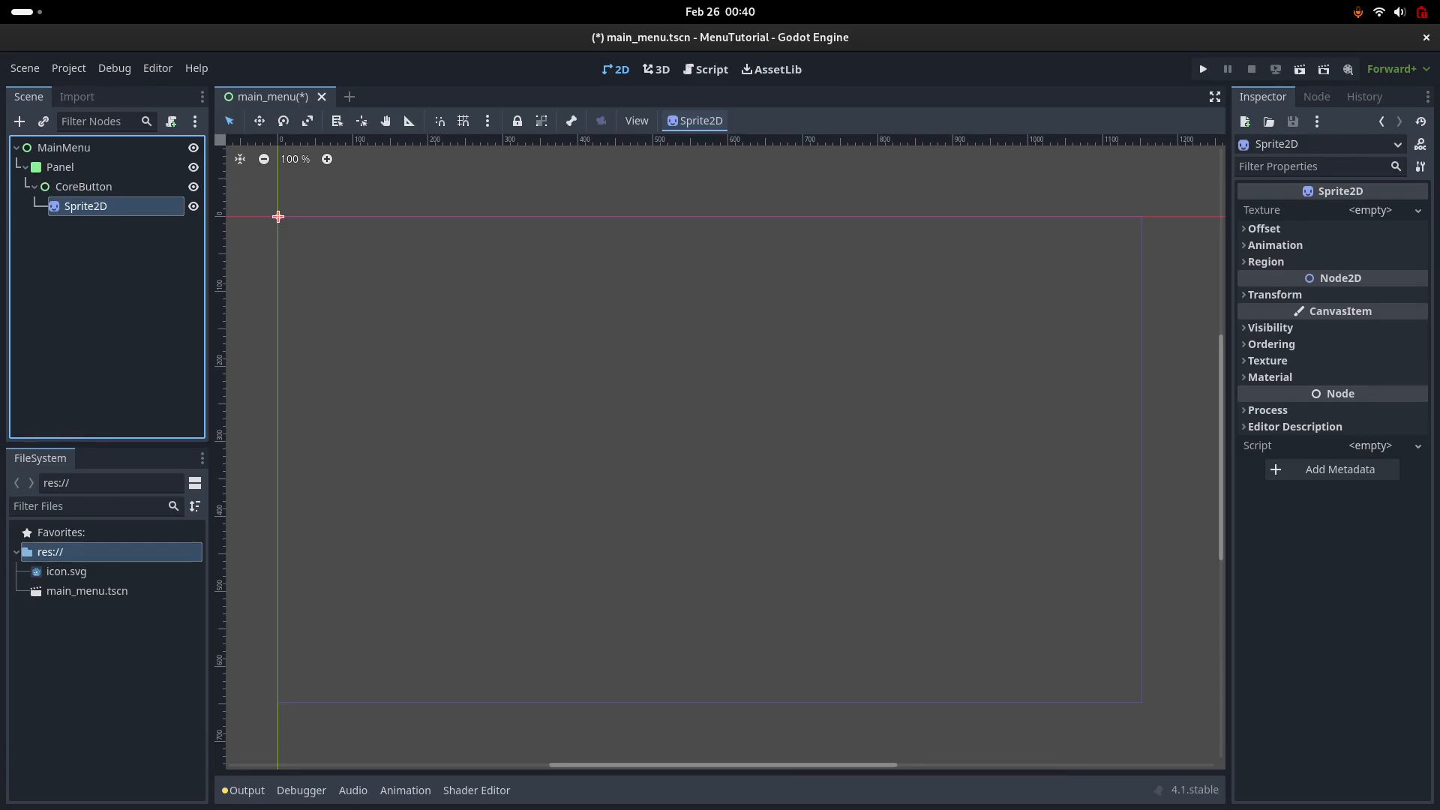
{"action": "key", "text": "F2"}
{"action": "type", "text": "Bu"}
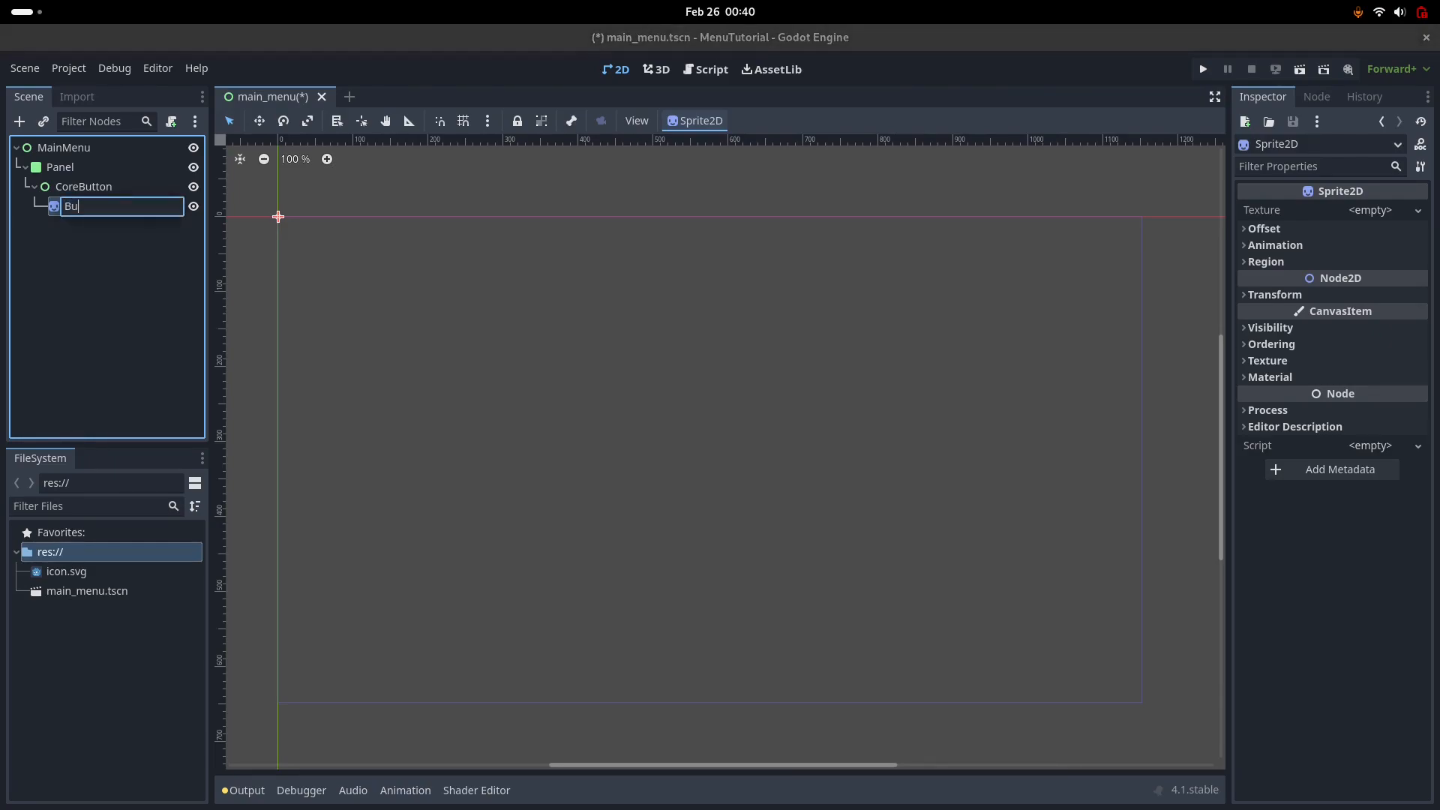
{"action": "type", "text": "tton1"}
{"action": "key", "text": "Return"}
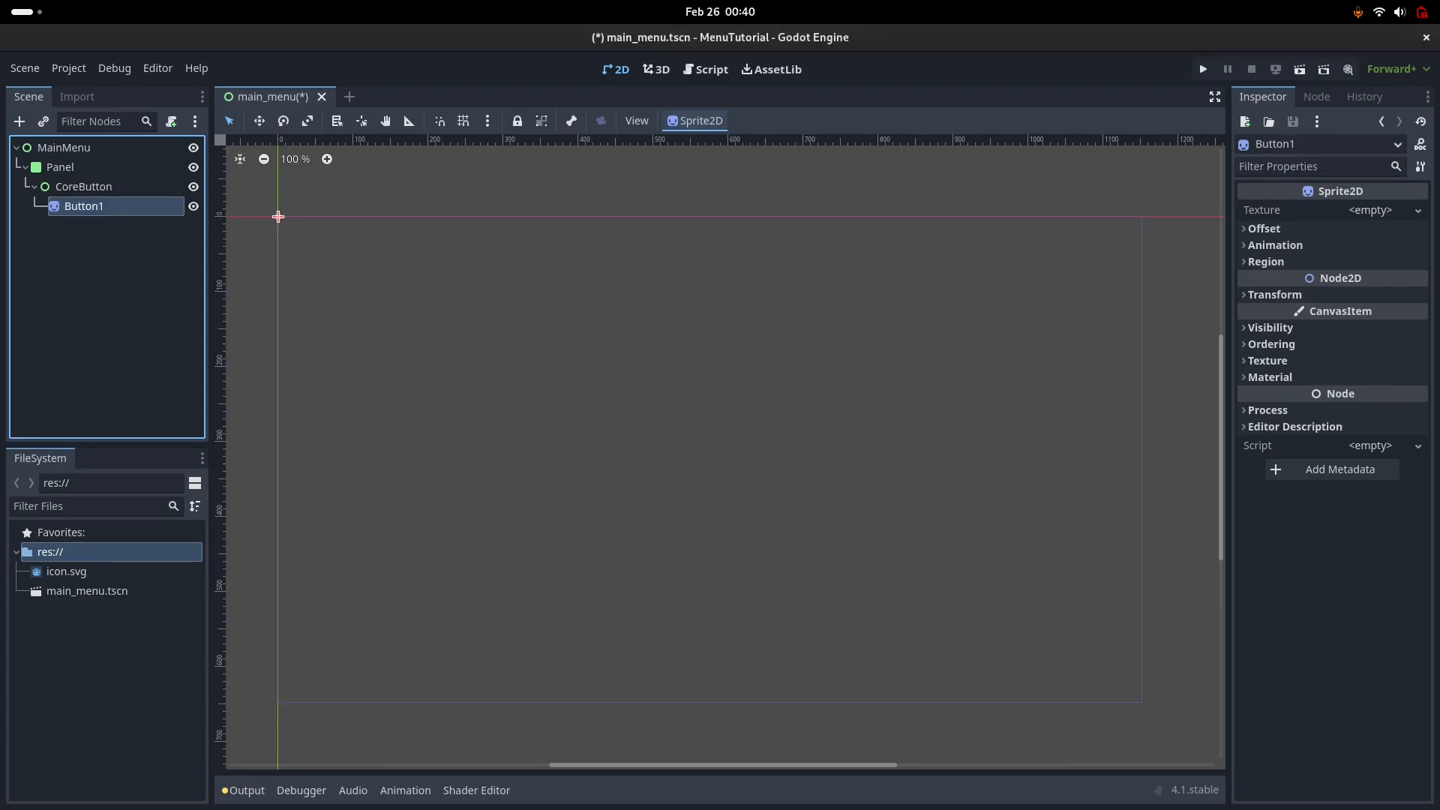
Step: Add a Button node as a child of the Button1 sprite
{"action": "key", "text": "ctrl+a"}
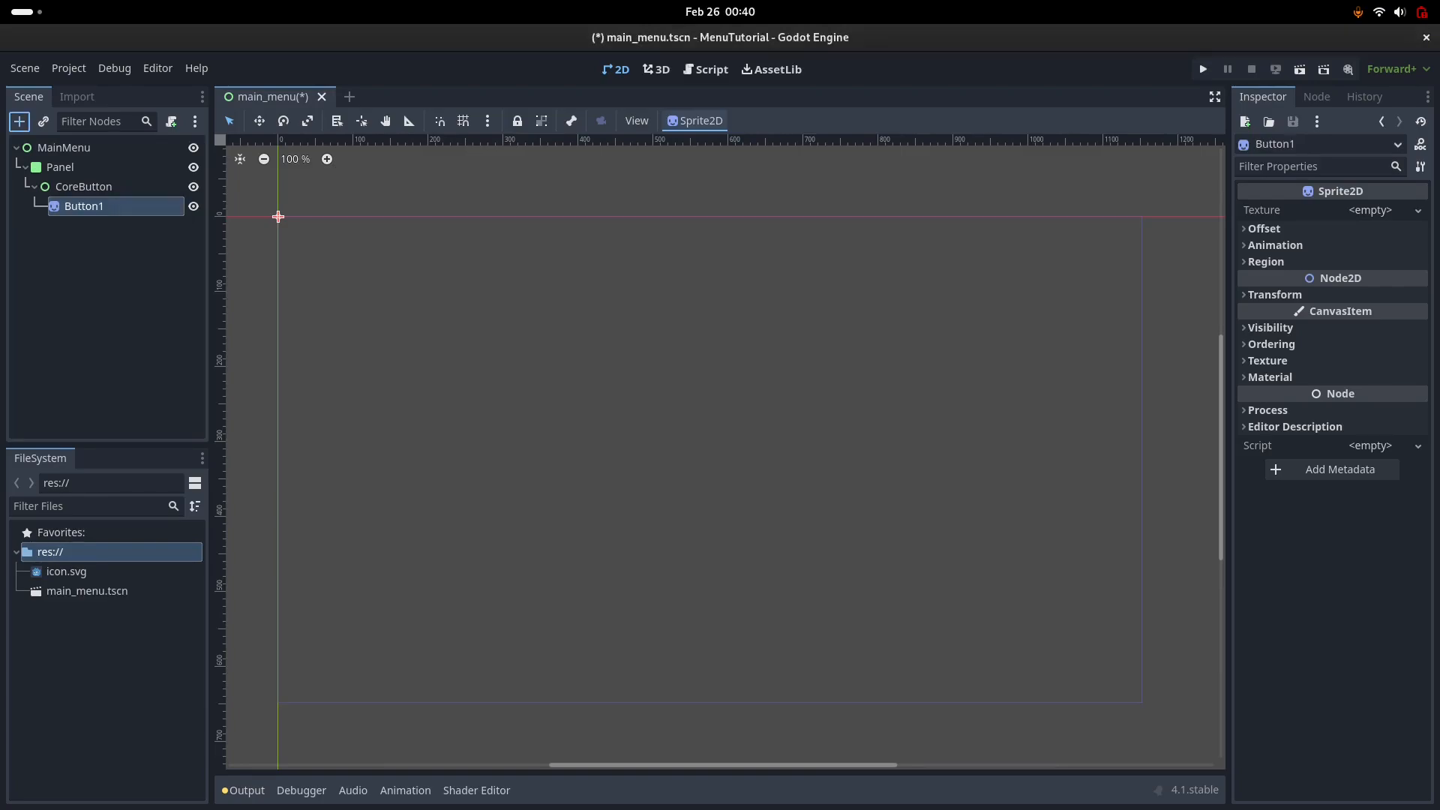
{"action": "type", "text": "button"}
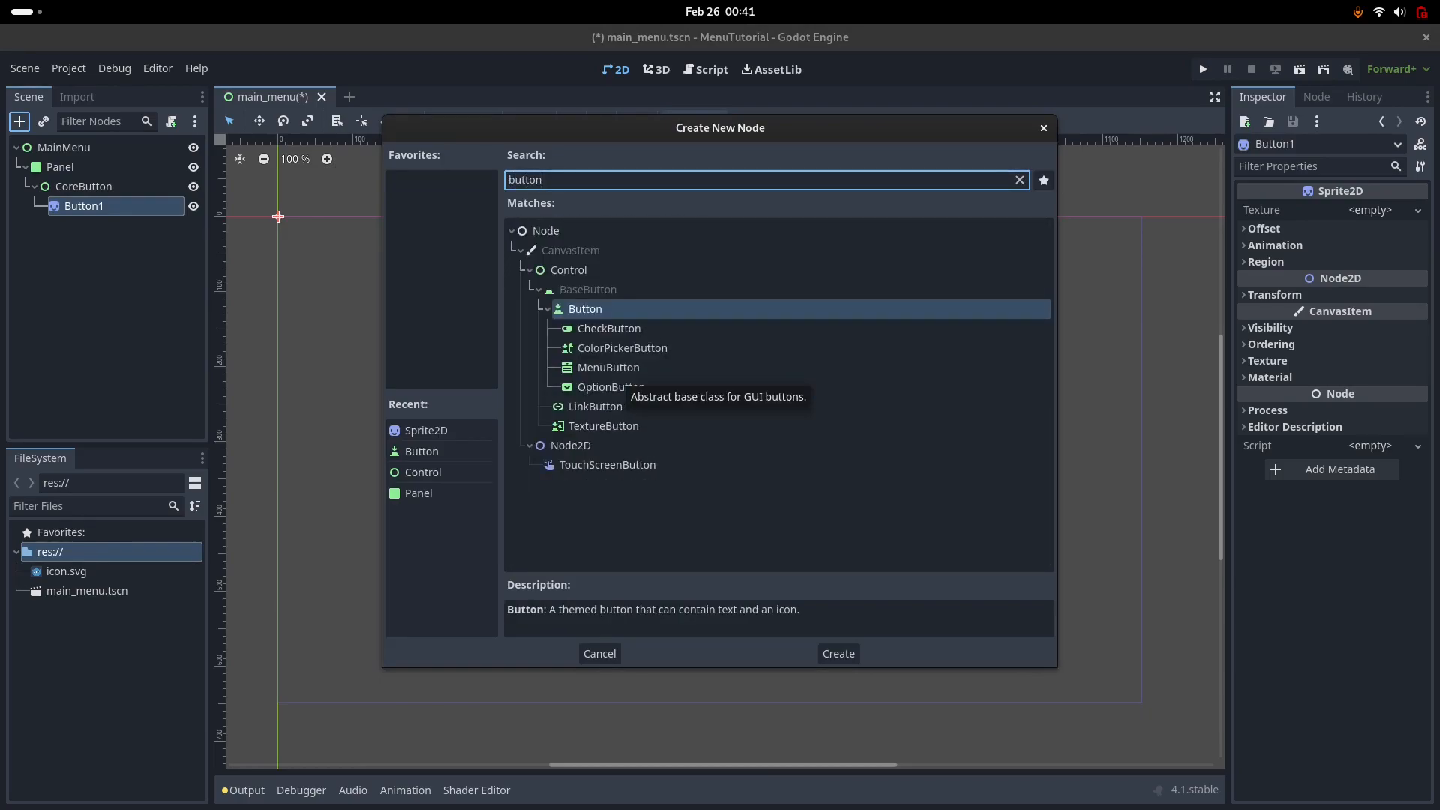
{"action": "key", "text": "Return"}
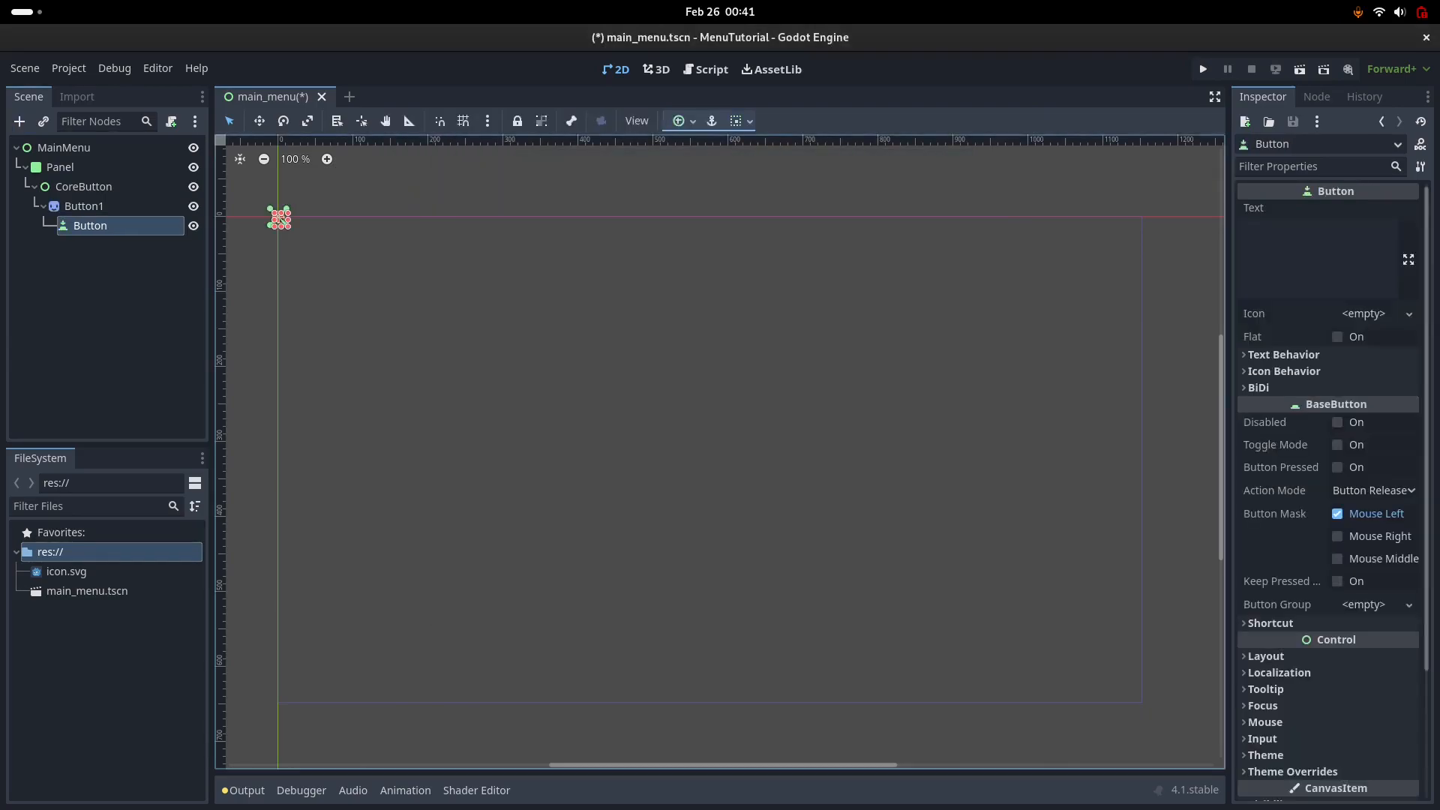
{"action": "left_click", "coordinate": [279, 218]}
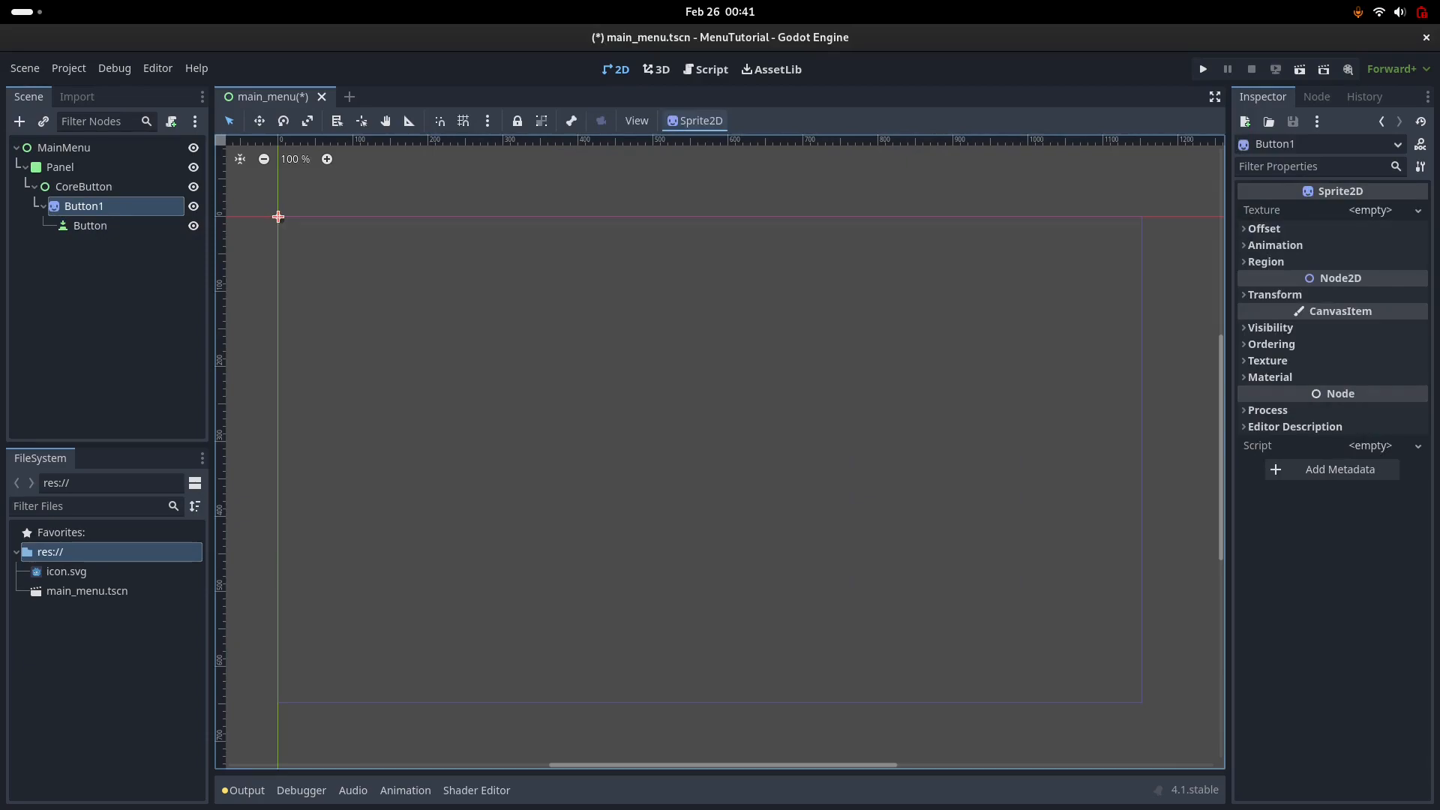
{"action": "key", "text": "Escape"}
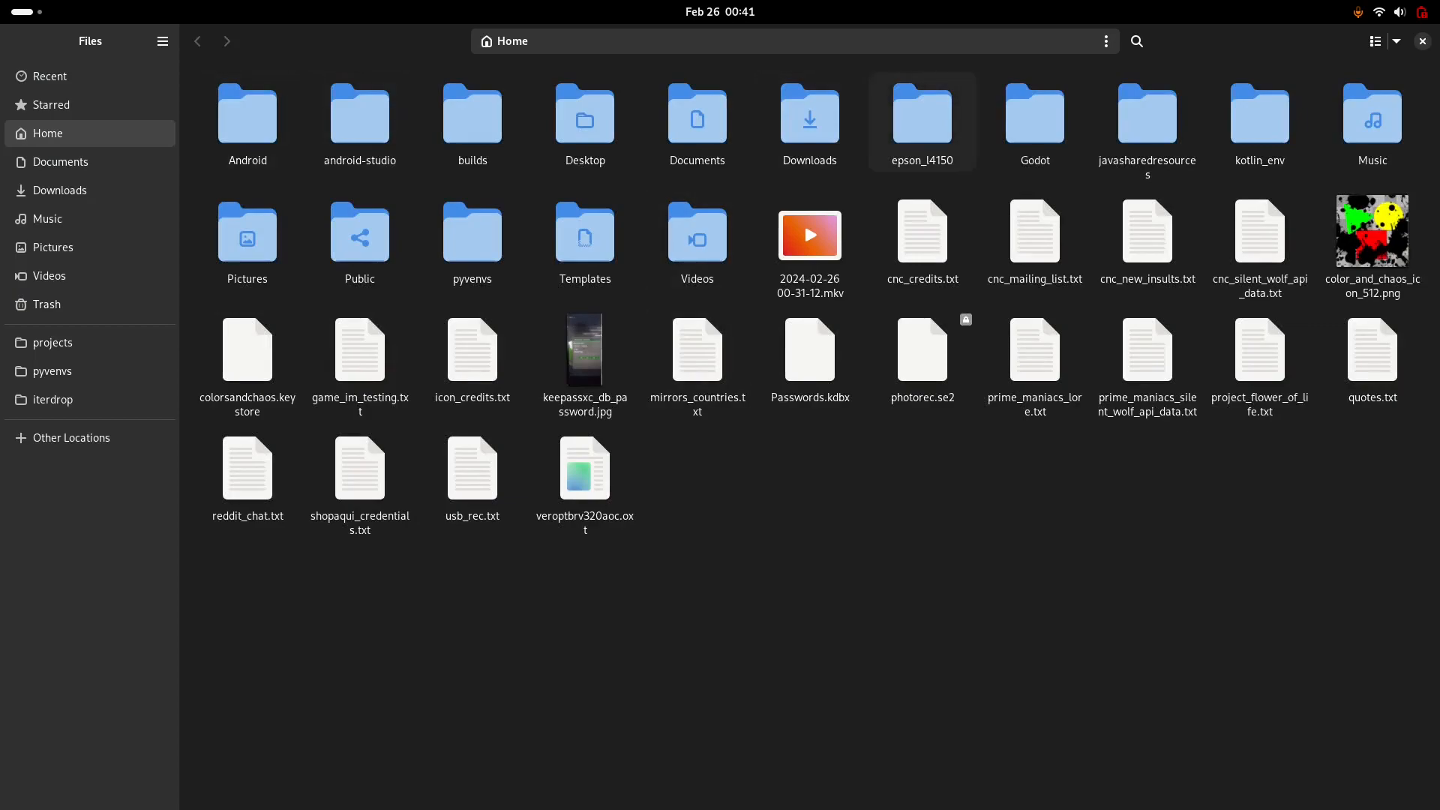
Step: Switch to the Files app and open the Chase project's assets/buttons folder inside Godot/projects
{"action": "double_click", "coordinate": [1035, 120]}
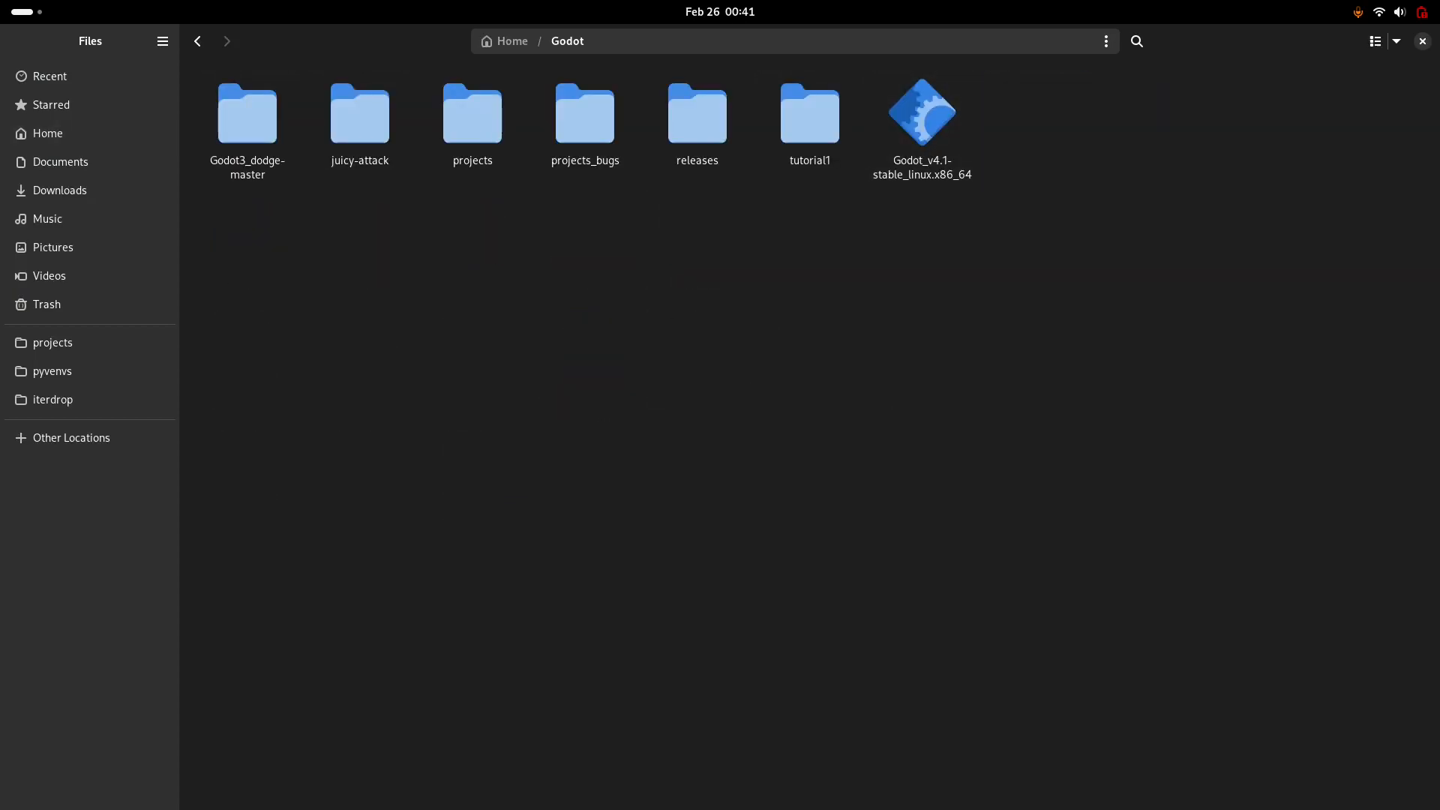
{"action": "double_click", "coordinate": [473, 120]}
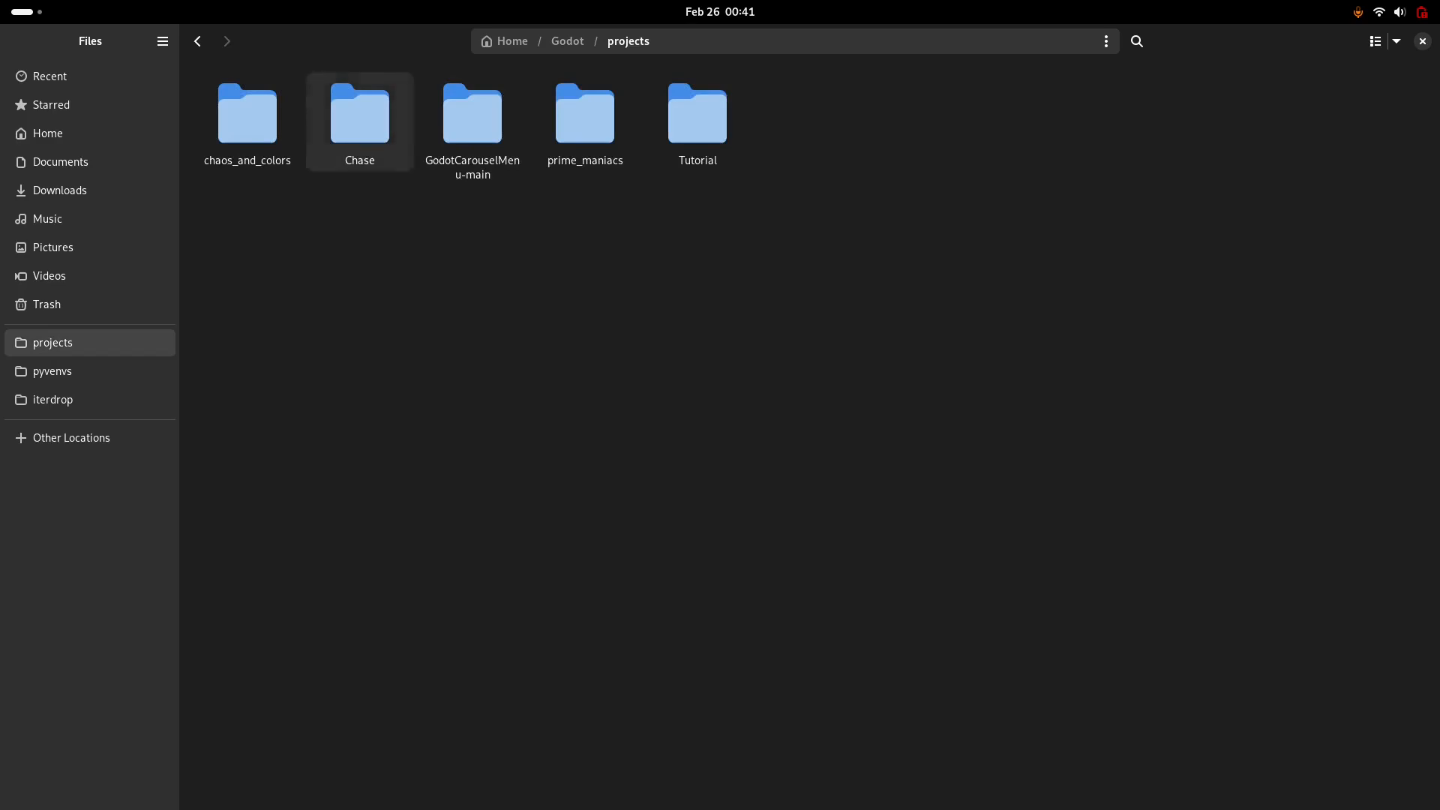
{"action": "double_click", "coordinate": [360, 120]}
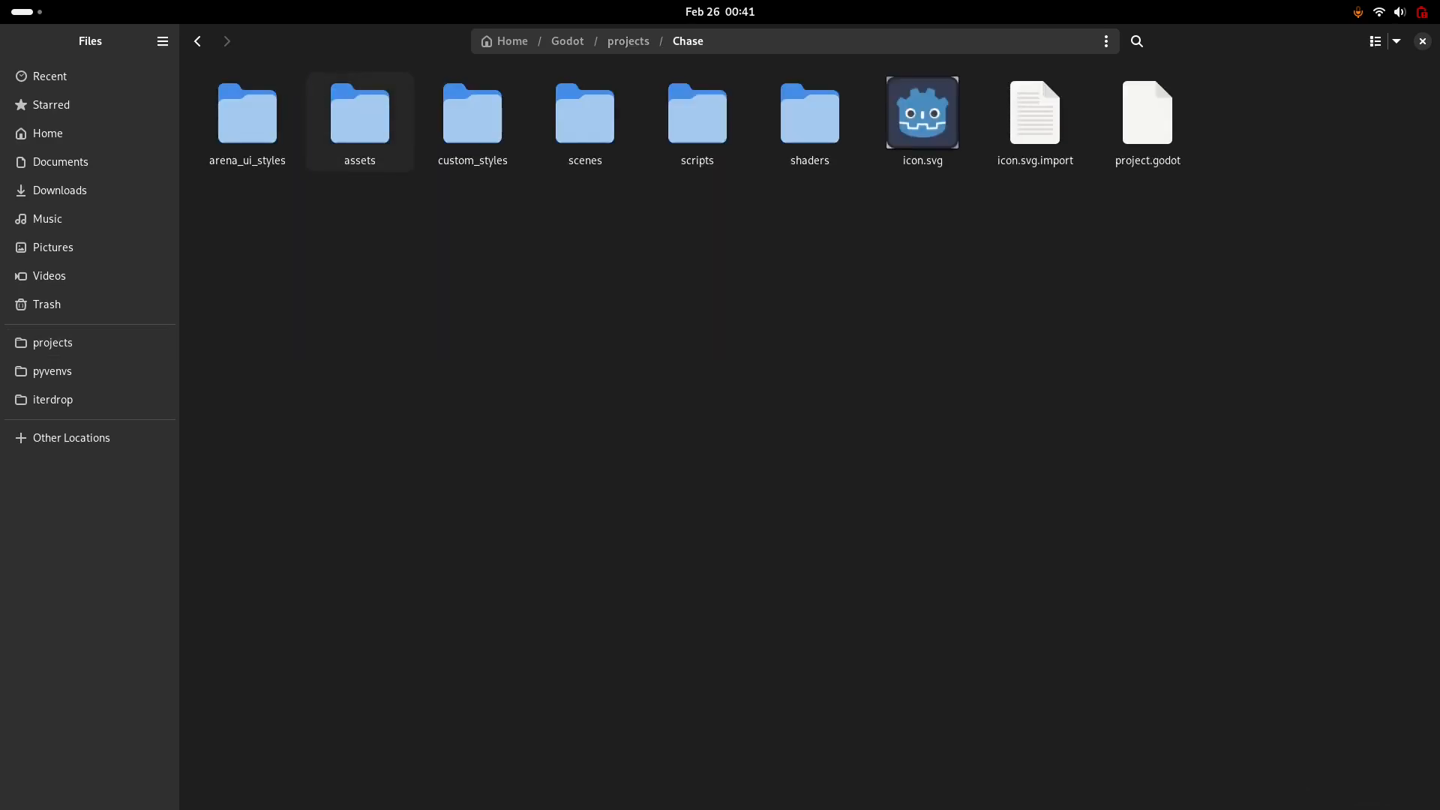
{"action": "double_click", "coordinate": [360, 116]}
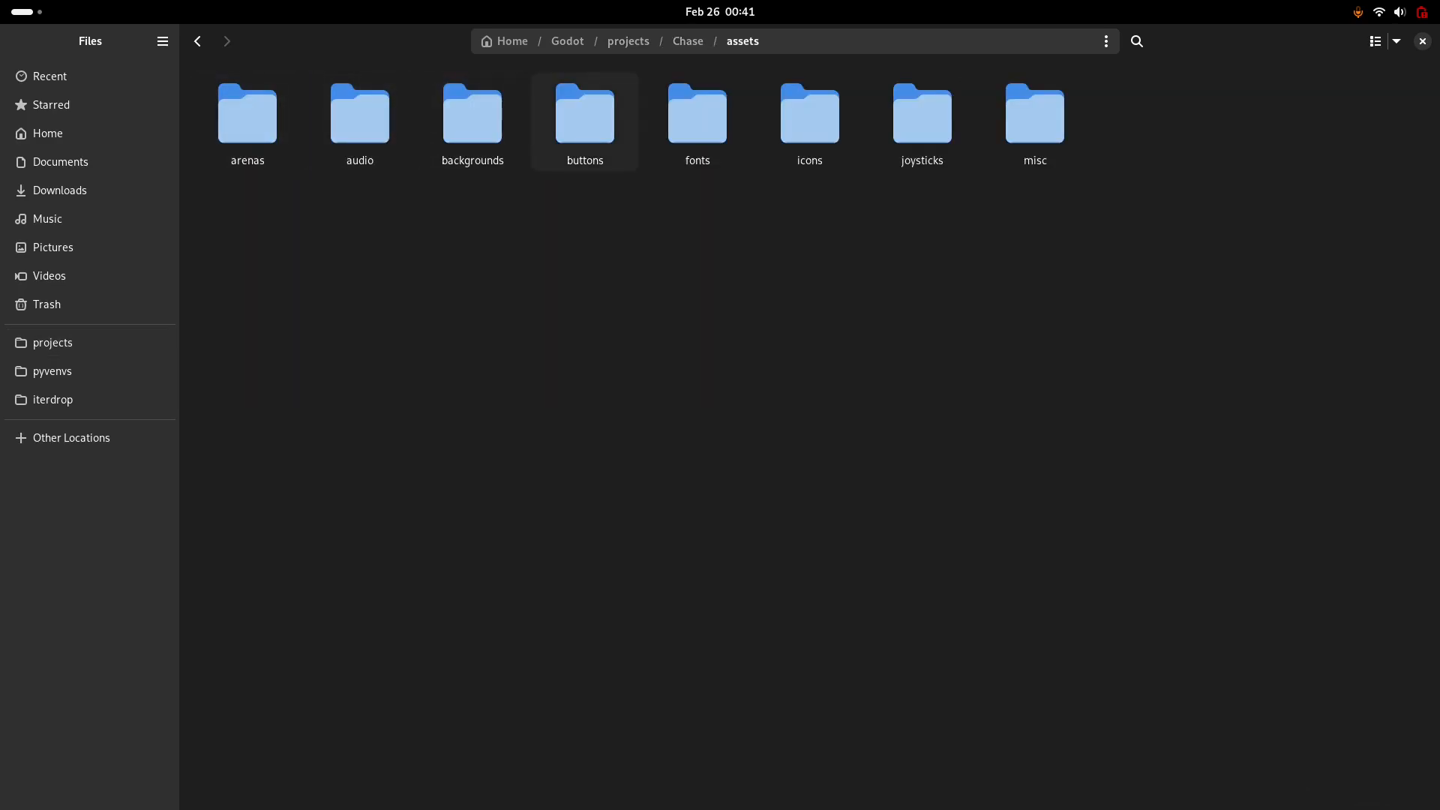
{"action": "double_click", "coordinate": [585, 117]}
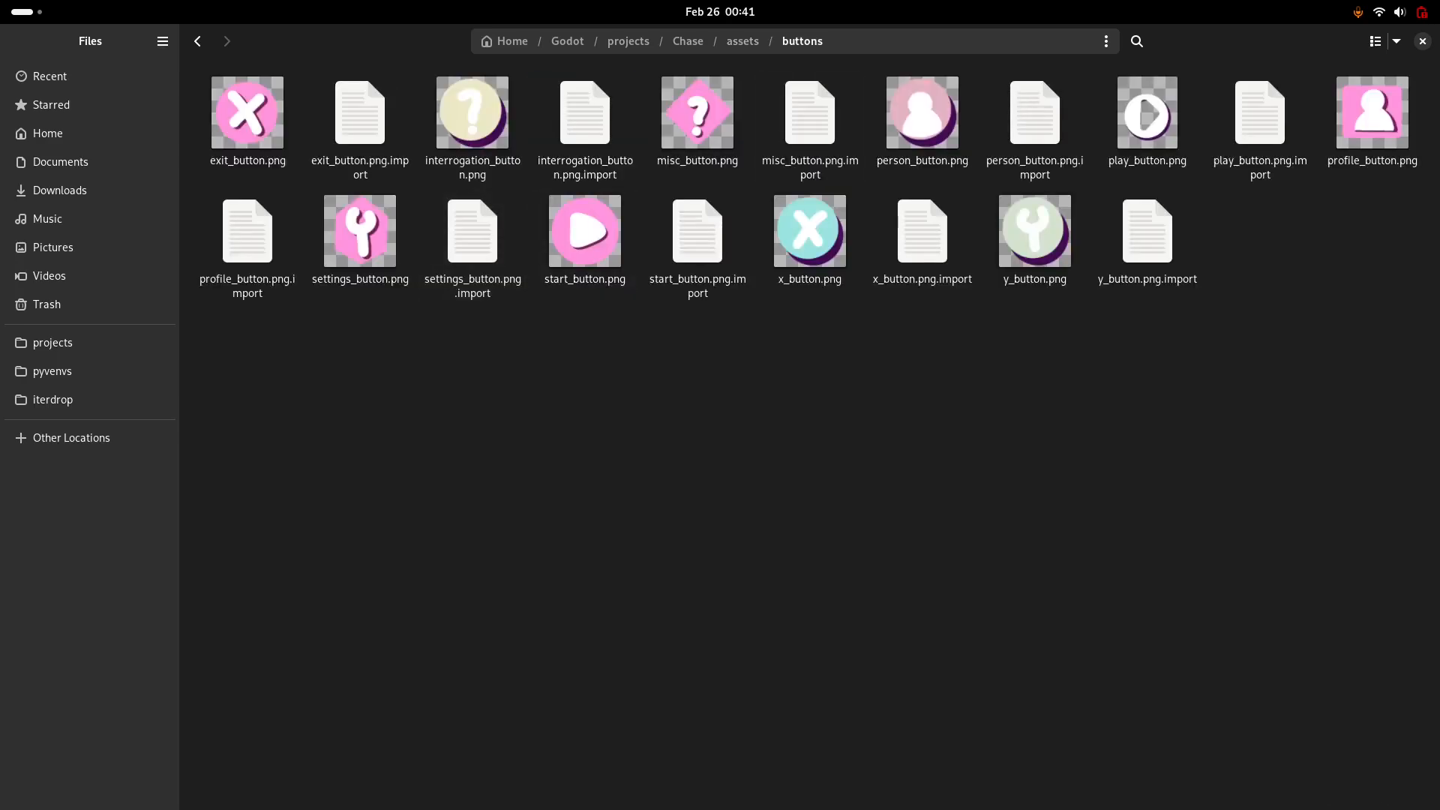
Step: Copy exit_button.png, misc_button.png, profile_button.png, settings_button.png and start_button.png, then leave the buttons folder
{"action": "left_click", "coordinate": [585, 232]}
{"action": "left_click", "coordinate": [697, 114], "text": "ctrl"}
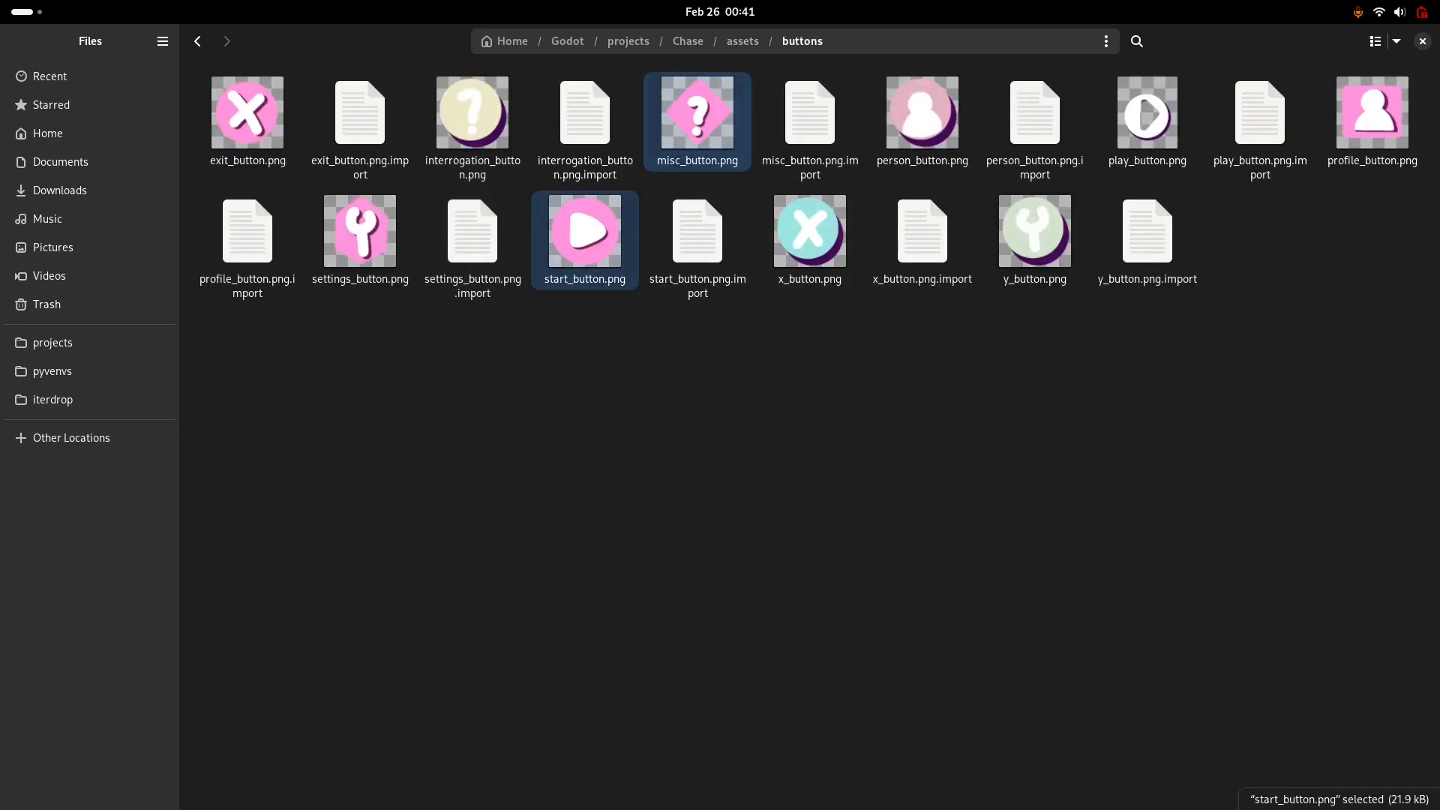
{"action": "left_click", "coordinate": [360, 232], "text": "ctrl"}
{"action": "left_click", "coordinate": [248, 114], "text": "ctrl"}
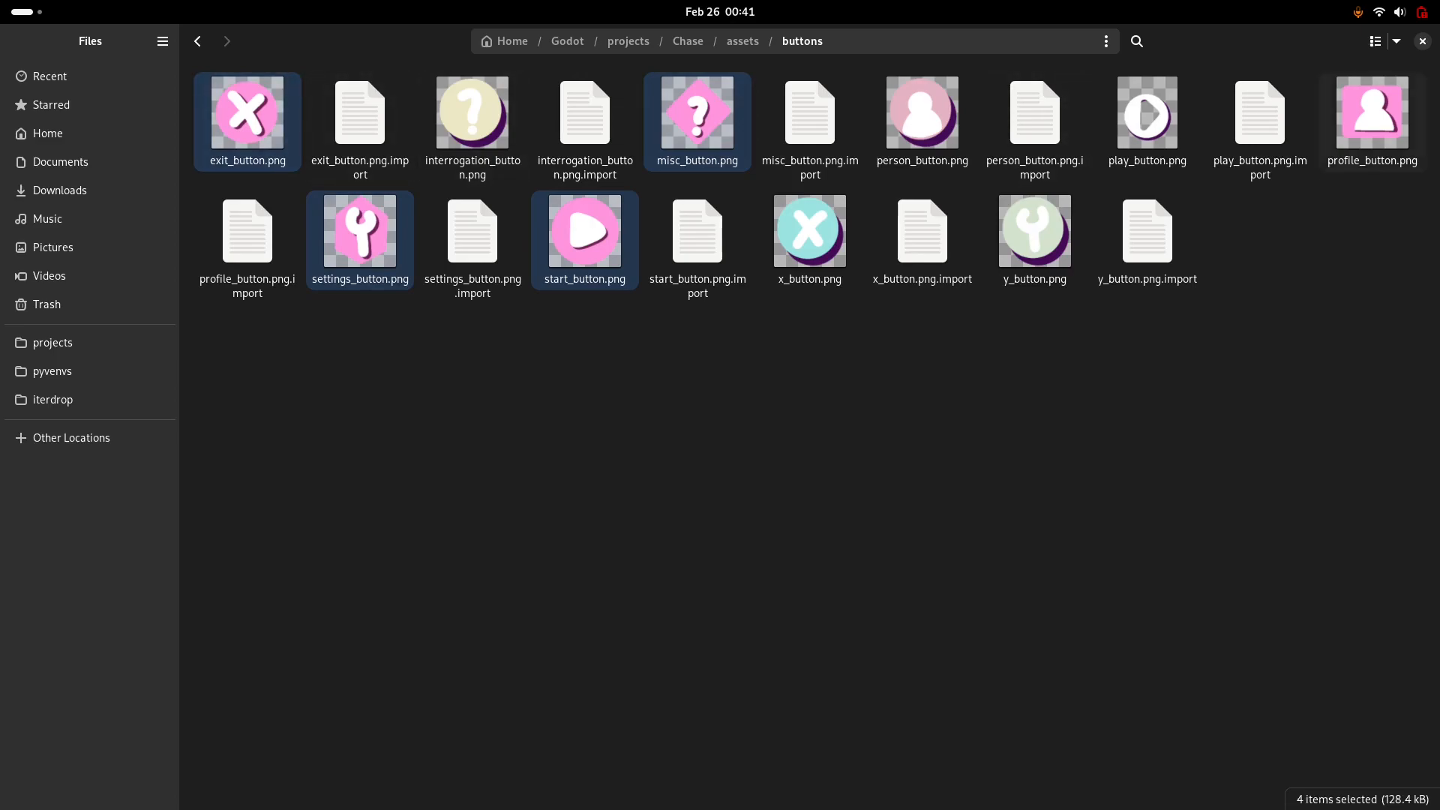
{"action": "left_click", "coordinate": [1372, 114], "text": "ctrl"}
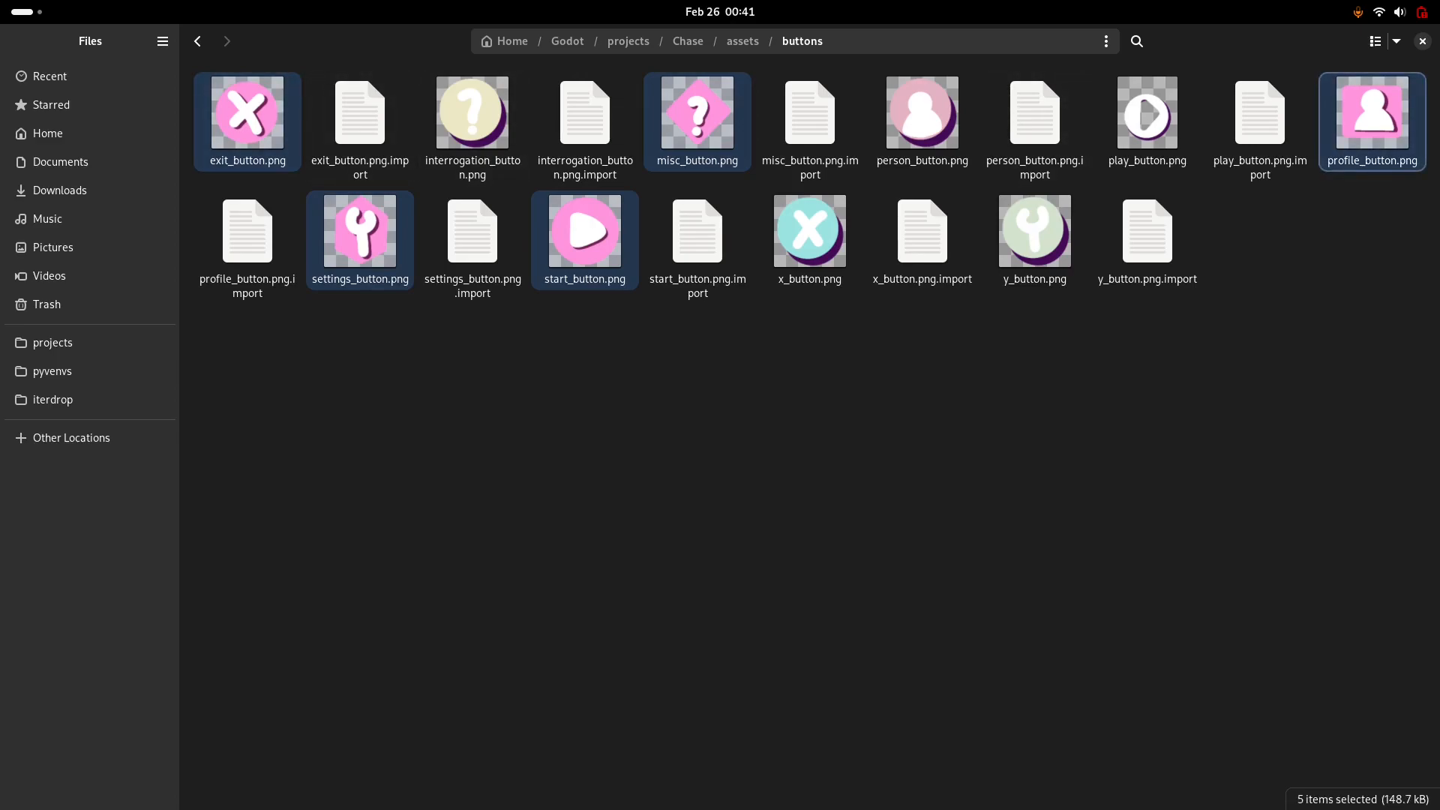
{"action": "key", "text": "alt+Left"}
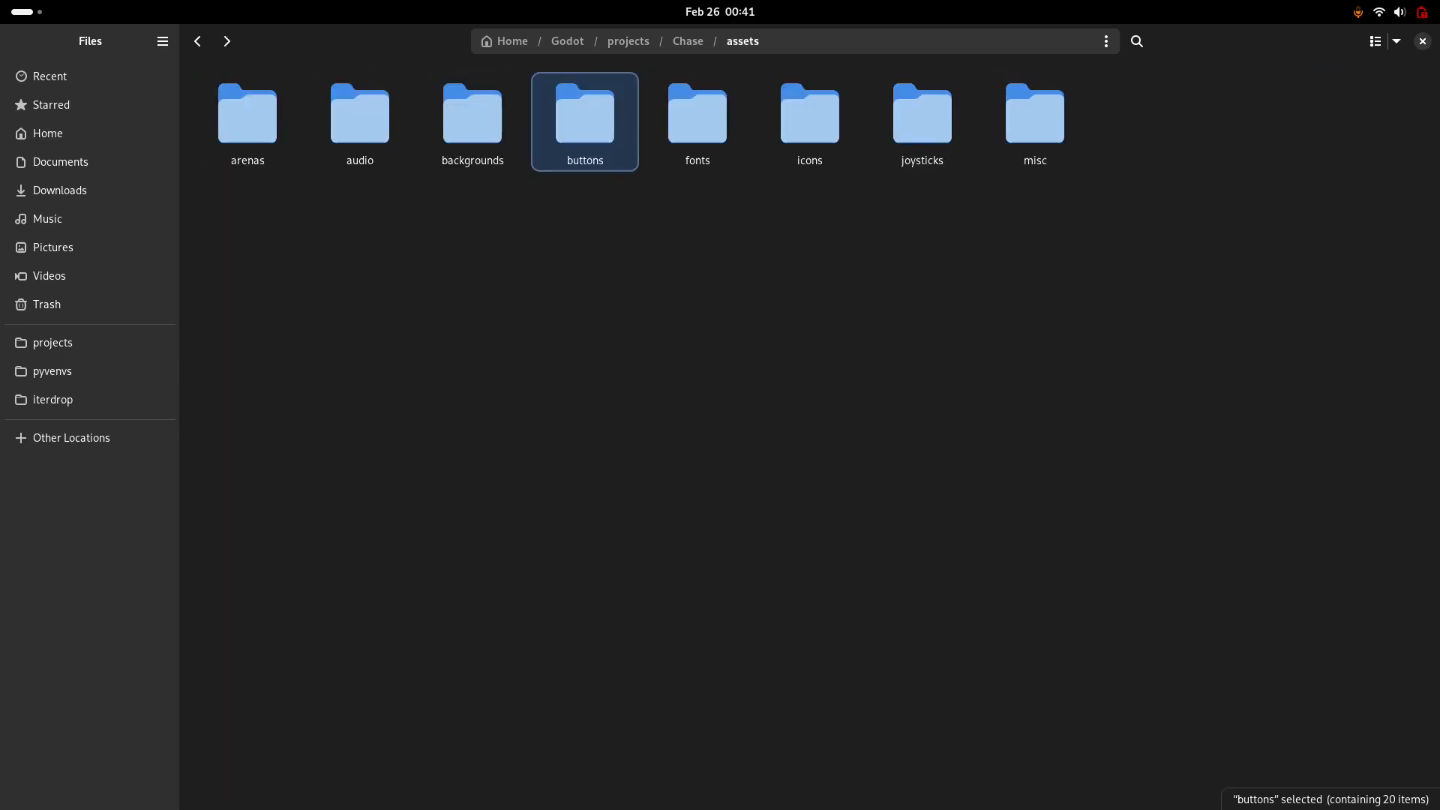
Step: Paste the copied button images into the Tutorial project folder and switch back to Godot
{"action": "left_click", "coordinate": [53, 342]}
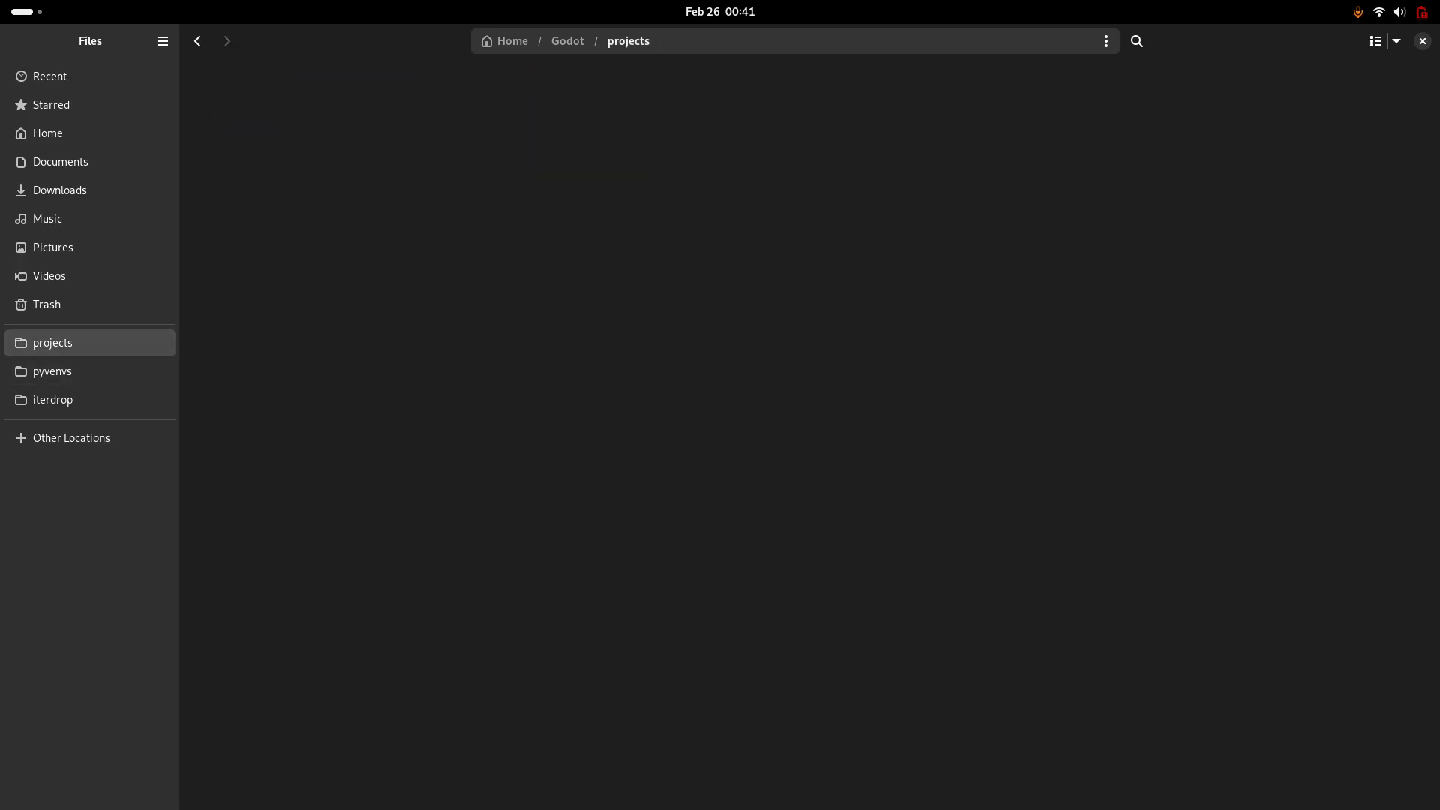
{"action": "double_click", "coordinate": [697, 116]}
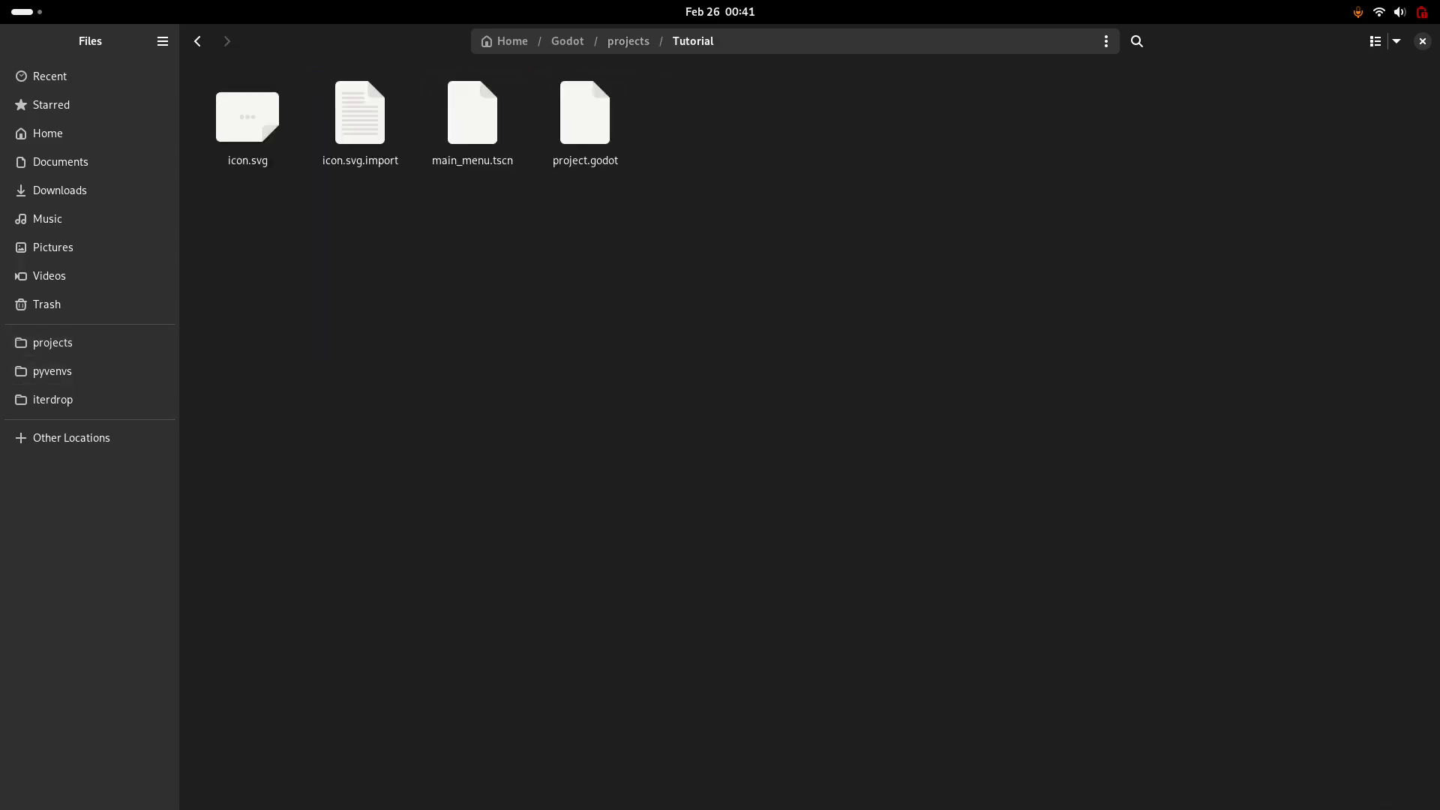
{"action": "key", "text": "ctrl+v"}
{"action": "key", "text": "Escape"}
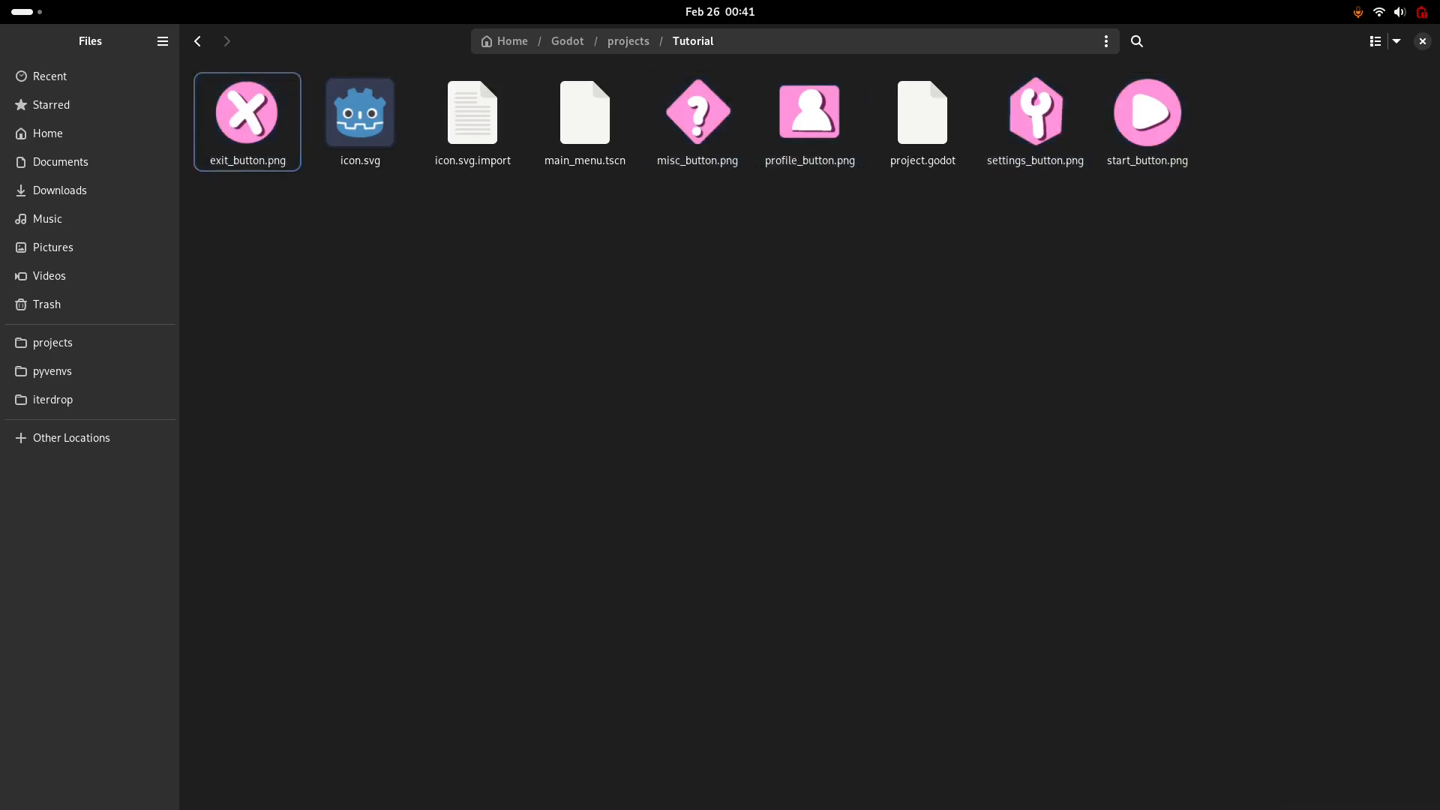
{"action": "key", "text": "alt+Tab"}
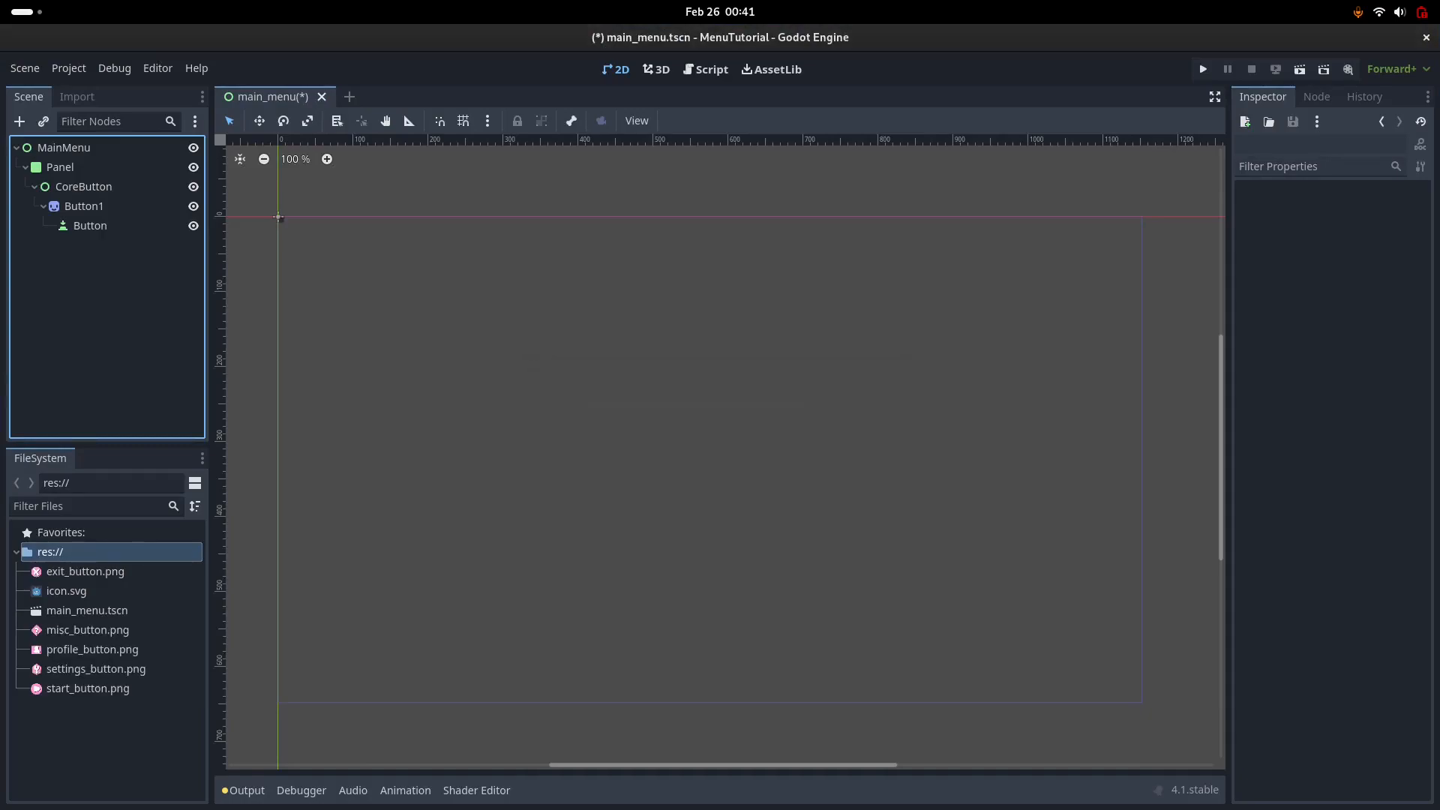
Step: Quick-load start_button.png as the texture of the Button1 sprite
{"action": "left_click", "coordinate": [84, 206]}
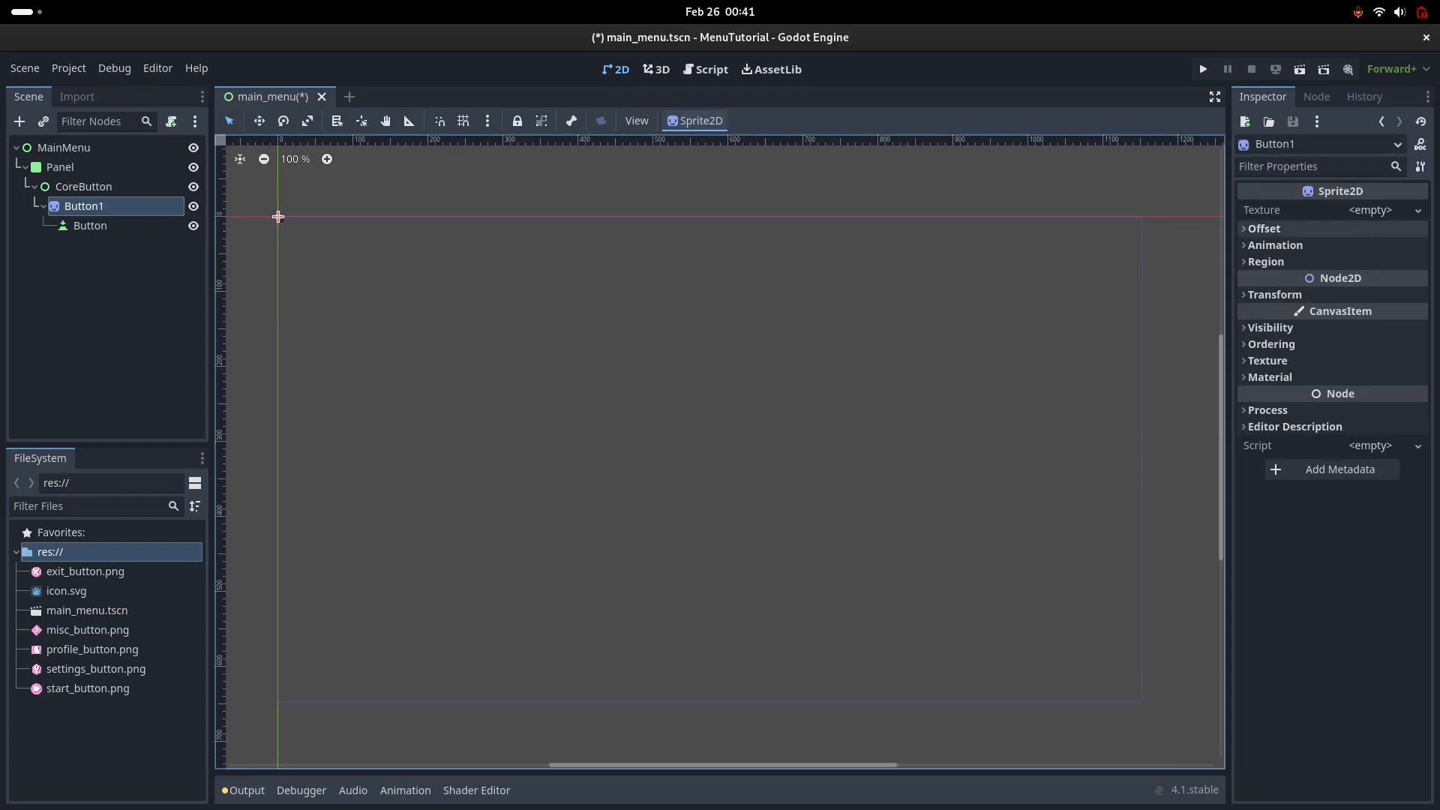
{"action": "left_click", "coordinate": [1370, 210]}
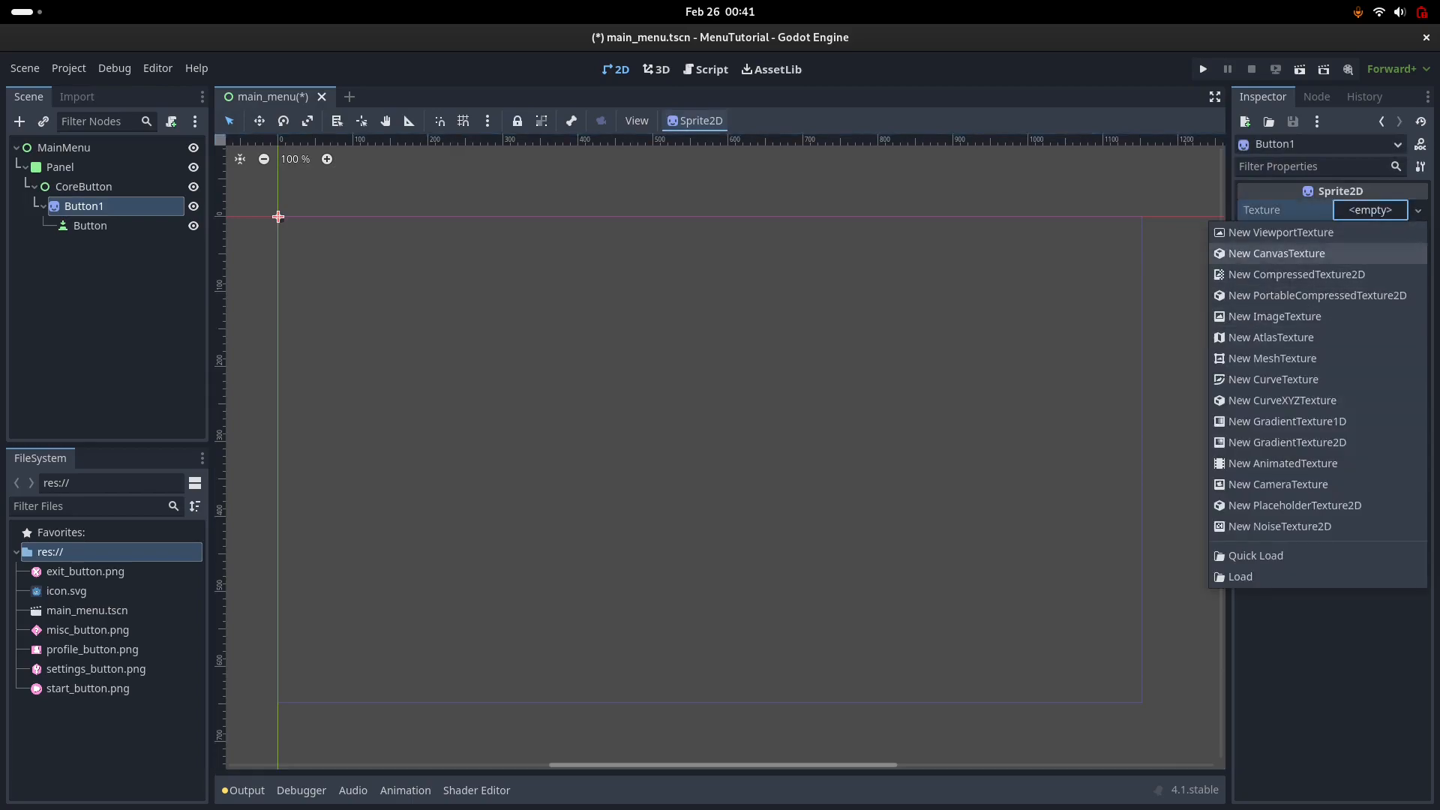
{"action": "left_click", "coordinate": [1256, 556]}
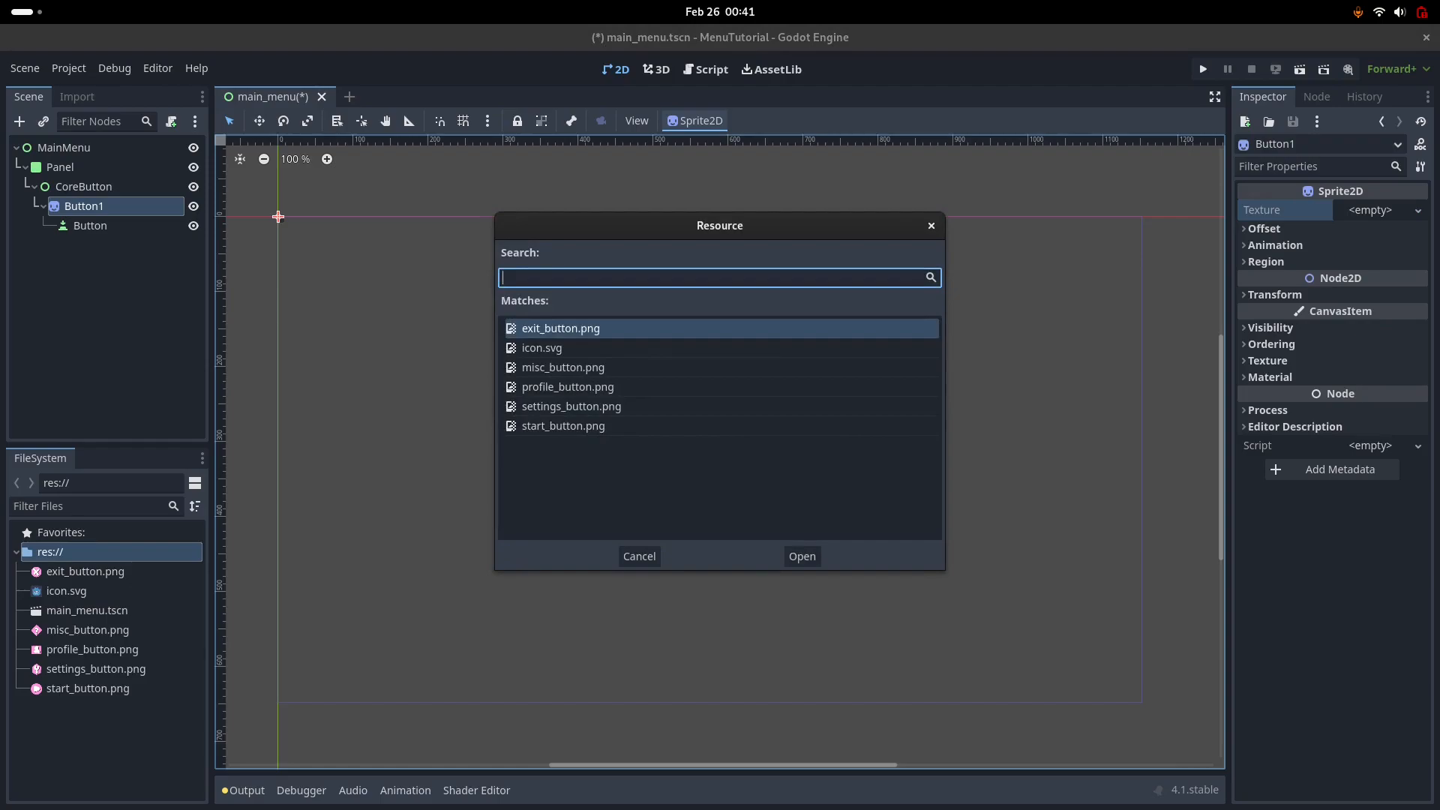
{"action": "key", "text": "Return"}
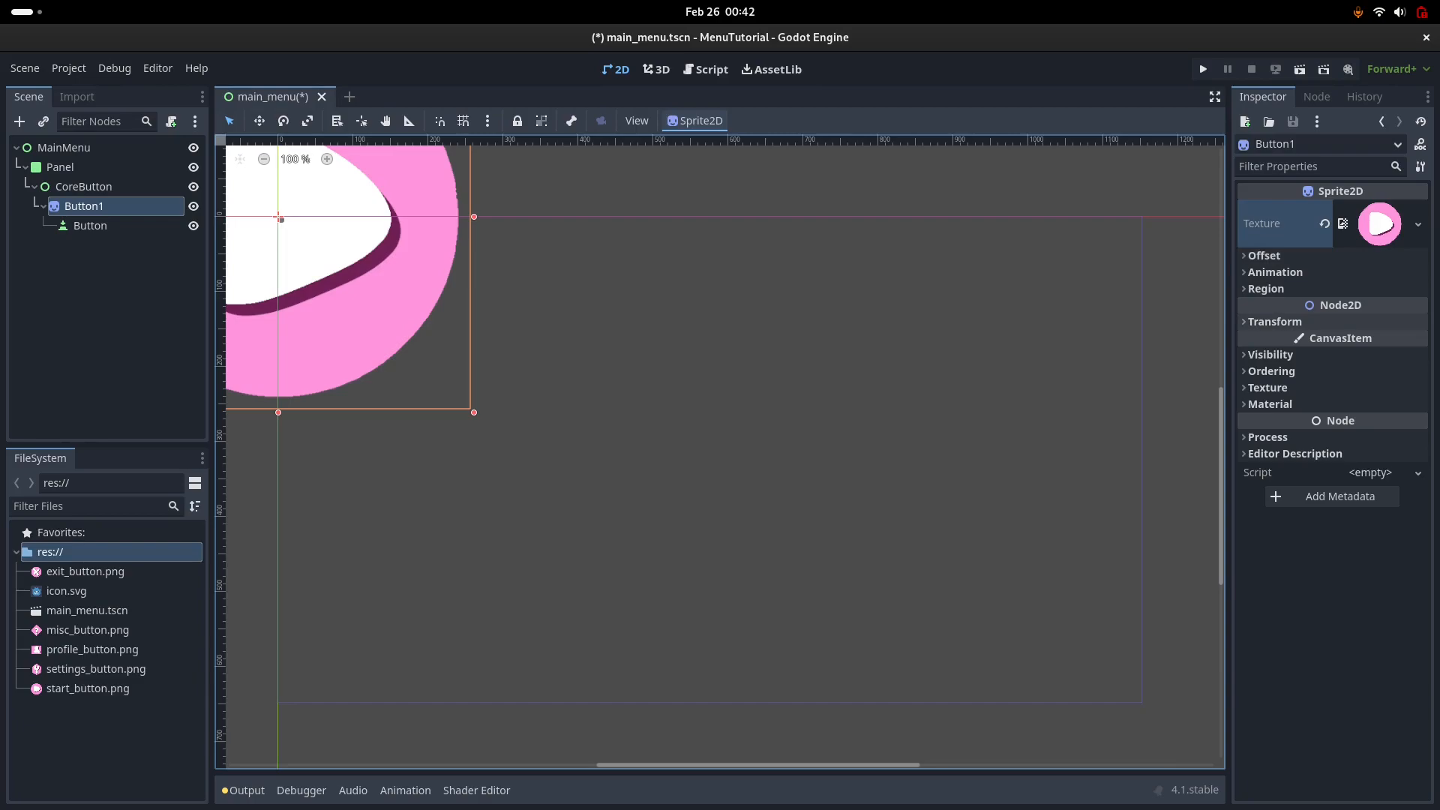
Step: Set the Button1 sprite's scale to 0.4 and move it near the viewport centre, at about x 568, y 328 px
{"action": "left_click", "coordinate": [1275, 321]}
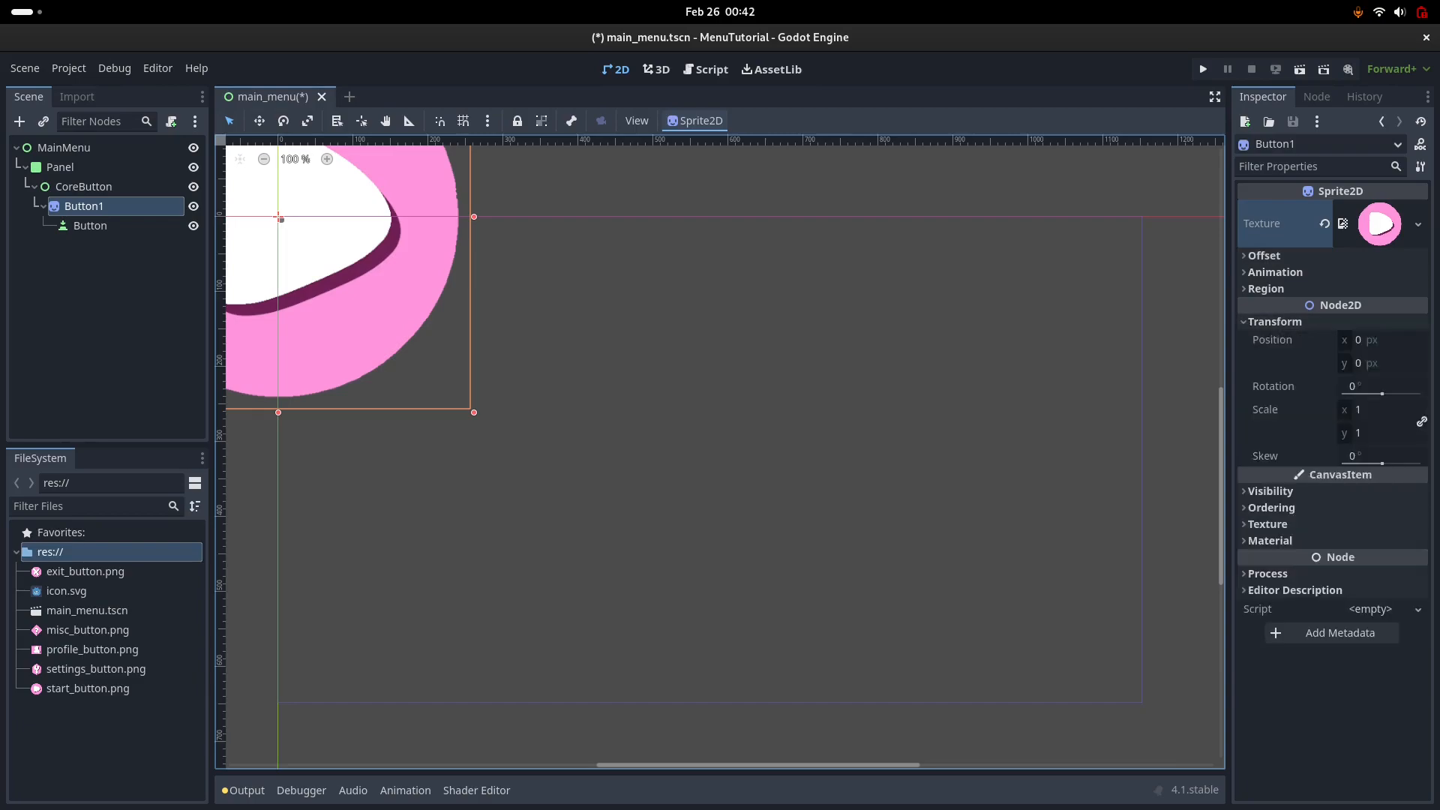
{"action": "left_click", "coordinate": [1374, 410]}
{"action": "type", "text": "0.4"}
{"action": "key", "text": "Return"}
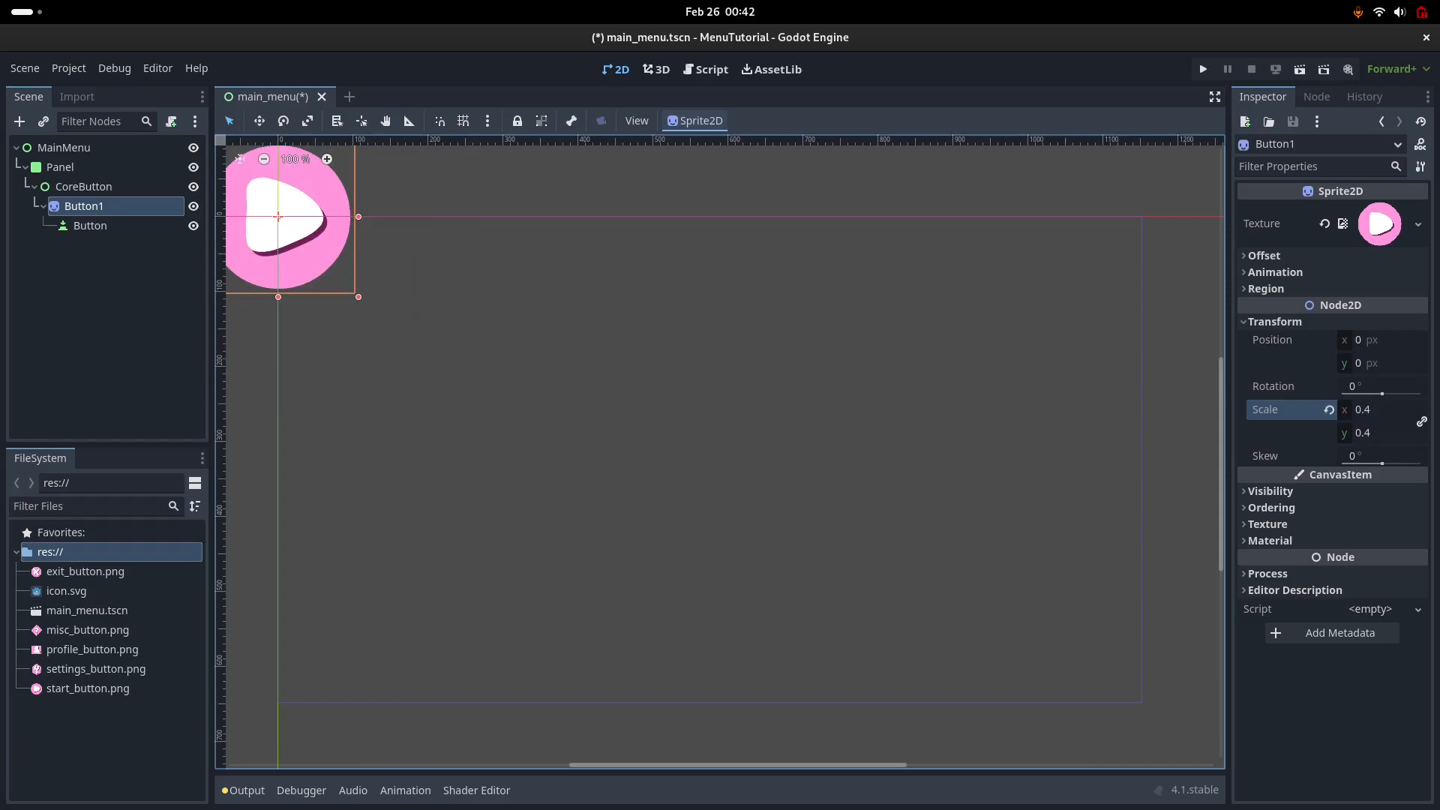
{"action": "left_click_drag", "start_coordinate": [285, 219], "coordinate": [704, 463]}
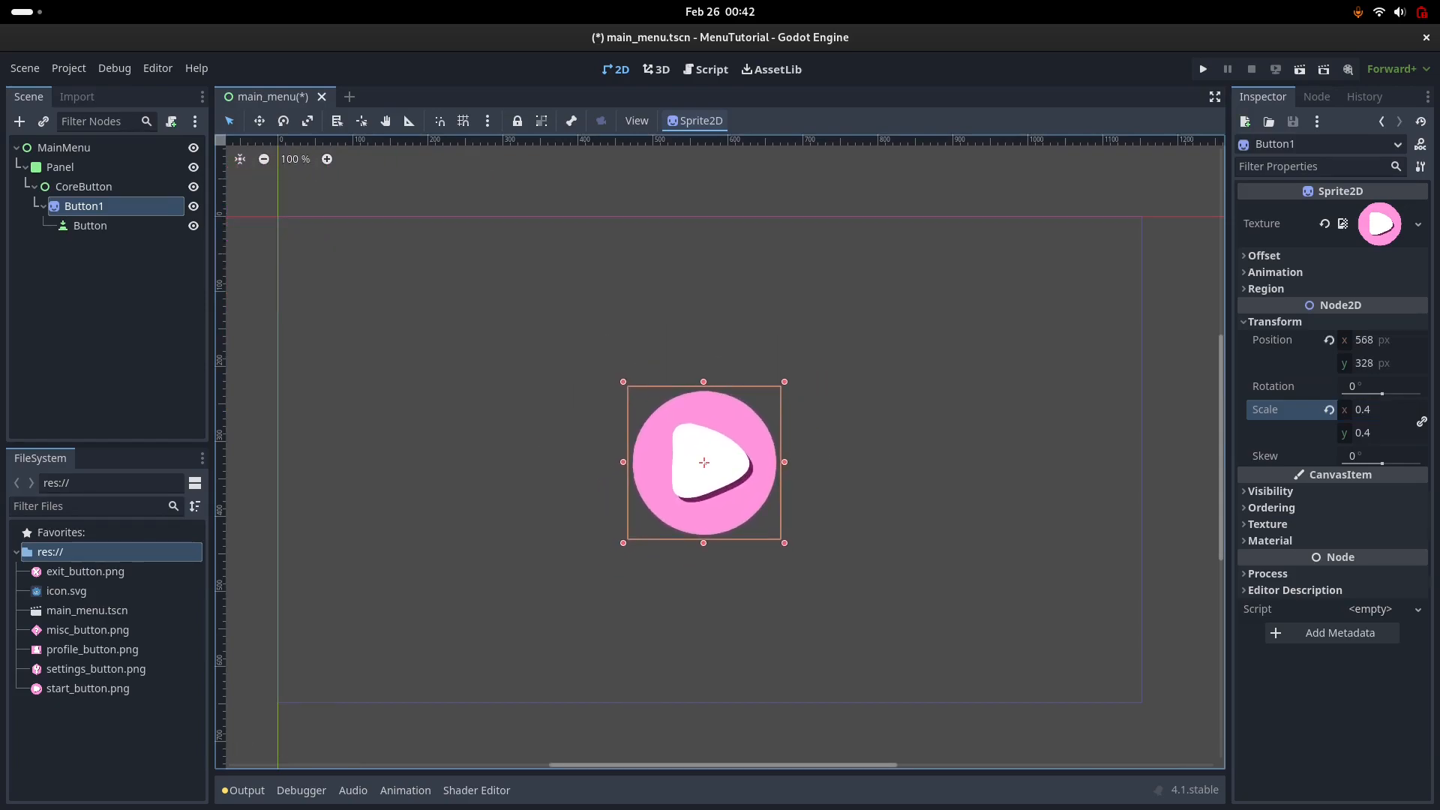
Step: Rename the Button1 sprite node as PlayButton
{"action": "left_click", "coordinate": [84, 187]}
{"action": "left_click", "coordinate": [84, 206]}
{"action": "left_click", "coordinate": [84, 206]}
{"action": "type", "text": "PlayButton"}
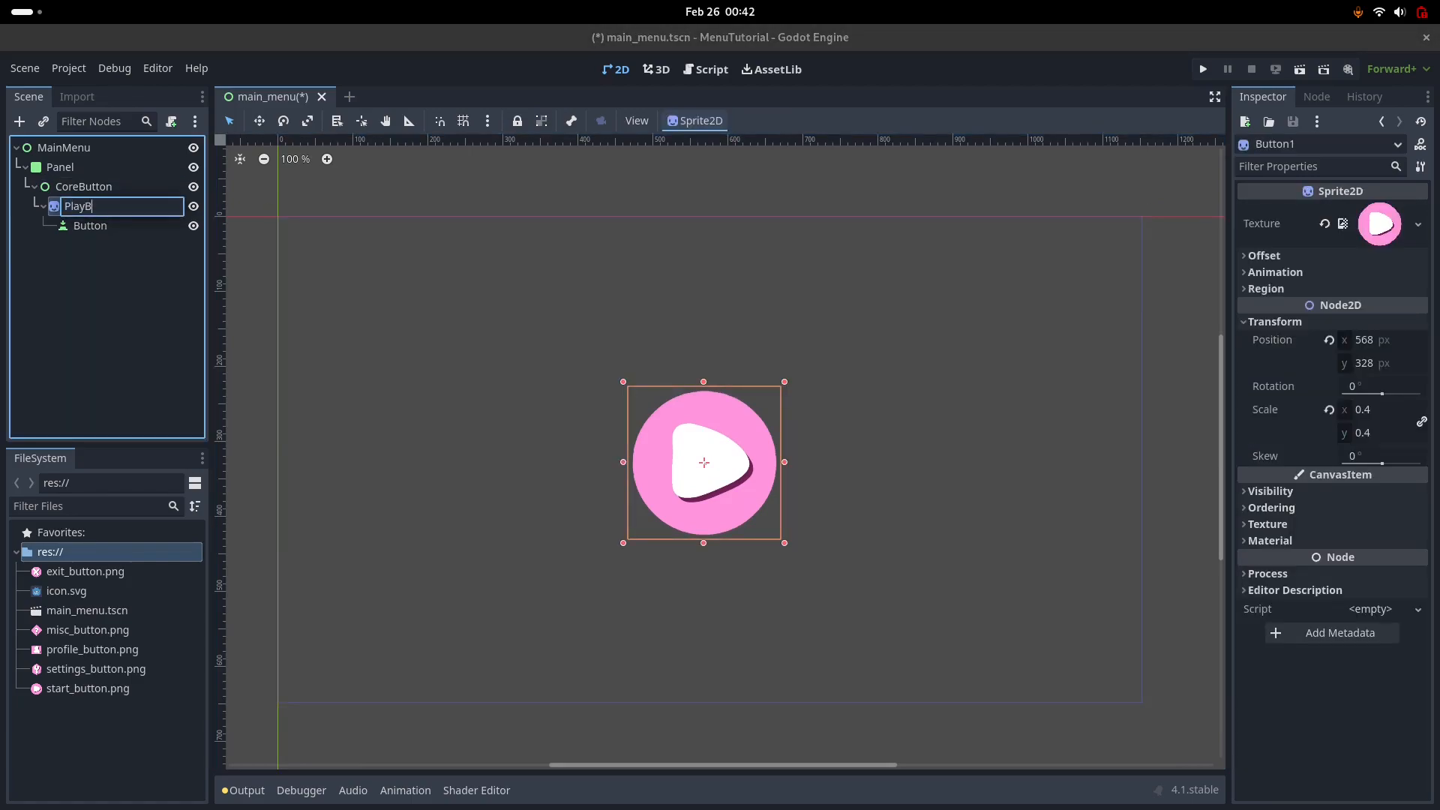
{"action": "key", "text": "Return"}
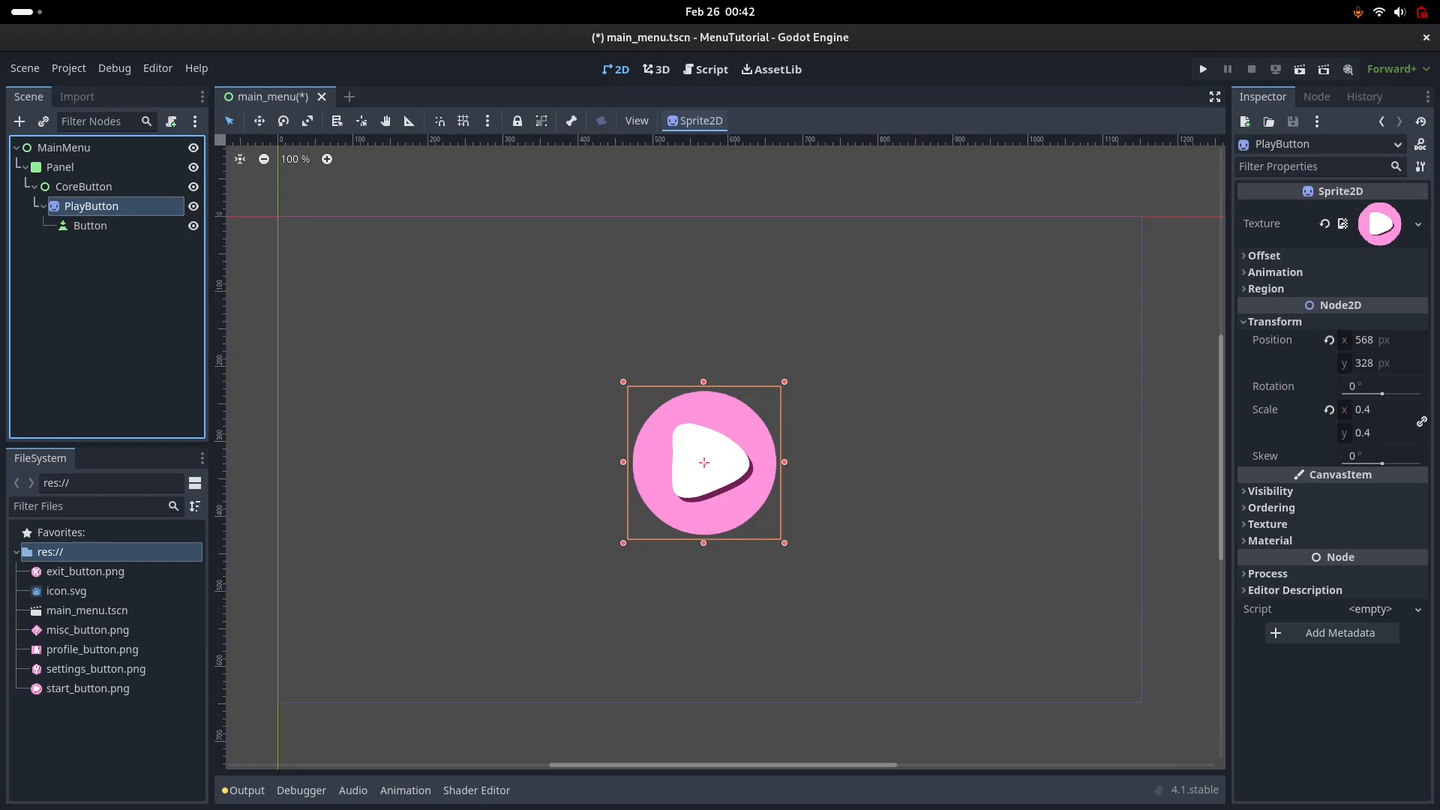
Step: Shorten the sprite node's name to Play
{"action": "left_click", "coordinate": [120, 206]}
{"action": "key", "text": "BackSpace"}
{"action": "key", "text": "BackSpace"}
{"action": "key", "text": "BackSpace"}
{"action": "key", "text": "BackSpace"}
{"action": "key", "text": "BackSpace"}
{"action": "key", "text": "BackSpace"}
{"action": "key", "text": "Escape"}
Step: Rename the Button node under Play as PlayButton
{"action": "left_click", "coordinate": [120, 226]}
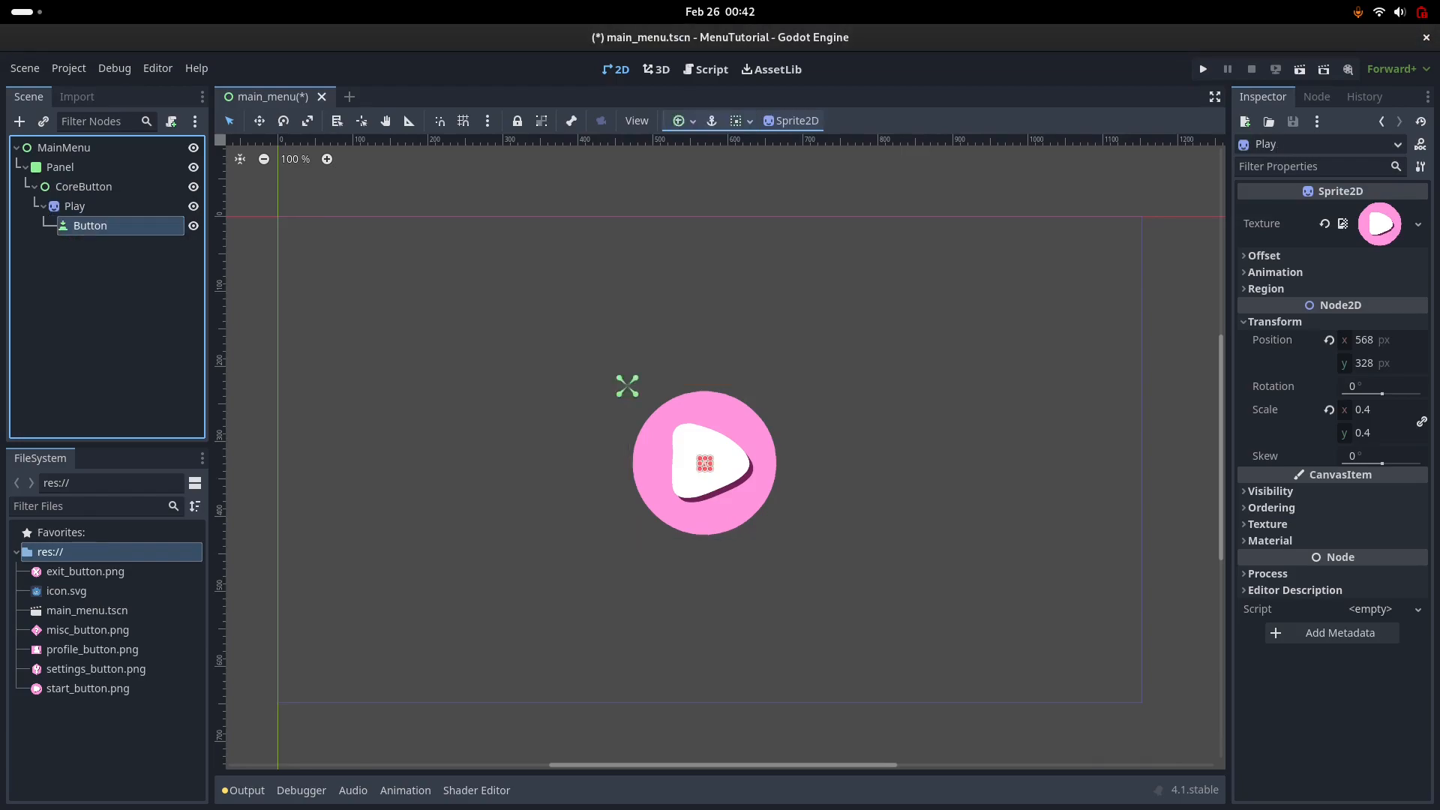
{"action": "left_click", "coordinate": [120, 225]}
{"action": "key", "text": "Home"}
{"action": "type", "text": "Play"}
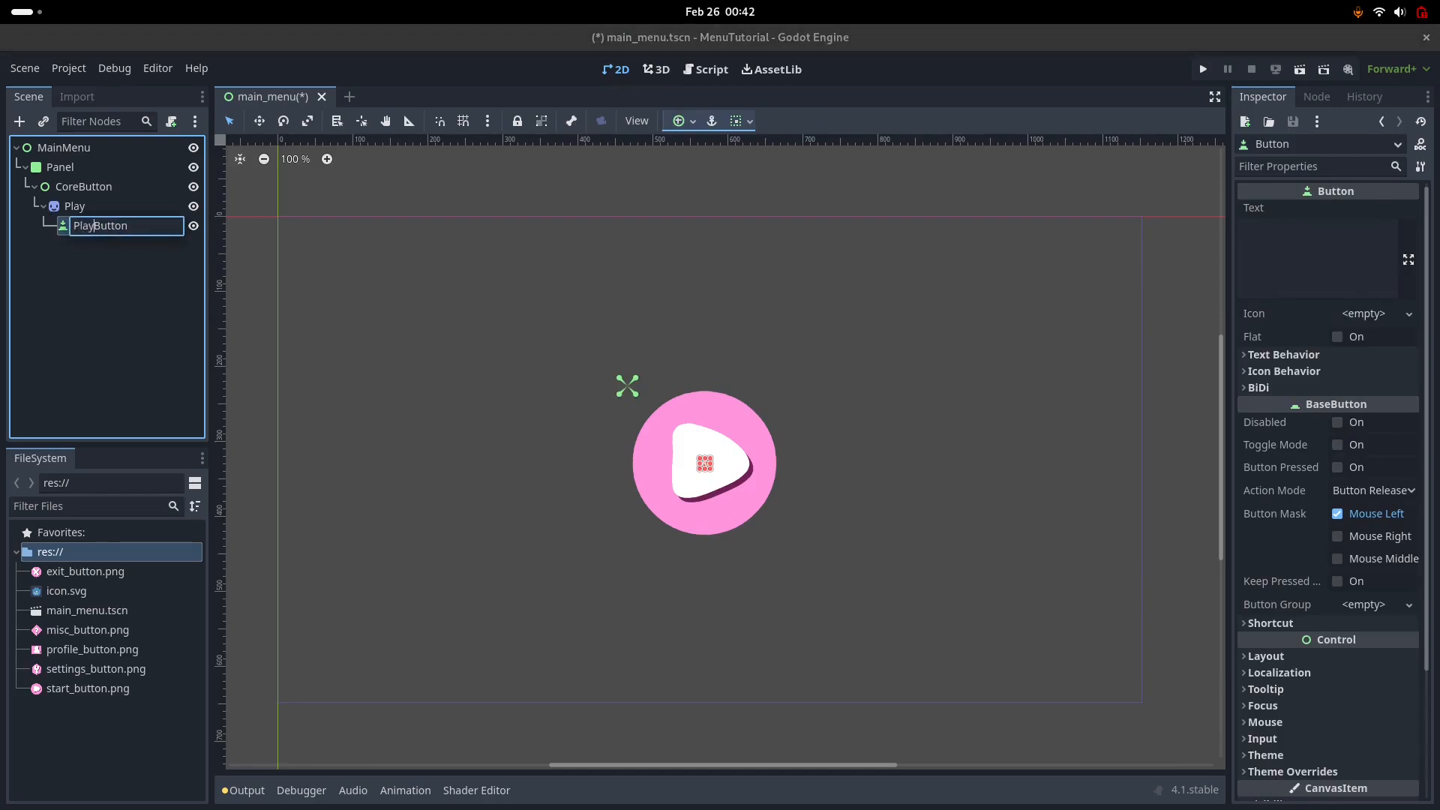
{"action": "key", "text": "Return"}
Step: Collapse the Play node in the scene tree and save the main_menu scene
{"action": "left_click", "coordinate": [84, 186]}
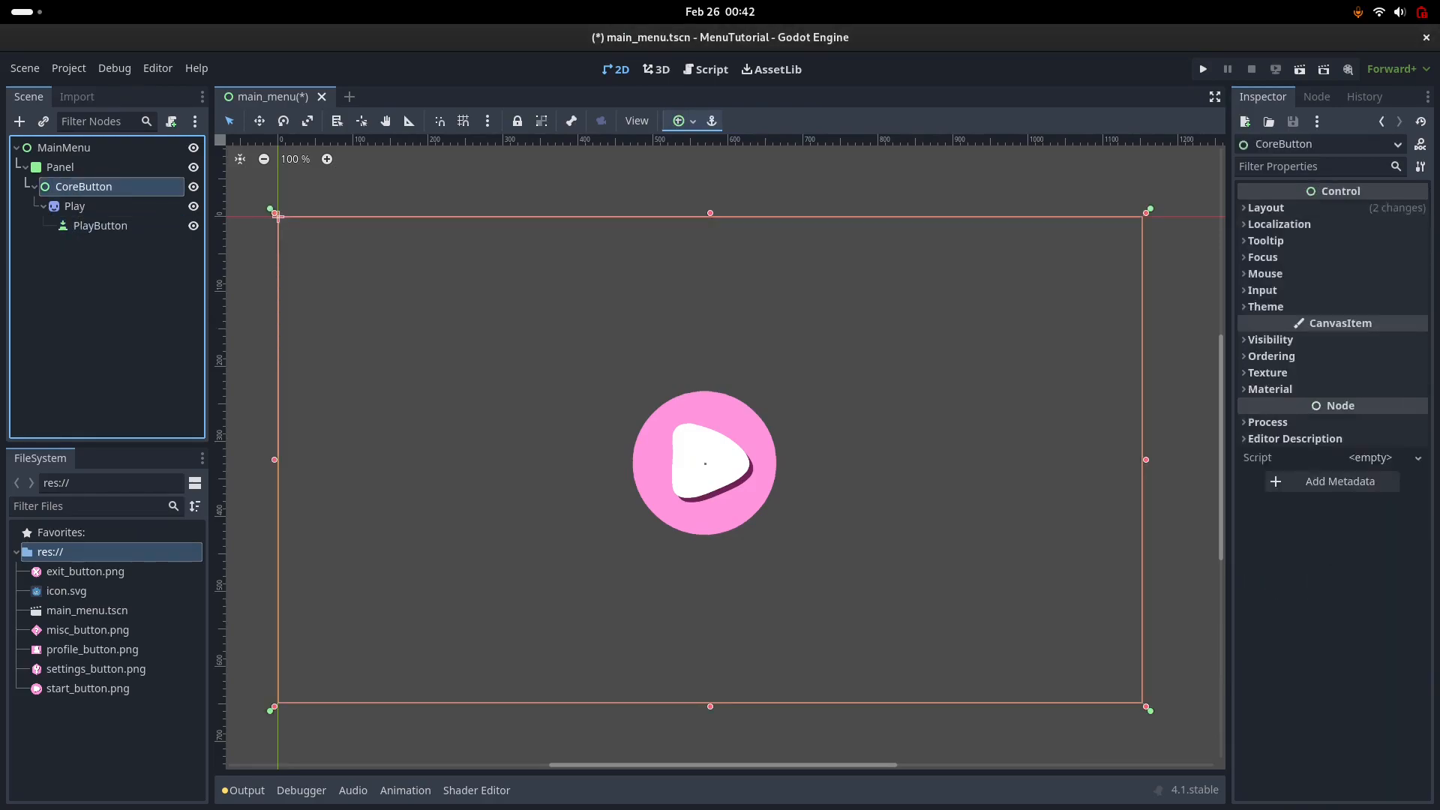
{"action": "left_click", "coordinate": [75, 207]}
{"action": "left_click", "coordinate": [43, 206]}
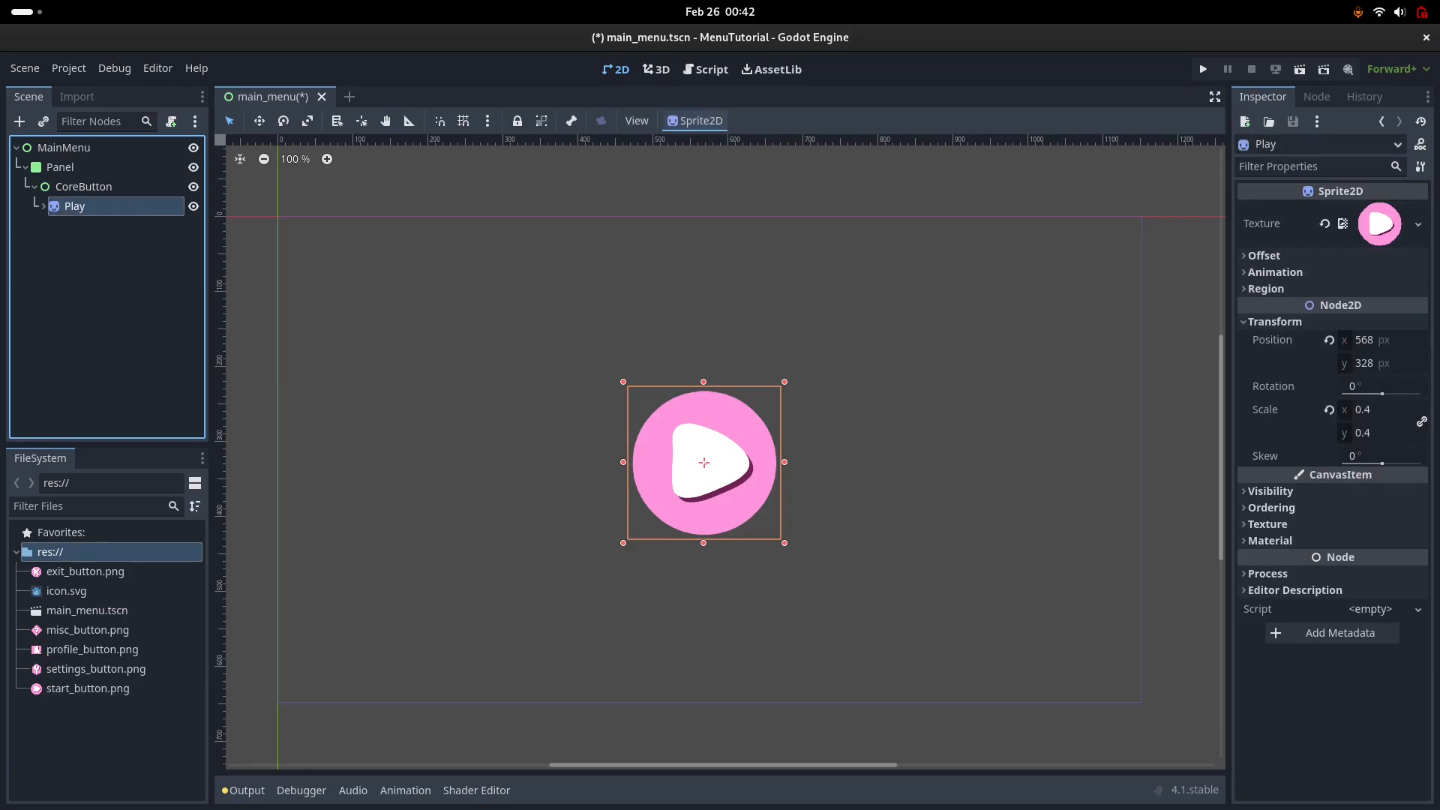
{"action": "key", "text": "ctrl+s"}
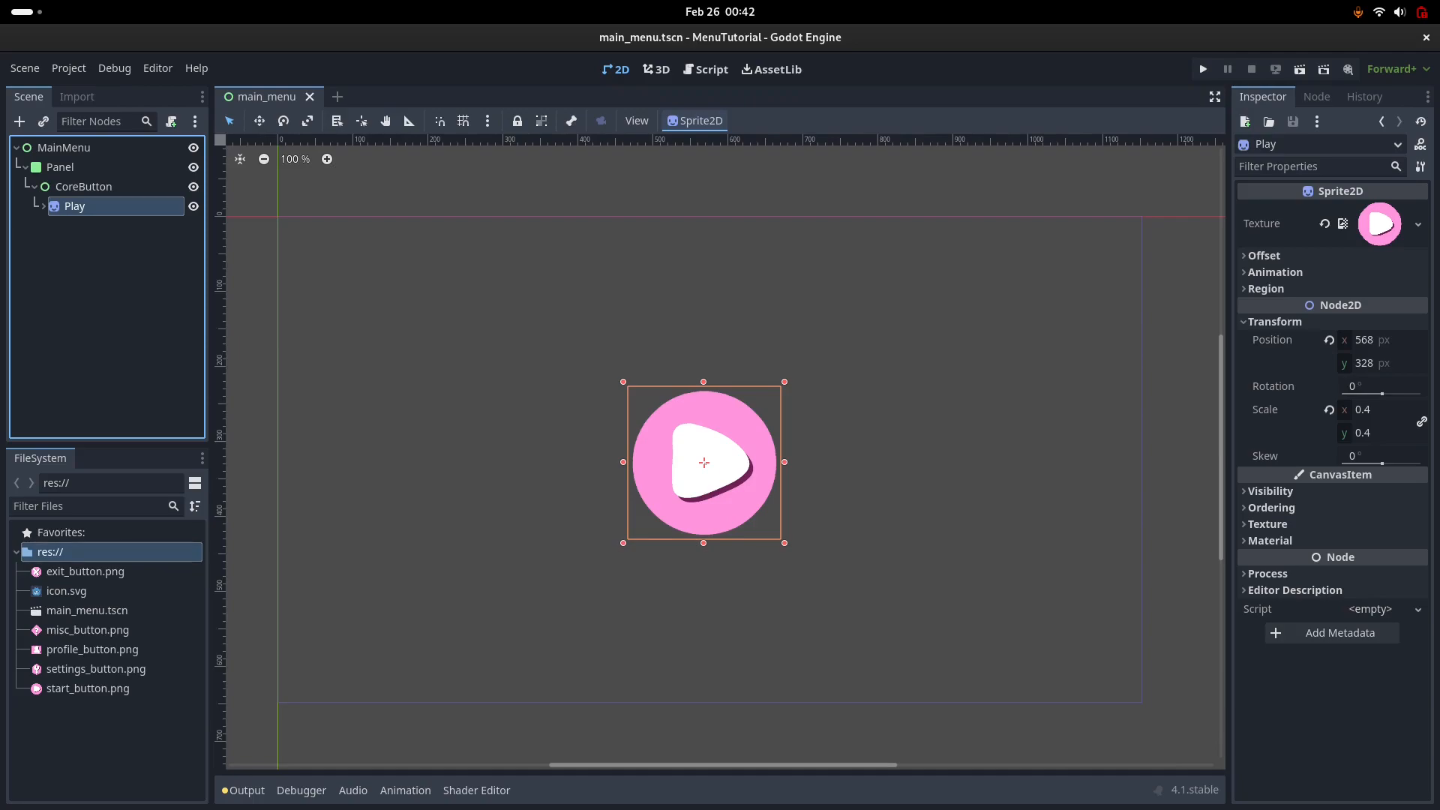
{"action": "key", "text": "Escape"}
{"action": "left_click", "coordinate": [705, 463]}
{"action": "left_click", "coordinate": [705, 463]}
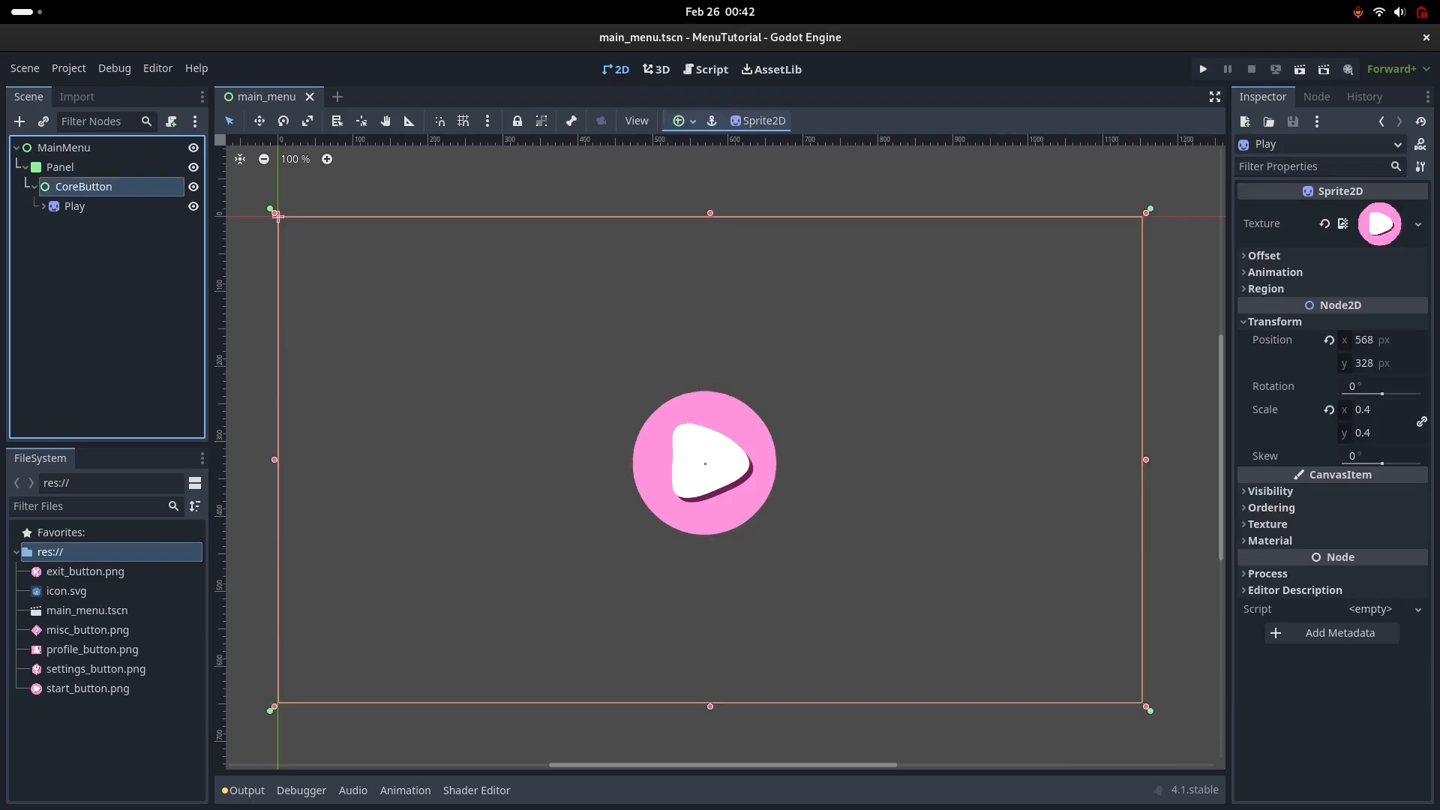
{"action": "left_click", "coordinate": [705, 463]}
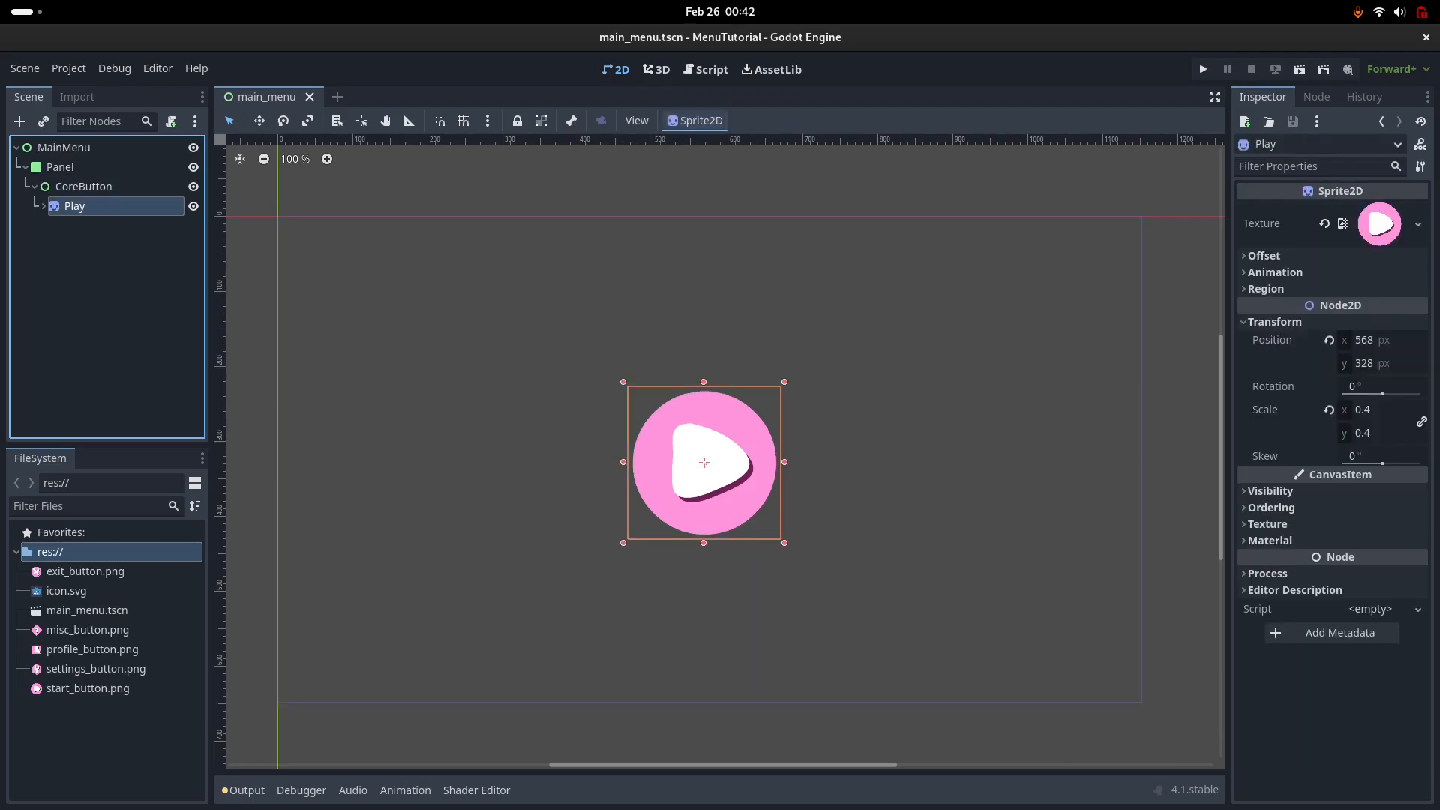
{"action": "key", "text": "Escape"}
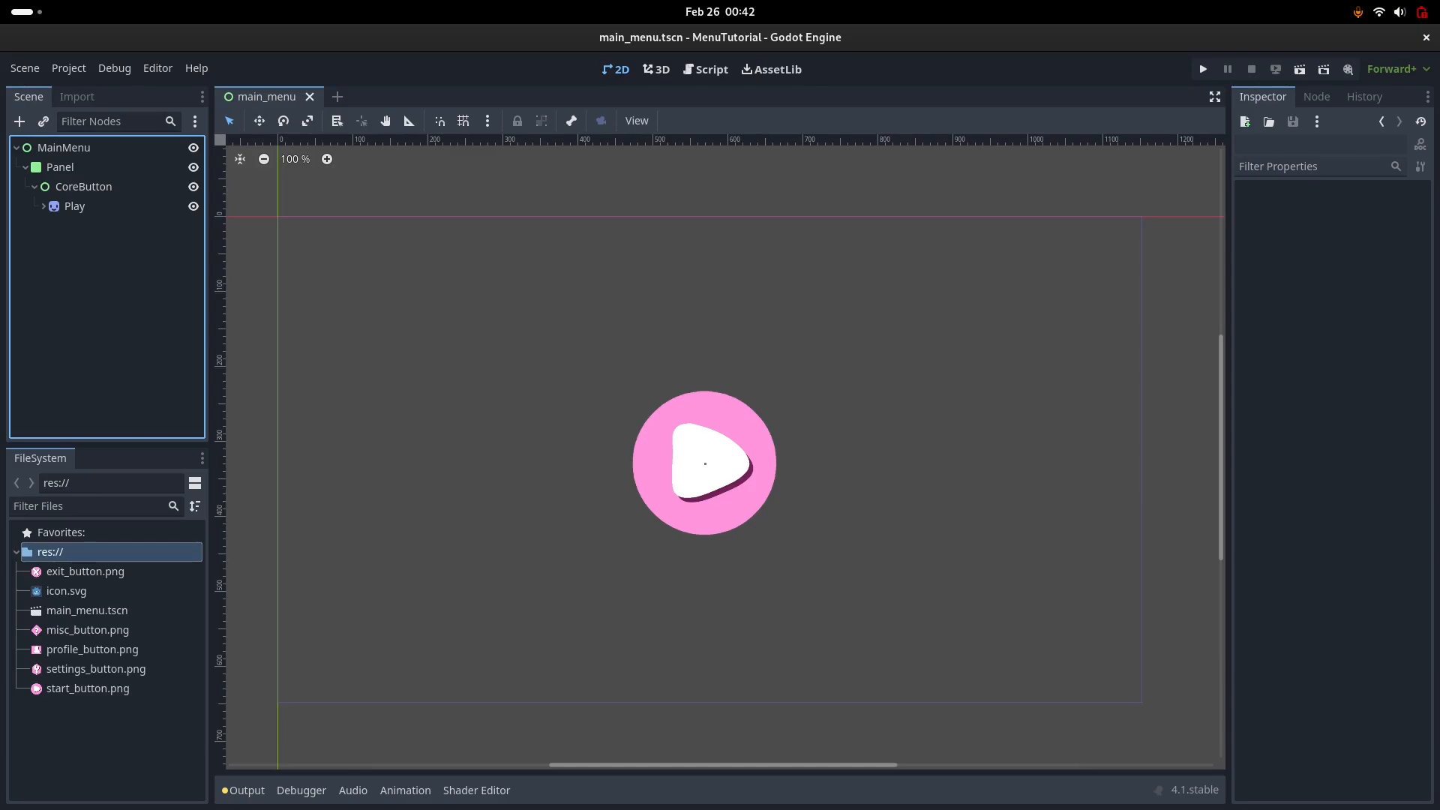
Step: Duplicate the Play sprite node with its child button and rename the copy as Misc
{"action": "left_click", "coordinate": [705, 464]}
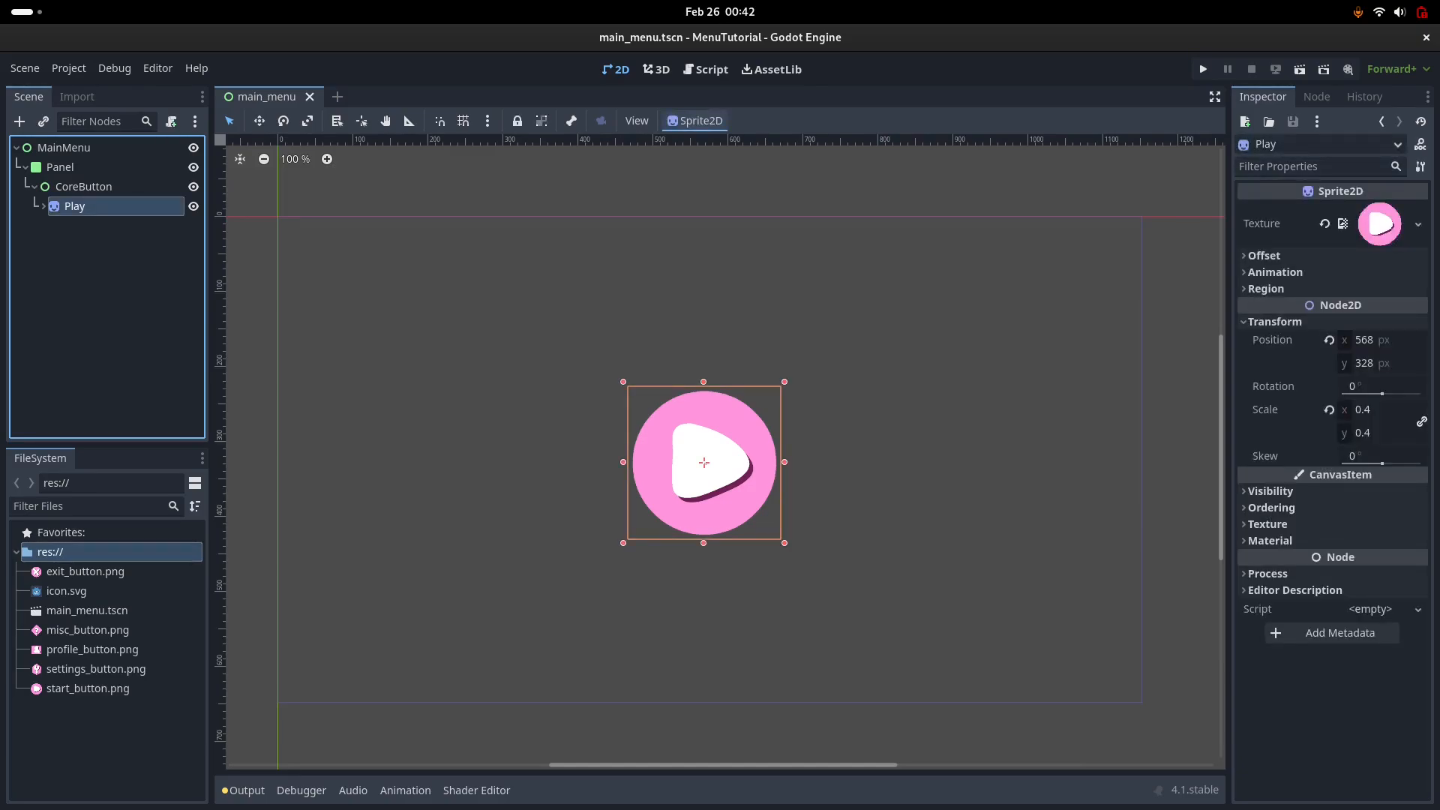
{"action": "key", "text": "ctrl+d"}
{"action": "key", "text": "Left"}
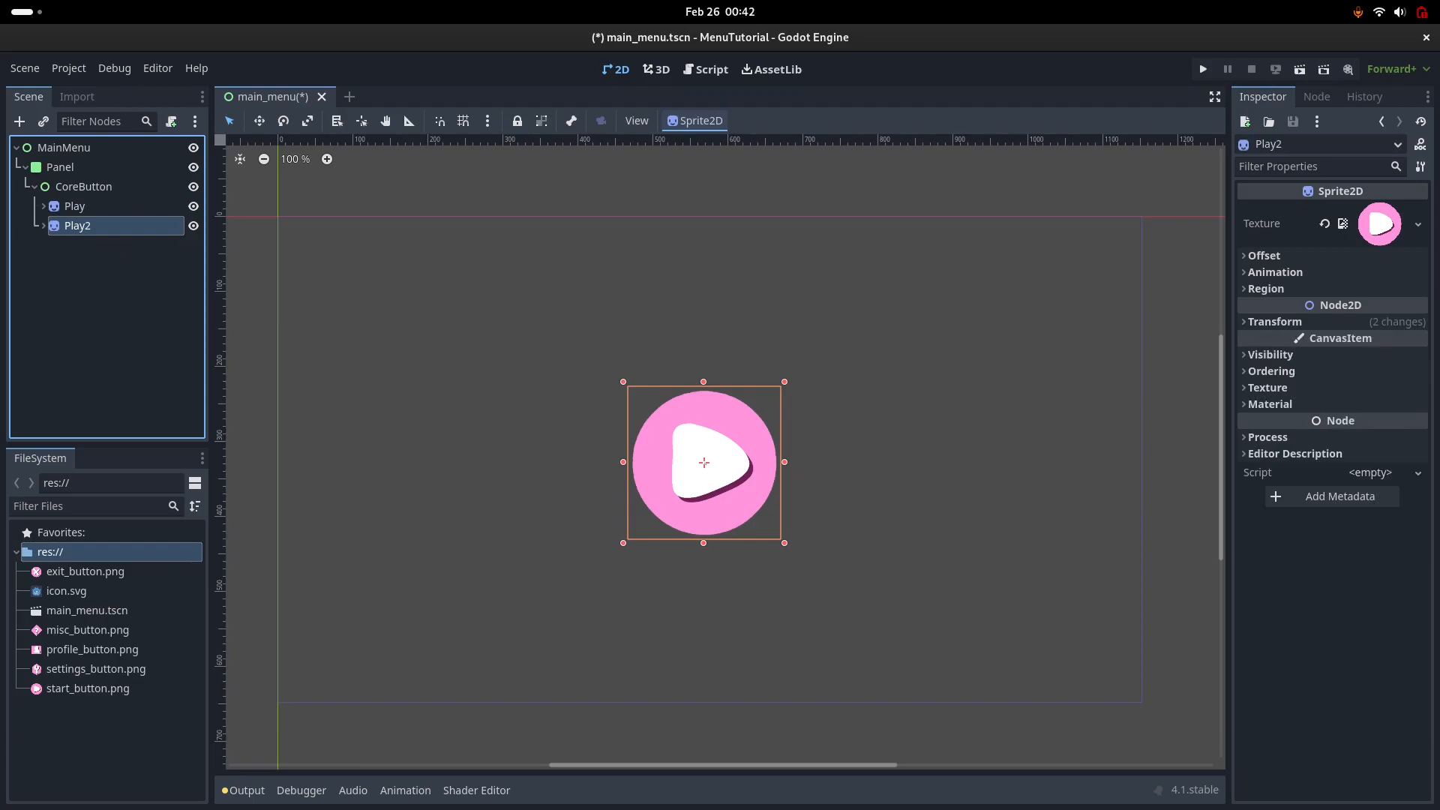
{"action": "key", "text": "F2"}
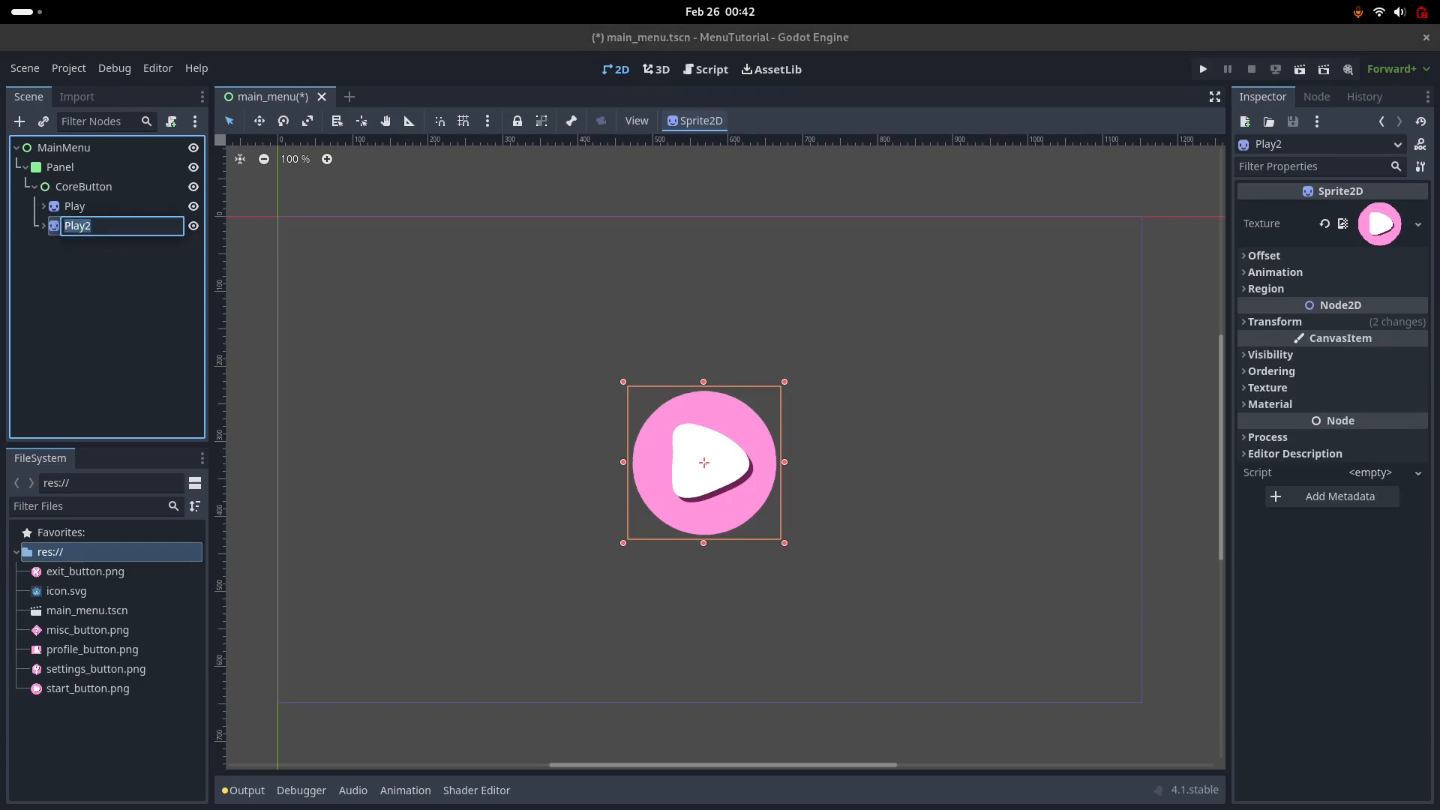
{"action": "type", "text": "Misc"}
{"action": "key", "text": "Return"}
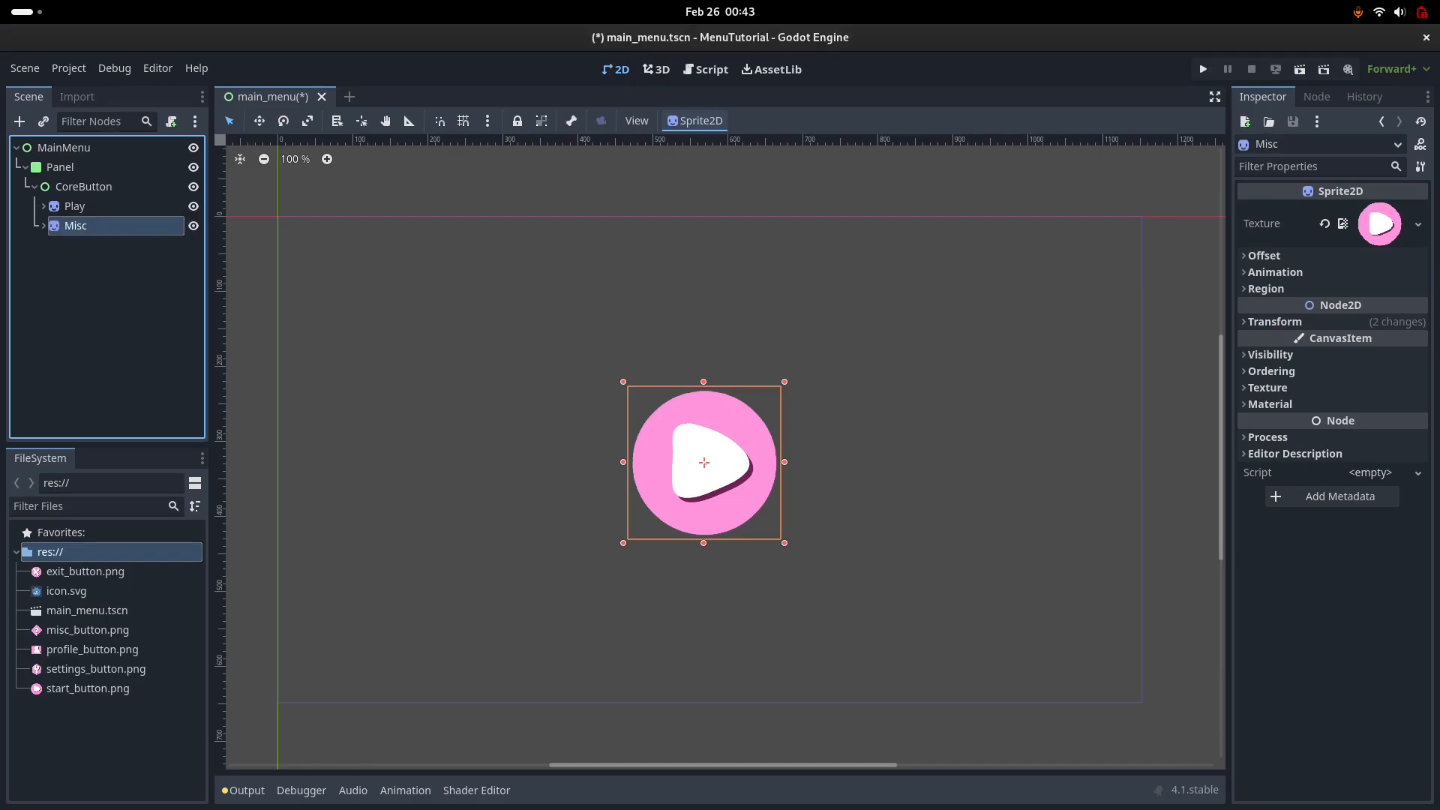
Step: Replace the Misc sprite's texture with misc_button.png
{"action": "left_click", "coordinate": [1324, 224]}
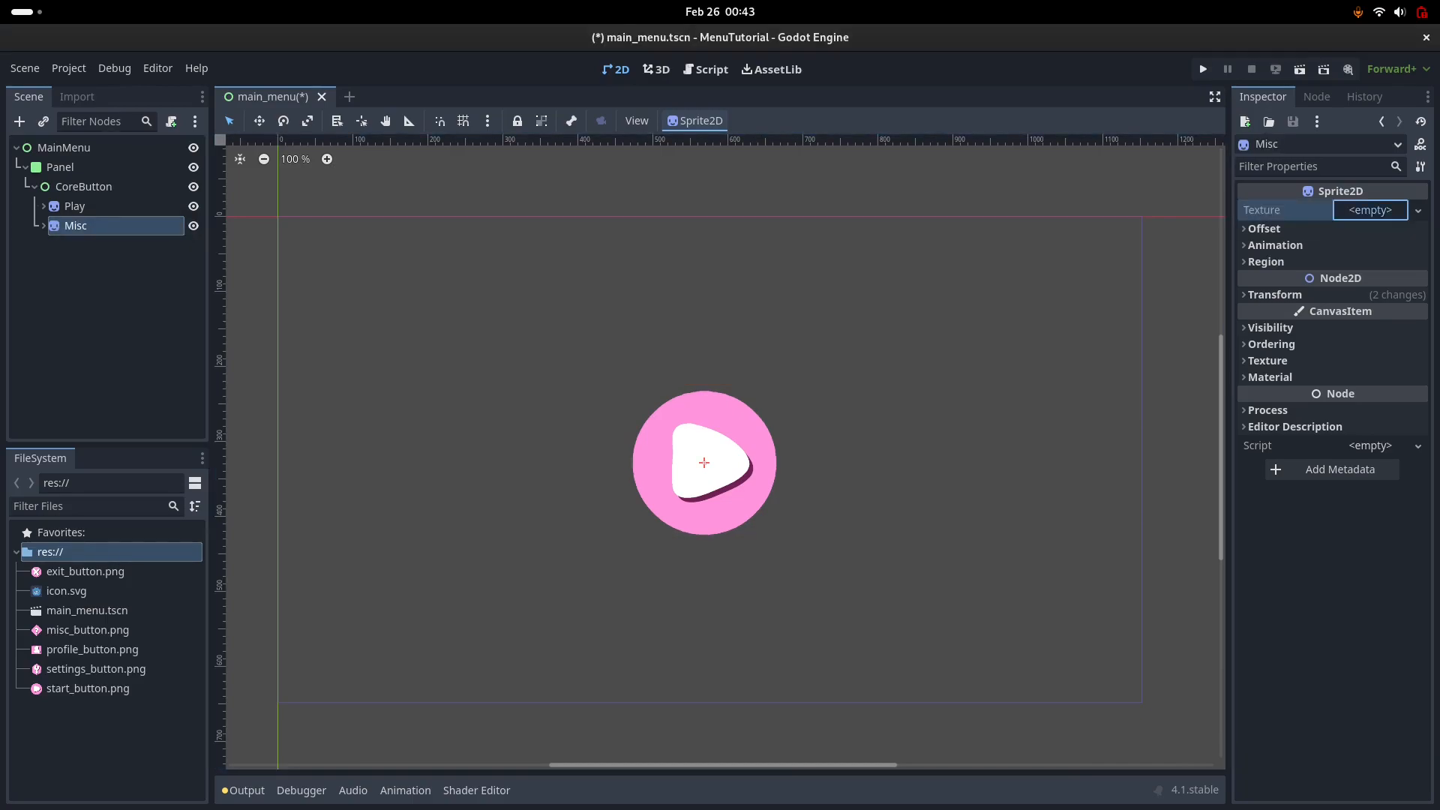
{"action": "left_click", "coordinate": [1370, 210]}
{"action": "left_click", "coordinate": [1255, 555]}
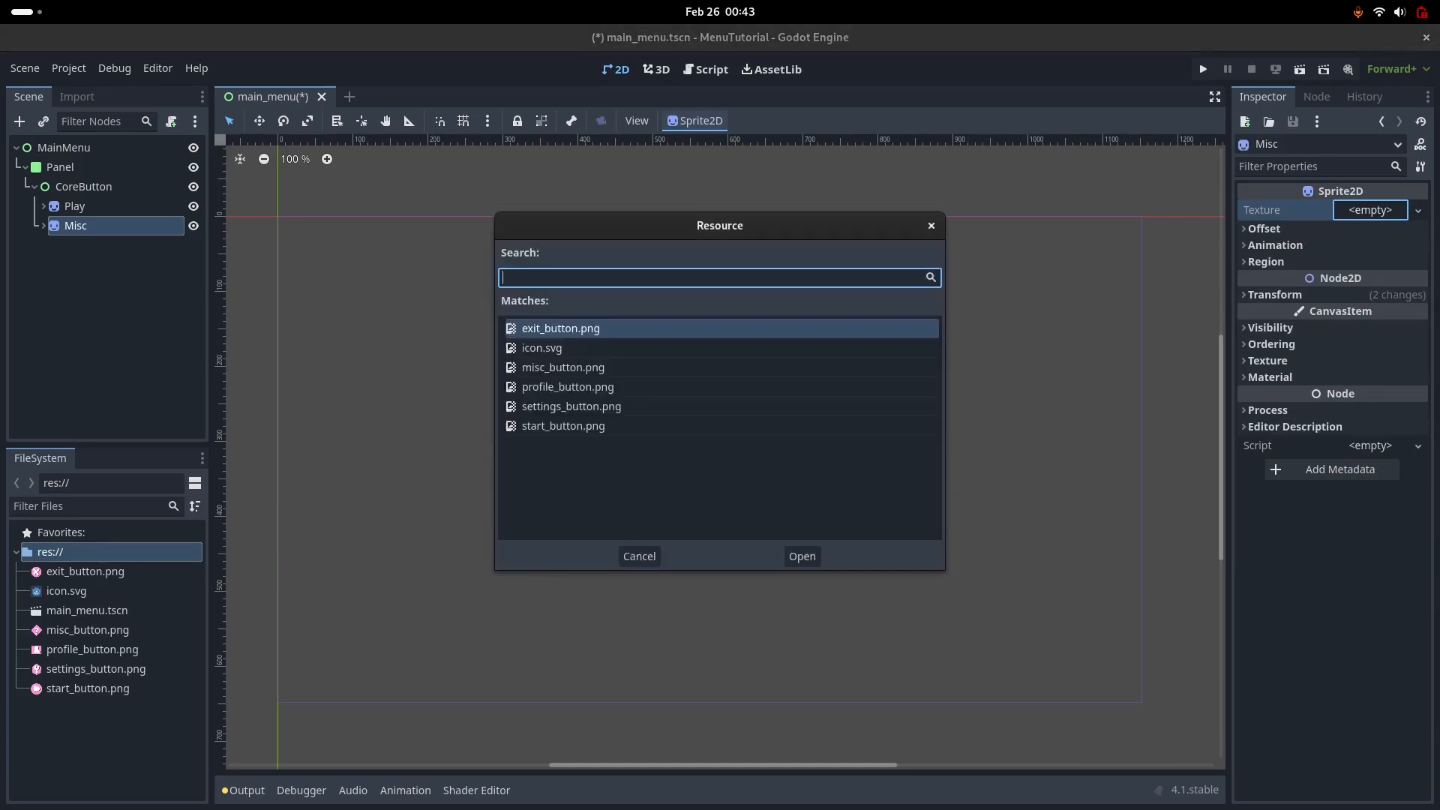
{"action": "double_click", "coordinate": [563, 368]}
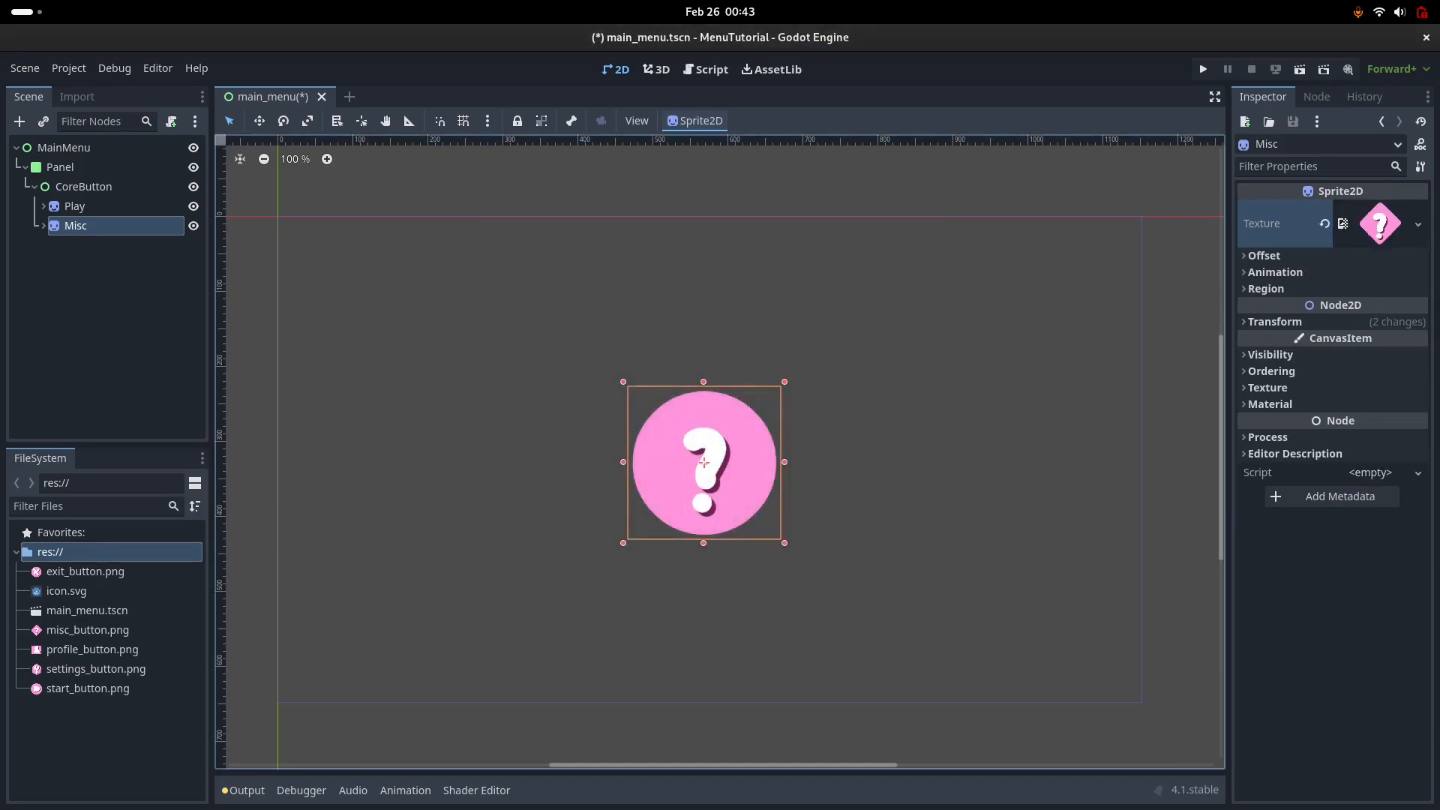
Step: Scale the Misc sprite to 0.2 and place it to the right of the Play sprite, at about (783, 316)
{"action": "left_click_drag", "start_coordinate": [704, 463], "coordinate": [873, 465]}
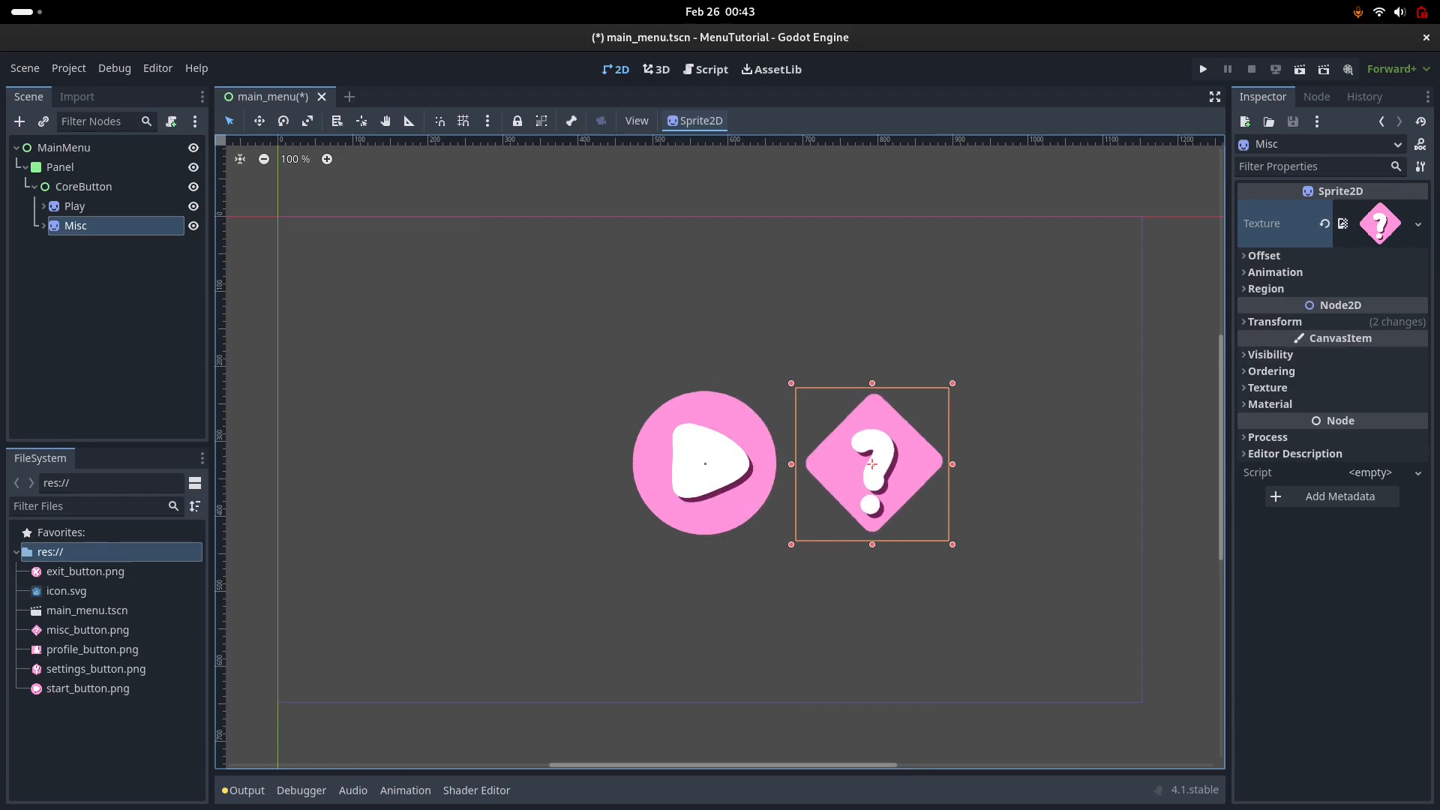
{"action": "left_click", "coordinate": [1275, 321]}
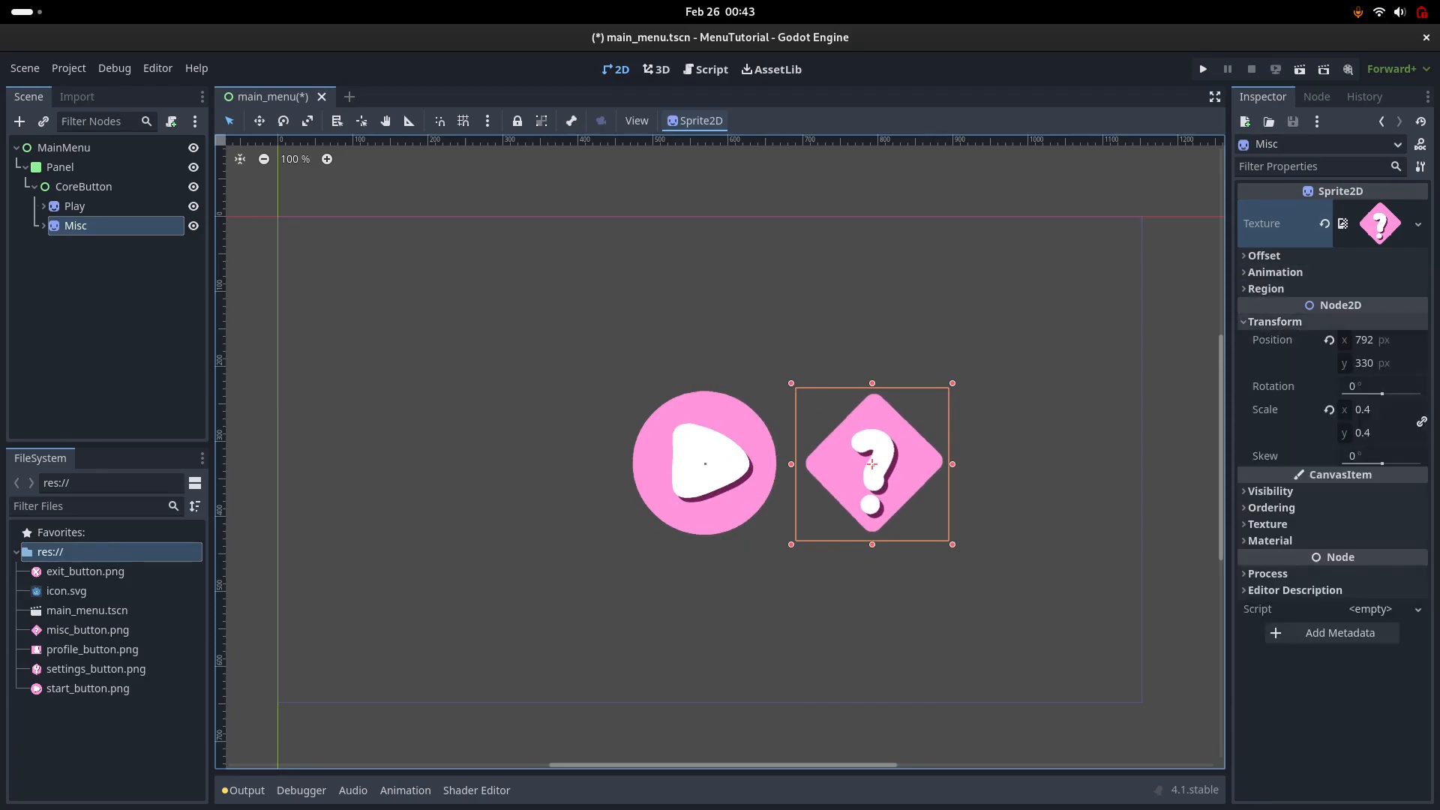
{"action": "left_click", "coordinate": [1377, 410]}
{"action": "type", "text": "0.2"}
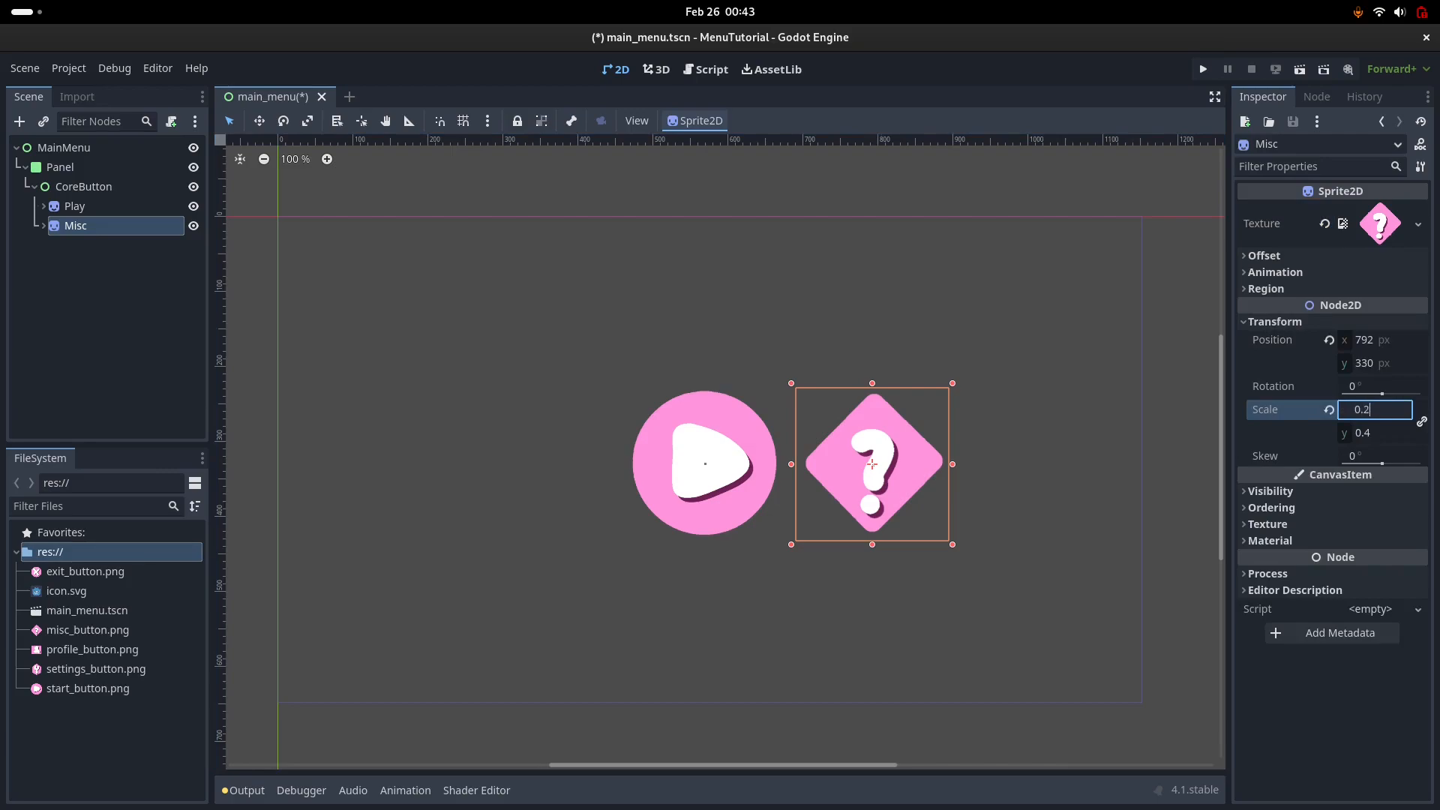
{"action": "key", "text": "Return"}
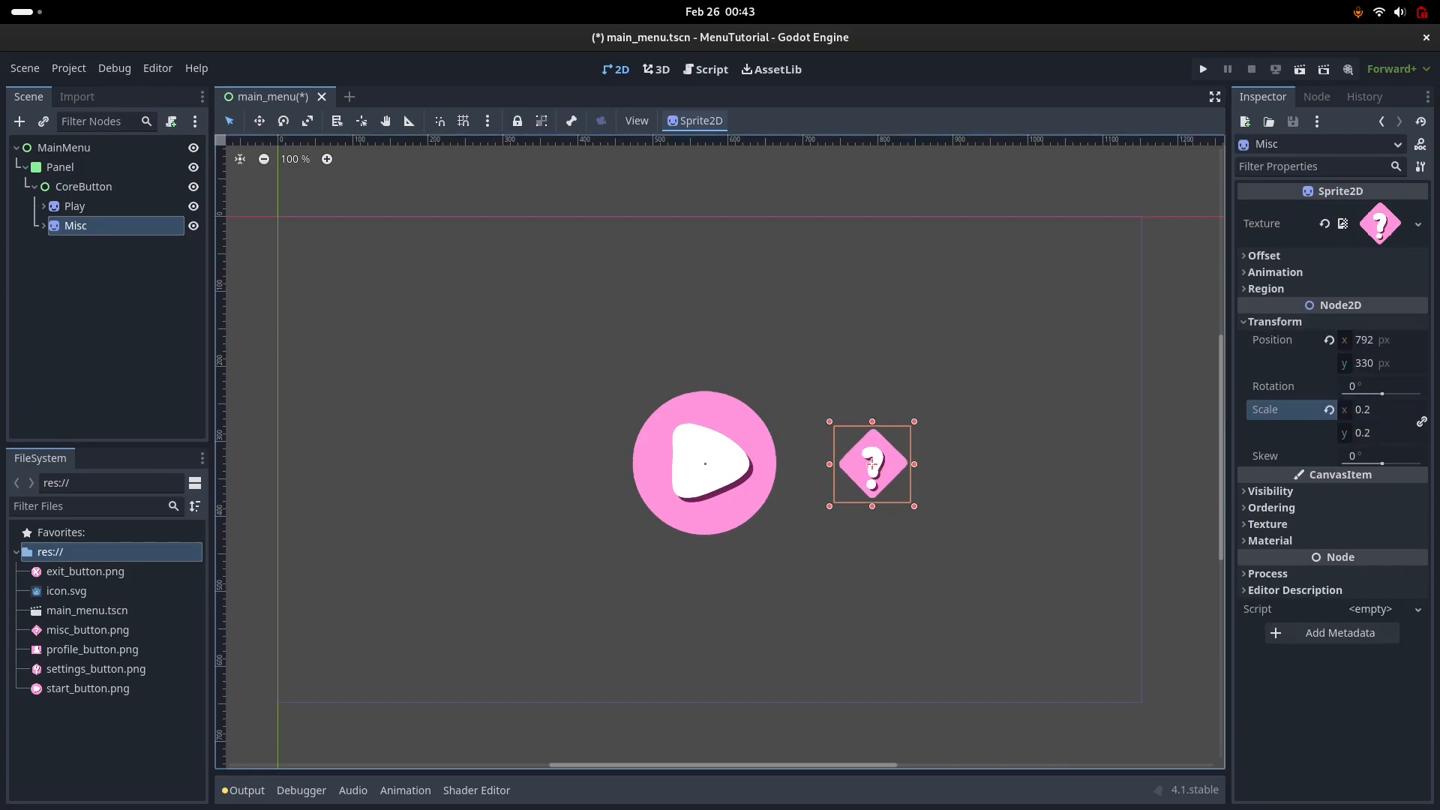
{"action": "mouse_move", "coordinate": [871, 464]}
{"action": "left_mouse_down"}
{"action": "mouse_move", "coordinate": [847, 466]}
{"action": "mouse_move", "coordinate": [865, 453]}
{"action": "left_mouse_up"}
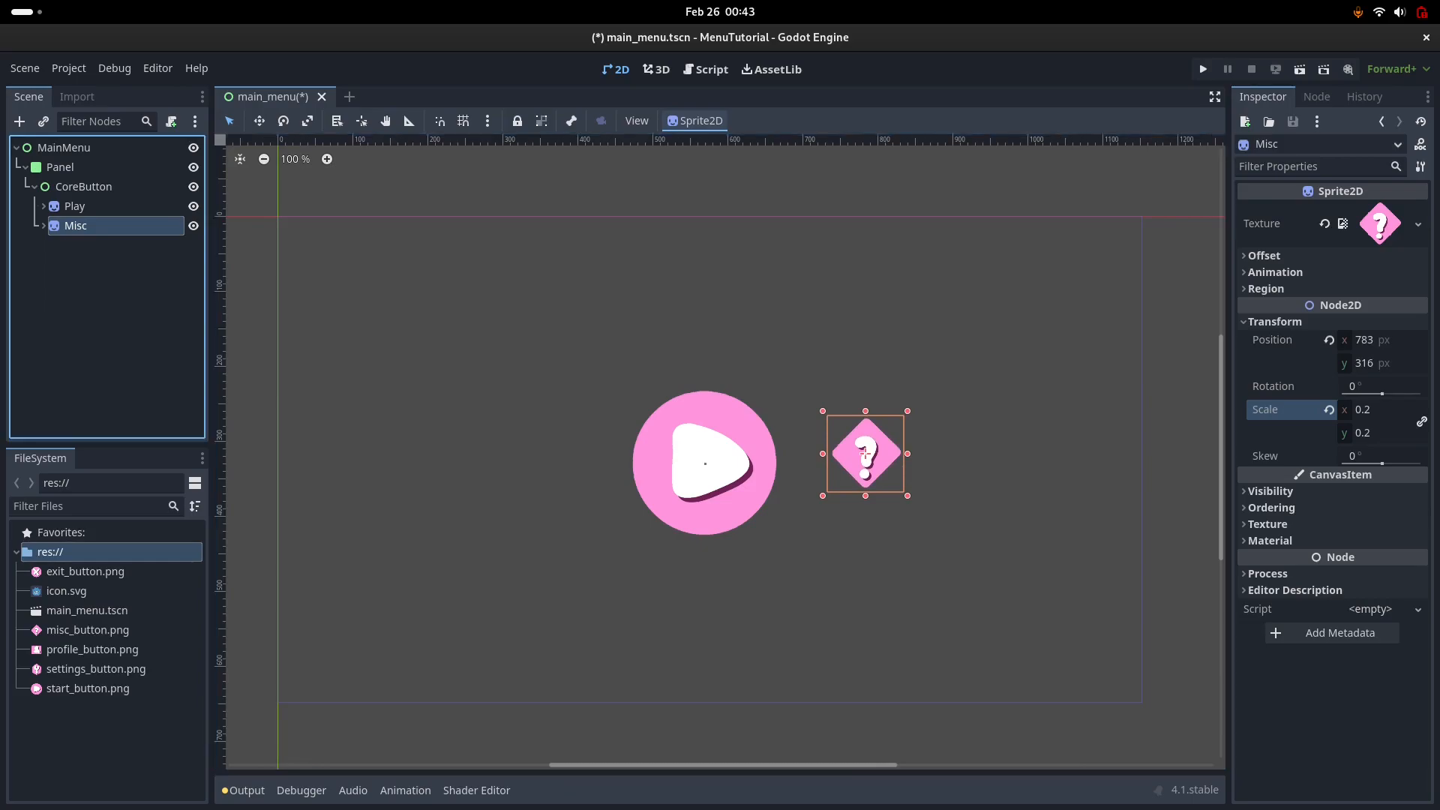
Step: Duplicate the Misc sprite and move the copy to the opposite side of the Play sprite, roughly level with the original
{"action": "left_click", "coordinate": [75, 206]}
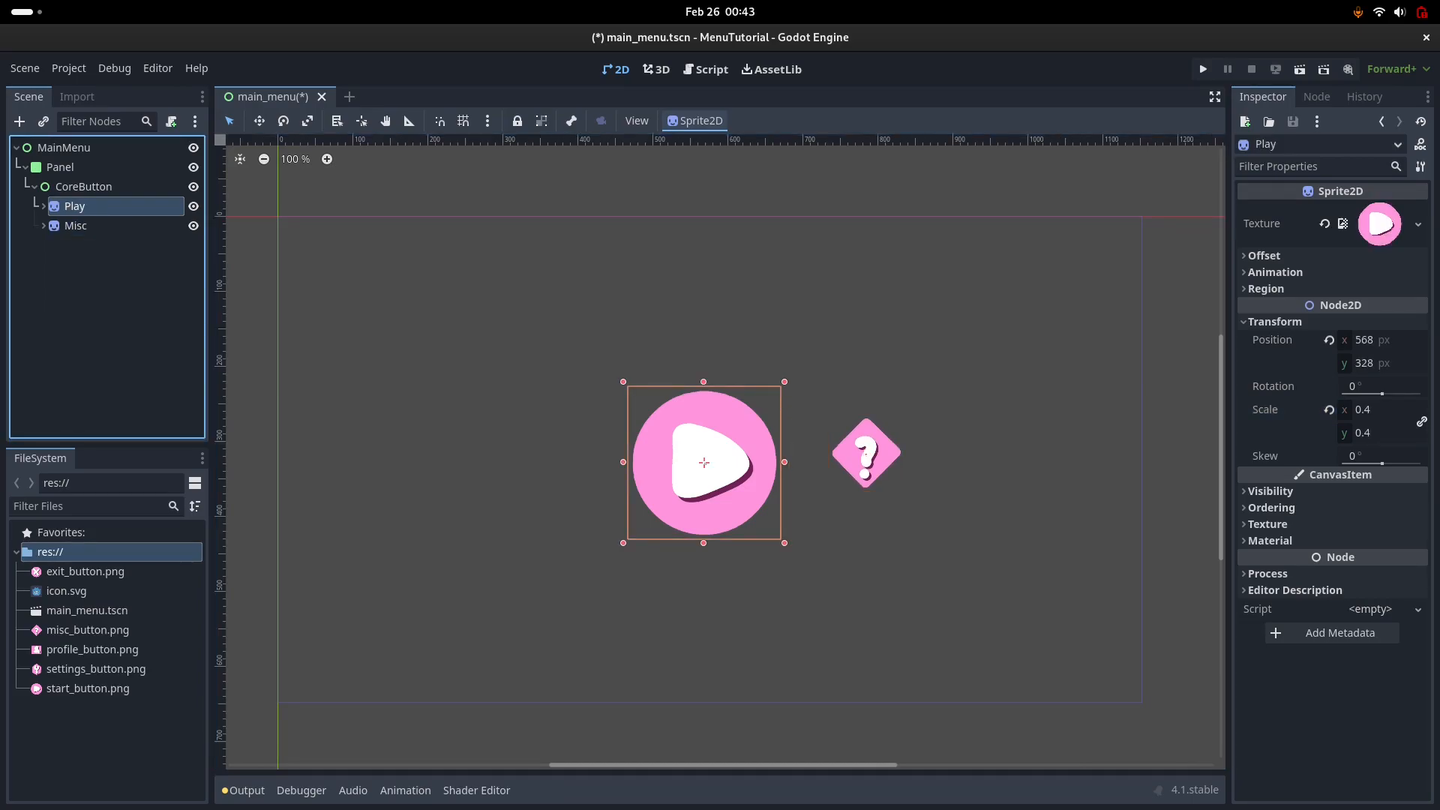
{"action": "left_click", "coordinate": [75, 225]}
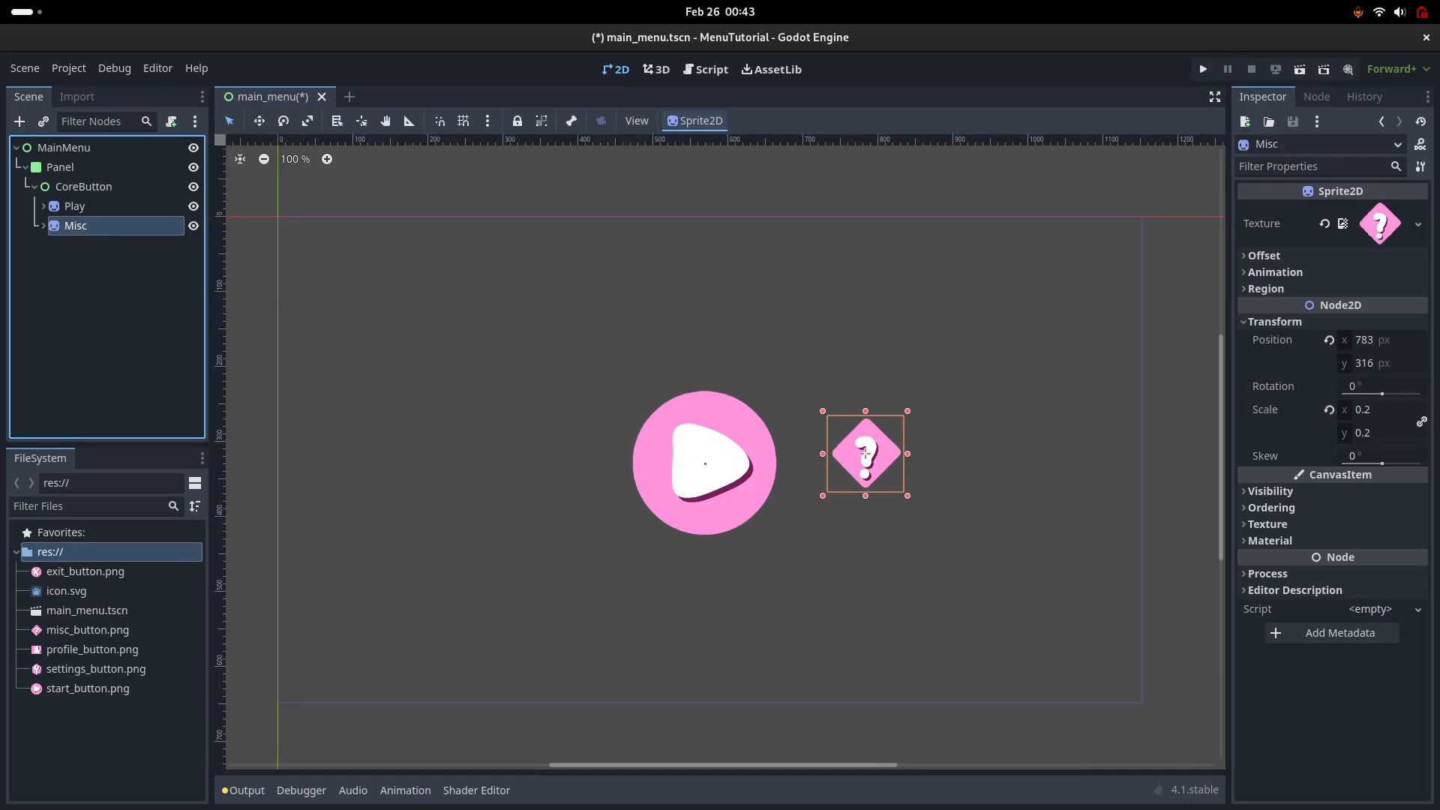
{"action": "key", "text": "ctrl+d"}
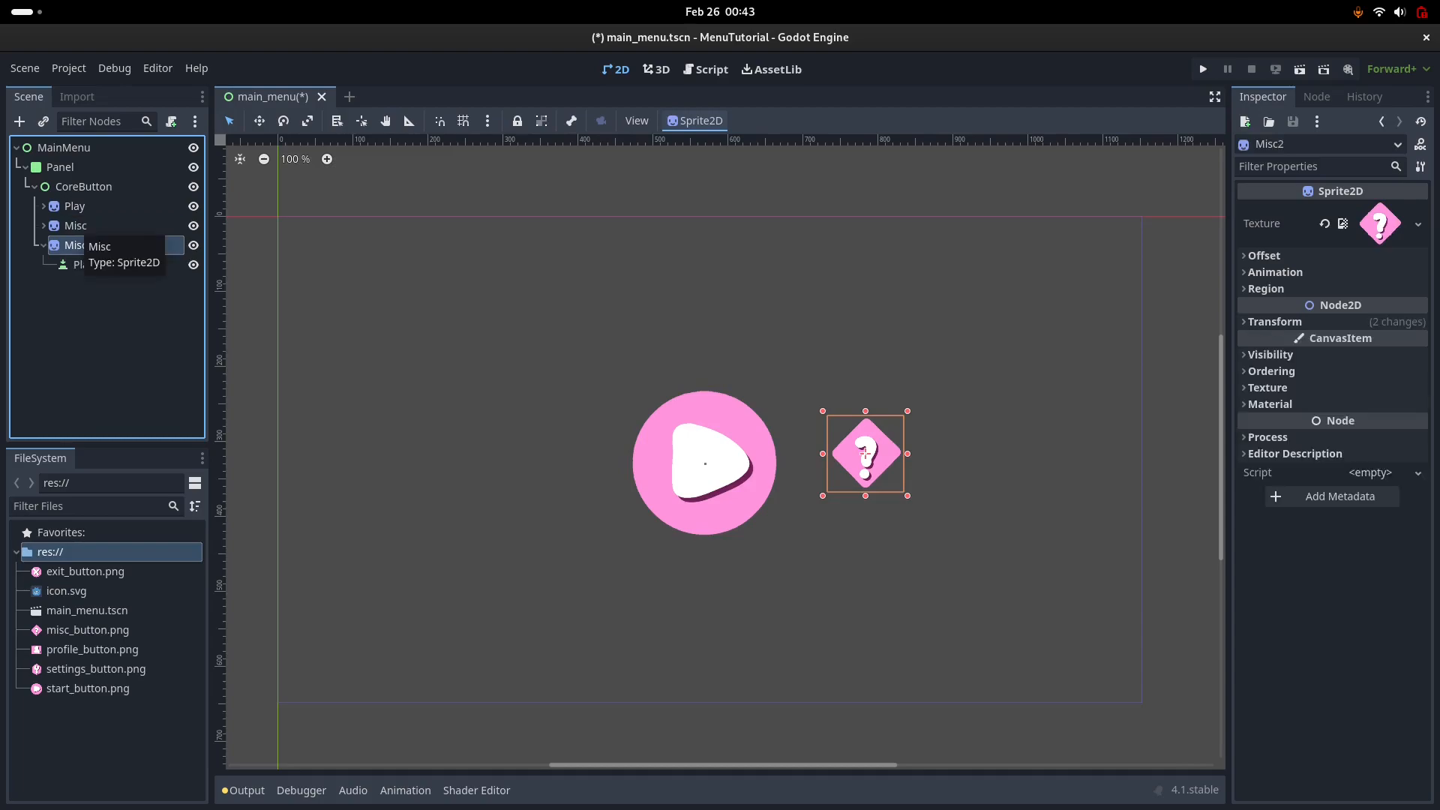
{"action": "key", "text": "Escape"}
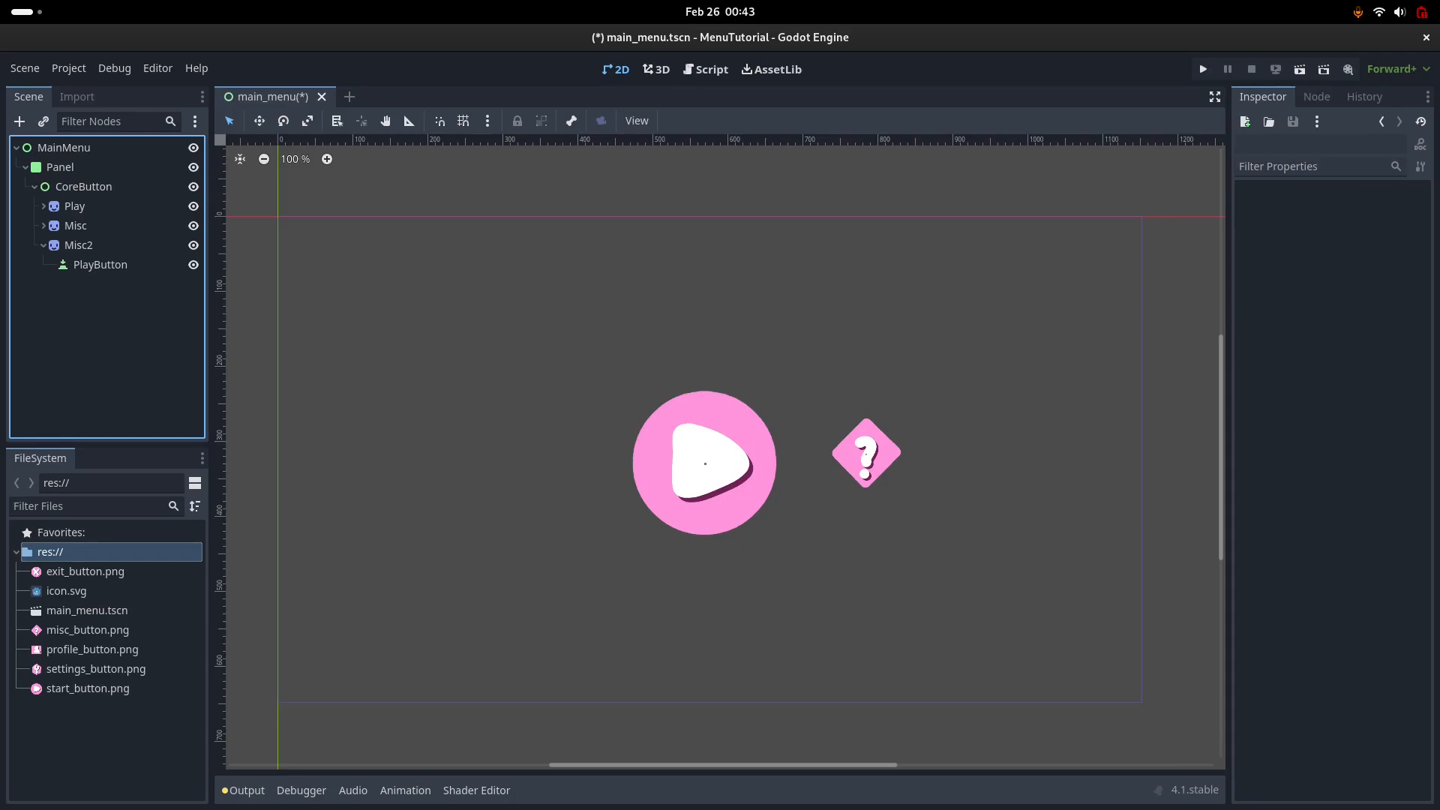
{"action": "left_click", "coordinate": [865, 454]}
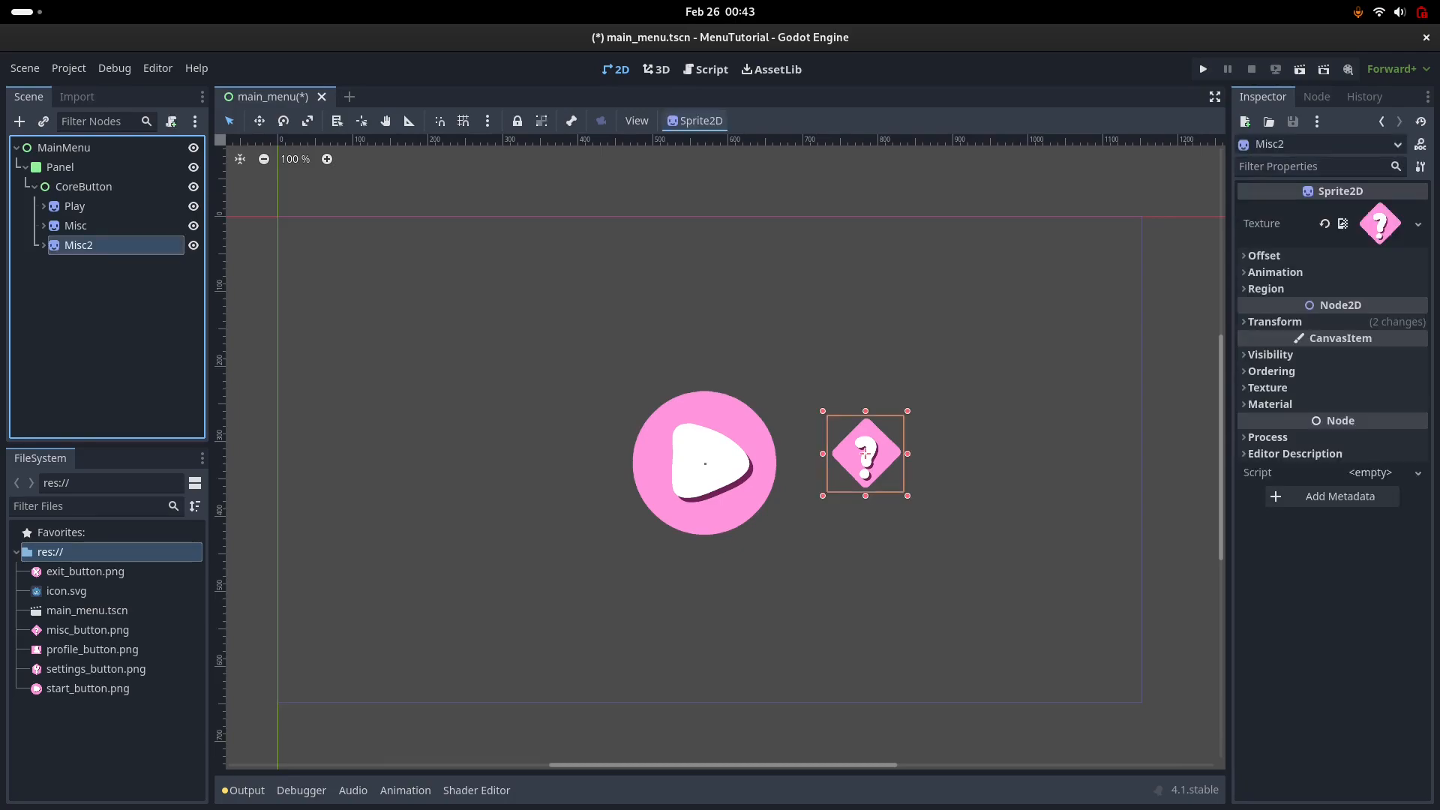
{"action": "left_click", "coordinate": [865, 453]}
{"action": "left_click_drag", "start_coordinate": [865, 454], "coordinate": [527, 457]}
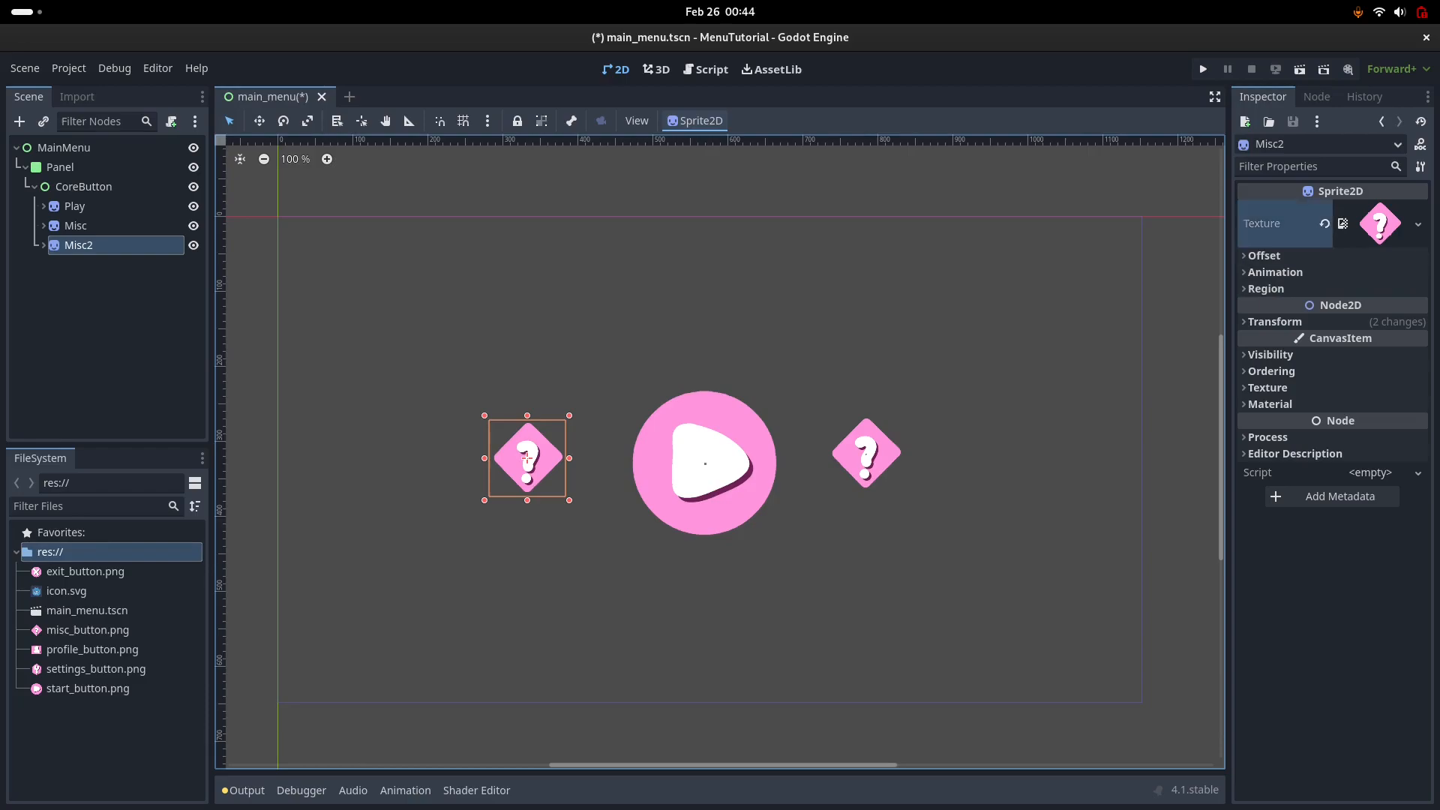
Step: Replace the duplicated Misc2 sprite's texture with settings_button.png
{"action": "left_click", "coordinate": [1369, 210]}
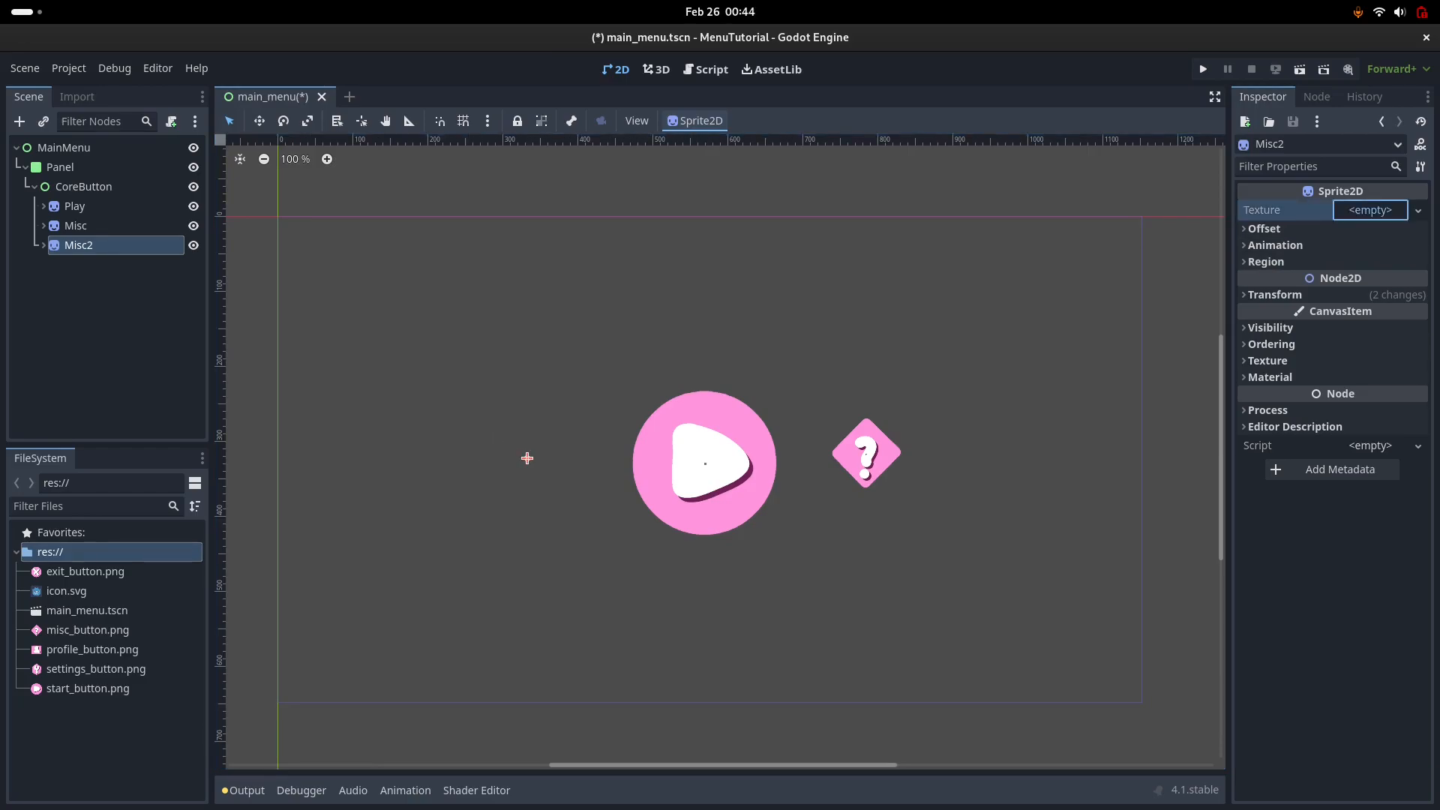
{"action": "left_click", "coordinate": [1318, 556]}
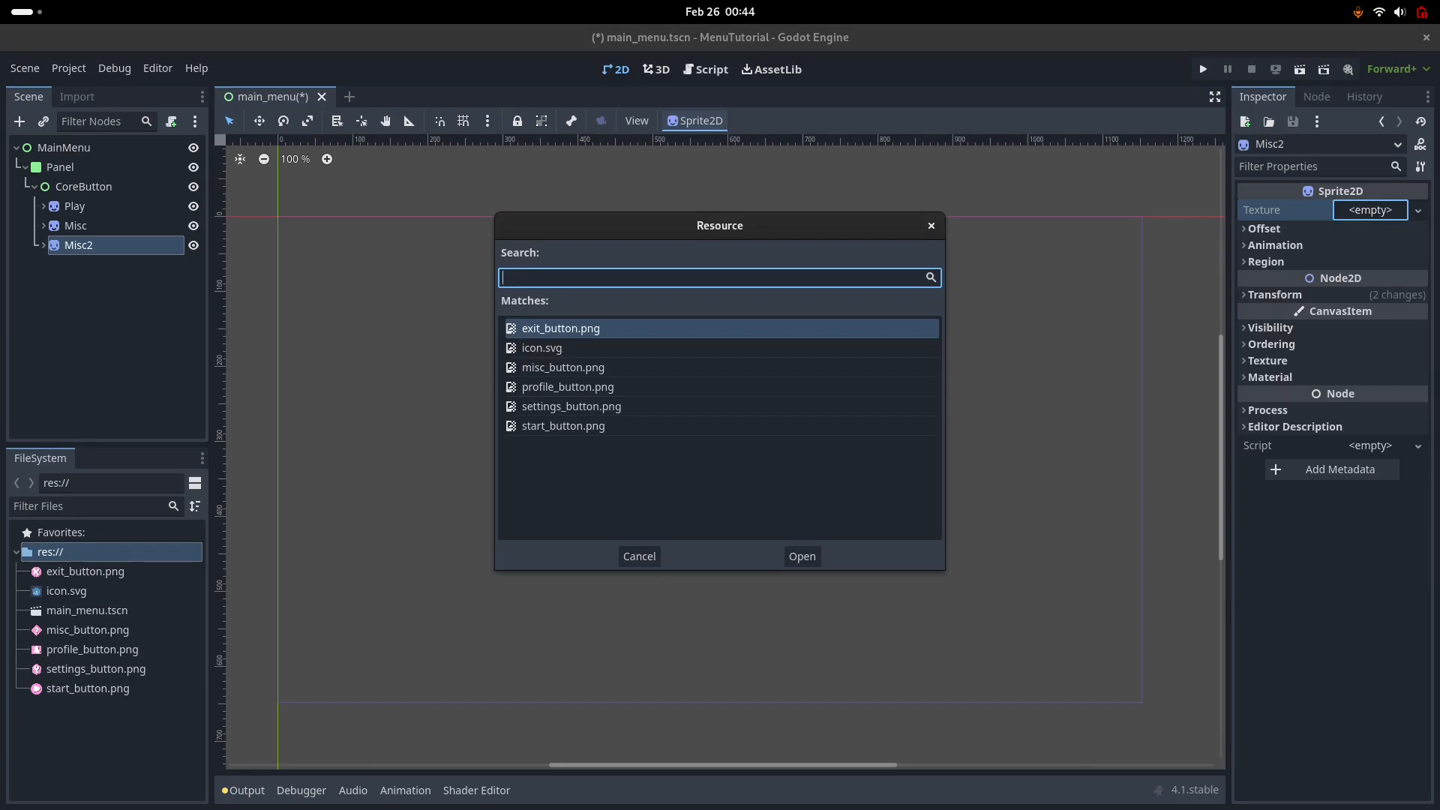
{"action": "double_click", "coordinate": [571, 406]}
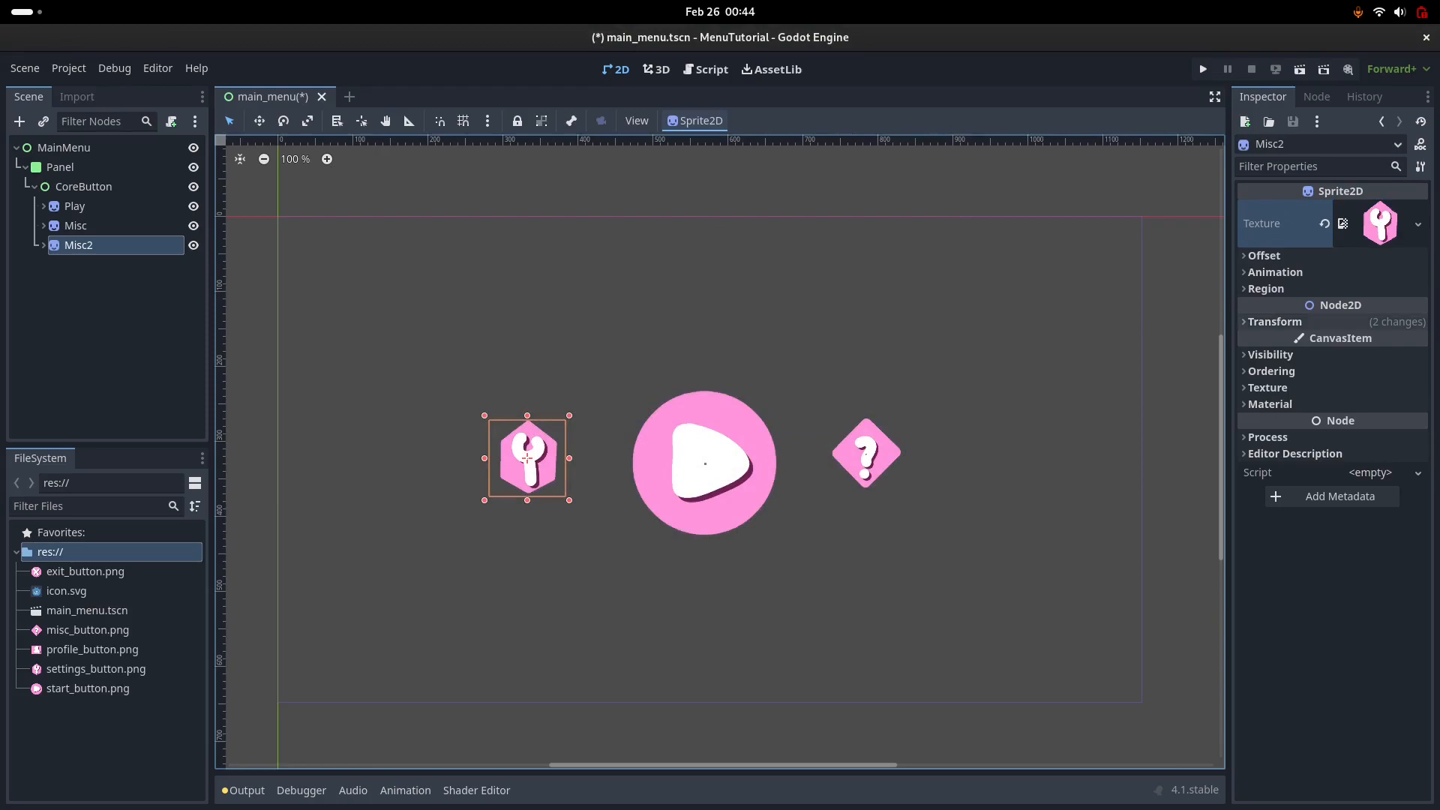
{"action": "left_click", "coordinate": [1275, 321]}
{"action": "left_click", "coordinate": [1275, 321]}
Step: Rename the Misc2 sprite node as Settings
{"action": "double_click", "coordinate": [82, 245]}
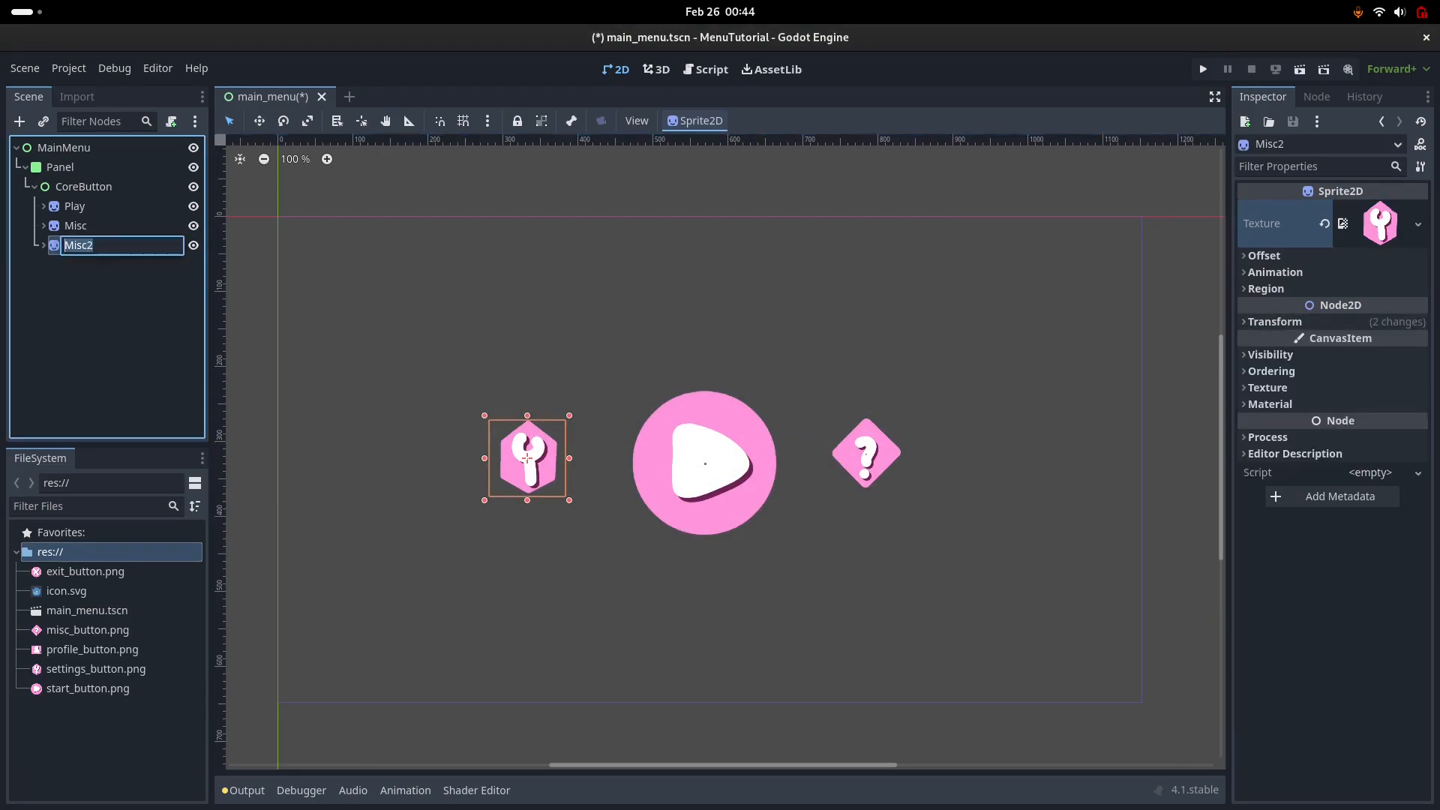
{"action": "type", "text": "Seting"}
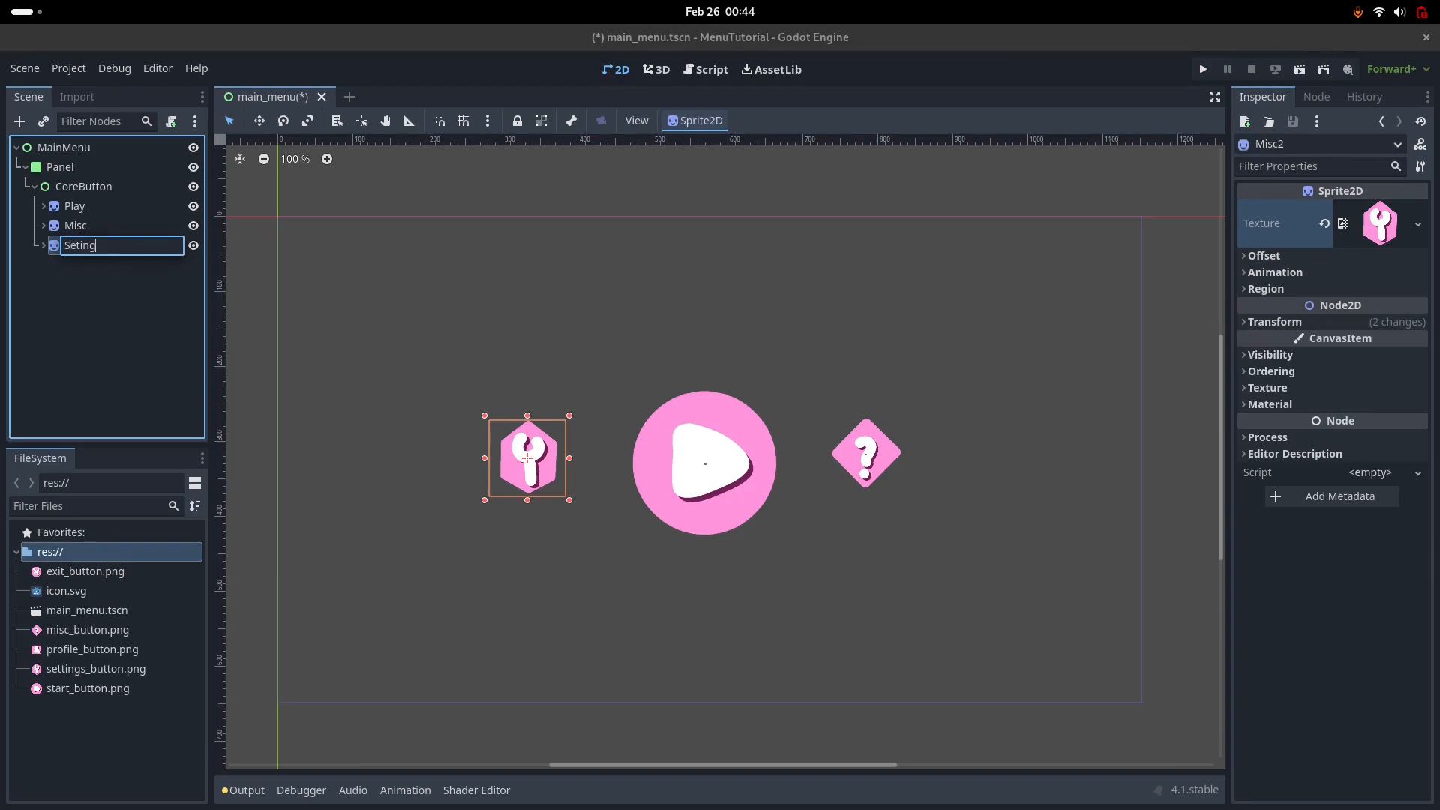
{"action": "key", "text": "Left"}
{"action": "key", "text": "Left"}
{"action": "key", "text": "Left"}
{"action": "type", "text": "t"}
{"action": "key", "text": "End"}
{"action": "type", "text": "s"}
{"action": "key", "text": "Return"}
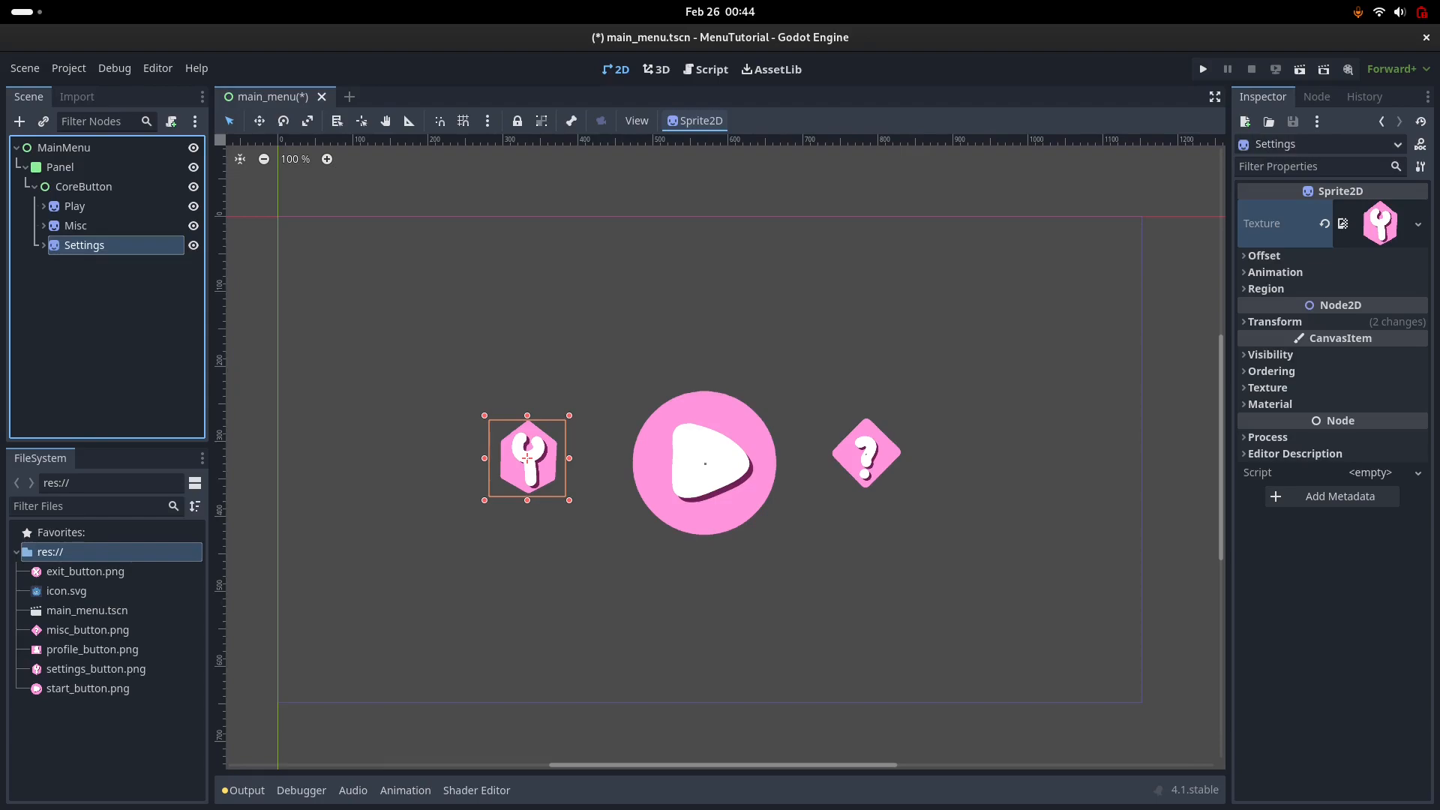
Step: Rename the button node under Misc as MiscButton
{"action": "double_click", "coordinate": [74, 245]}
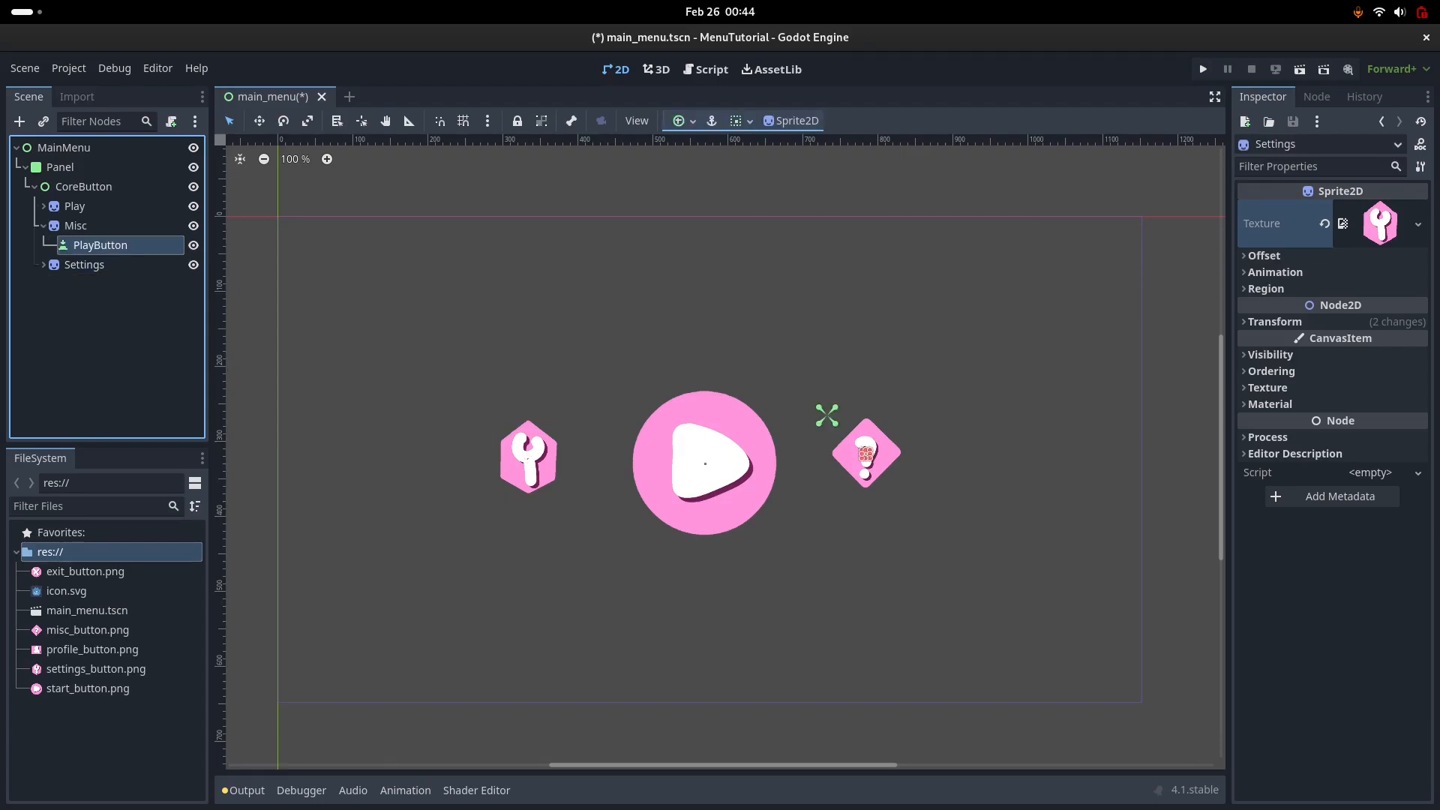
{"action": "key", "text": "BackSpace"}
{"action": "key", "text": "BackSpace"}
{"action": "key", "text": "BackSpace"}
{"action": "key", "text": "BackSpace"}
{"action": "type", "text": "Misc"}
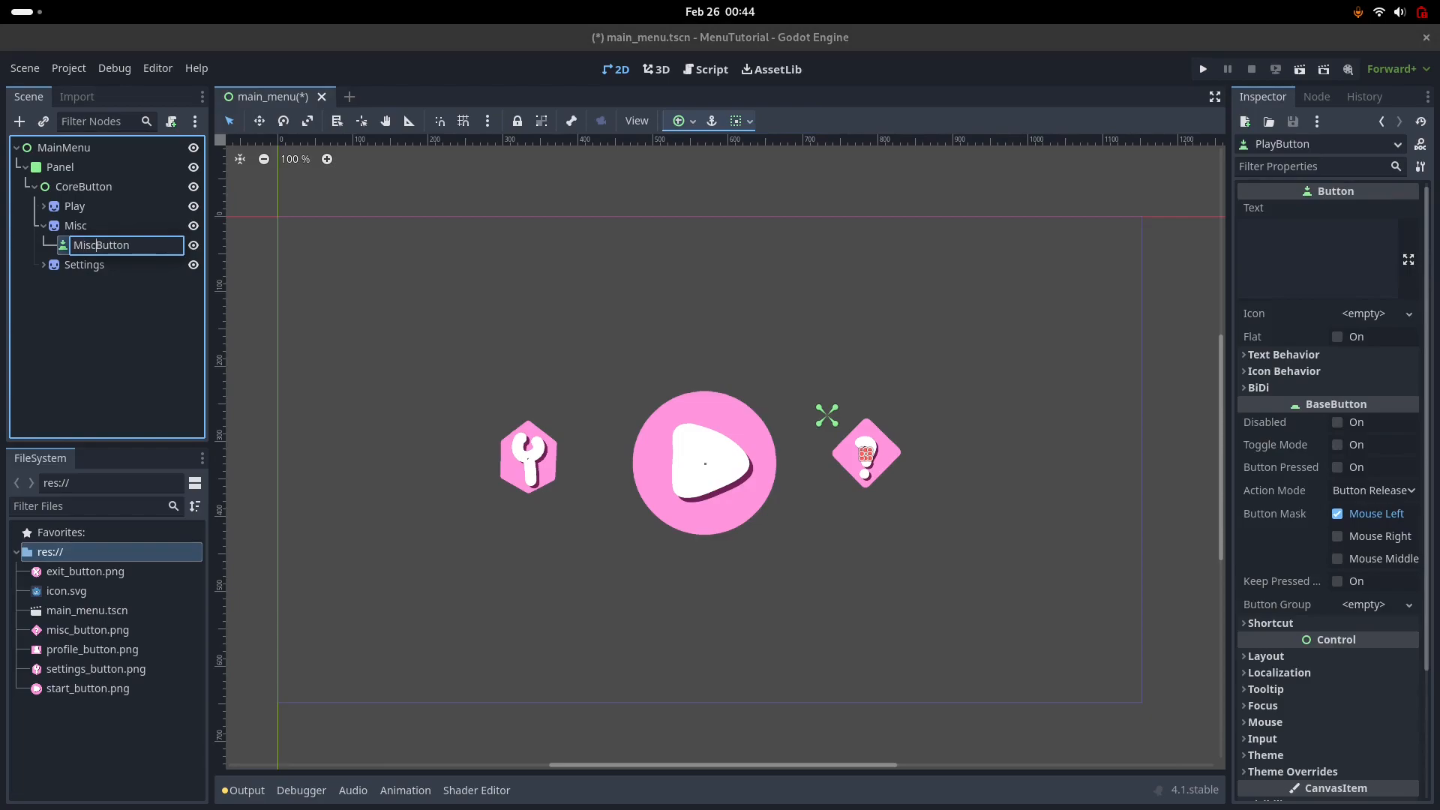
{"action": "key", "text": "Escape"}
Step: Rename the button node under Settings as SettingsButton
{"action": "left_click", "coordinate": [84, 264]}
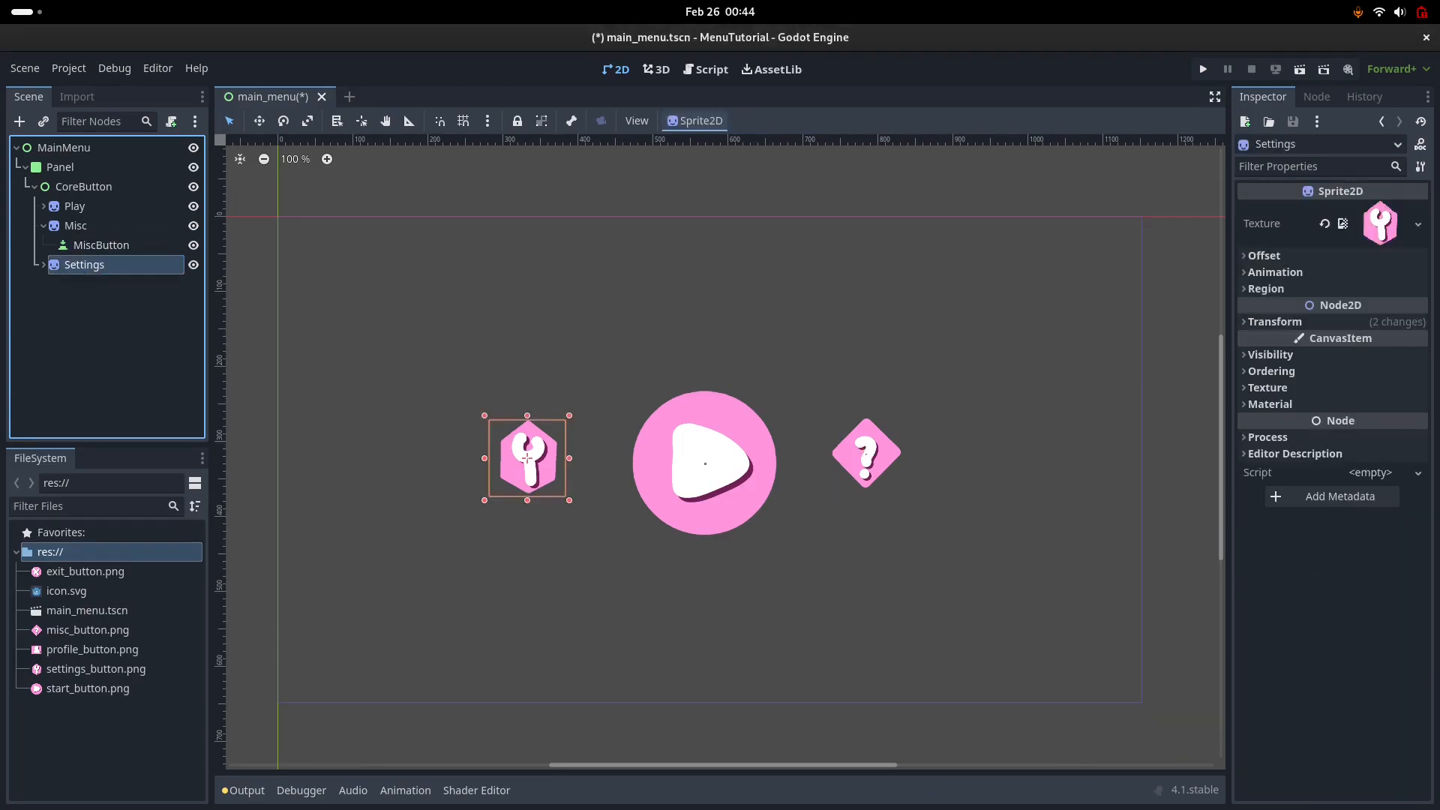
{"action": "left_click", "coordinate": [84, 264]}
{"action": "key", "text": "Escape"}
{"action": "key", "text": "ctrl+v"}
{"action": "key", "text": "F2"}
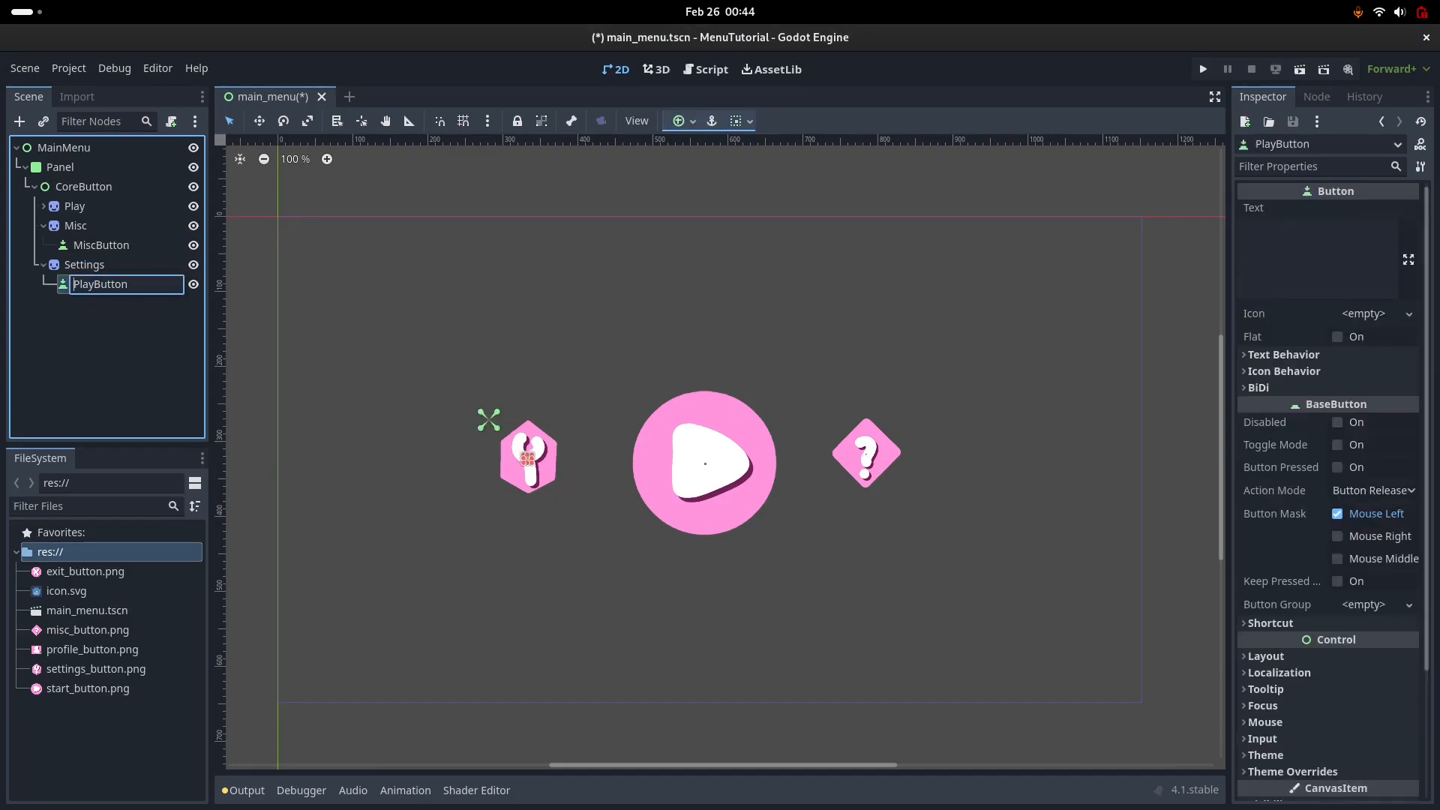
{"action": "left_click", "coordinate": [94, 283]}
{"action": "key", "text": "BackSpace"}
{"action": "key", "text": "BackSpace"}
{"action": "key", "text": "BackSpace"}
{"action": "key", "text": "BackSpace"}
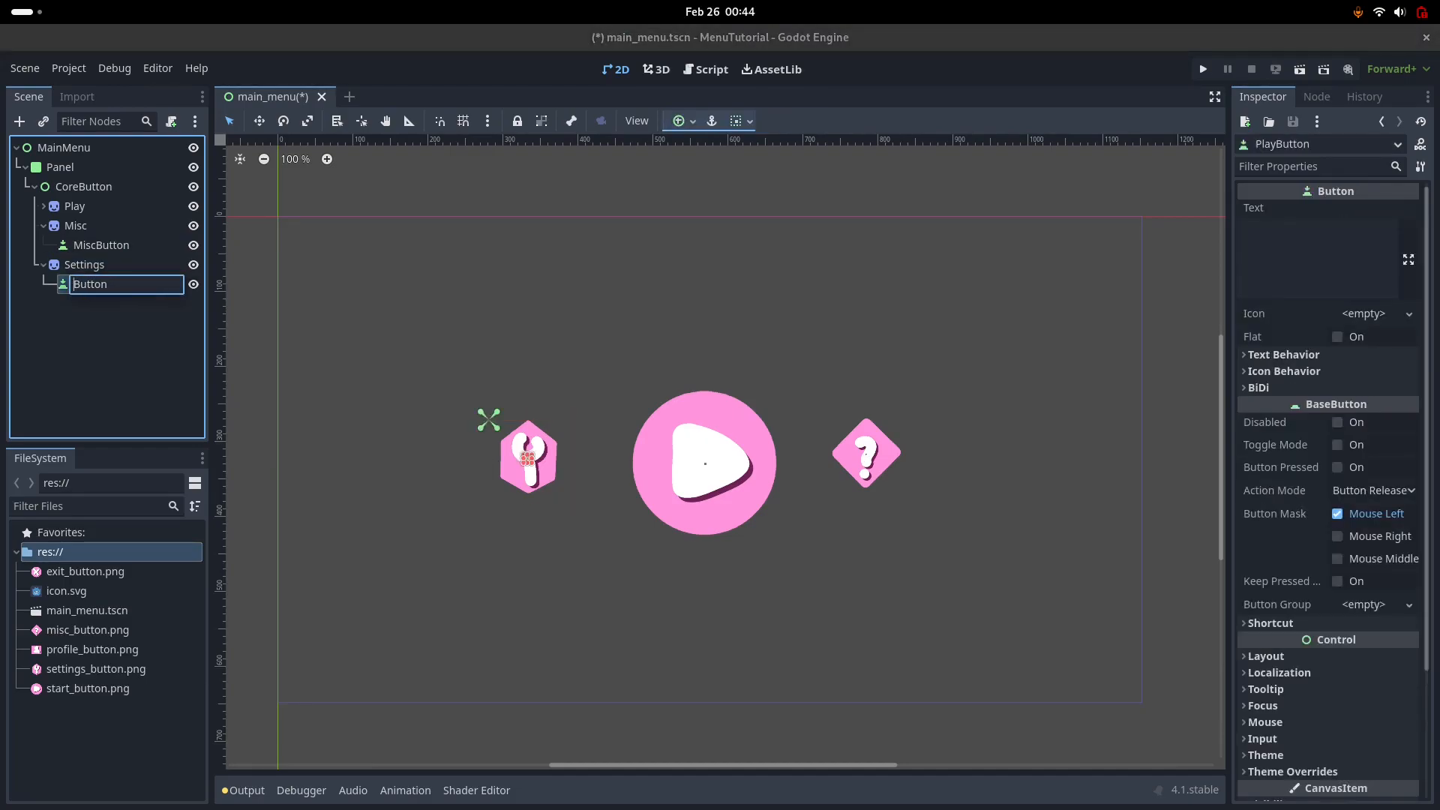
{"action": "type", "text": "Setting"}
{"action": "key", "text": "Escape"}
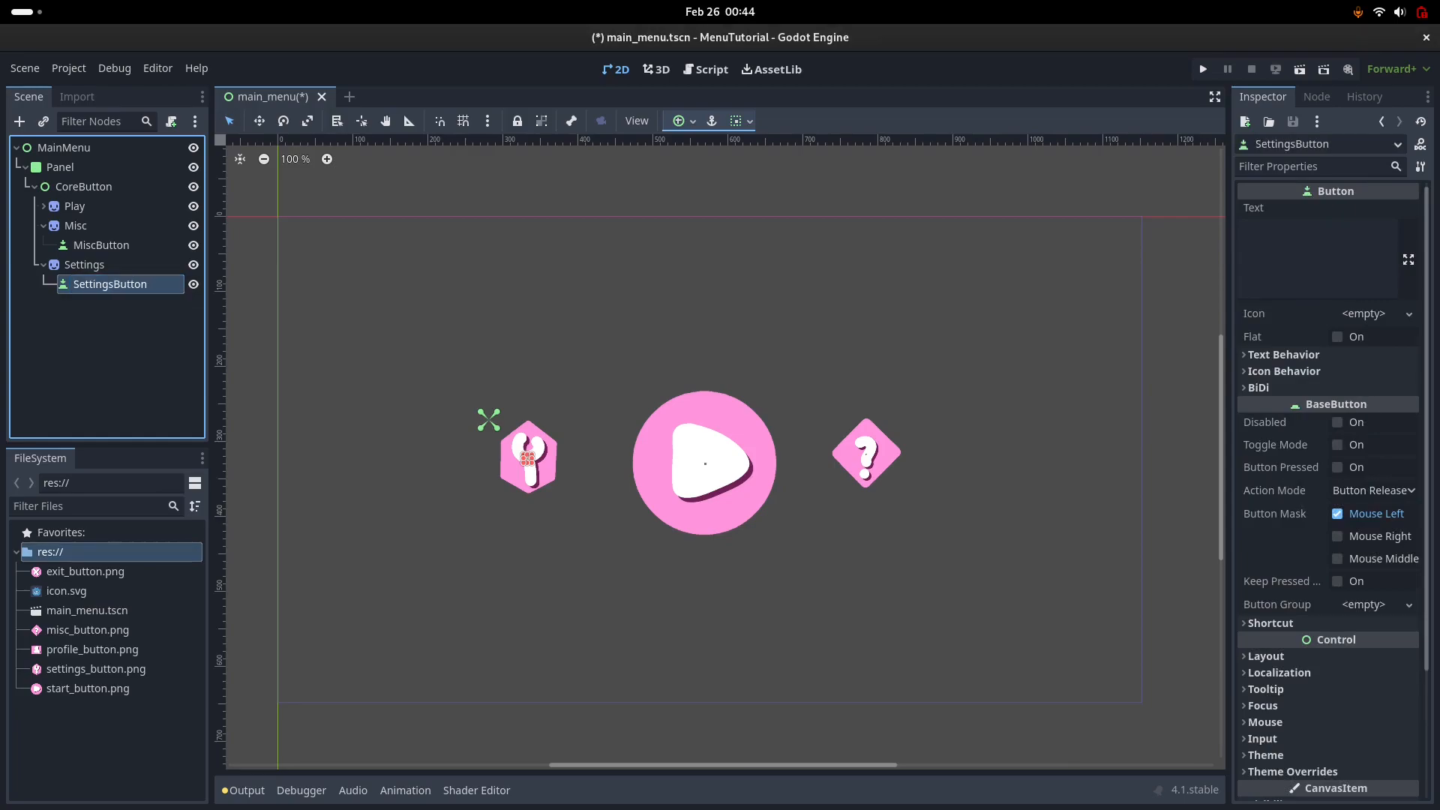
Step: Collapse the Settings and Misc nodes in the scene tree and clear the selection
{"action": "left_click", "coordinate": [44, 264]}
{"action": "left_click", "coordinate": [43, 225]}
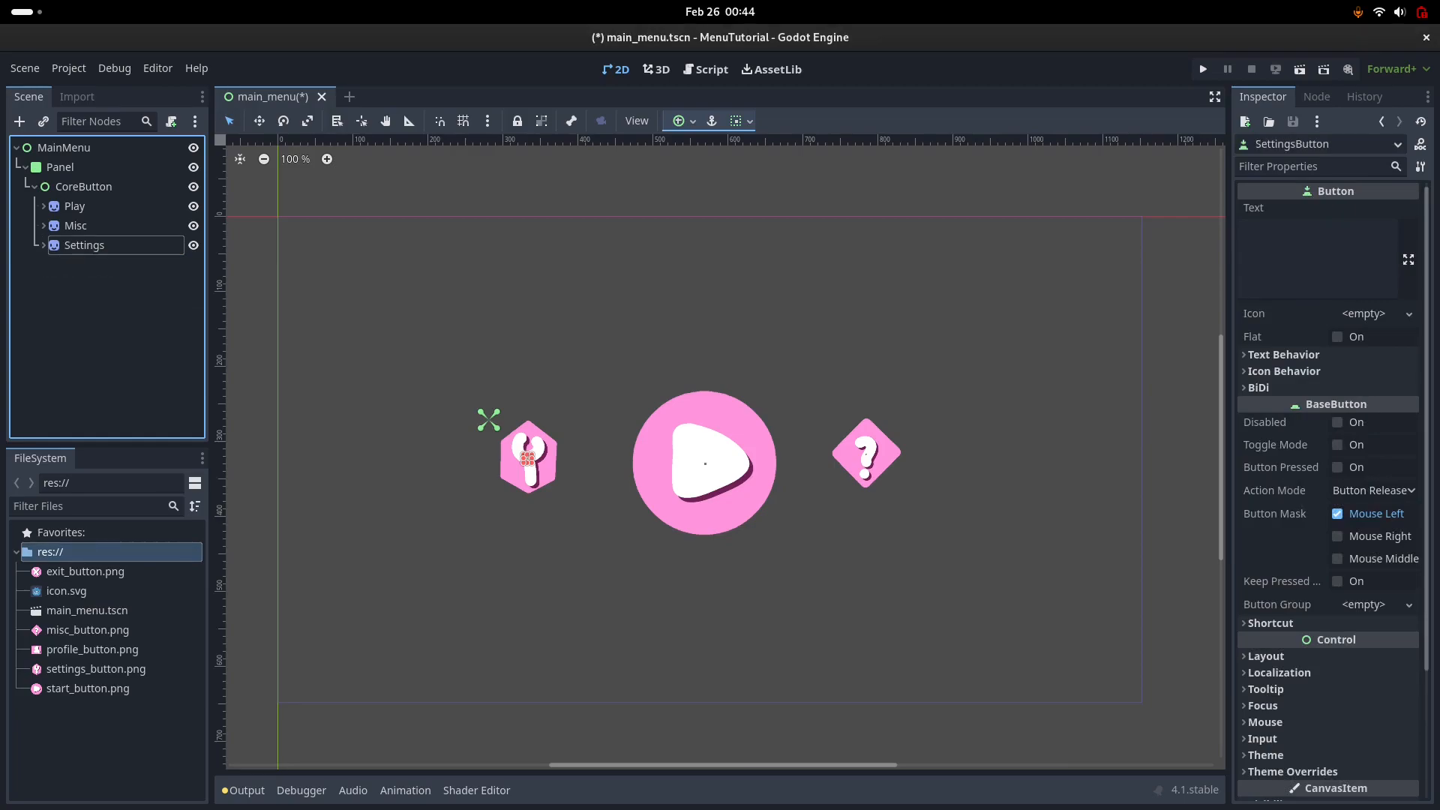
{"action": "left_click", "coordinate": [527, 458]}
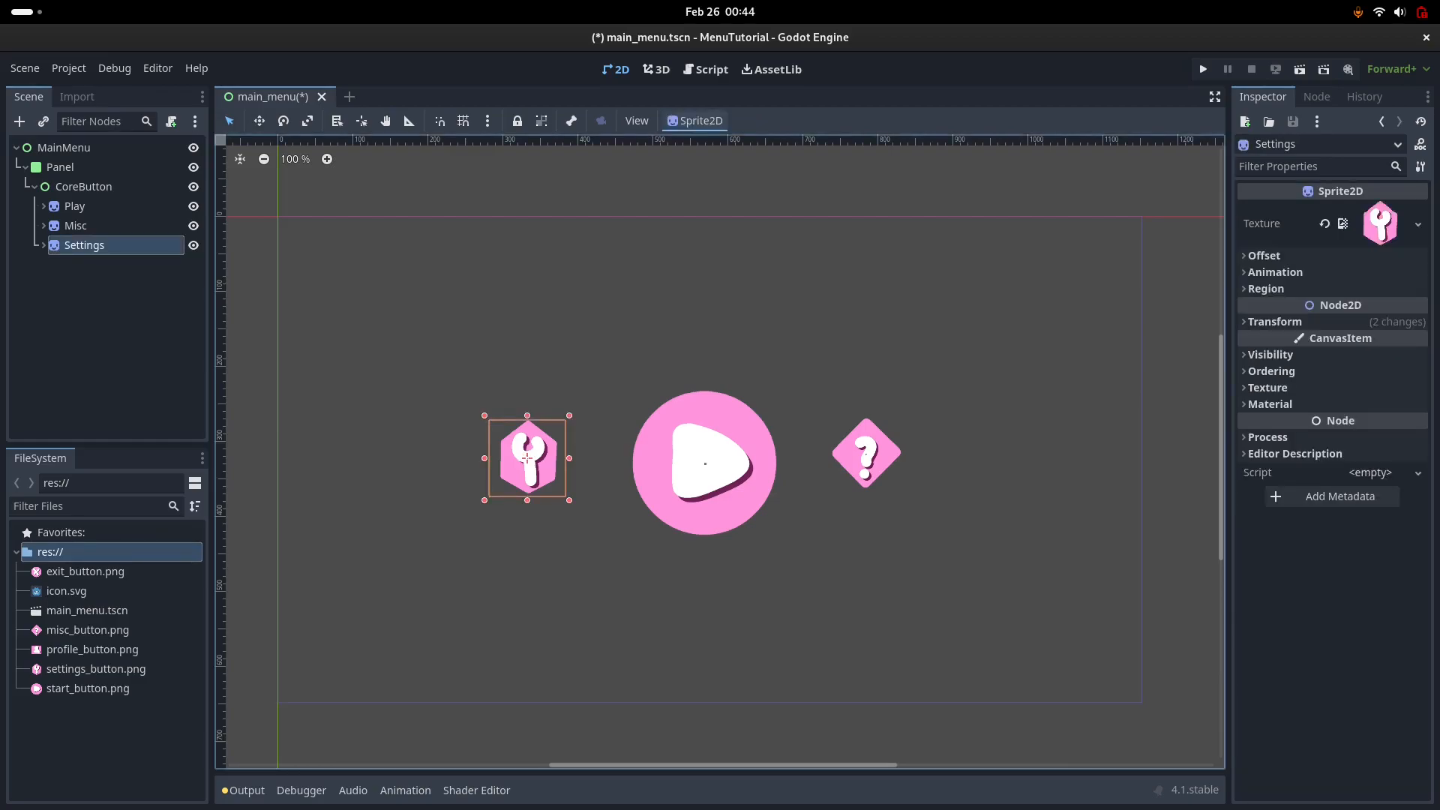
{"action": "key", "text": "Escape"}
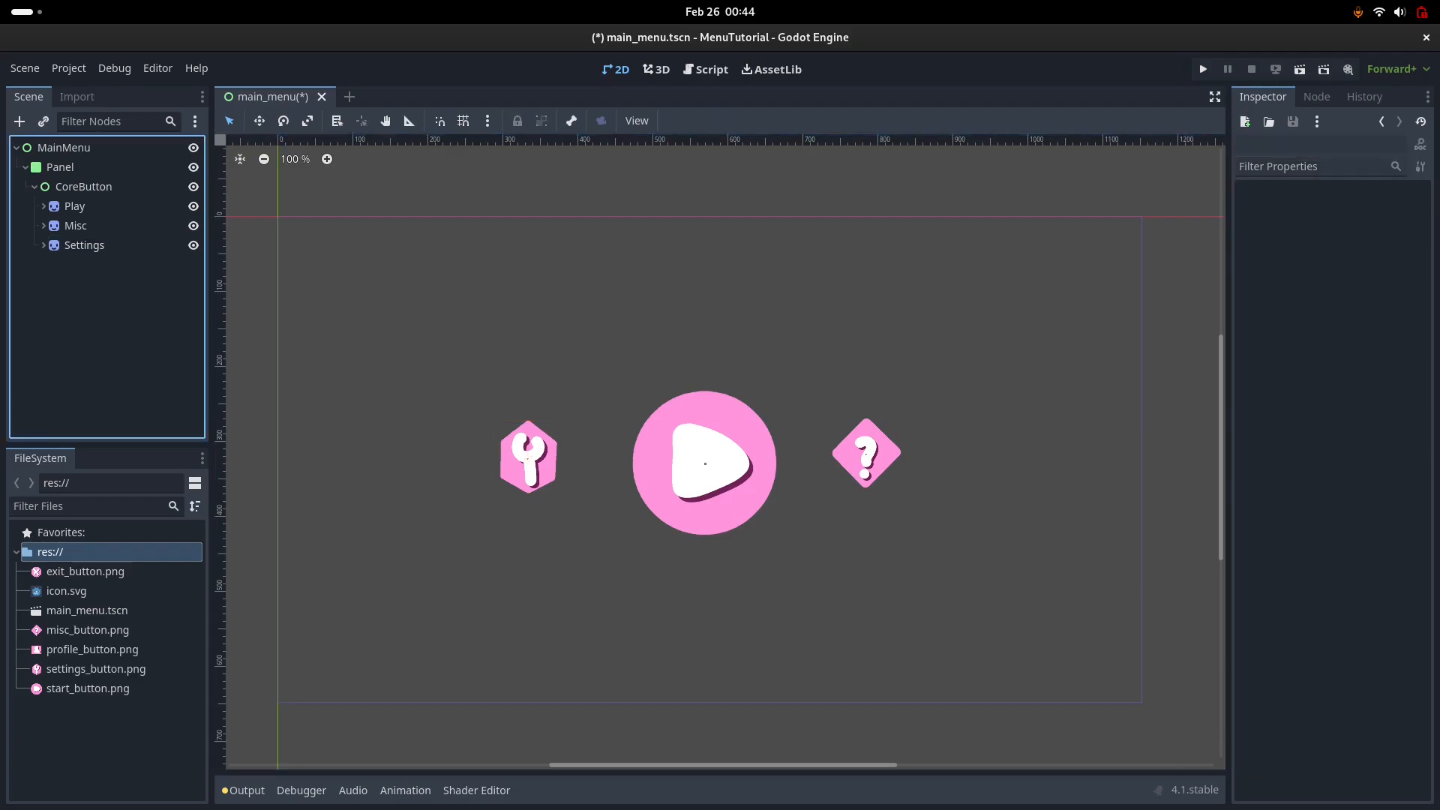
Step: Nudge the Misc sprite slightly upward to about (782, 313)
{"action": "left_click", "coordinate": [84, 245]}
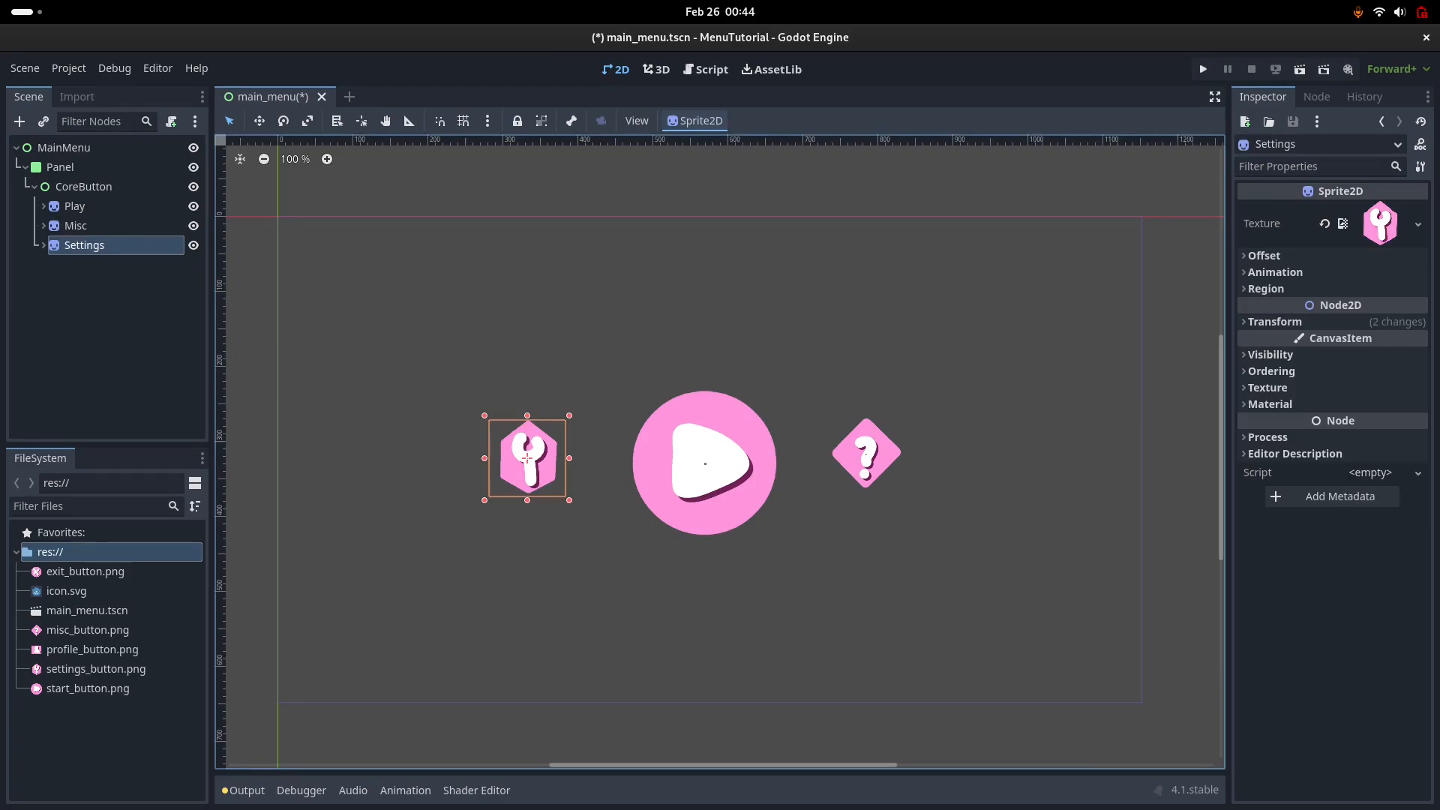
{"action": "left_click", "coordinate": [867, 454]}
{"action": "mouse_move", "coordinate": [866, 454]}
{"action": "left_mouse_down"}
{"action": "mouse_move", "coordinate": [852, 463]}
{"action": "mouse_move", "coordinate": [865, 451]}
{"action": "left_mouse_up"}
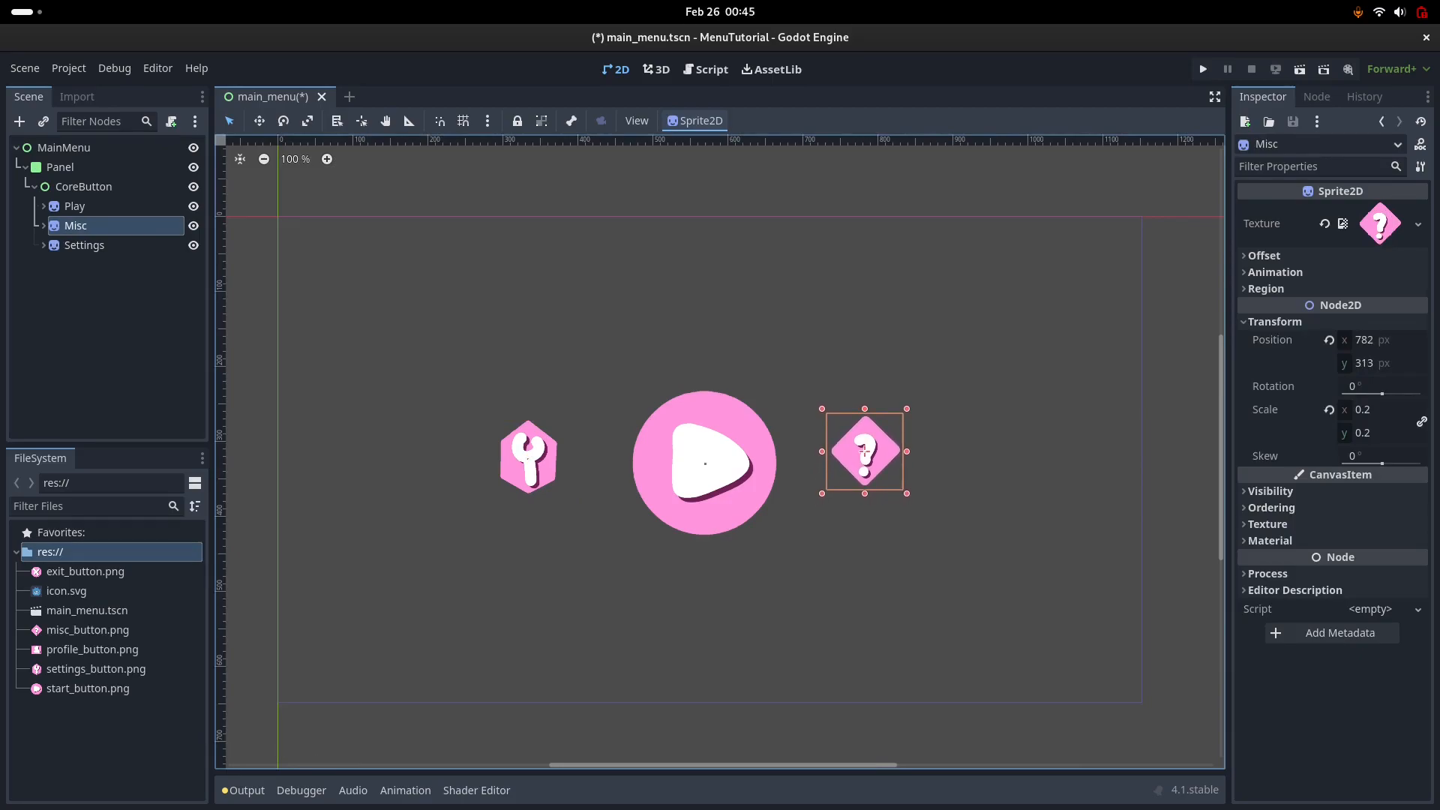
{"action": "left_click", "coordinate": [527, 458]}
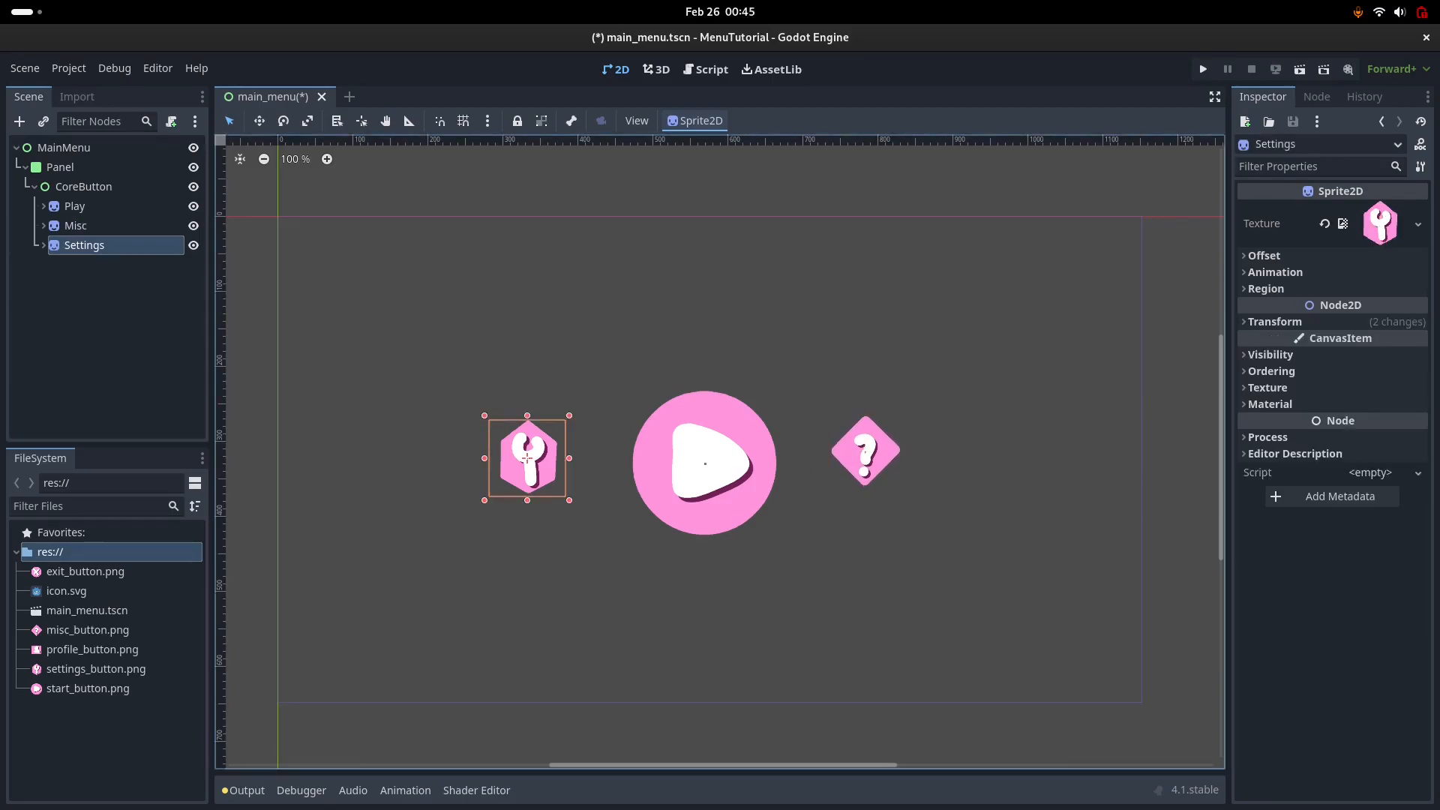
{"action": "left_click", "coordinate": [865, 450]}
{"action": "left_click", "coordinate": [528, 457]}
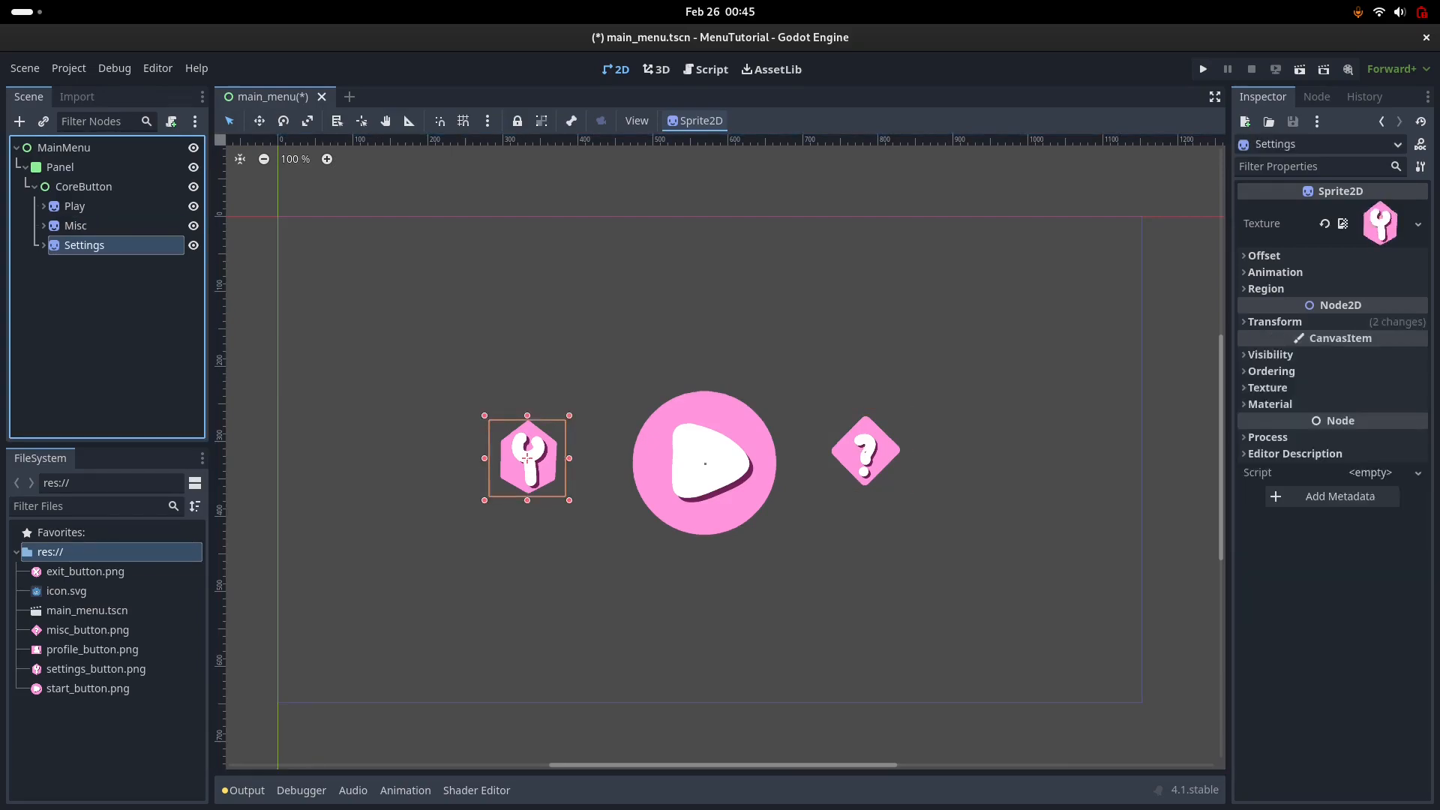
{"action": "key", "text": "Escape"}
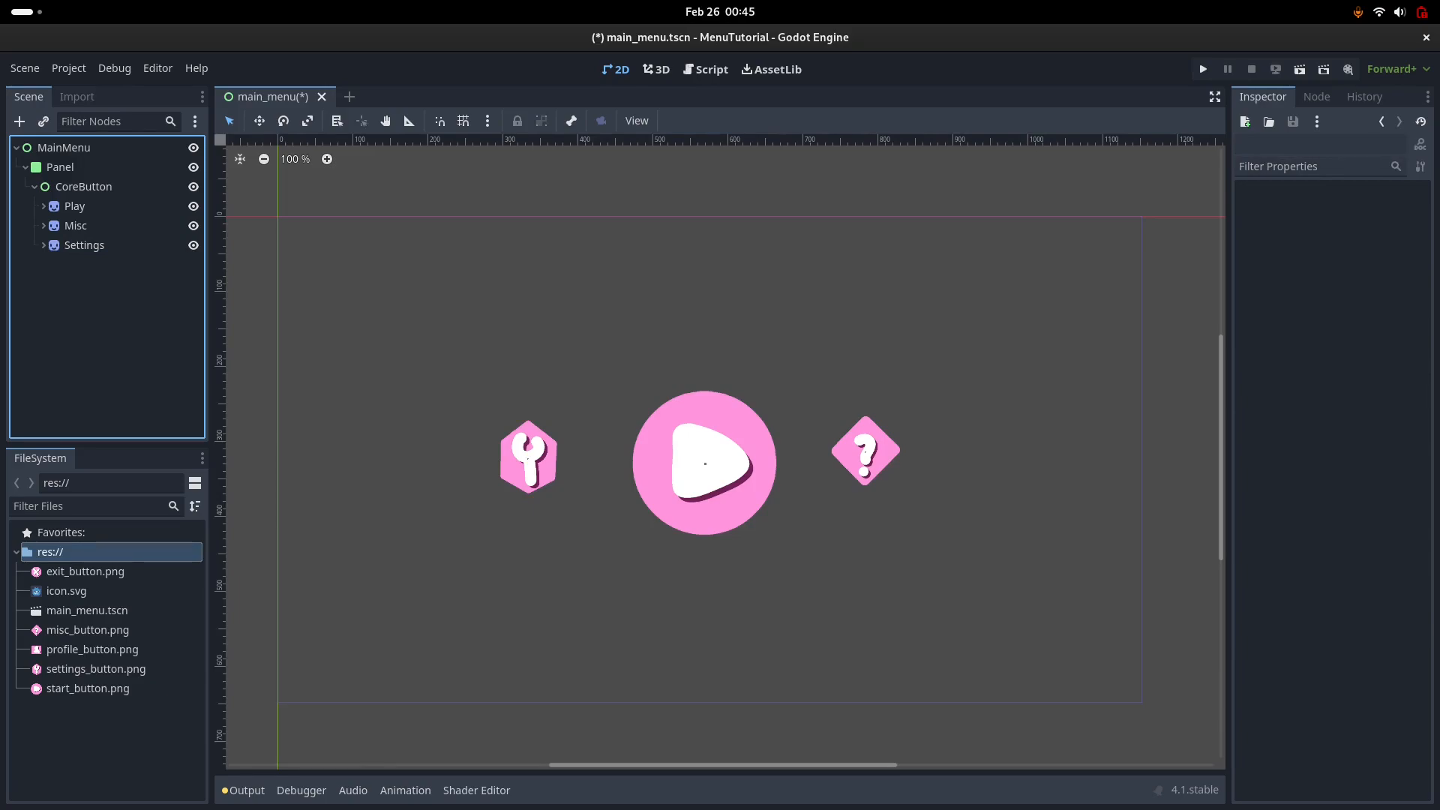
Step: Attach a new GDScript main_menu.gd with the default Node template to the MainMenu root node
{"action": "left_click", "coordinate": [277, 217]}
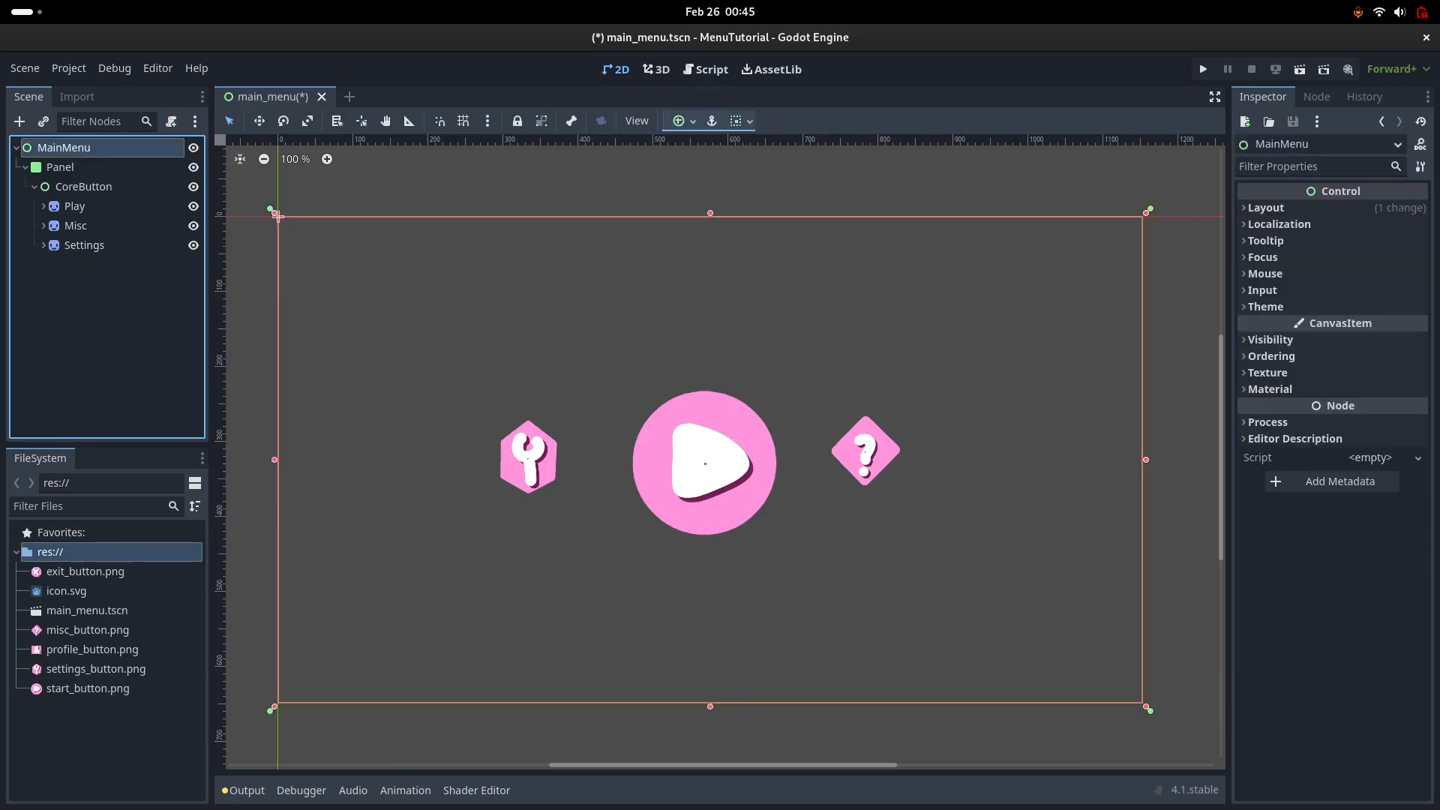
{"action": "left_click", "coordinate": [171, 121]}
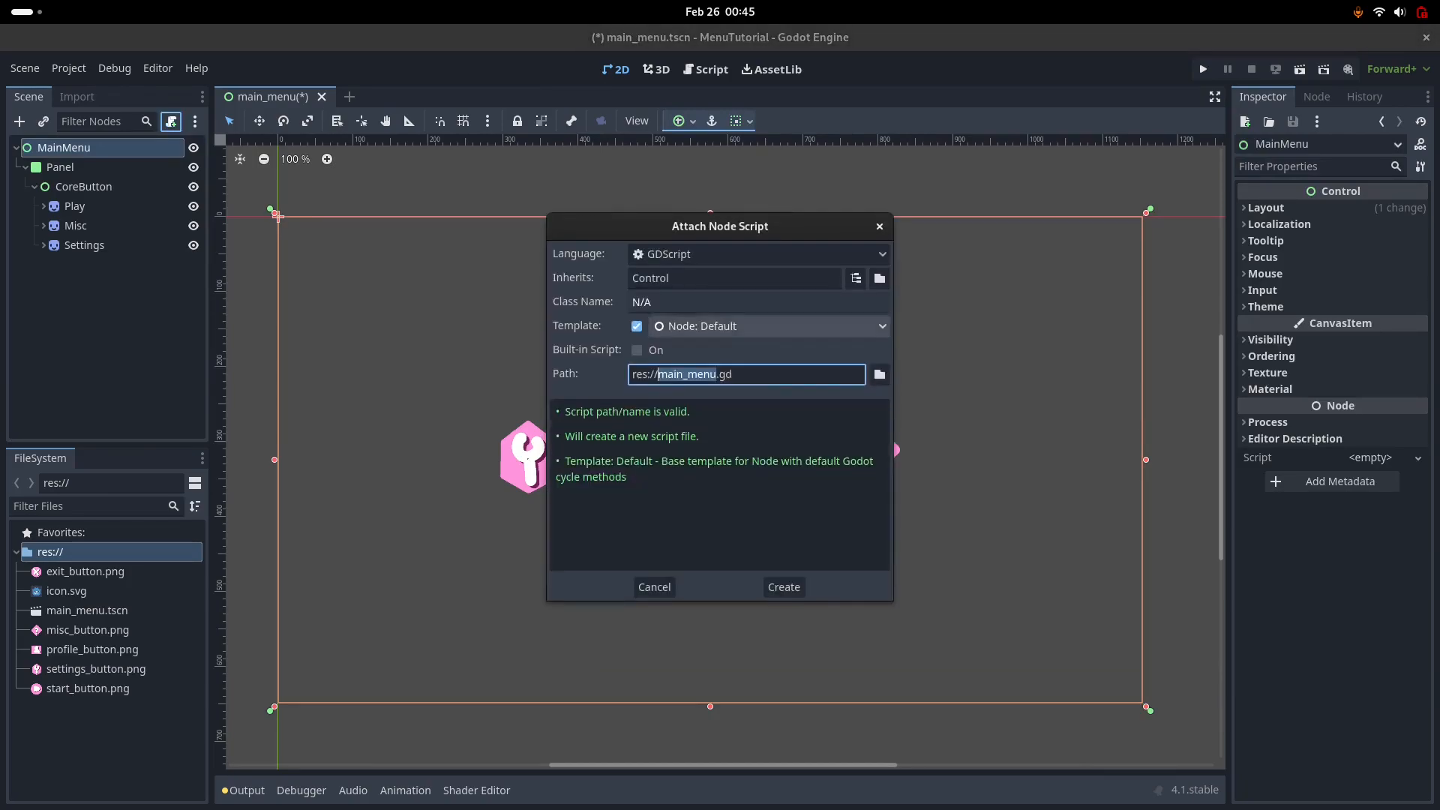
{"action": "key", "text": "Return"}
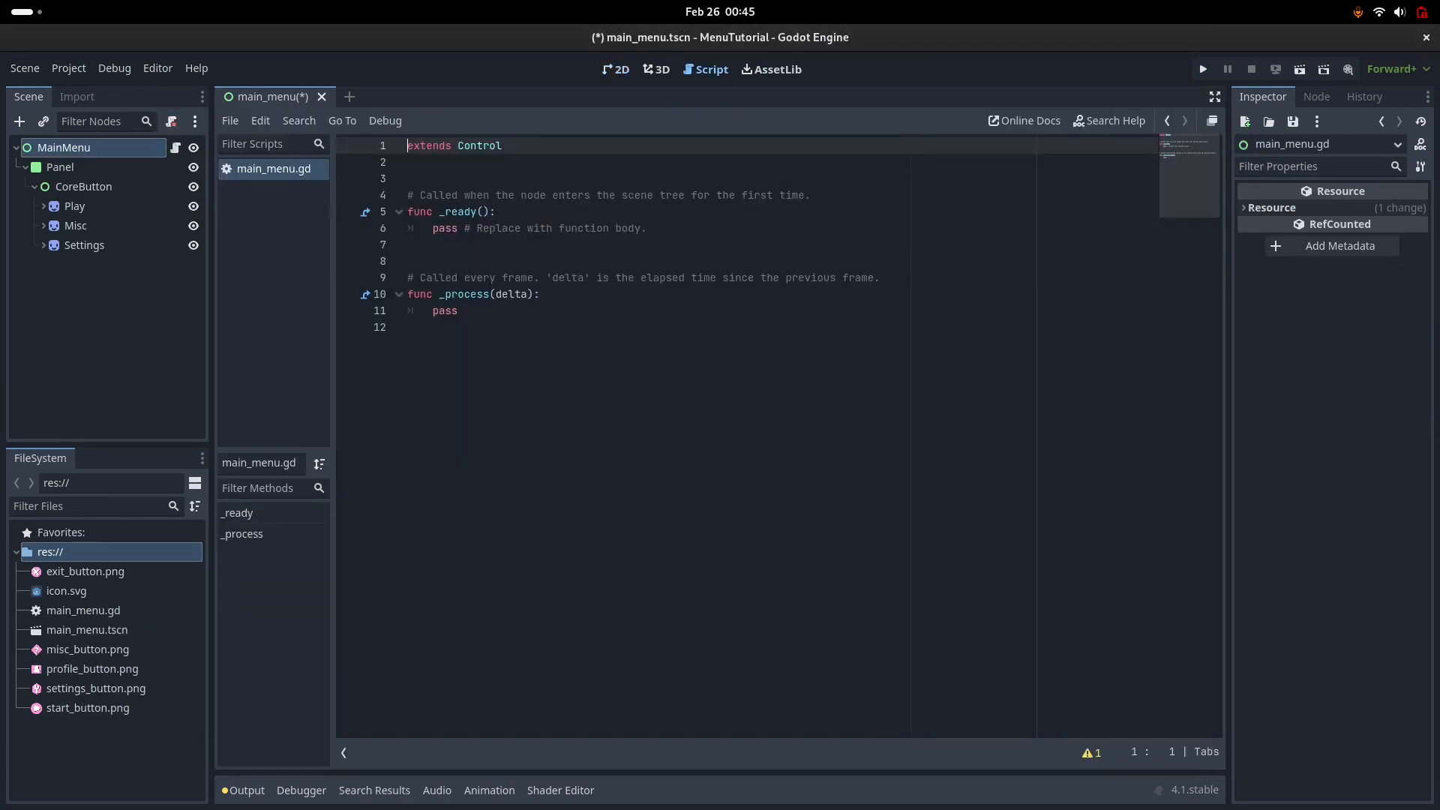
Step: Delete the _process function and its comment from main_menu.gd, and save the scene and script
{"action": "left_click", "coordinate": [407, 327]}
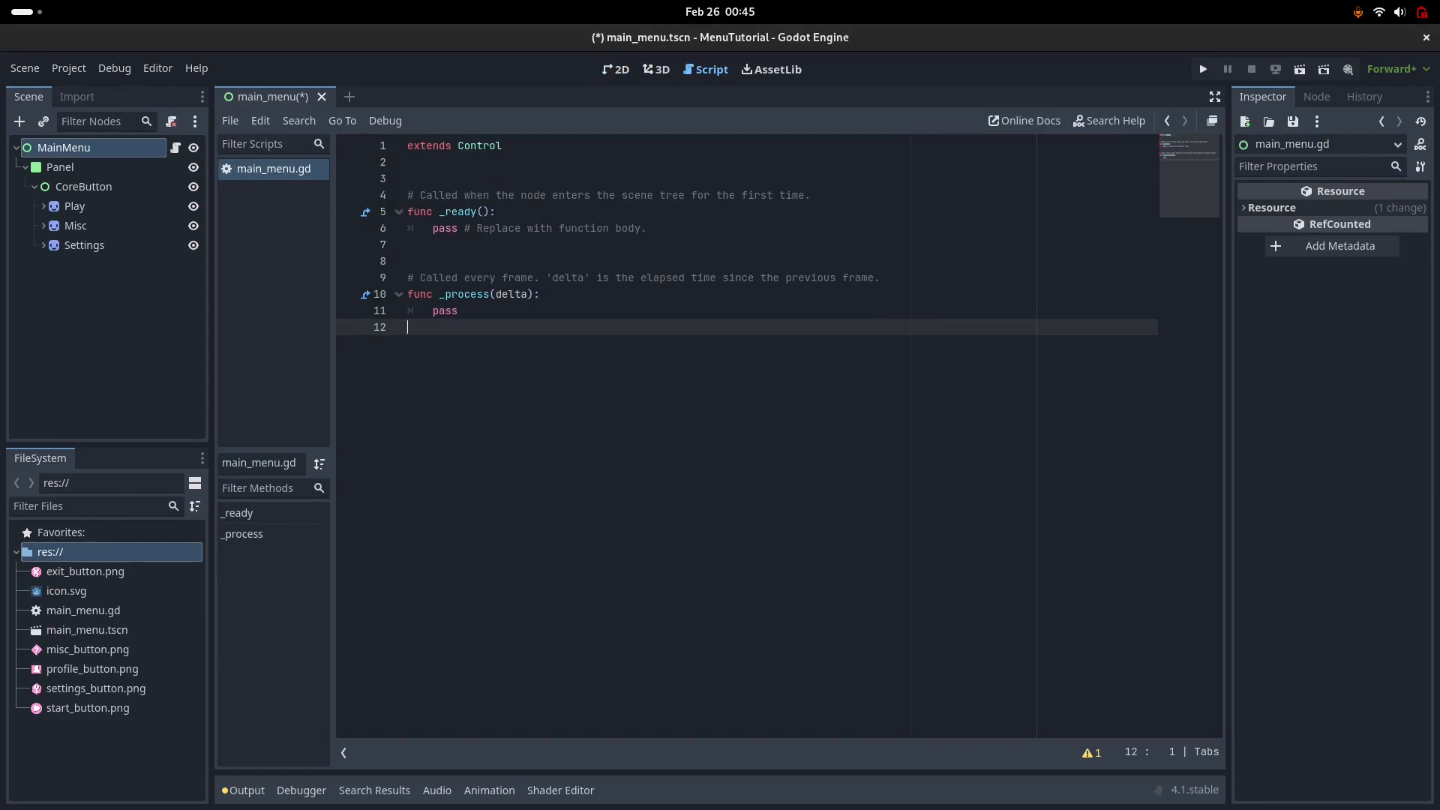
{"action": "left_click_drag", "start_coordinate": [407, 327], "coordinate": [409, 261]}
{"action": "key", "text": "BackSpace"}
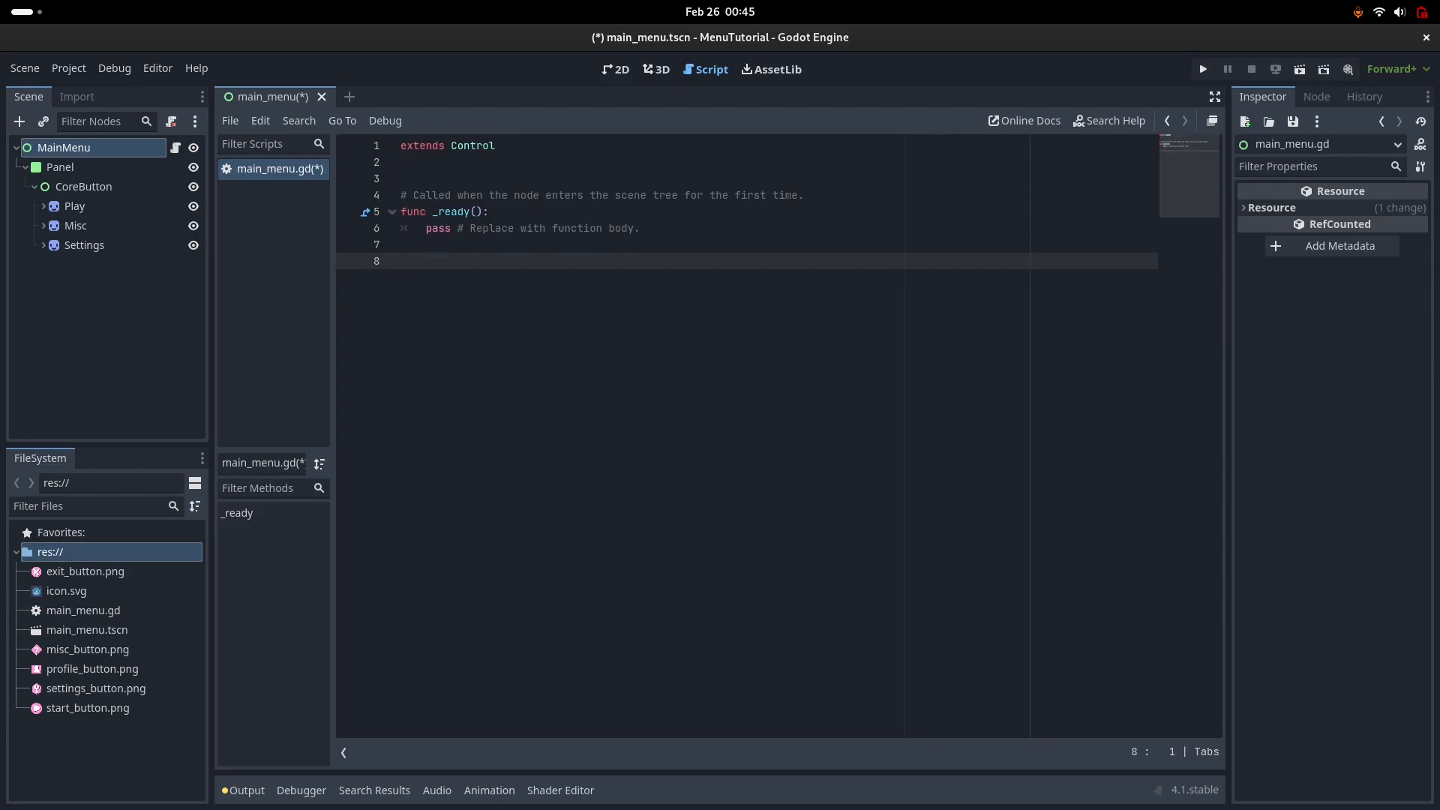
{"action": "left_click", "coordinate": [83, 186]}
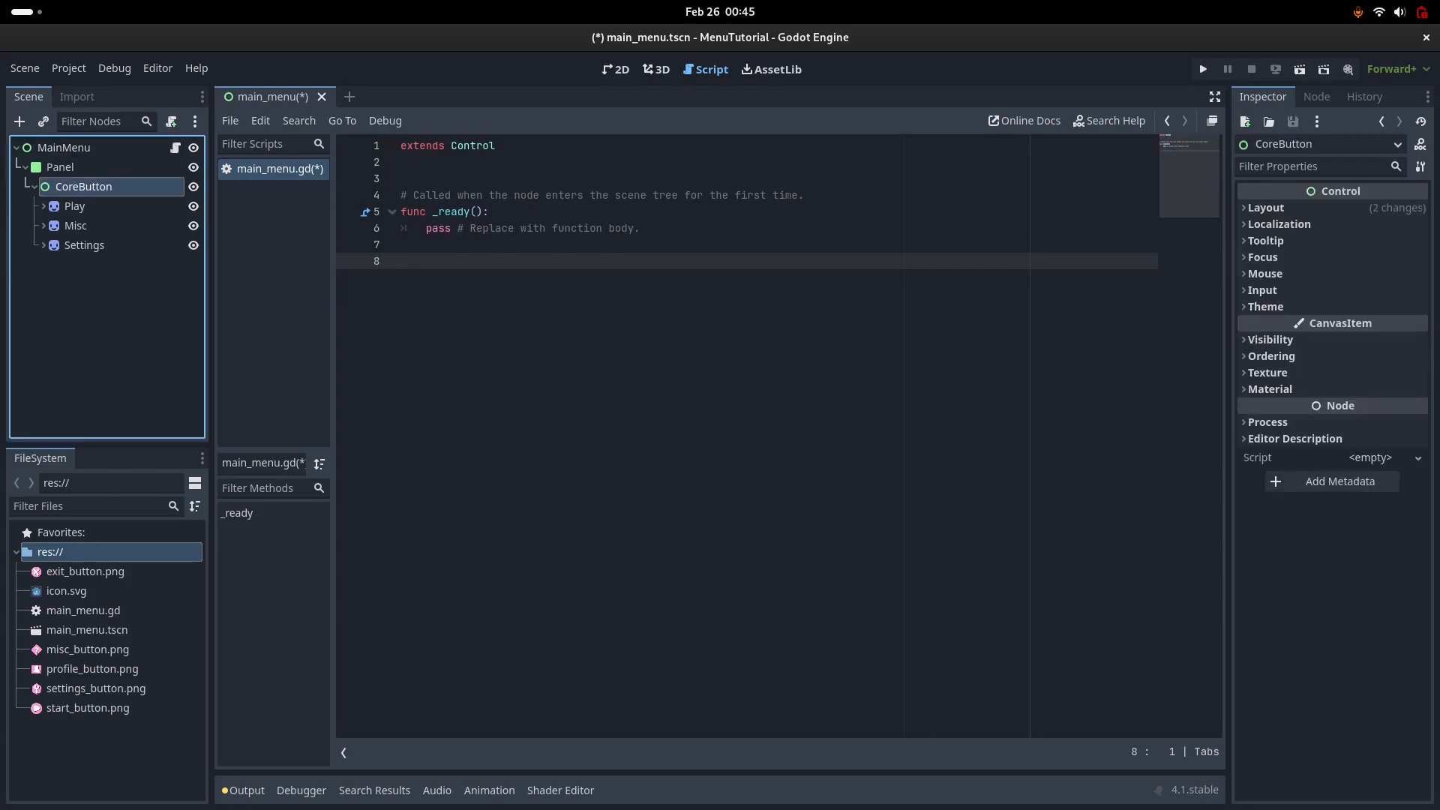
{"action": "key", "text": "ctrl+s"}
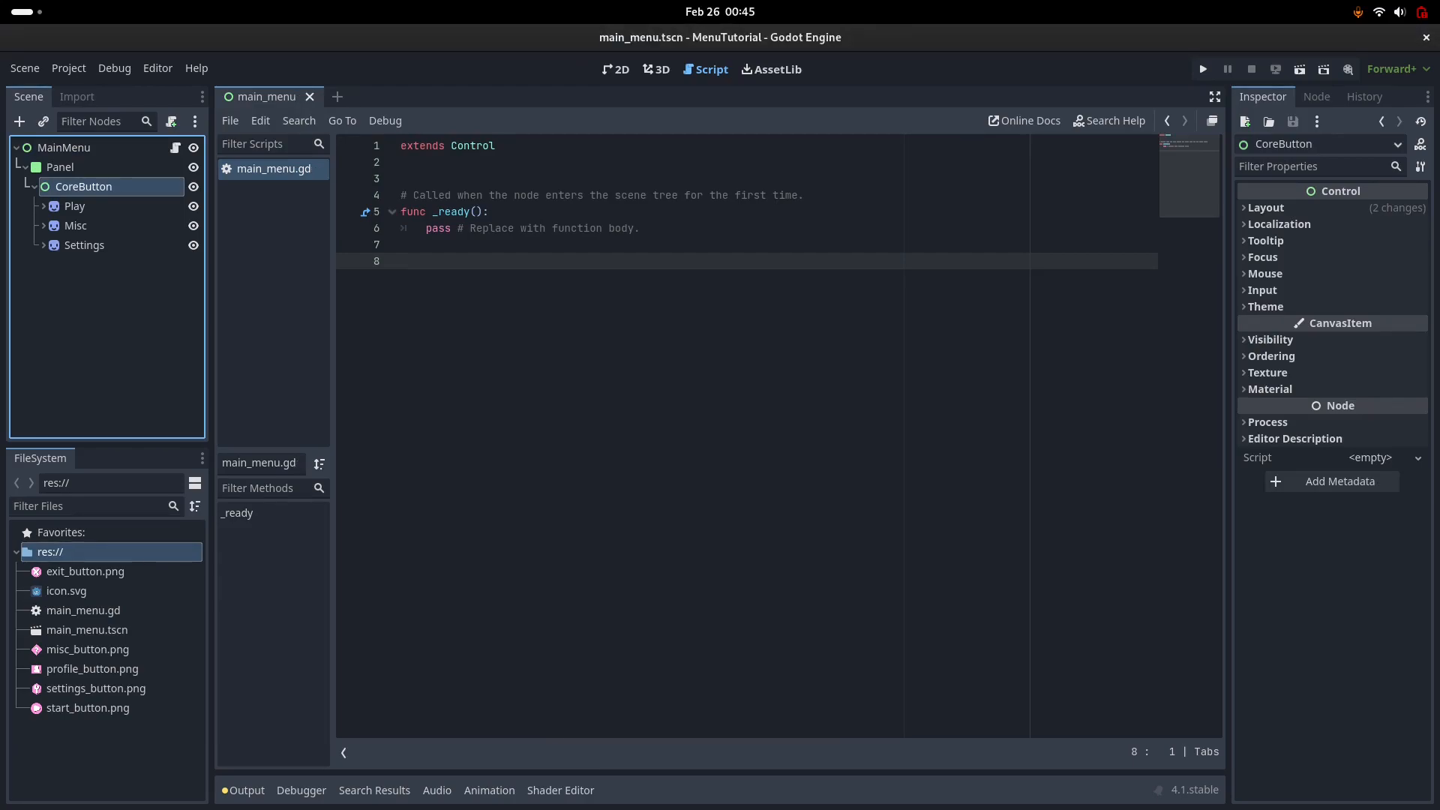
Step: In the 2D view, resize PlayButton under the Play sprite so it covers the whole round play image
{"action": "left_click", "coordinate": [616, 69]}
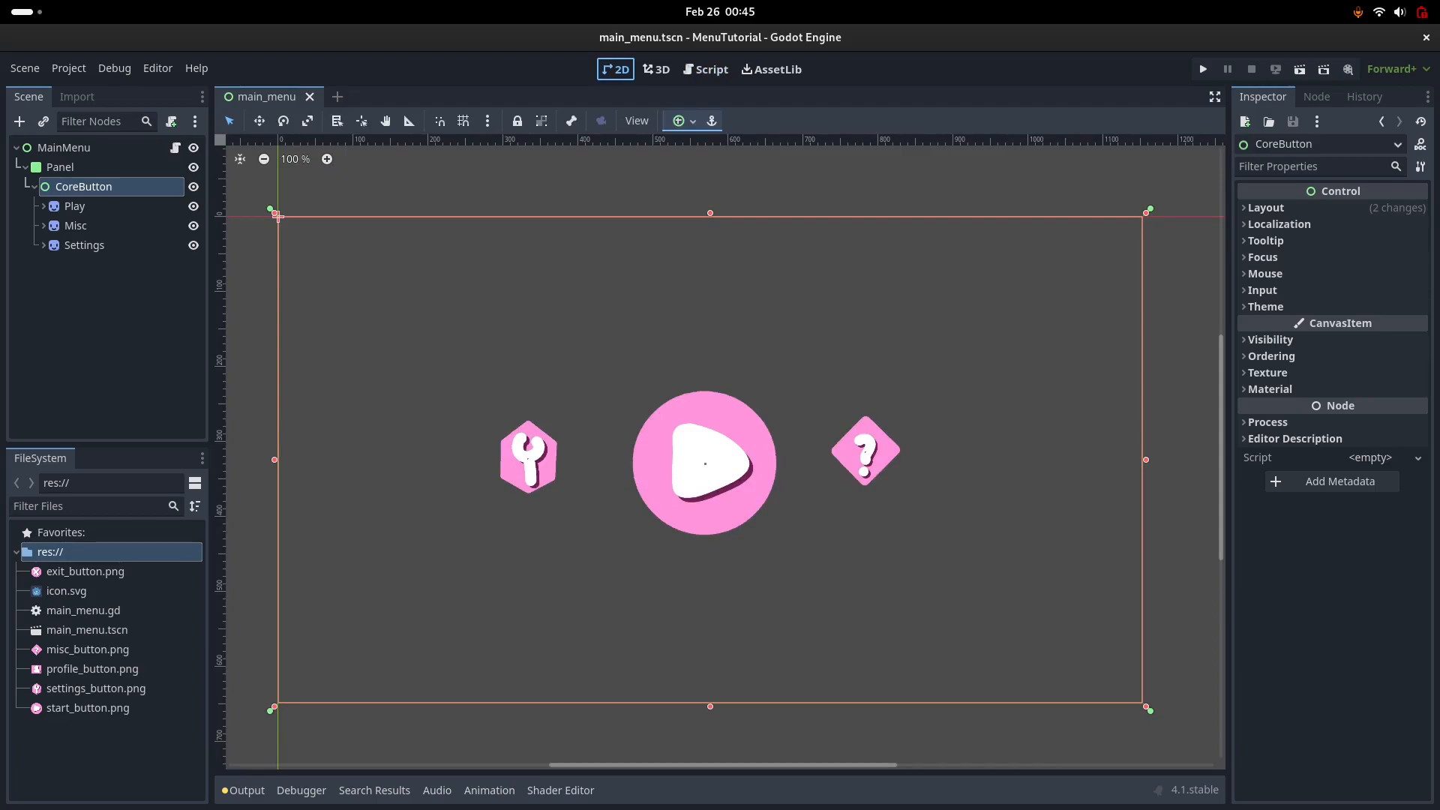
{"action": "left_click", "coordinate": [74, 205]}
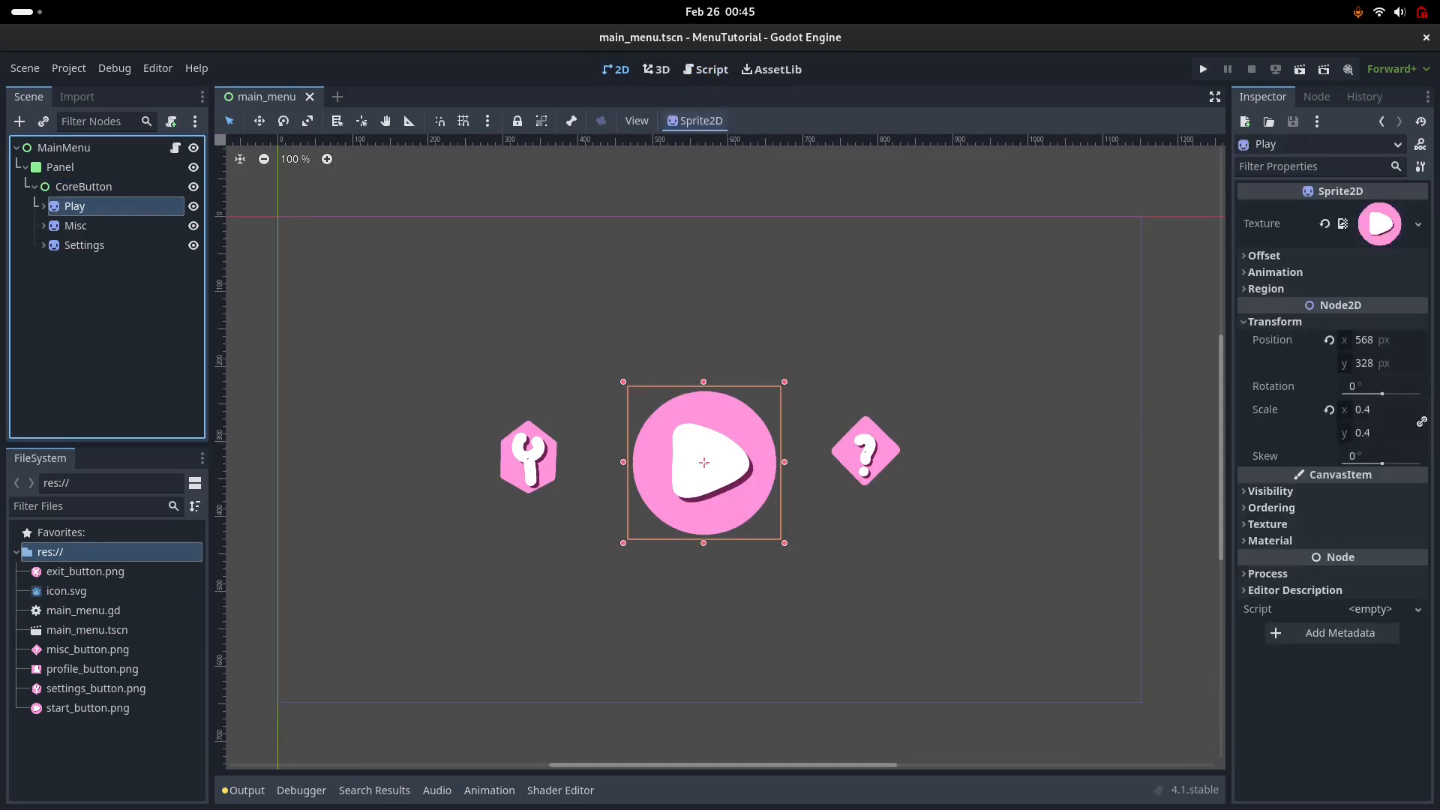
{"action": "key", "text": "Right"}
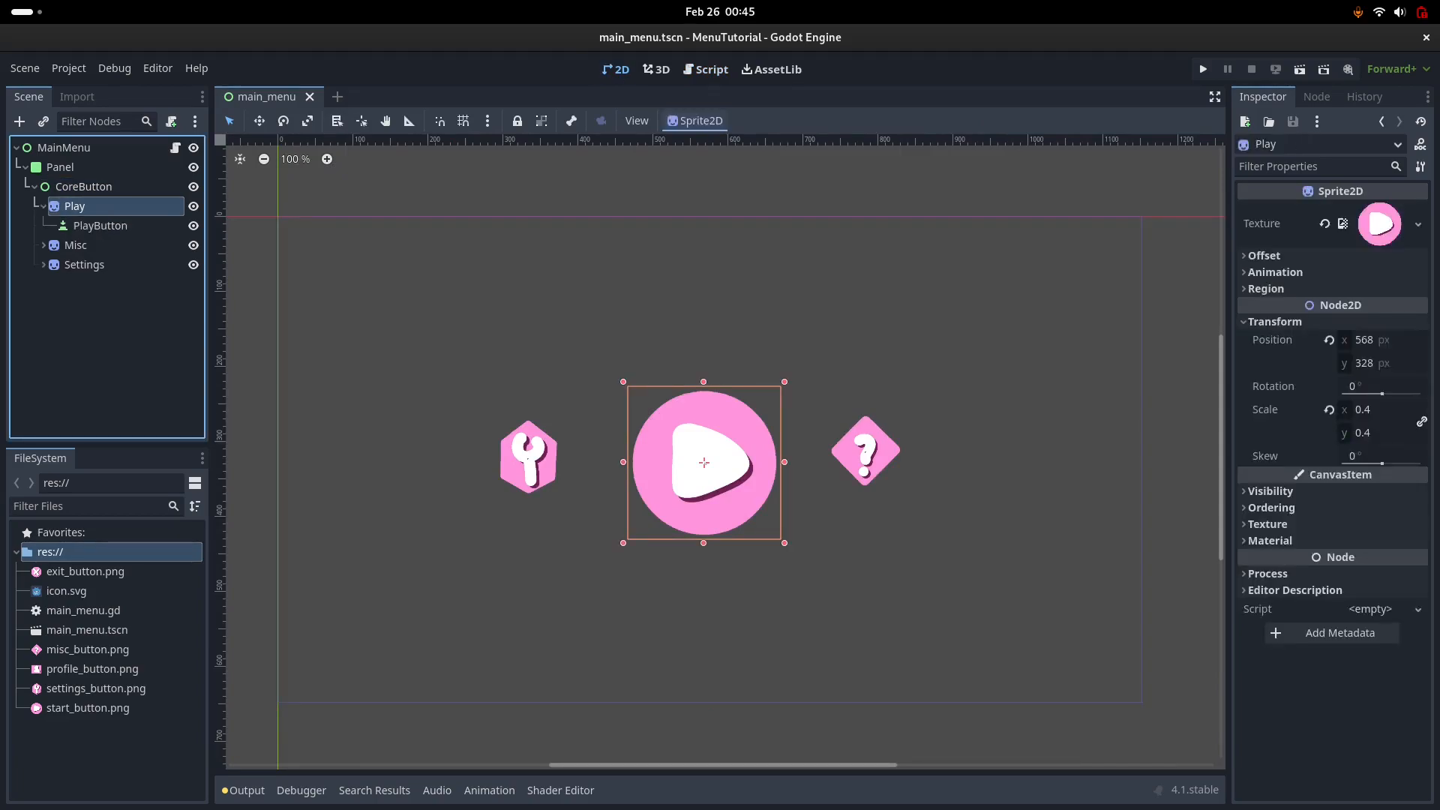
{"action": "left_click", "coordinate": [100, 225]}
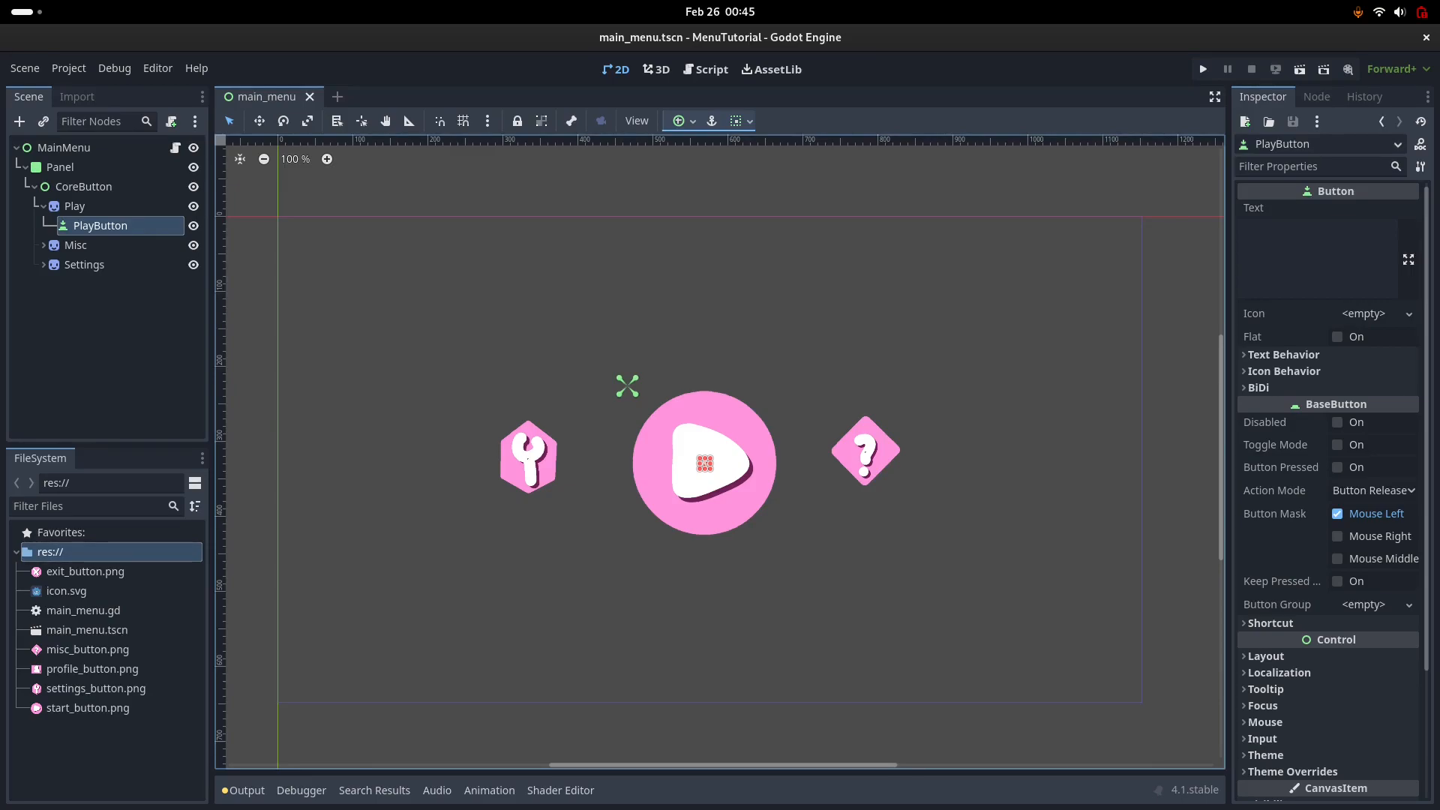
{"action": "left_click_drag", "start_coordinate": [709, 459], "coordinate": [659, 415]}
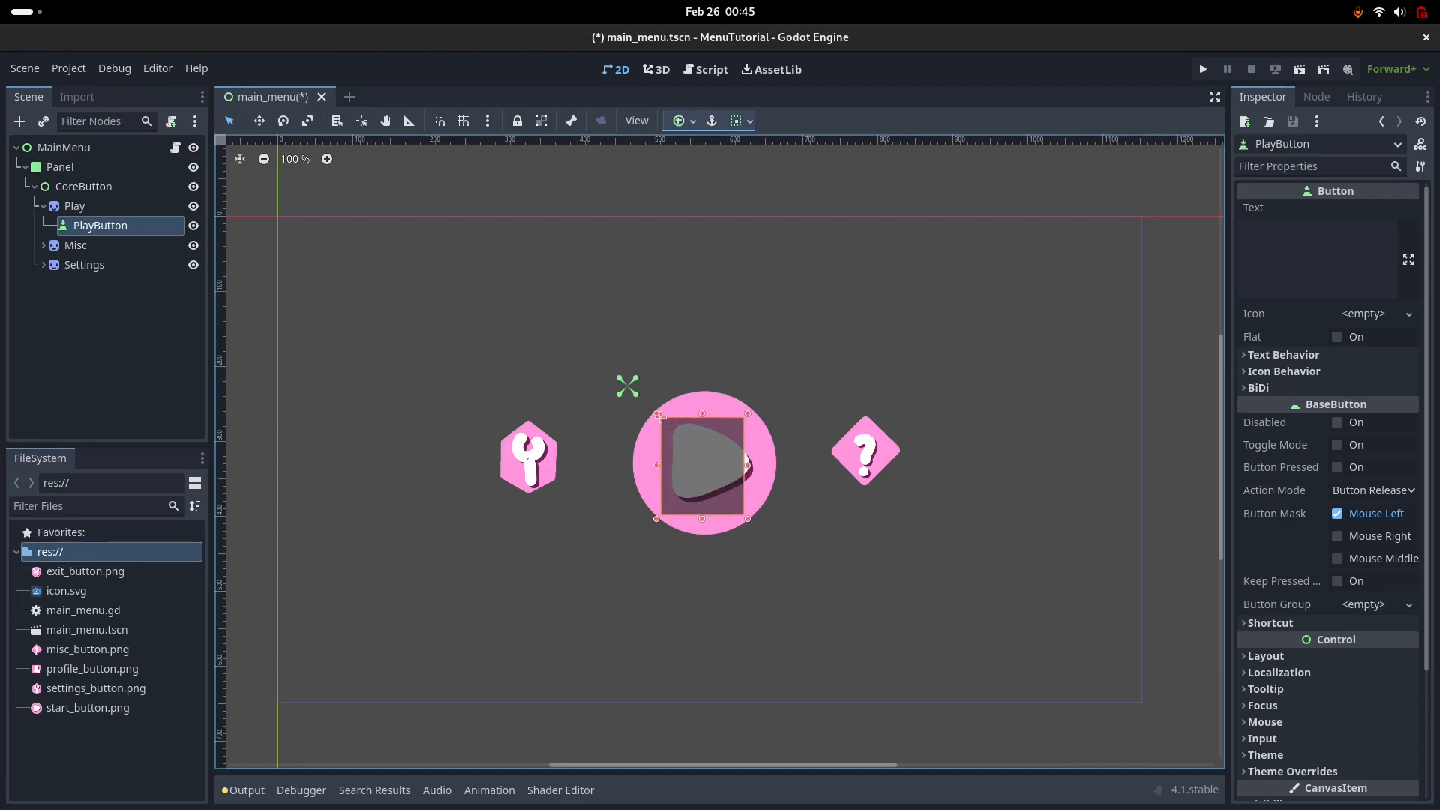
{"action": "left_click_drag", "start_coordinate": [748, 466], "coordinate": [786, 466]}
{"action": "left_click_drag", "start_coordinate": [660, 417], "coordinate": [623, 382]}
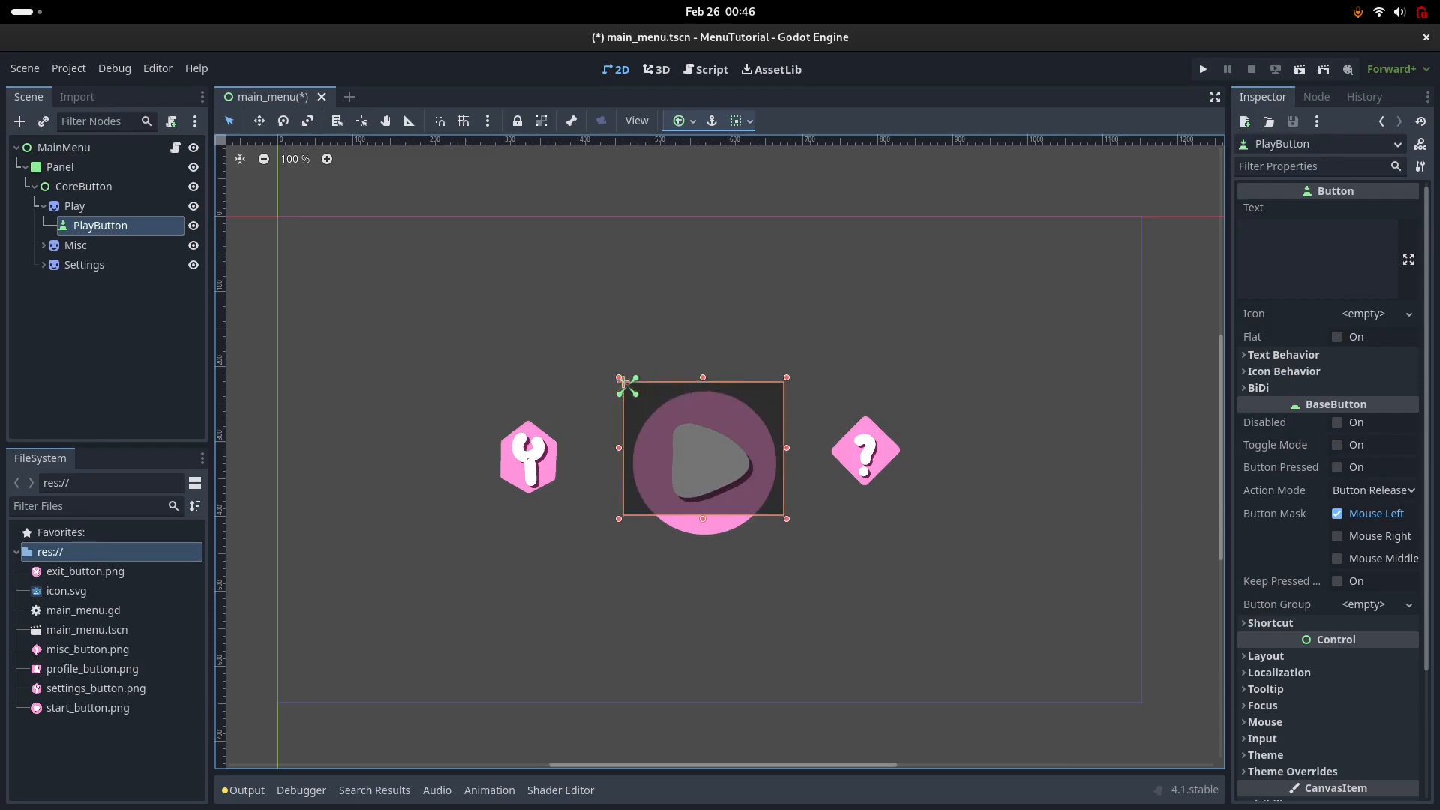
{"action": "left_click_drag", "start_coordinate": [703, 519], "coordinate": [703, 545]}
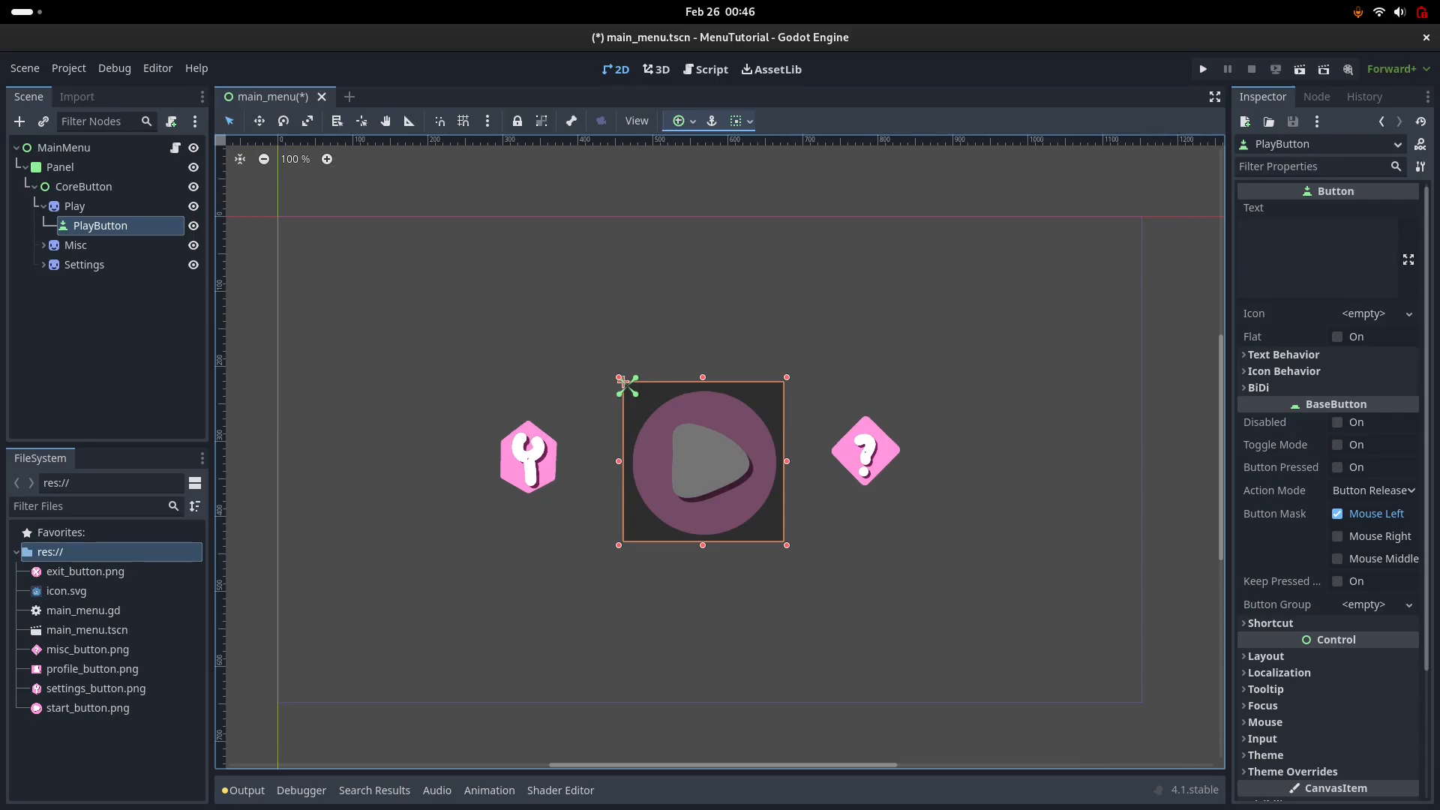
Step: Resize MiscButton under the Misc sprite so its rectangle encloses the whole question-mark diamond
{"action": "left_click", "coordinate": [865, 451]}
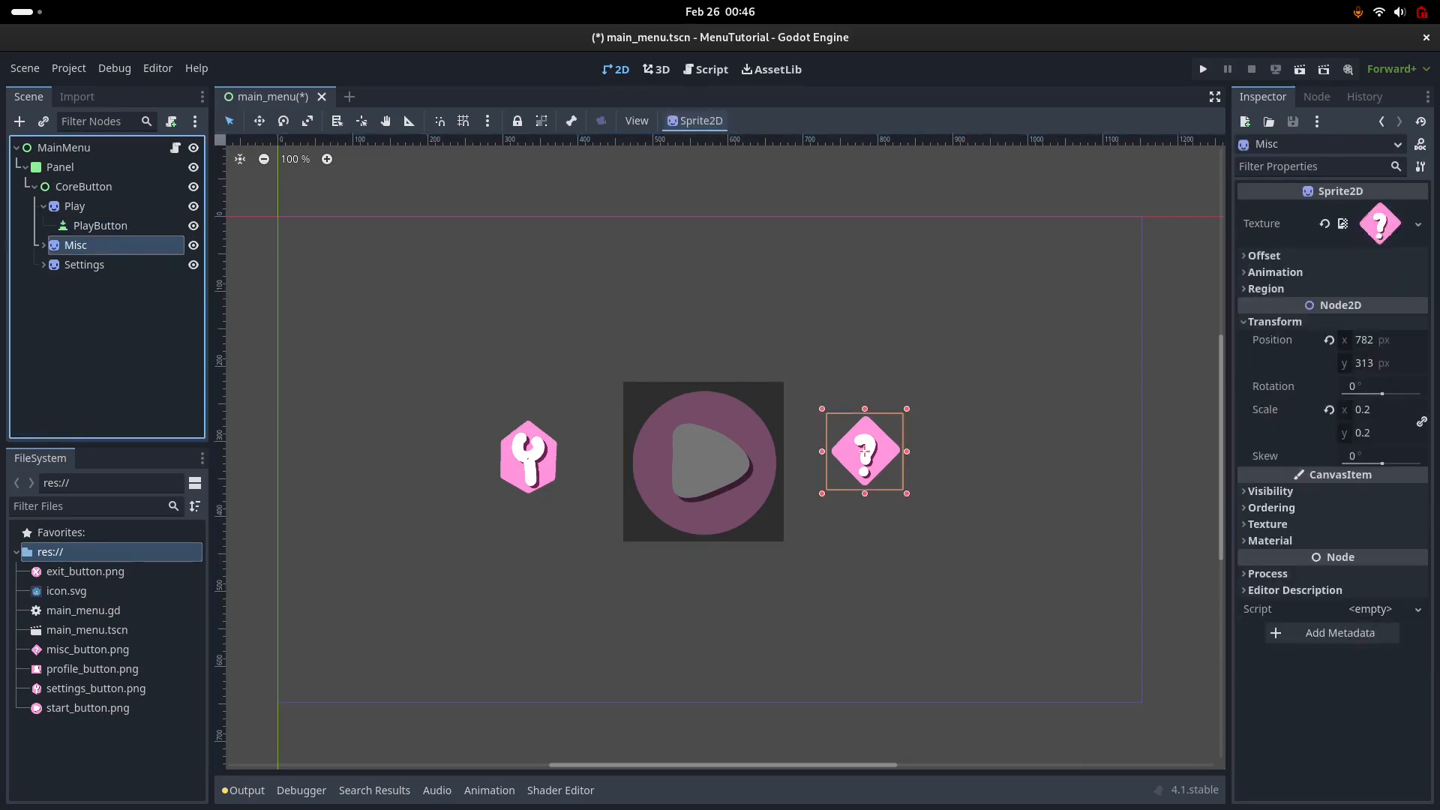
{"action": "key", "text": "f"}
{"action": "key", "text": "Right"}
{"action": "key", "text": "Down"}
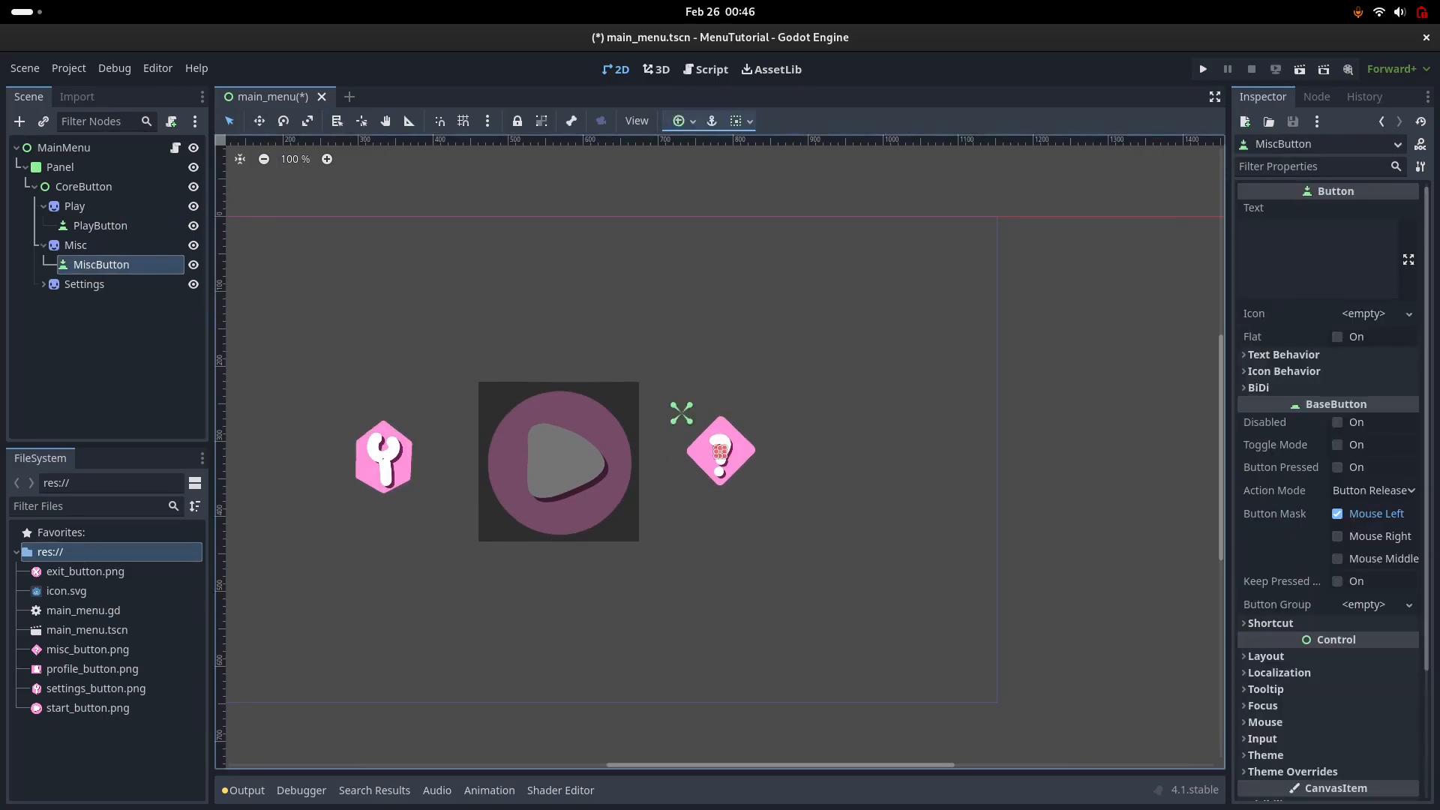
{"action": "left_click_drag", "start_coordinate": [720, 459], "coordinate": [772, 503]}
{"action": "left_click_drag", "start_coordinate": [718, 448], "coordinate": [675, 399]}
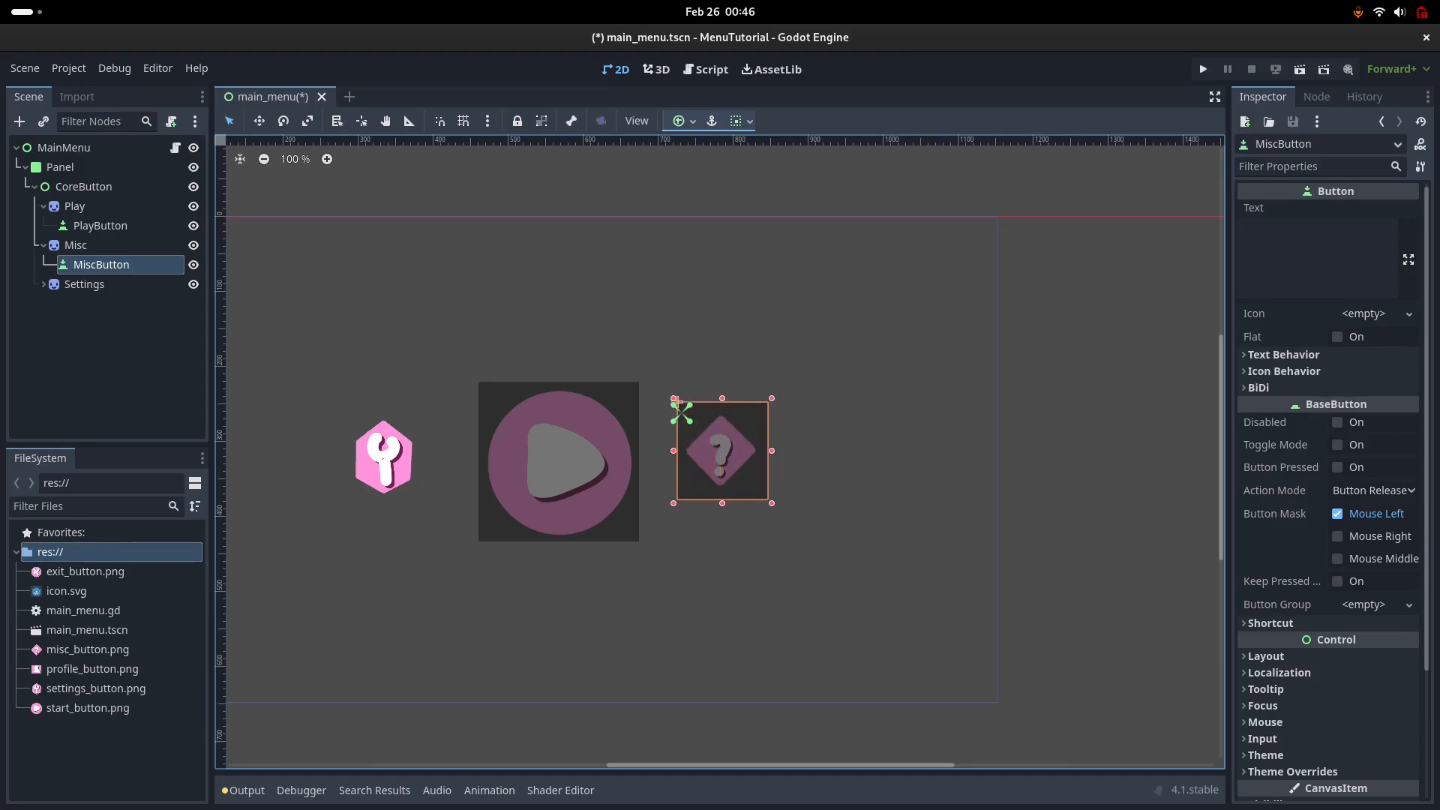
Step: Resize SettingsButton under the Settings sprite so its rectangle encloses the whole wrench hexagon
{"action": "left_click", "coordinate": [43, 285]}
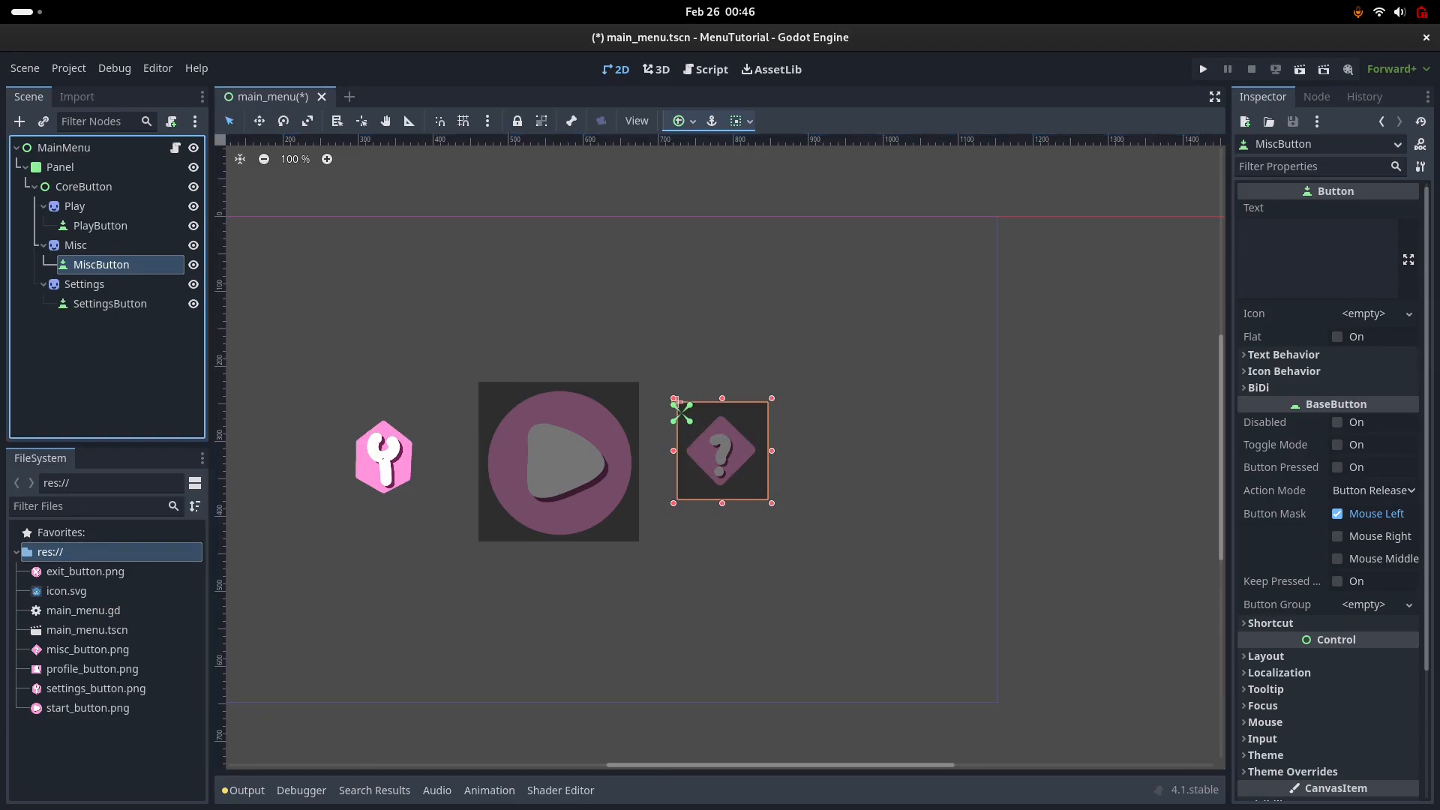
{"action": "left_click", "coordinate": [110, 304]}
{"action": "left_click", "coordinate": [382, 458]}
{"action": "left_click_drag", "start_coordinate": [383, 458], "coordinate": [339, 399]}
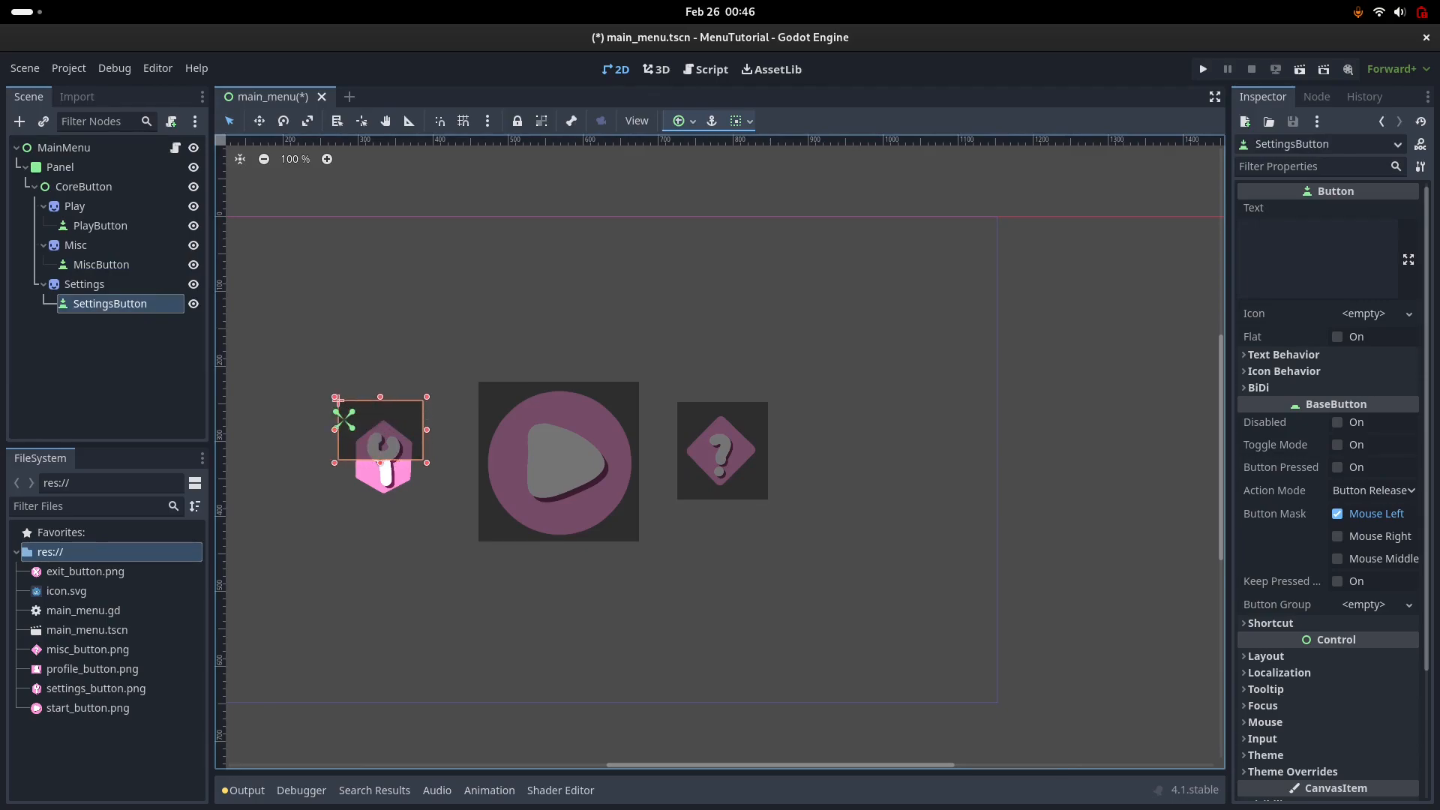
{"action": "left_click_drag", "start_coordinate": [380, 462], "coordinate": [380, 511]}
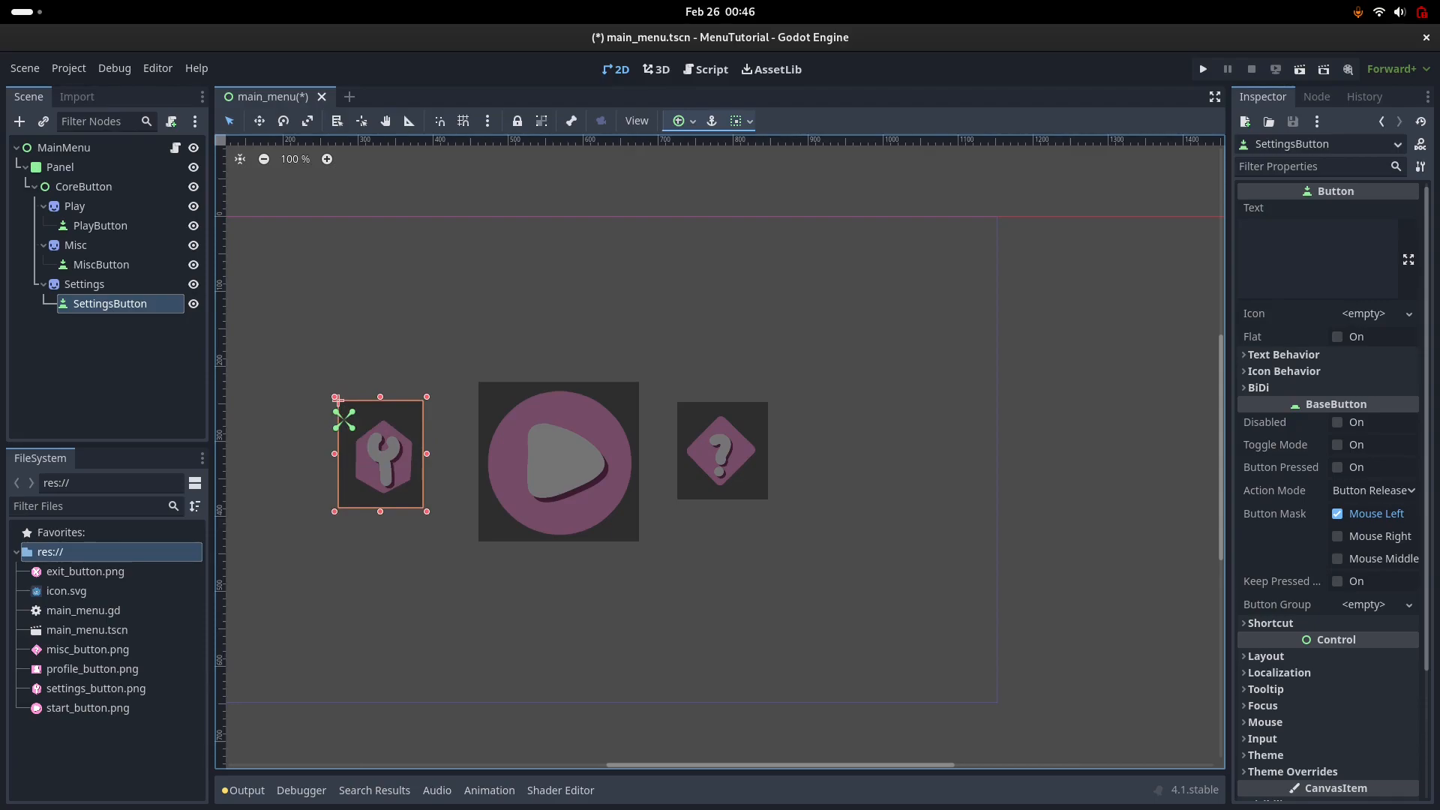
Step: Turn on the Flat property for SettingsButton, MiscButton and PlayButton, and save the scene
{"action": "left_click", "coordinate": [1337, 337]}
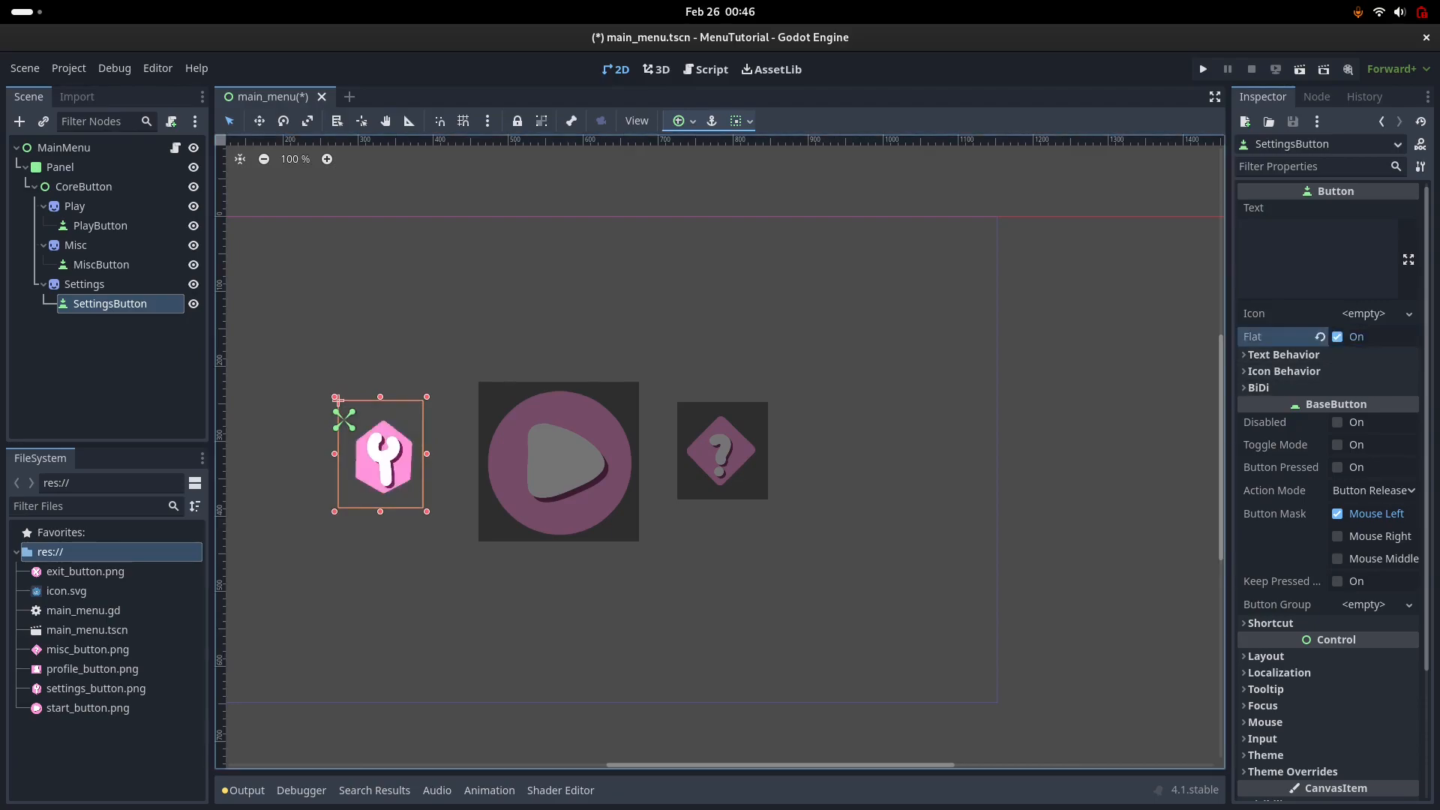
{"action": "left_click", "coordinate": [679, 405]}
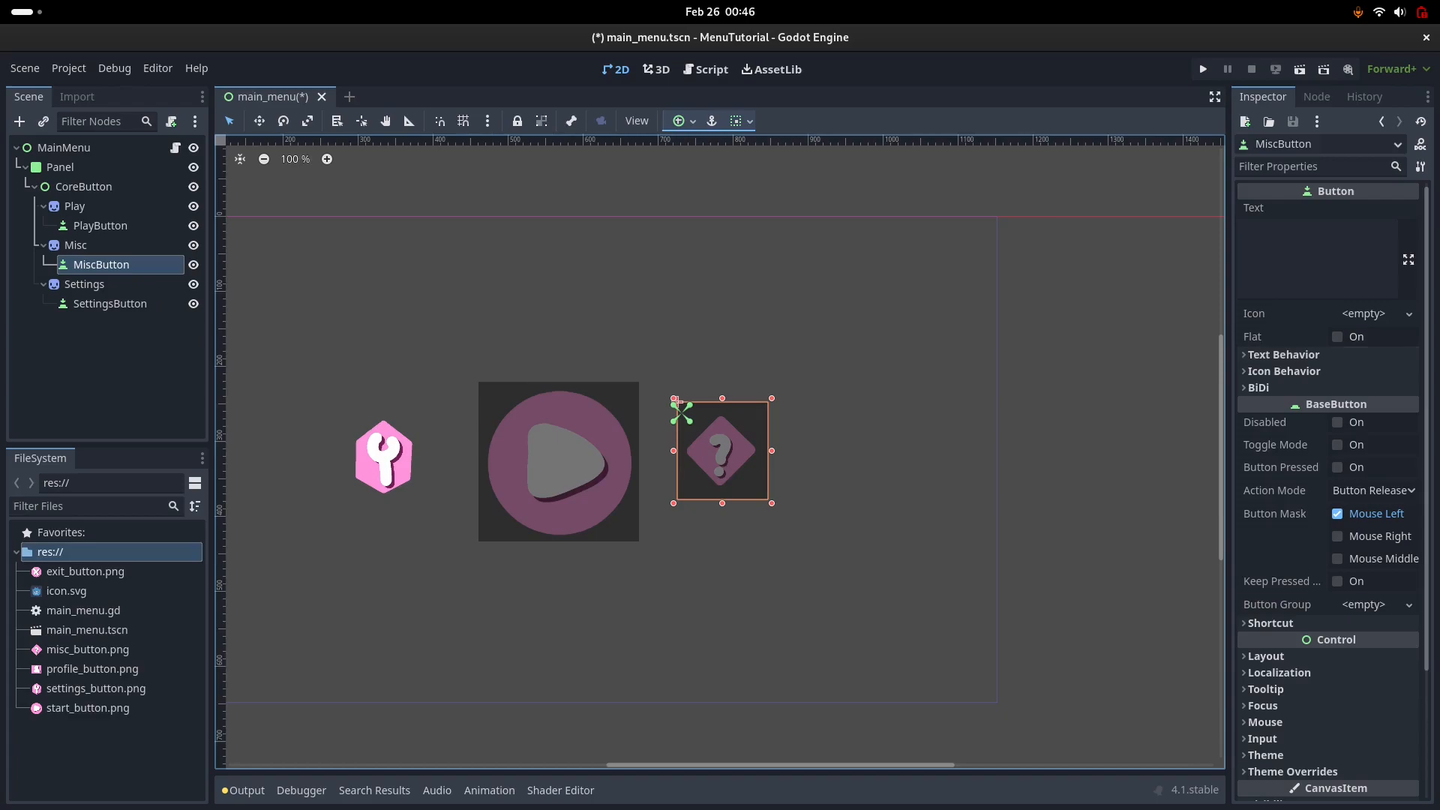
{"action": "key", "text": "space"}
{"action": "left_click", "coordinate": [479, 383]}
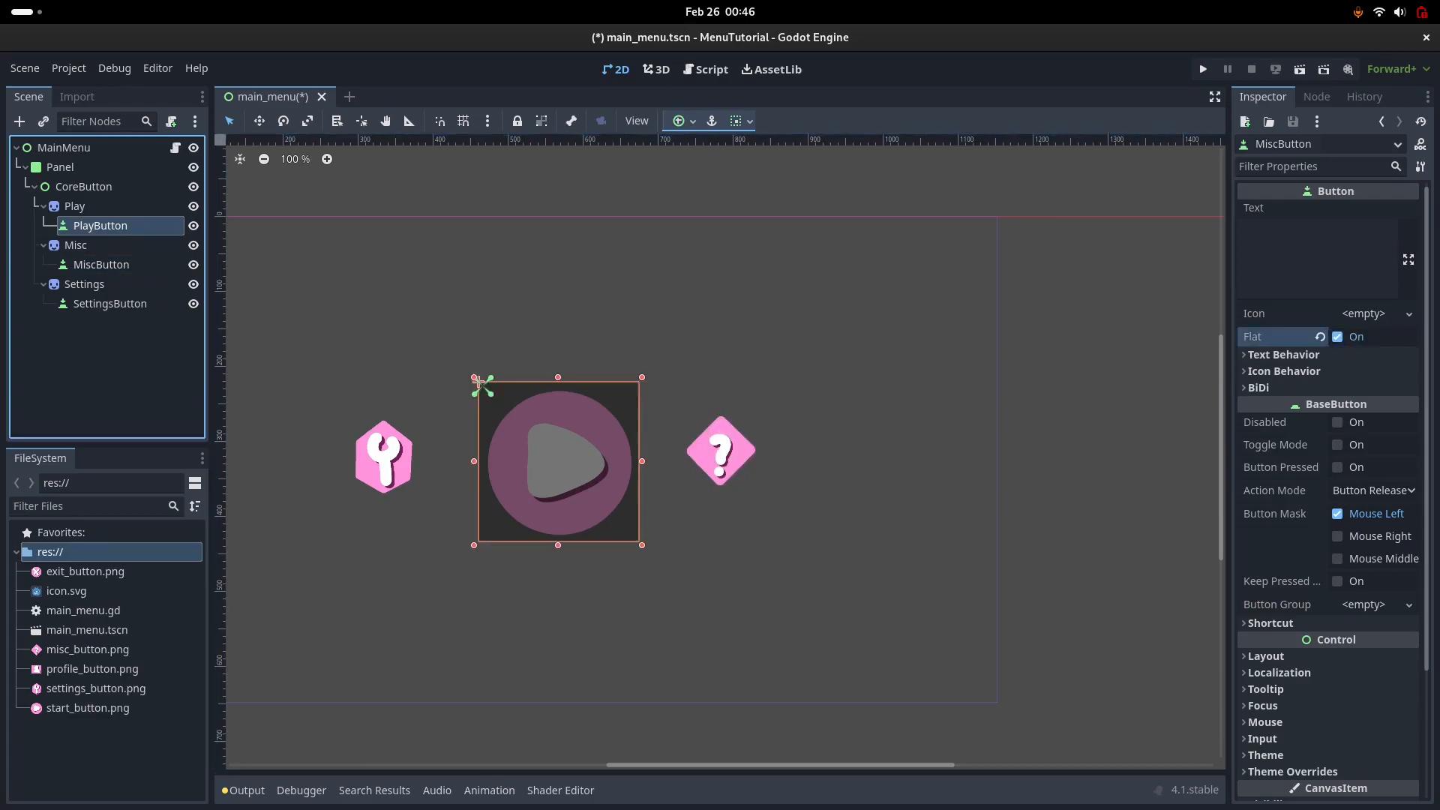
{"action": "key", "text": "space"}
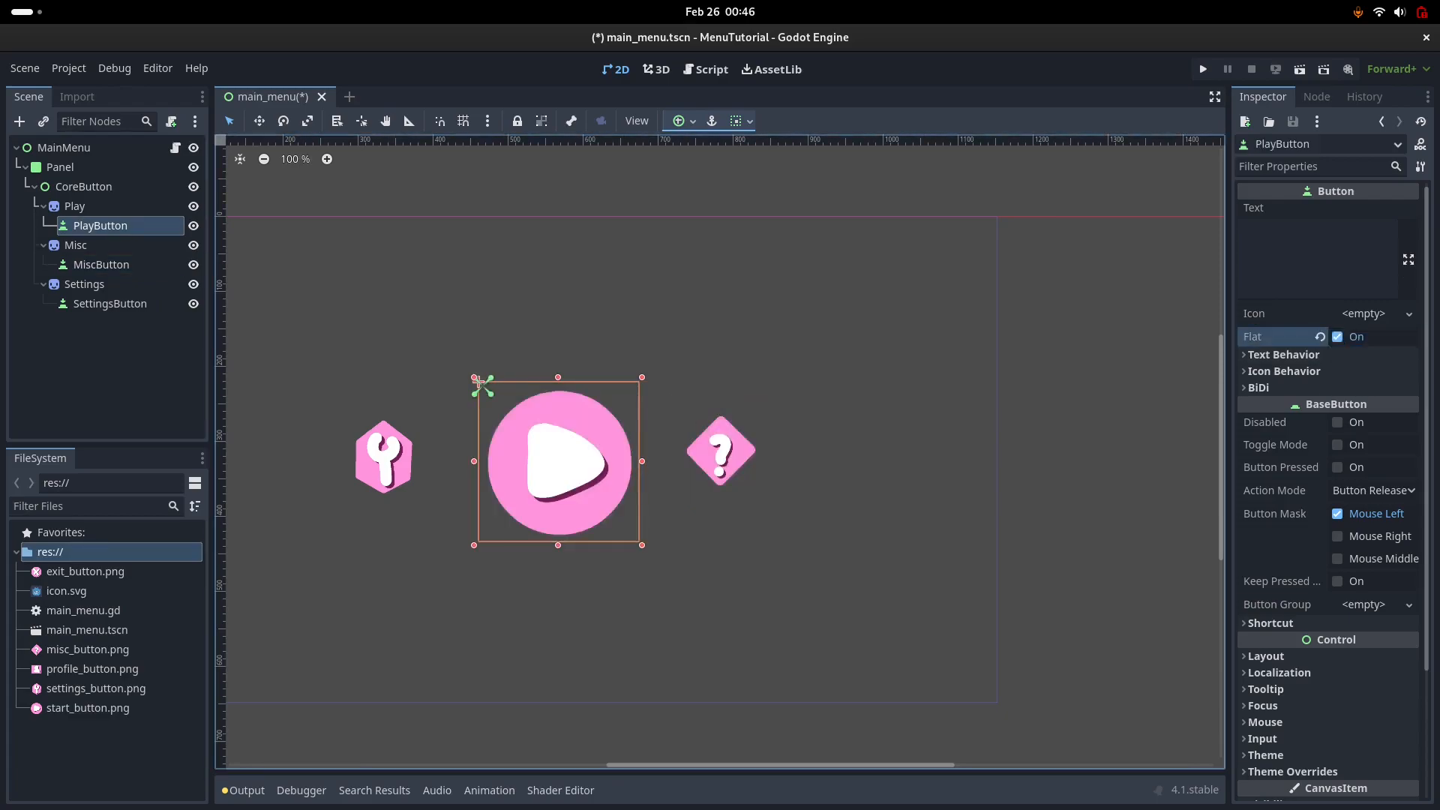
{"action": "key", "text": "ctrl+s"}
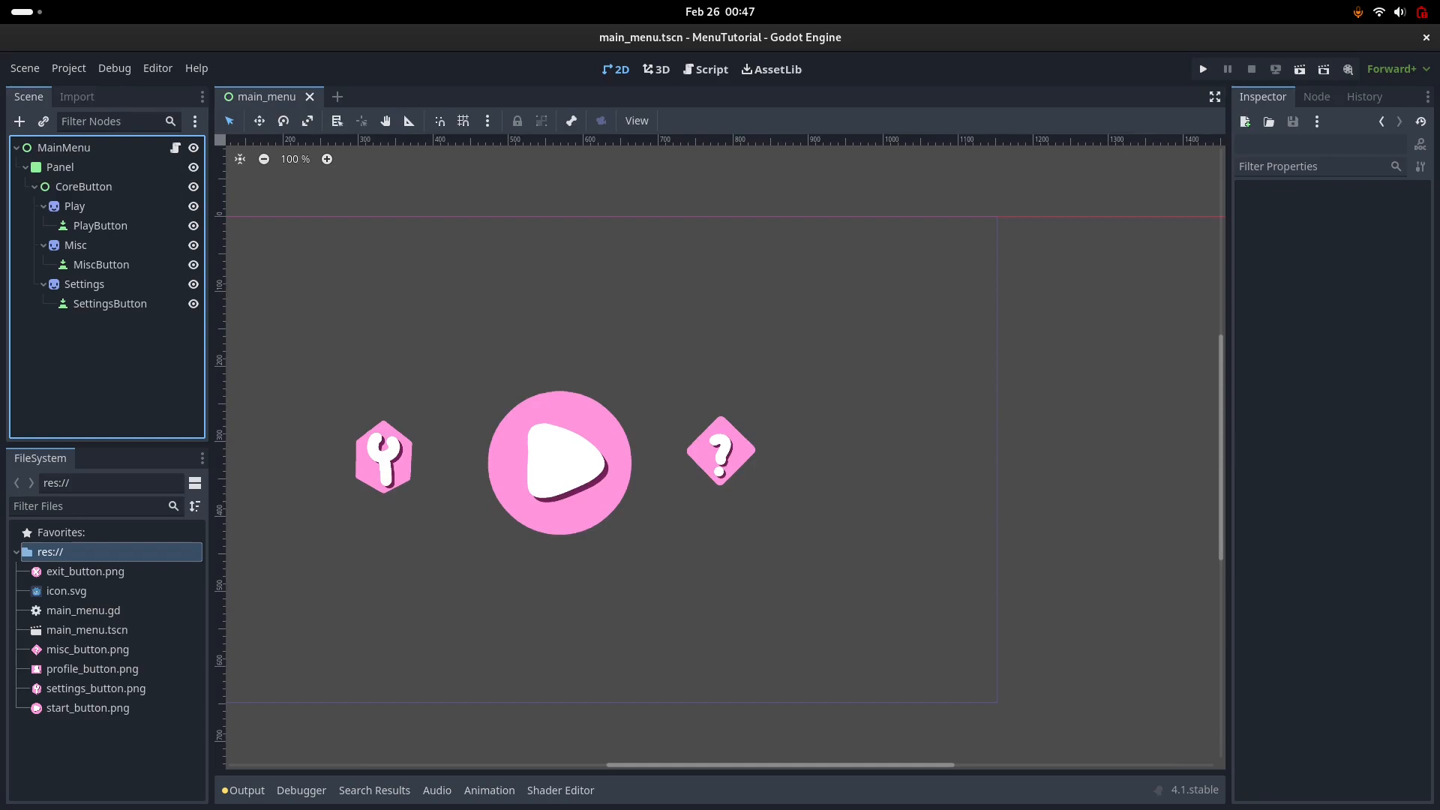
Step: Run the project with the current scene set as the main scene, and stop the running game
{"action": "key", "text": "F5"}
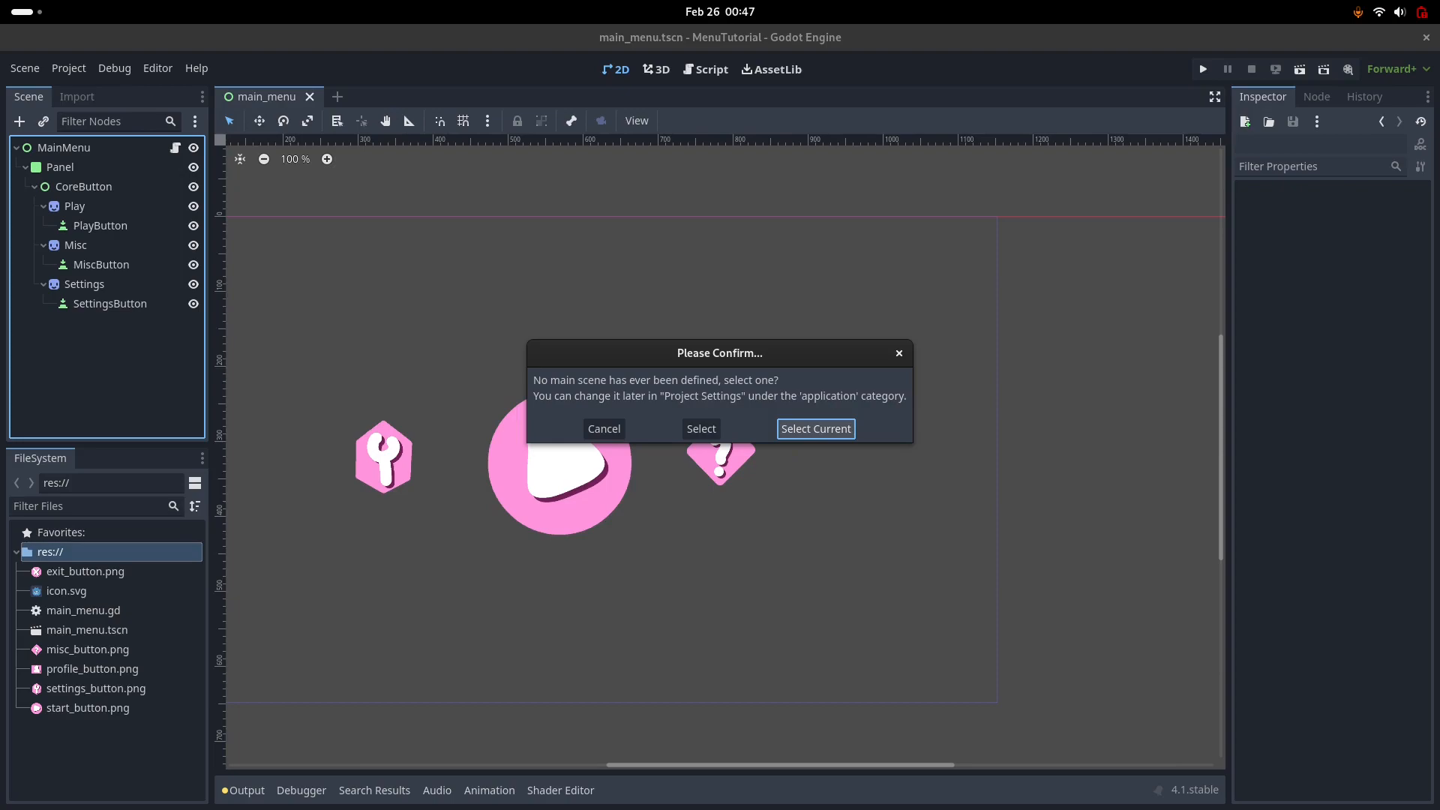
{"action": "key", "text": "Return"}
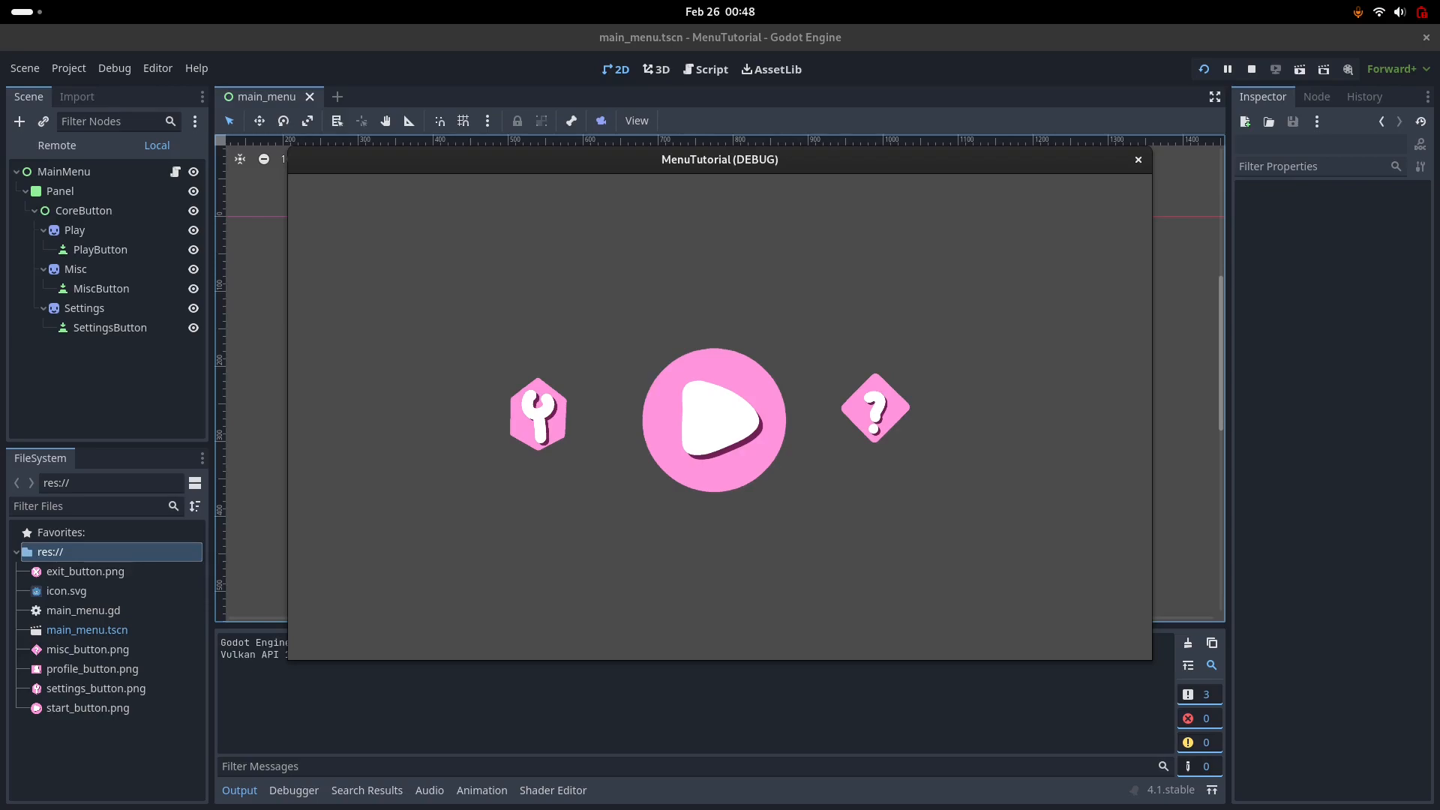
{"action": "key", "text": "F8"}
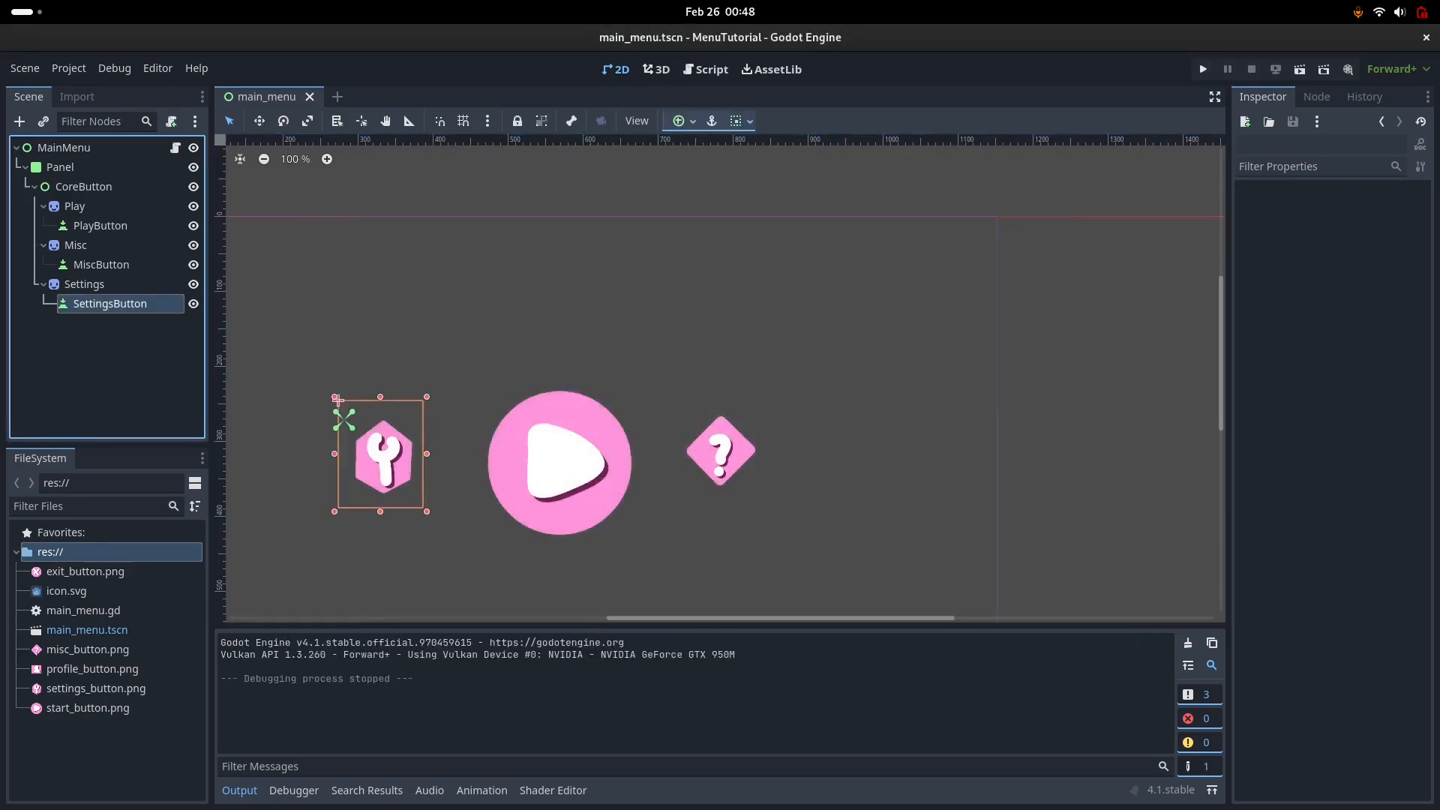
{"action": "left_click", "coordinate": [101, 264]}
{"action": "left_click", "coordinate": [100, 225]}
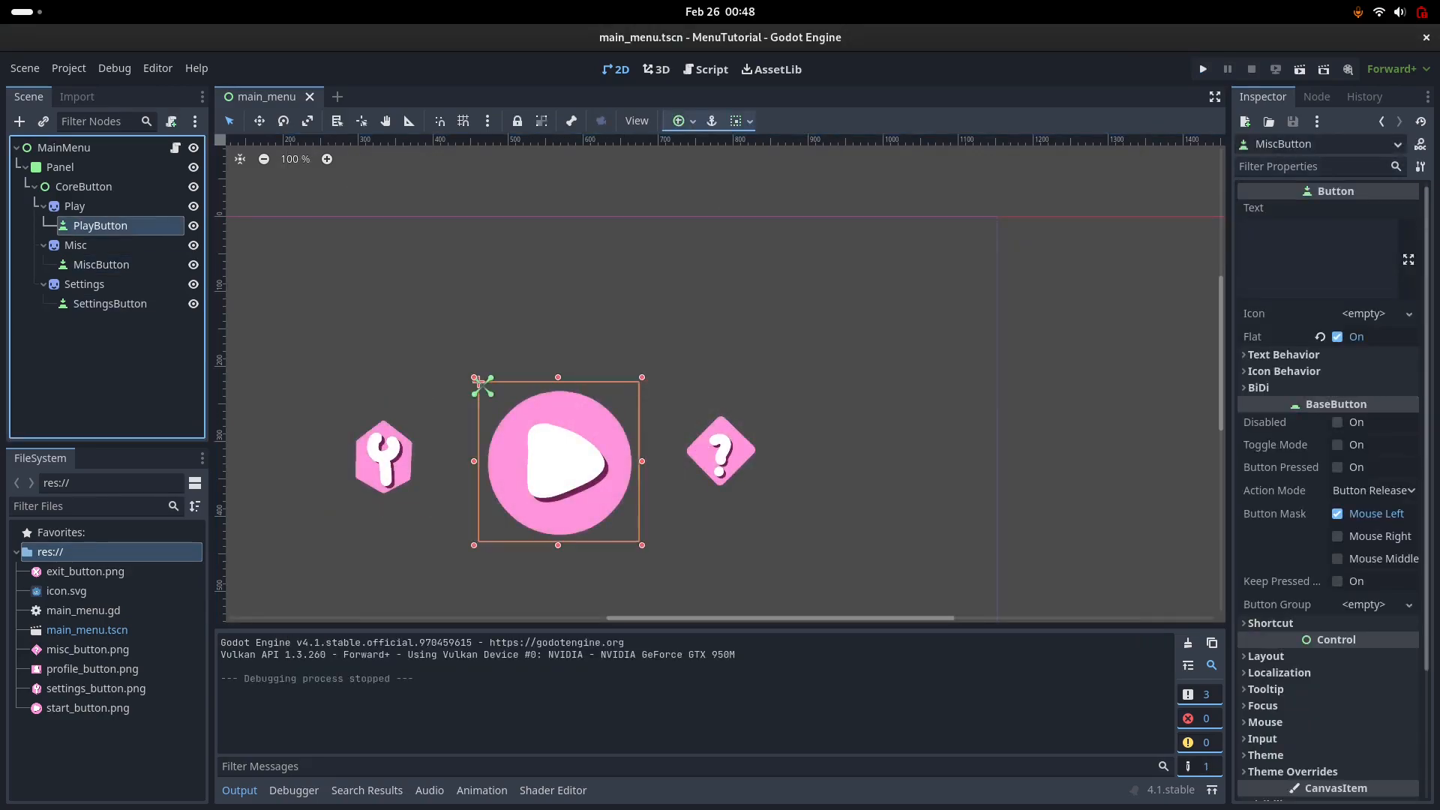
{"action": "left_click", "coordinate": [74, 206]}
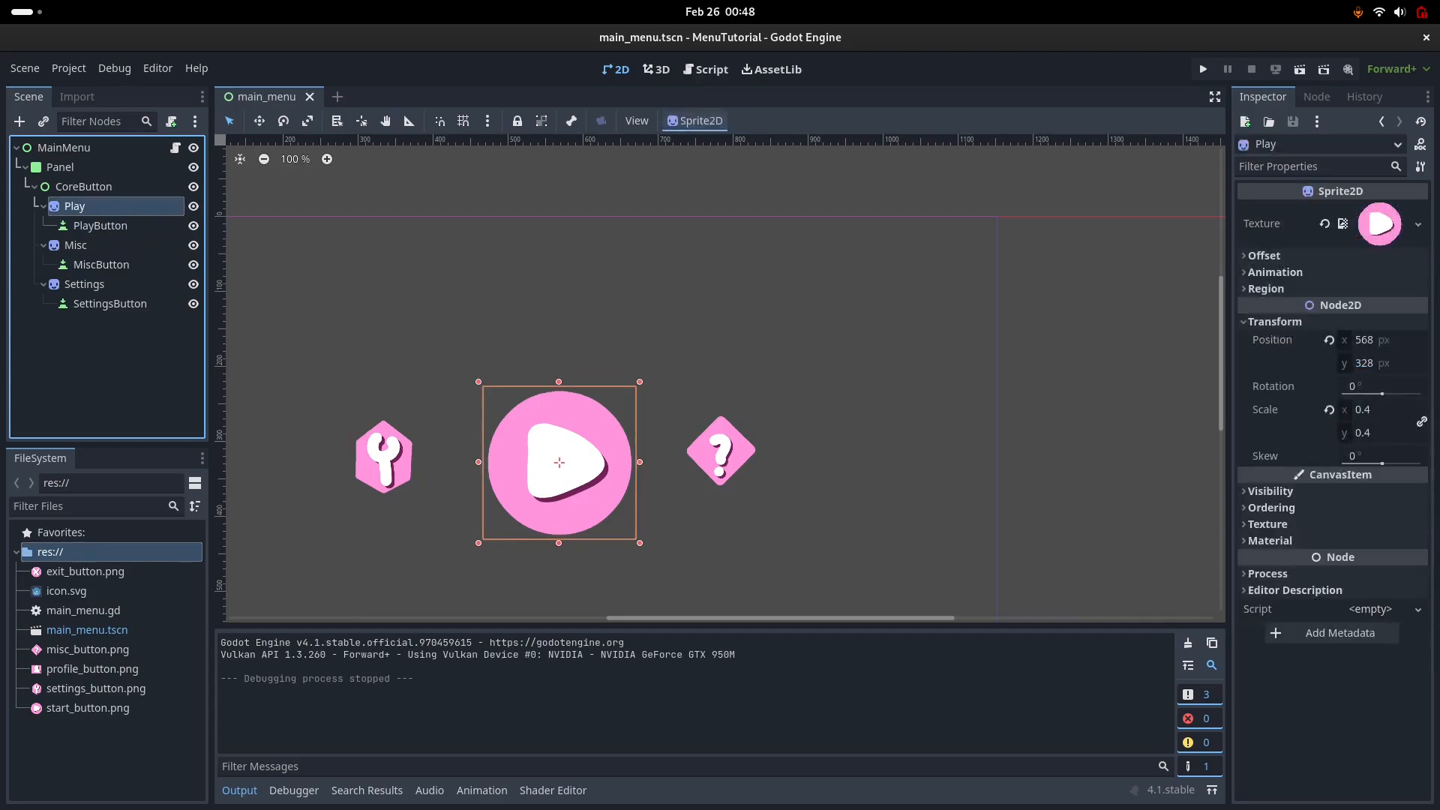
{"action": "left_click", "coordinate": [111, 303]}
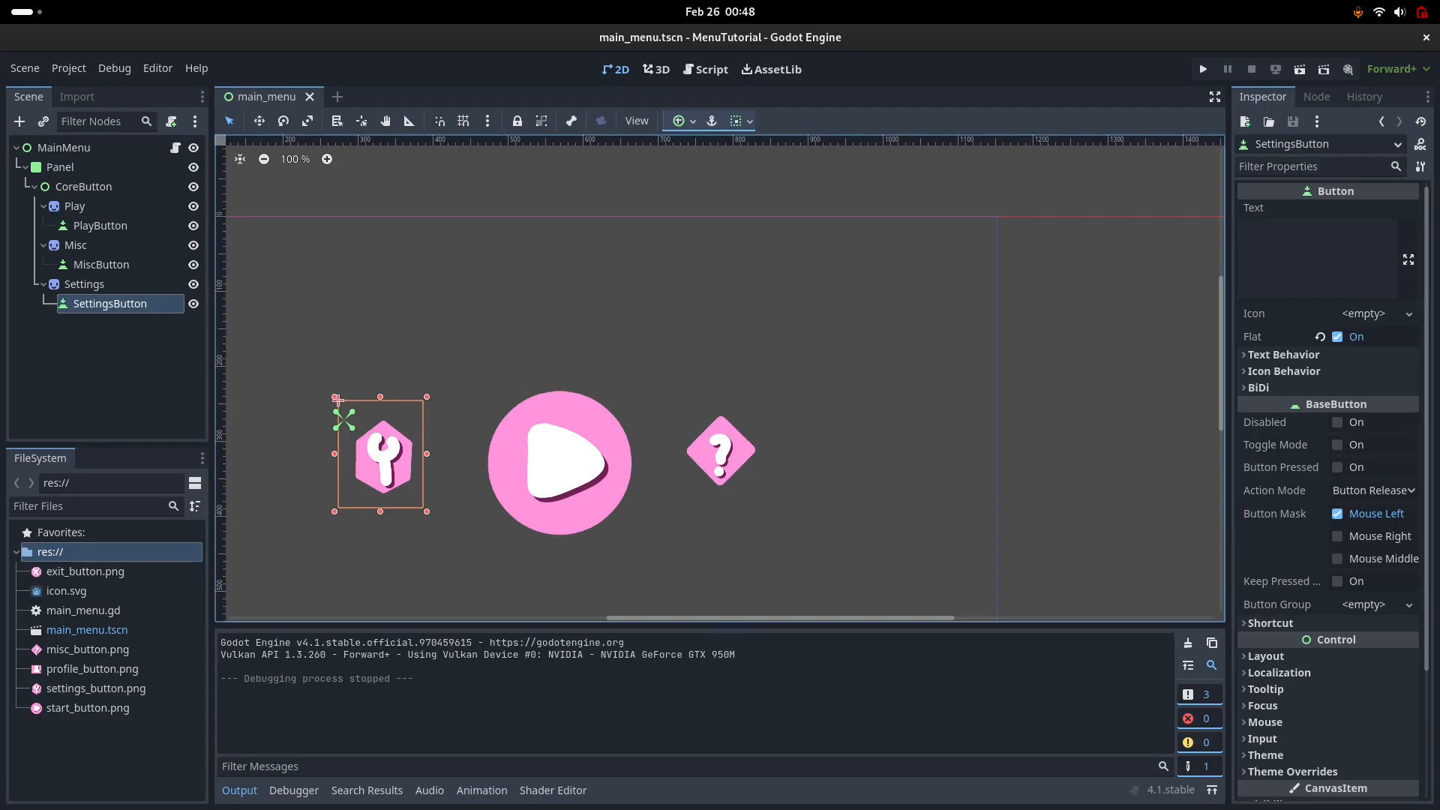
{"action": "scroll", "coordinate": [1328, 487], "scroll_direction": "down", "scroll_amount": 3}
{"action": "left_click", "coordinate": [1266, 596]}
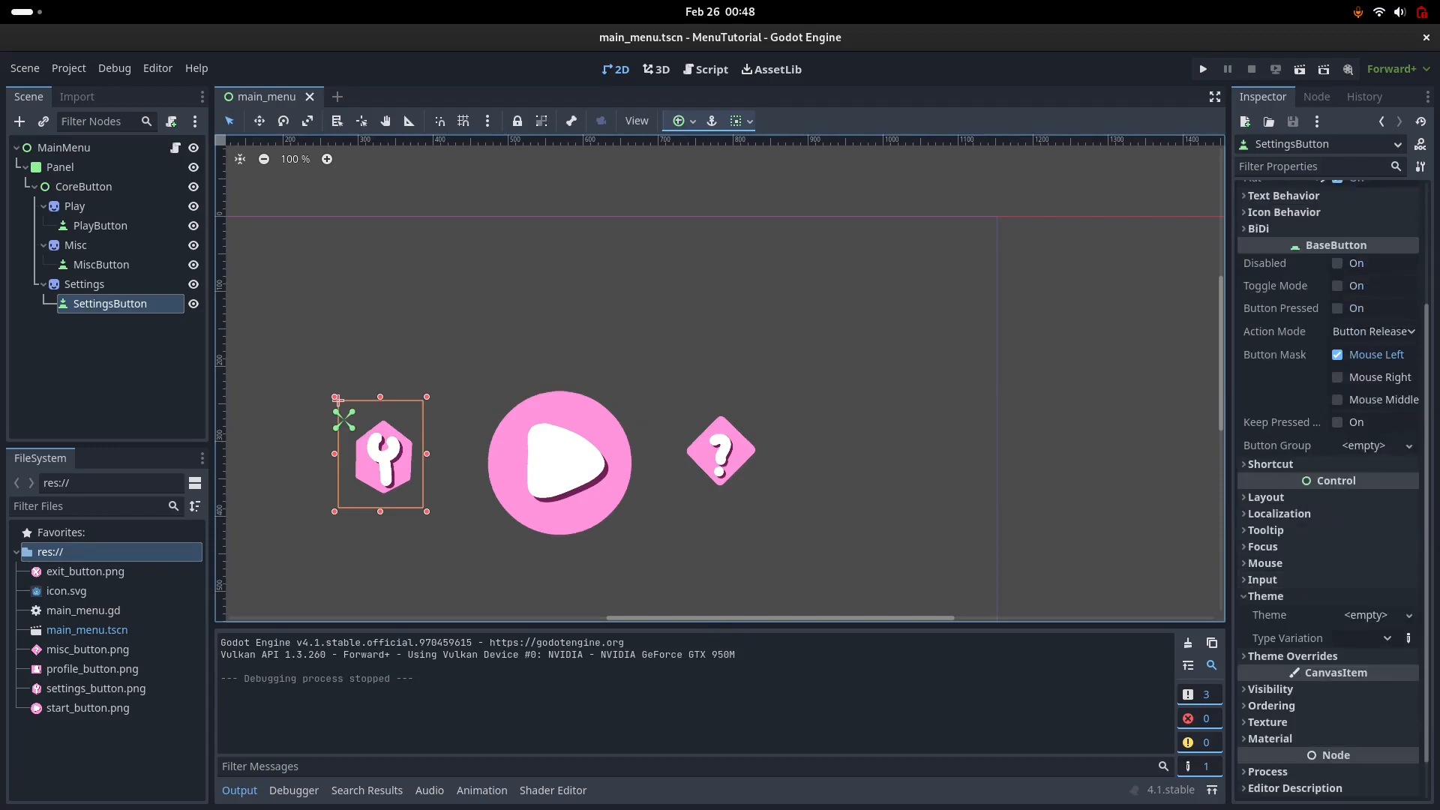
{"action": "left_click", "coordinate": [1265, 596]}
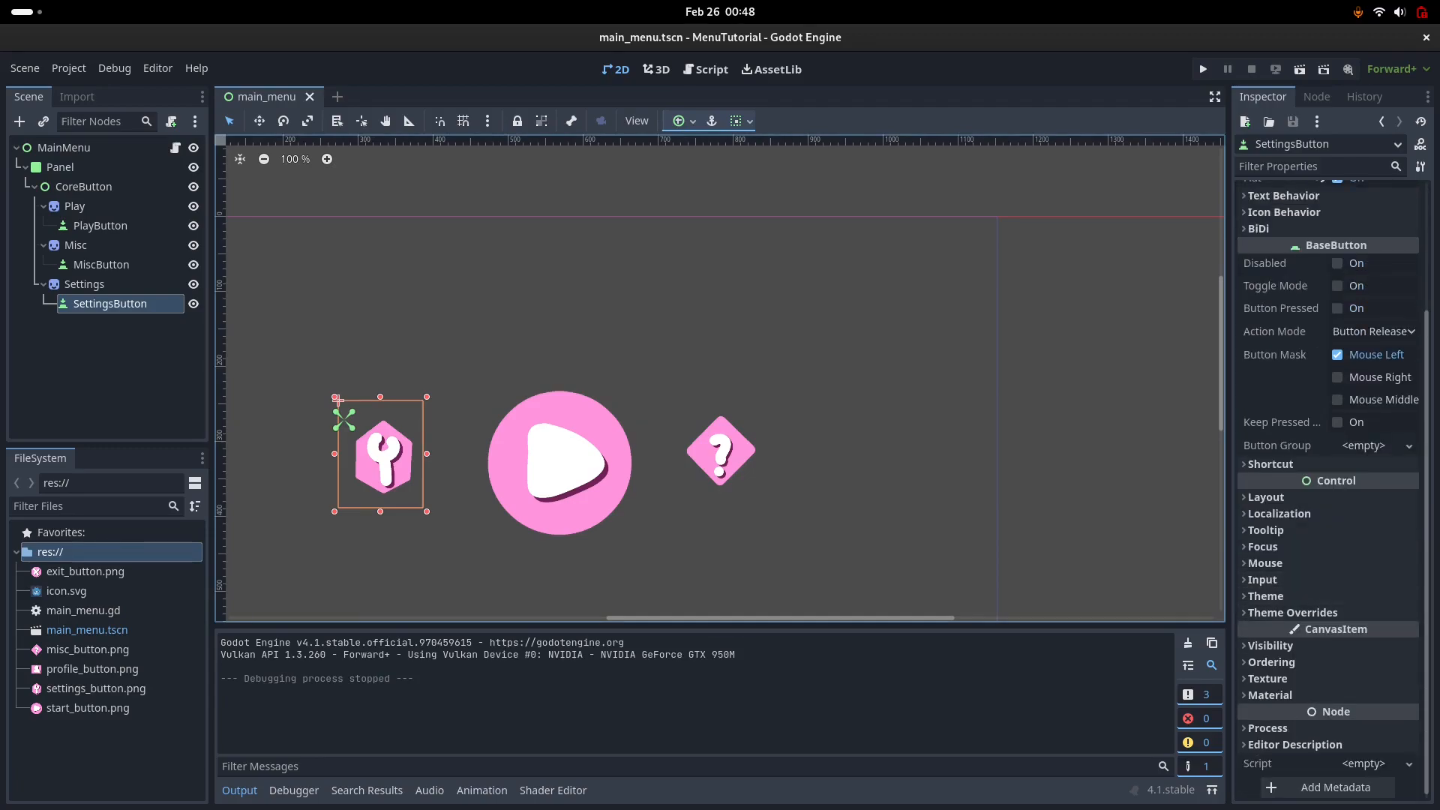
Step: Give PlayButton a new StyleBoxFlat as its Focus style override
{"action": "left_click", "coordinate": [478, 383]}
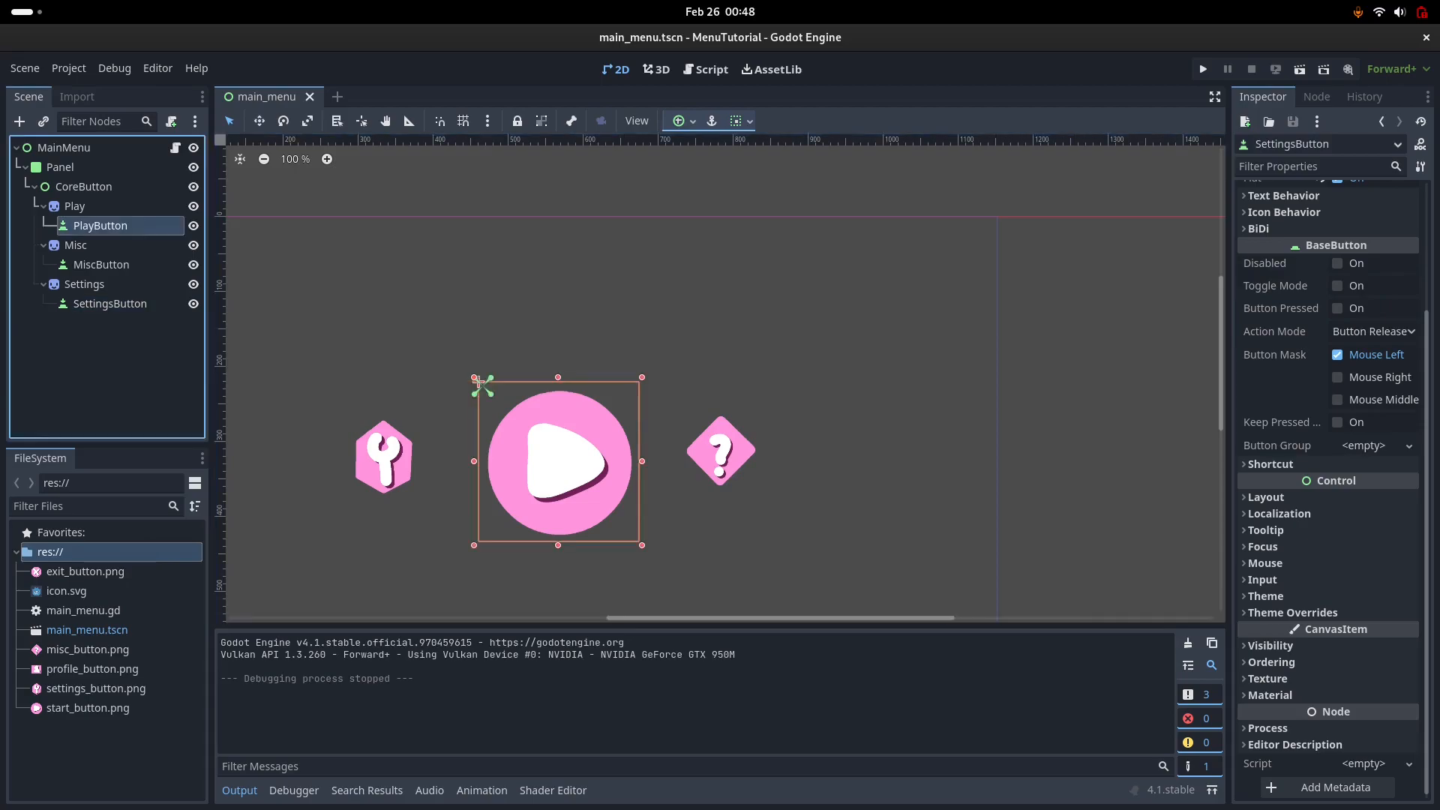
{"action": "scroll", "coordinate": [1275, 608], "scroll_direction": "down", "scroll_amount": 3}
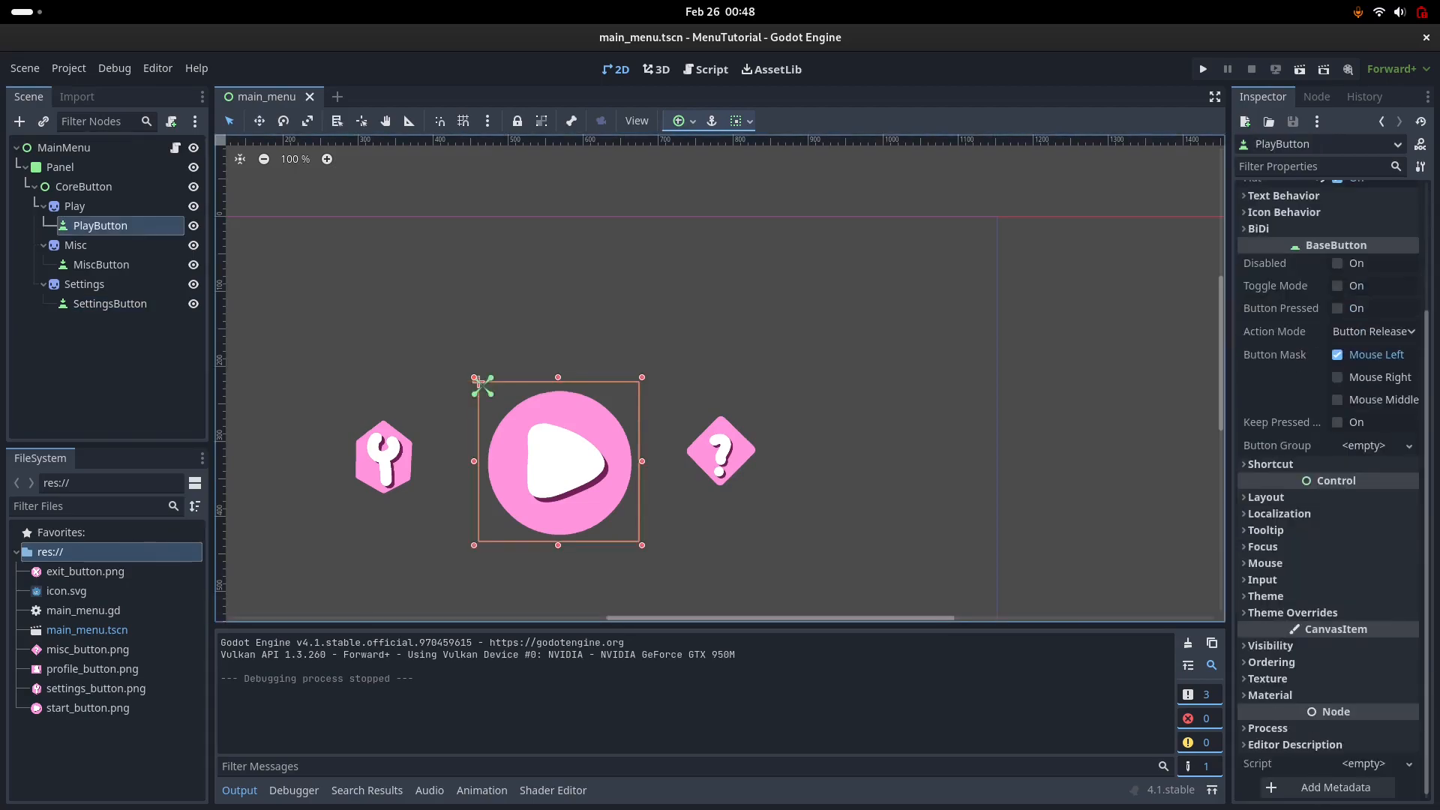
{"action": "left_click", "coordinate": [1293, 613]}
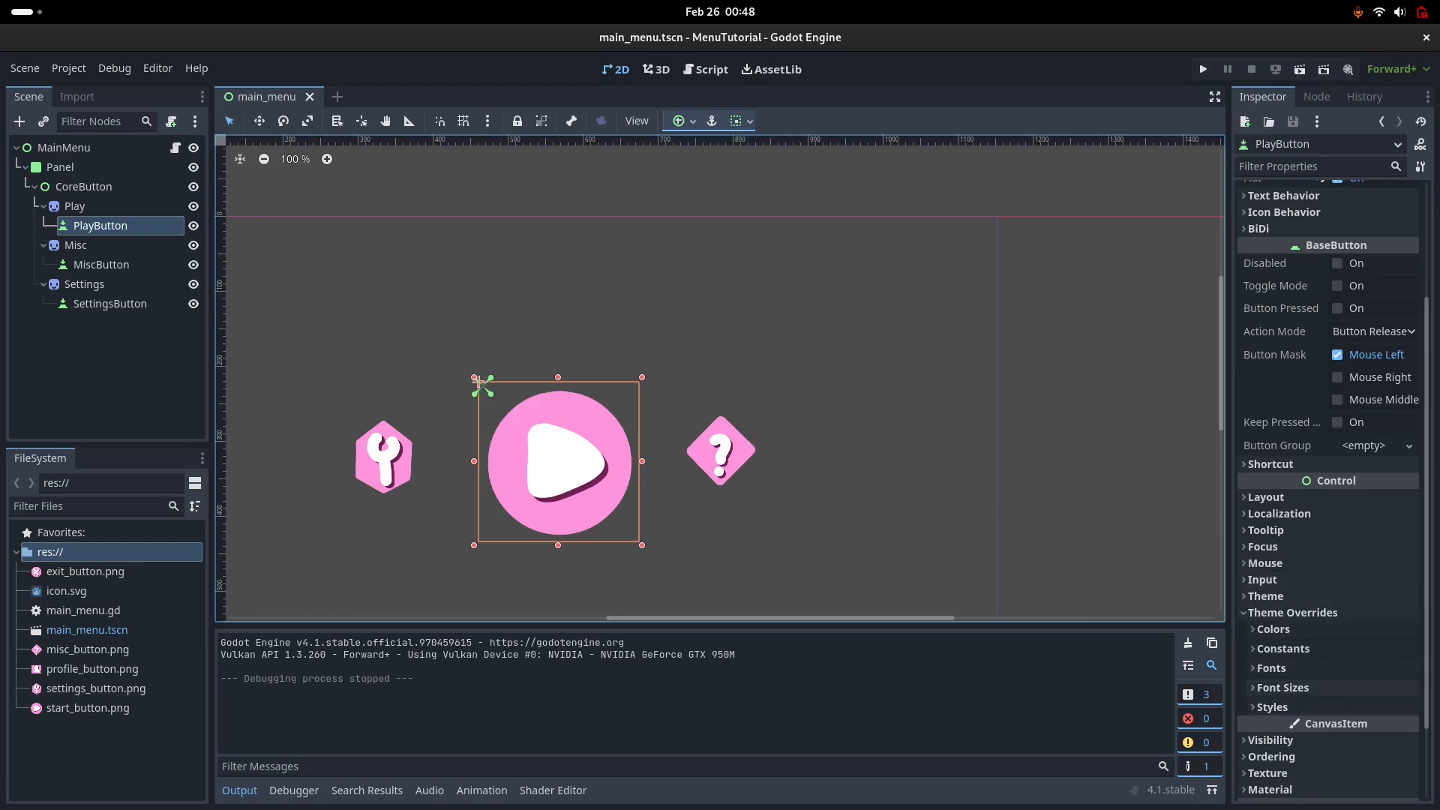
{"action": "left_click", "coordinate": [1272, 707]}
{"action": "scroll", "coordinate": [1328, 450], "scroll_direction": "down", "scroll_amount": 3}
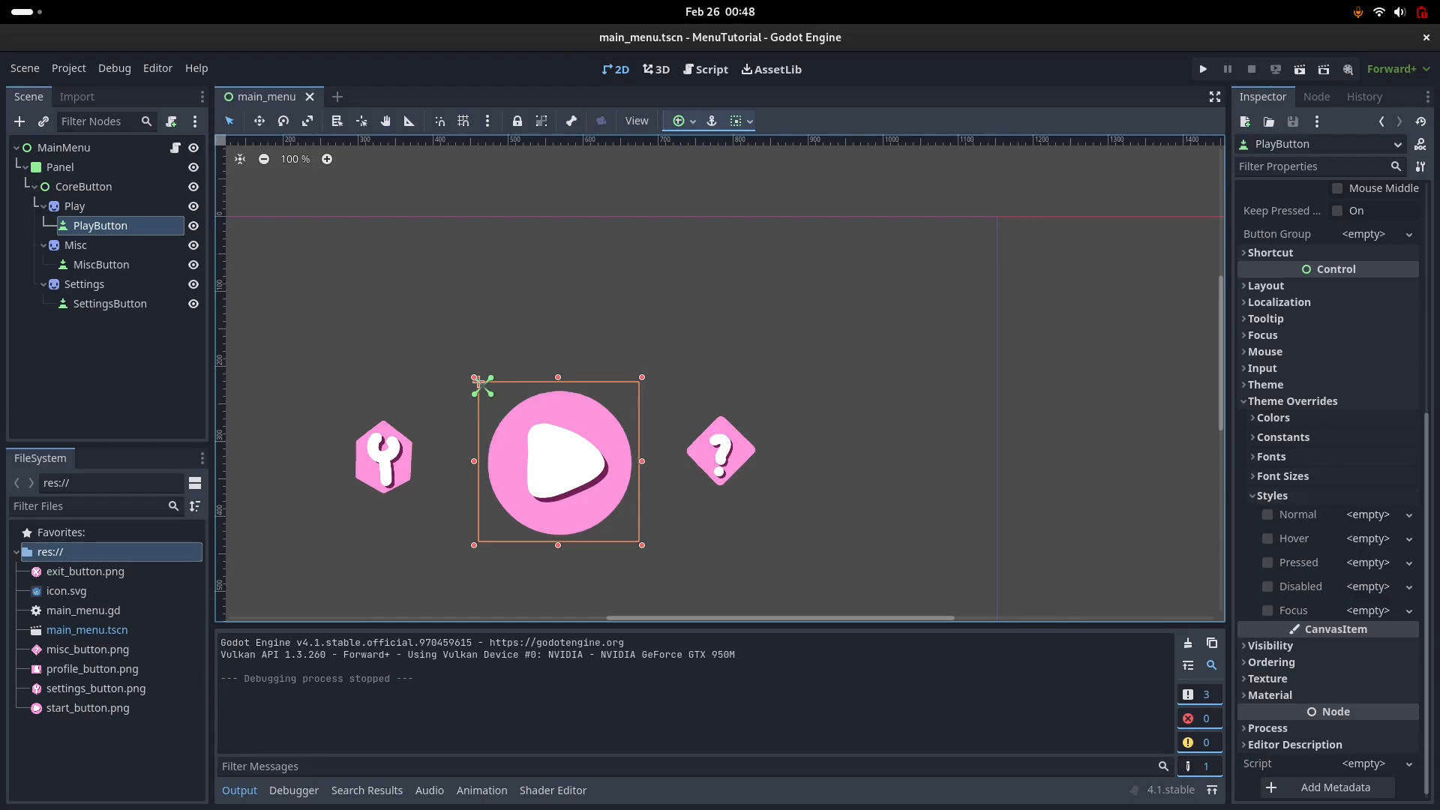
{"action": "left_click", "coordinate": [1368, 611]}
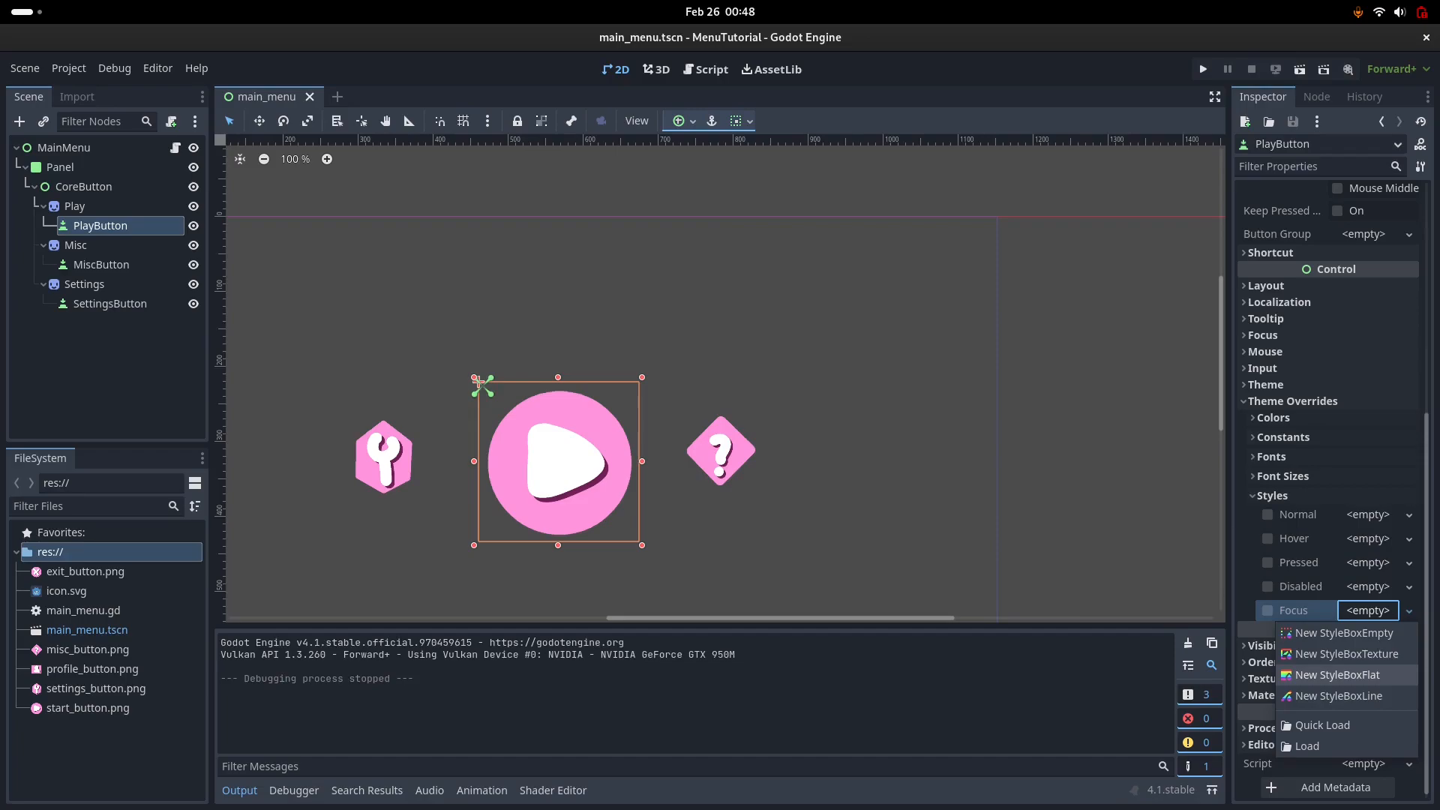
{"action": "left_click", "coordinate": [1337, 675]}
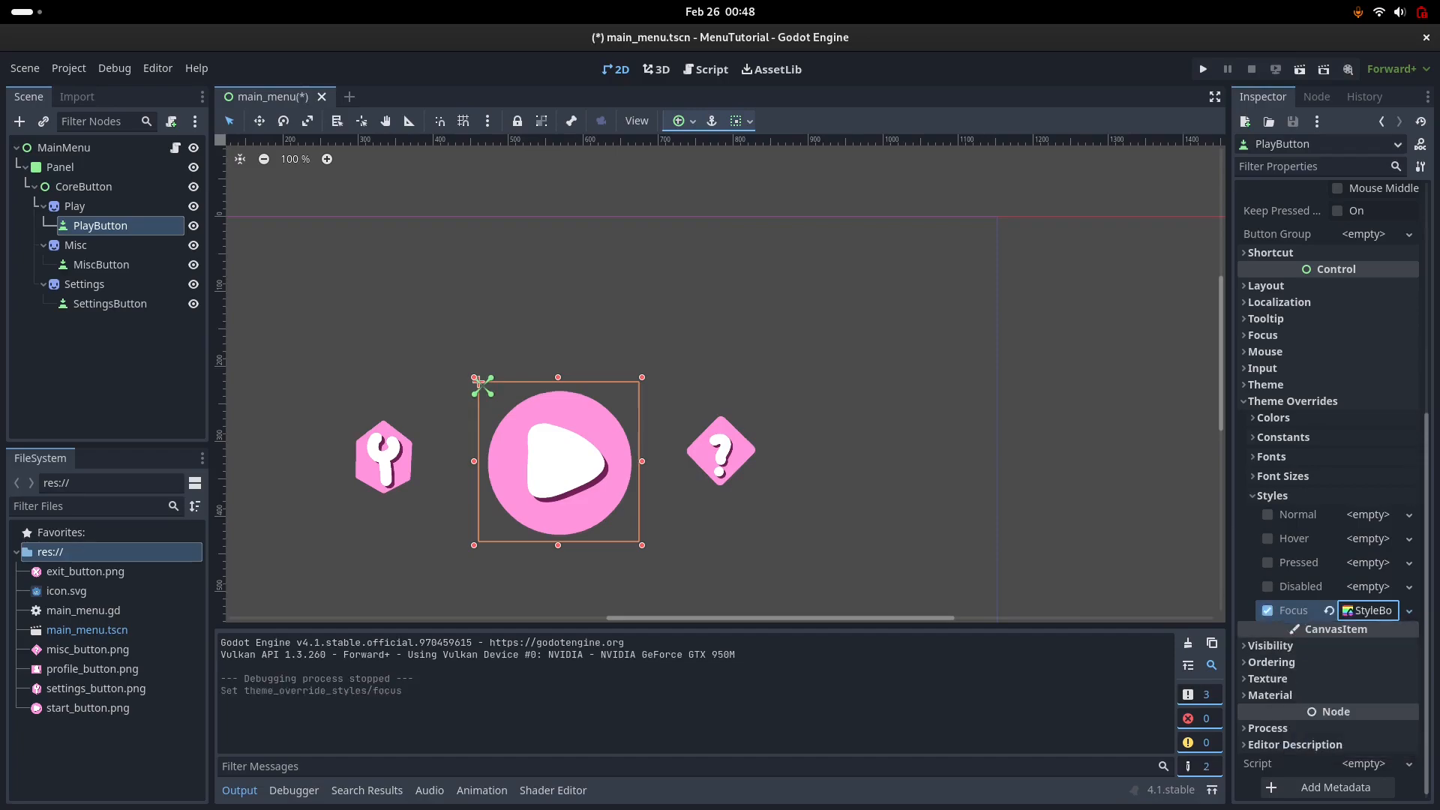
Step: Turn off Draw Center in PlayButton's Focus style box
{"action": "left_click", "coordinate": [1368, 610]}
{"action": "scroll", "coordinate": [1328, 492], "scroll_direction": "down", "scroll_amount": 4}
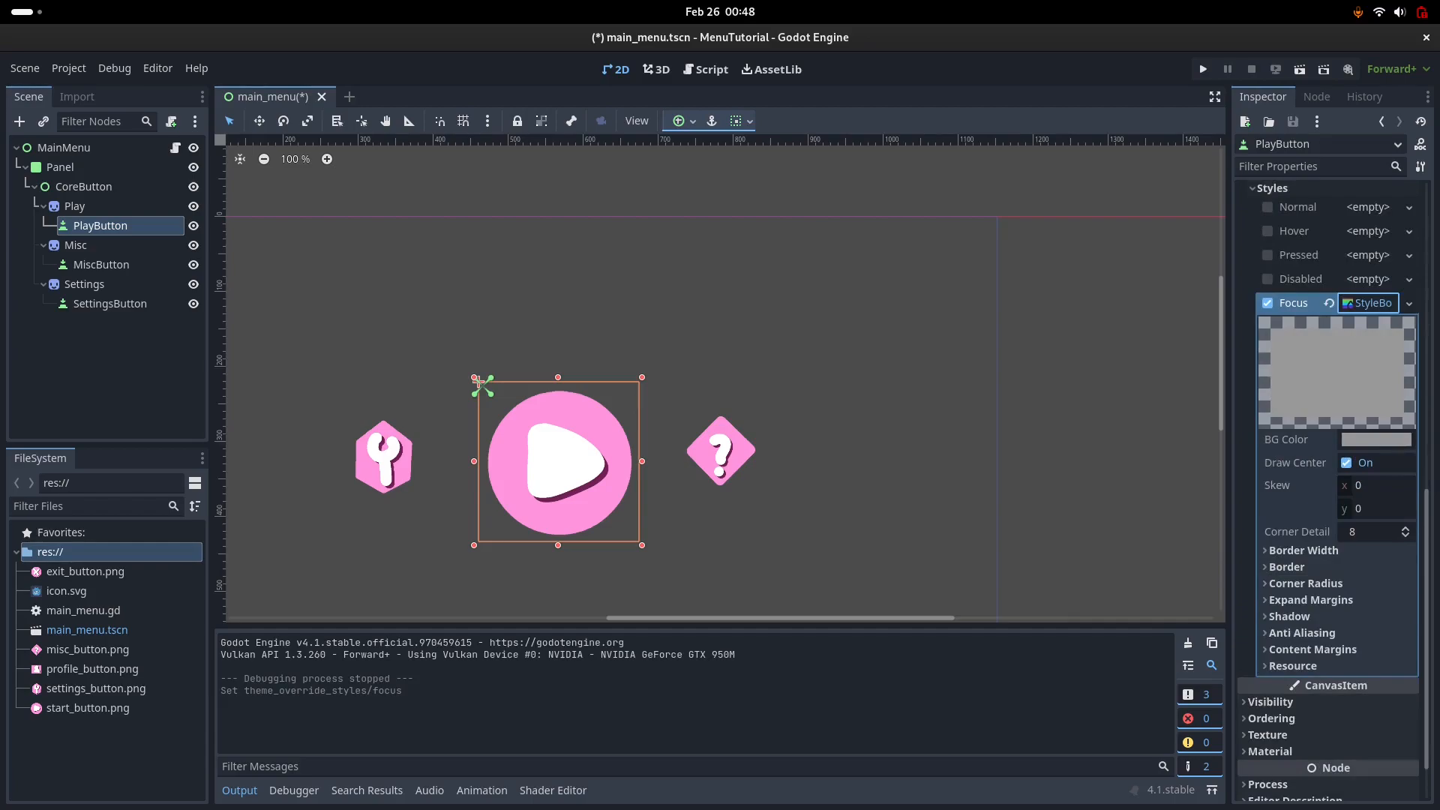
{"action": "left_click", "coordinate": [1346, 463]}
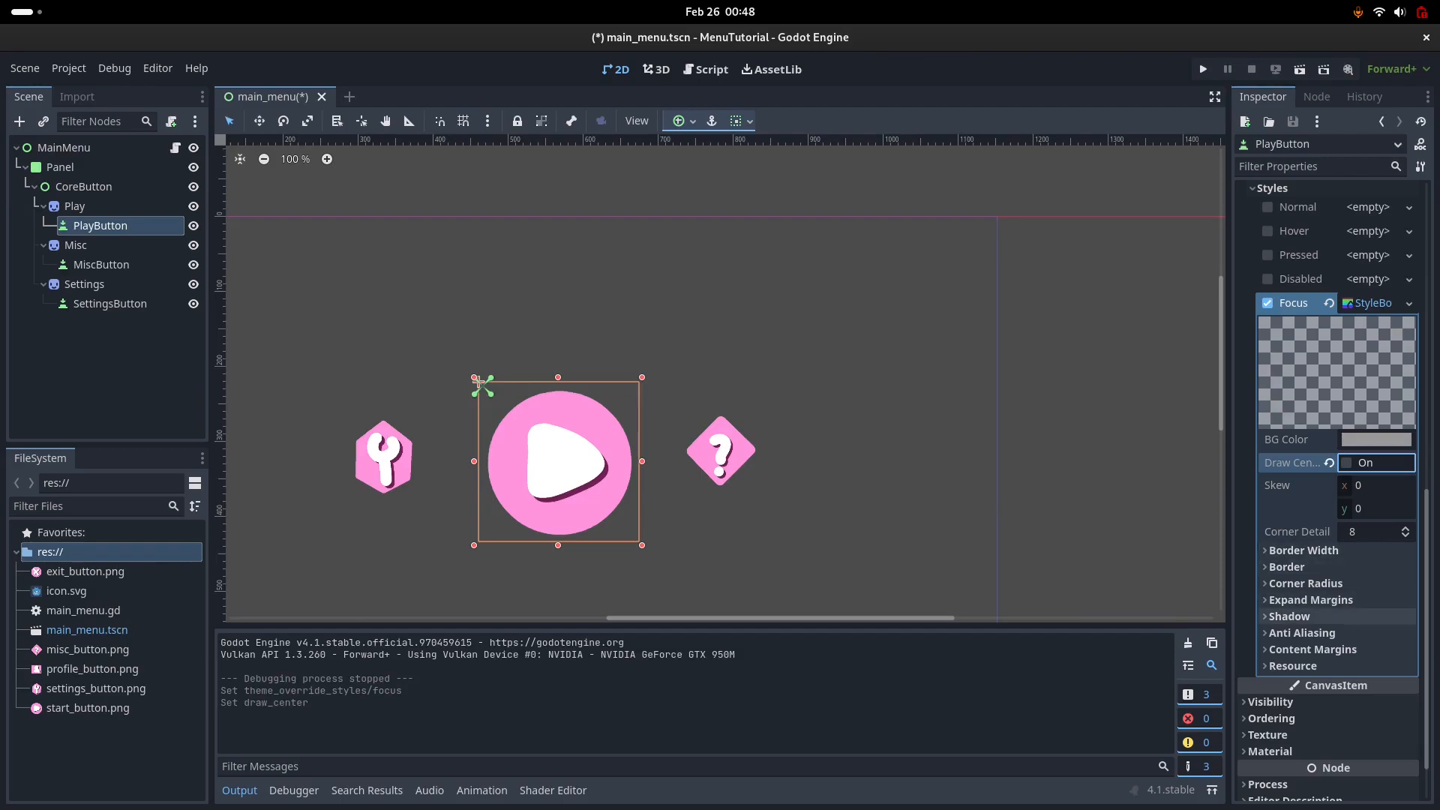
{"action": "left_click", "coordinate": [1368, 303]}
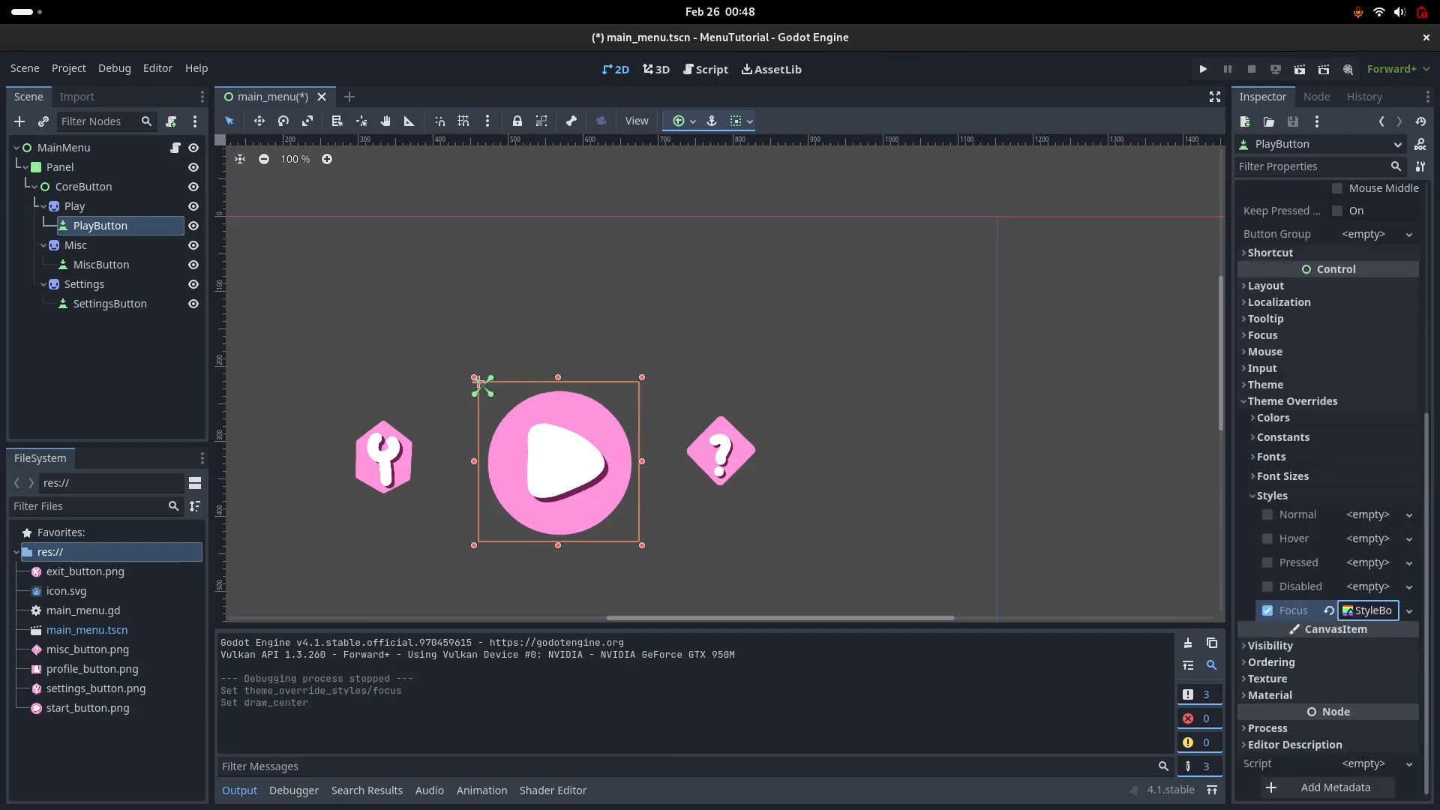
{"action": "left_click", "coordinate": [1409, 611]}
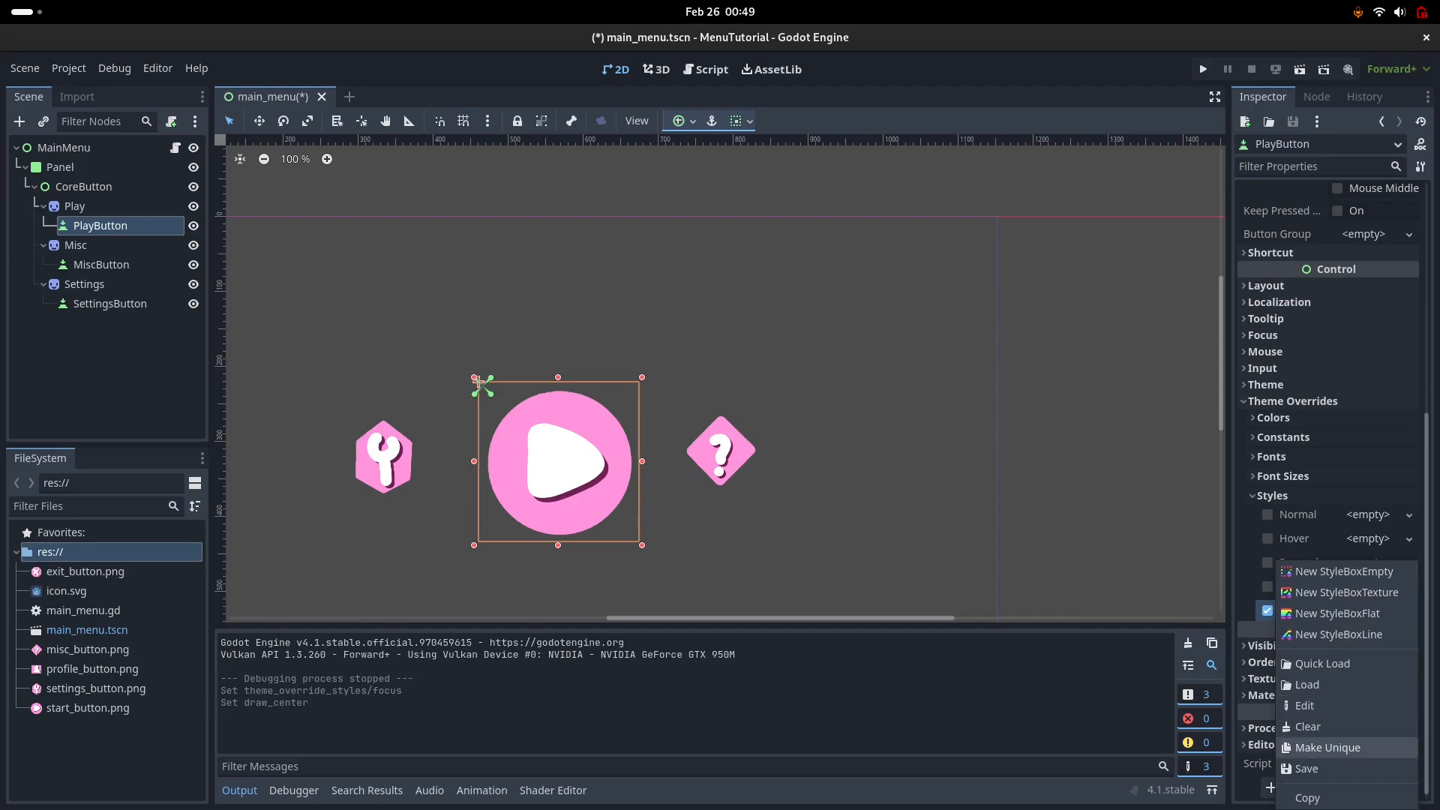
{"action": "left_click", "coordinate": [1307, 769]}
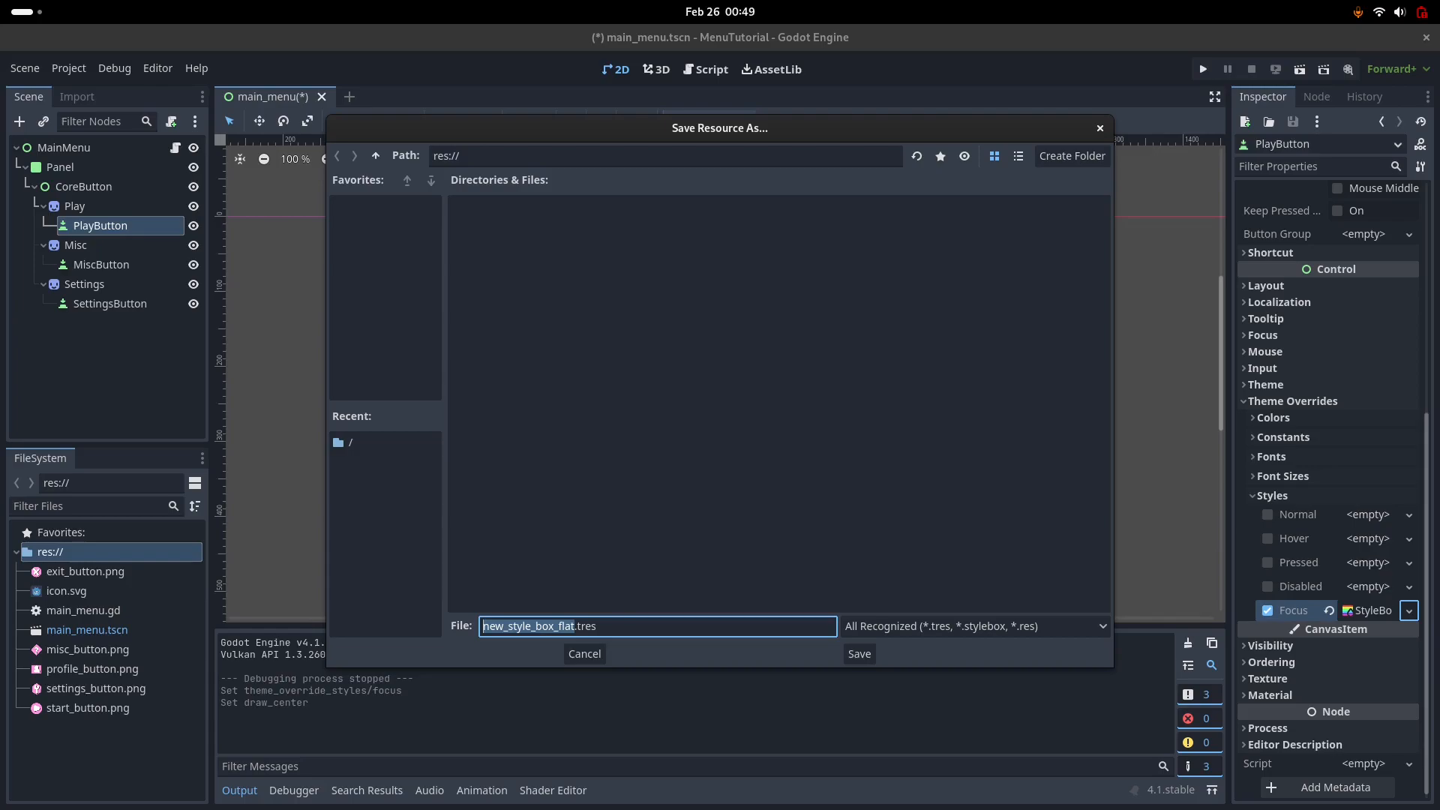
{"action": "key", "text": "Escape"}
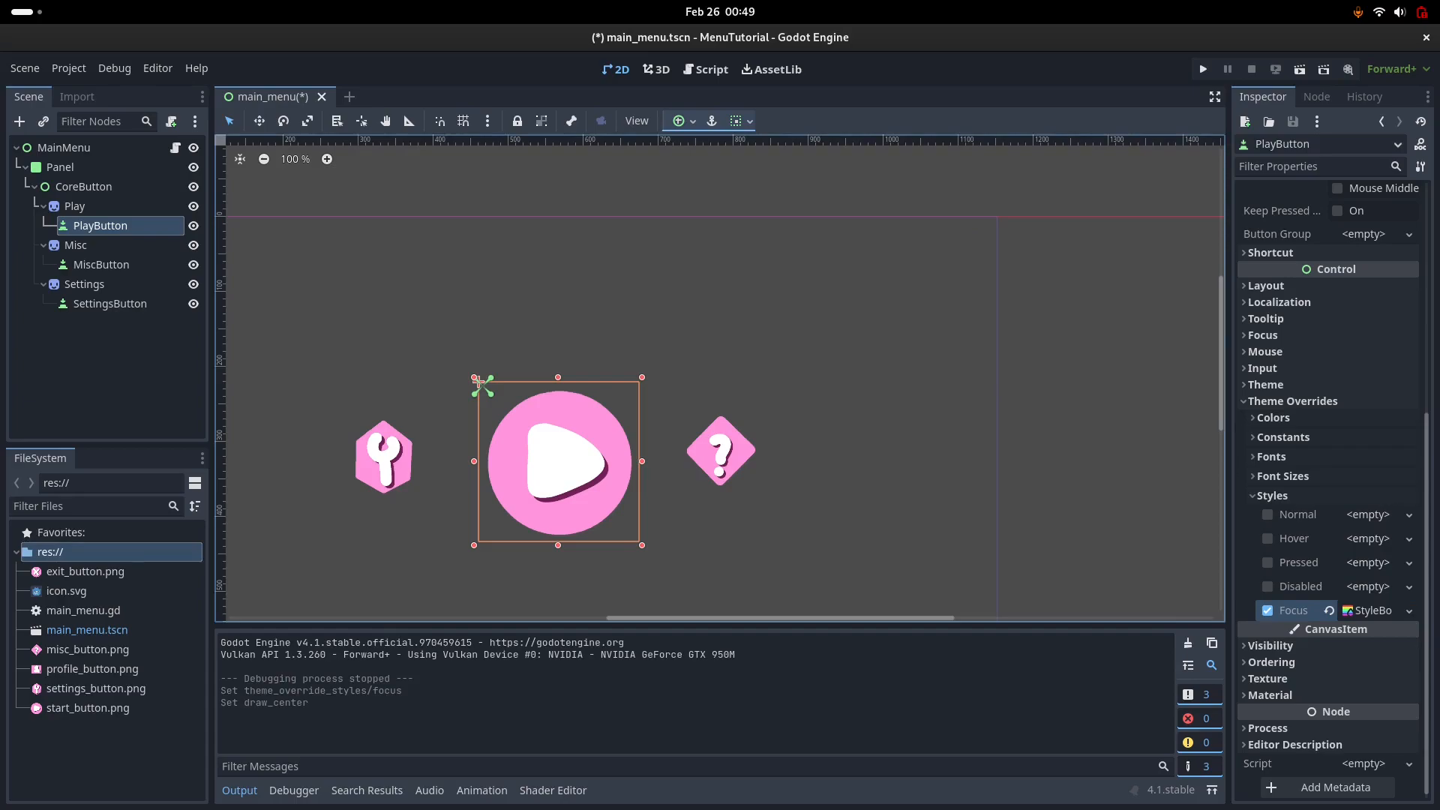
{"action": "left_click", "coordinate": [1368, 610]}
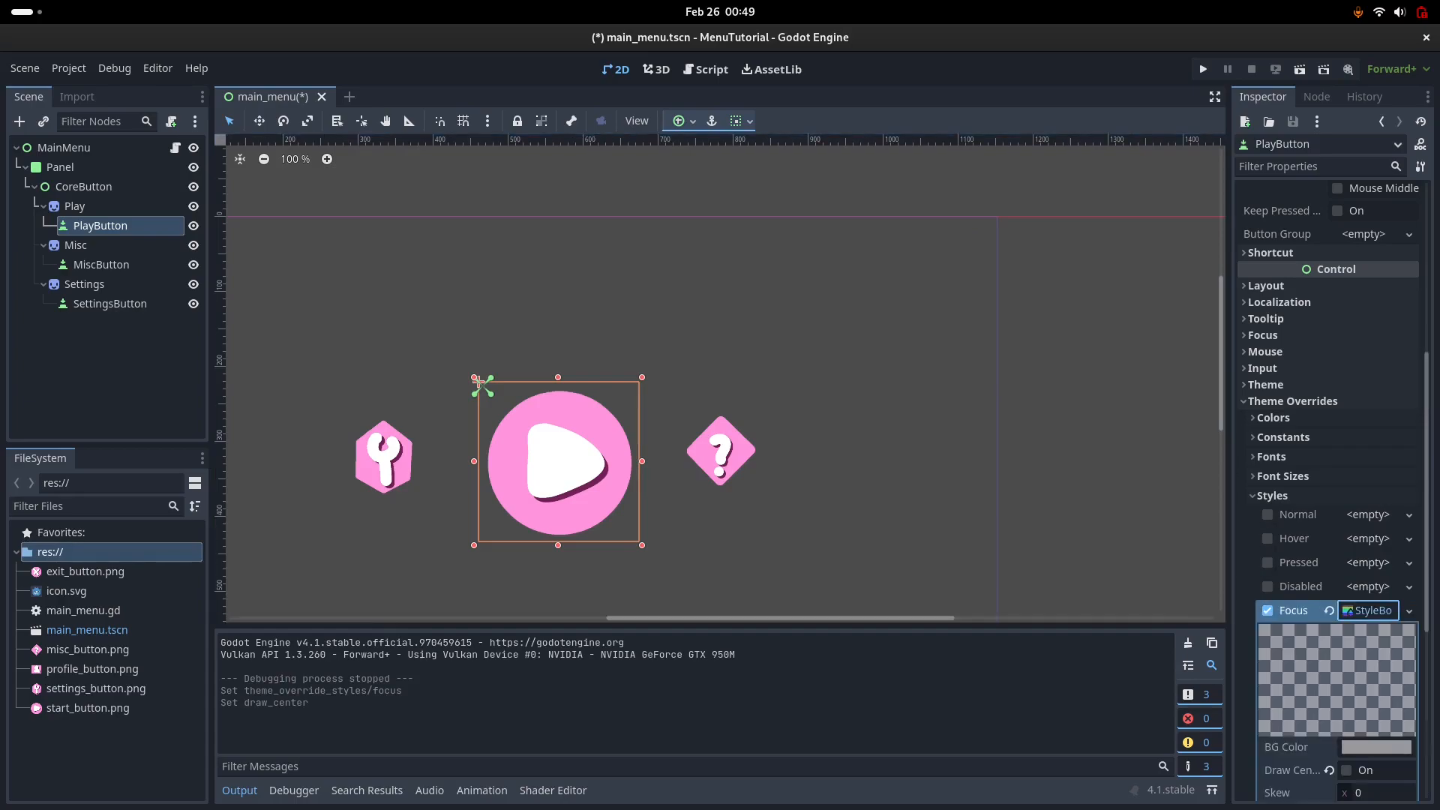
{"action": "left_click", "coordinate": [1367, 610]}
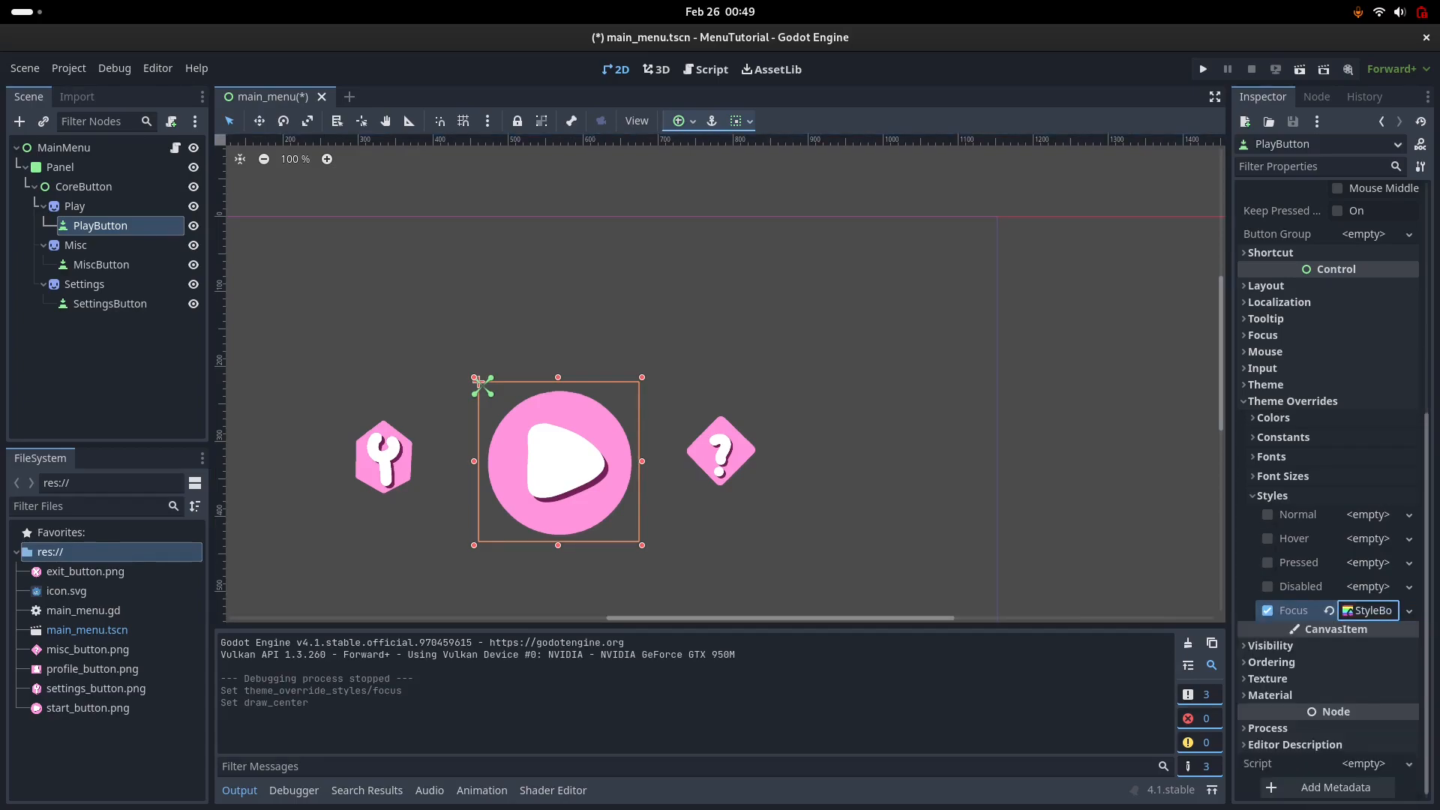
Step: Save PlayButton's Focus style box in the project root folder as no_line_button.tres
{"action": "left_click", "coordinate": [1410, 610]}
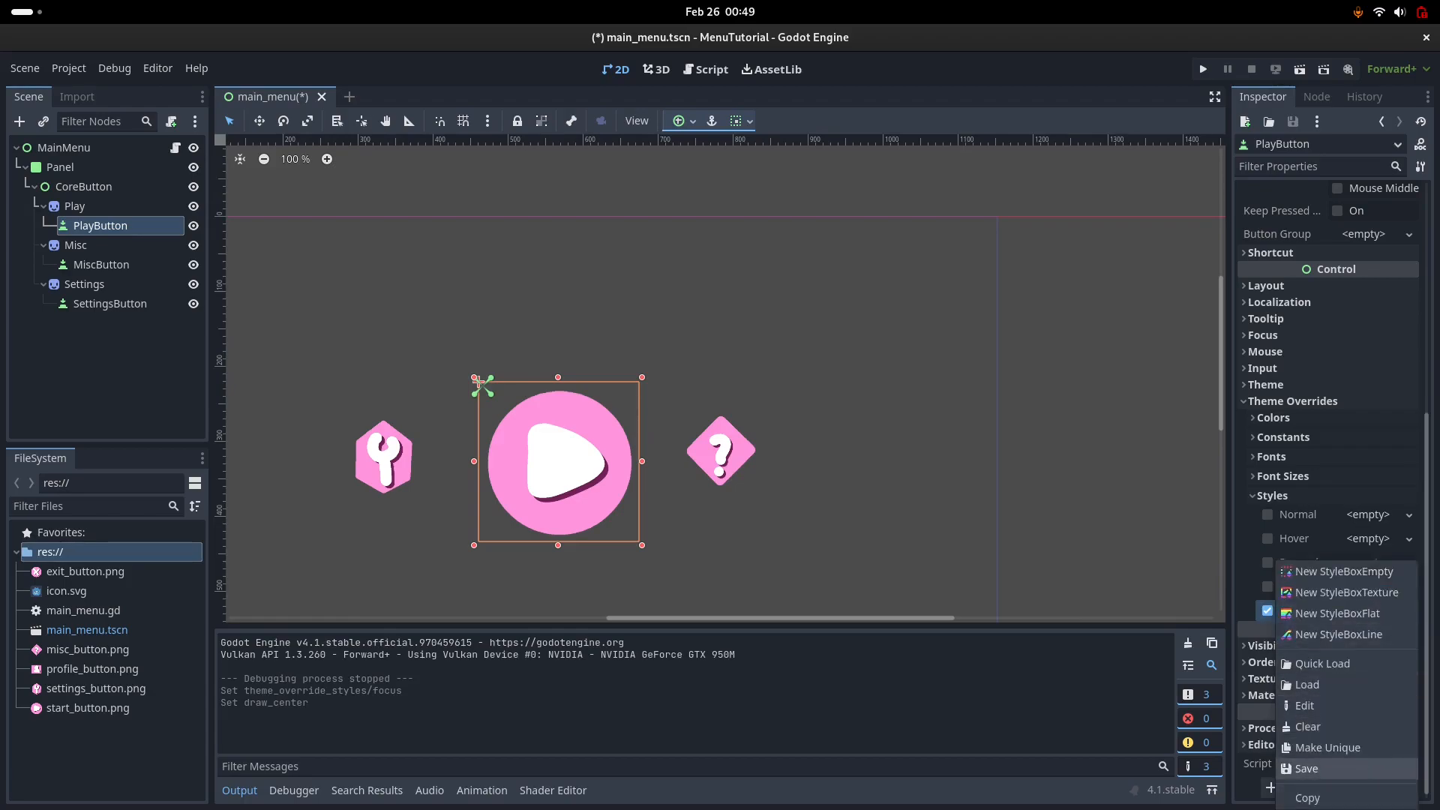
{"action": "left_click", "coordinate": [1307, 768]}
{"action": "type", "text": "b.tres"}
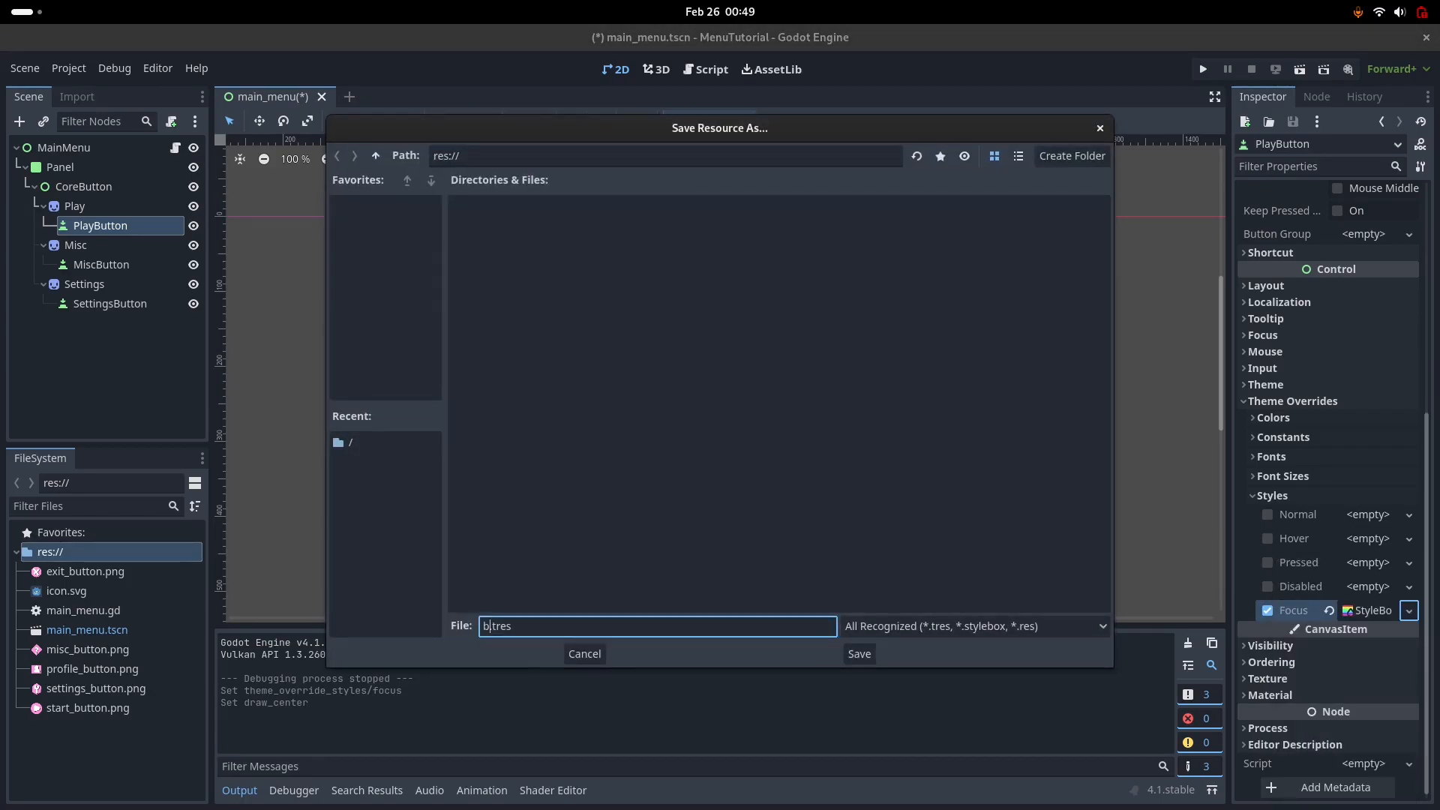
{"action": "type", "text": "lank"}
{"action": "key", "text": "BackSpace"}
{"action": "key", "text": "BackSpace"}
{"action": "key", "text": "BackSpace"}
{"action": "key", "text": "BackSpace"}
{"action": "key", "text": "BackSpace"}
{"action": "type", "text": "no_line_button"}
{"action": "key", "text": "Return"}
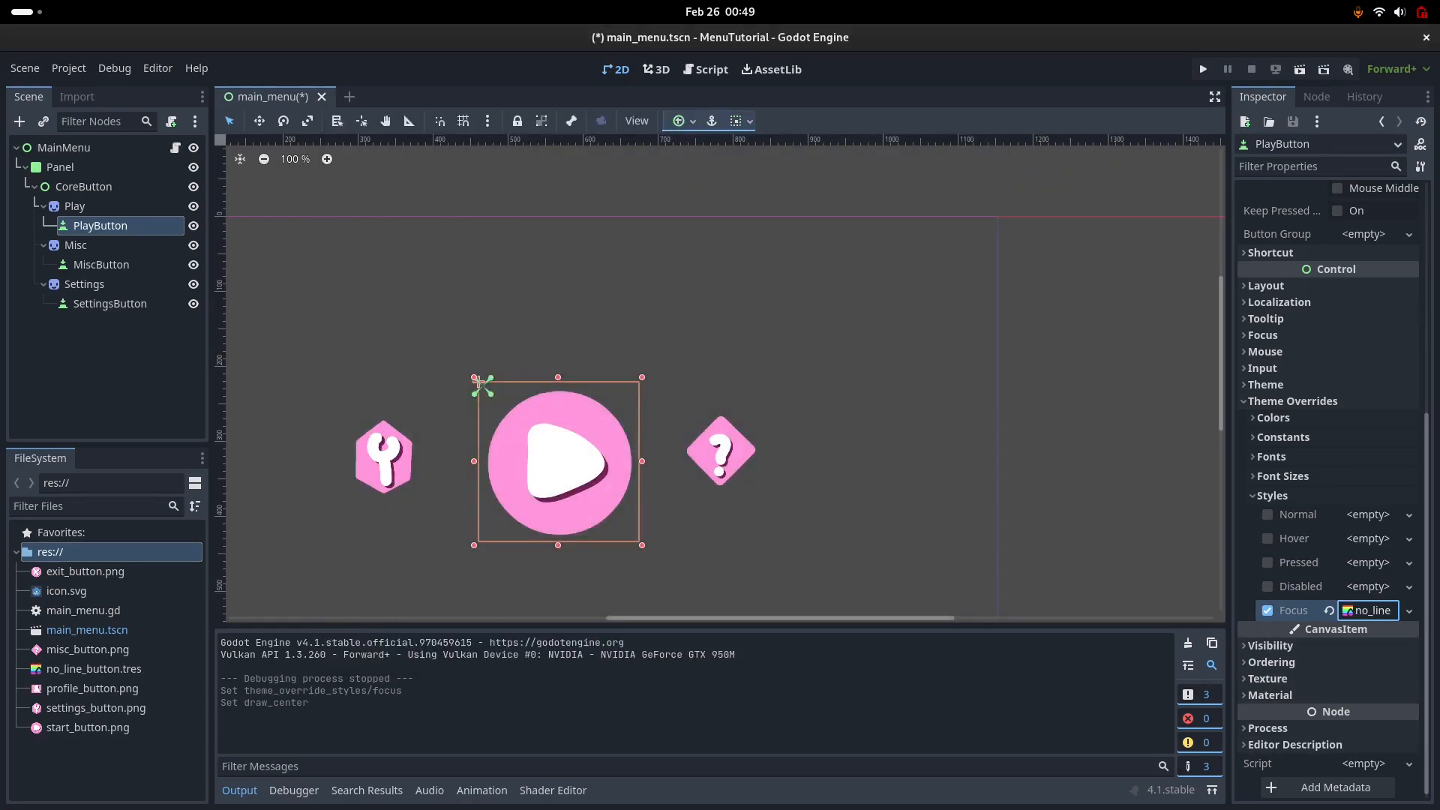
Step: Load no_line_button.tres as PlayButton's Normal, Hover and Pressed style overrides
{"action": "left_click", "coordinate": [1367, 514]}
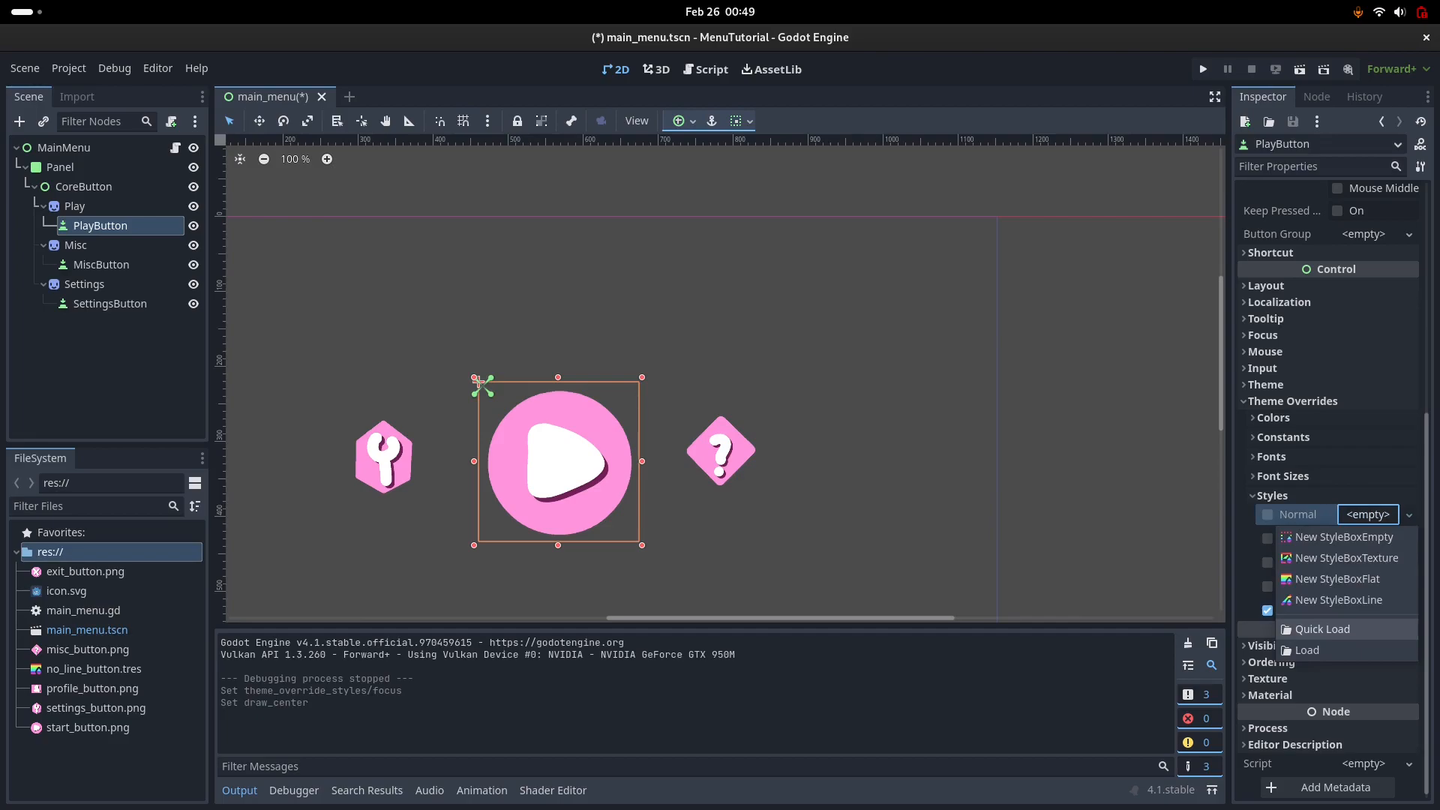
{"action": "left_click", "coordinate": [1322, 629]}
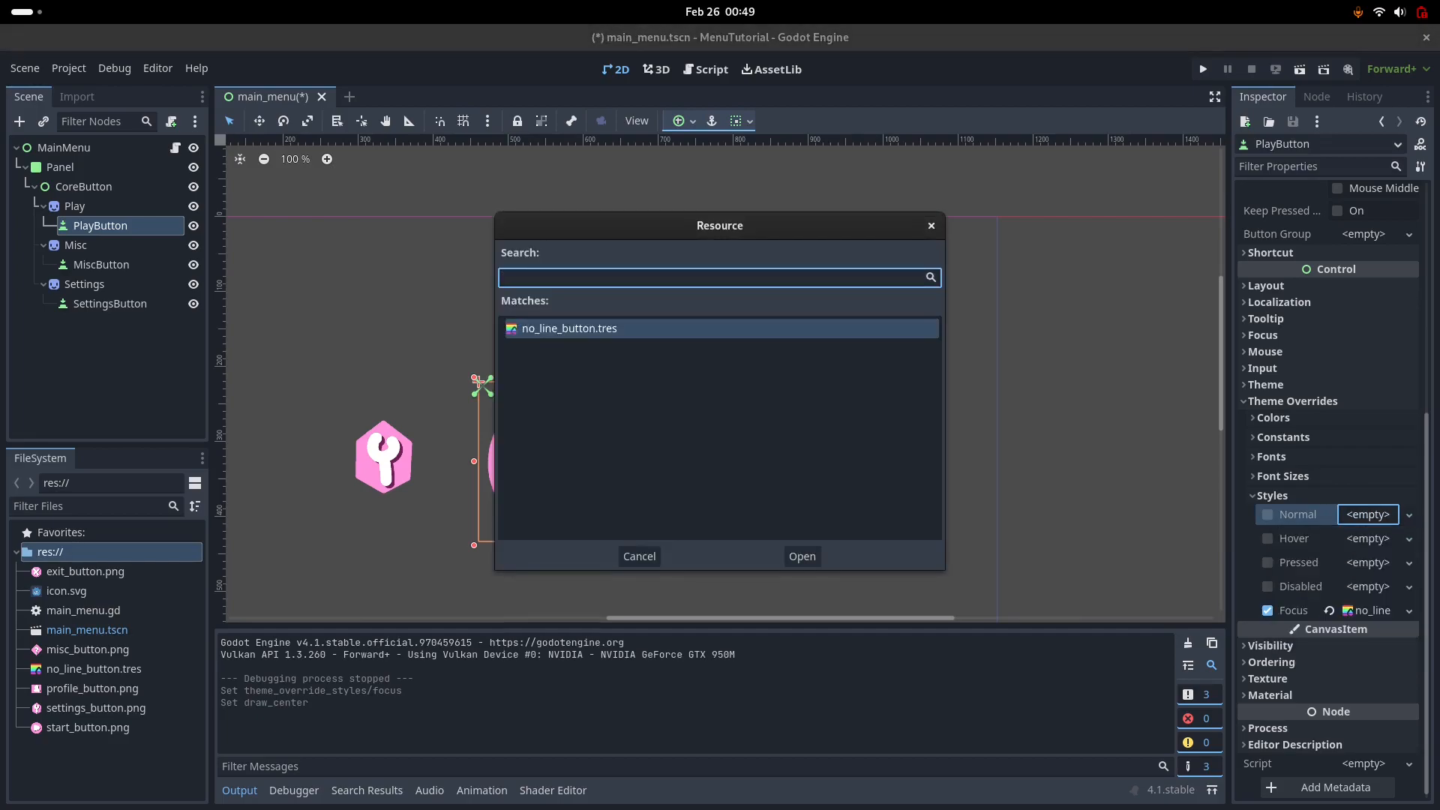
{"action": "key", "text": "Return"}
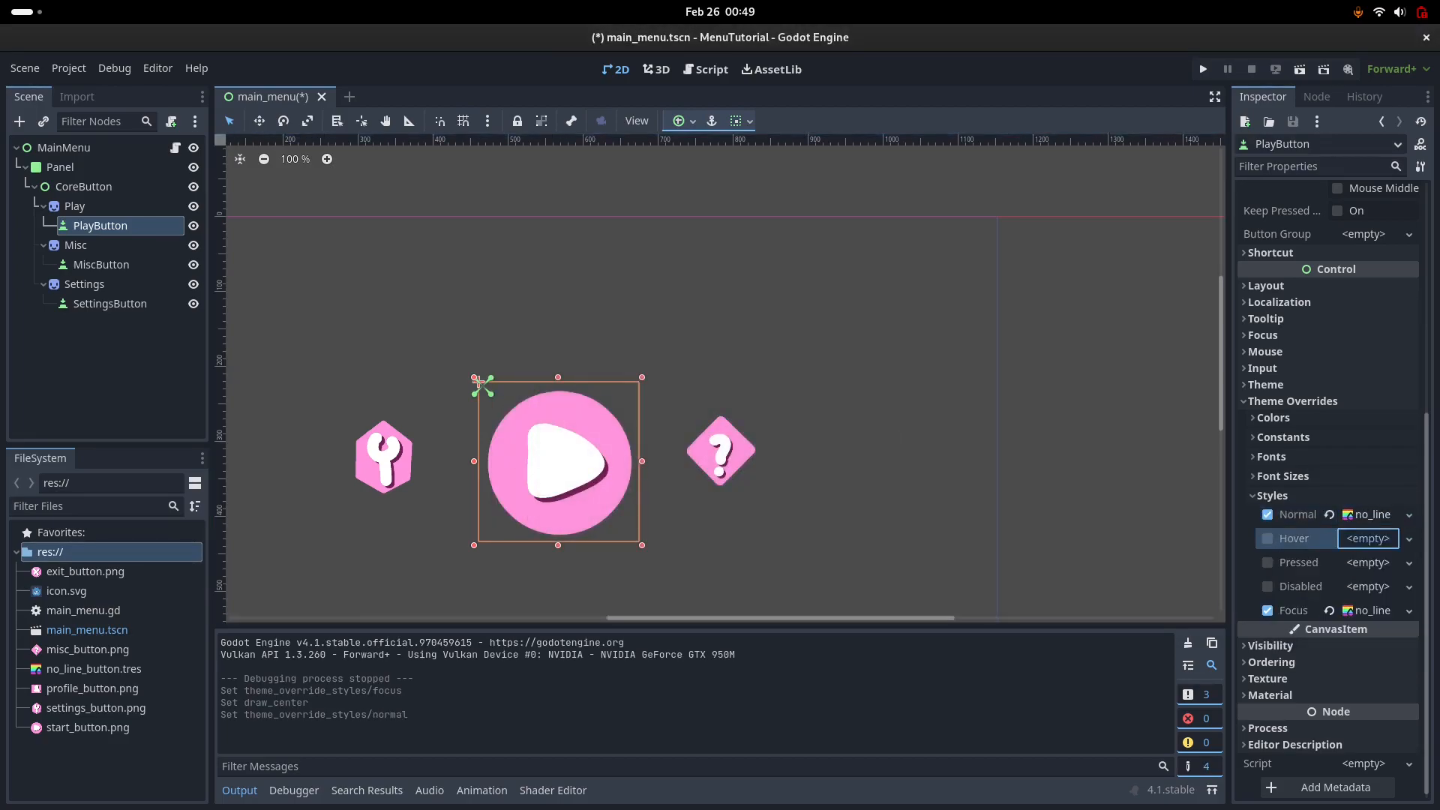
{"action": "left_click", "coordinate": [1367, 539]}
{"action": "key", "text": "Escape"}
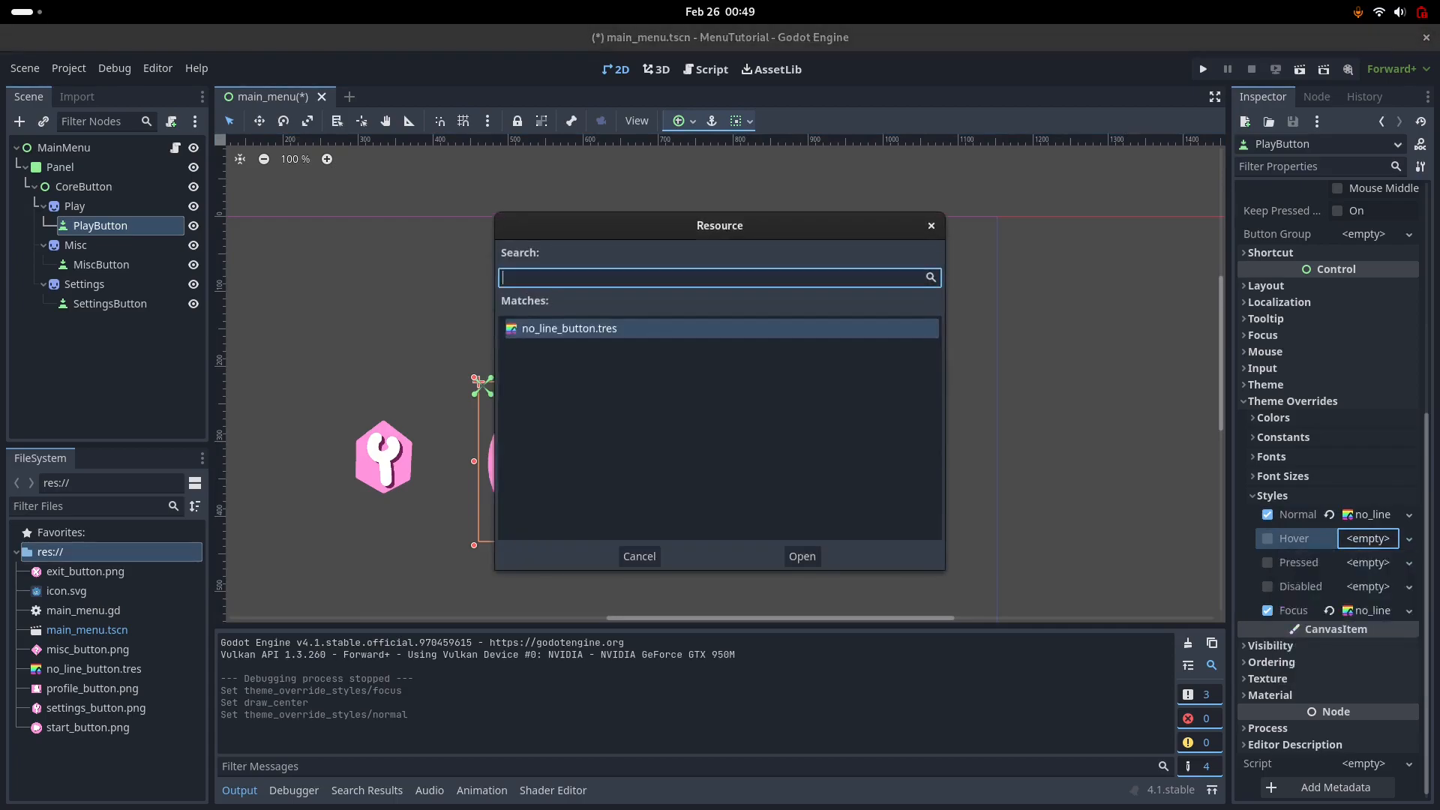
{"action": "key", "text": "Return"}
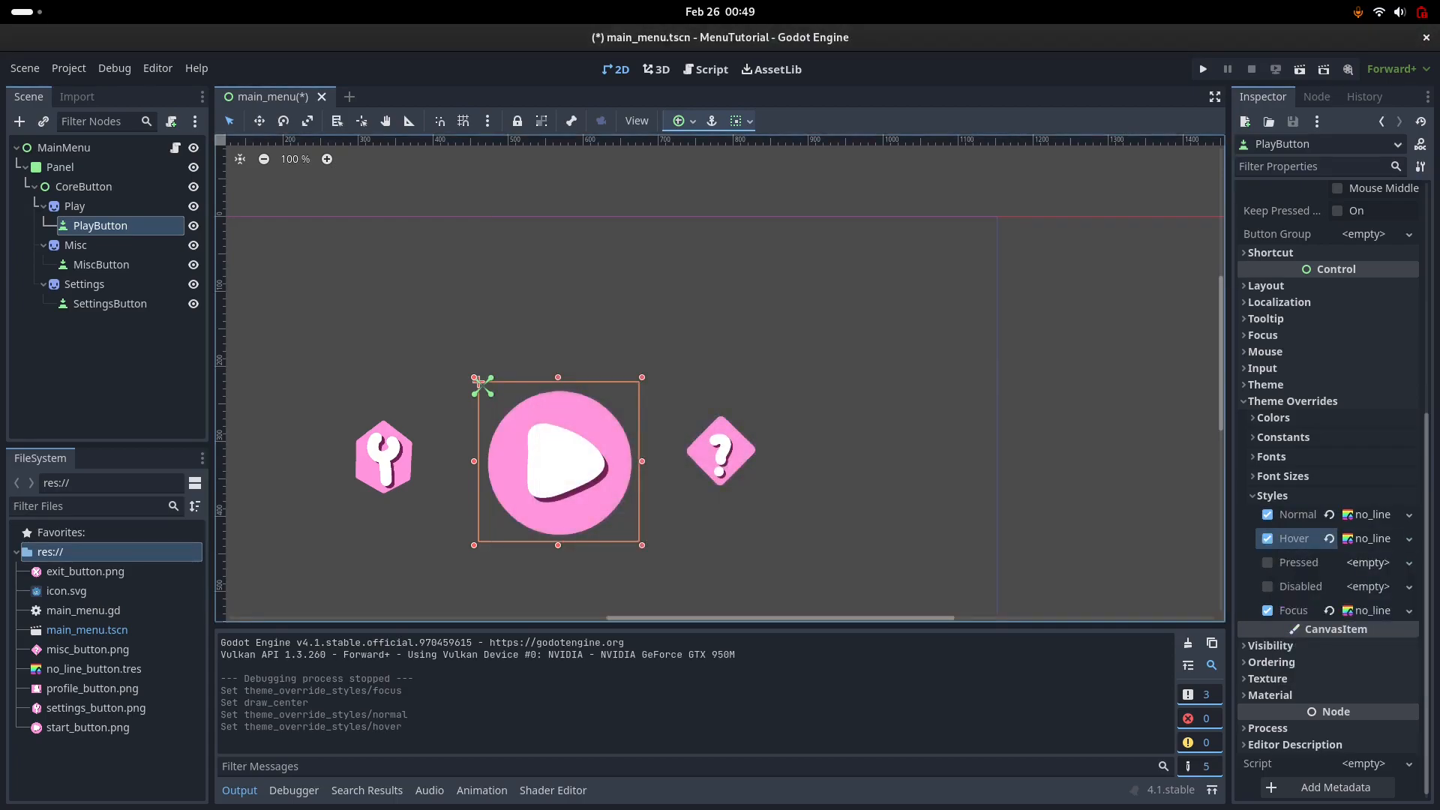
{"action": "left_click", "coordinate": [1367, 563]}
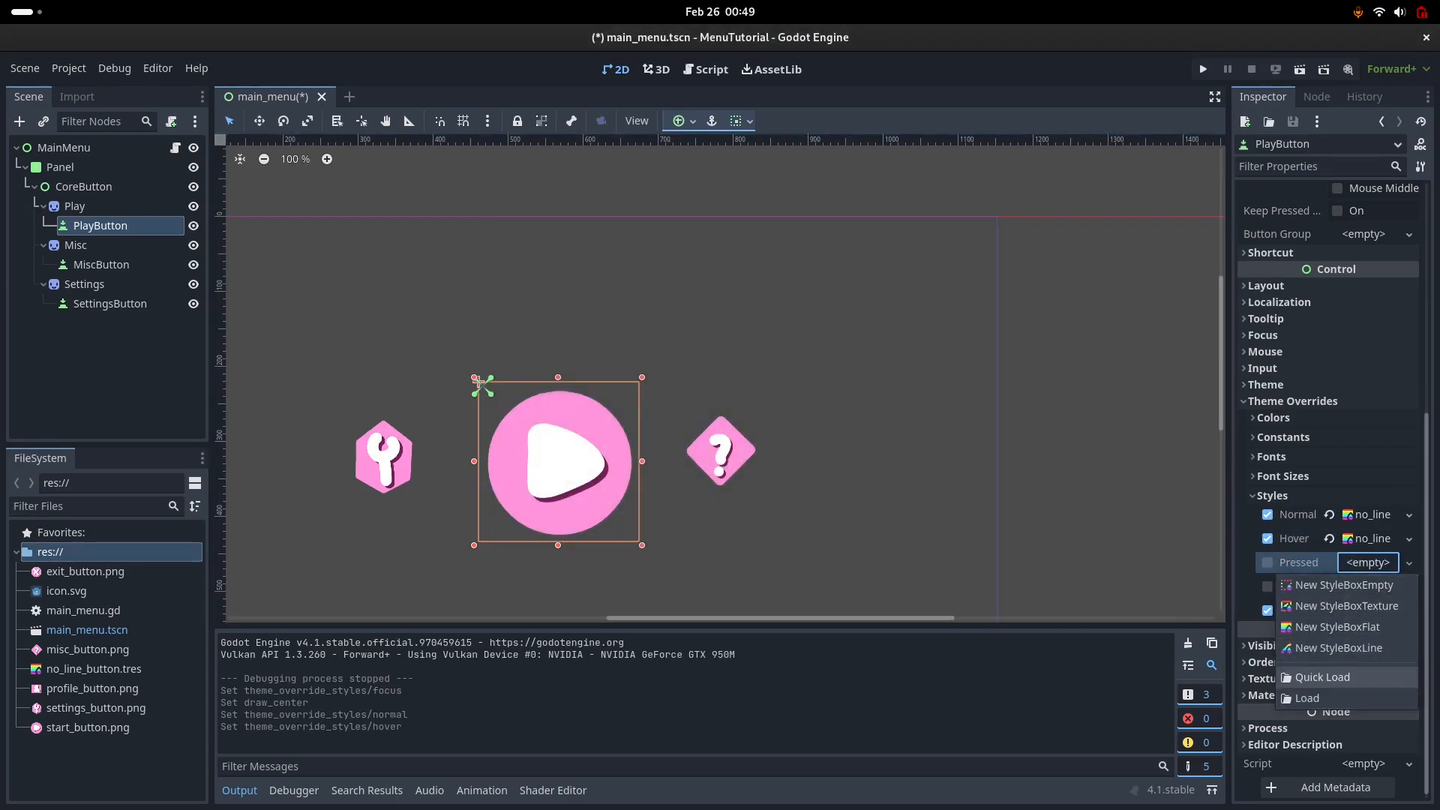
{"action": "left_click", "coordinate": [1323, 677]}
{"action": "key", "text": "Return"}
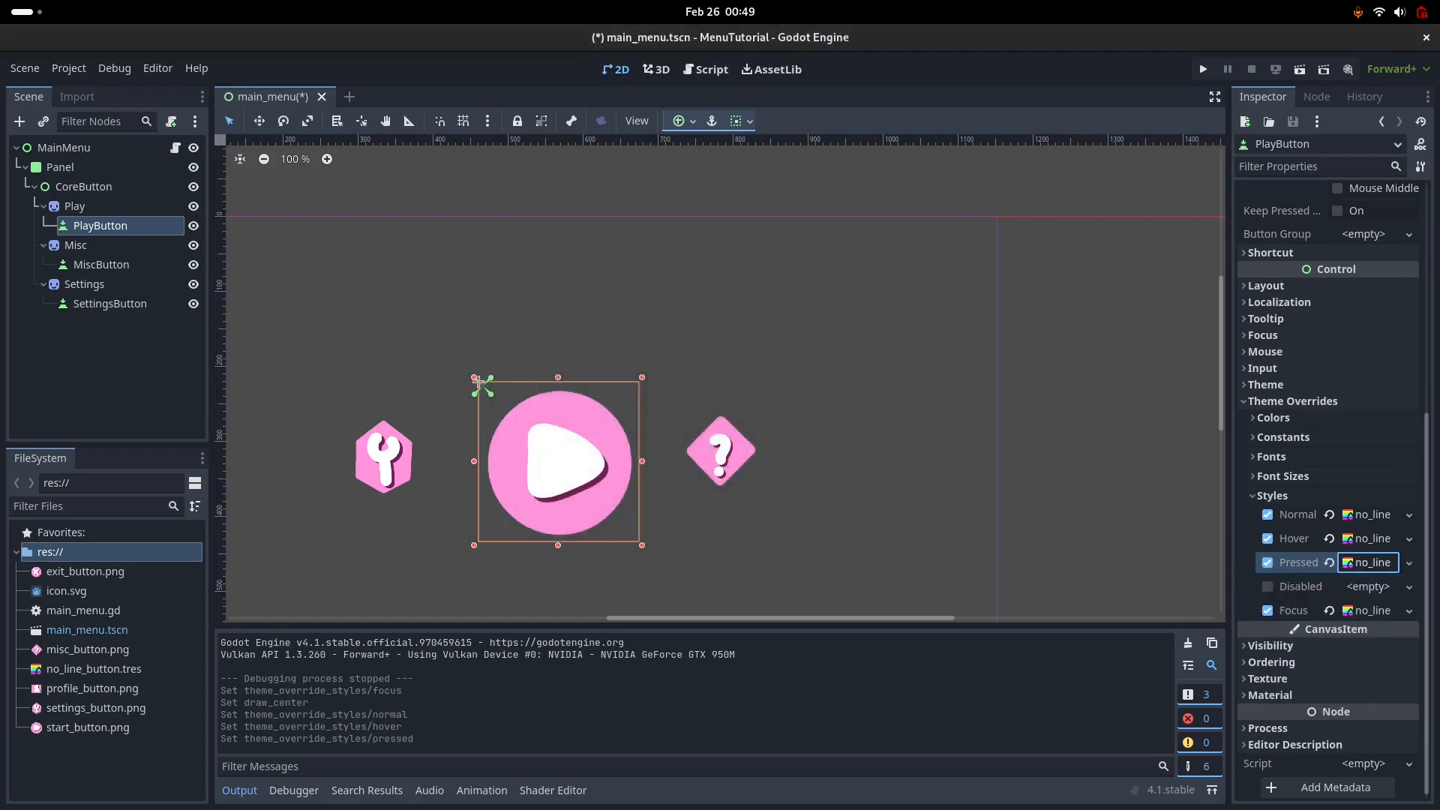
Step: Load no_line_button.tres as MiscButton's Normal and Hover style overrides
{"action": "left_click", "coordinate": [101, 265]}
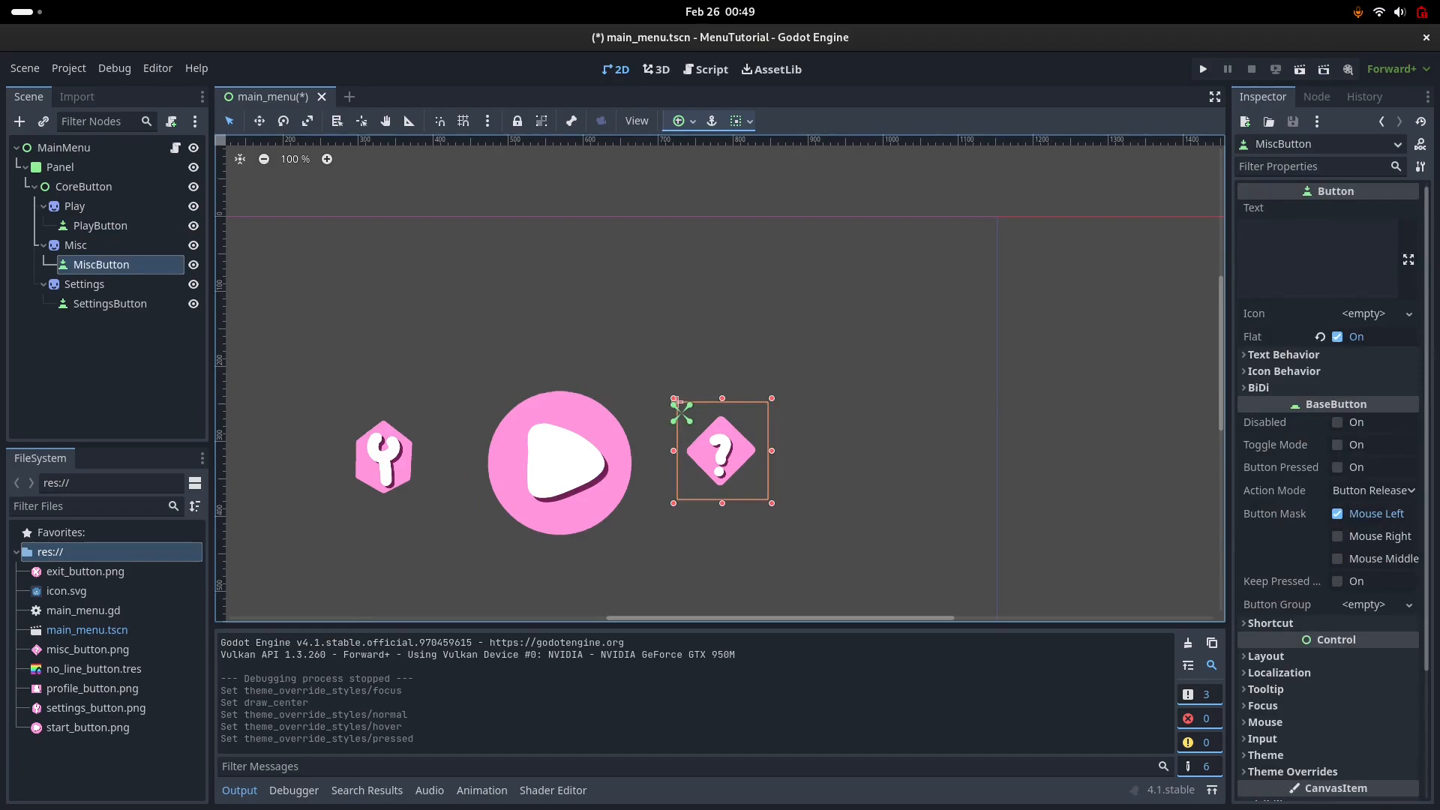
{"action": "scroll", "coordinate": [1290, 563], "scroll_direction": "down", "scroll_amount": 4}
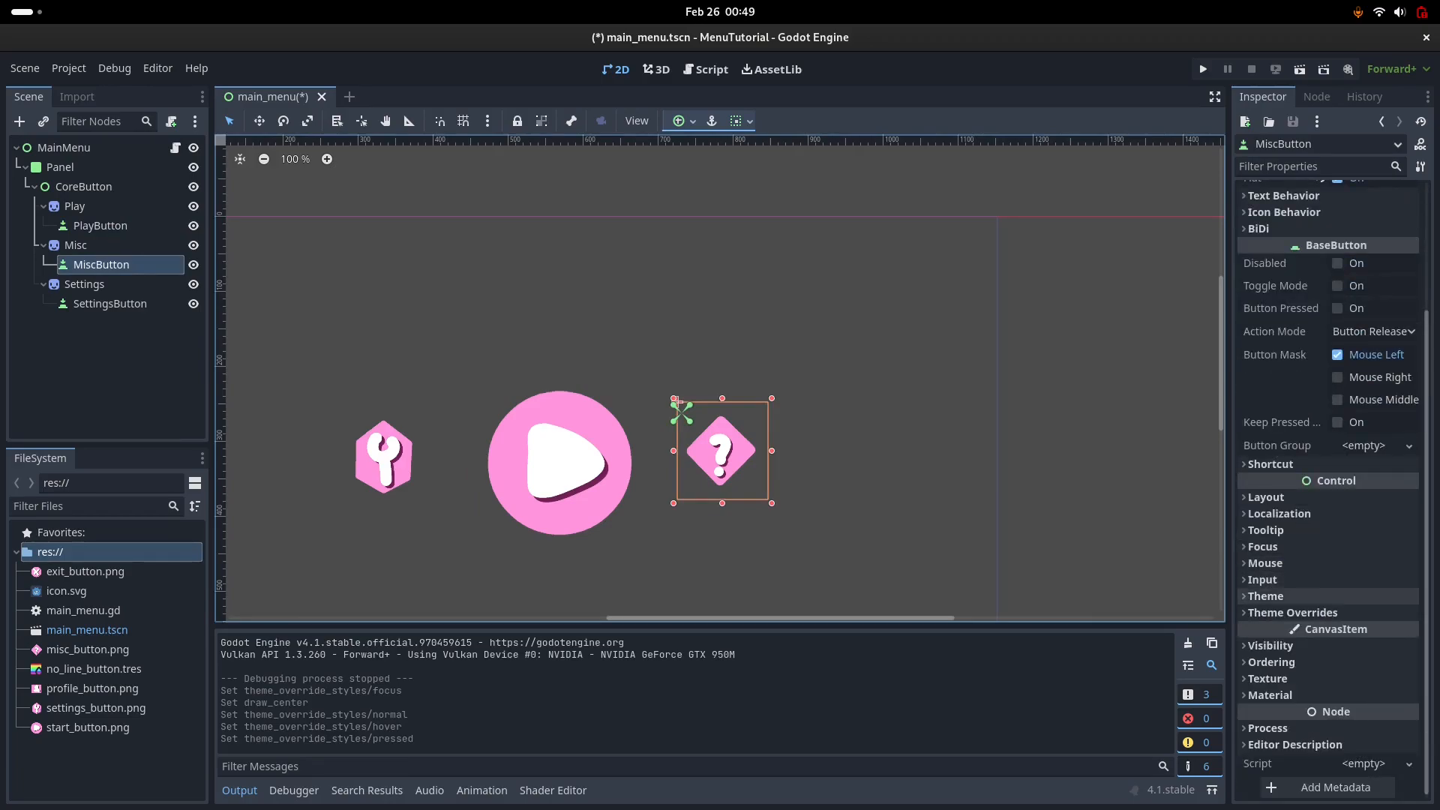
{"action": "left_click", "coordinate": [1292, 613]}
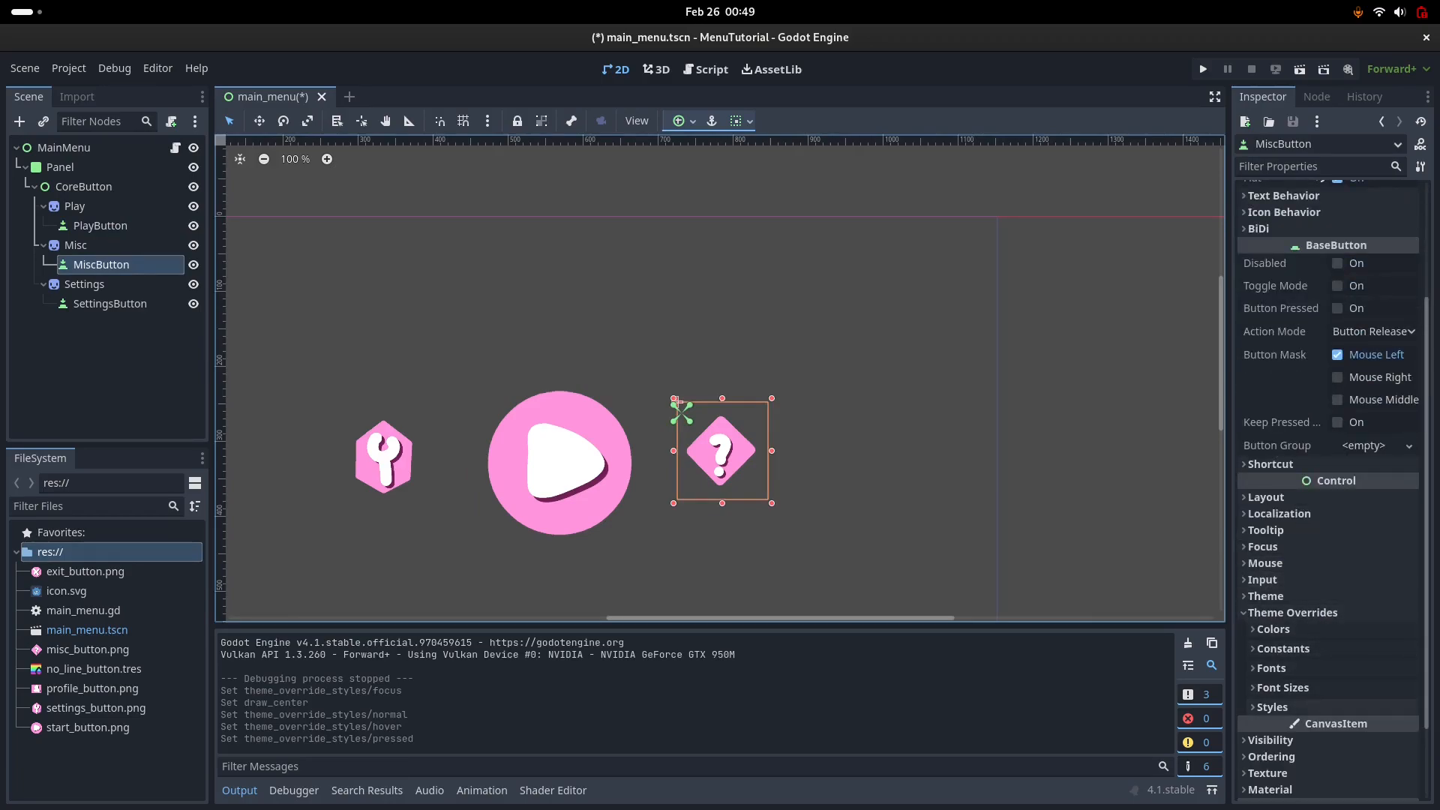
{"action": "left_click", "coordinate": [1273, 707]}
{"action": "scroll", "coordinate": [1328, 487], "scroll_direction": "down", "scroll_amount": 5}
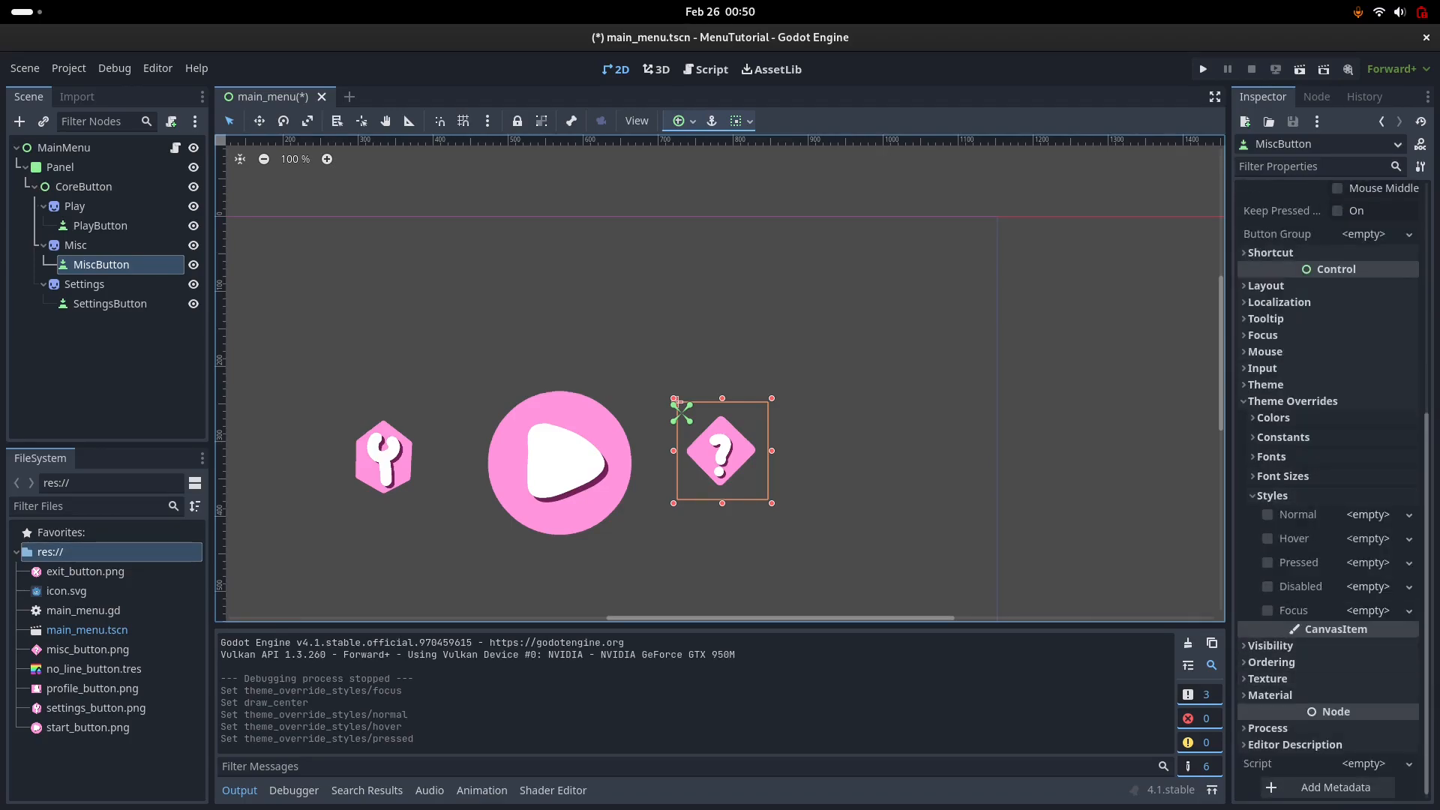
{"action": "left_click", "coordinate": [1409, 515]}
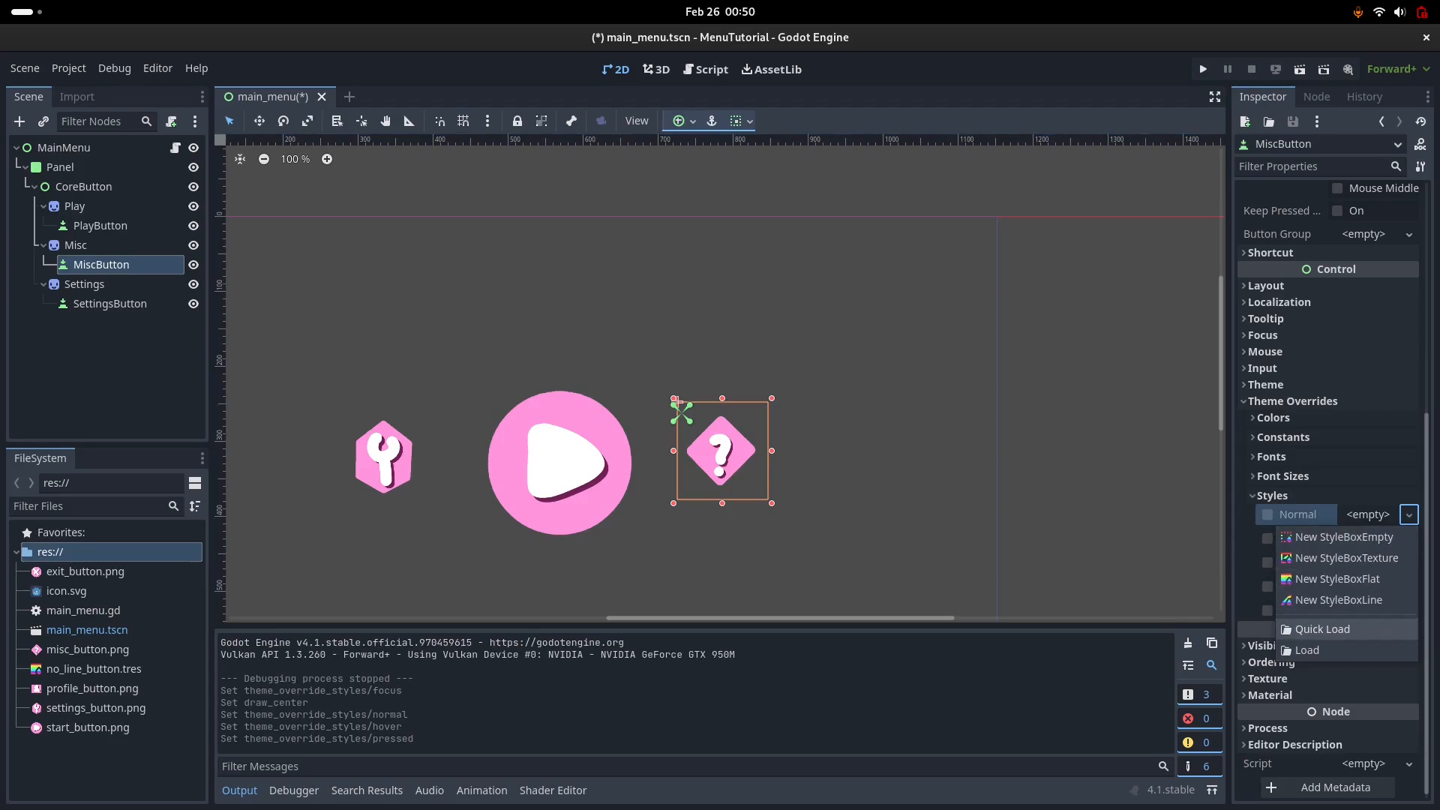
{"action": "left_click", "coordinate": [1322, 629]}
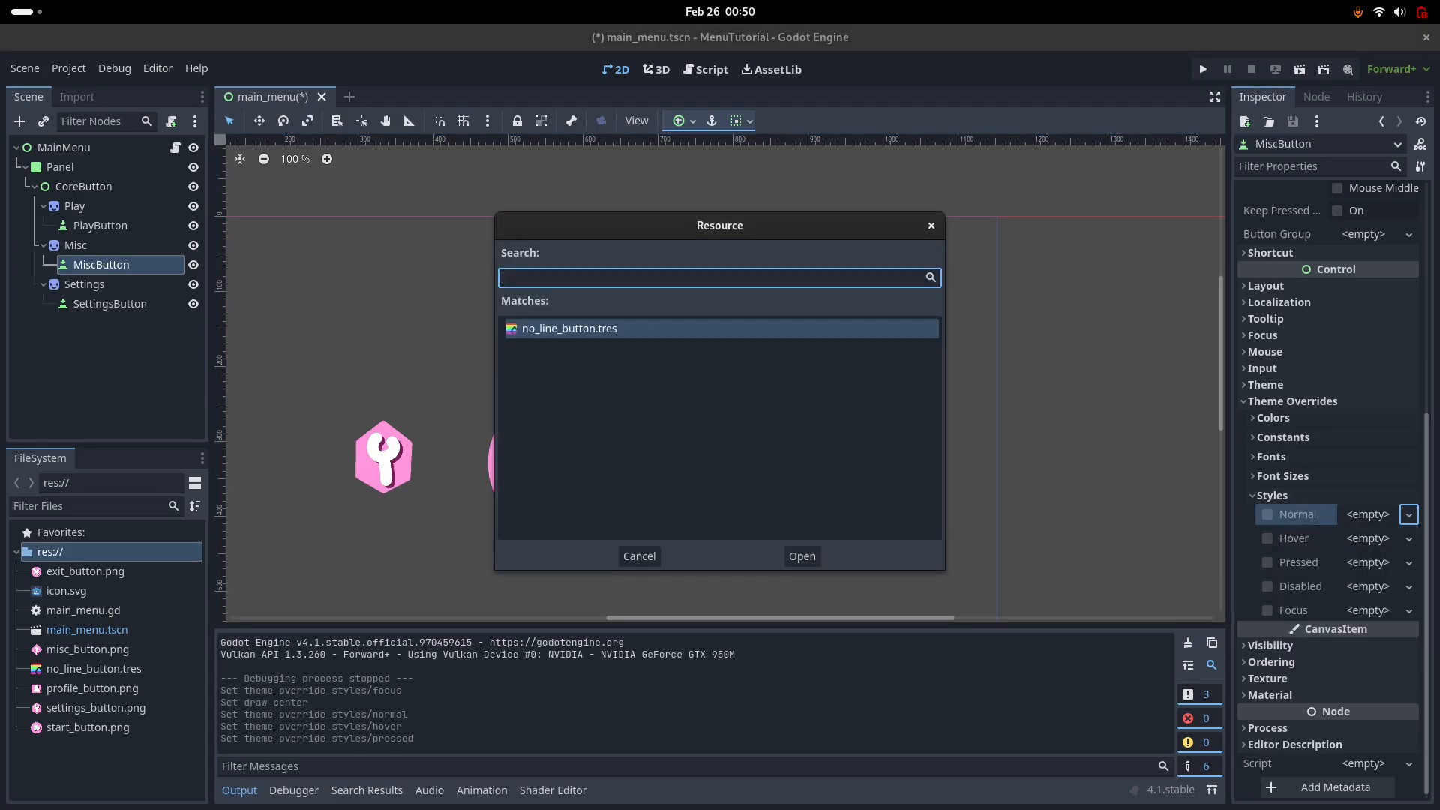
{"action": "key", "text": "Return"}
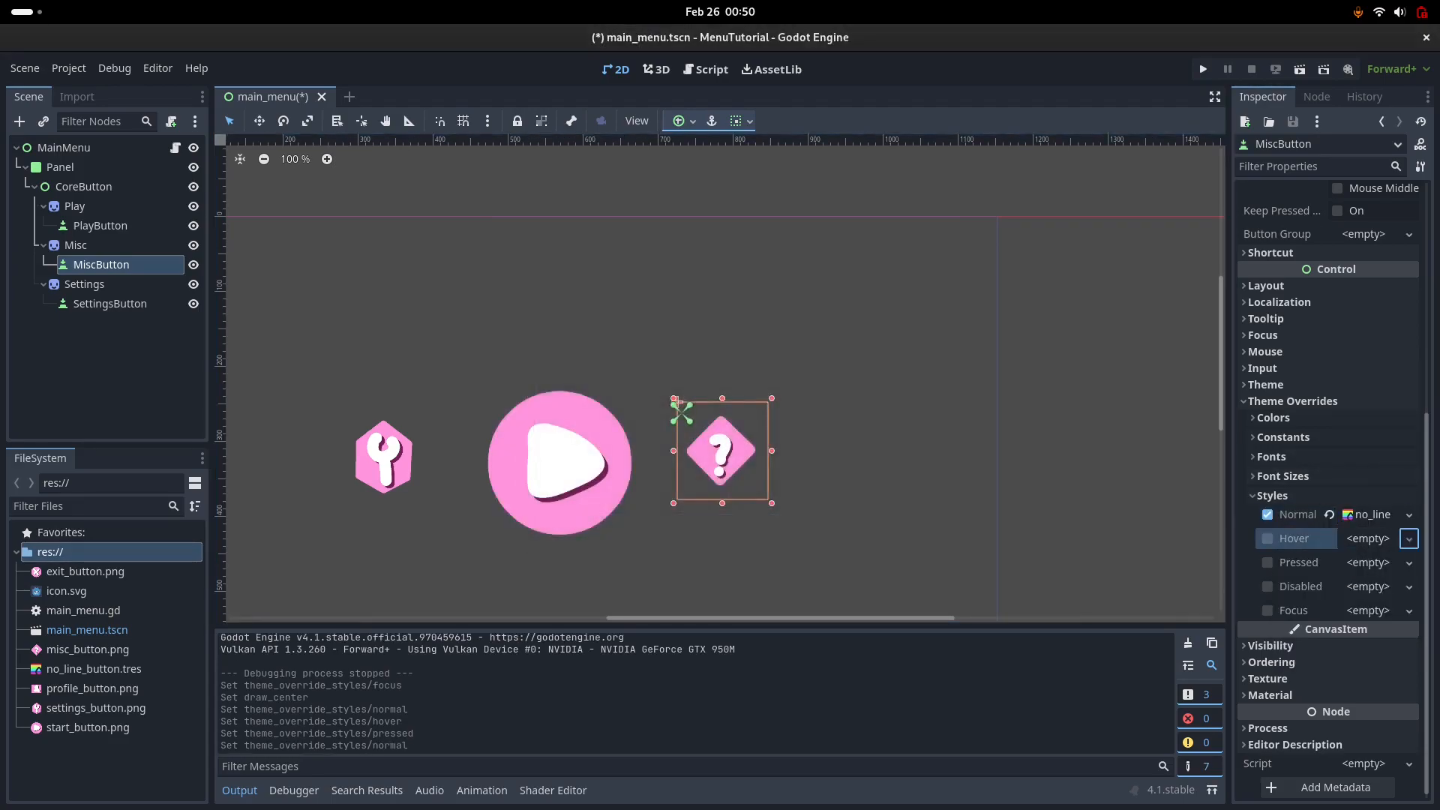
{"action": "left_click", "coordinate": [1410, 539]}
{"action": "left_click", "coordinate": [1322, 653]}
{"action": "key", "text": "Return"}
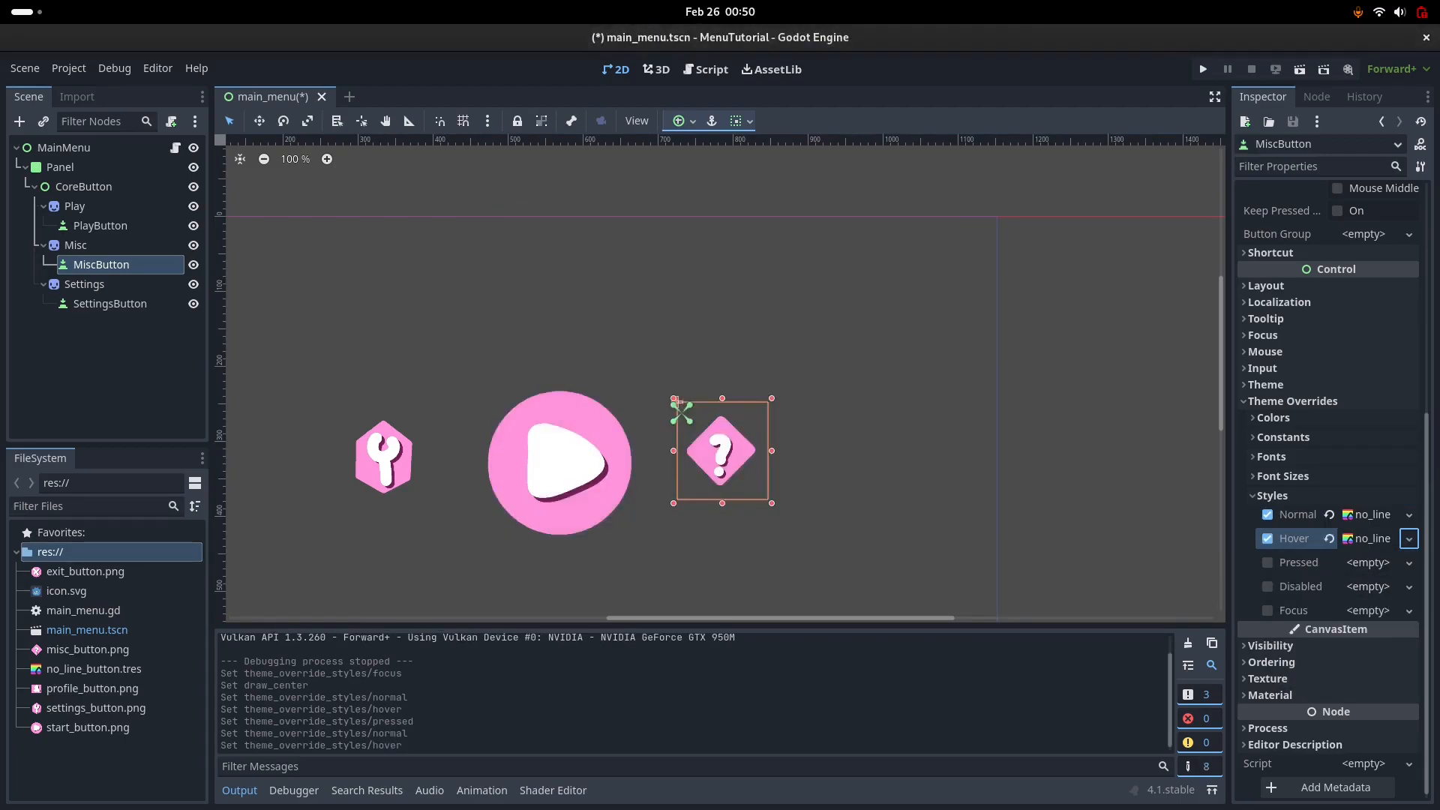
Step: Load no_line_button.tres as MiscButton's Pressed and Focus style overrides
{"action": "left_click", "coordinate": [1410, 563]}
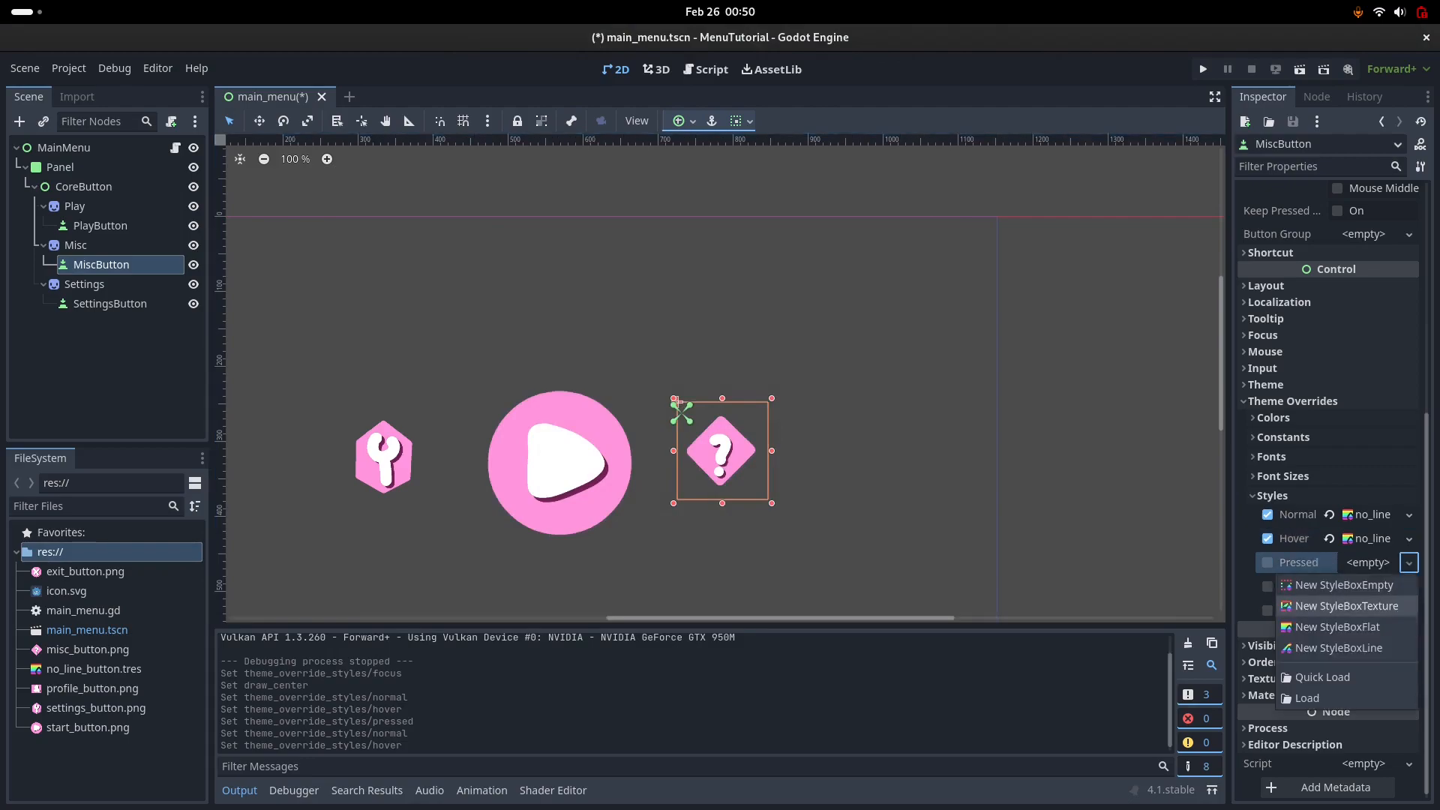
{"action": "left_click", "coordinate": [1322, 677]}
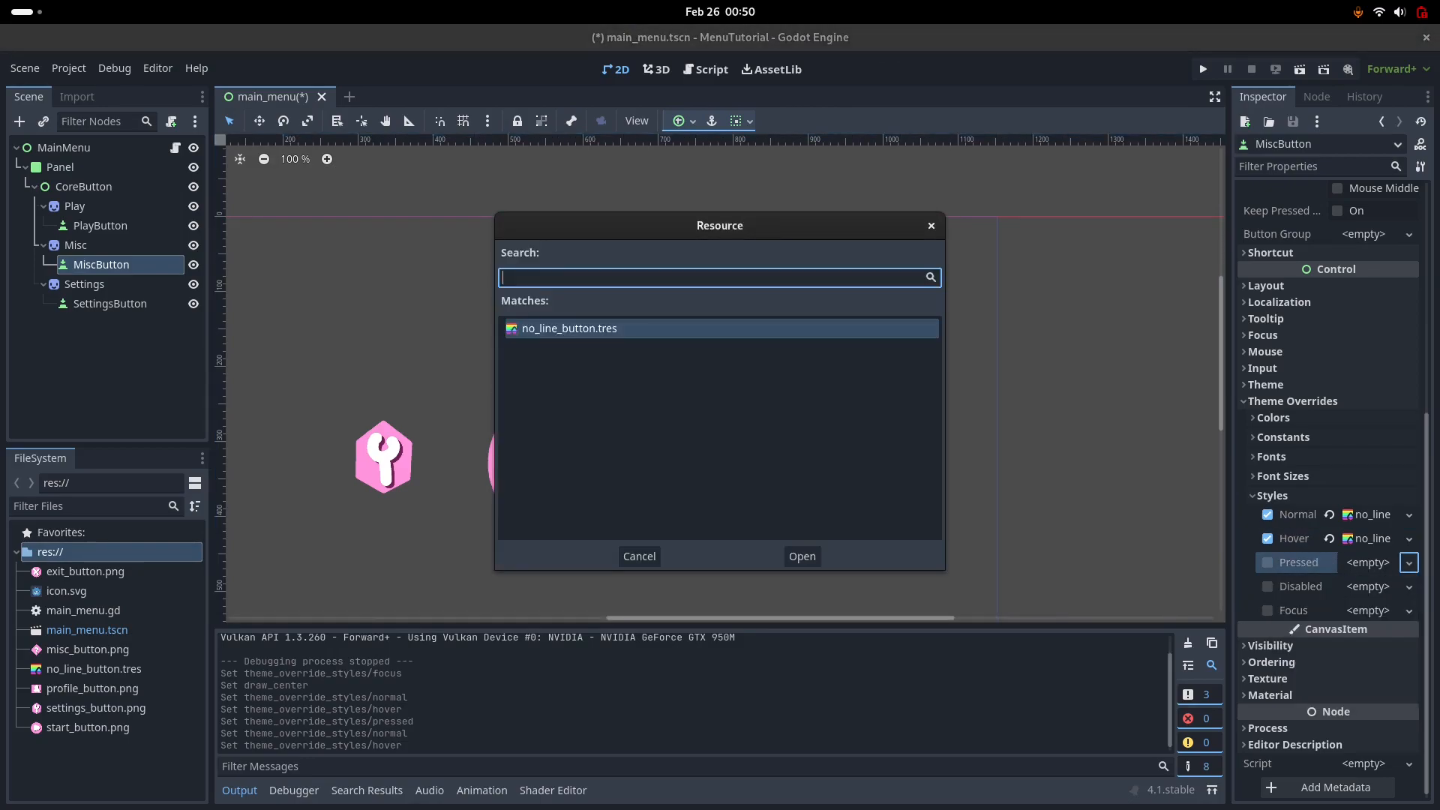
{"action": "key", "text": "Return"}
{"action": "left_click", "coordinate": [1409, 610]}
{"action": "left_click", "coordinate": [1322, 725]}
{"action": "key", "text": "Return"}
Step: Load no_line_button.tres as SettingsButton's Normal and Hover style overrides
{"action": "left_click", "coordinate": [384, 457]}
{"action": "left_click", "coordinate": [1292, 600]}
{"action": "scroll", "coordinate": [1335, 525], "scroll_direction": "down", "scroll_amount": 3}
{"action": "left_click", "coordinate": [1409, 515]}
{"action": "left_click", "coordinate": [1322, 629]}
{"action": "key", "text": "Return"}
{"action": "left_click", "coordinate": [1409, 539]}
{"action": "left_click", "coordinate": [1323, 654]}
{"action": "key", "text": "Return"}
Step: Load no_line_button.tres as SettingsButton's Pressed and Focus style overrides
{"action": "left_click", "coordinate": [1410, 563]}
{"action": "left_click", "coordinate": [1323, 677]}
{"action": "key", "text": "Return"}
{"action": "left_click", "coordinate": [1409, 610]}
{"action": "left_click", "coordinate": [1323, 724]}
{"action": "key", "text": "Return"}
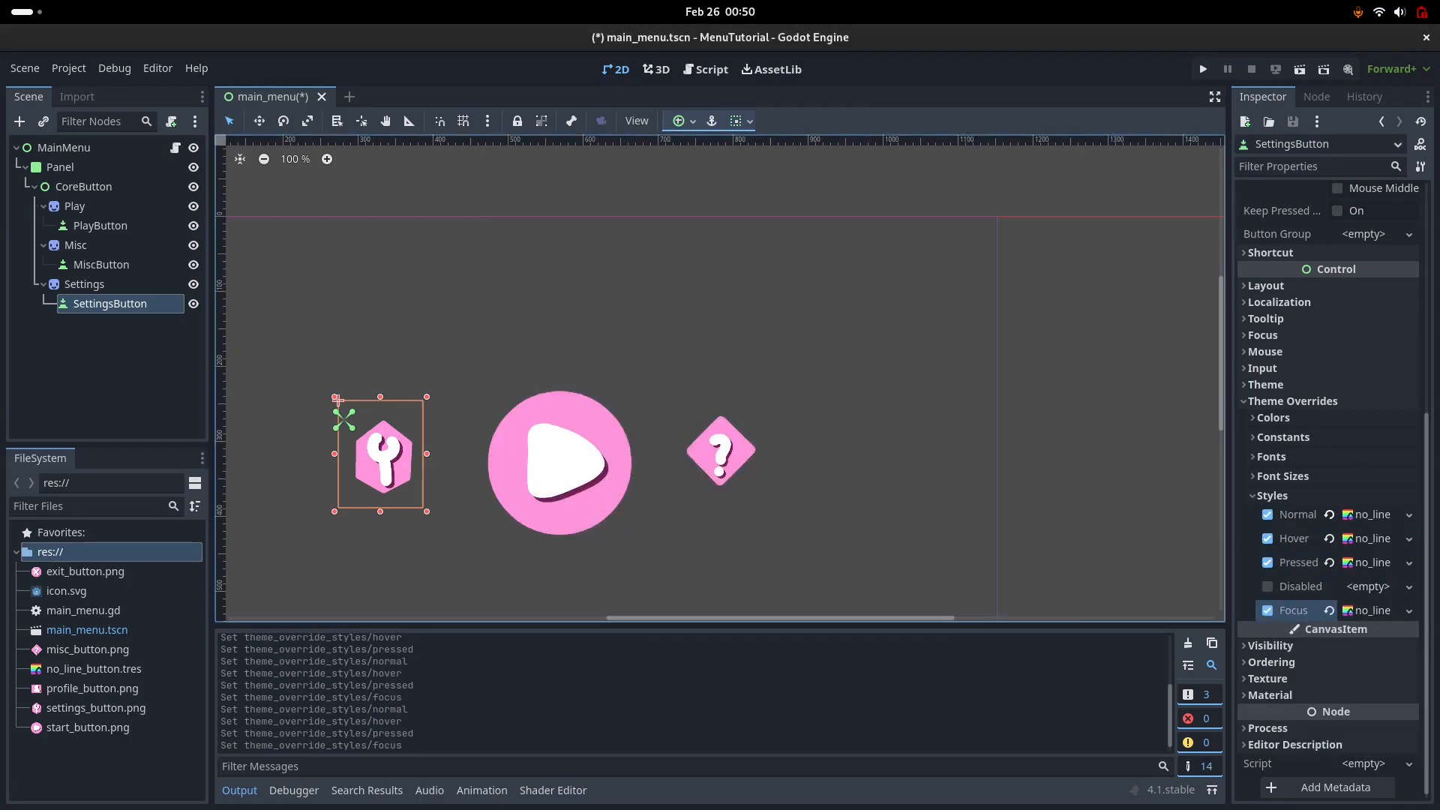
Step: Save the main_menu scene with nothing selected, and test-run the project, stopping it after checking the buttons
{"action": "key", "text": "Escape"}
{"action": "key", "text": "ctrl+s"}
{"action": "key", "text": "F5"}
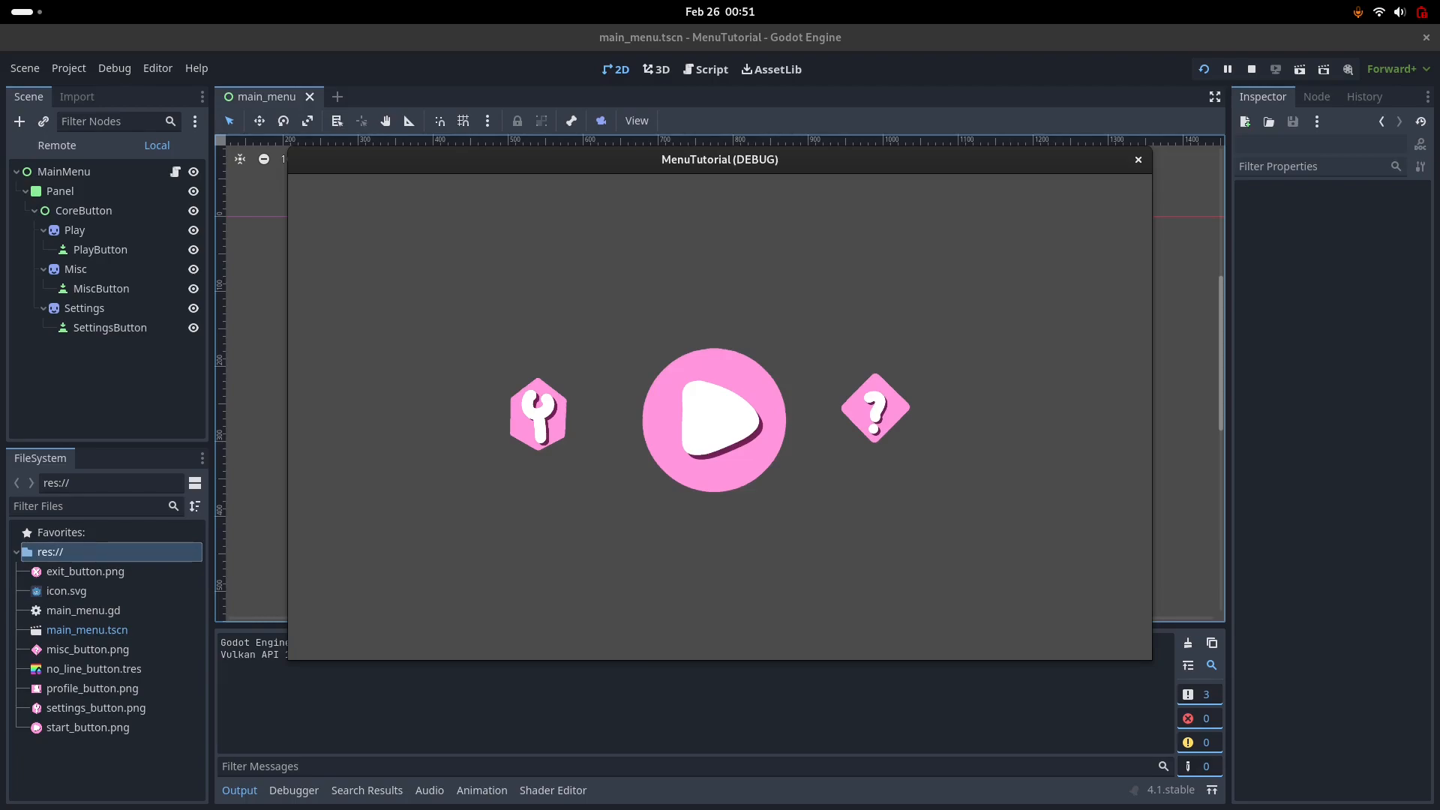
{"action": "key", "text": "F8"}
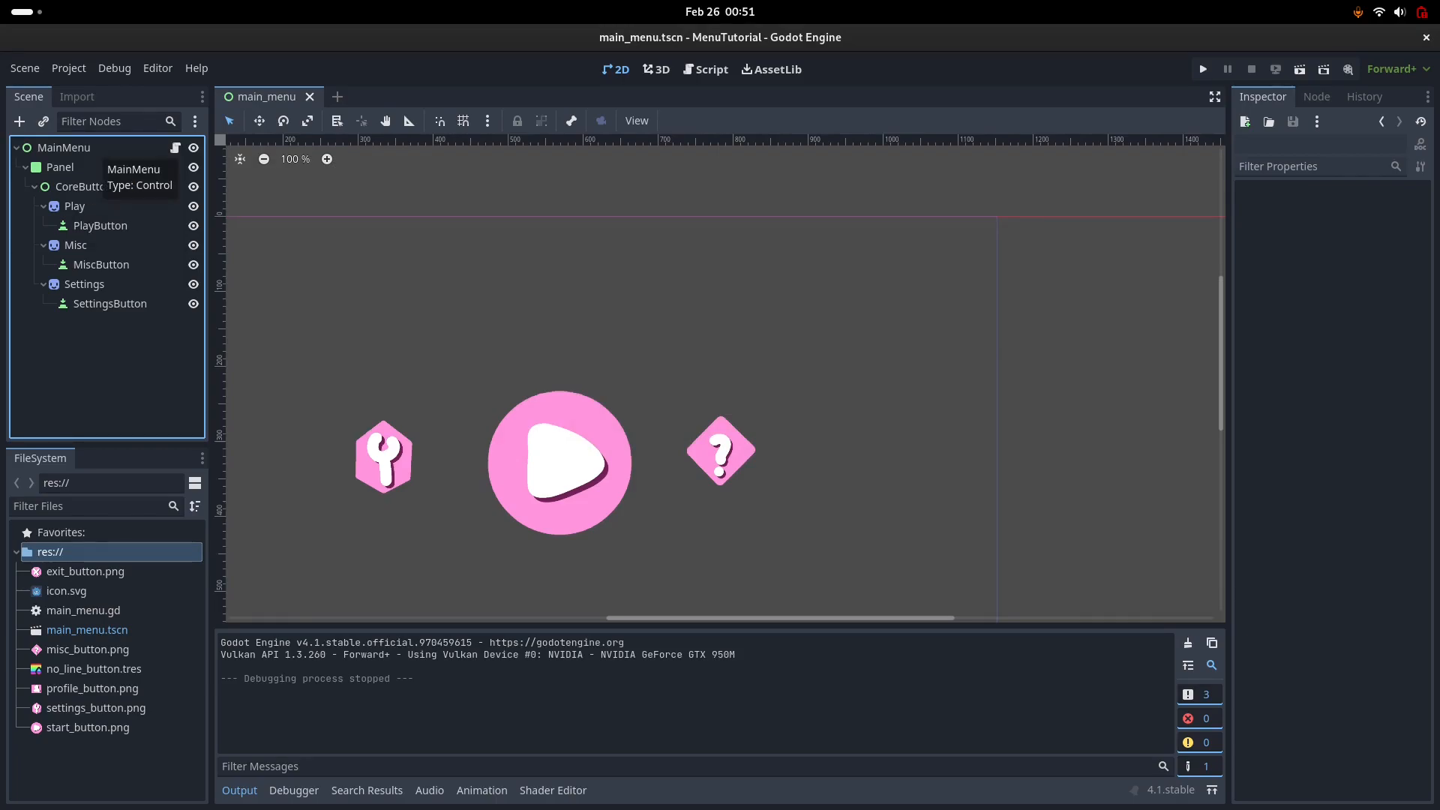
Step: Collapse the Play, Misc and Settings branches in the scene tree
{"action": "left_click", "coordinate": [44, 206]}
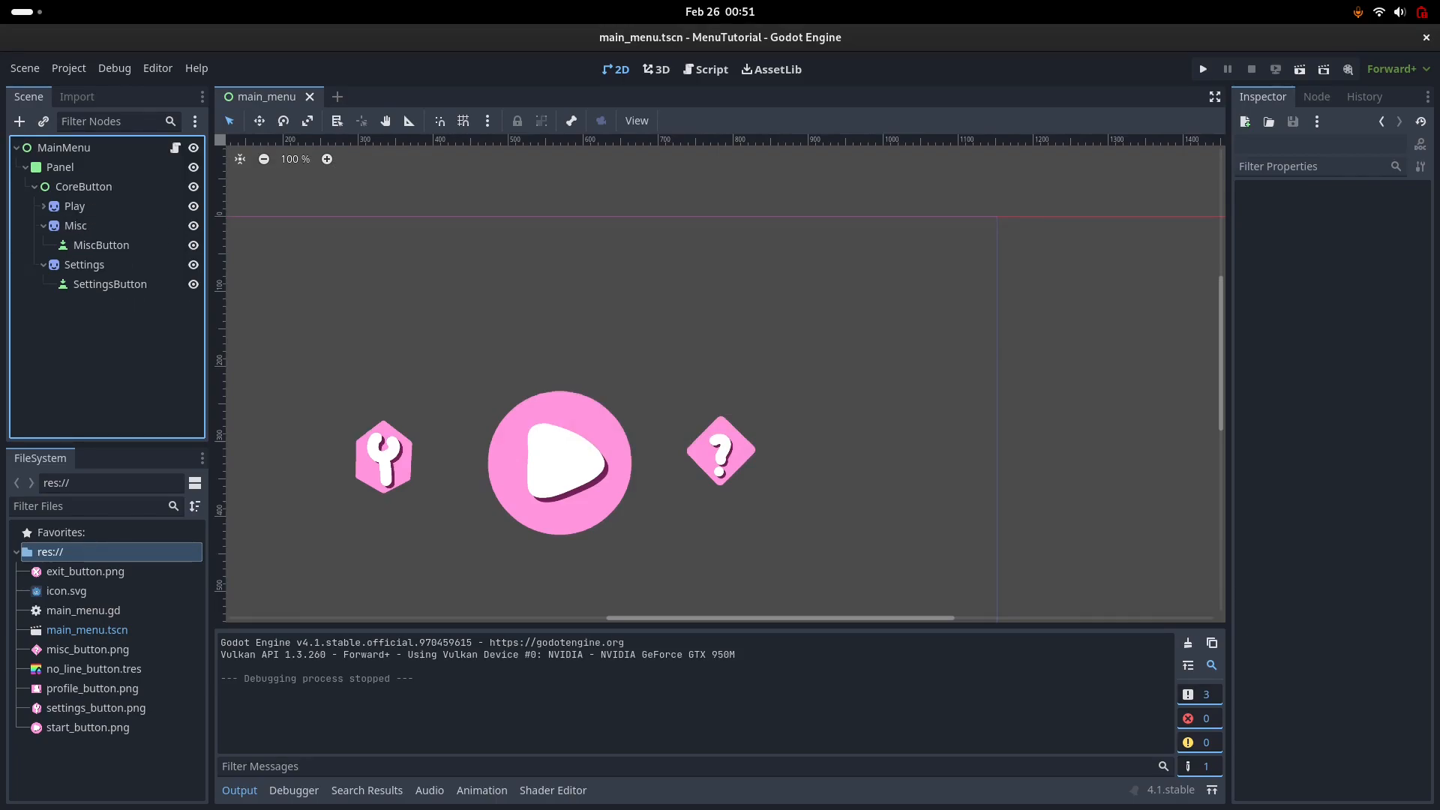
{"action": "left_click", "coordinate": [44, 225]}
{"action": "left_click", "coordinate": [44, 244]}
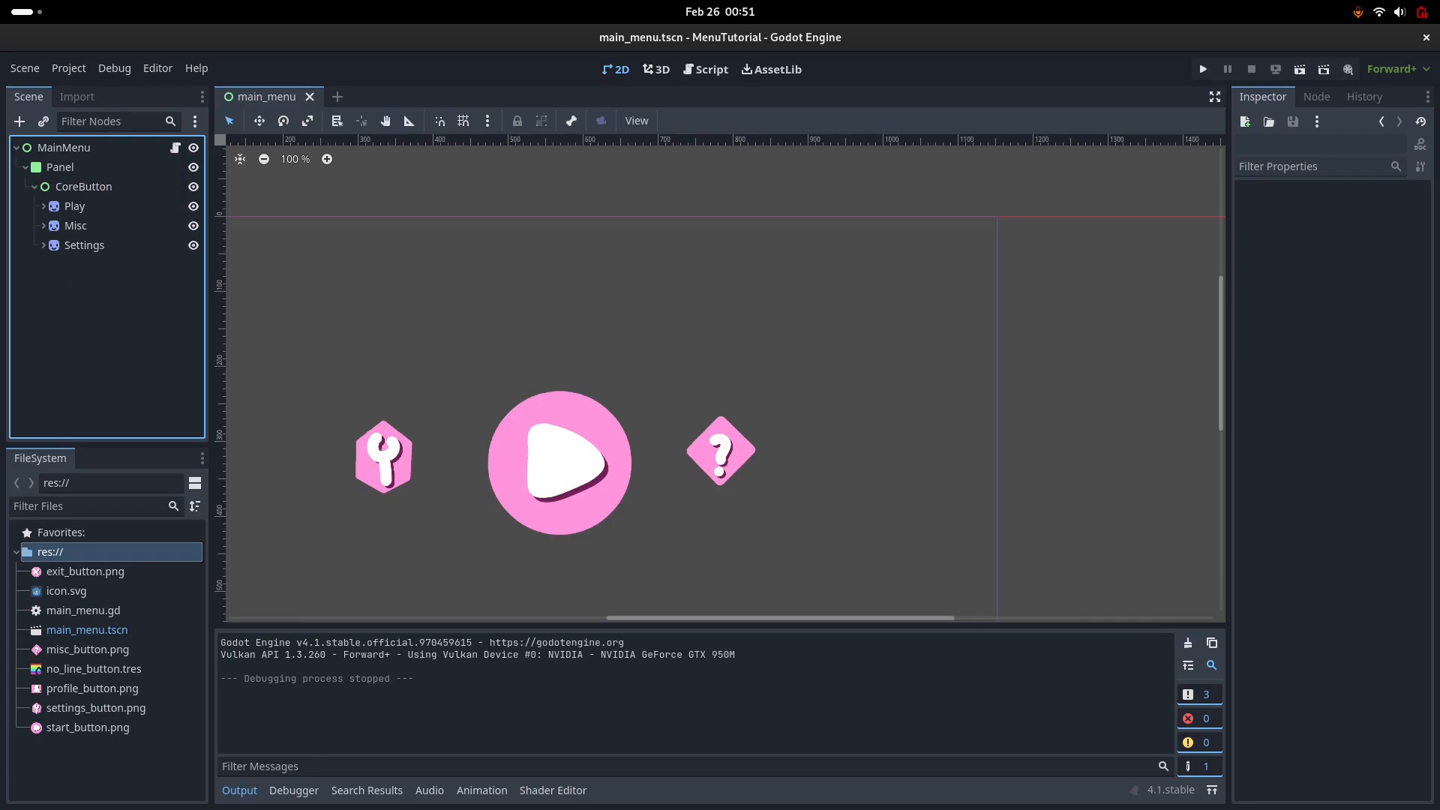
Step: Assign SettingsButton as PlayButton's left focus neighbor
{"action": "left_click", "coordinate": [74, 206]}
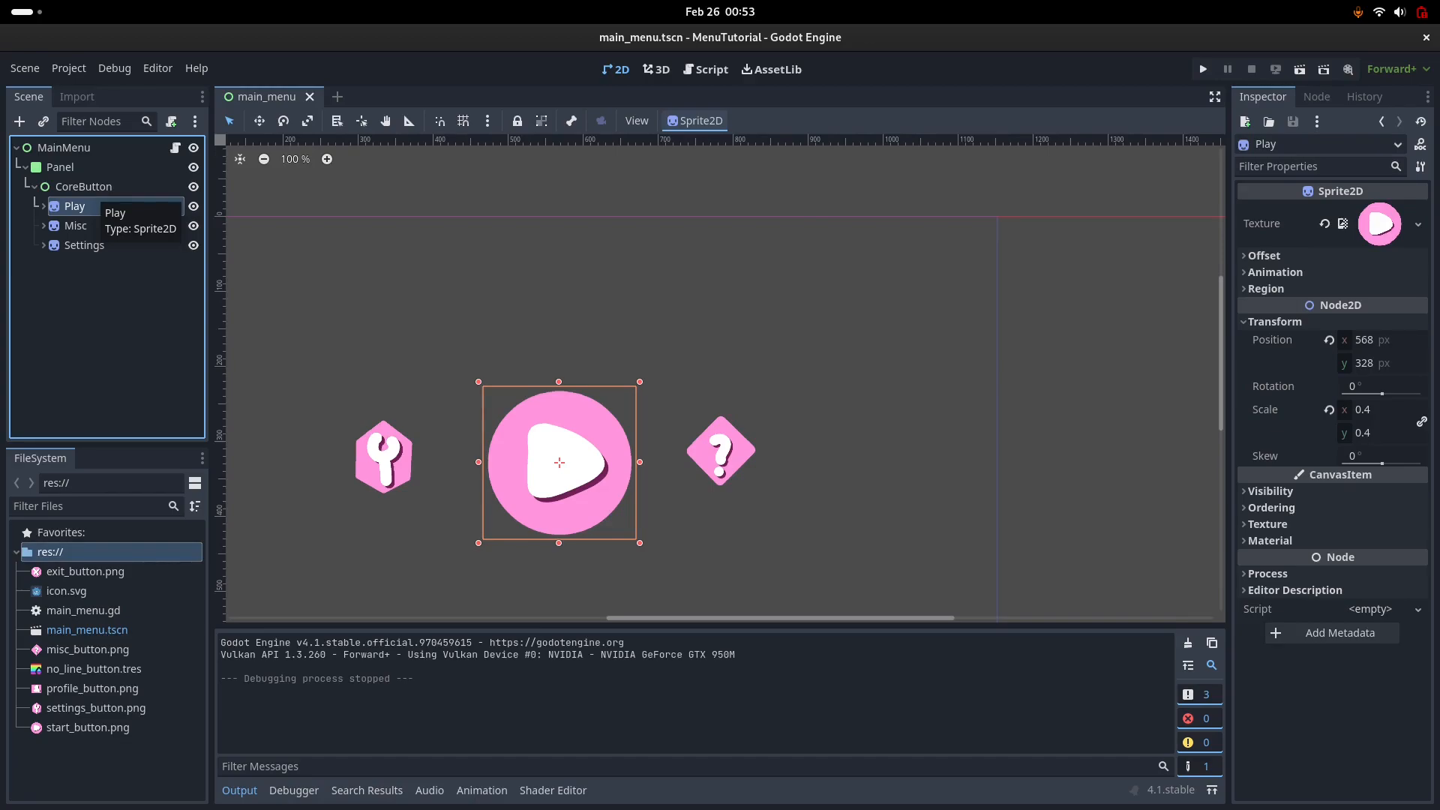
{"action": "left_click", "coordinate": [43, 206]}
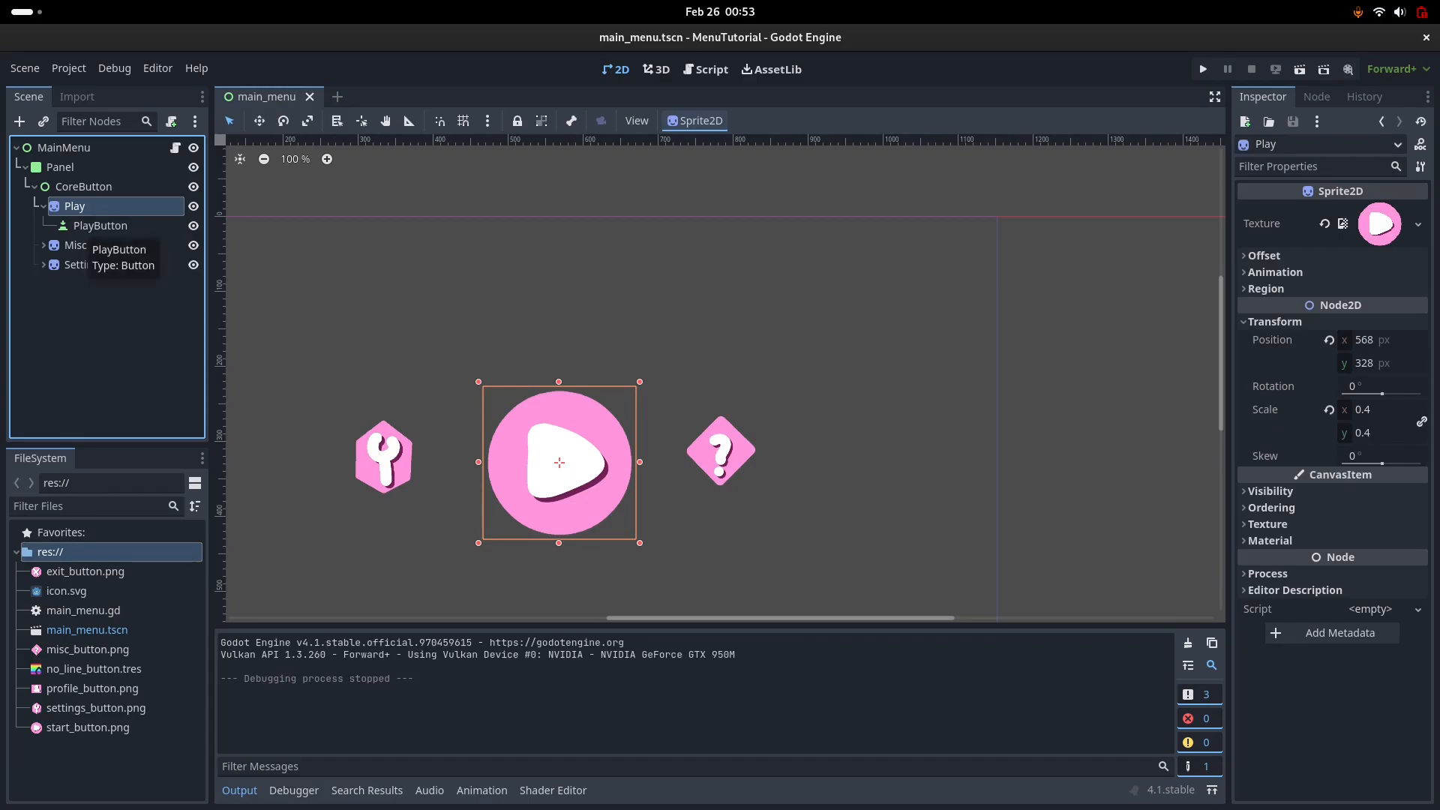
{"action": "left_click", "coordinate": [80, 228]}
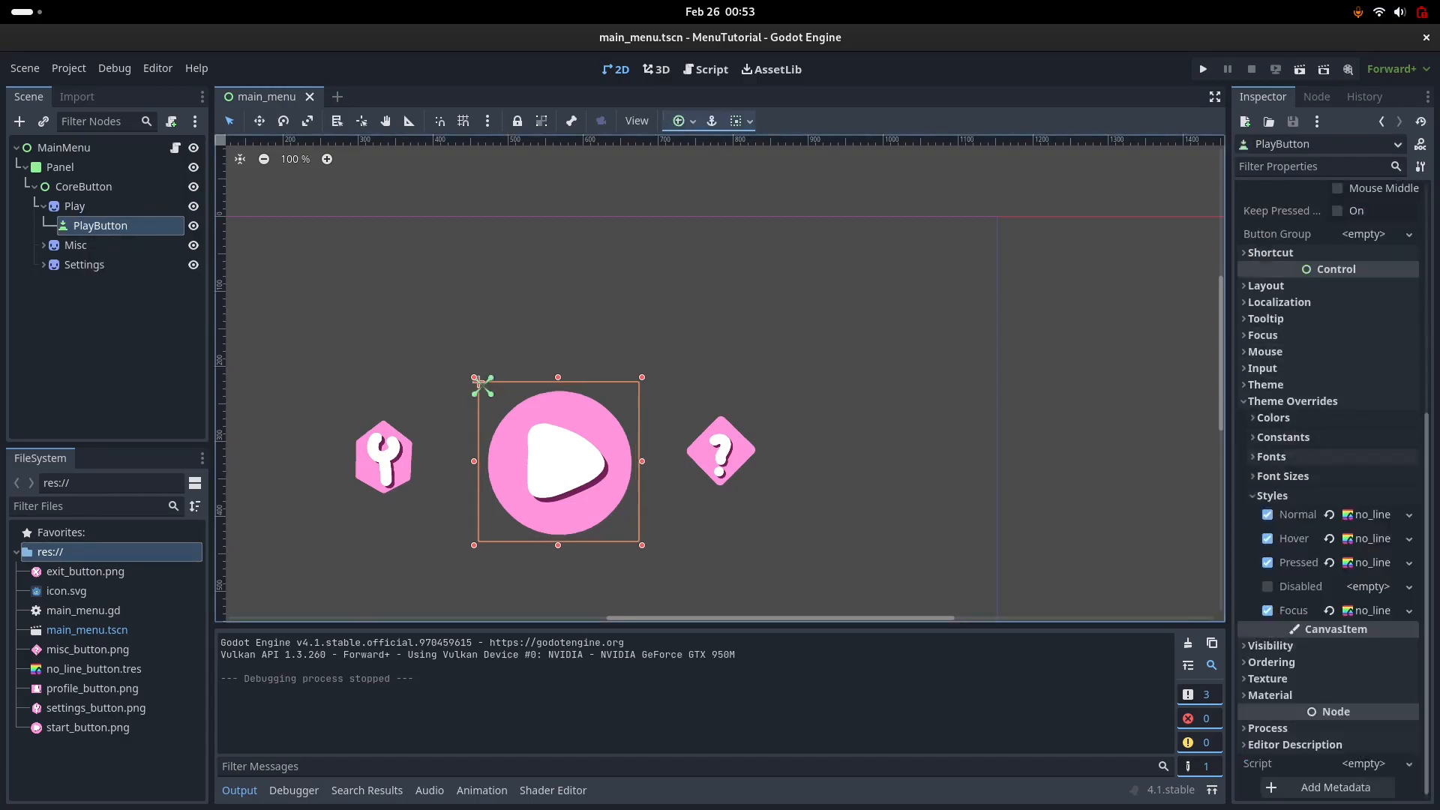
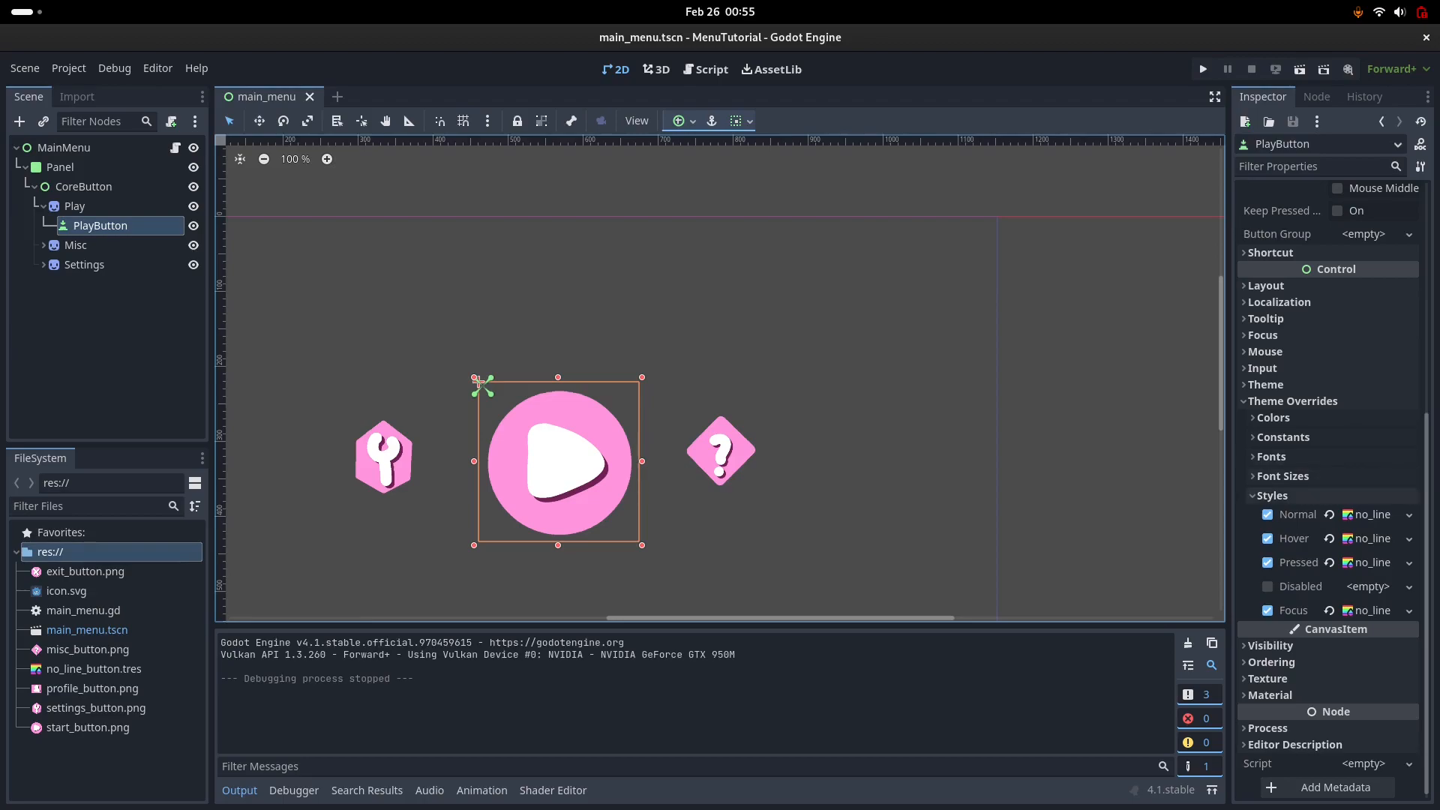
{"action": "left_click", "coordinate": [1272, 495]}
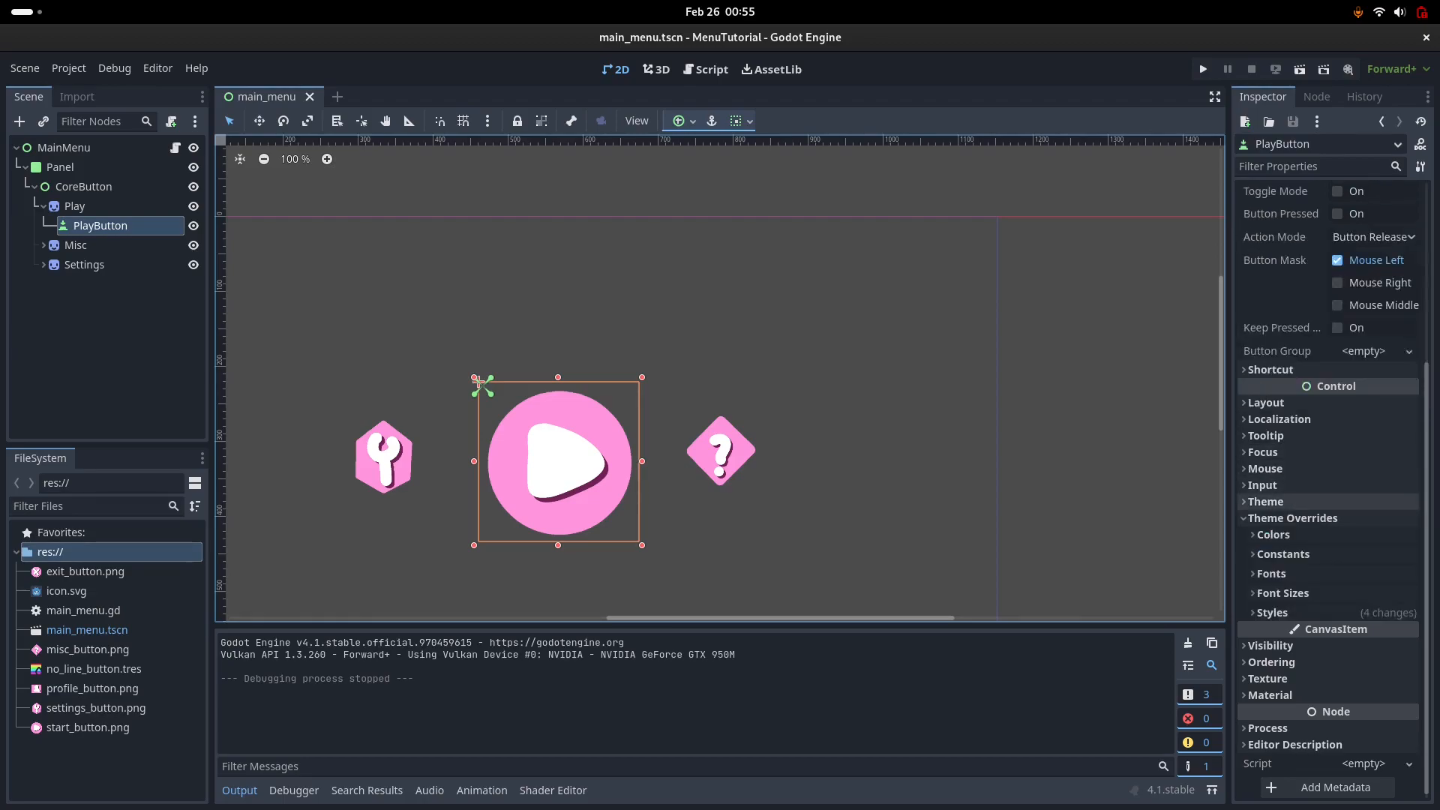
{"action": "left_click", "coordinate": [1292, 517]}
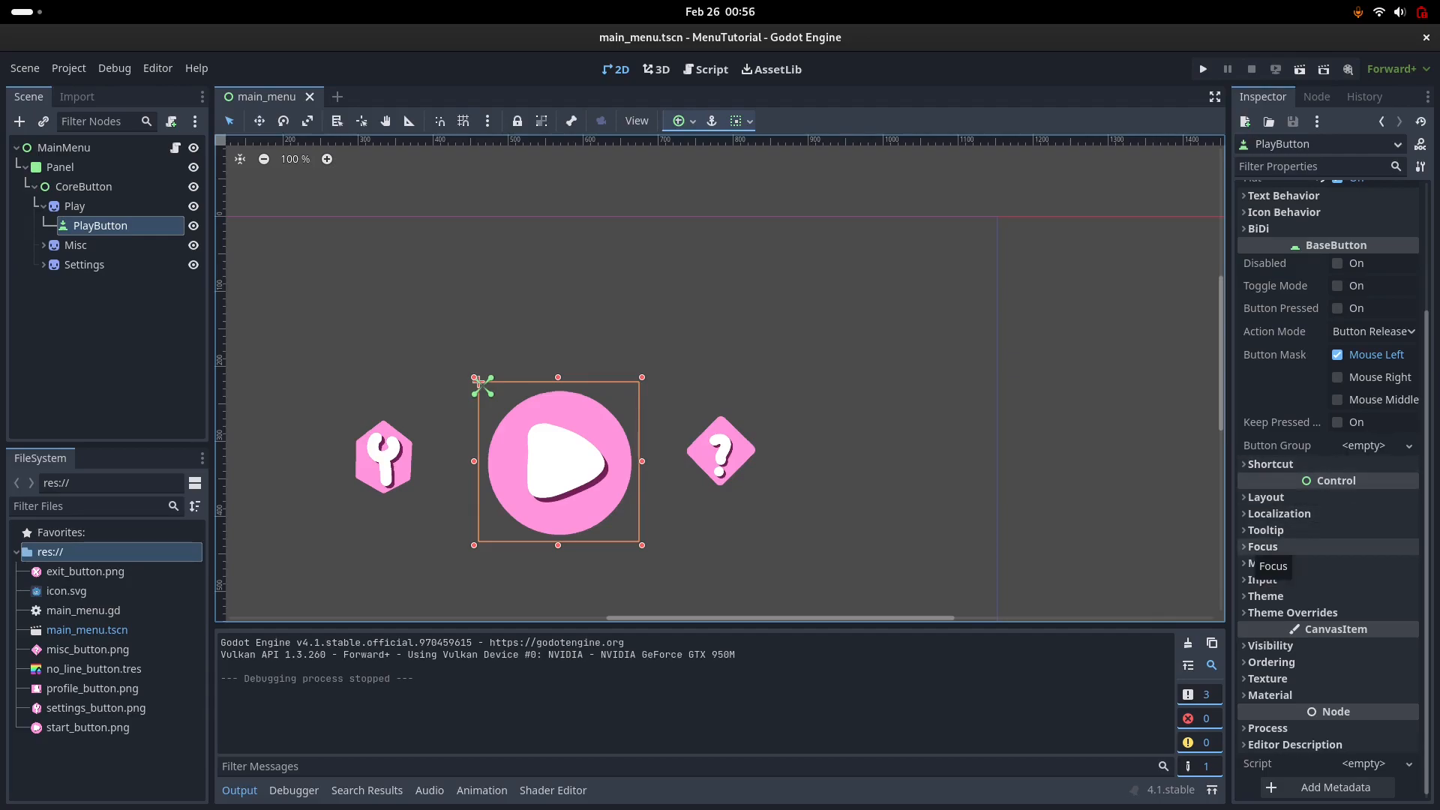
{"action": "left_click", "coordinate": [1266, 547]}
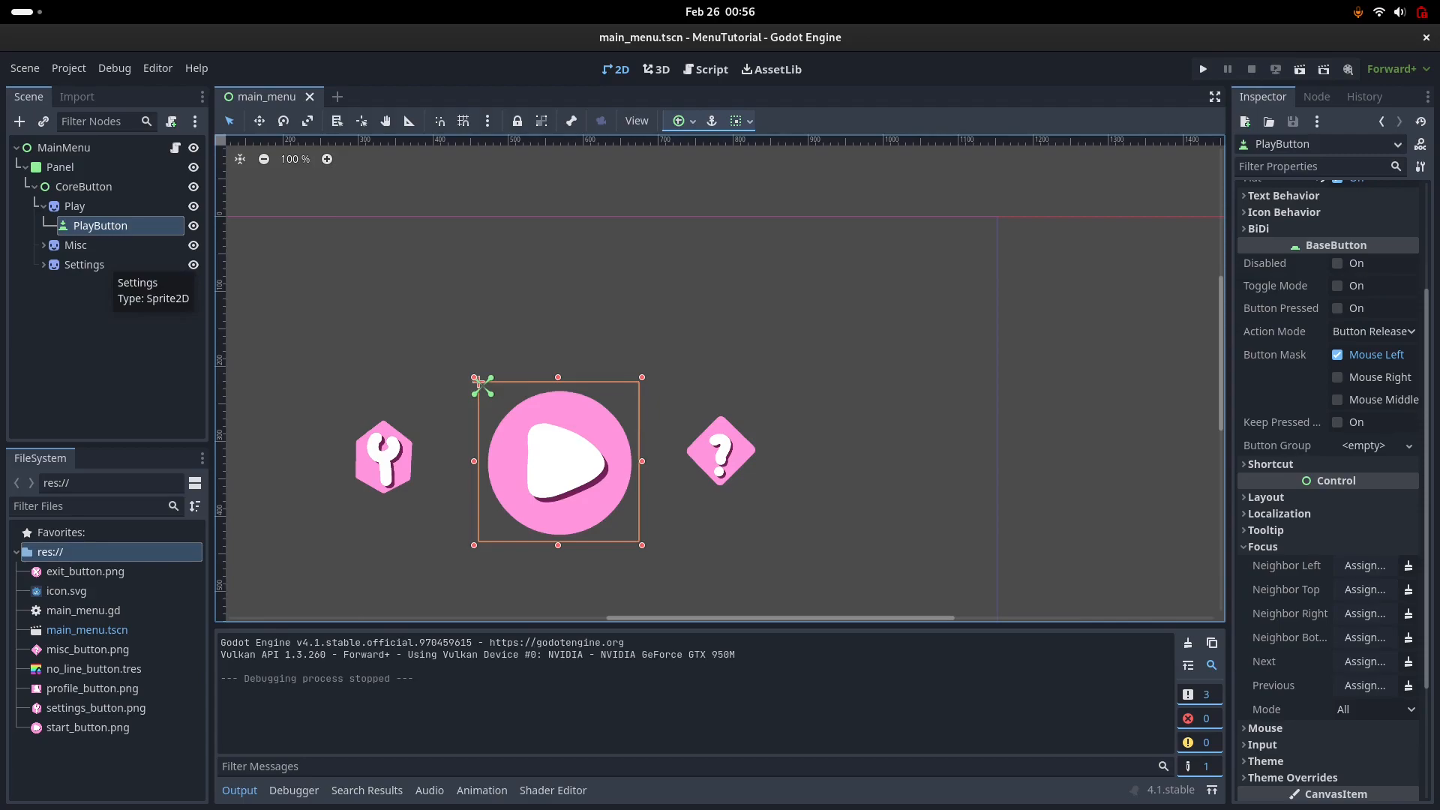
{"action": "left_click", "coordinate": [84, 265]}
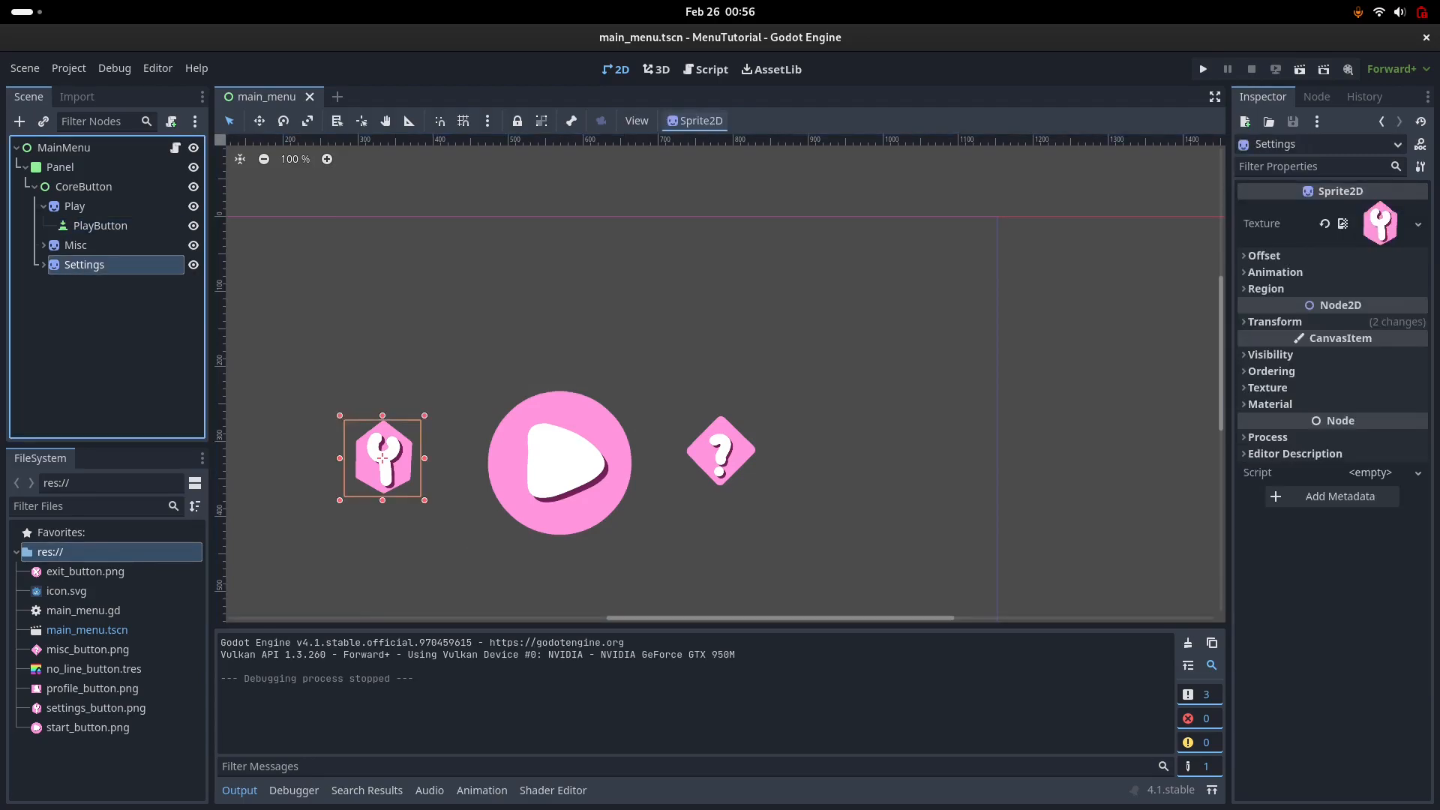
{"action": "left_click", "coordinate": [480, 384]}
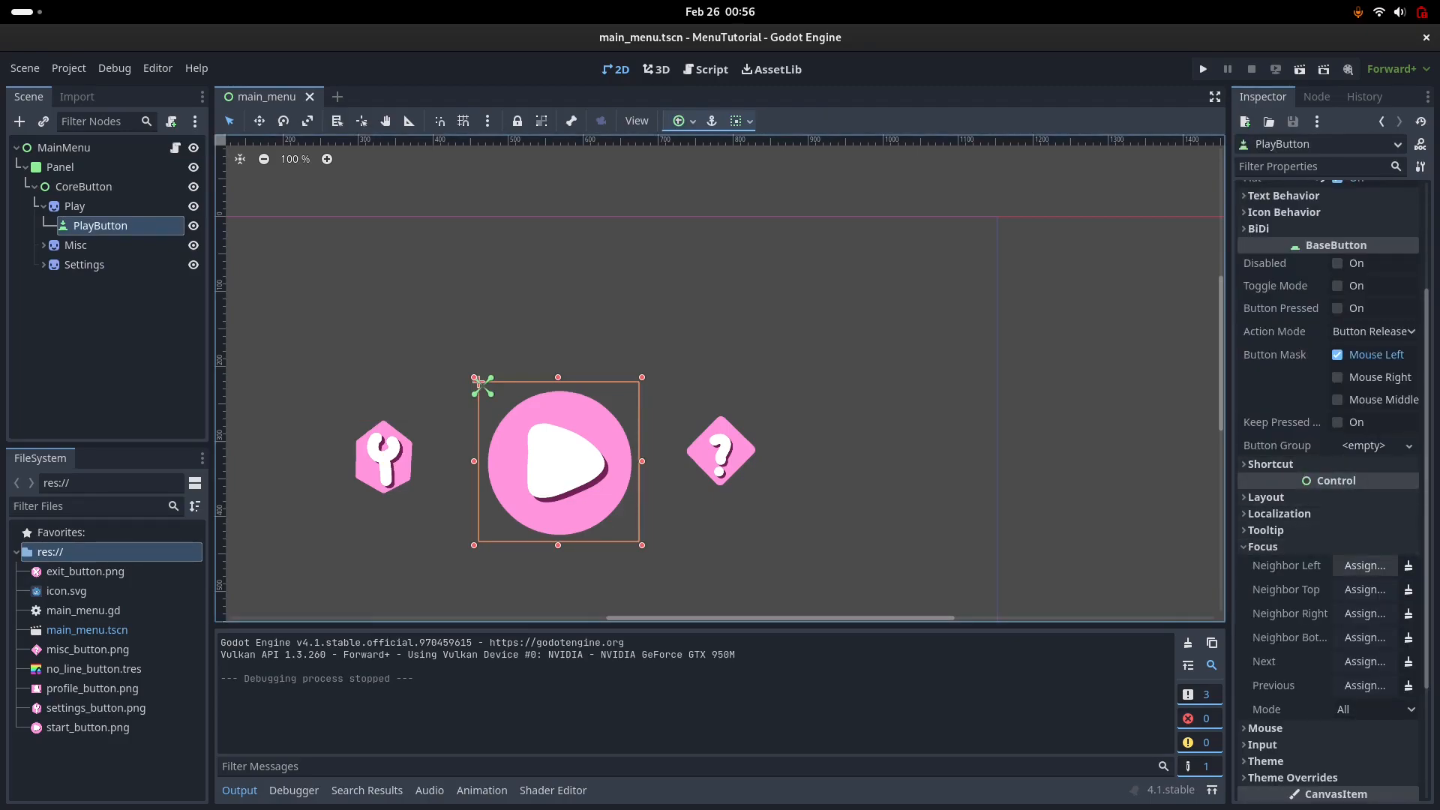
{"action": "left_click", "coordinate": [1365, 565]}
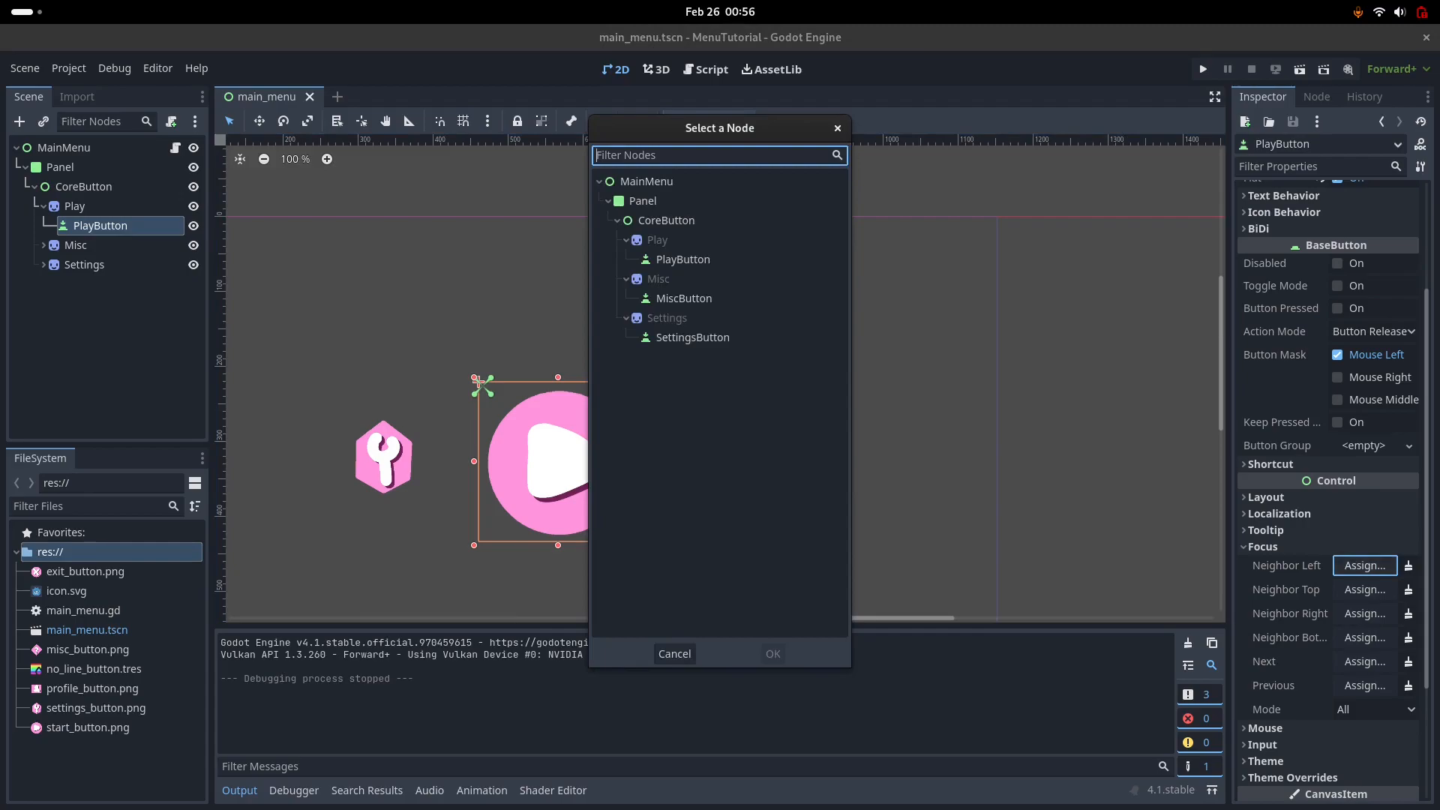
{"action": "left_click", "coordinate": [692, 337]}
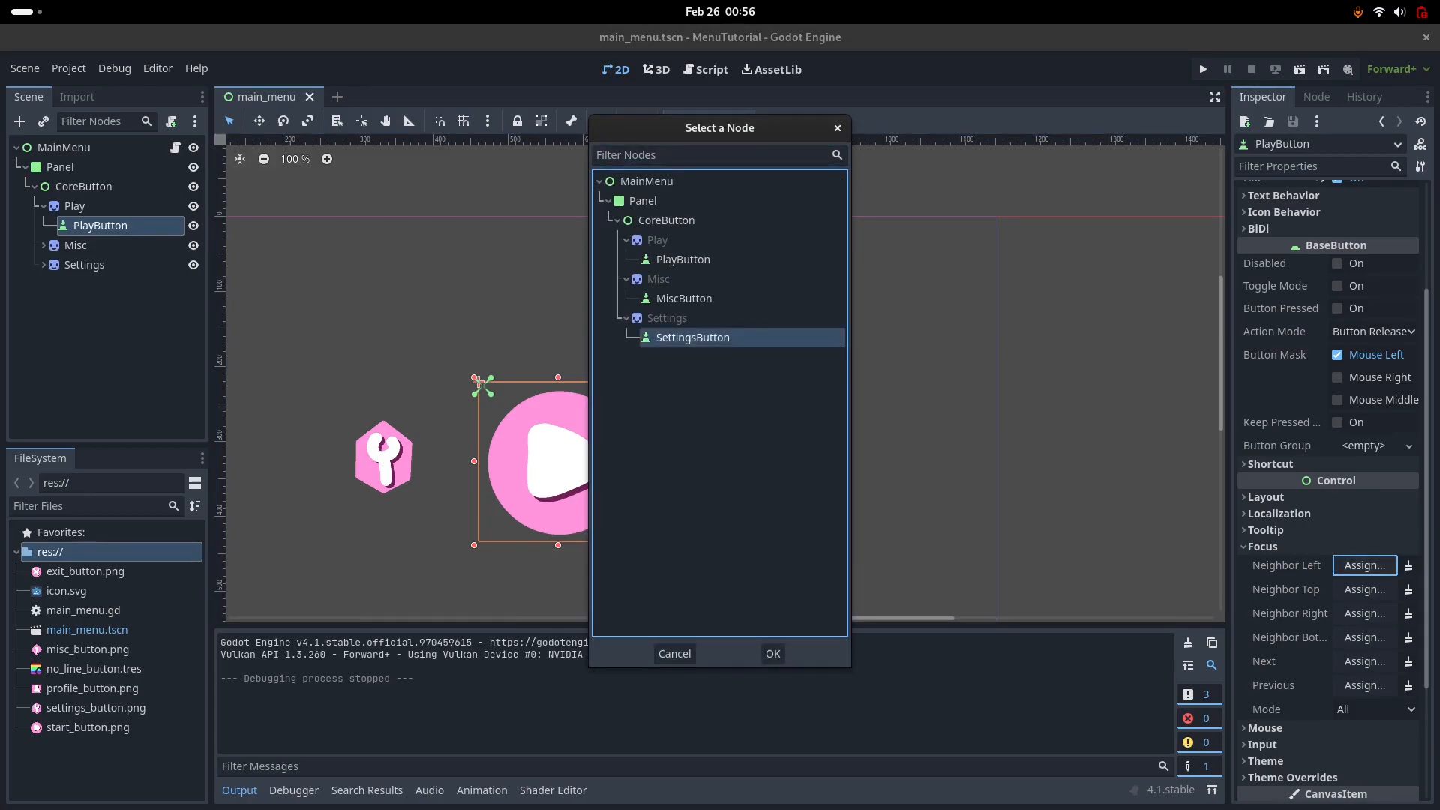
{"action": "left_click", "coordinate": [773, 653]}
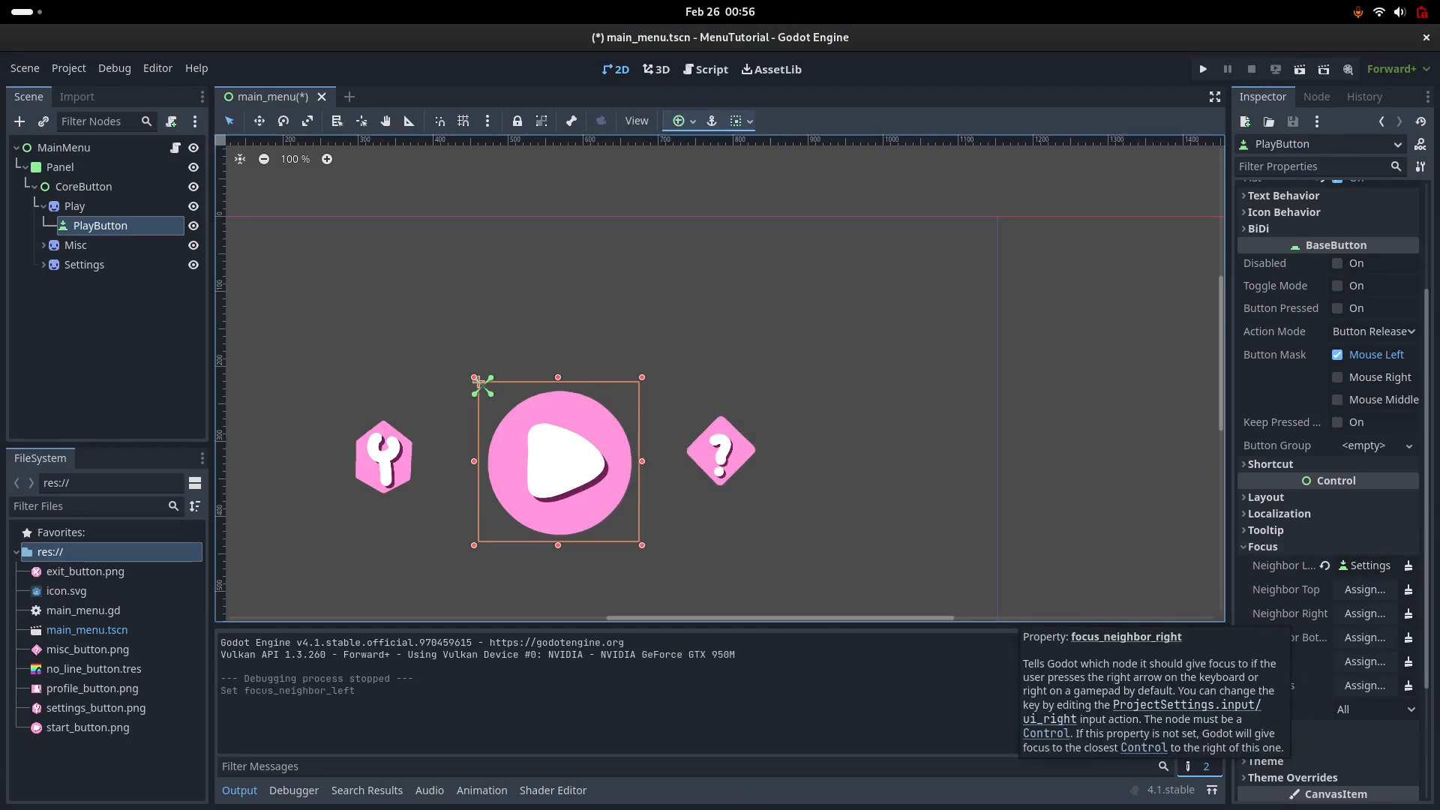
Step: Assign MiscButton as PlayButton's right focus neighbor
{"action": "left_click", "coordinate": [1365, 613]}
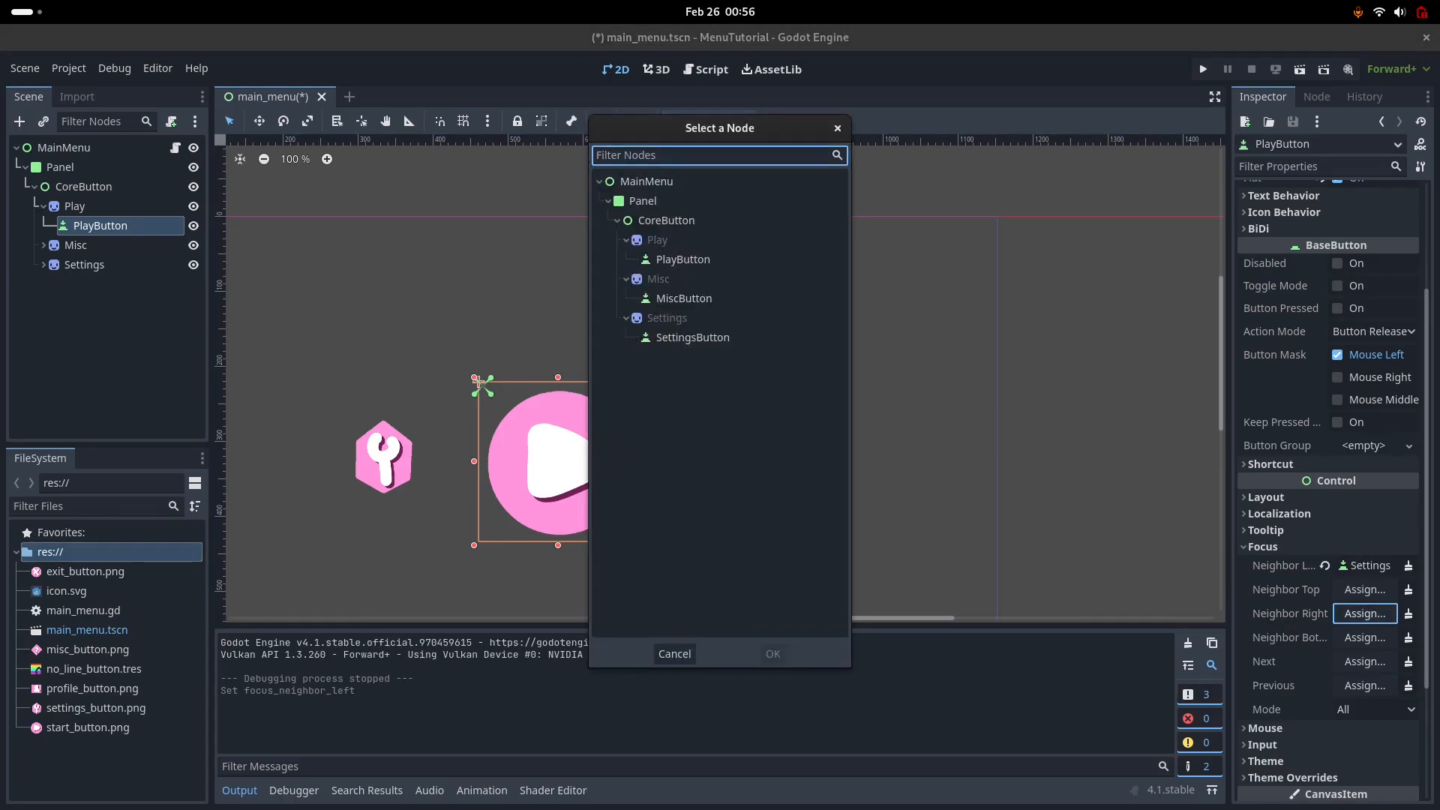
{"action": "left_click", "coordinate": [682, 299]}
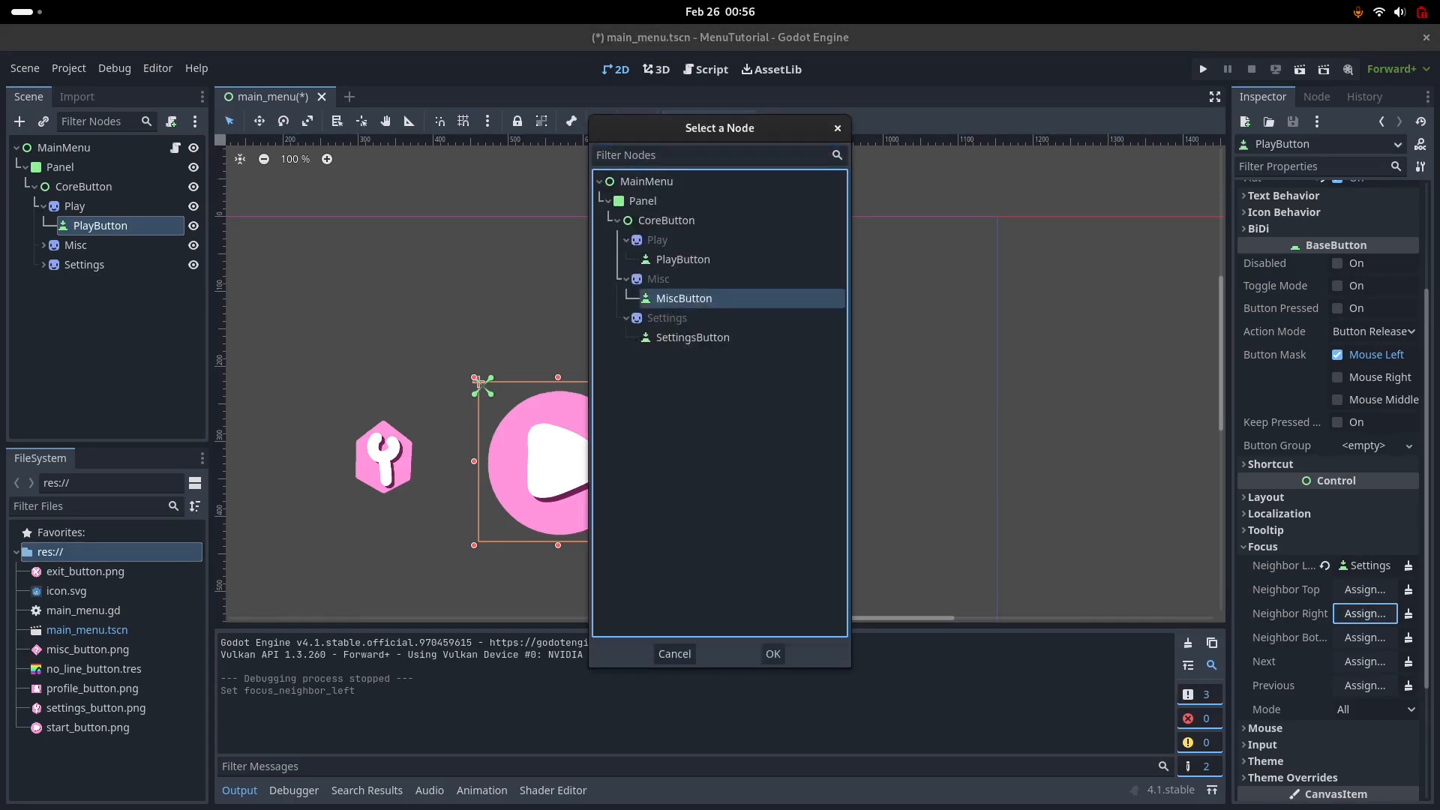
{"action": "left_click", "coordinate": [773, 654]}
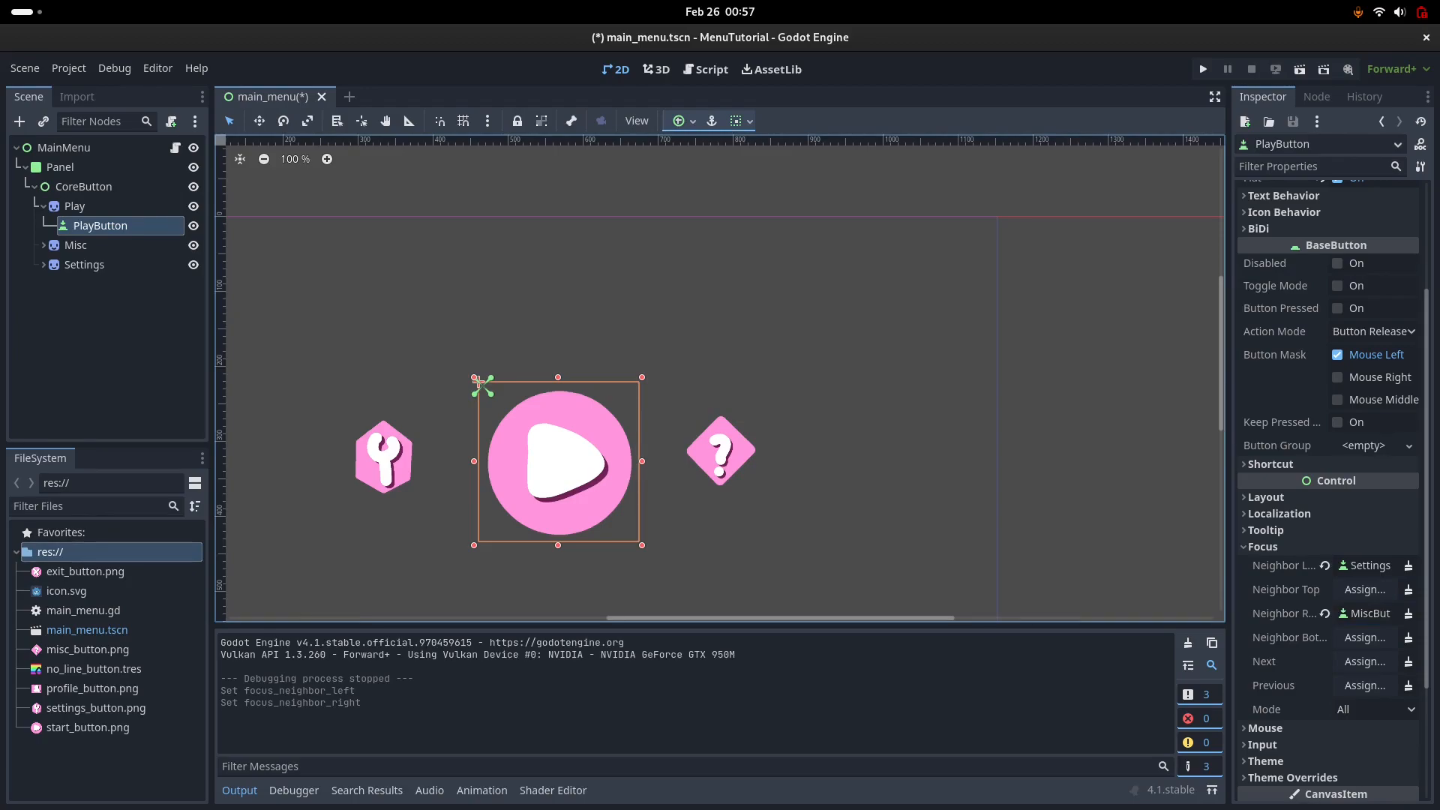
Step: Assign PlayButton as MiscButton's left focus neighbor
{"action": "left_click", "coordinate": [43, 206]}
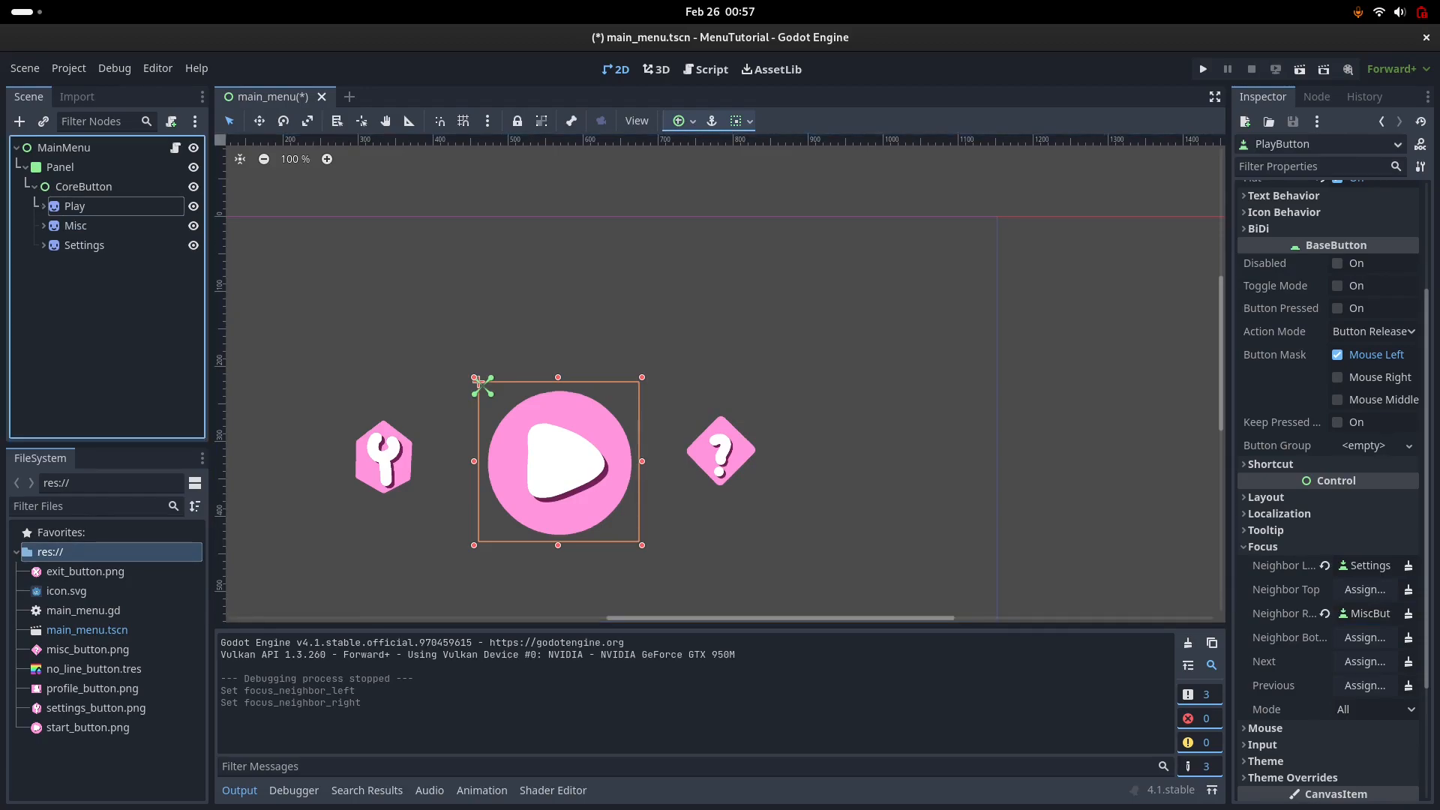
{"action": "left_click", "coordinate": [43, 225]}
{"action": "left_click", "coordinate": [75, 225]}
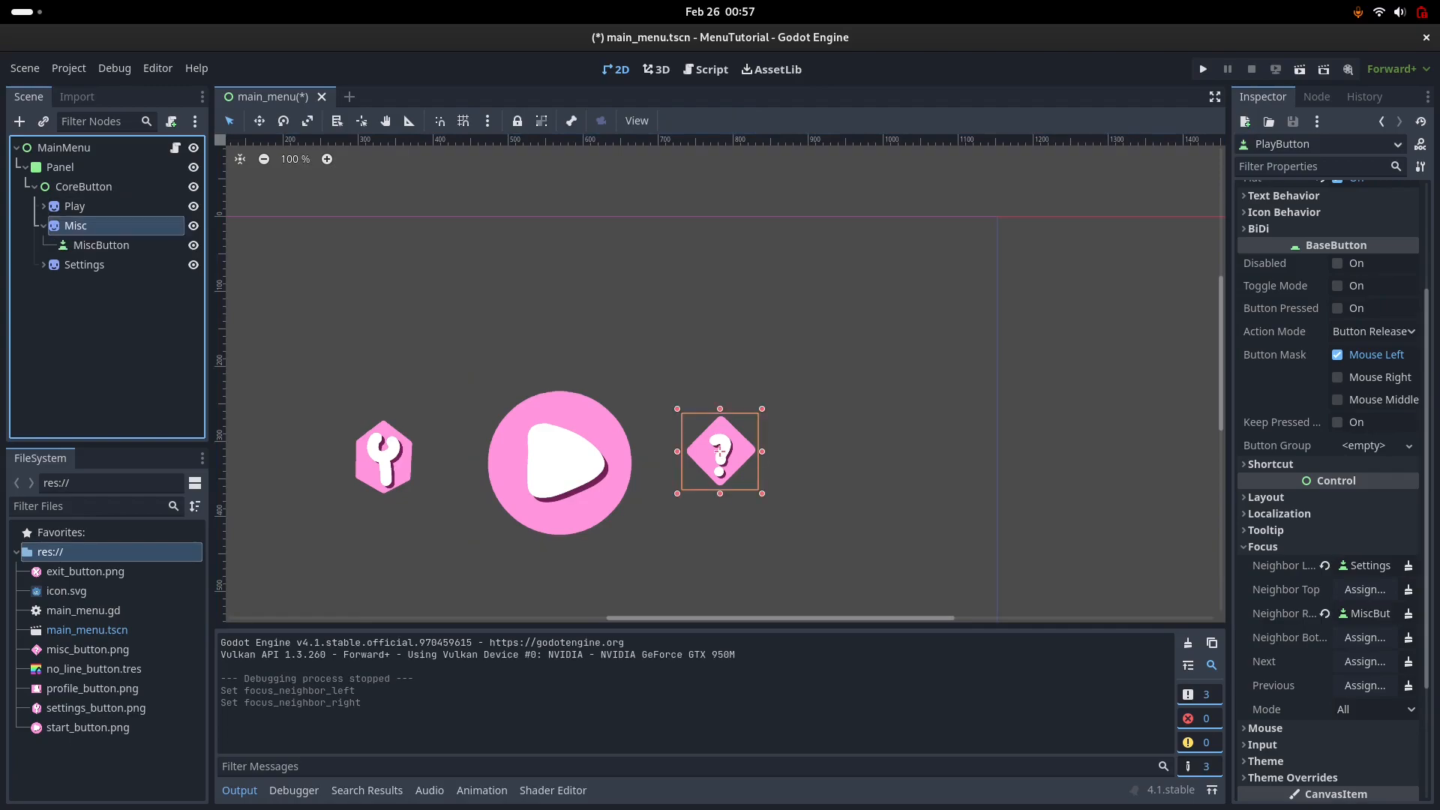
{"action": "left_click", "coordinate": [101, 245]}
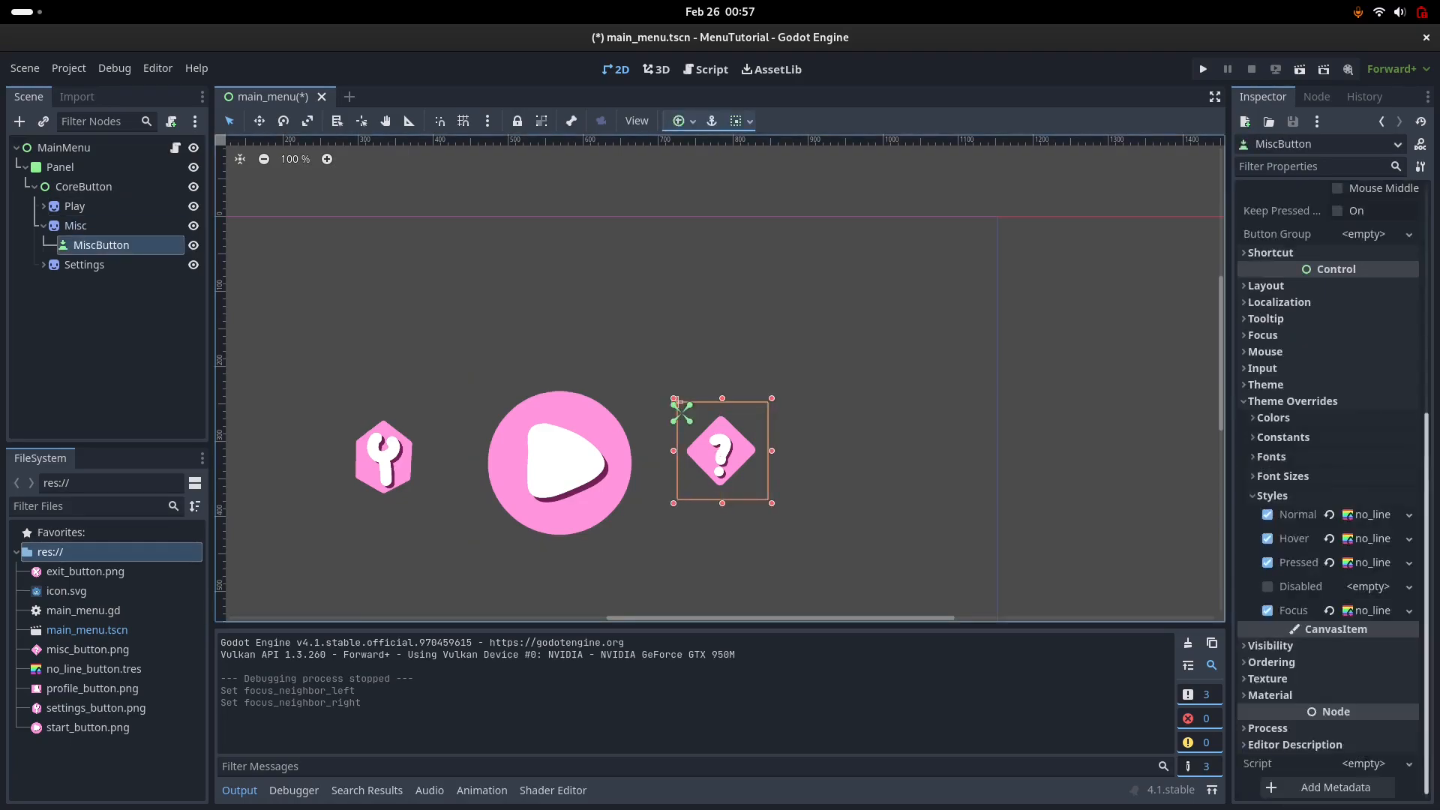
{"action": "left_click", "coordinate": [1272, 495]}
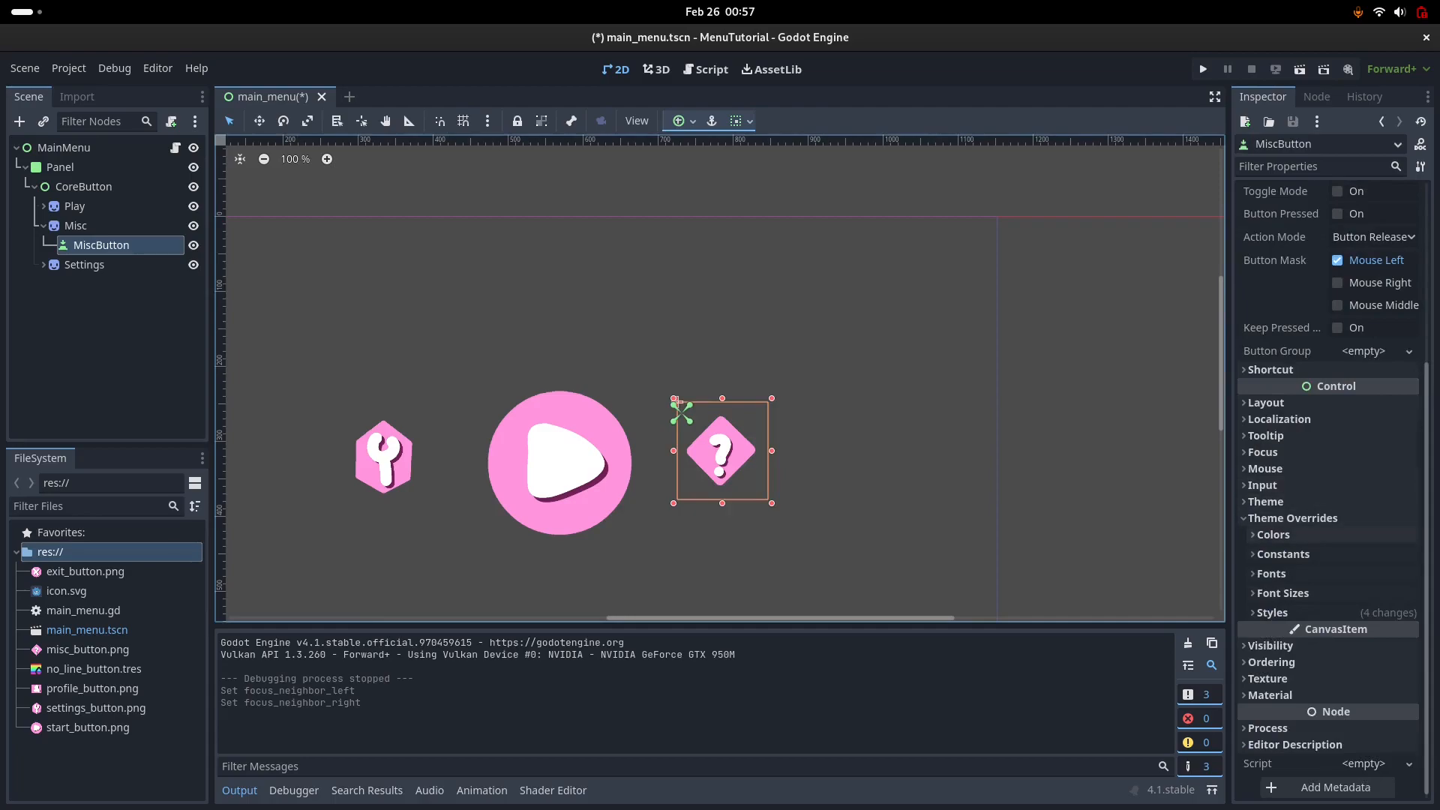
{"action": "left_click", "coordinate": [1266, 501]}
{"action": "left_click", "coordinate": [1266, 501]}
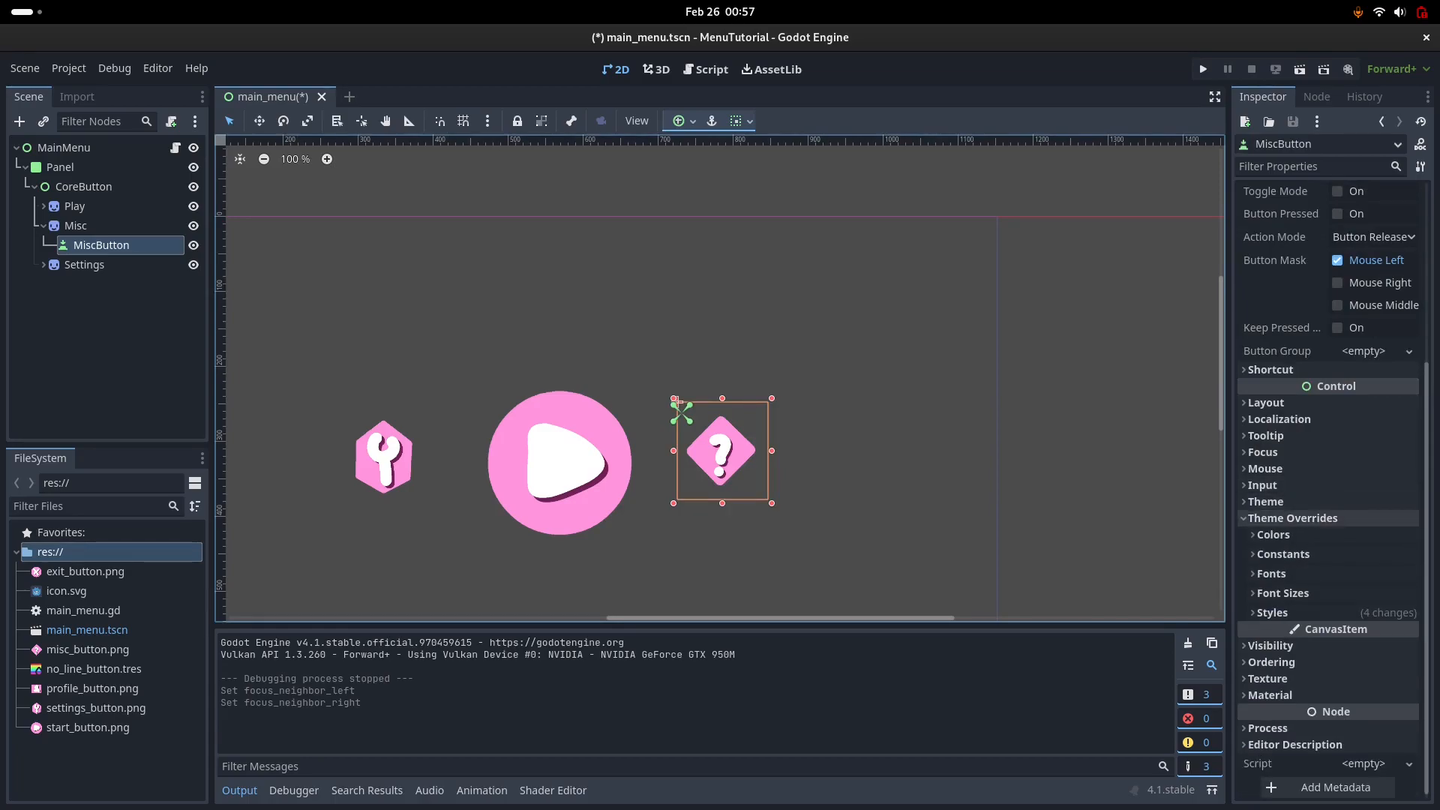
{"action": "scroll", "coordinate": [1268, 514], "scroll_direction": "up", "scroll_amount": 3}
{"action": "left_click", "coordinate": [1263, 546]}
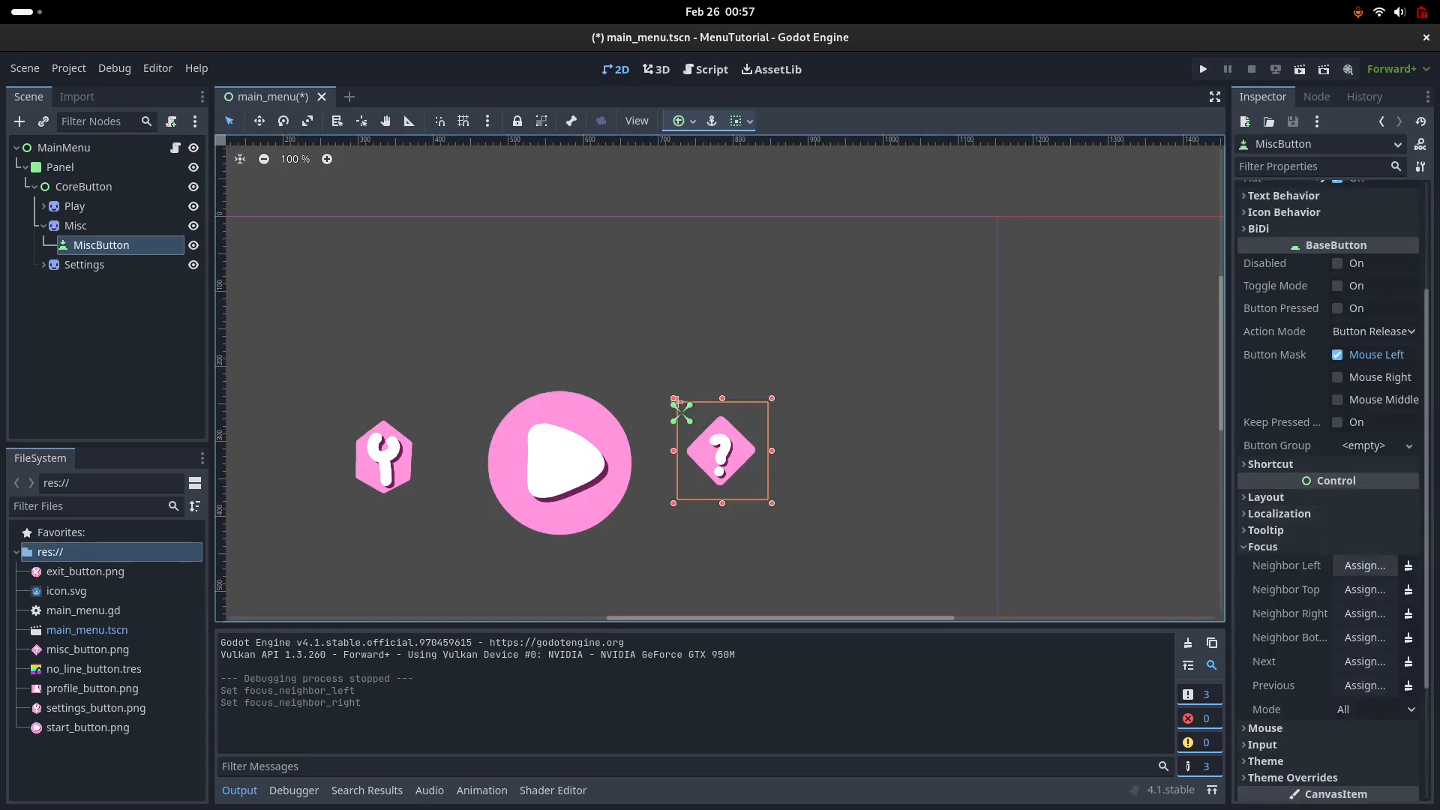
{"action": "left_click", "coordinate": [1365, 566]}
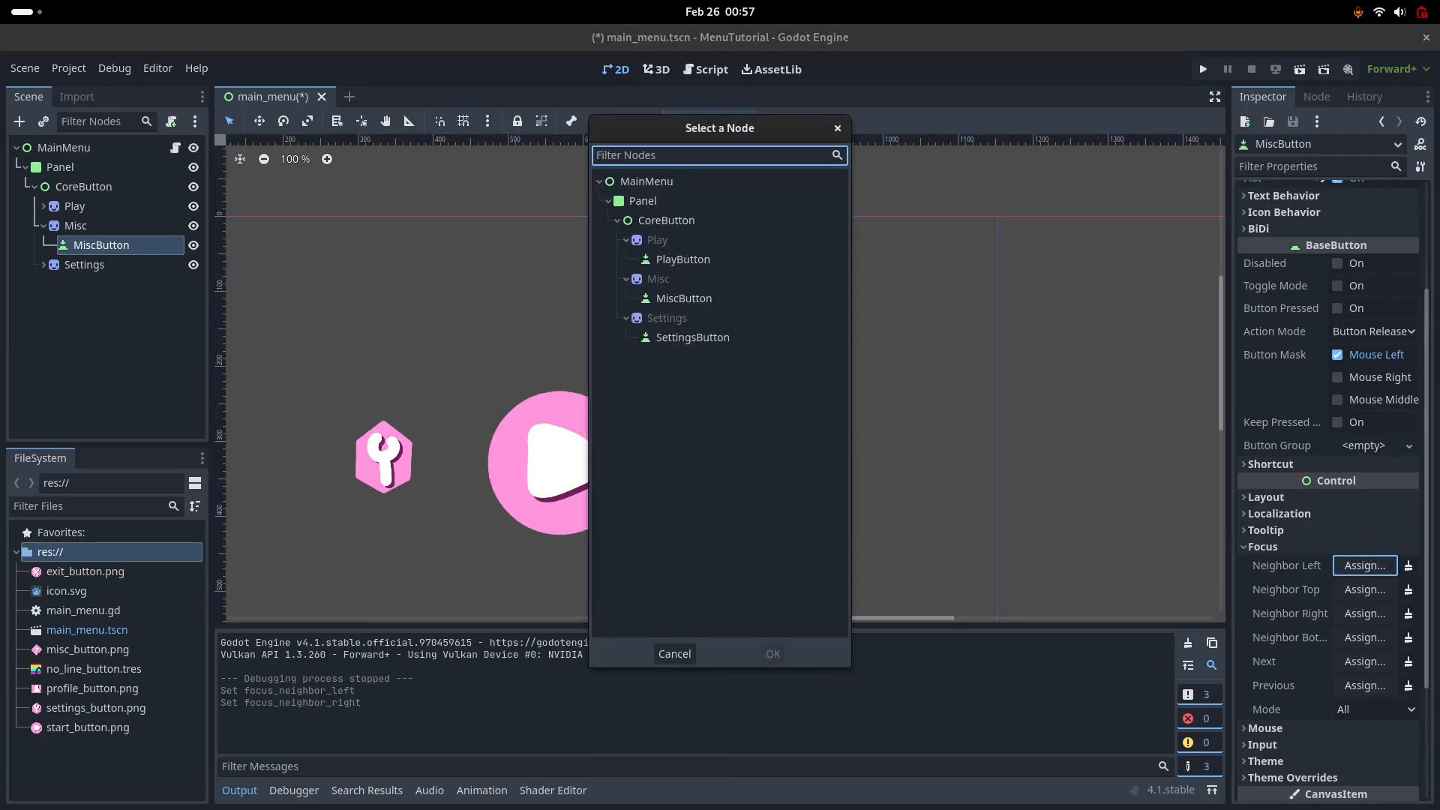
{"action": "double_click", "coordinate": [683, 259]}
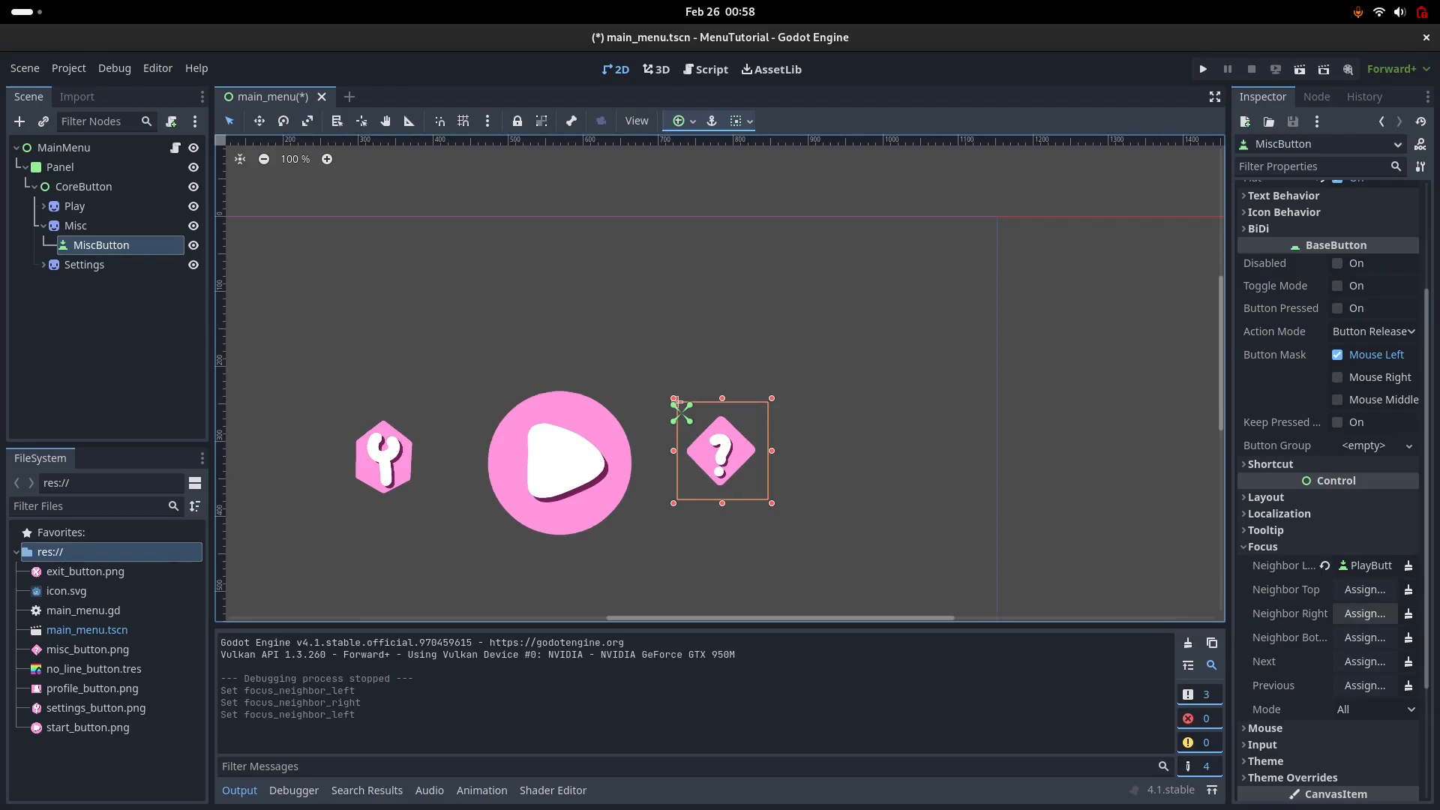
Step: Assign MiscButton itself as MiscButton's right focus neighbor
{"action": "left_click", "coordinate": [1365, 613]}
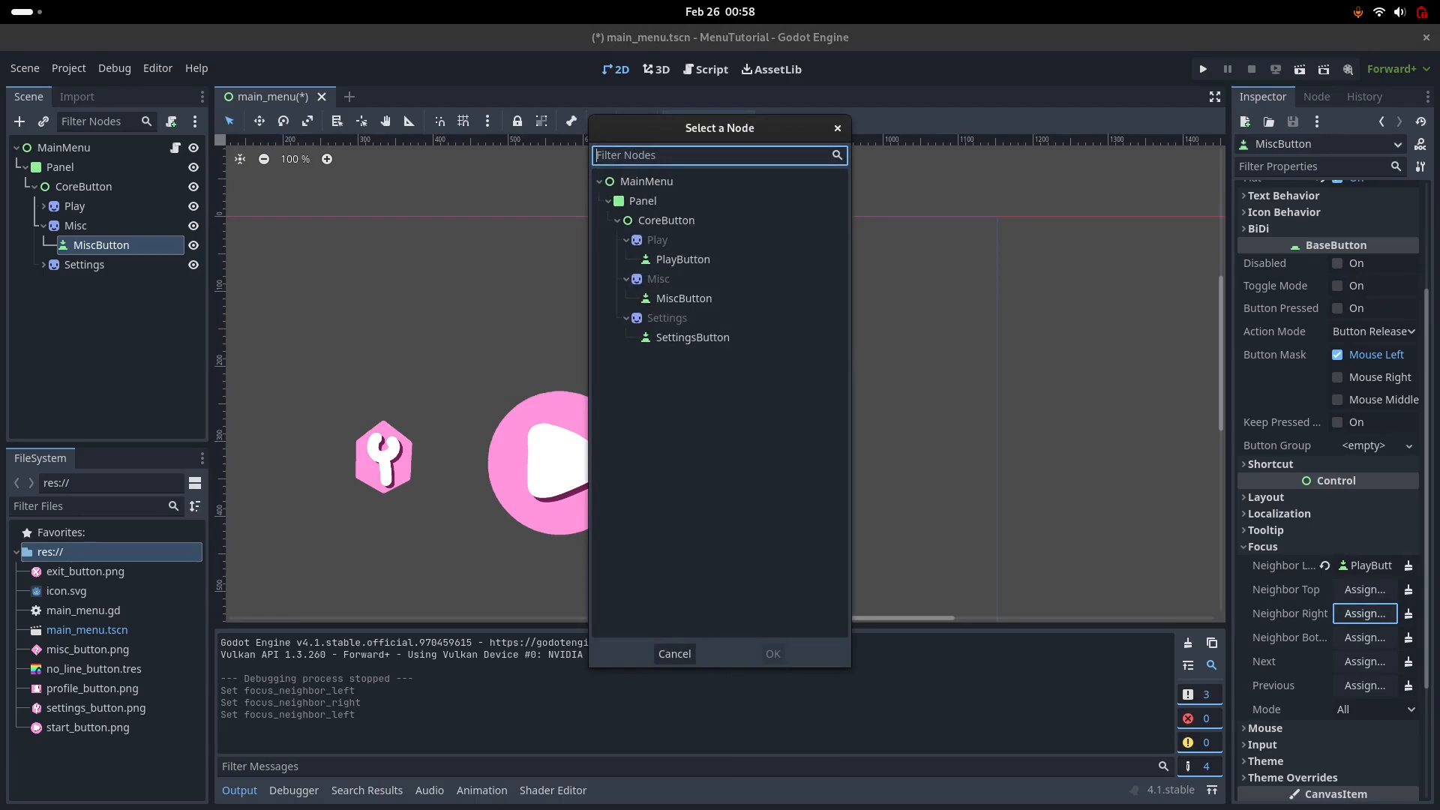
{"action": "double_click", "coordinate": [689, 302]}
{"action": "left_click", "coordinate": [689, 301]}
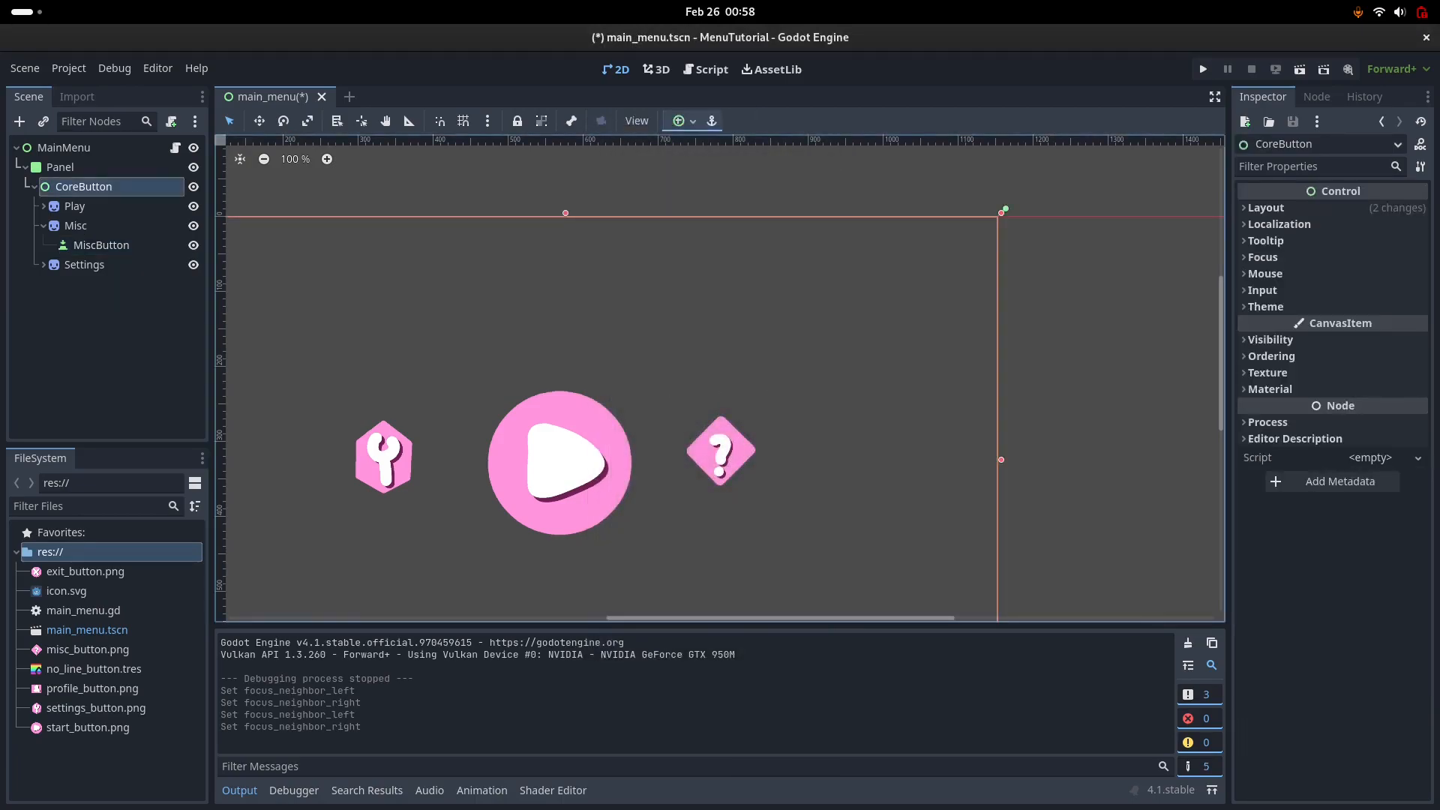
{"action": "left_click", "coordinate": [101, 245]}
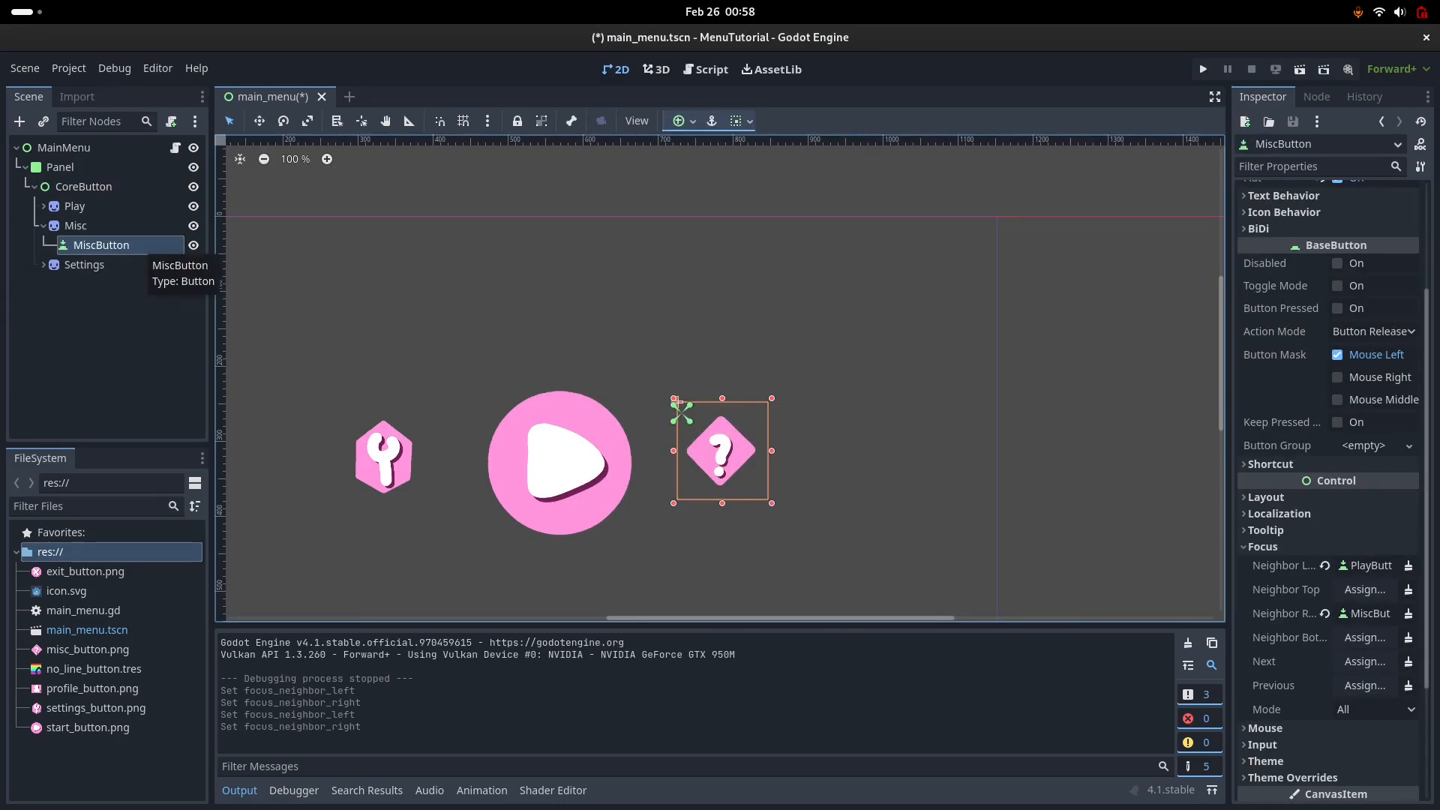
{"action": "left_click", "coordinate": [84, 265]}
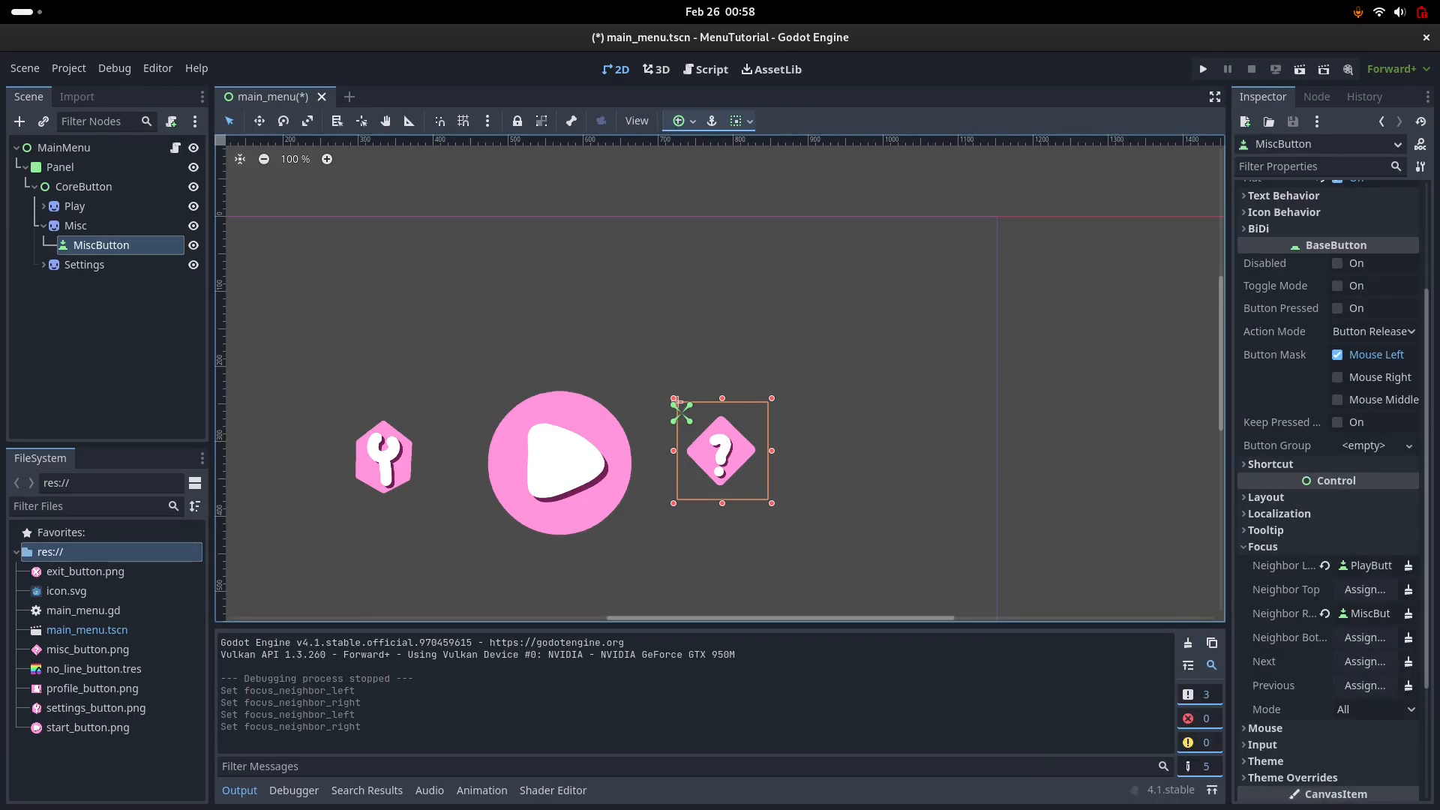
Step: Assign SettingsButton itself as SettingsButton's left focus neighbor
{"action": "left_click", "coordinate": [44, 225]}
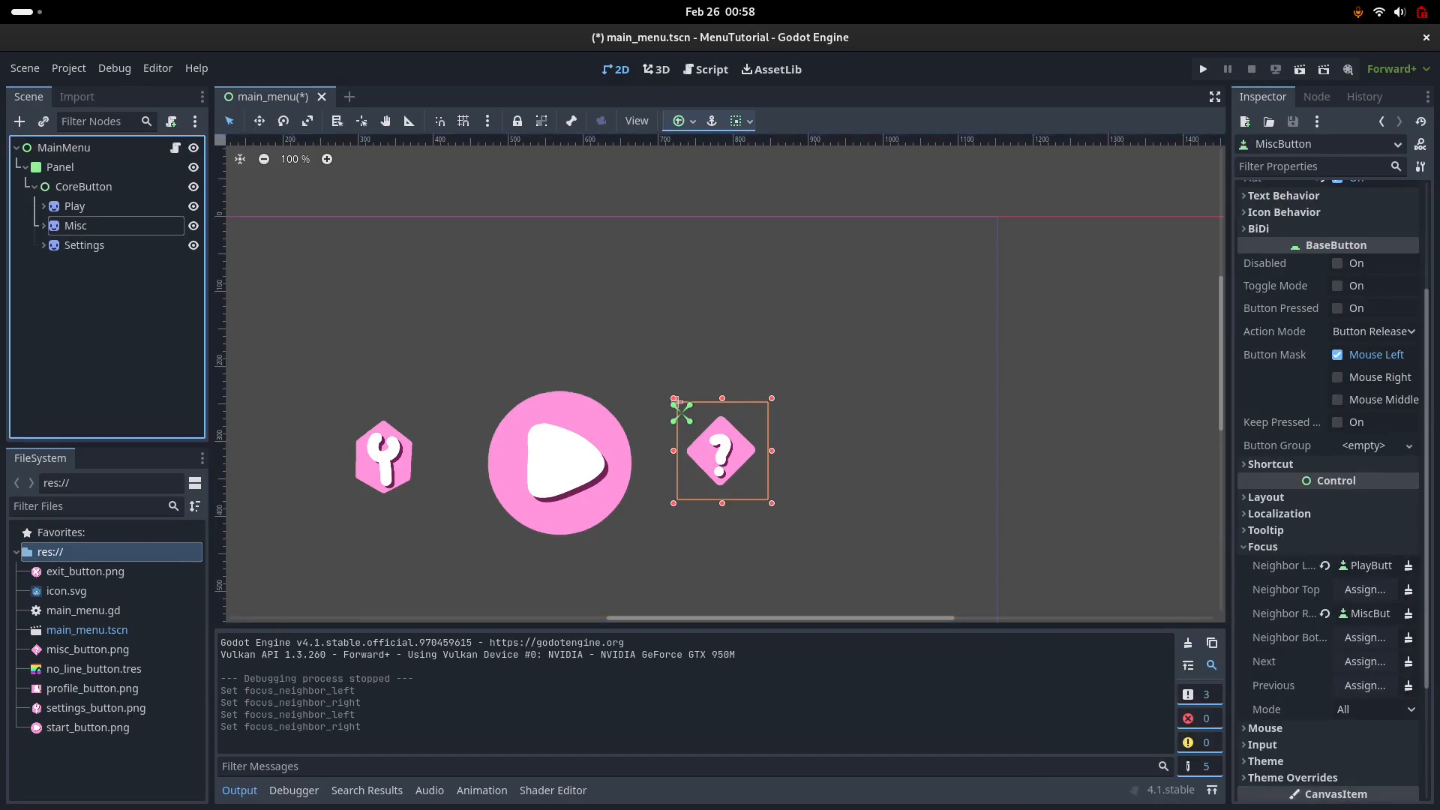
{"action": "left_click", "coordinate": [44, 244]}
{"action": "left_click", "coordinate": [110, 264]}
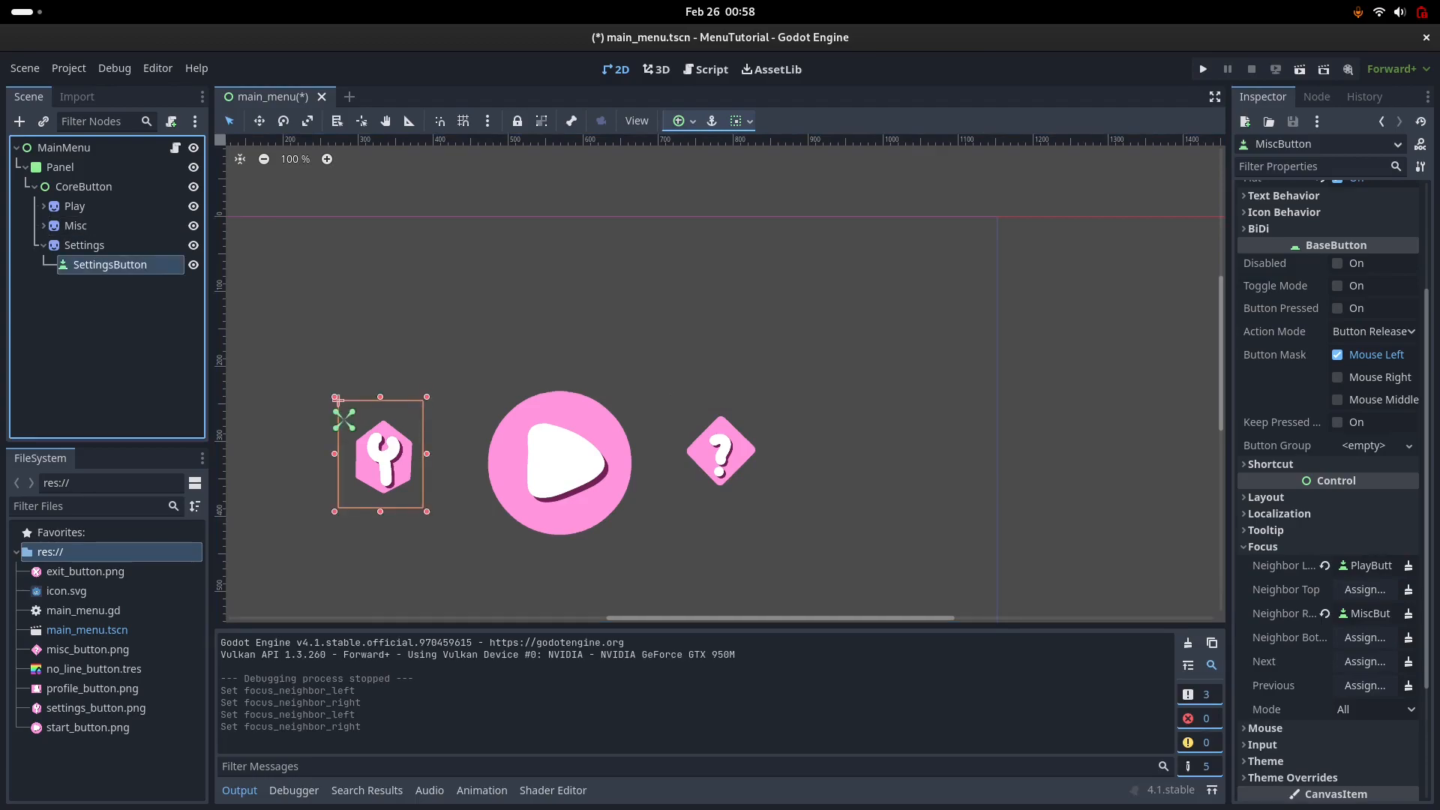
{"action": "left_click", "coordinate": [1272, 495]}
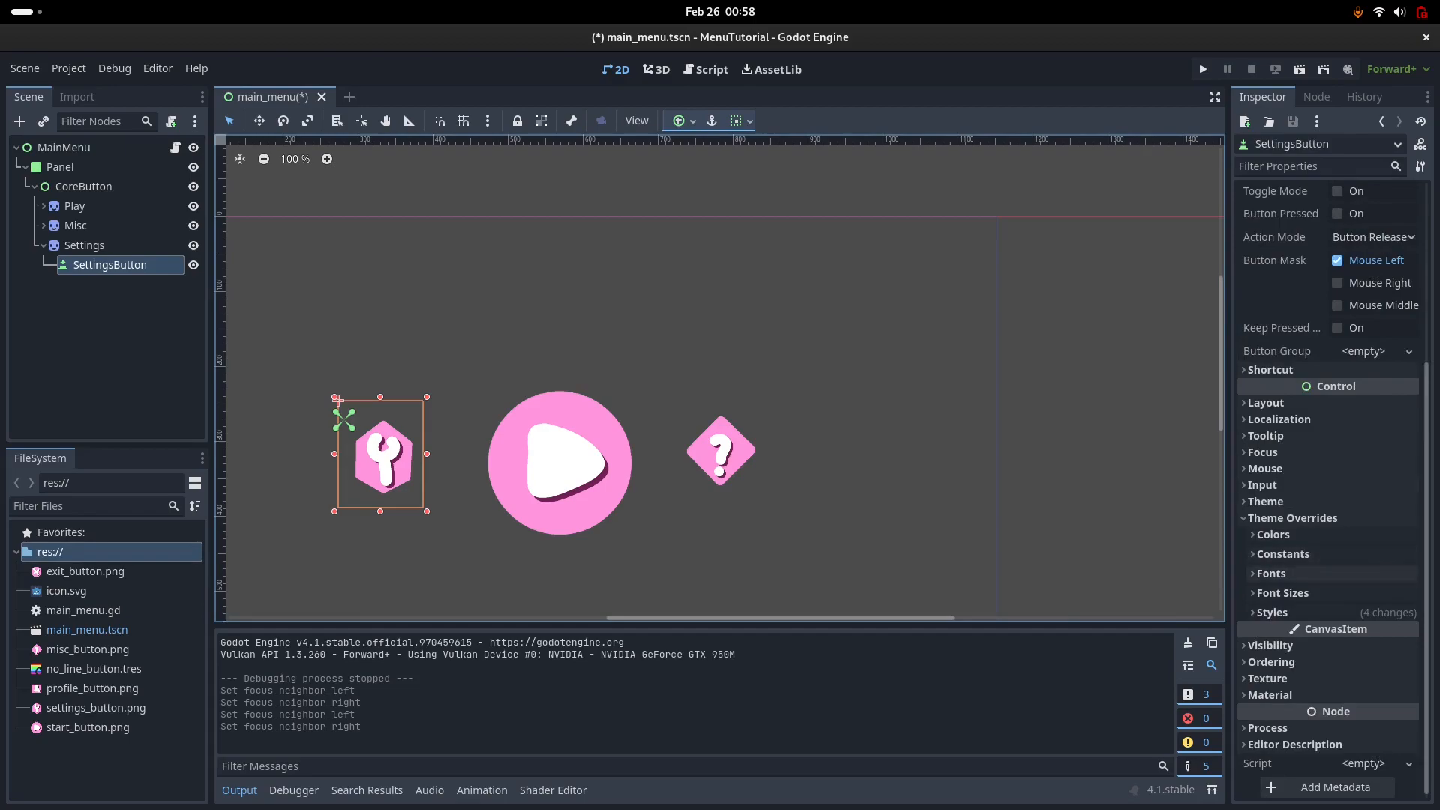
{"action": "left_click", "coordinate": [1292, 519]}
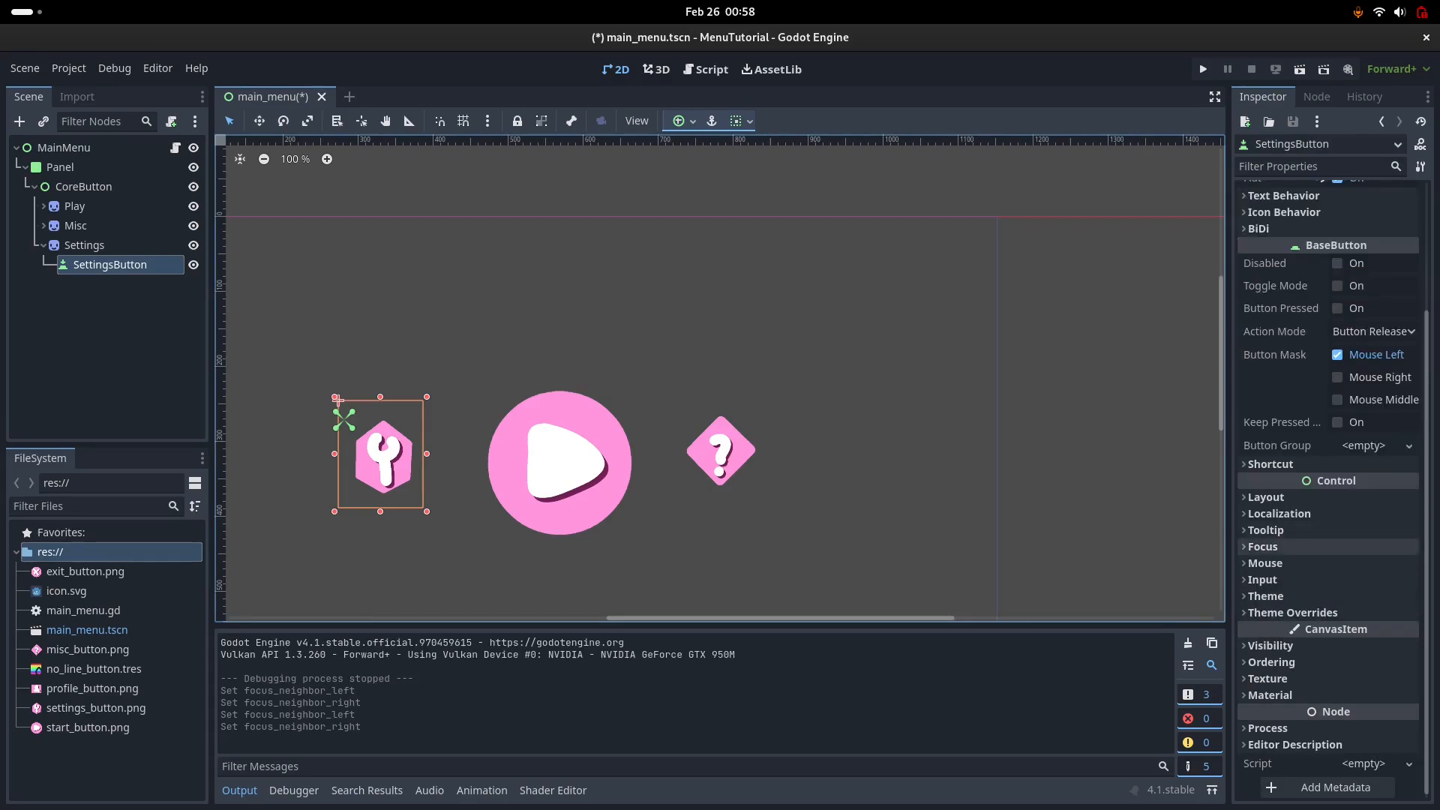
{"action": "left_click", "coordinate": [1263, 547]}
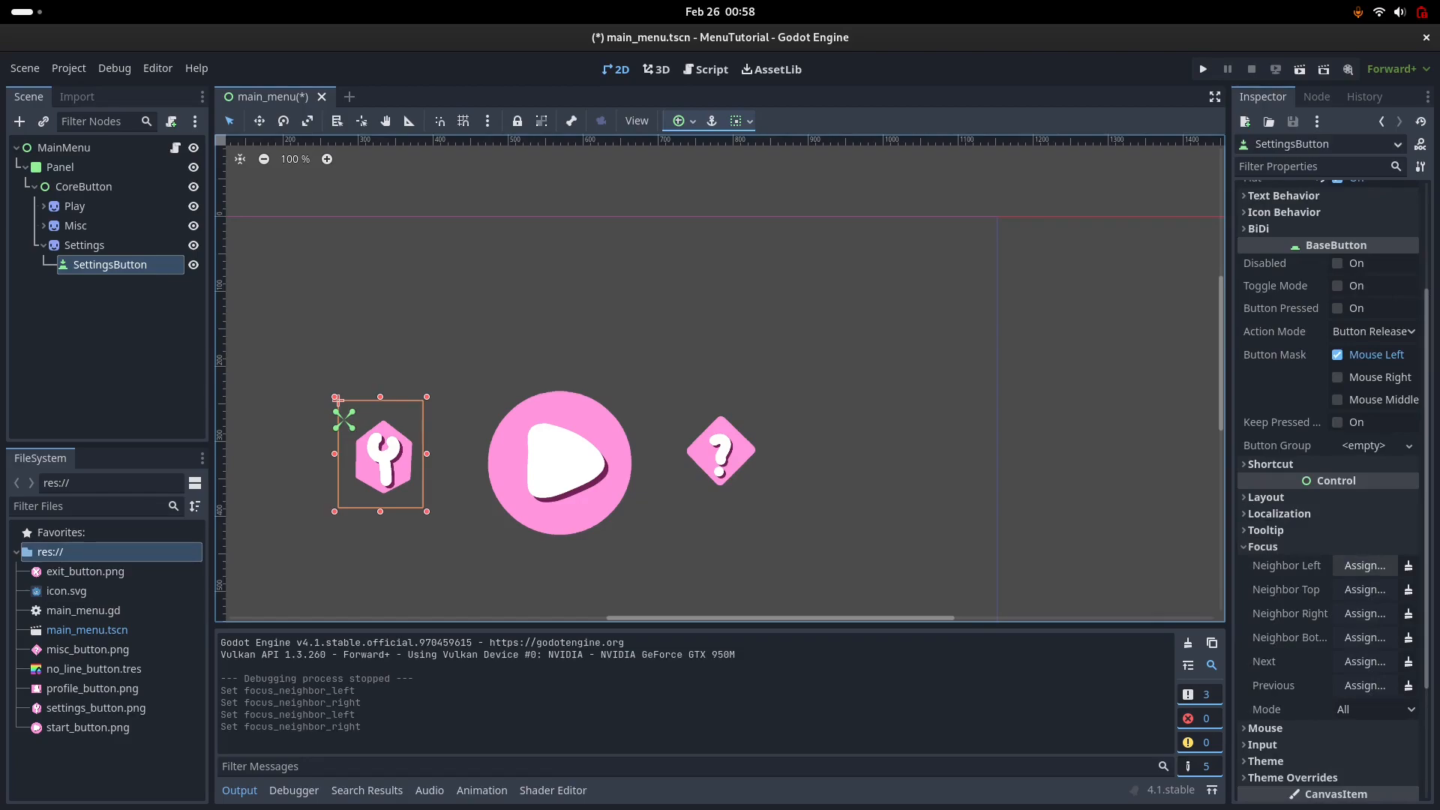
{"action": "left_click", "coordinate": [1365, 566]}
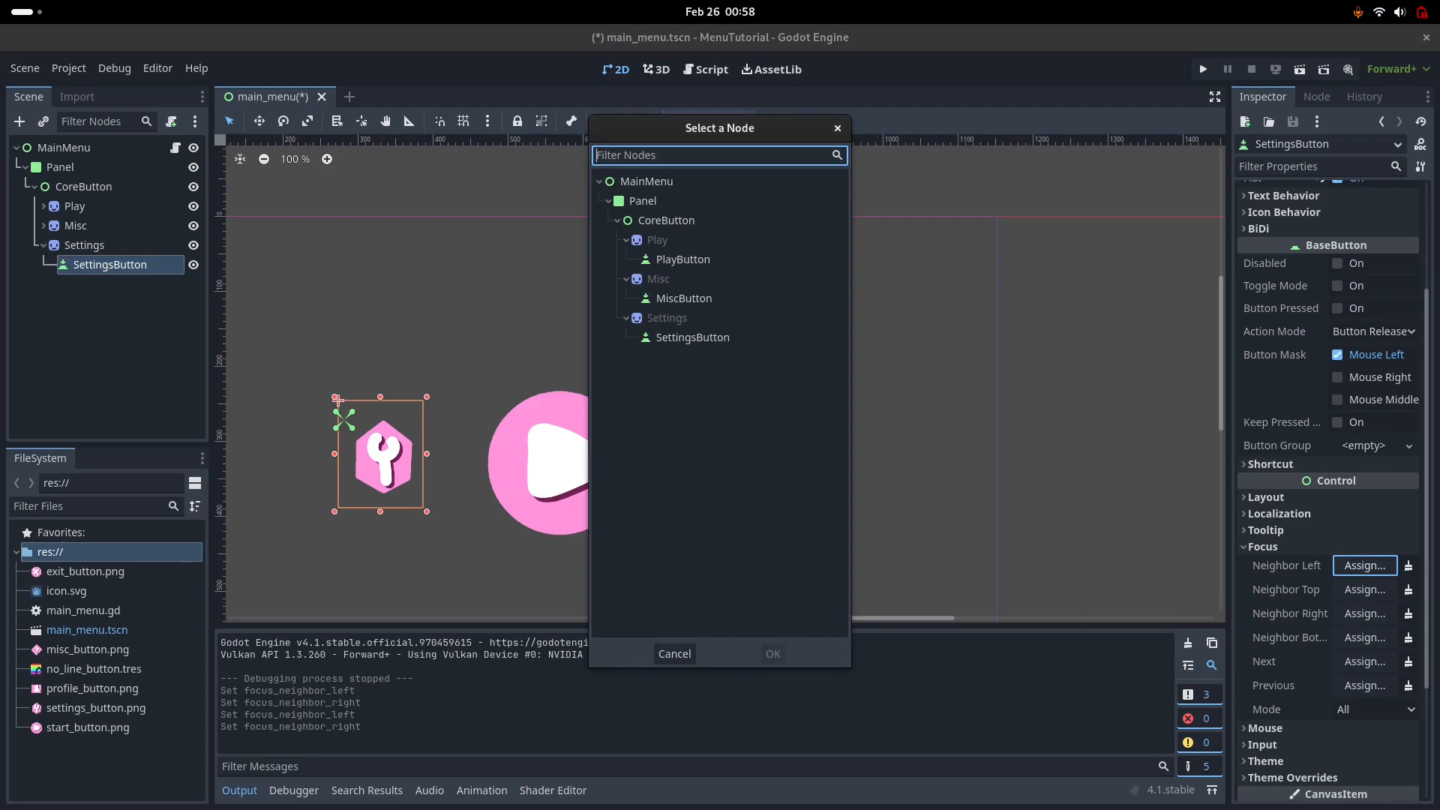
{"action": "left_click", "coordinate": [693, 337]}
{"action": "left_click", "coordinate": [772, 654]}
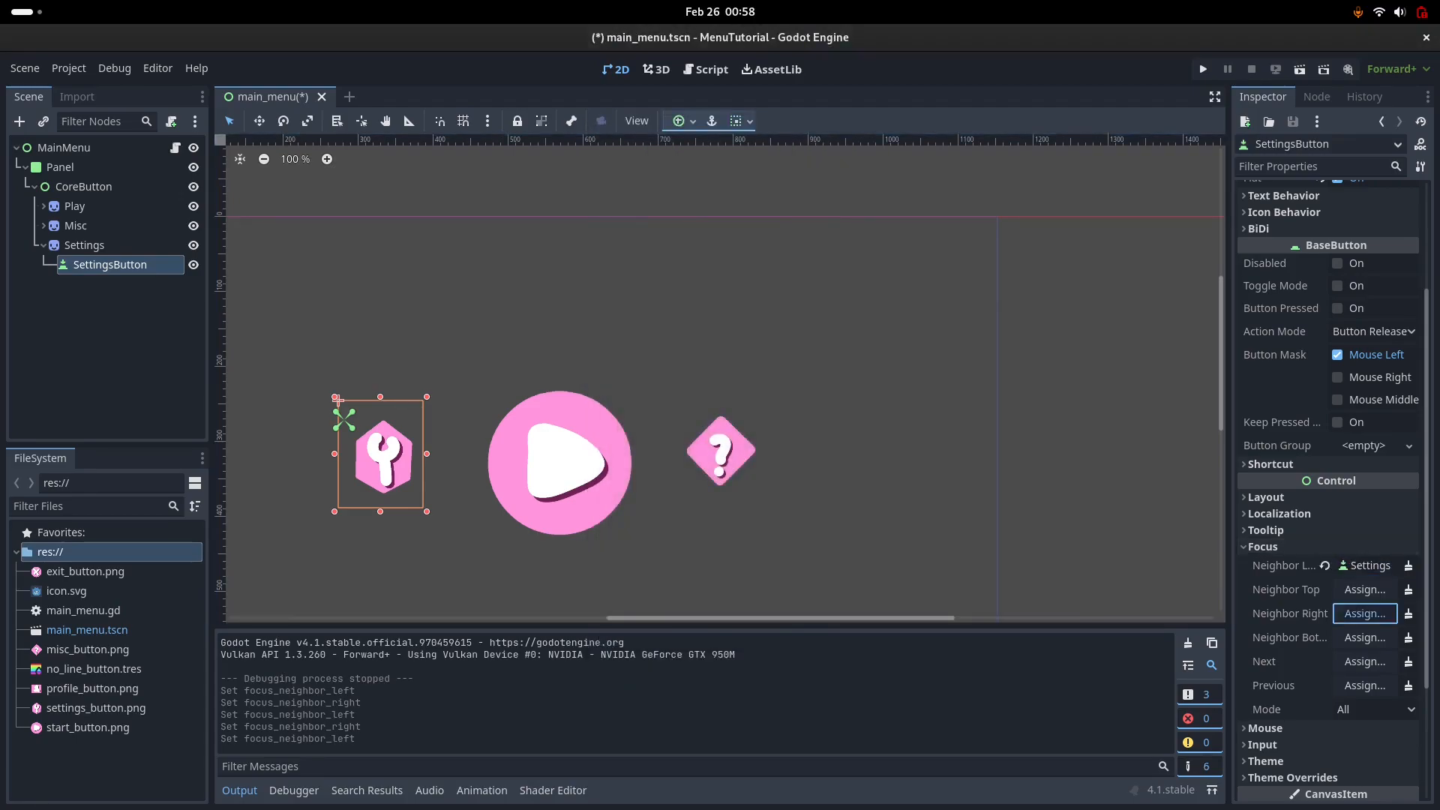
Step: Assign PlayButton as SettingsButton's right focus neighbor and save the main_menu scene
{"action": "left_click", "coordinate": [1365, 614]}
{"action": "double_click", "coordinate": [683, 260]}
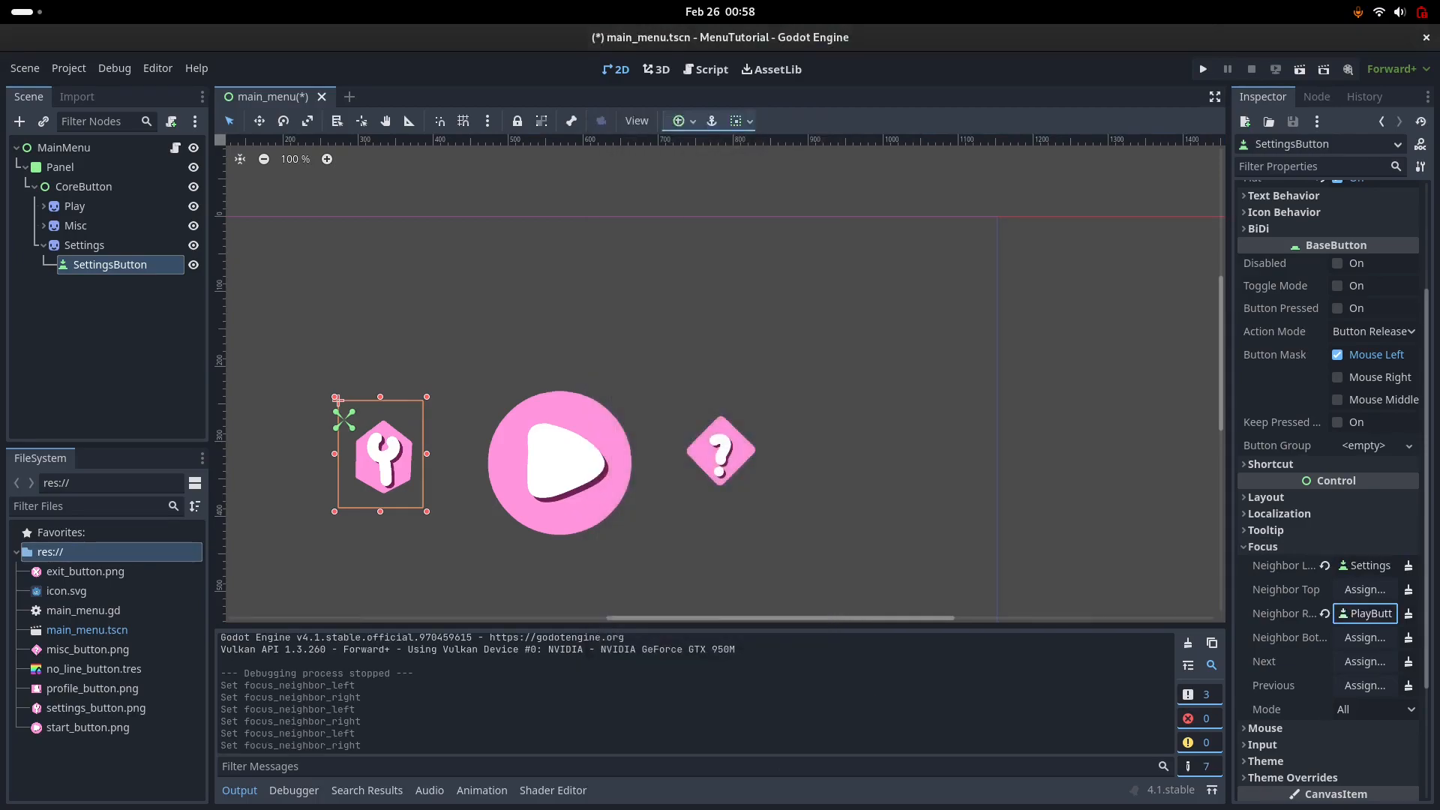
{"action": "key", "text": "ctrl+s"}
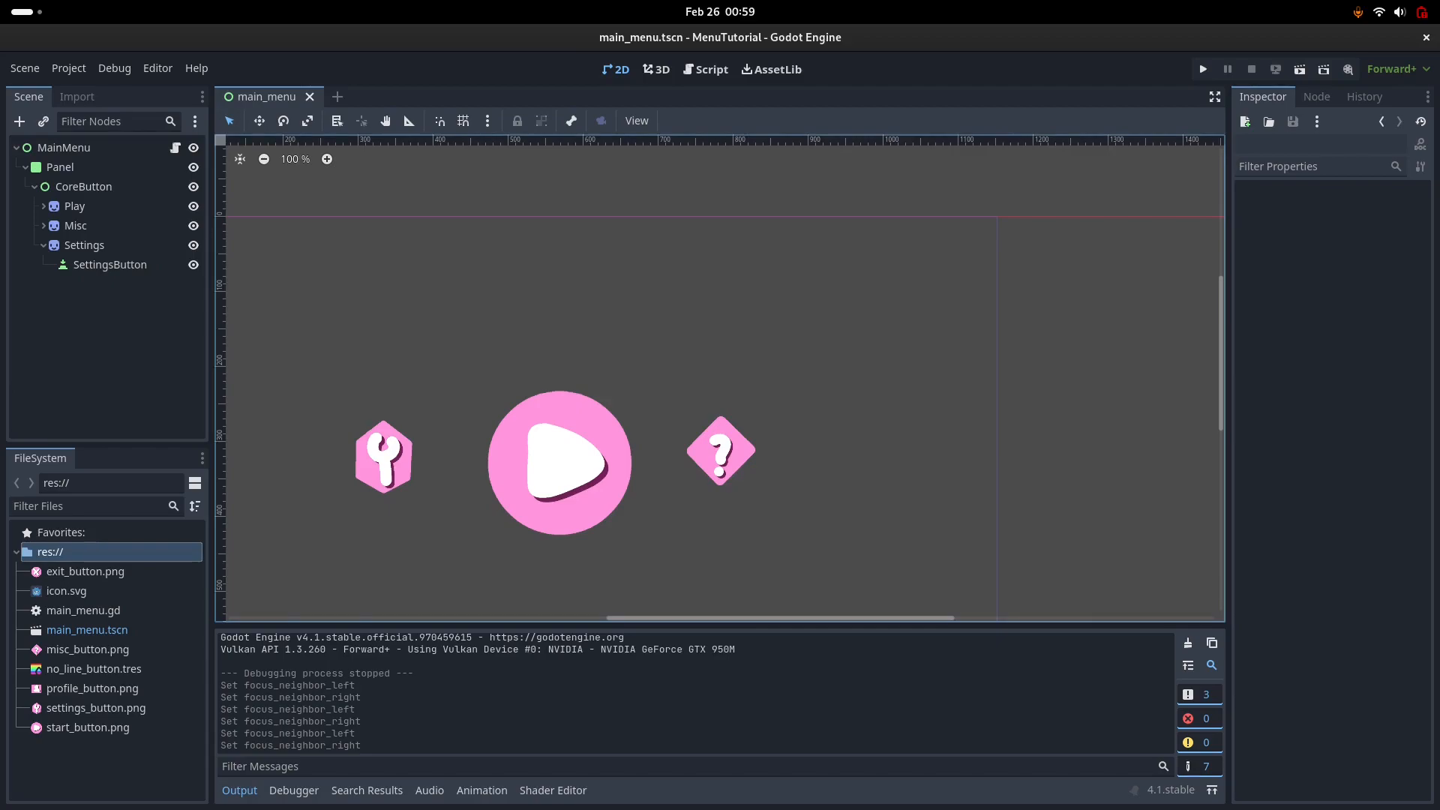
Step: Disable the Focus style override in SettingsButton's theme overrides
{"action": "left_click", "coordinate": [109, 264]}
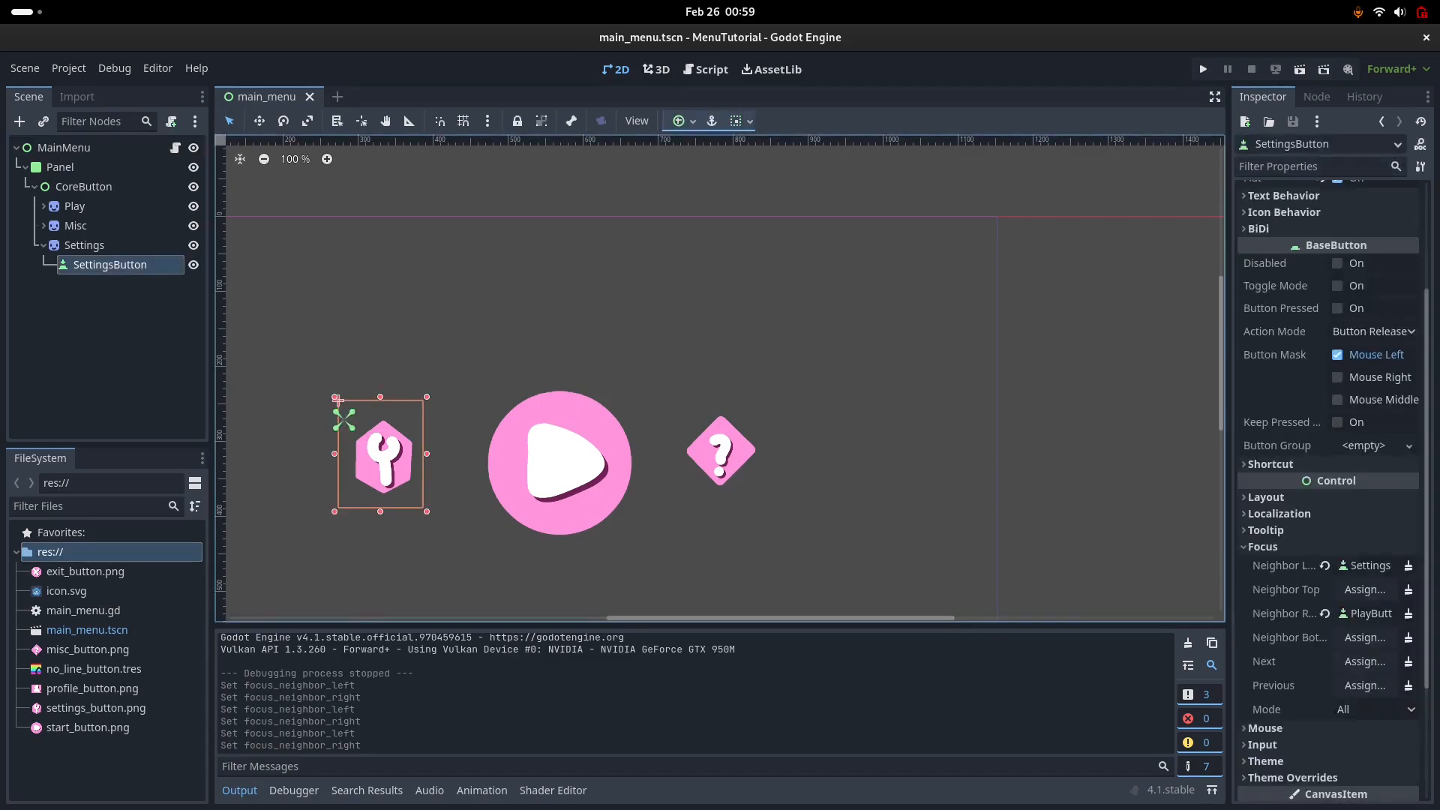
{"action": "left_click", "coordinate": [1263, 547]}
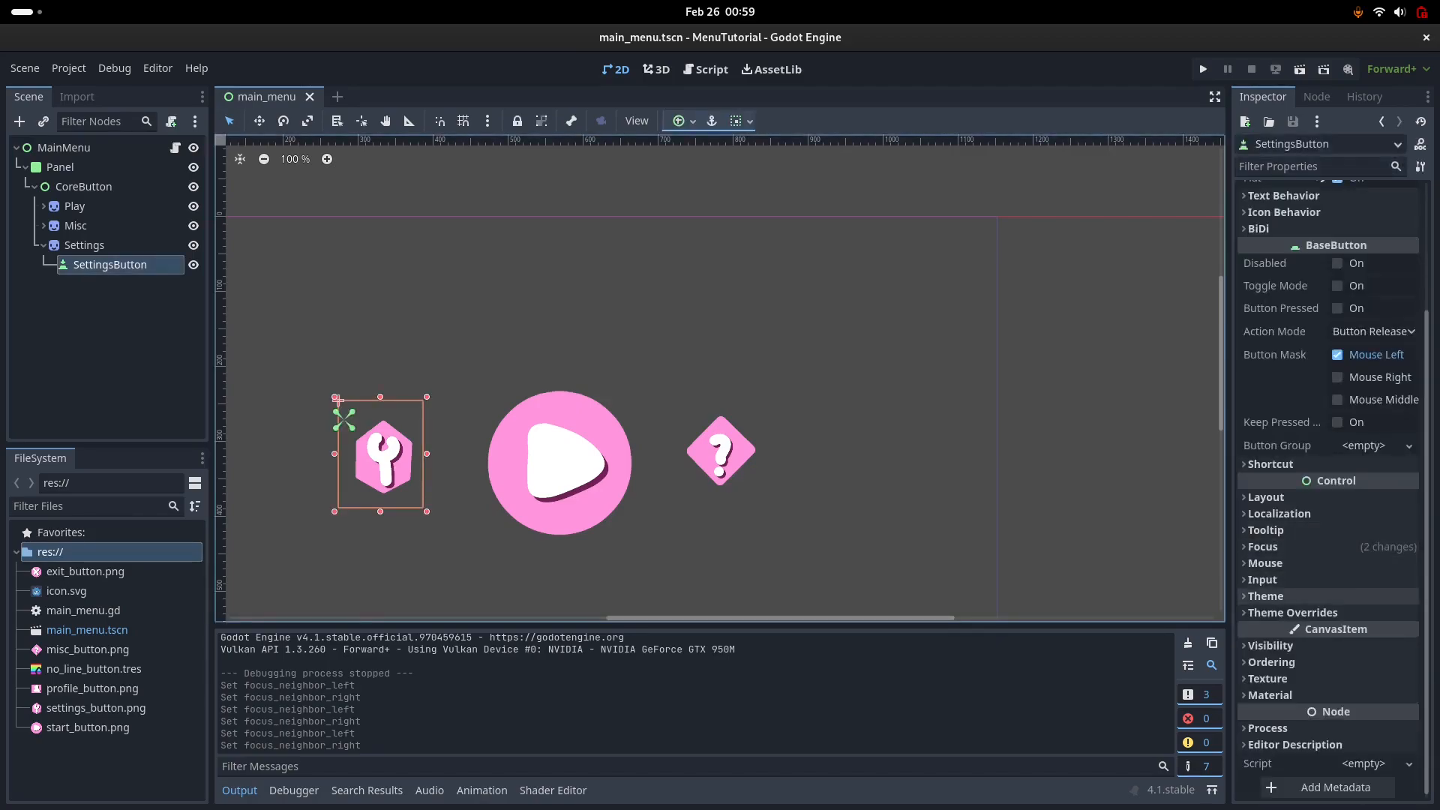
{"action": "left_click", "coordinate": [1292, 613]}
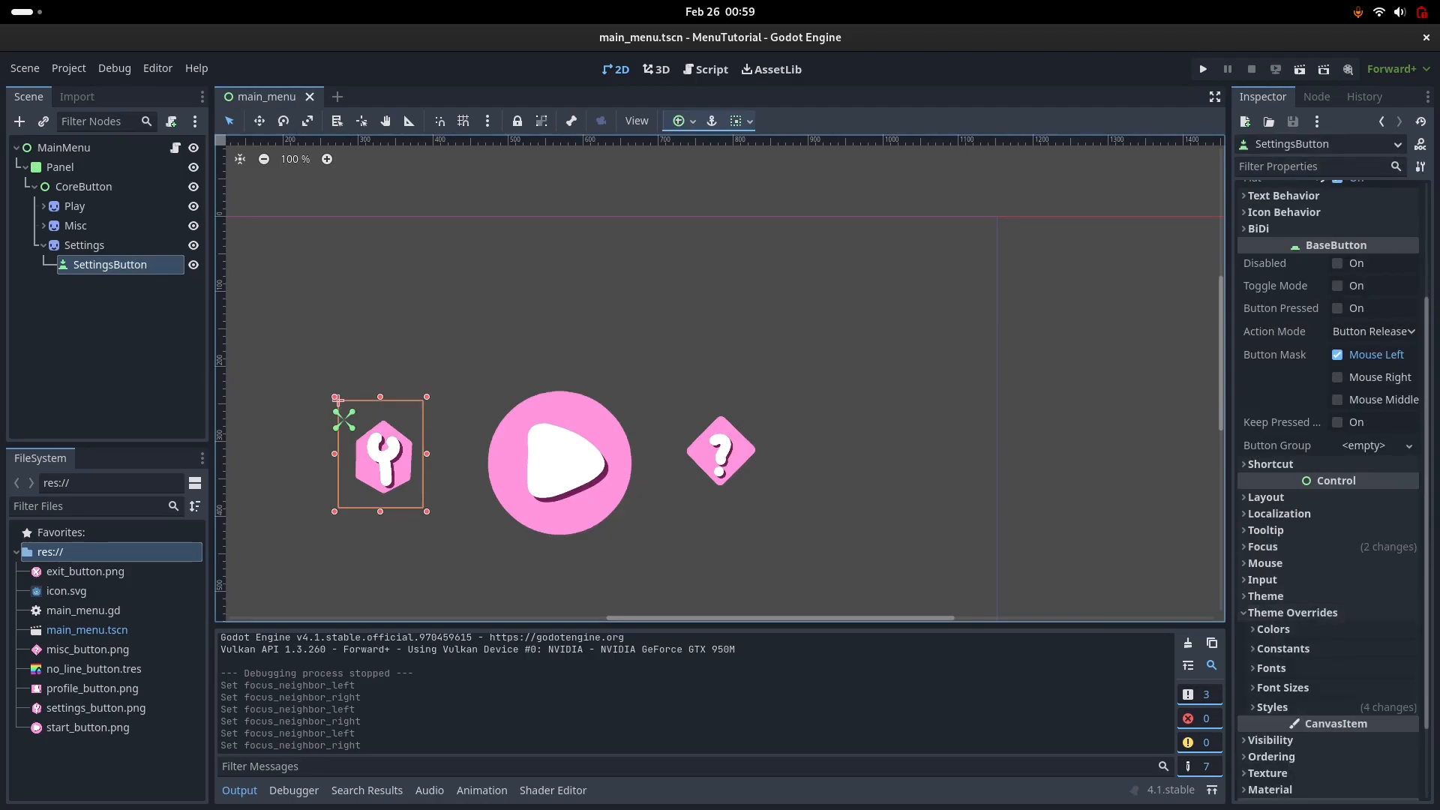
{"action": "left_click", "coordinate": [1273, 707]}
{"action": "scroll", "coordinate": [1327, 480], "scroll_direction": "down", "scroll_amount": 3}
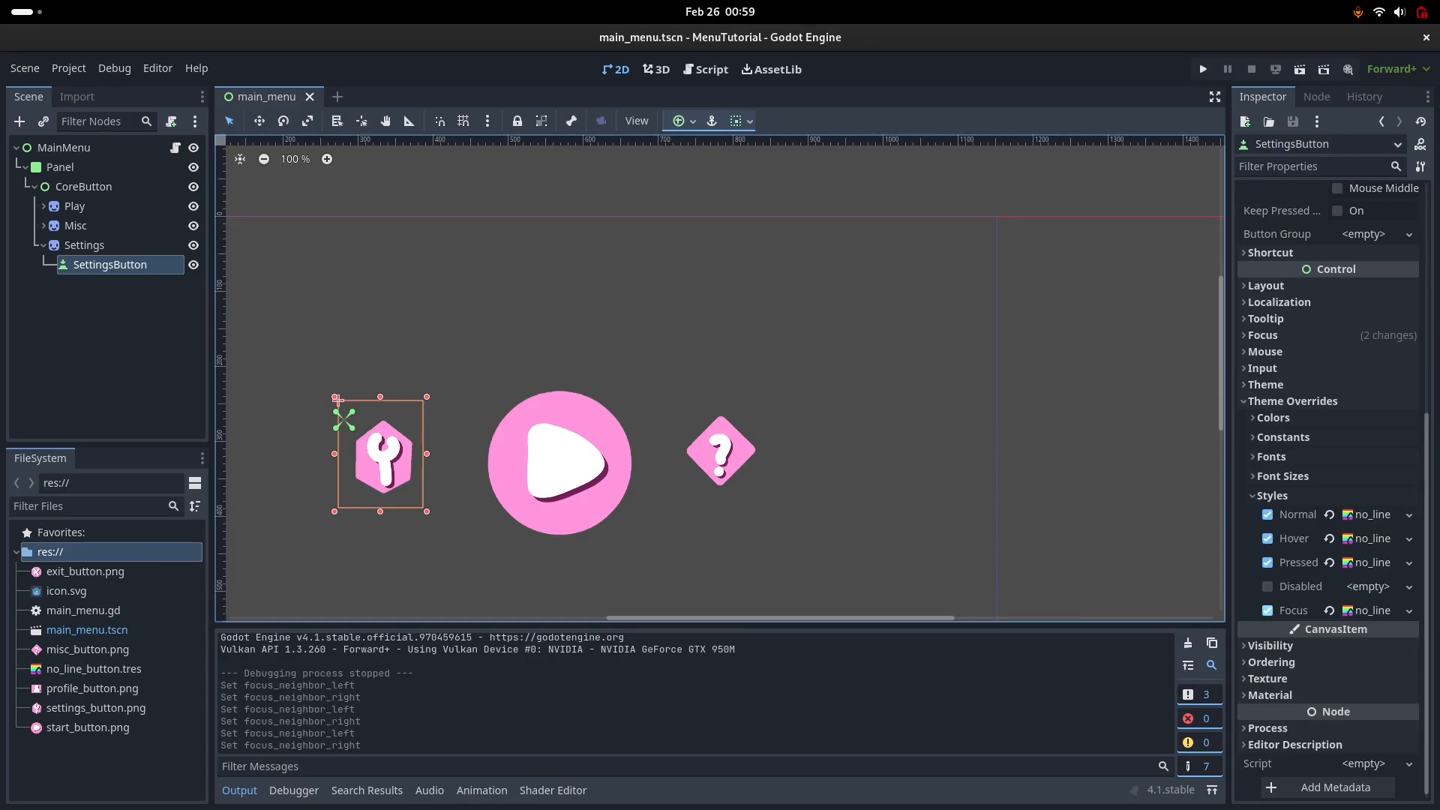
{"action": "left_click", "coordinate": [1268, 610]}
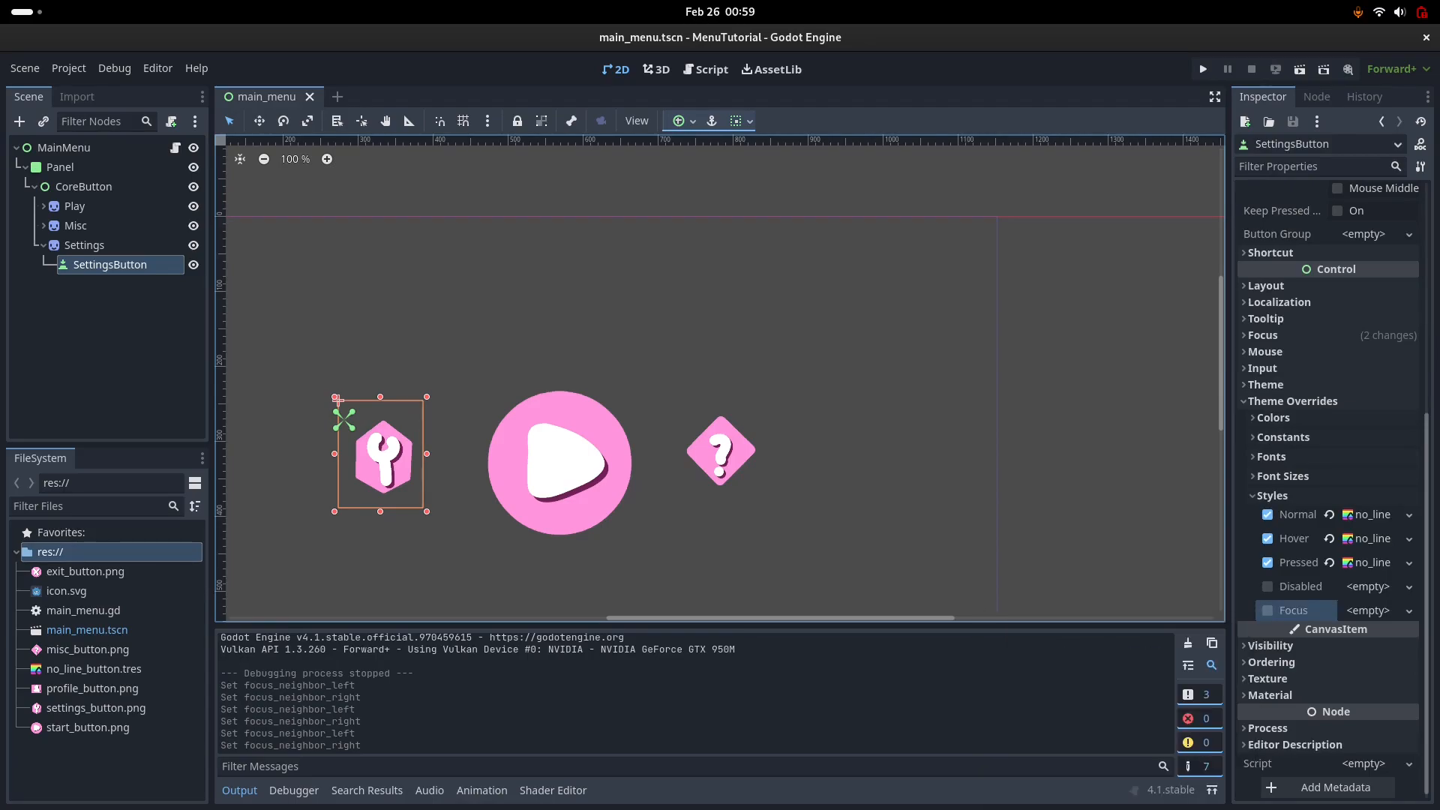
Step: Disable the Focus style override in MiscButton's theme overrides
{"action": "left_click", "coordinate": [44, 245]}
{"action": "left_click", "coordinate": [43, 226]}
{"action": "left_click", "coordinate": [101, 245]}
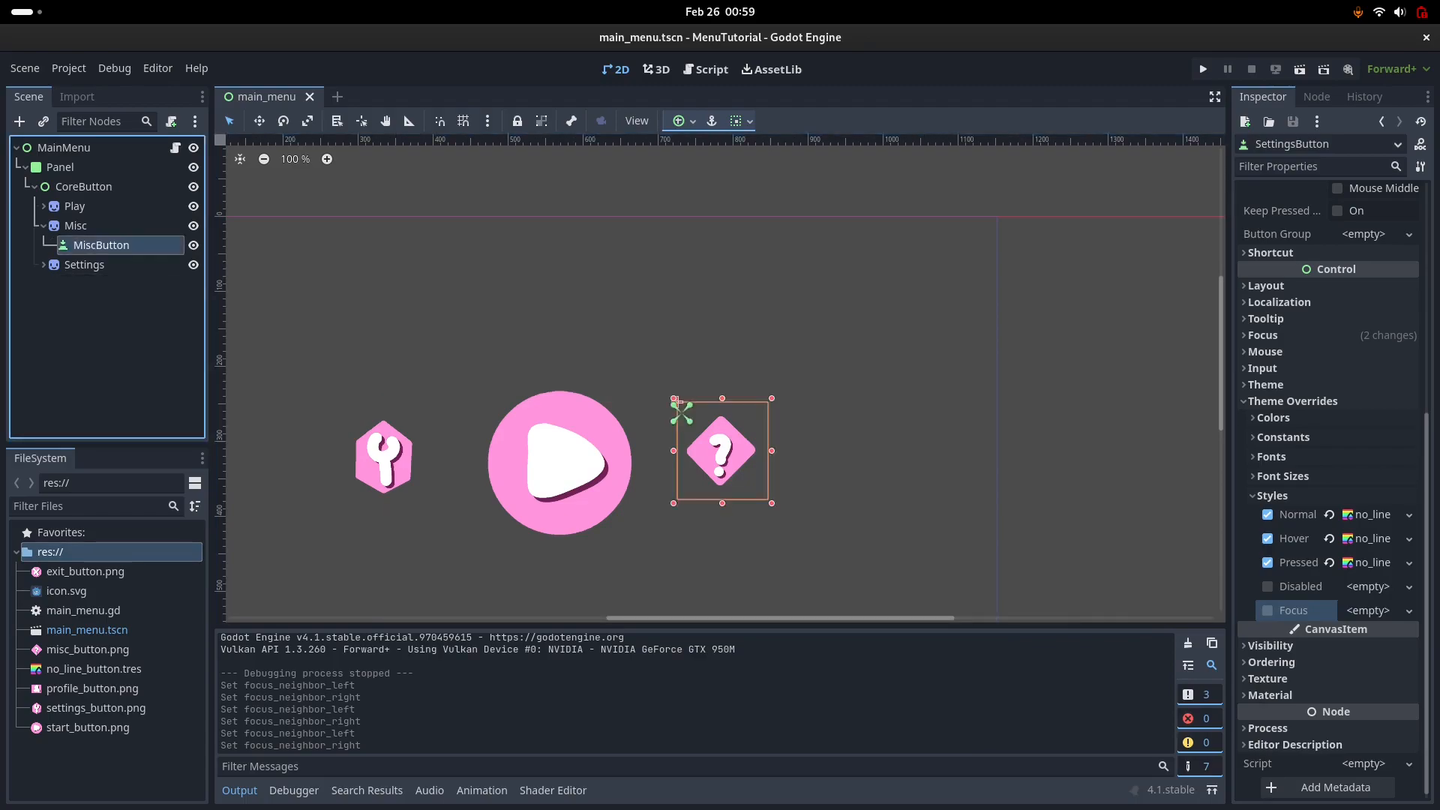
{"action": "scroll", "coordinate": [1327, 663], "scroll_direction": "down", "scroll_amount": 3}
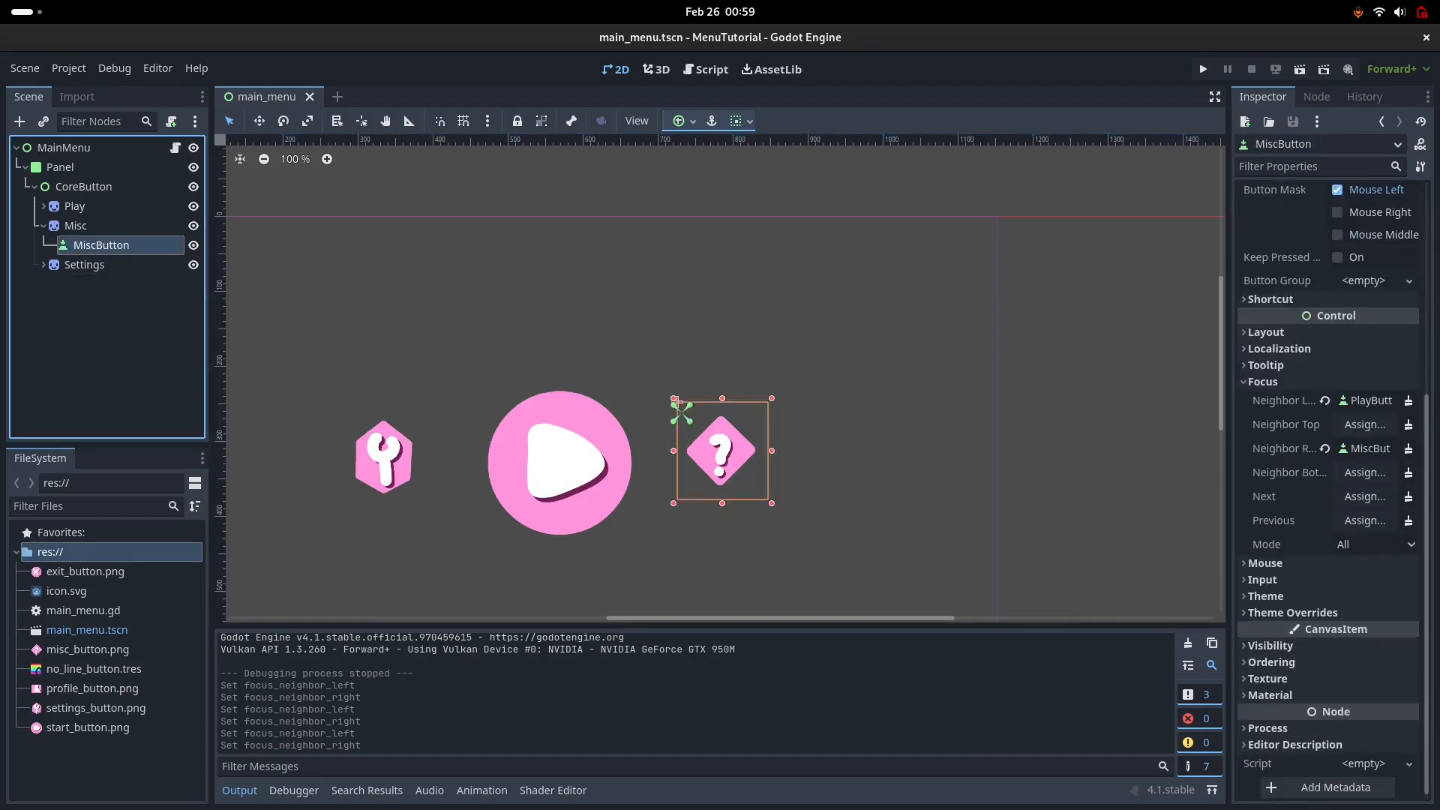
{"action": "left_click", "coordinate": [1328, 381]}
{"action": "left_click", "coordinate": [1292, 613]}
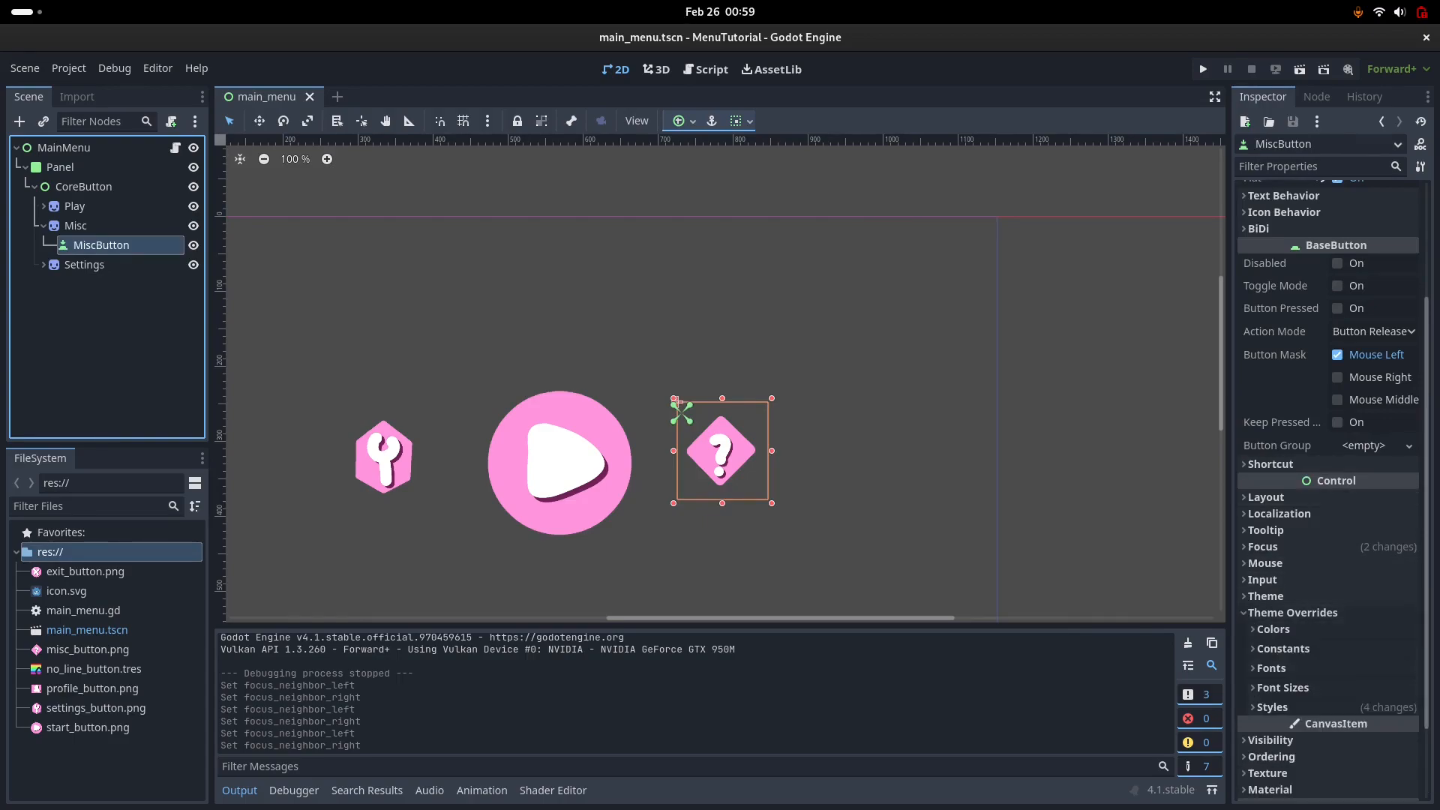
{"action": "left_click", "coordinate": [1273, 708]}
{"action": "scroll", "coordinate": [1327, 487], "scroll_direction": "down", "scroll_amount": 3}
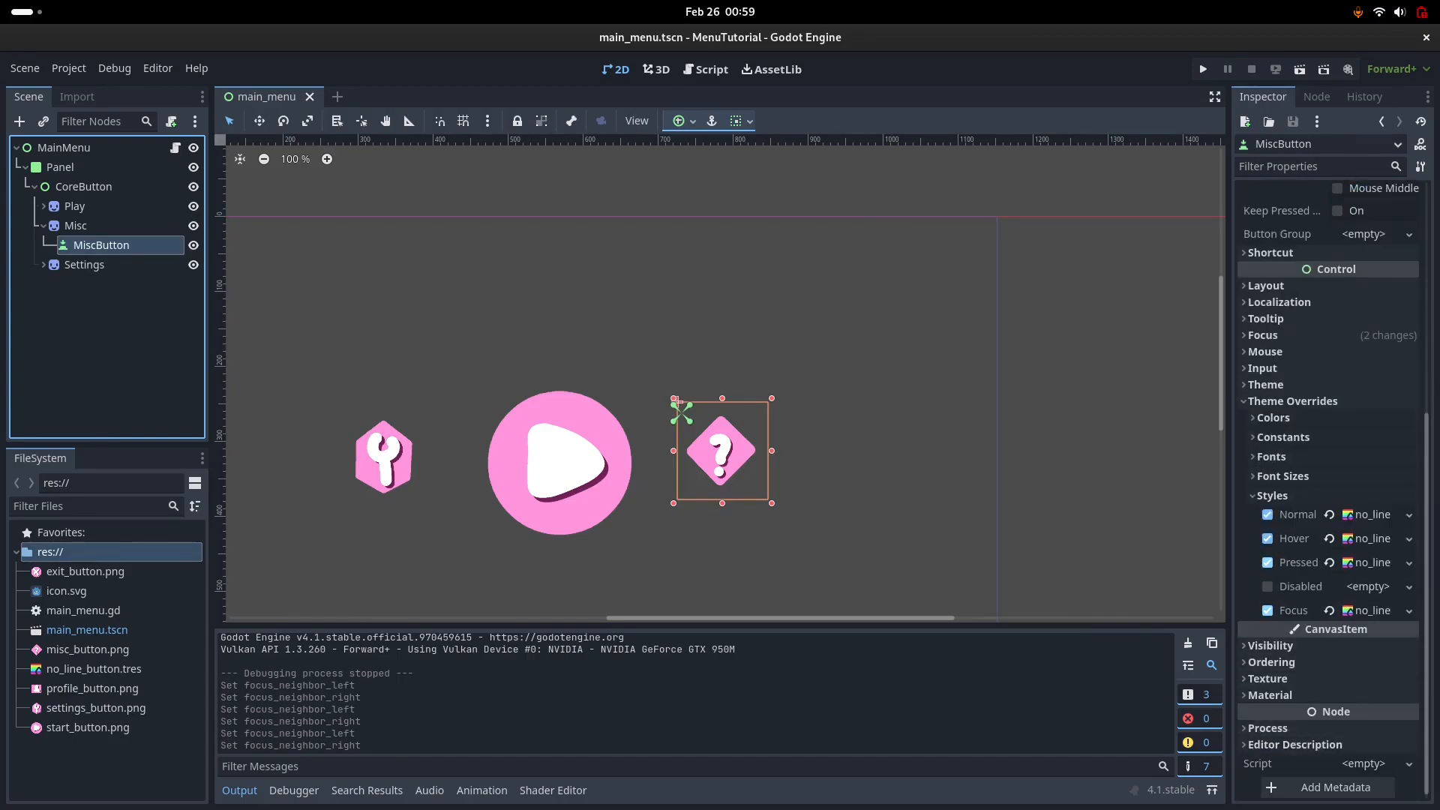
{"action": "left_click", "coordinate": [1267, 611]}
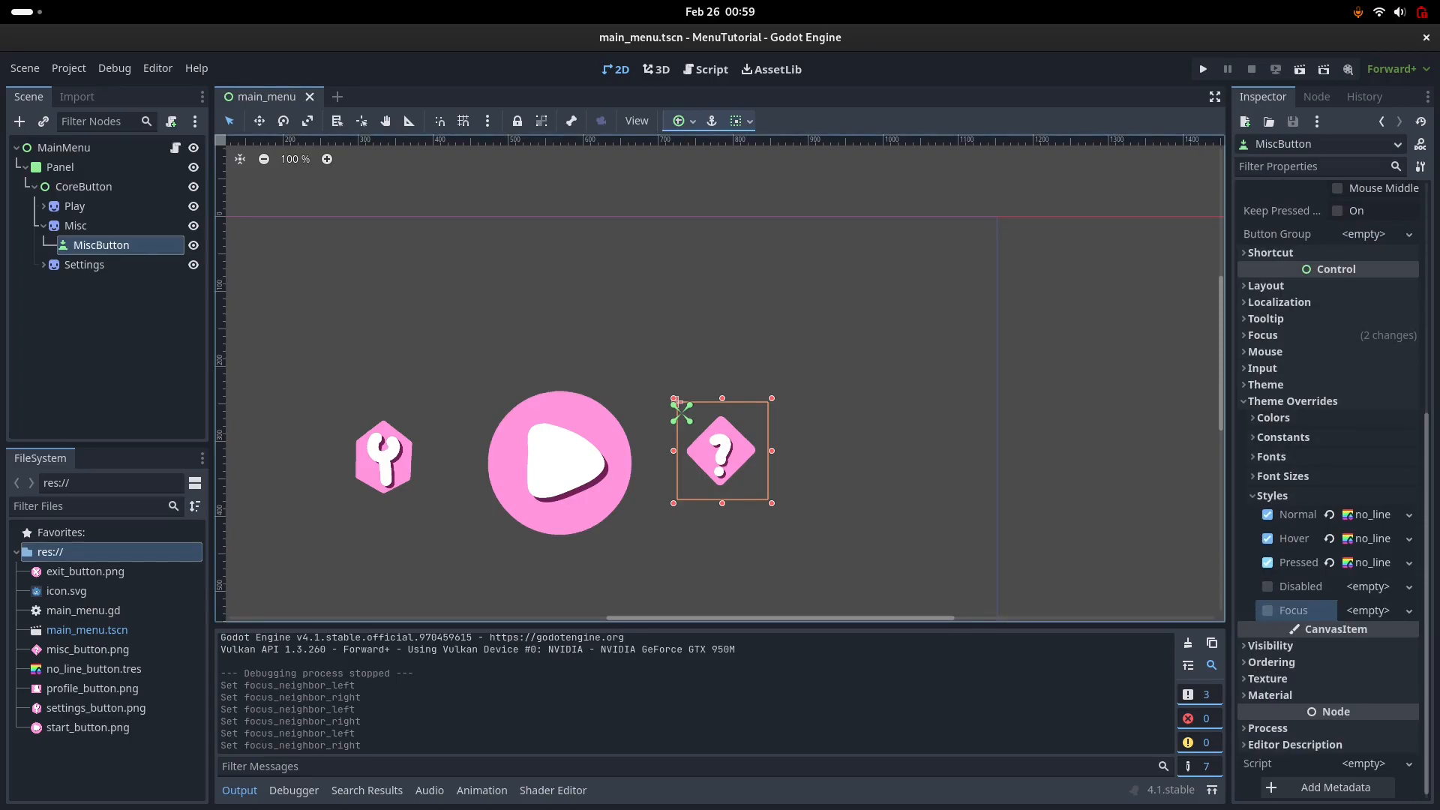
Step: Disable the Focus style override in PlayButton's theme overrides
{"action": "left_click", "coordinate": [74, 207]}
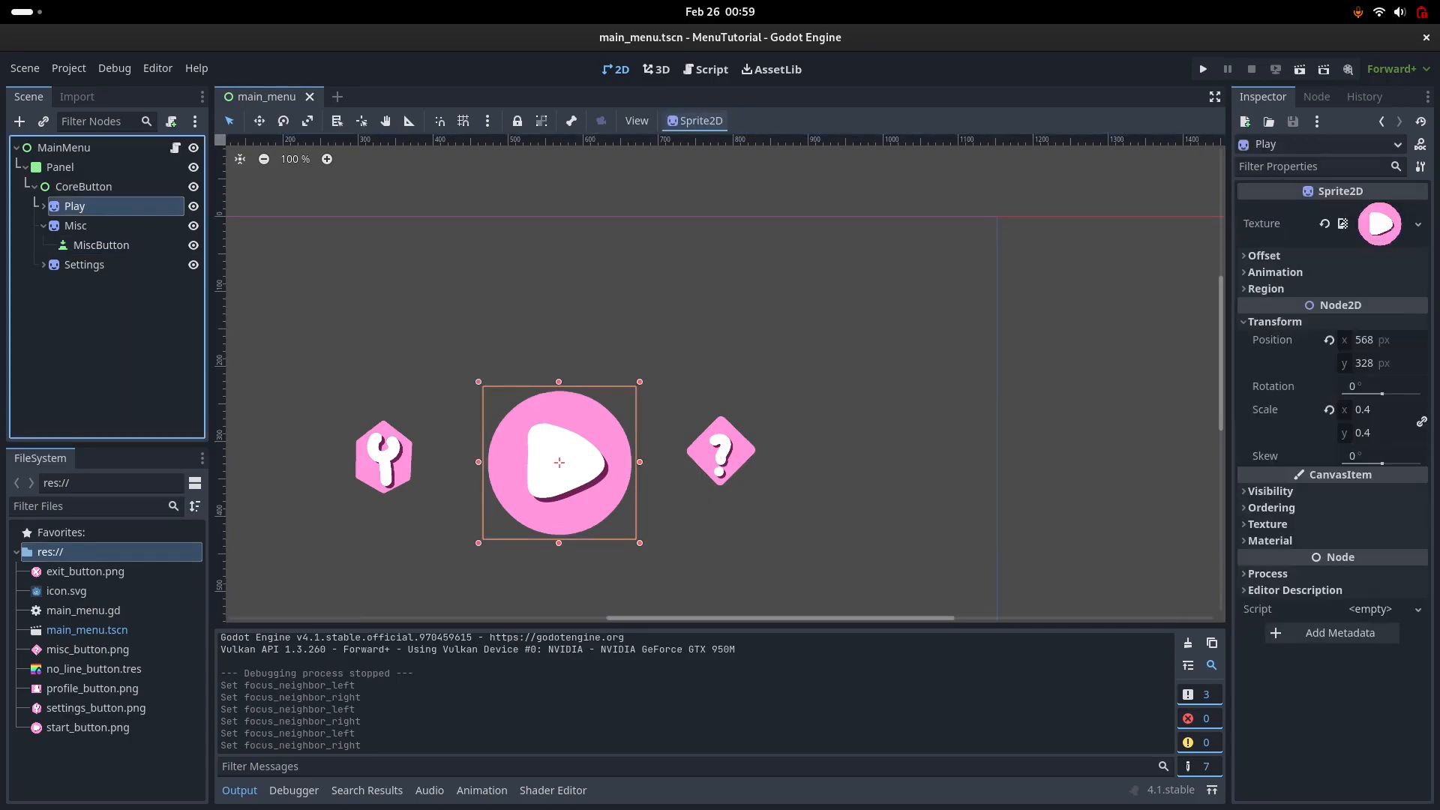
{"action": "left_click", "coordinate": [43, 206]}
{"action": "left_click", "coordinate": [100, 226]}
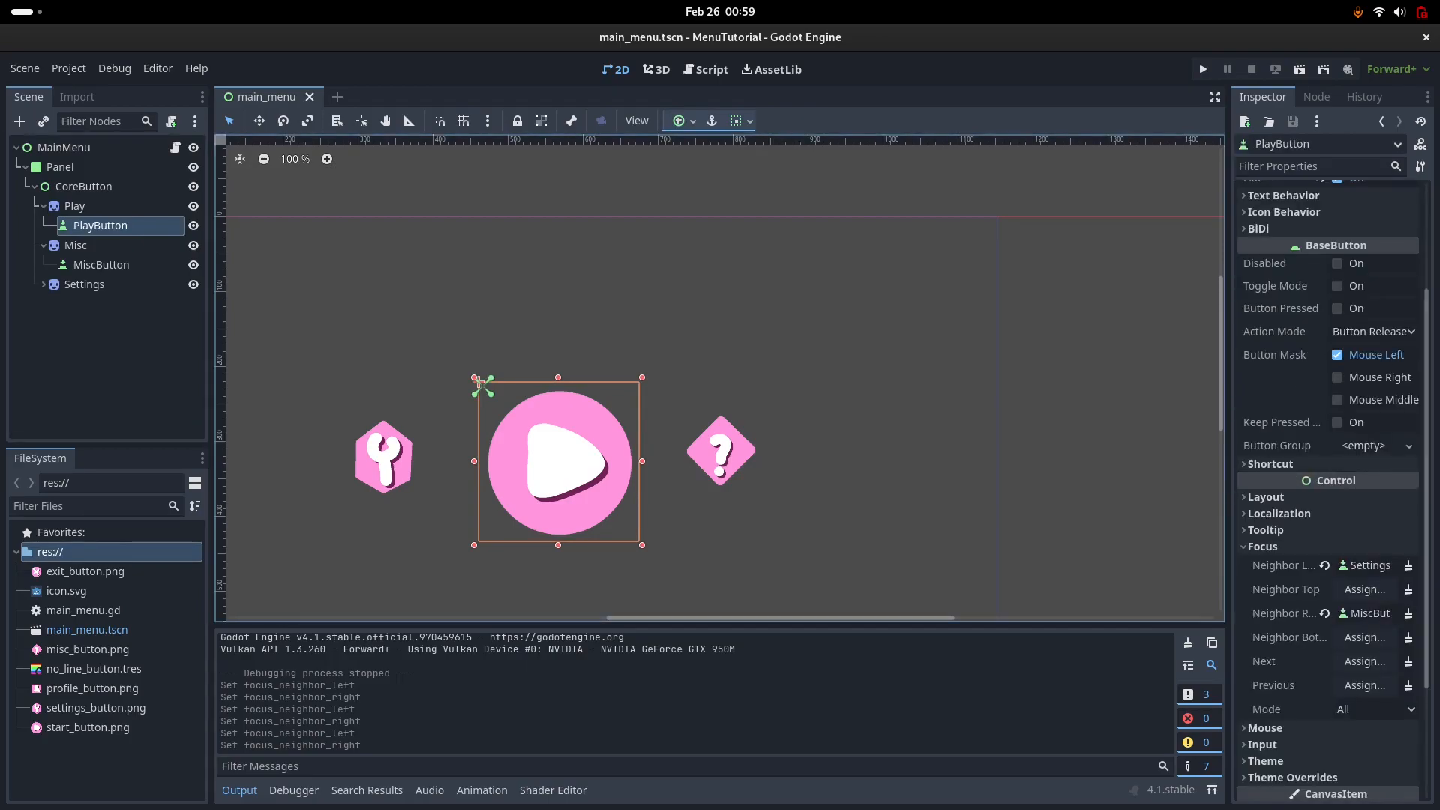
{"action": "scroll", "coordinate": [1328, 662], "scroll_direction": "down", "scroll_amount": 3}
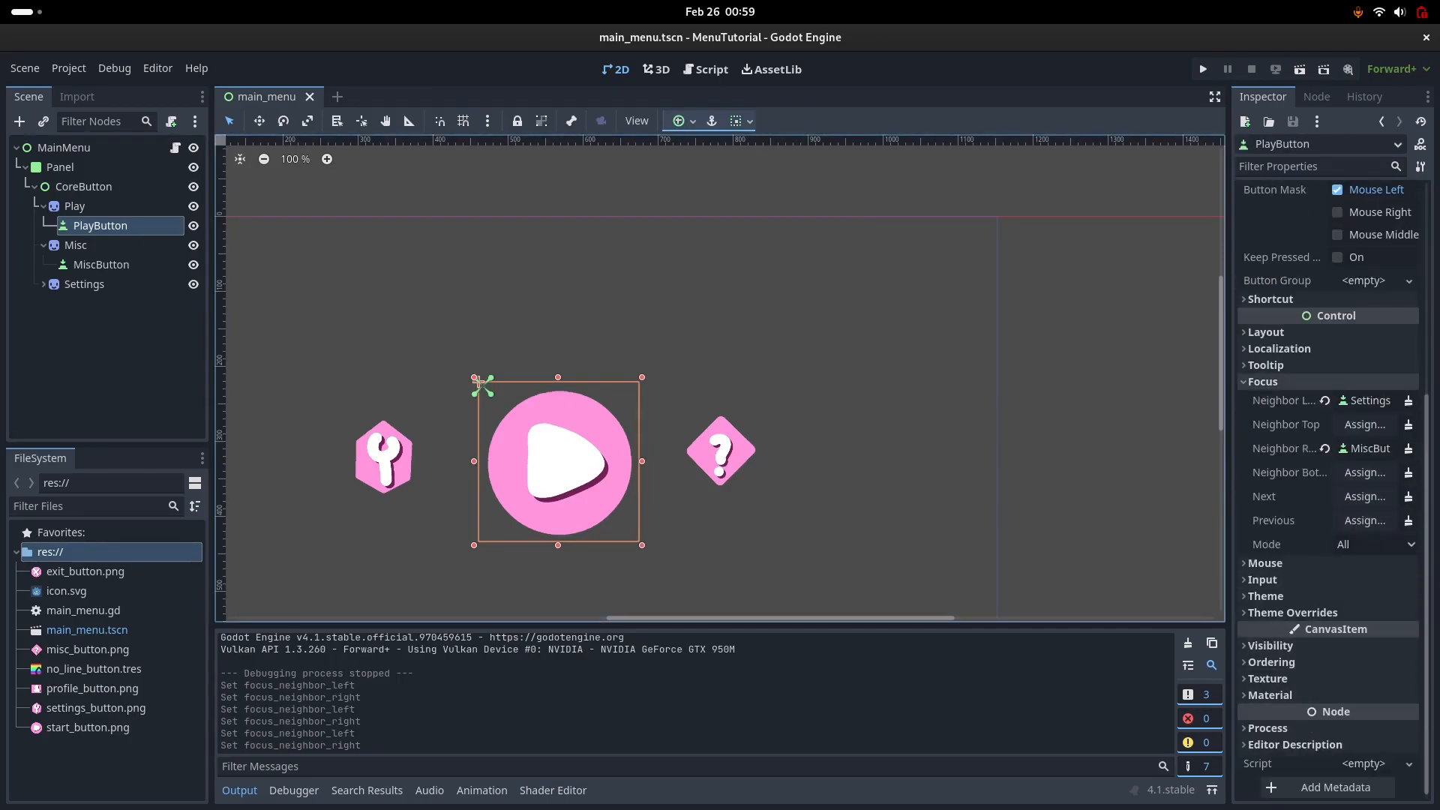
{"action": "left_click", "coordinate": [1263, 383]}
{"action": "left_click", "coordinate": [1291, 613]}
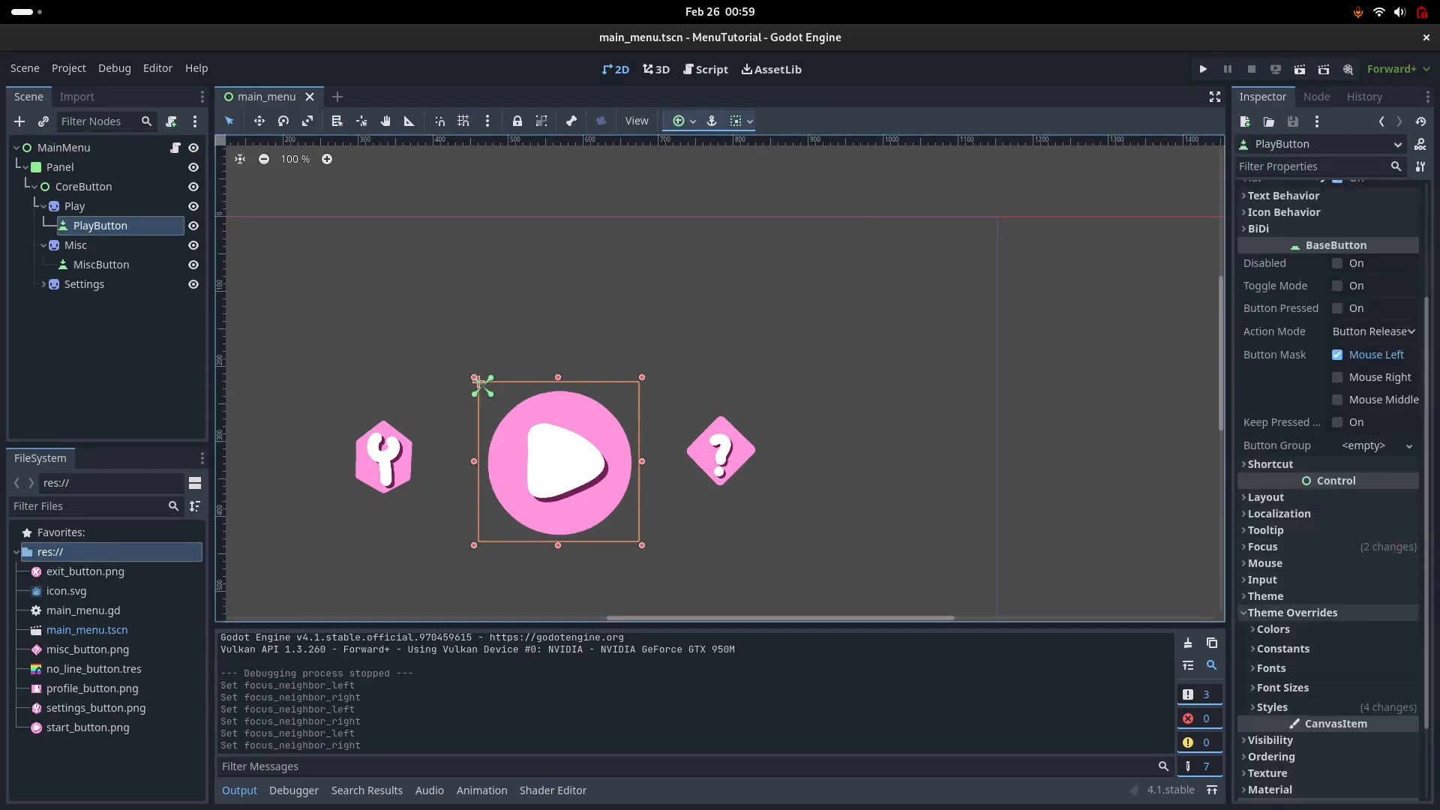
{"action": "left_click", "coordinate": [1272, 707]}
{"action": "scroll", "coordinate": [1275, 697], "scroll_direction": "down", "scroll_amount": 3}
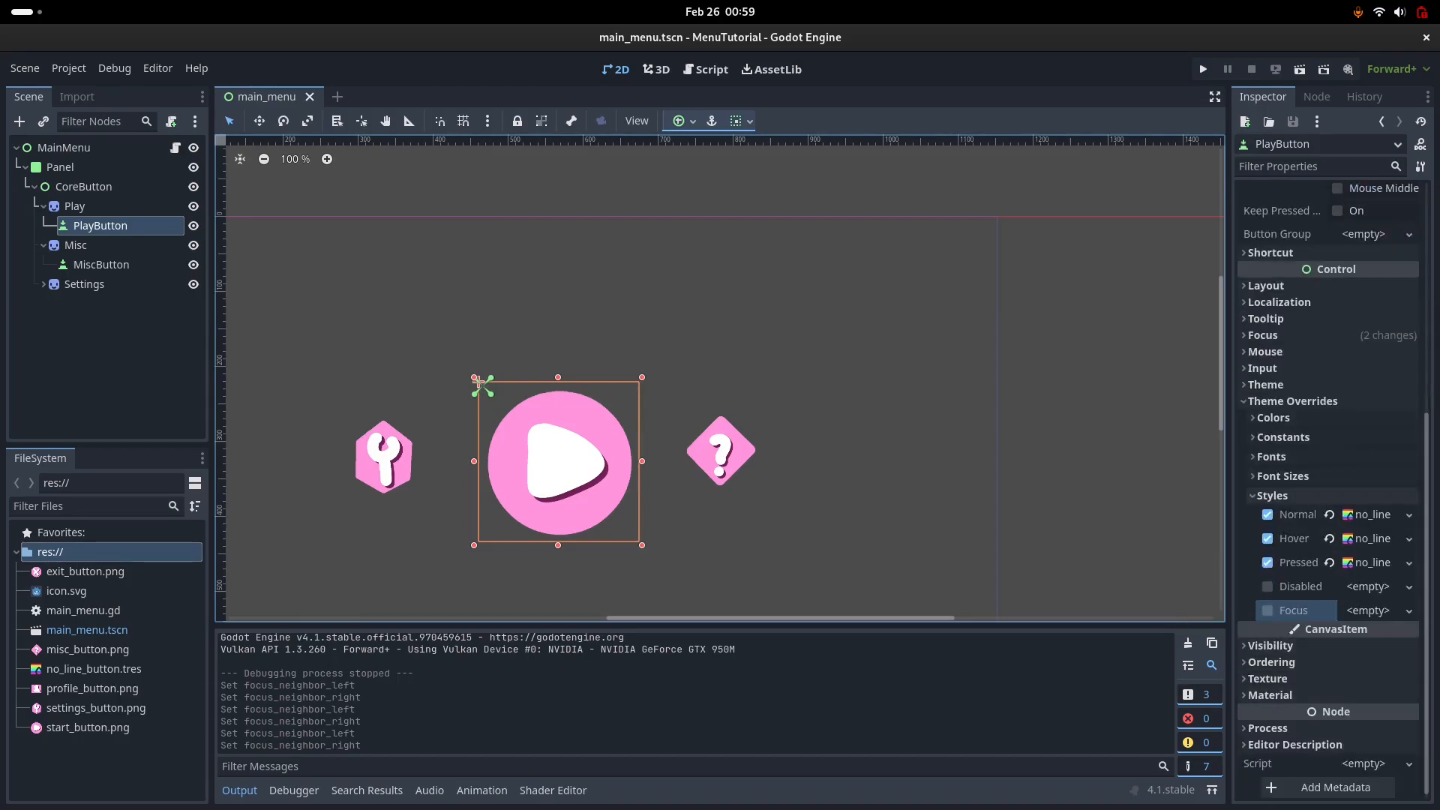
{"action": "left_click", "coordinate": [1273, 495]}
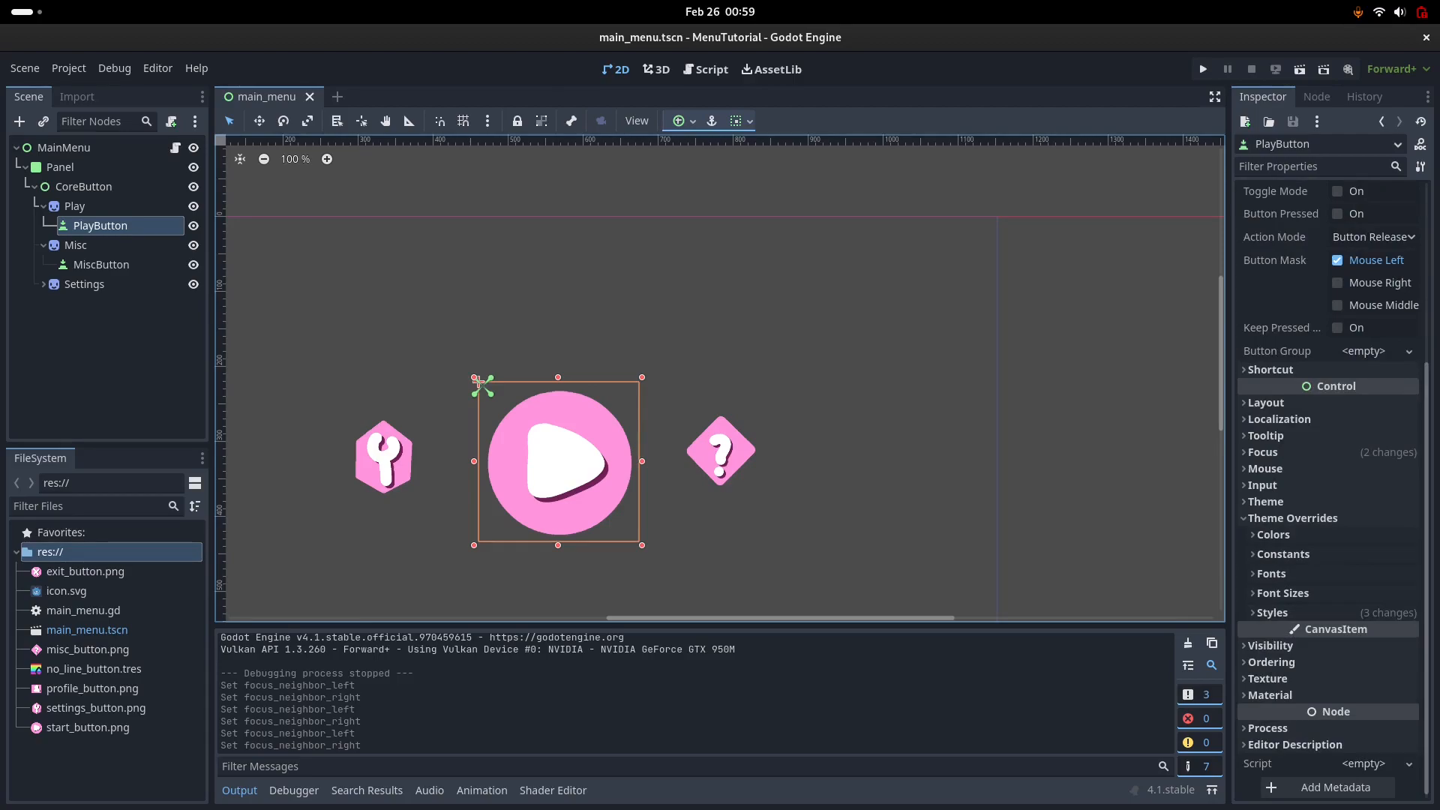
{"action": "left_click", "coordinate": [107, 353]}
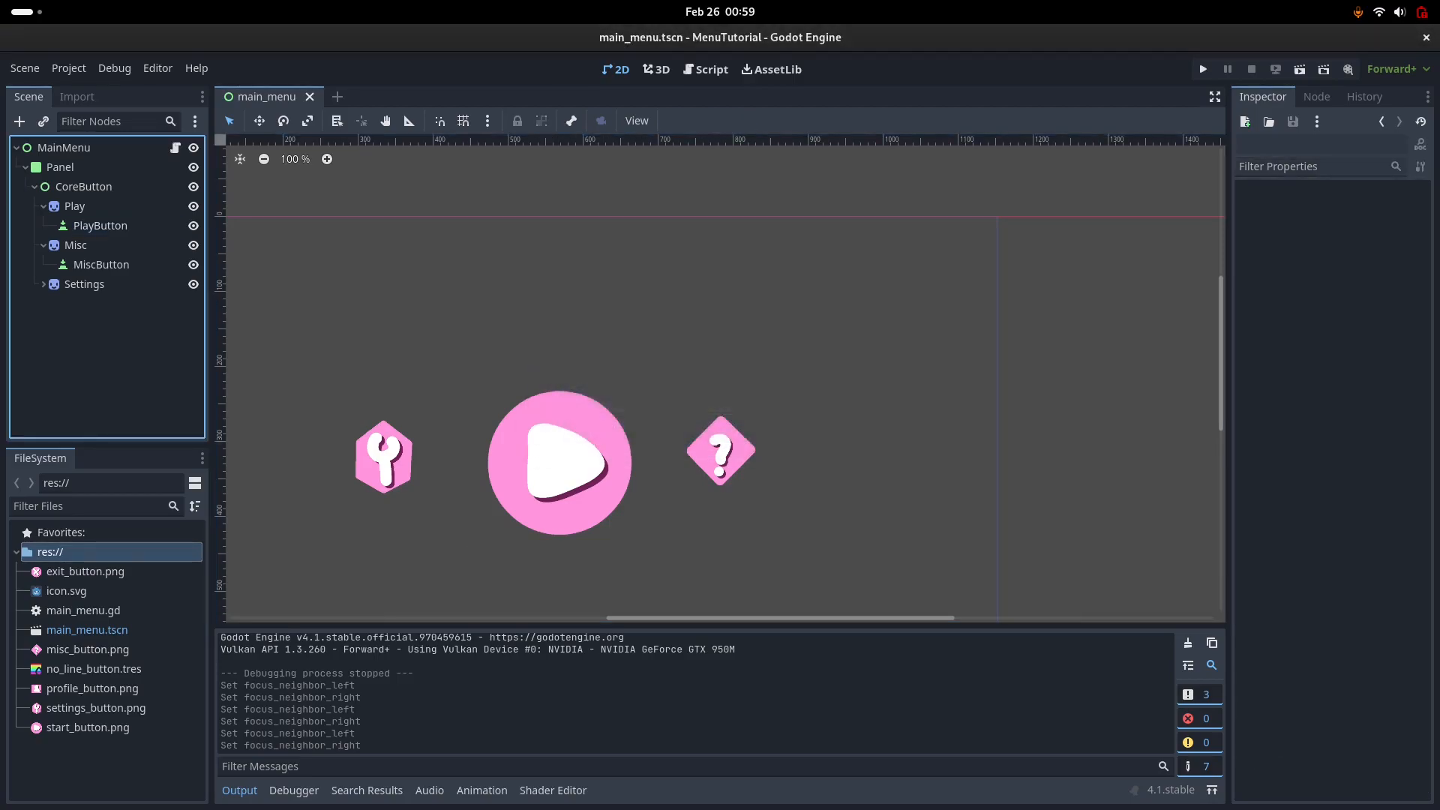
Step: Run the project, move the focus repeatedly right and left between the menu buttons, and stop the run
{"action": "key", "text": "F5"}
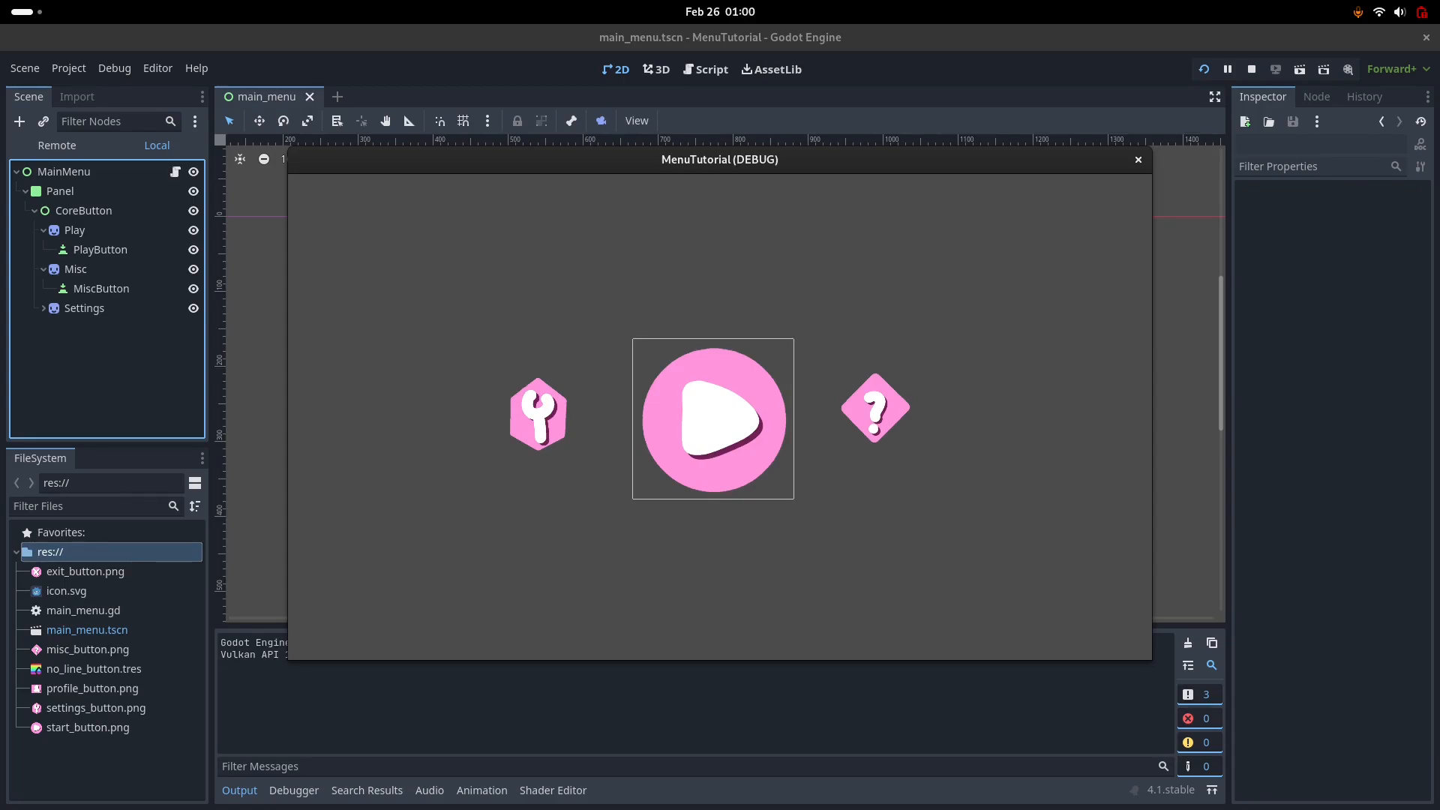
{"action": "key", "text": "Right"}
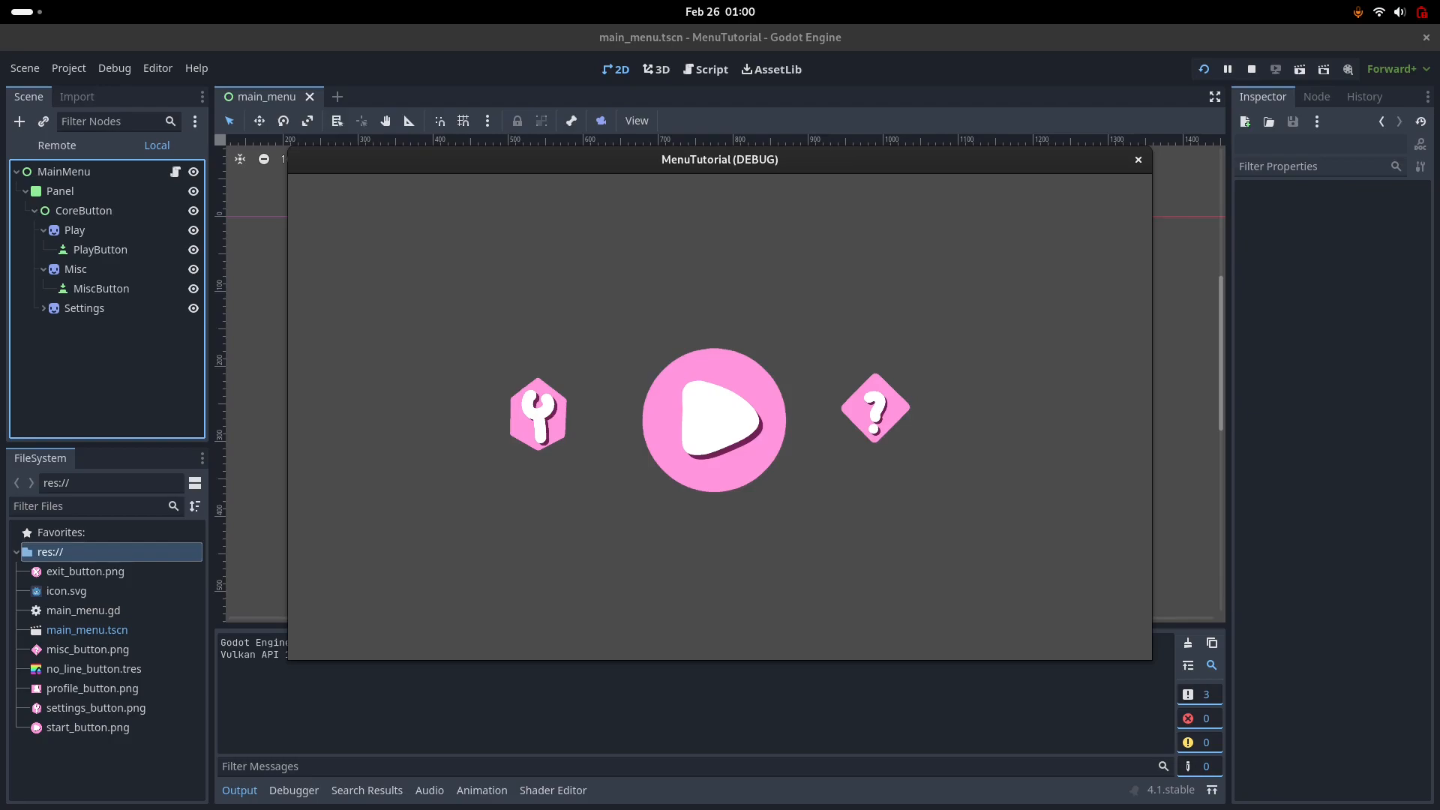
{"action": "key", "text": "Left"}
{"action": "key", "text": "Right"}
{"action": "key", "text": "Left"}
{"action": "key", "text": "Right"}
{"action": "key", "text": "Left"}
{"action": "key", "text": "Right"}
{"action": "key", "text": "Left"}
{"action": "key", "text": "Right"}
{"action": "key", "text": "Left"}
{"action": "key", "text": "Right"}
{"action": "key", "text": "Left"}
{"action": "key", "text": "Right"}
{"action": "key", "text": "F8"}
Step: Delete the MiscButton node from under the Misc sprite
{"action": "left_click", "coordinate": [479, 384]}
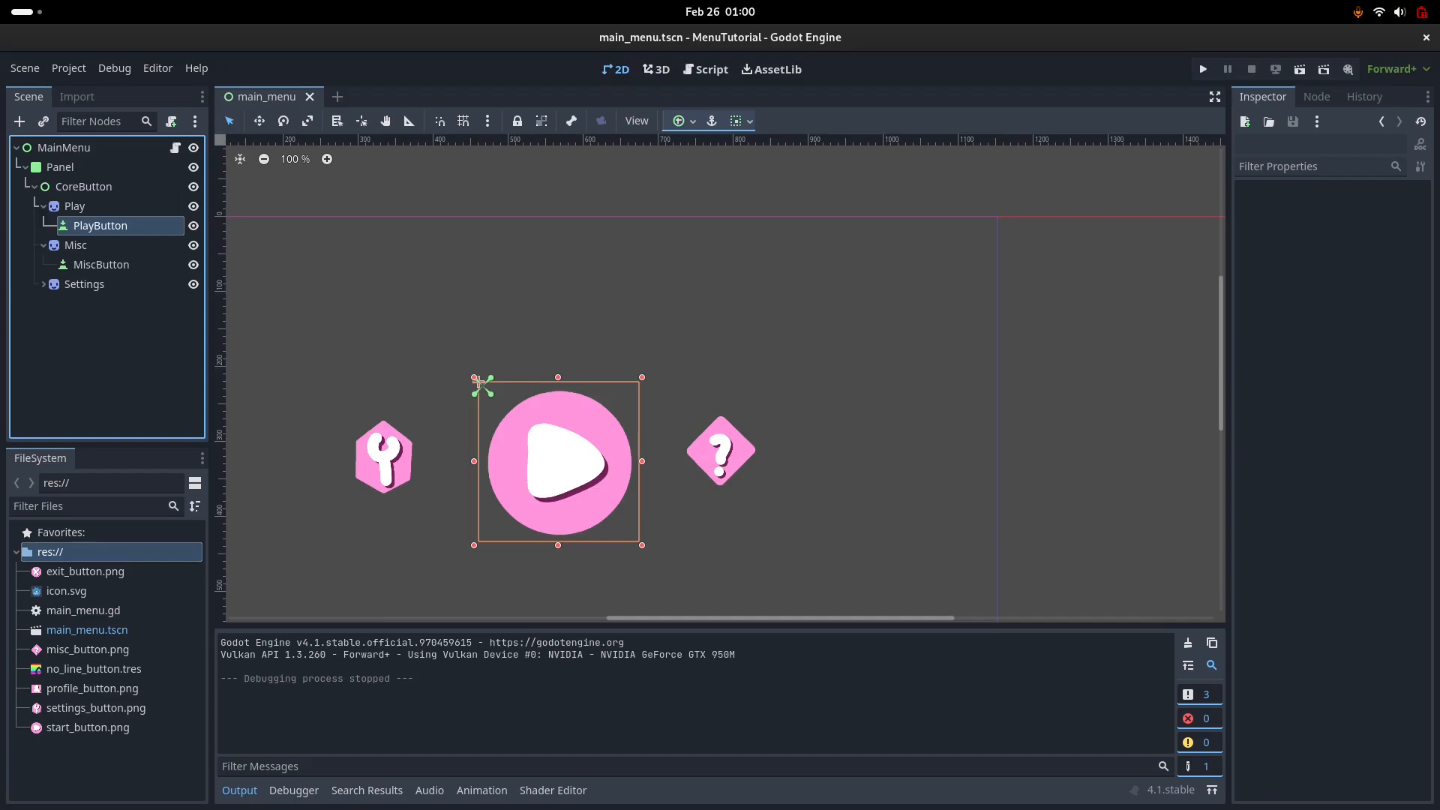
{"action": "left_click", "coordinate": [678, 405]}
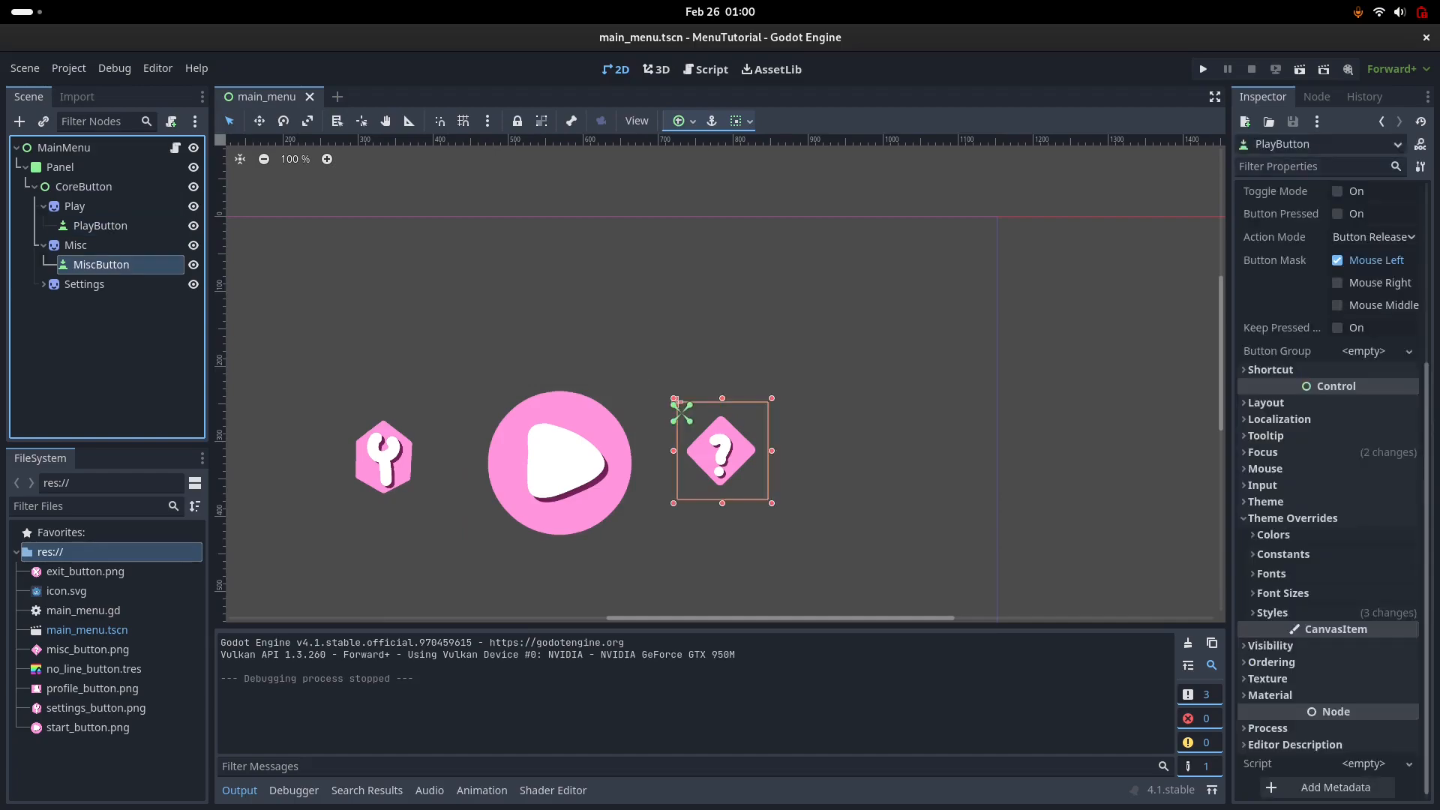
{"action": "key", "text": "F2"}
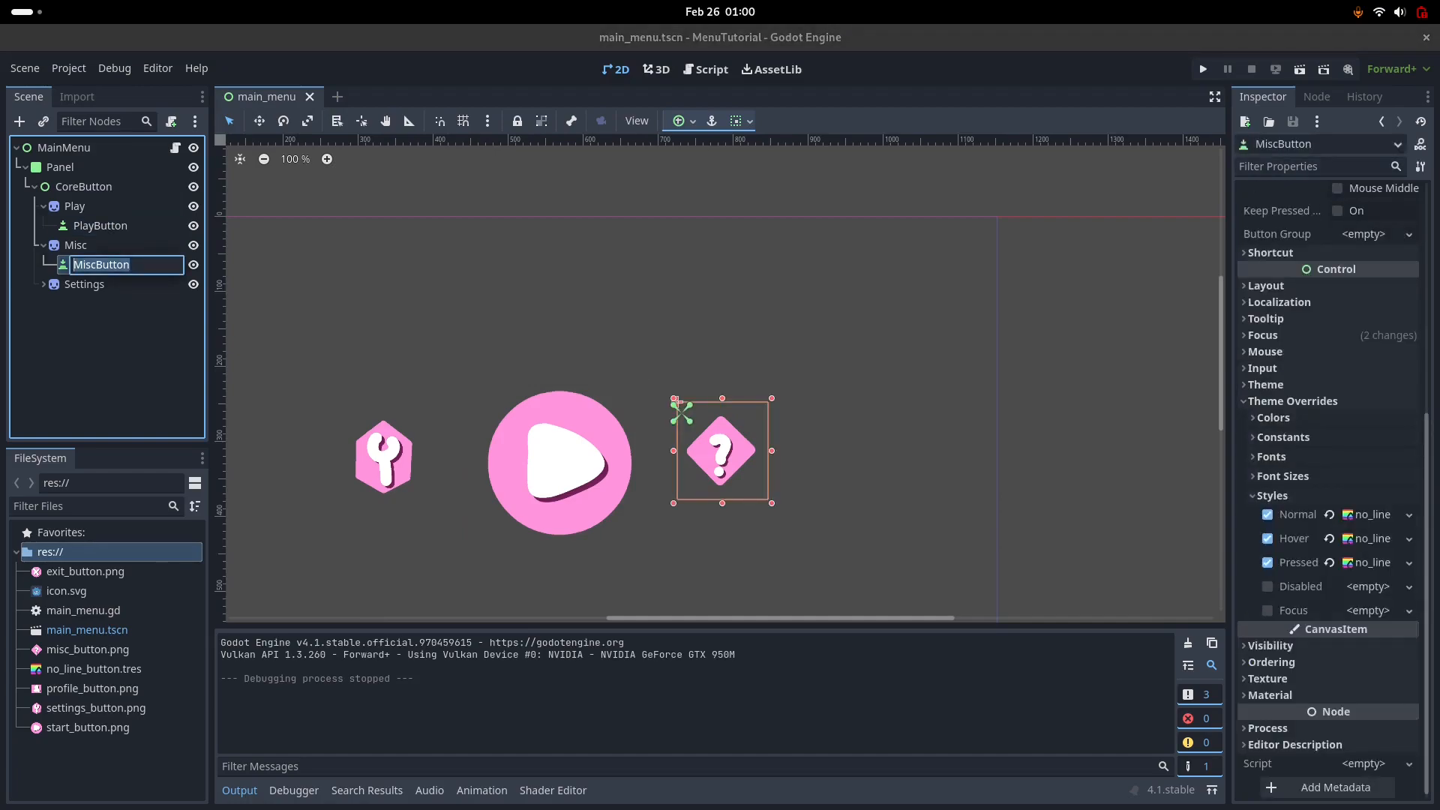
{"action": "key", "text": "Return"}
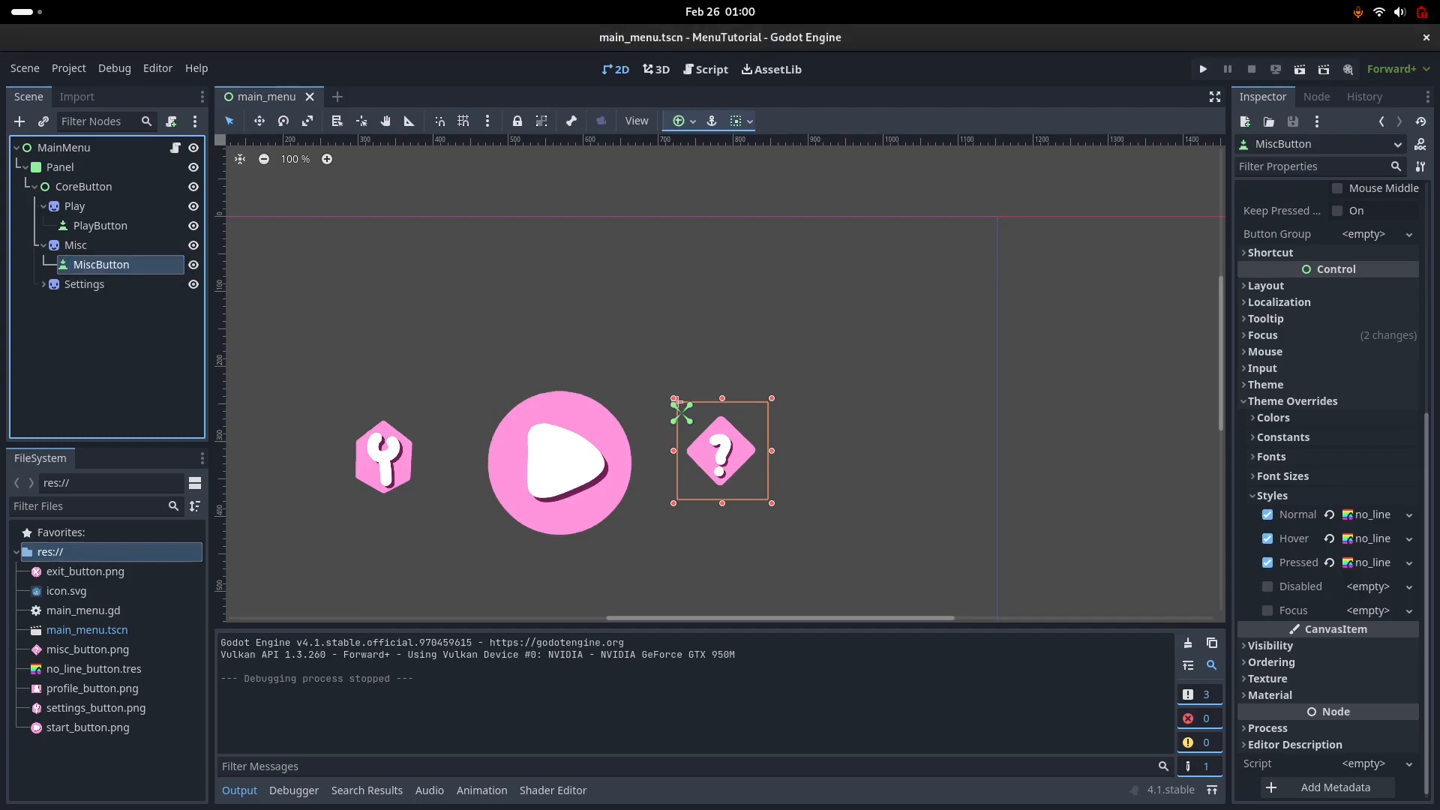
{"action": "key", "text": "Delete"}
{"action": "left_click", "coordinate": [754, 417]}
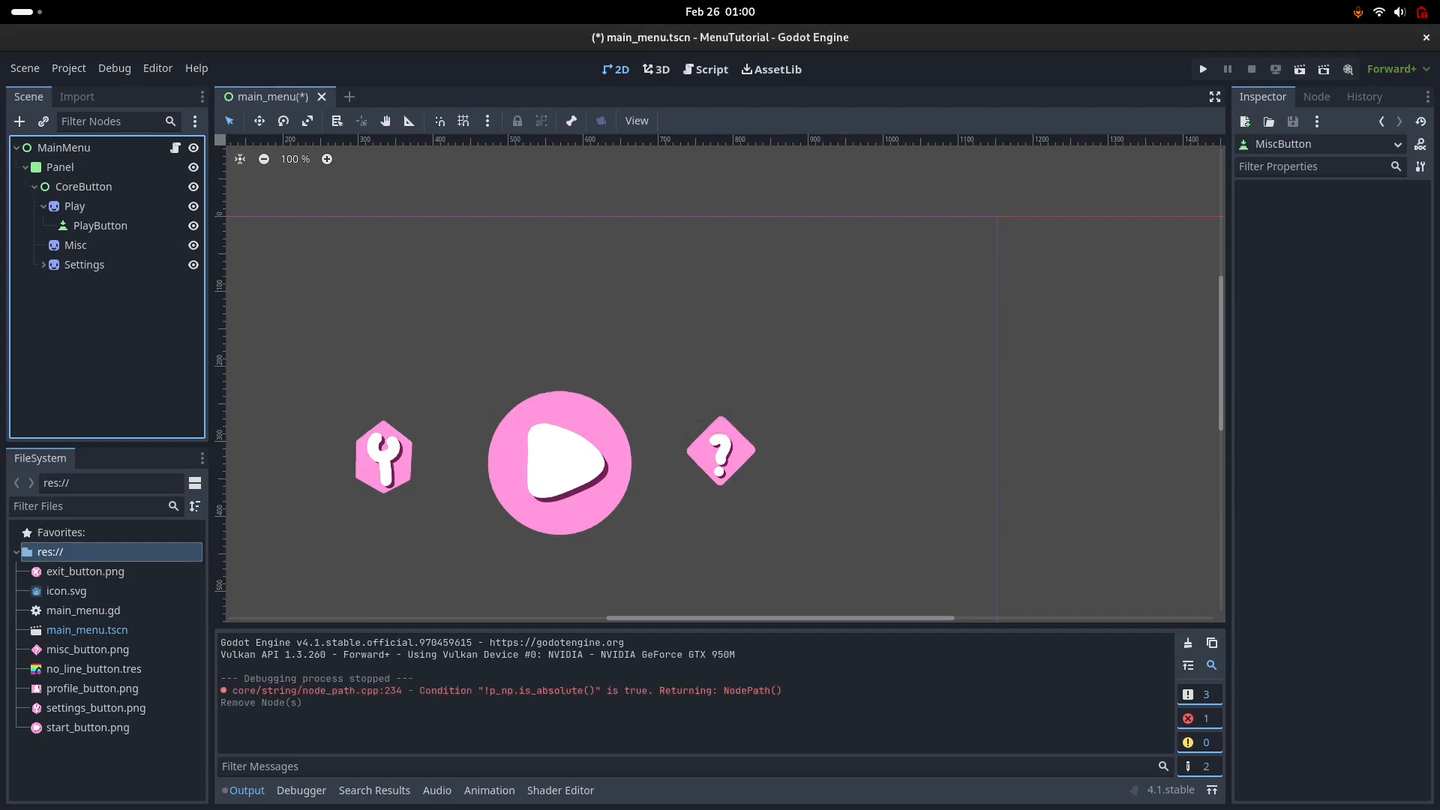
Step: Add a new Button node as a child of Misc and name it MiscButton
{"action": "left_click", "coordinate": [720, 451]}
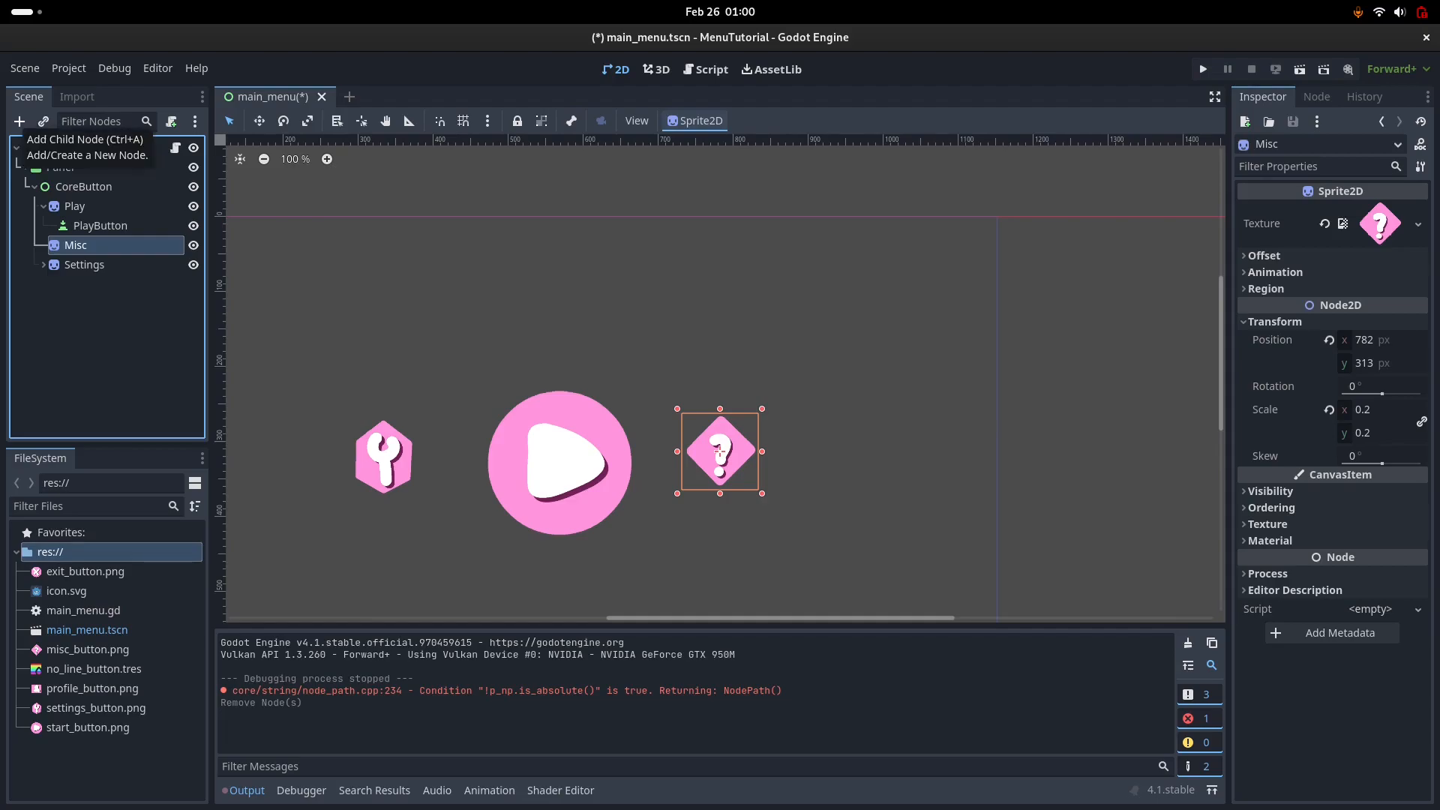
{"action": "key", "text": "ctrl+a"}
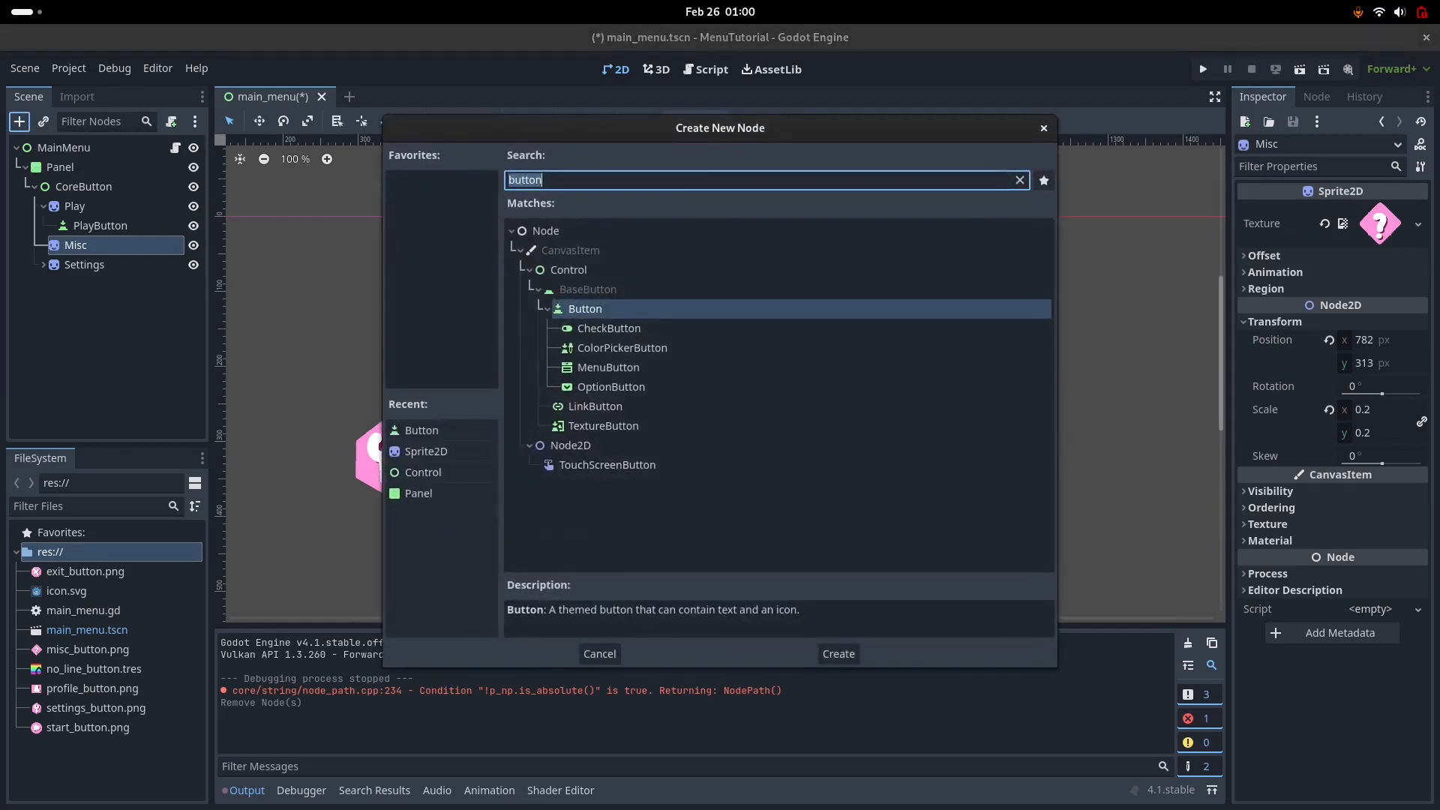
{"action": "key", "text": "Escape"}
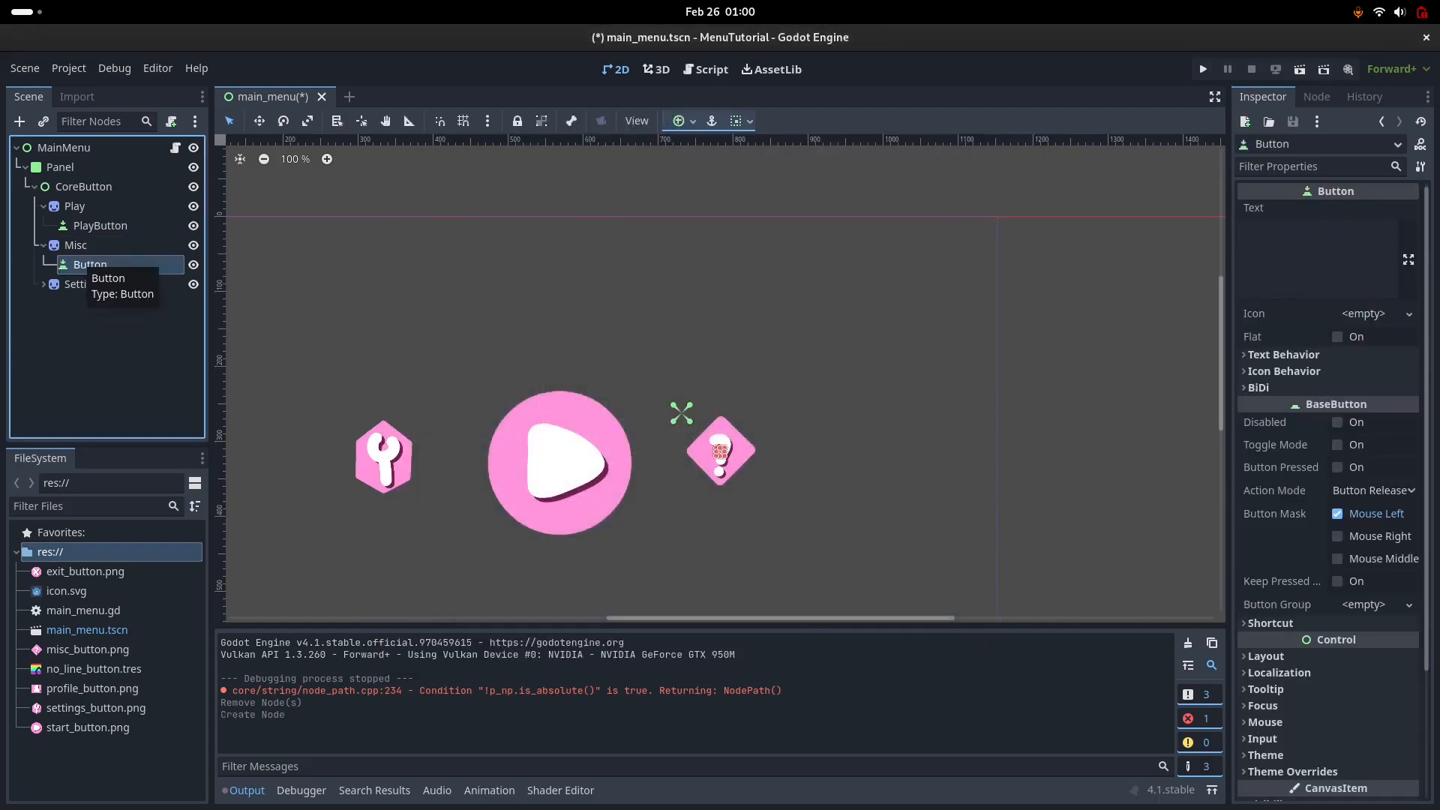
{"action": "key", "text": "F2"}
{"action": "type", "text": "MiscButton"}
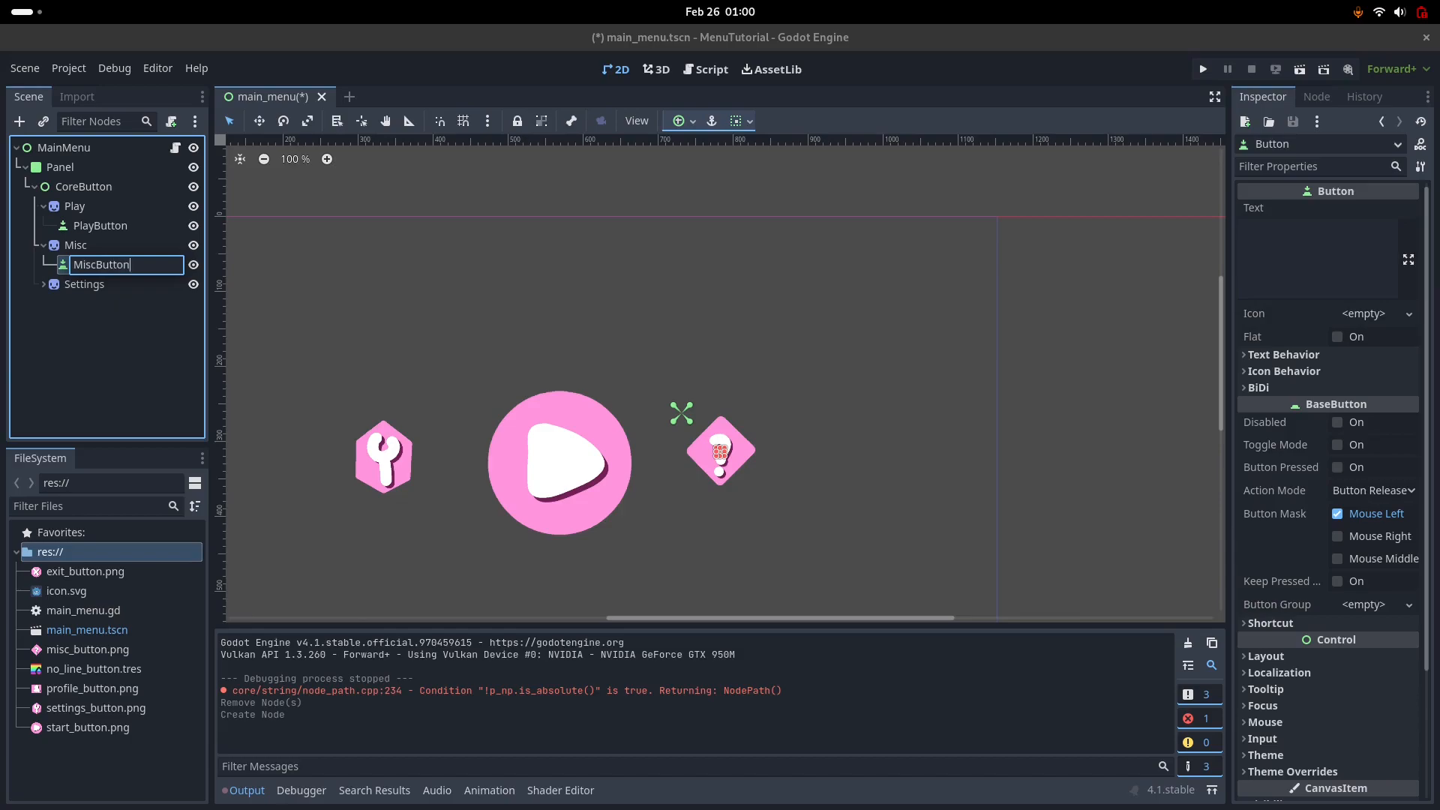
{"action": "key", "text": "Escape"}
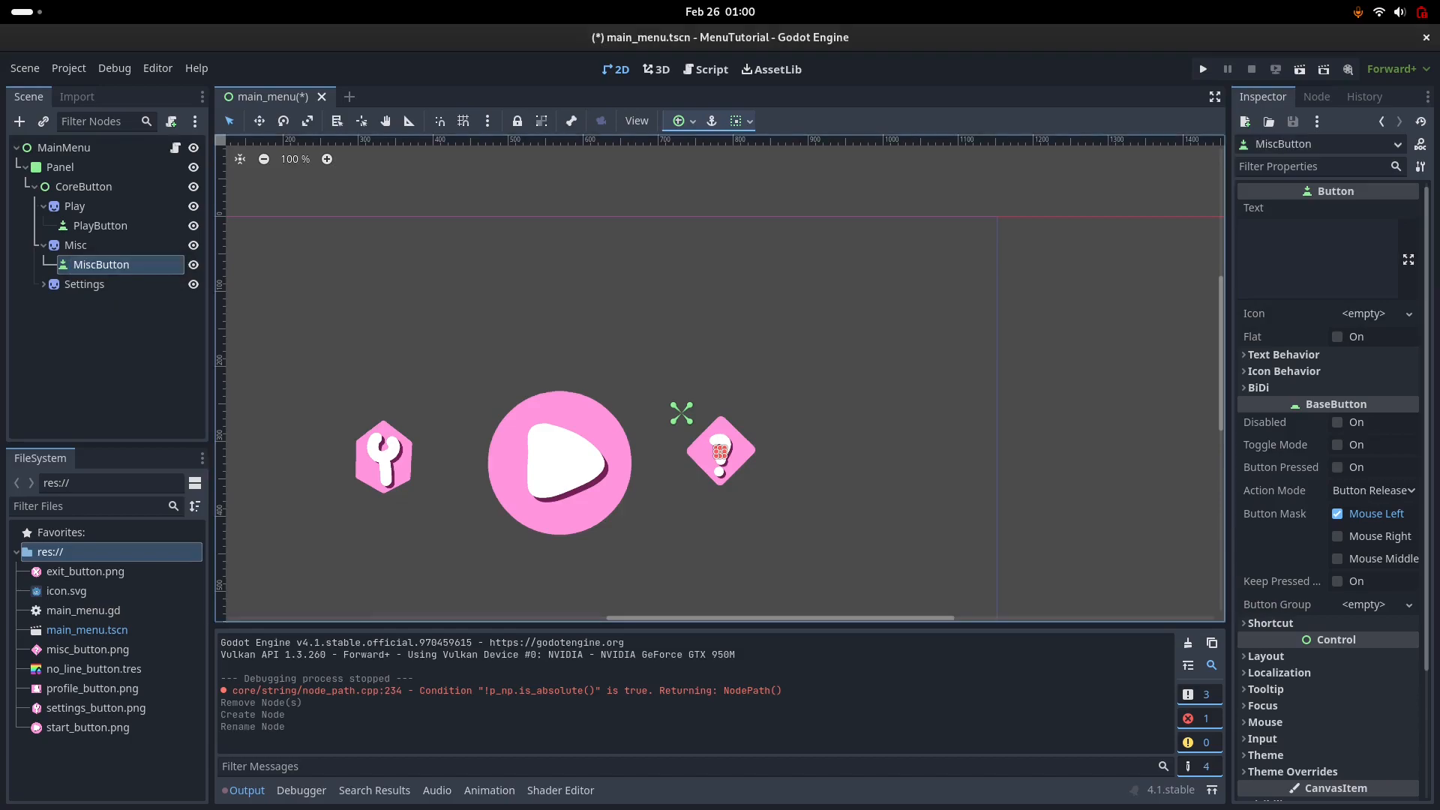
Step: Resize MiscButton to about 535 × 540 so it covers the question-mark sprite, and save the main_menu scene
{"action": "left_click_drag", "start_coordinate": [719, 409], "coordinate": [765, 455]}
{"action": "left_click_drag", "start_coordinate": [718, 409], "coordinate": [680, 409]}
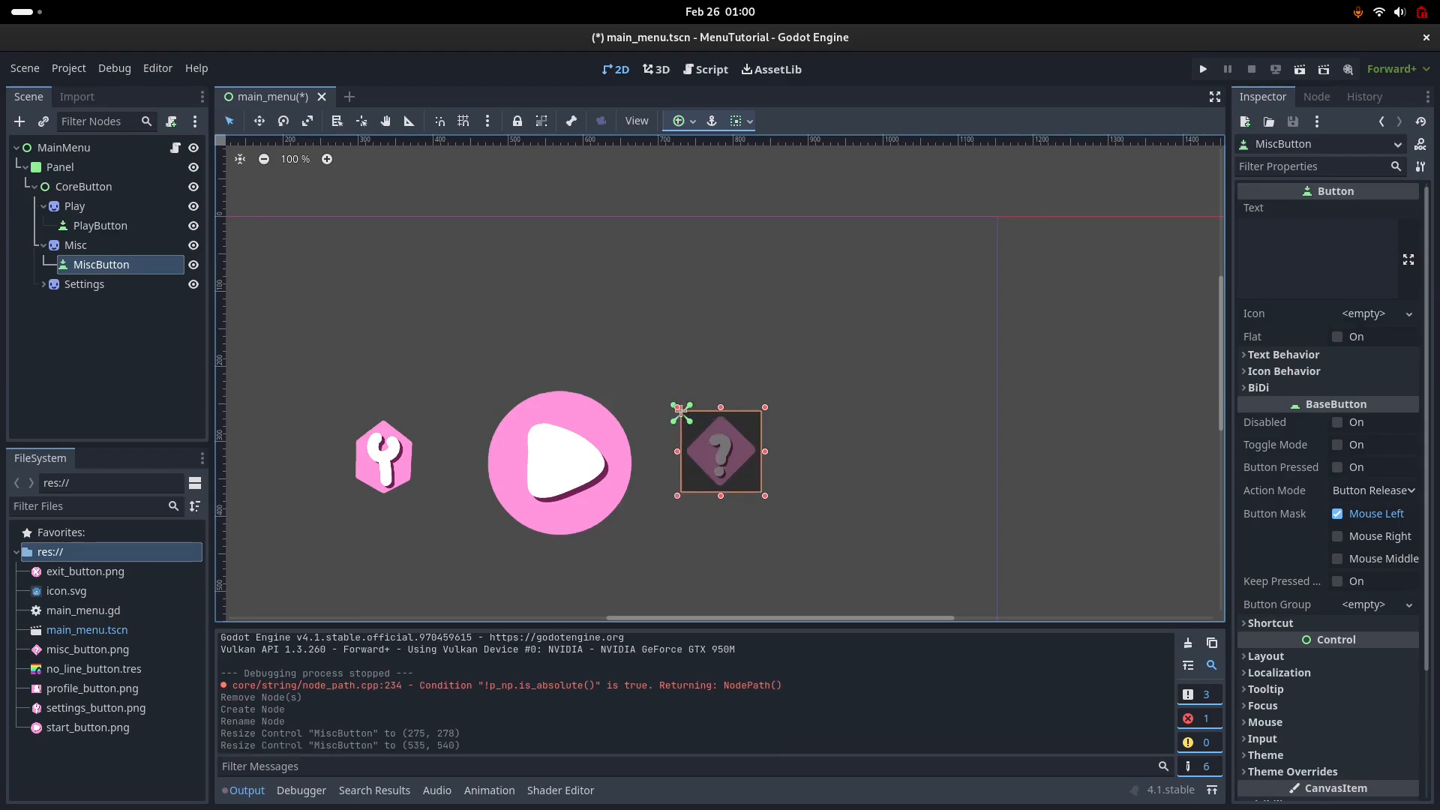
{"action": "key", "text": "ctrl+s"}
{"action": "left_click", "coordinate": [75, 245]}
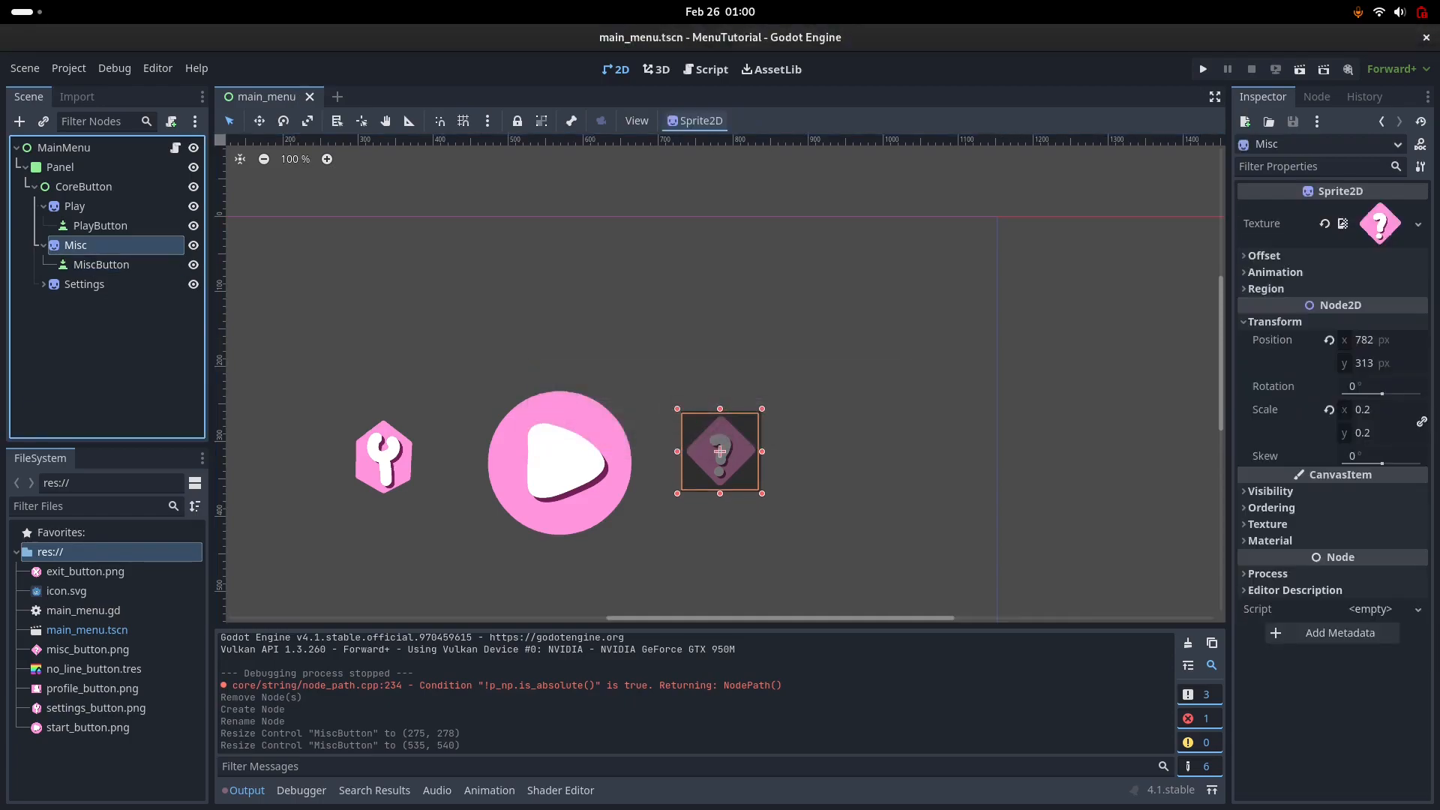
{"action": "left_click", "coordinate": [681, 408]}
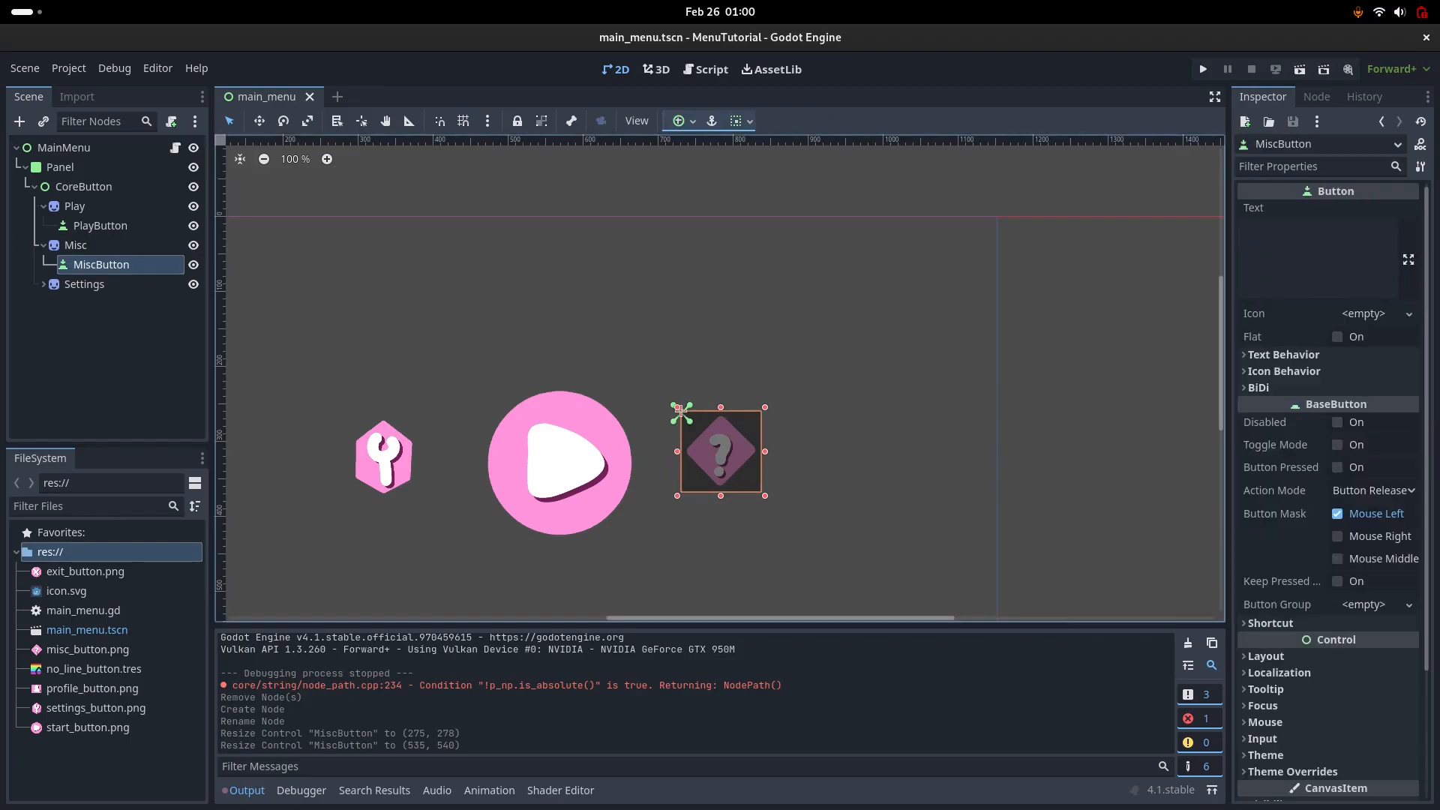
{"action": "left_click", "coordinate": [106, 353]}
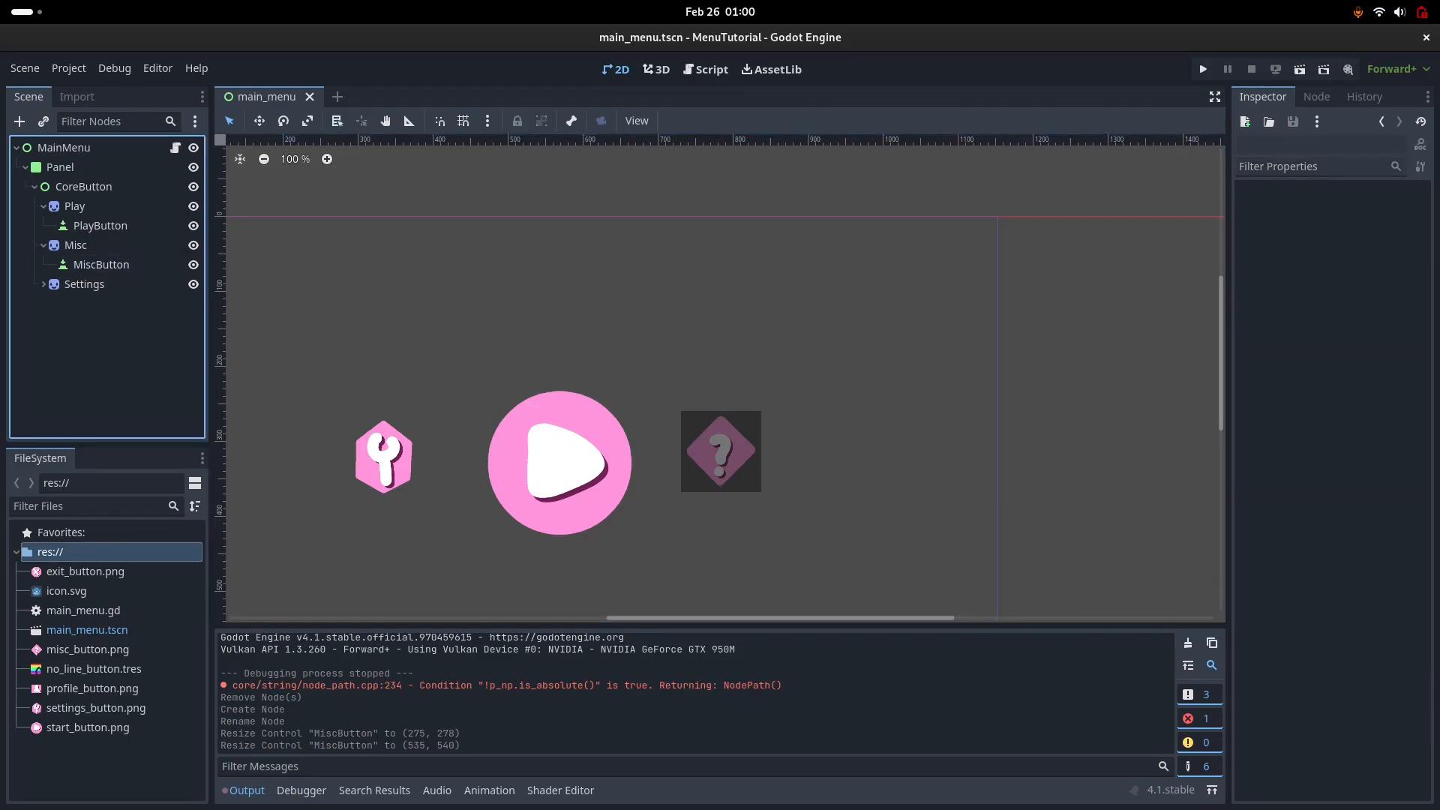
{"action": "left_click", "coordinate": [681, 409]}
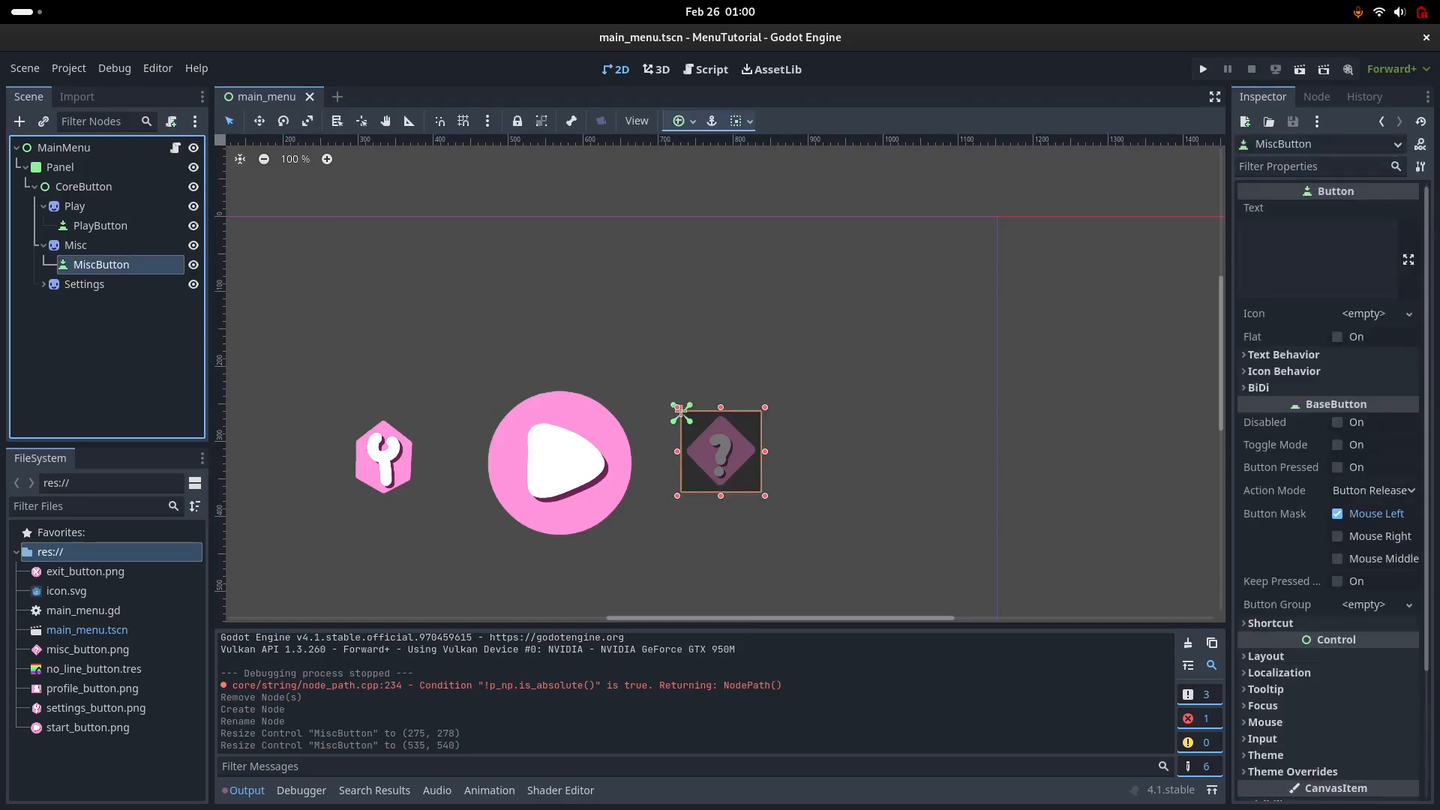
Step: Assign the new MiscButton as PlayButton's right focus neighbor
{"action": "left_click", "coordinate": [480, 383]}
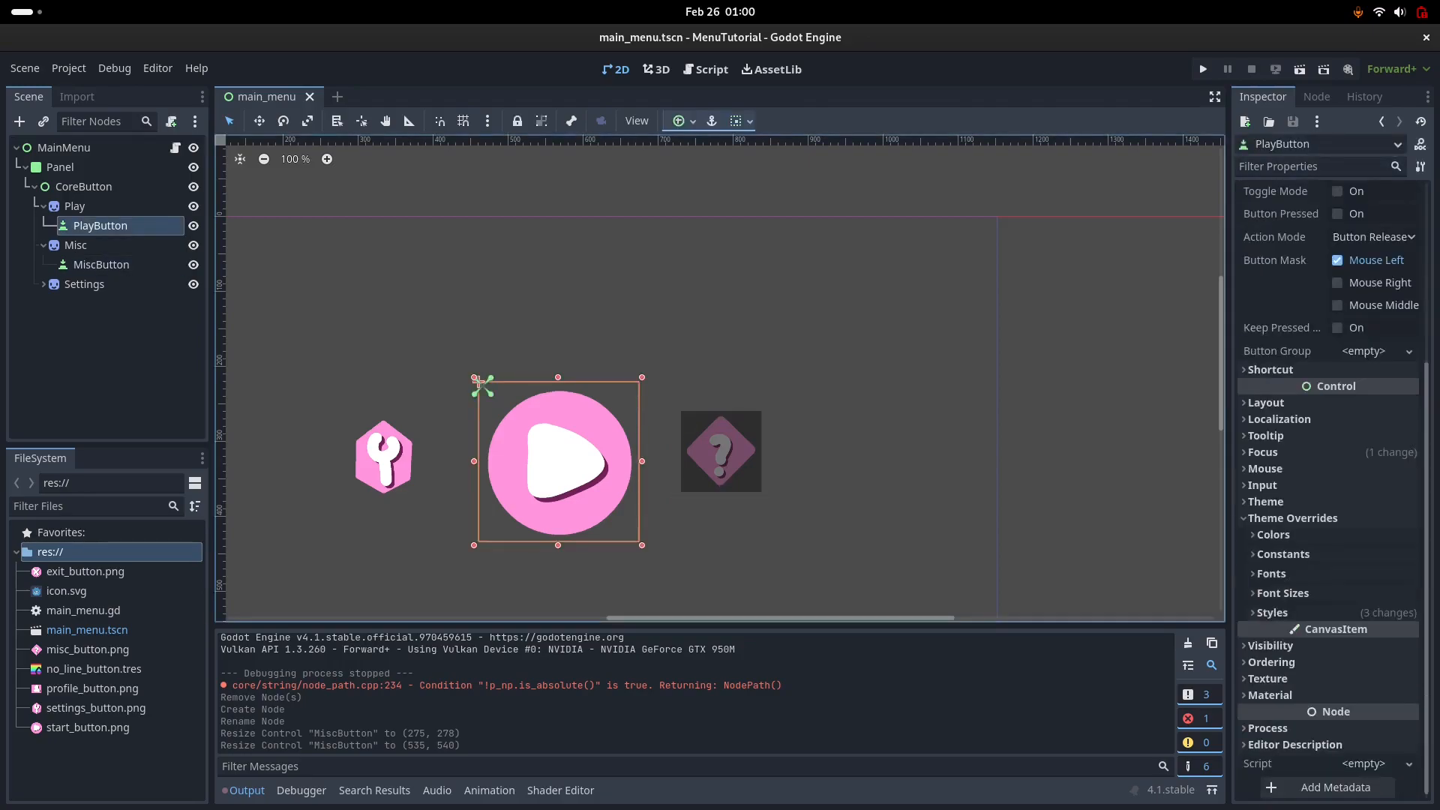
{"action": "left_click", "coordinate": [1263, 452]}
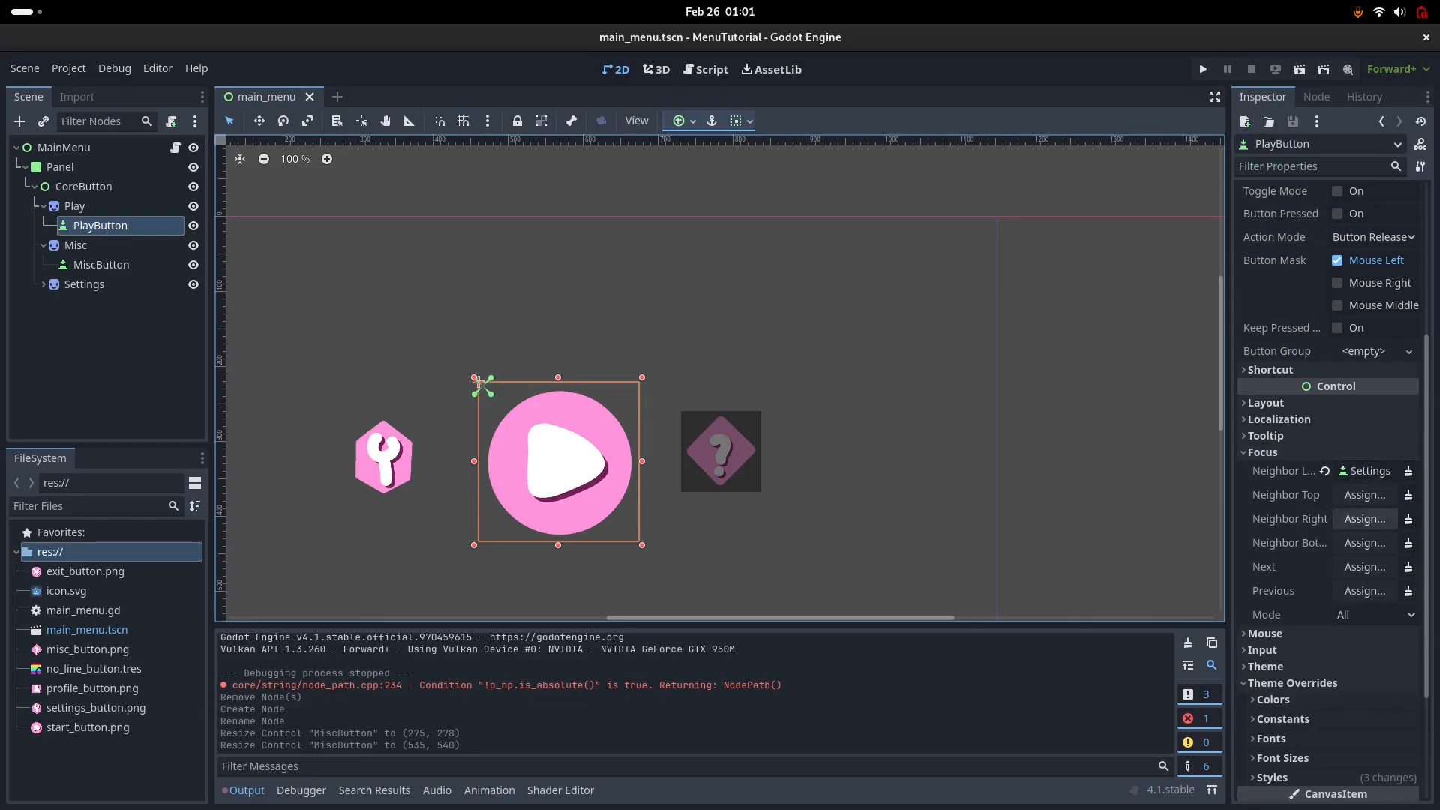
{"action": "left_click", "coordinate": [1365, 519]}
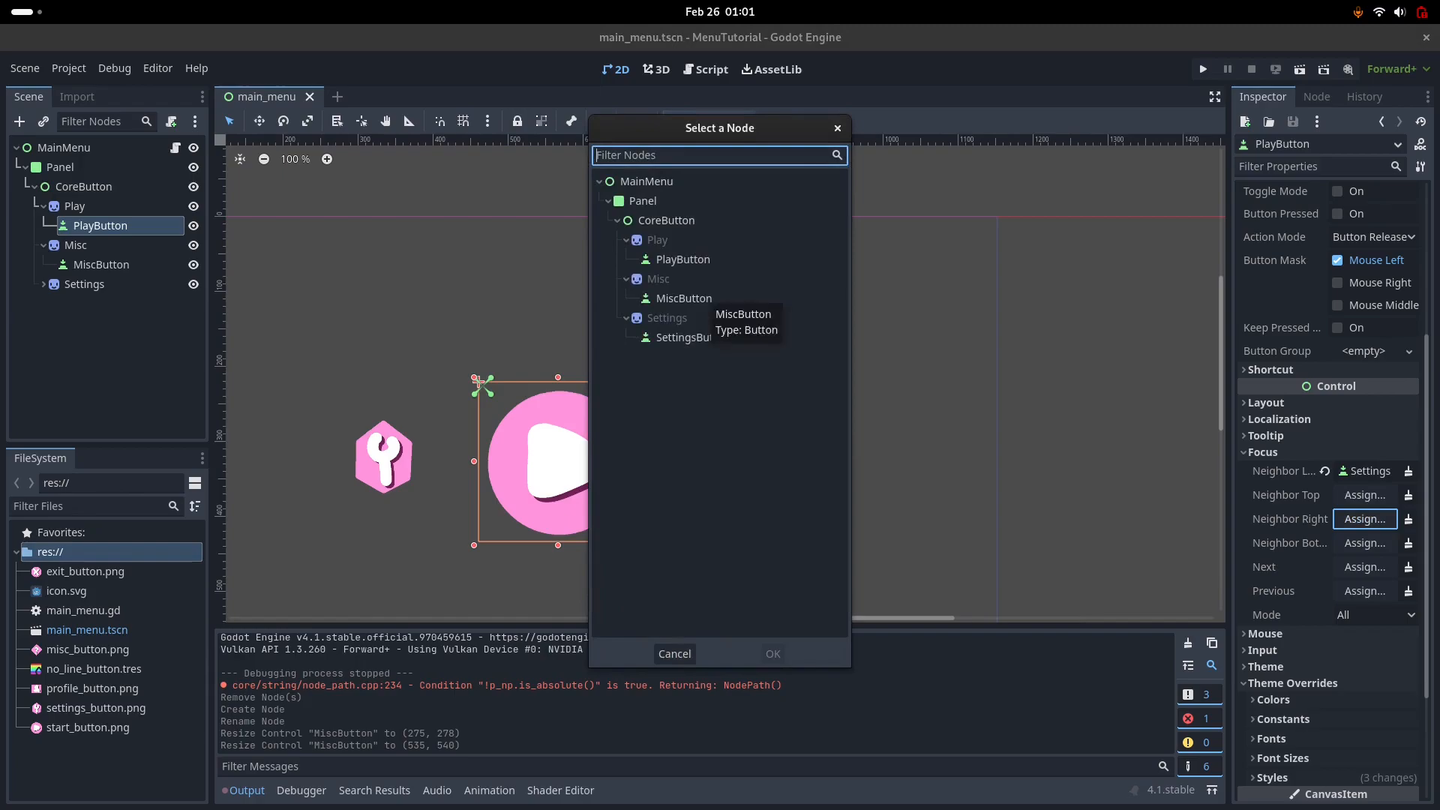
{"action": "double_click", "coordinate": [684, 298]}
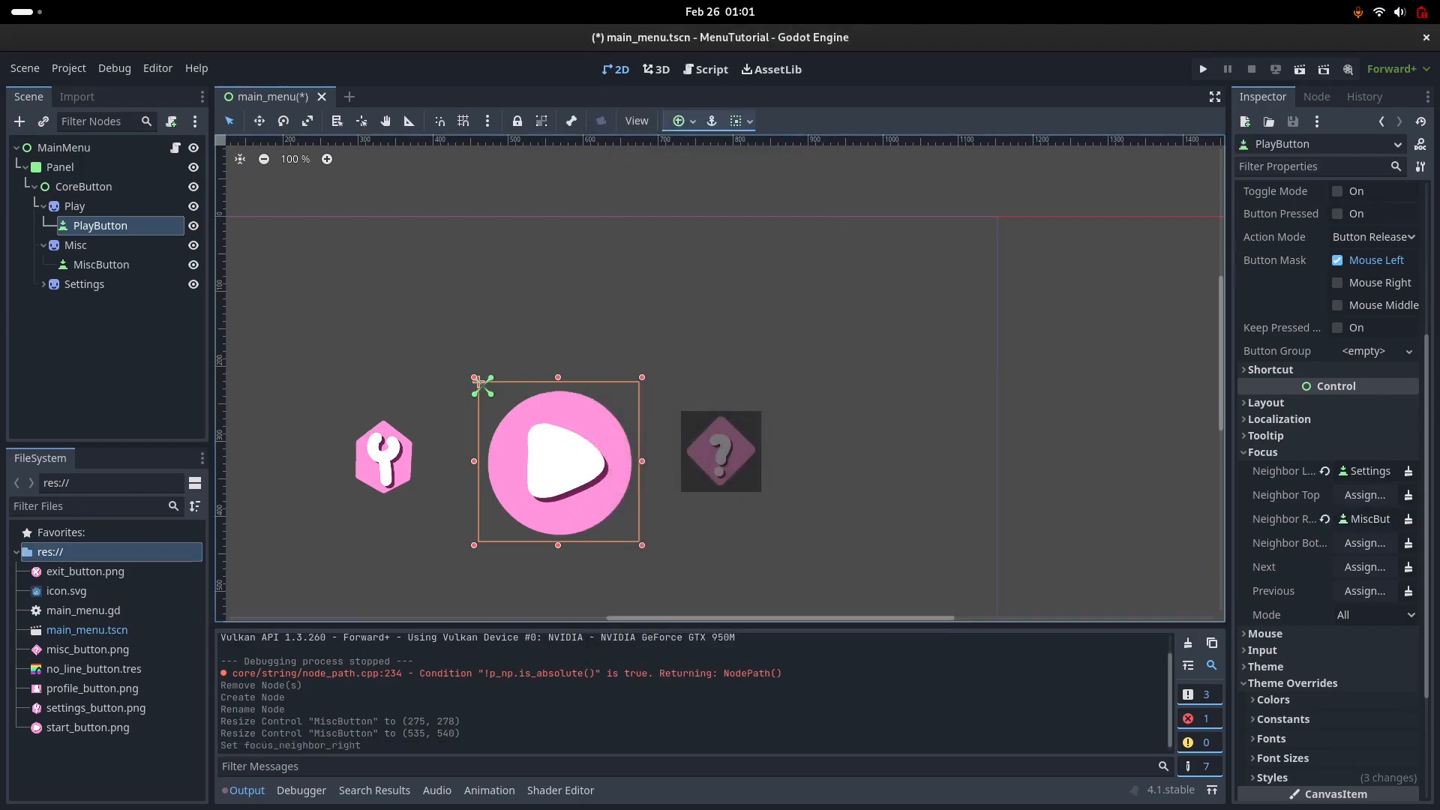
{"action": "left_click", "coordinate": [105, 360]}
Step: Save the main_menu scene and briefly run the project to check the recreated MiscButton
{"action": "key", "text": "ctrl+s"}
{"action": "key", "text": "F5"}
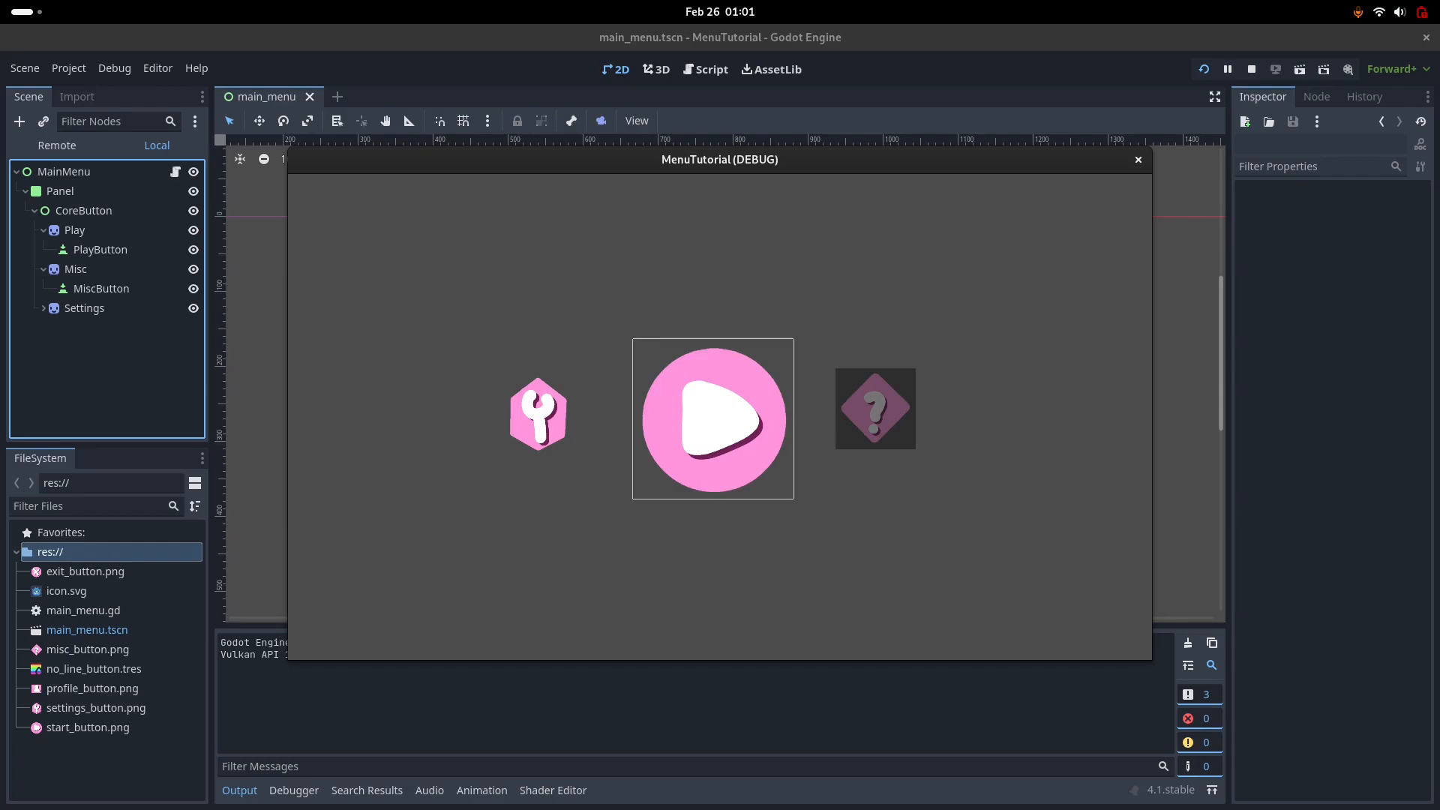
{"action": "key", "text": "F8"}
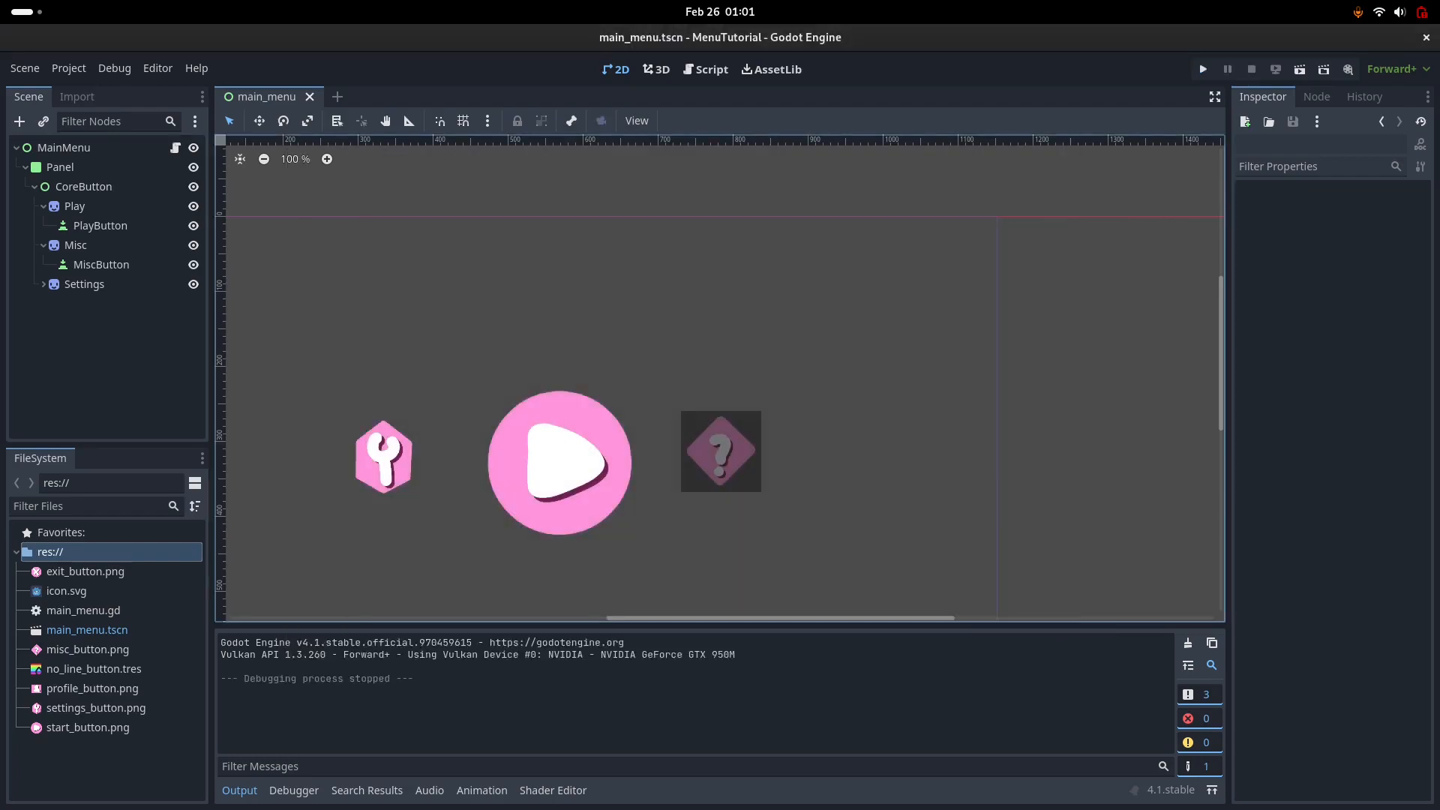
Step: Turn on the Flat property for MiscButton
{"action": "left_click", "coordinate": [681, 410]}
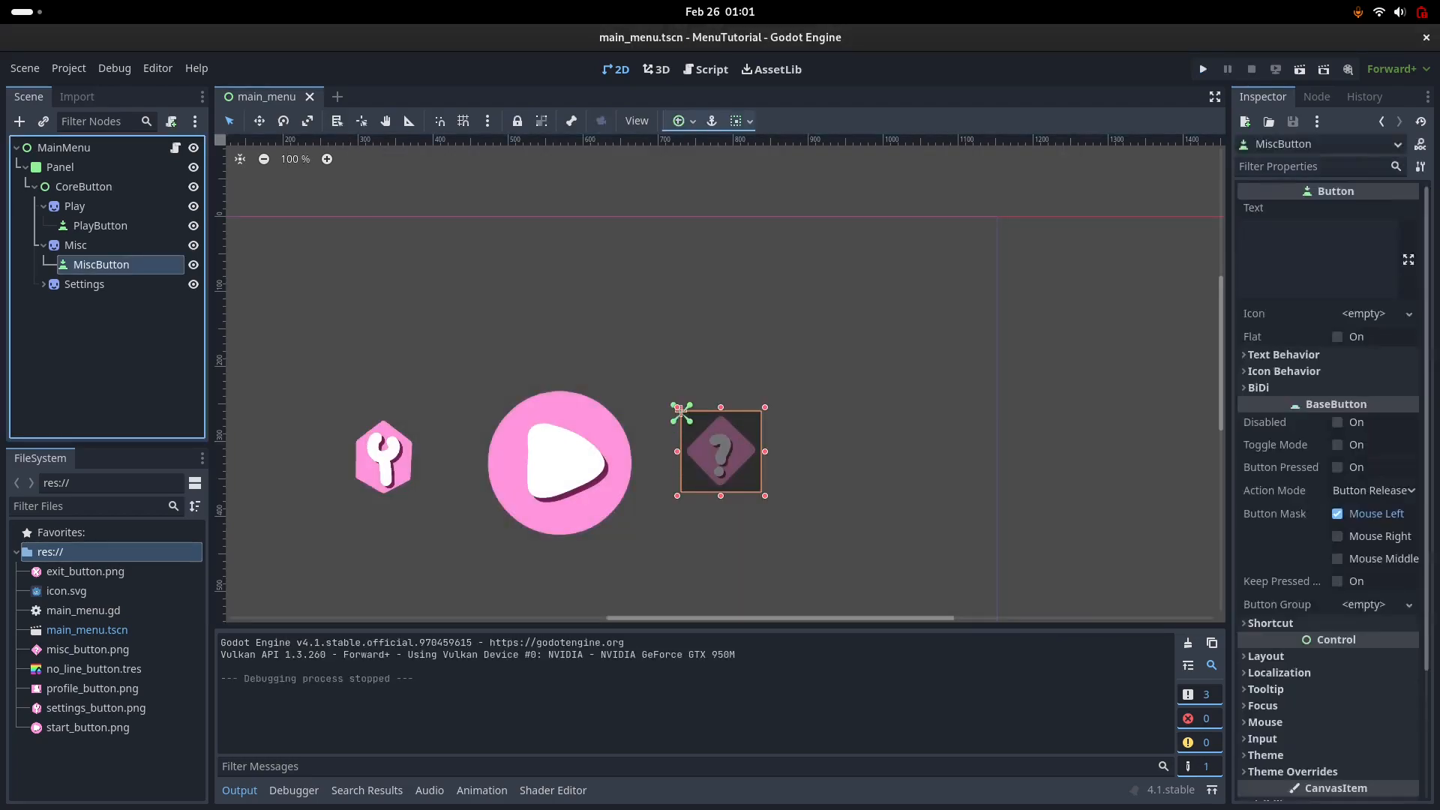
{"action": "left_click", "coordinate": [1337, 337]}
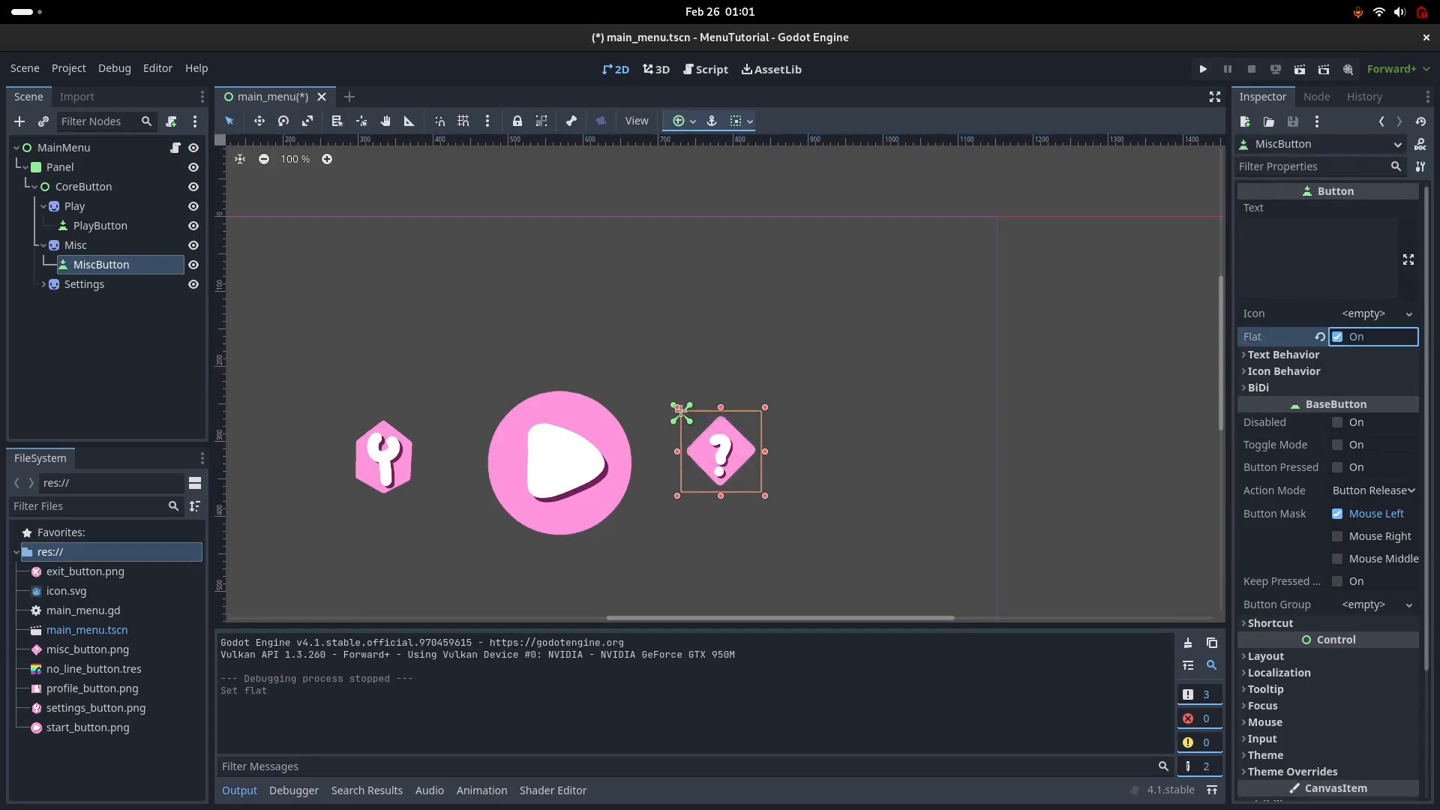
{"action": "left_click", "coordinate": [105, 360]}
Step: Save the scene and briefly run the project to check the flat MiscButton
{"action": "key", "text": "ctrl+s"}
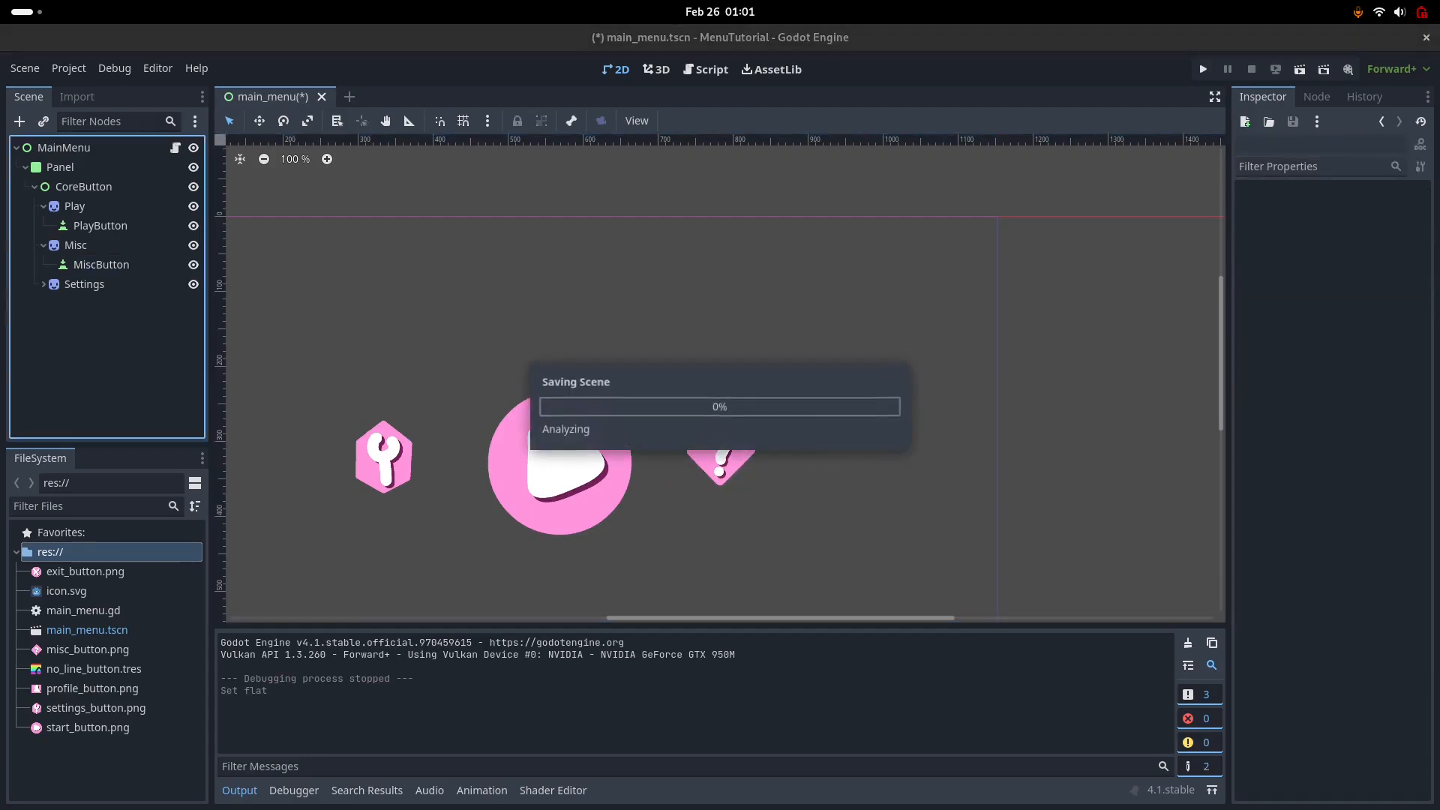
{"action": "key", "text": "F5"}
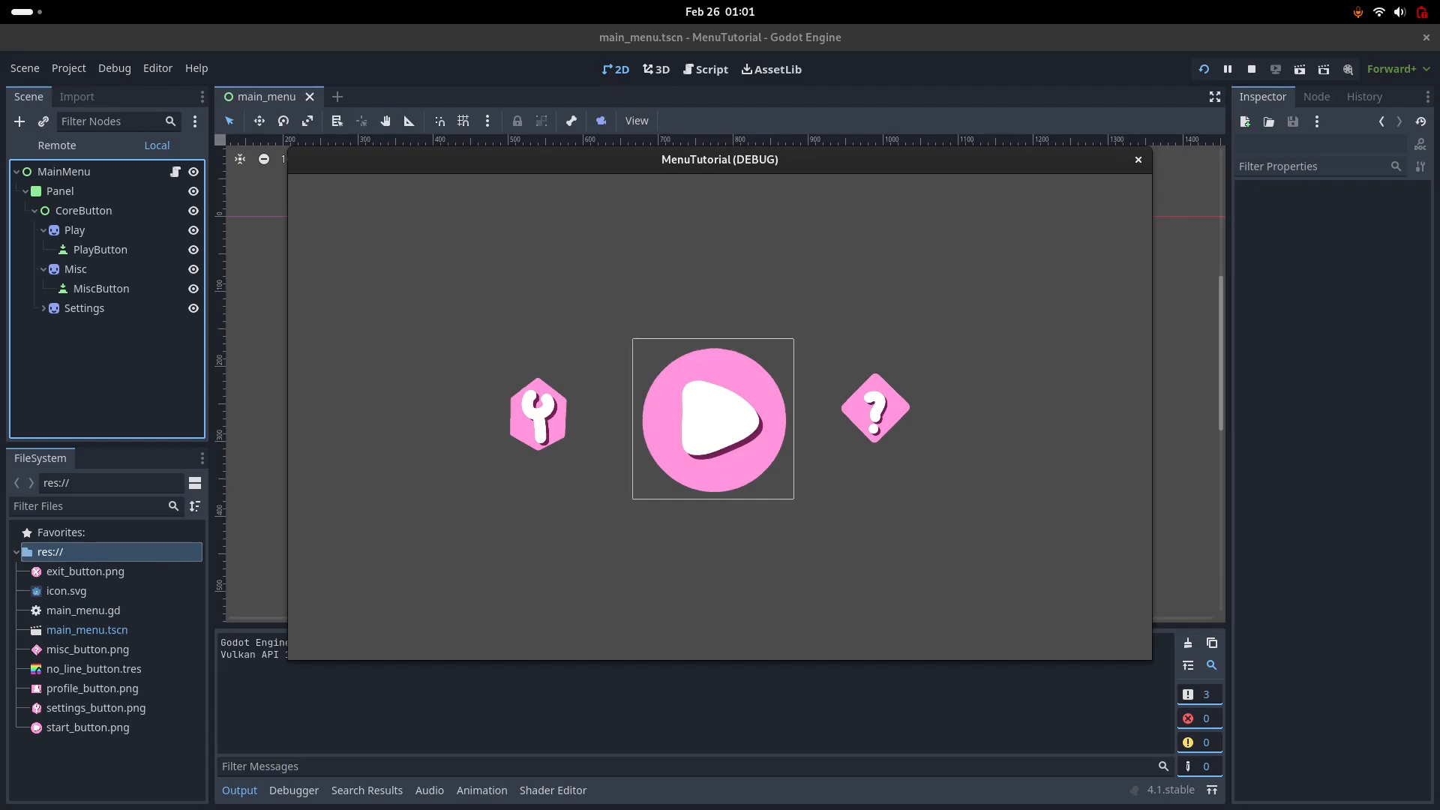
{"action": "key", "text": "F8"}
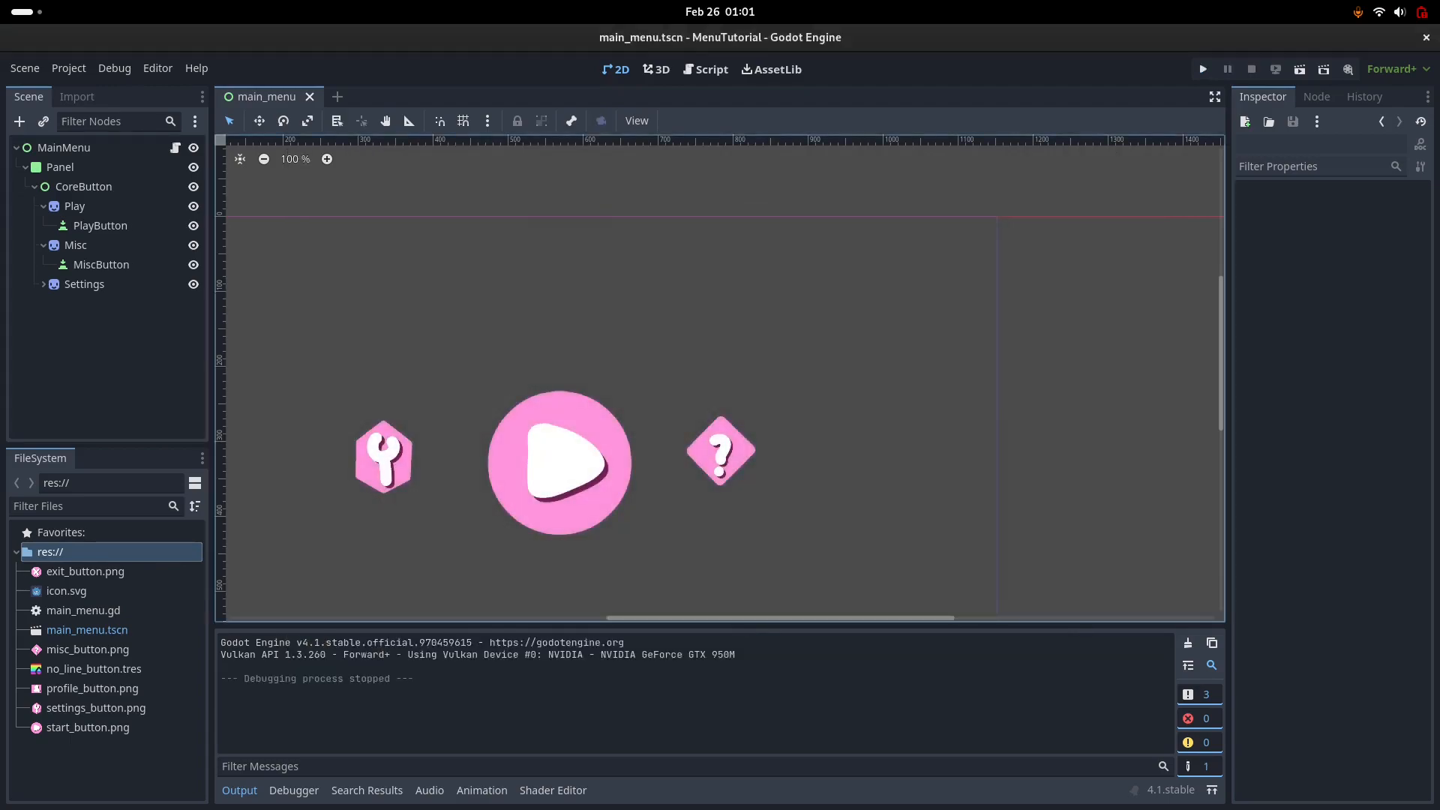
Step: Examine the Play, Misc and Settings sprites and compare their properties with PlayButton's focus neighbors
{"action": "left_click", "coordinate": [84, 284]}
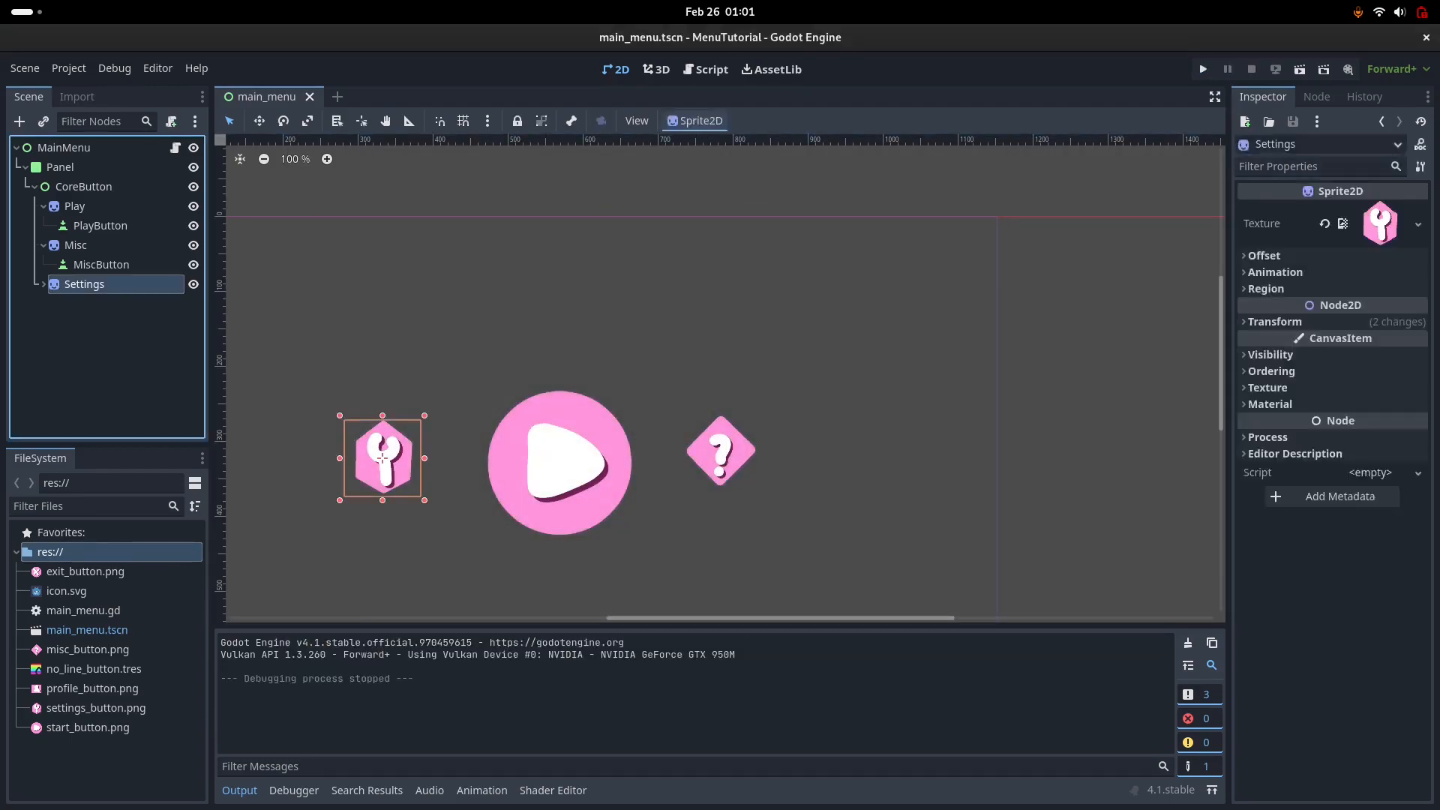
{"action": "left_click", "coordinate": [75, 245]}
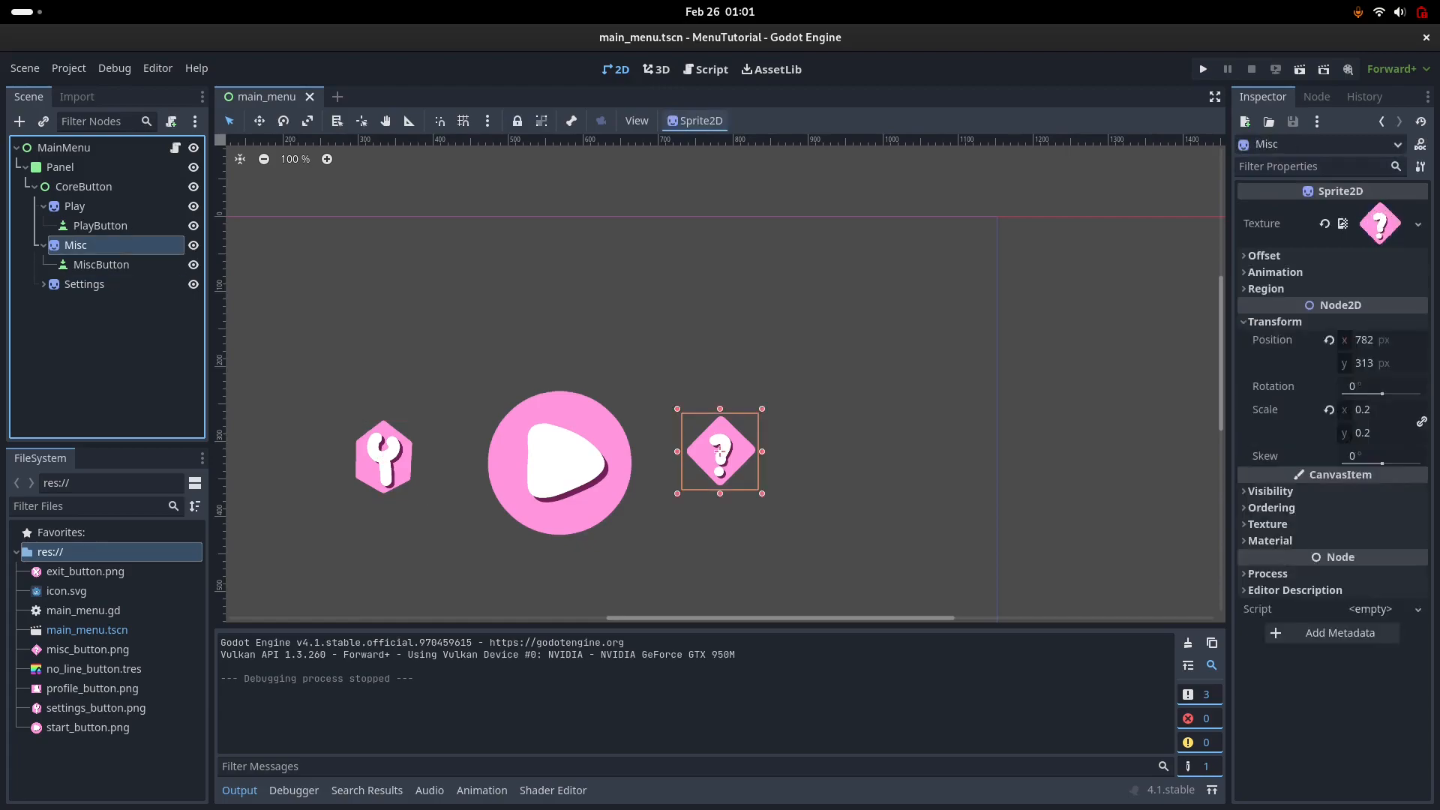
{"action": "left_click", "coordinate": [100, 225]}
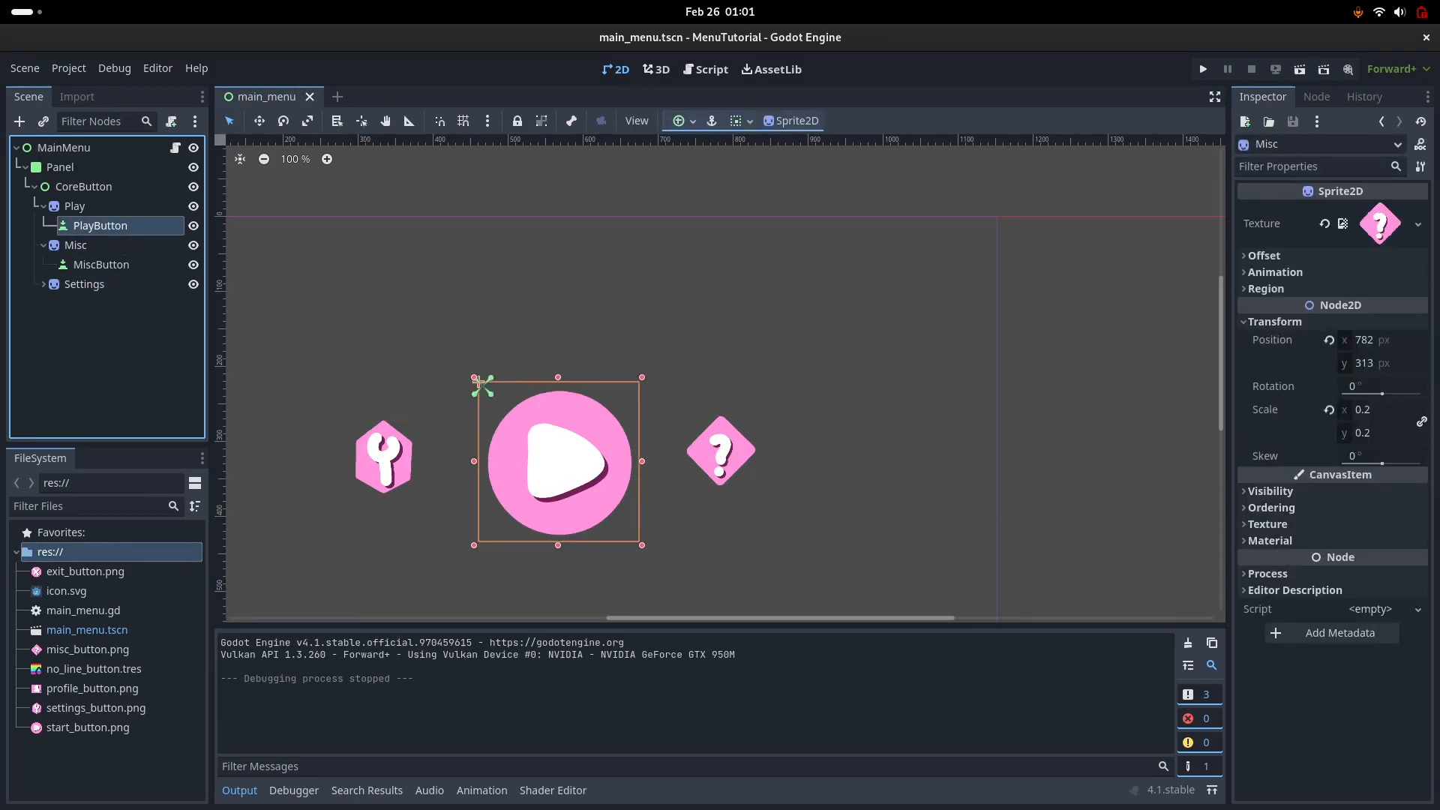
{"action": "left_click", "coordinate": [83, 186]}
{"action": "left_click", "coordinate": [74, 206]}
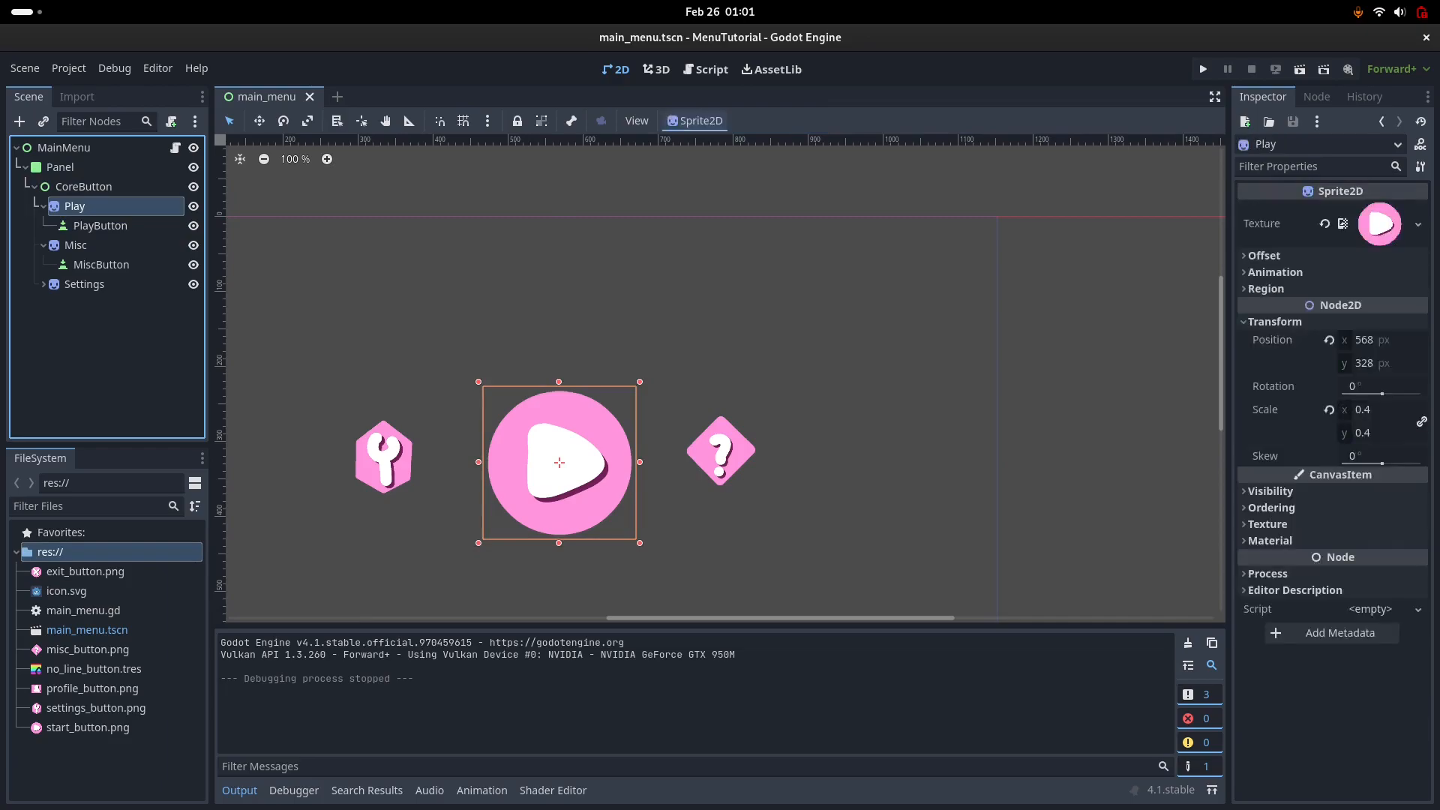
{"action": "left_click", "coordinate": [100, 225]}
{"action": "left_click", "coordinate": [74, 205]}
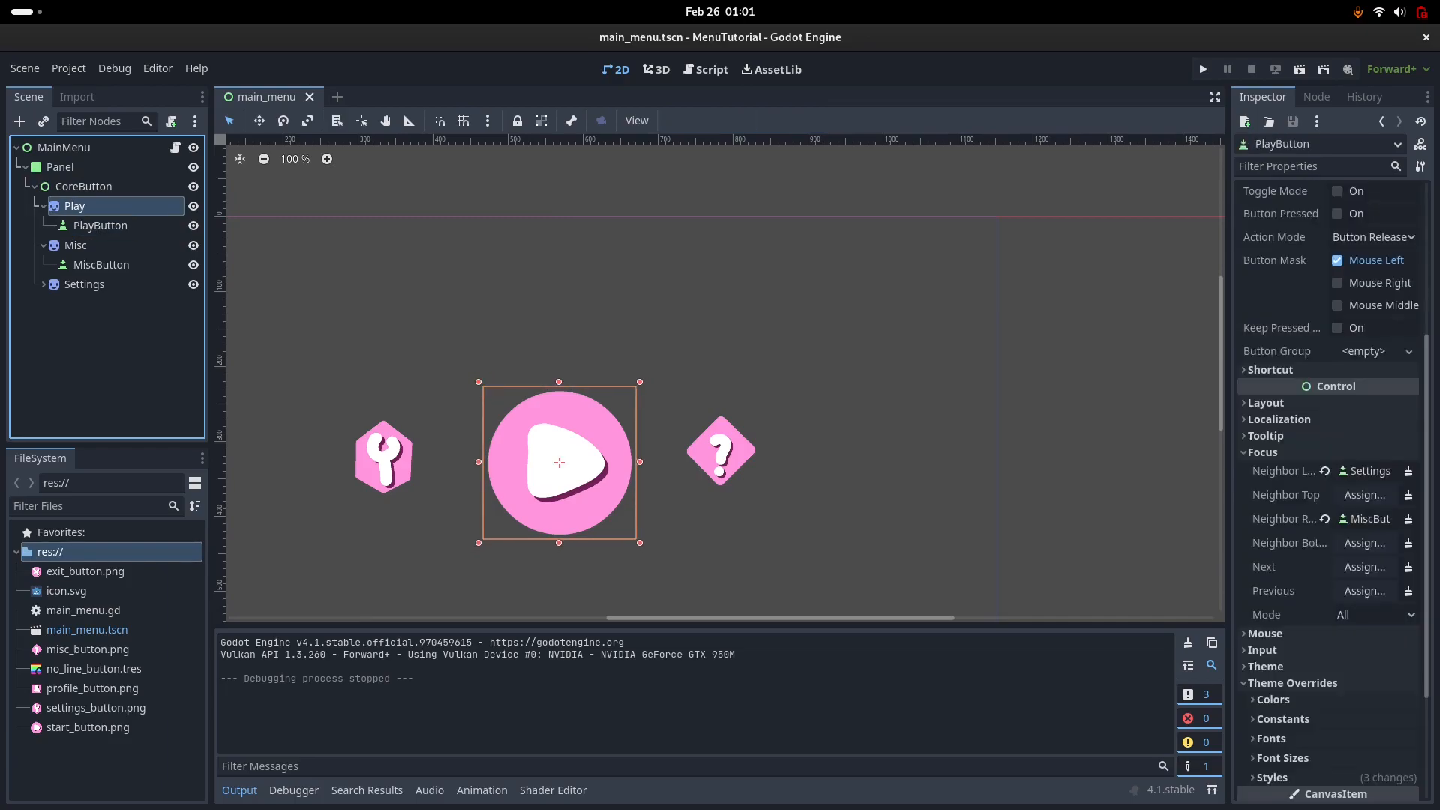
{"action": "left_click", "coordinate": [75, 245]}
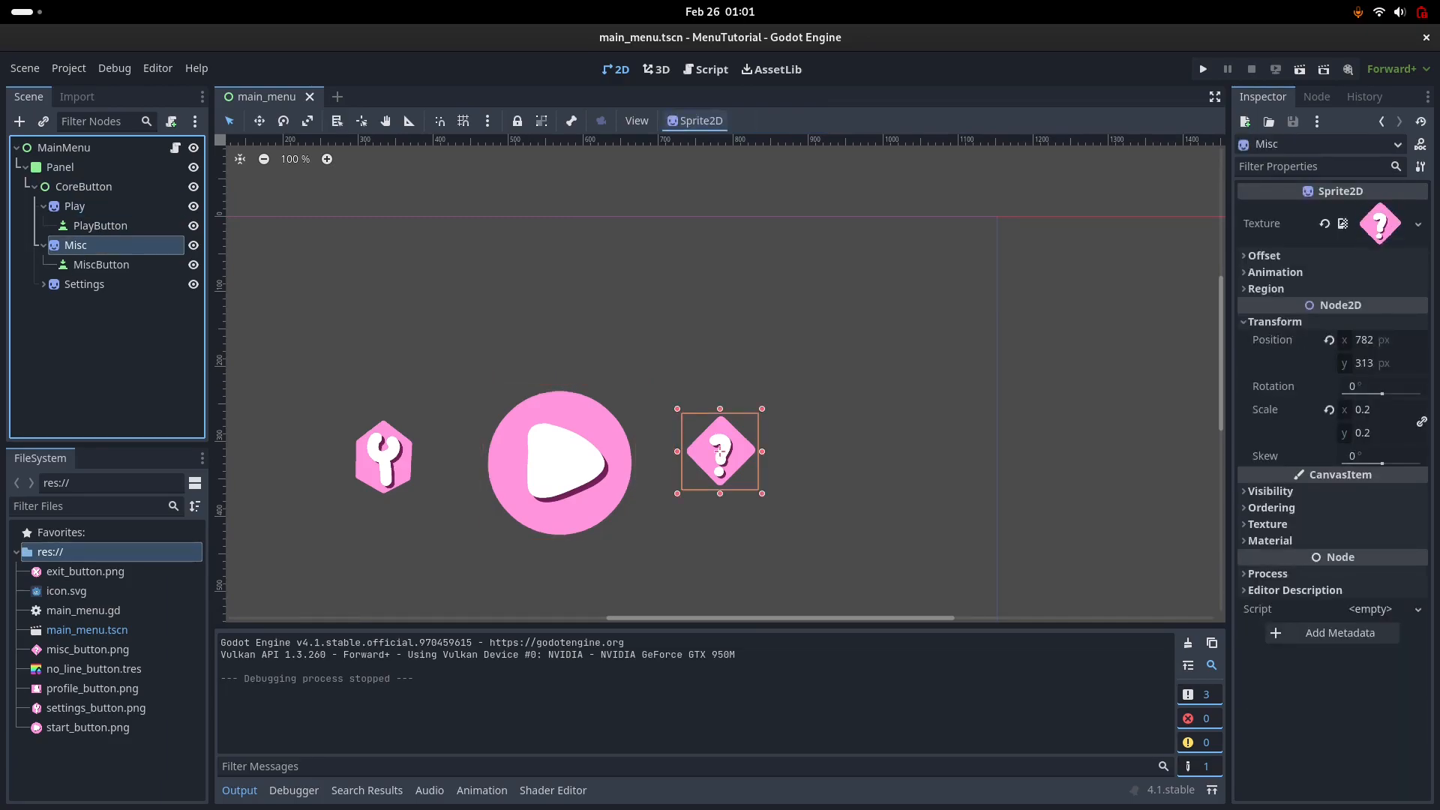
Step: Enlarge MiscButton to about 670 by 710 so it extends around the question mark sprite
{"action": "left_click", "coordinate": [100, 264]}
{"action": "left_click", "coordinate": [720, 452]}
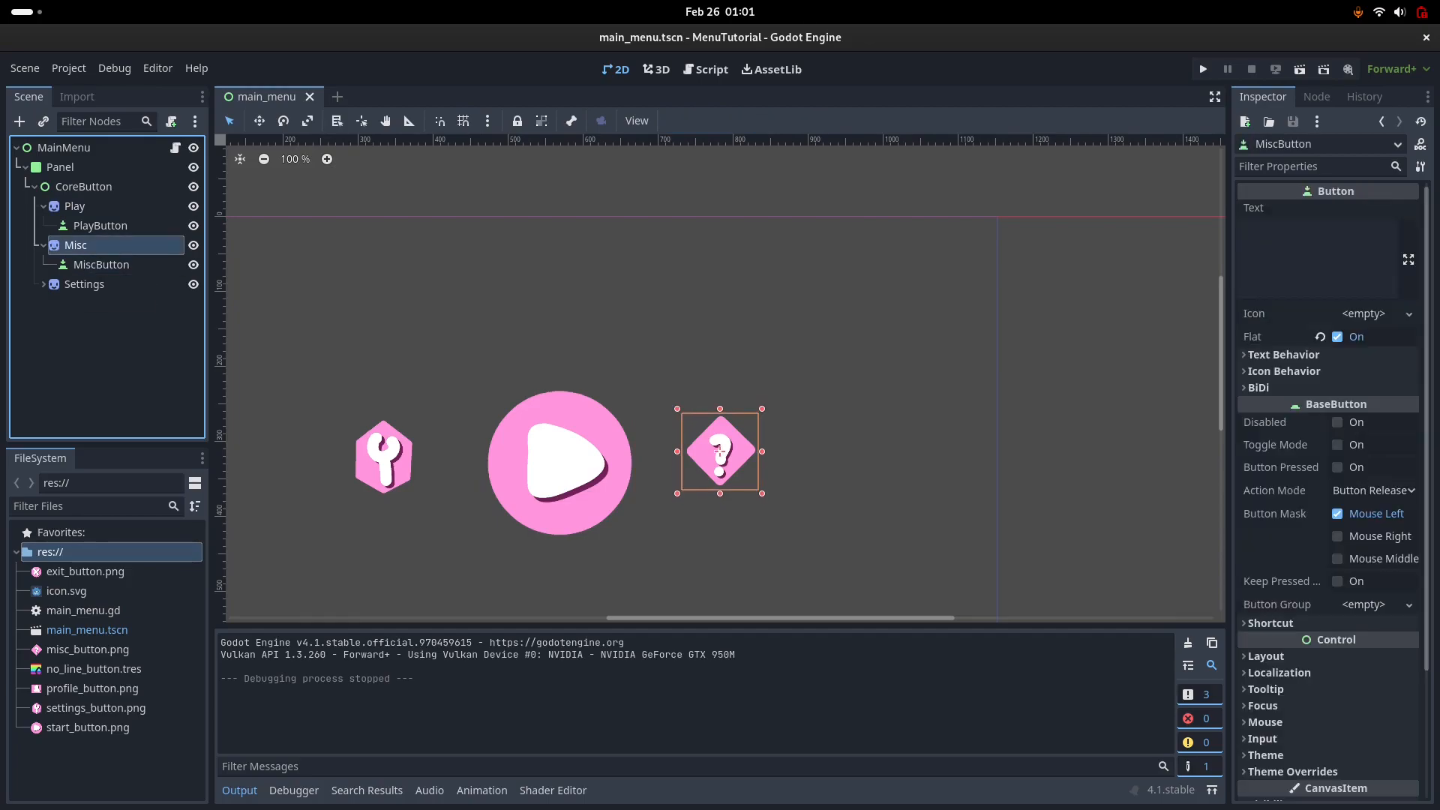
{"action": "left_click", "coordinate": [720, 452]}
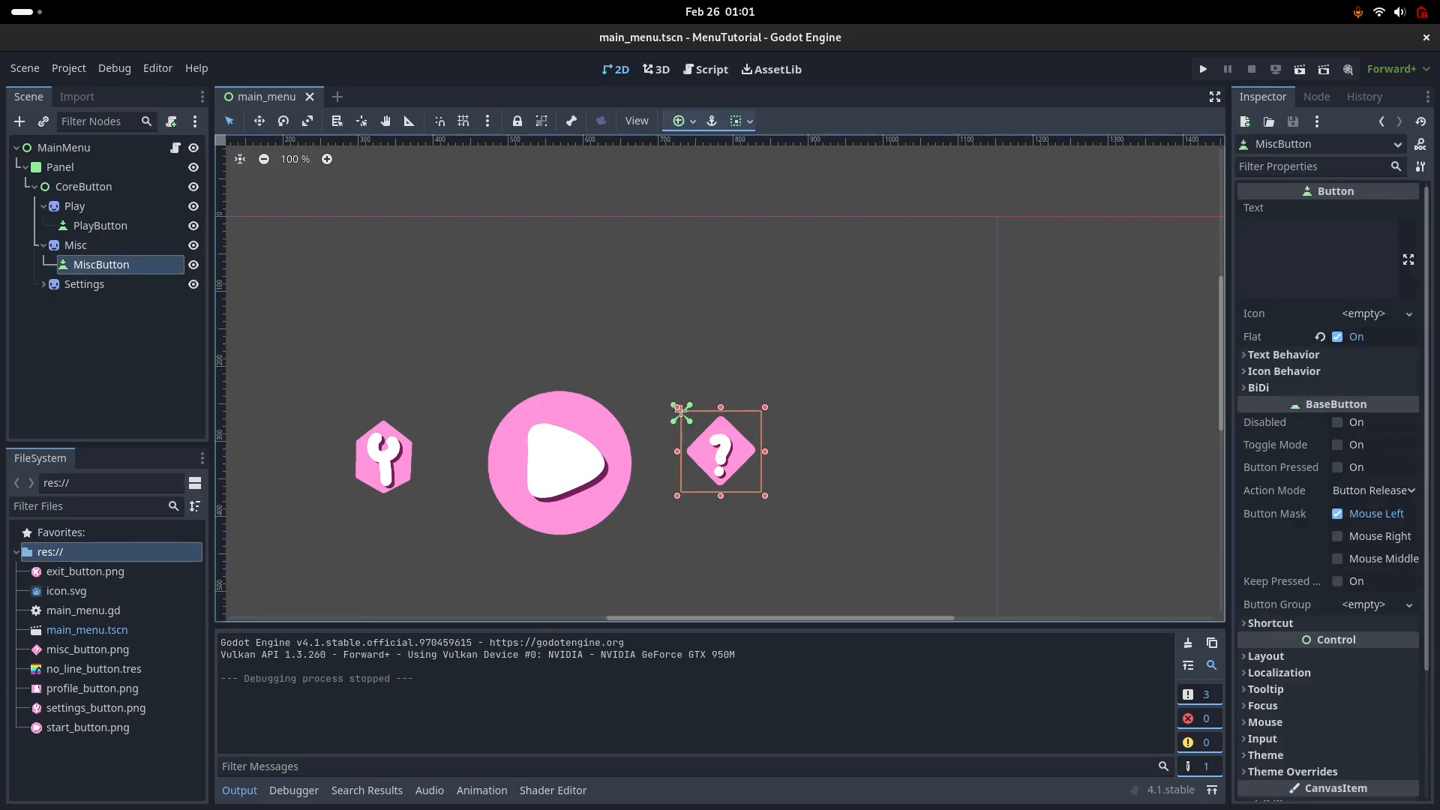
{"action": "left_click_drag", "start_coordinate": [679, 408], "coordinate": [674, 389]}
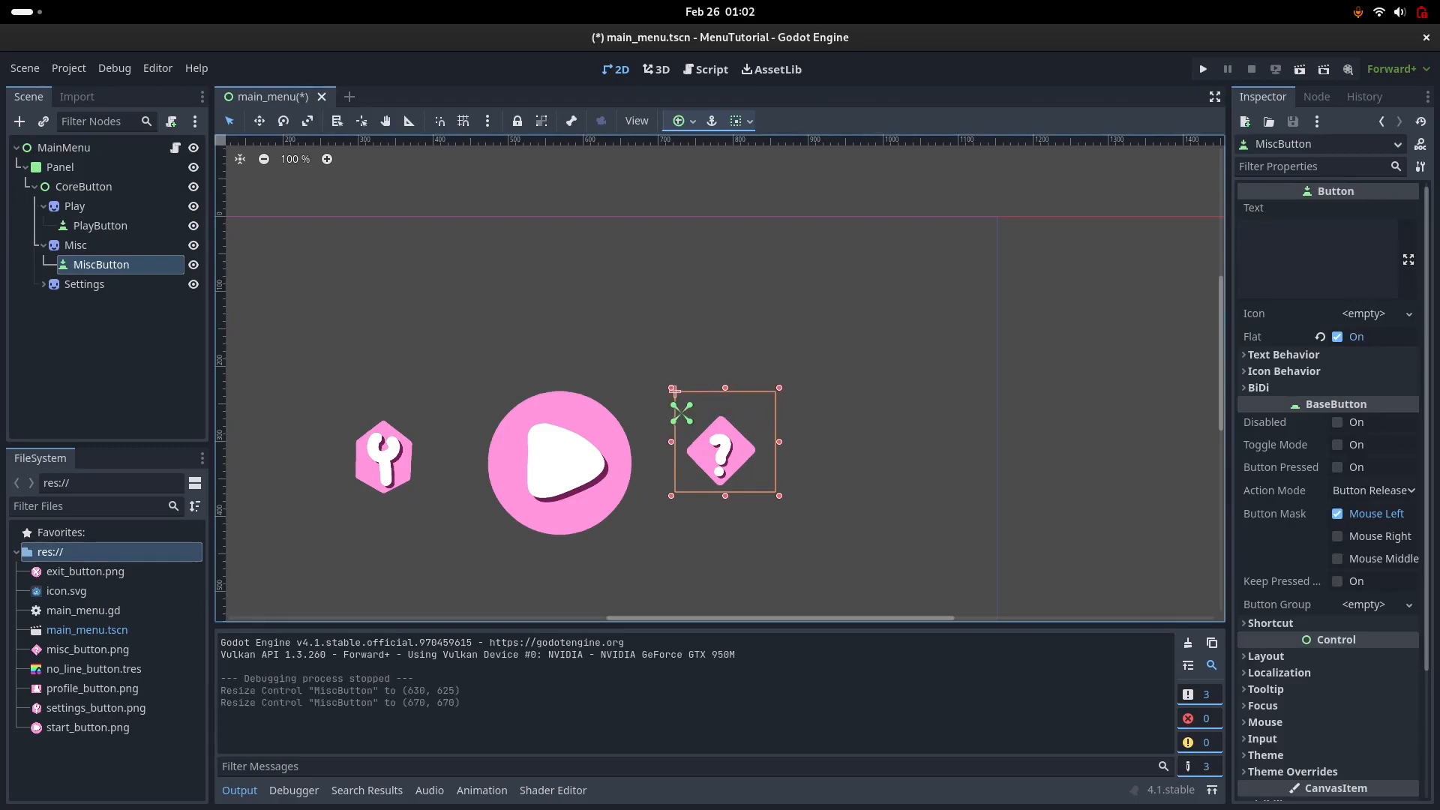
{"action": "left_click_drag", "start_coordinate": [725, 496], "coordinate": [726, 502]}
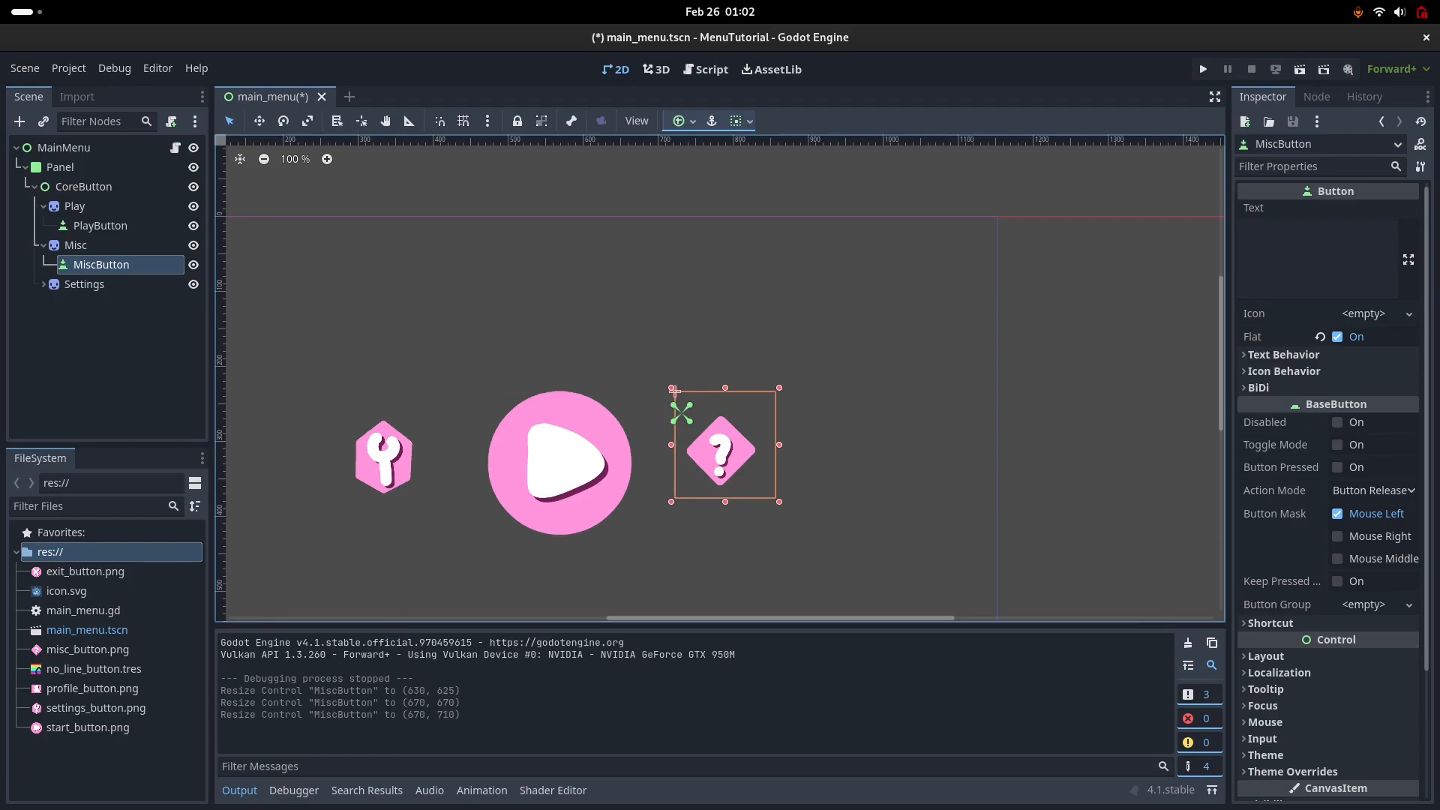
Step: Save the main_menu scene and briefly run the project to check the enlarged MiscButton
{"action": "left_click", "coordinate": [101, 264]}
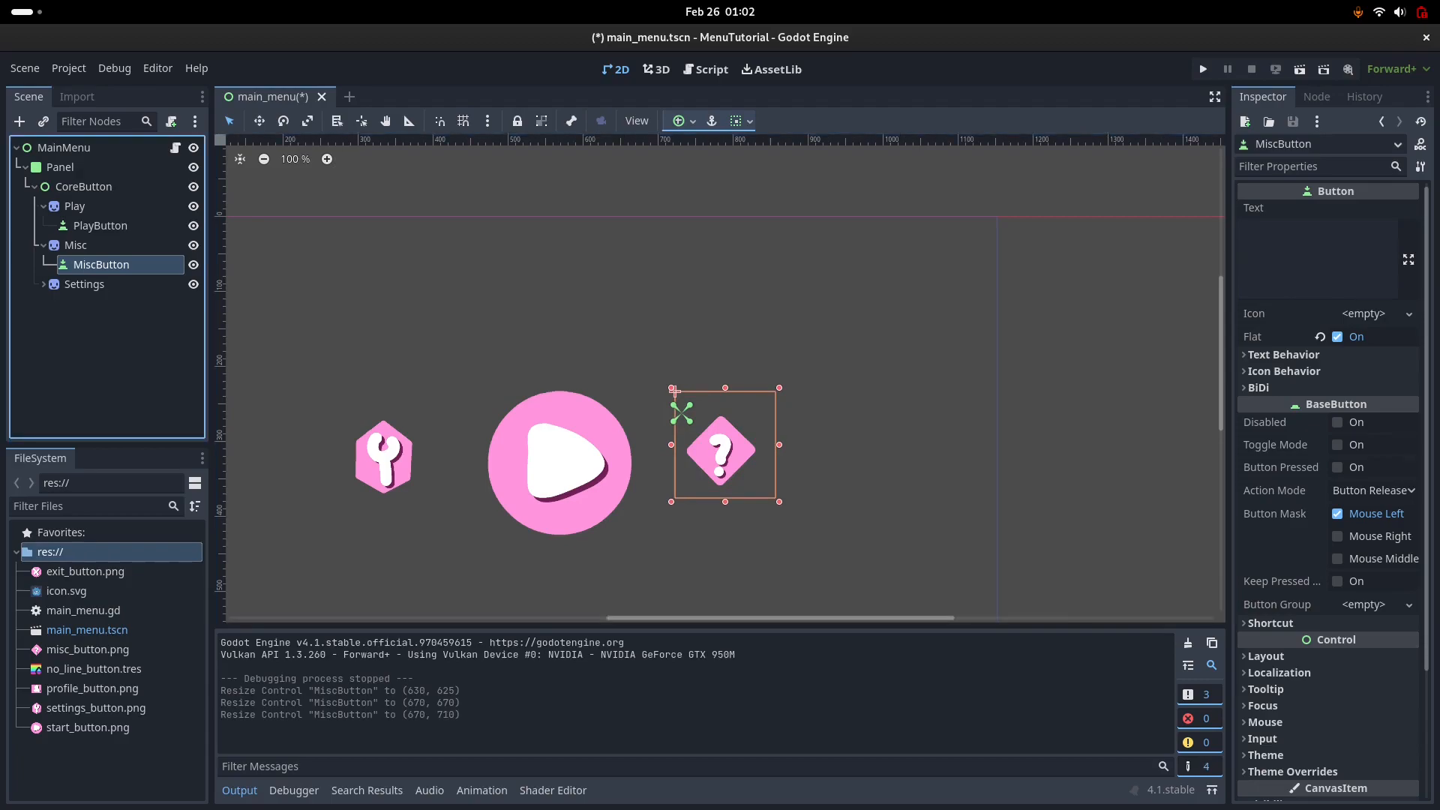
{"action": "key", "text": "Escape"}
{"action": "key", "text": "F5"}
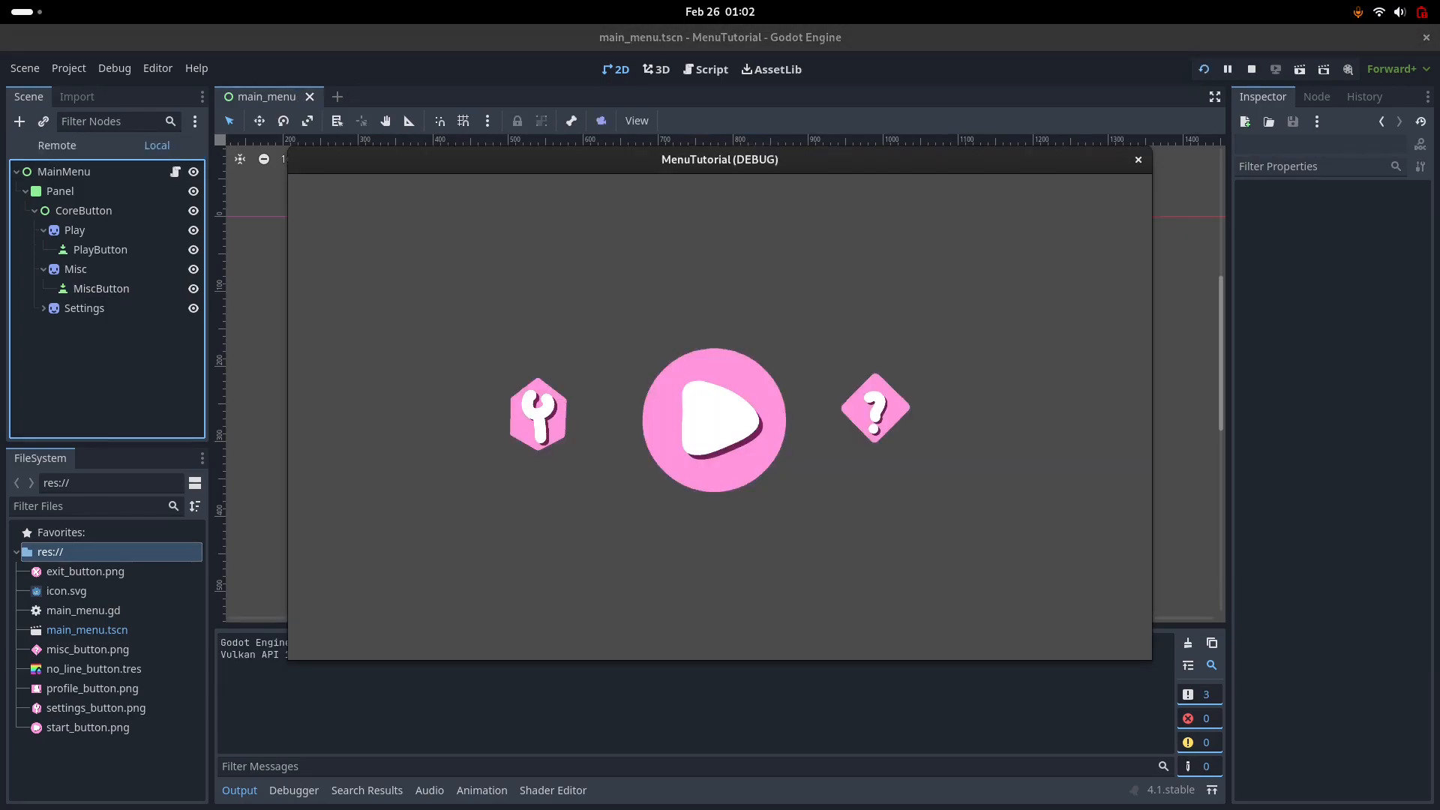
{"action": "key", "text": "F8"}
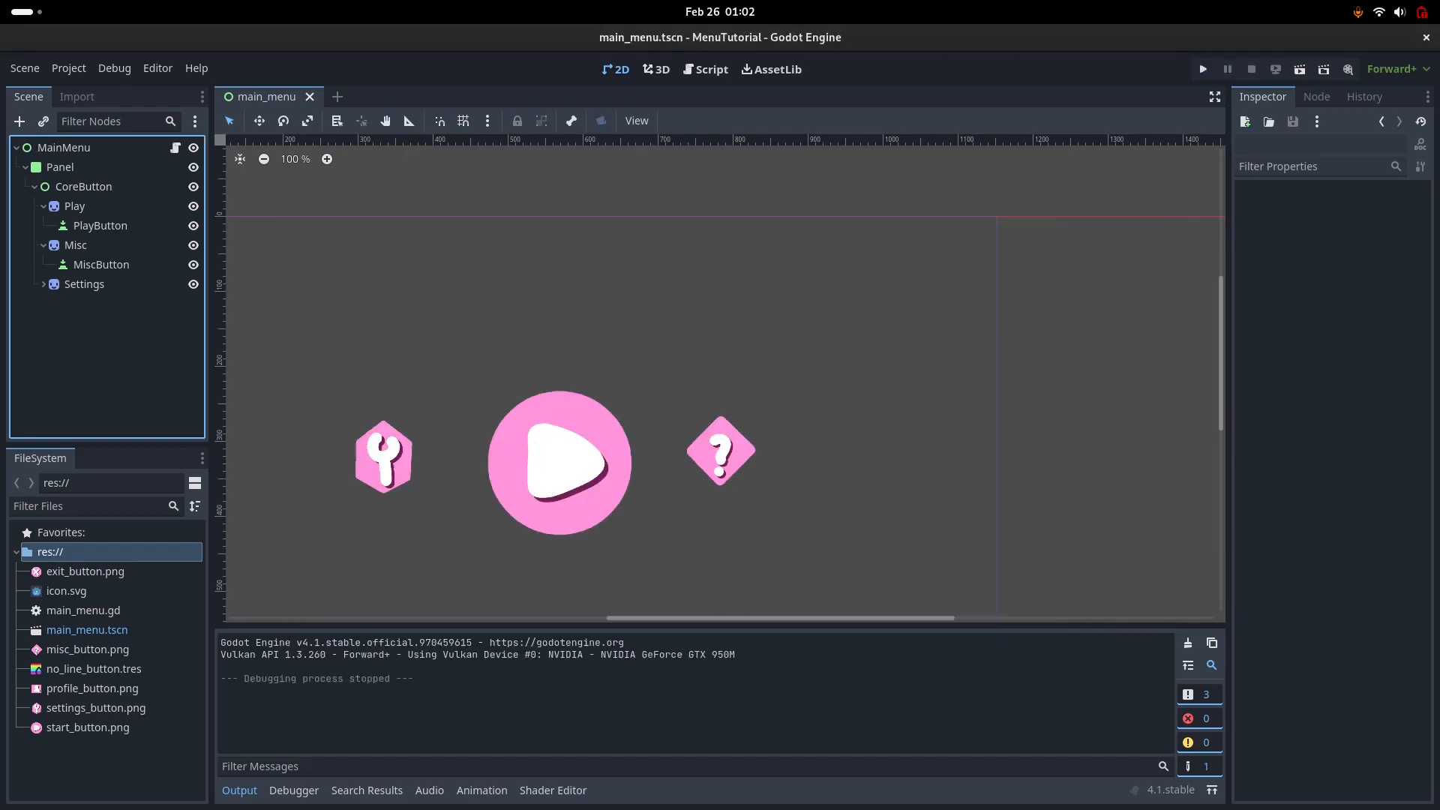
Step: Collapse the Play branch in the scene tree and inspect CoreButton, the Misc sprite with its MiscButton, and the Settings sprite
{"action": "left_click", "coordinate": [43, 244]}
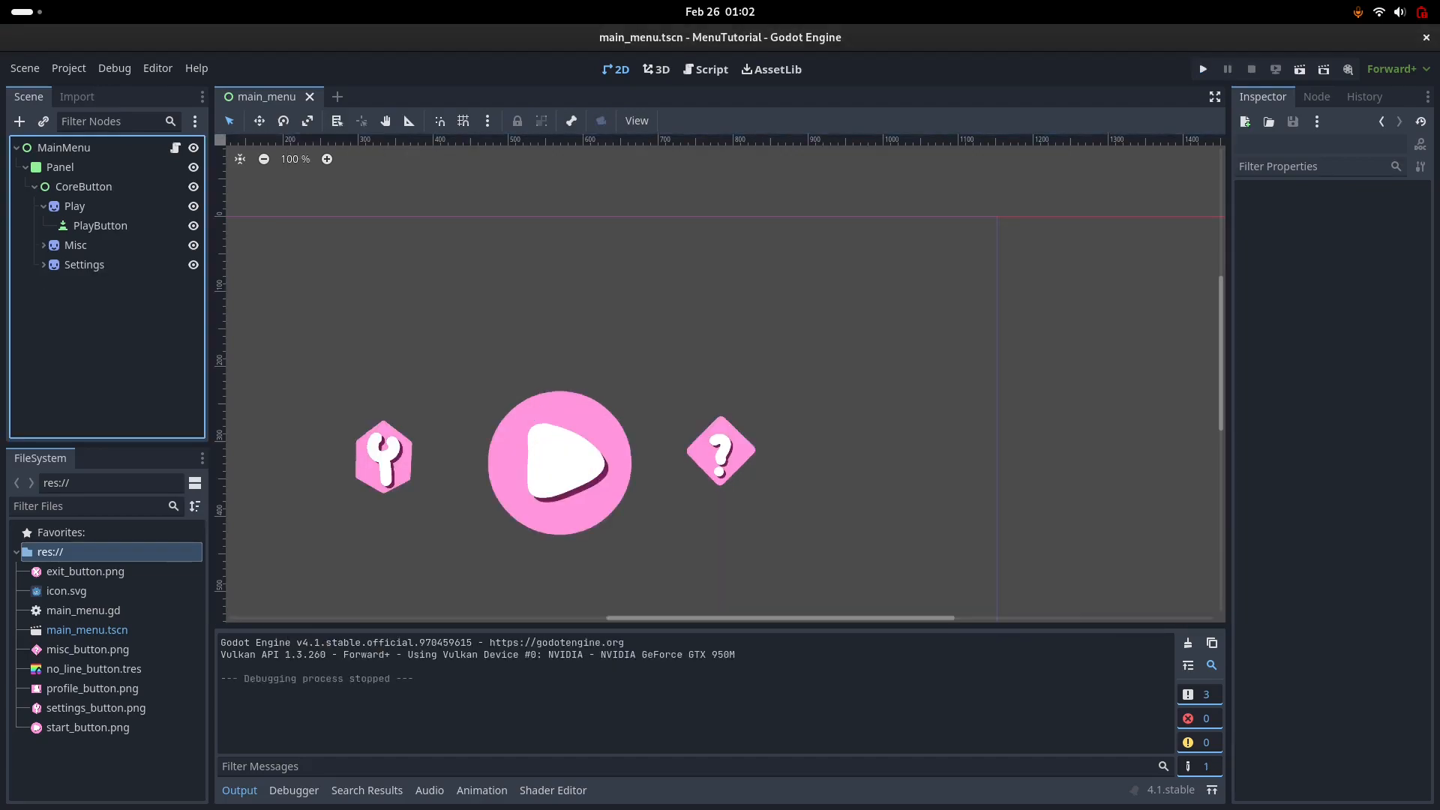
{"action": "left_click", "coordinate": [43, 206]}
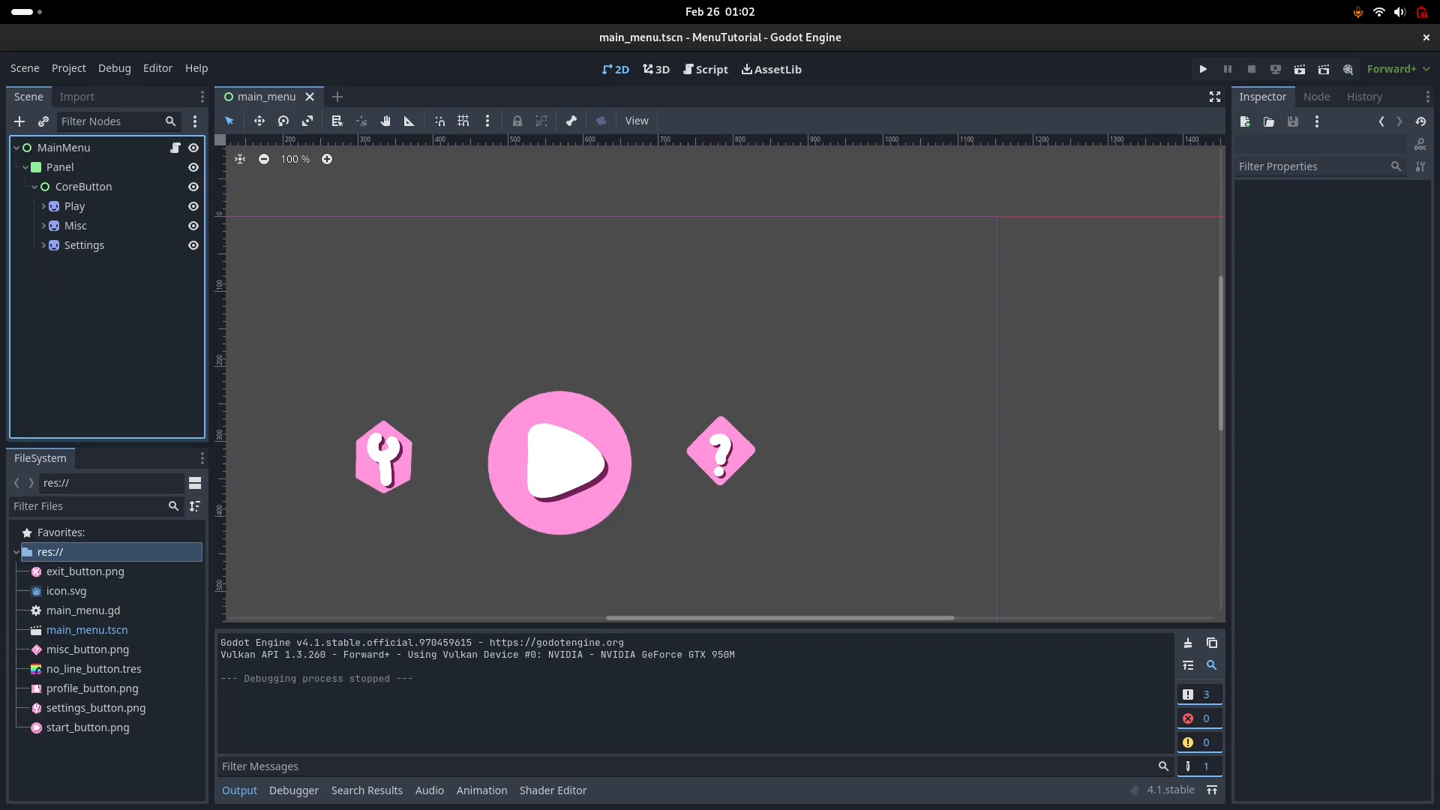
{"action": "left_click", "coordinate": [83, 187]}
{"action": "left_click", "coordinate": [42, 226]}
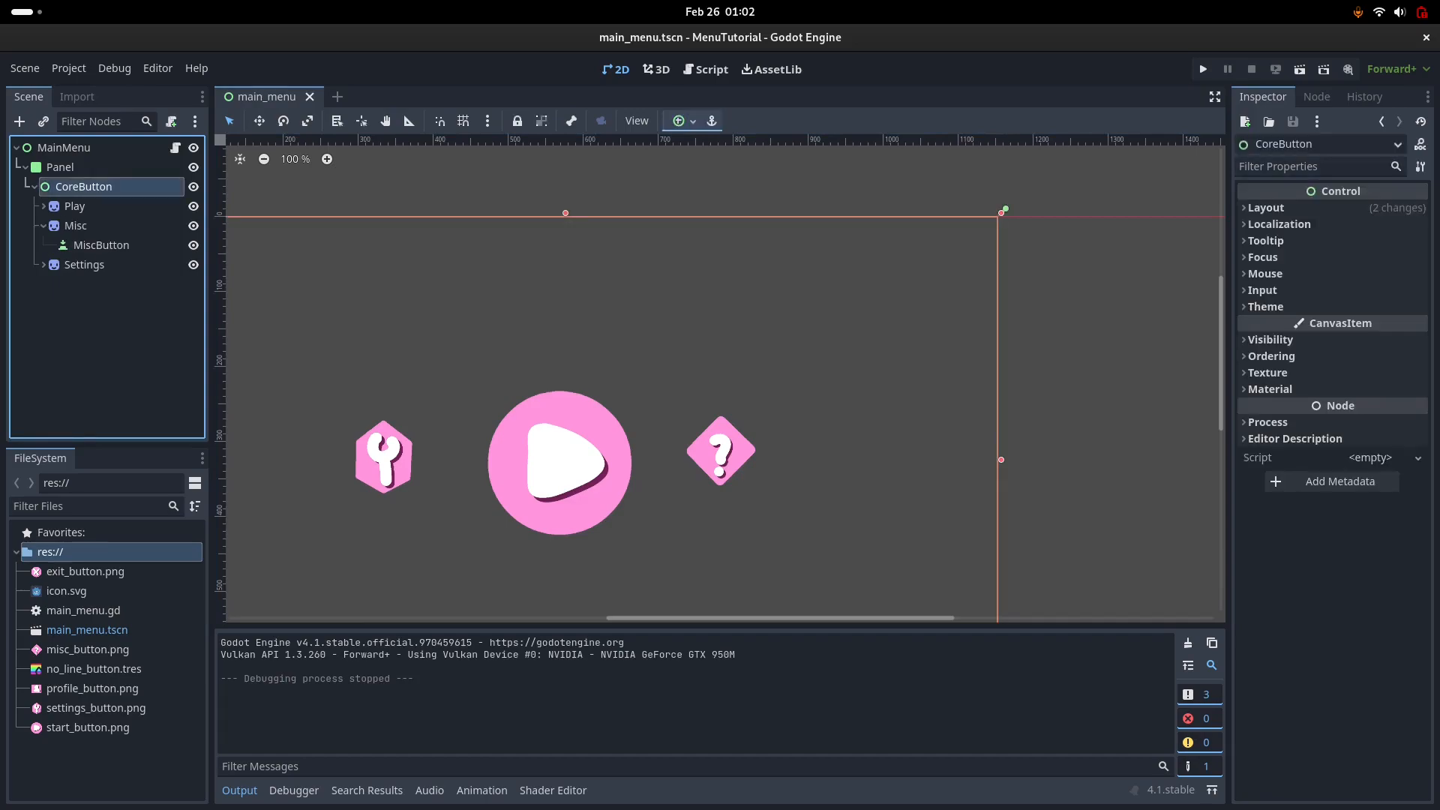
{"action": "left_click", "coordinate": [100, 245]}
{"action": "left_click", "coordinate": [75, 226]}
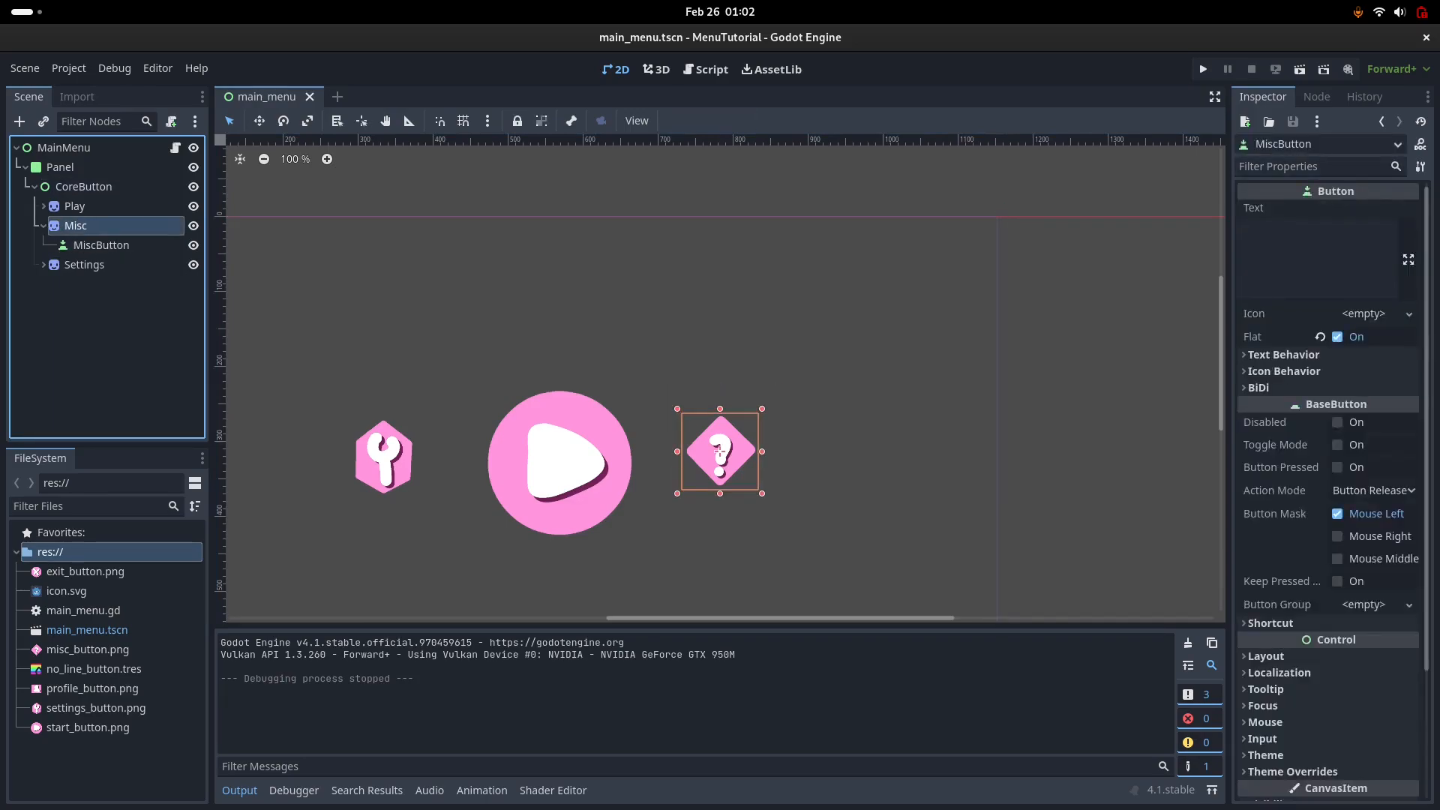
{"action": "left_click", "coordinate": [84, 265]}
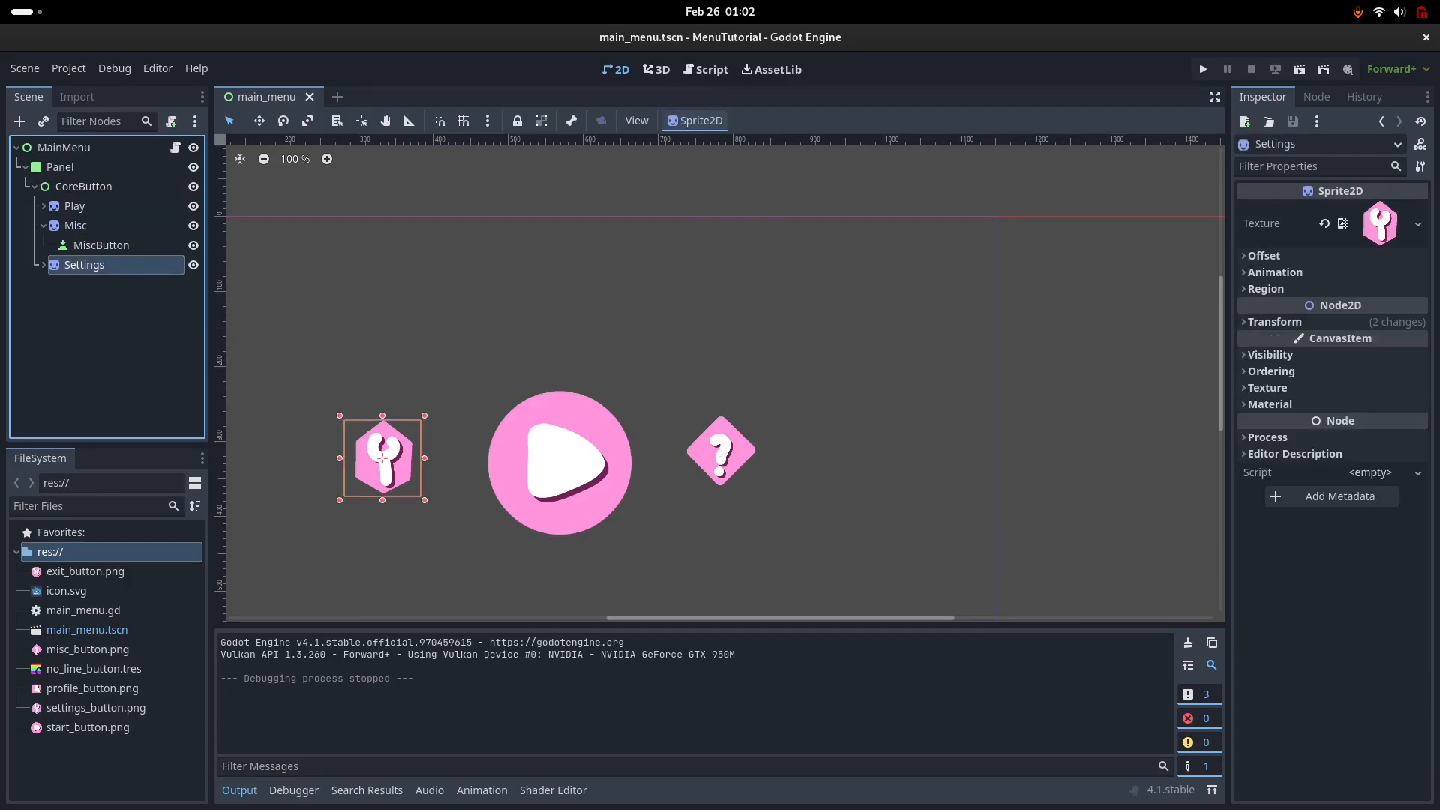
Step: Connect MiscButton's pressed() signal to the MainMenu script with the receiver method _on_misc_button_pressed
{"action": "left_click", "coordinate": [101, 246]}
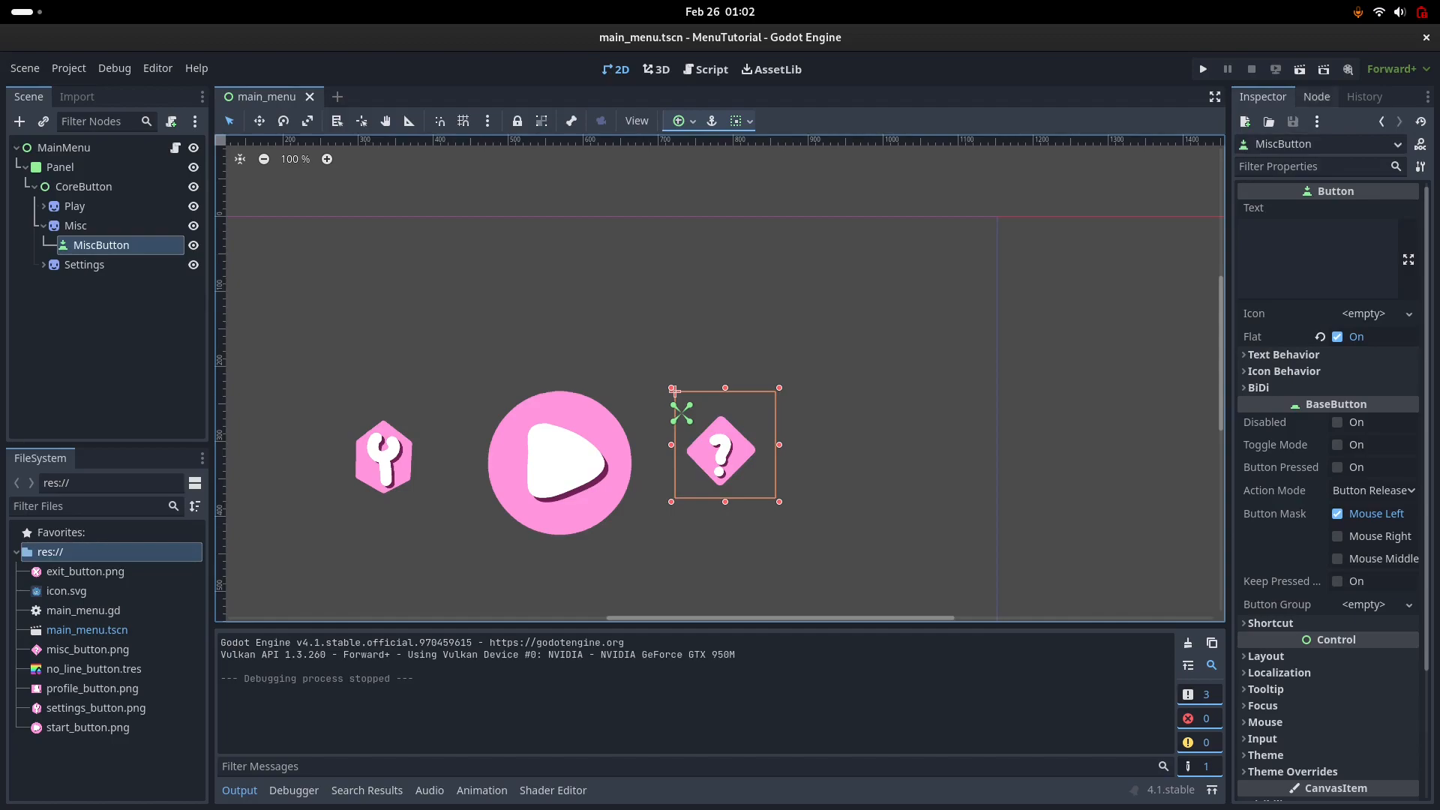
{"action": "left_click", "coordinate": [1316, 96]}
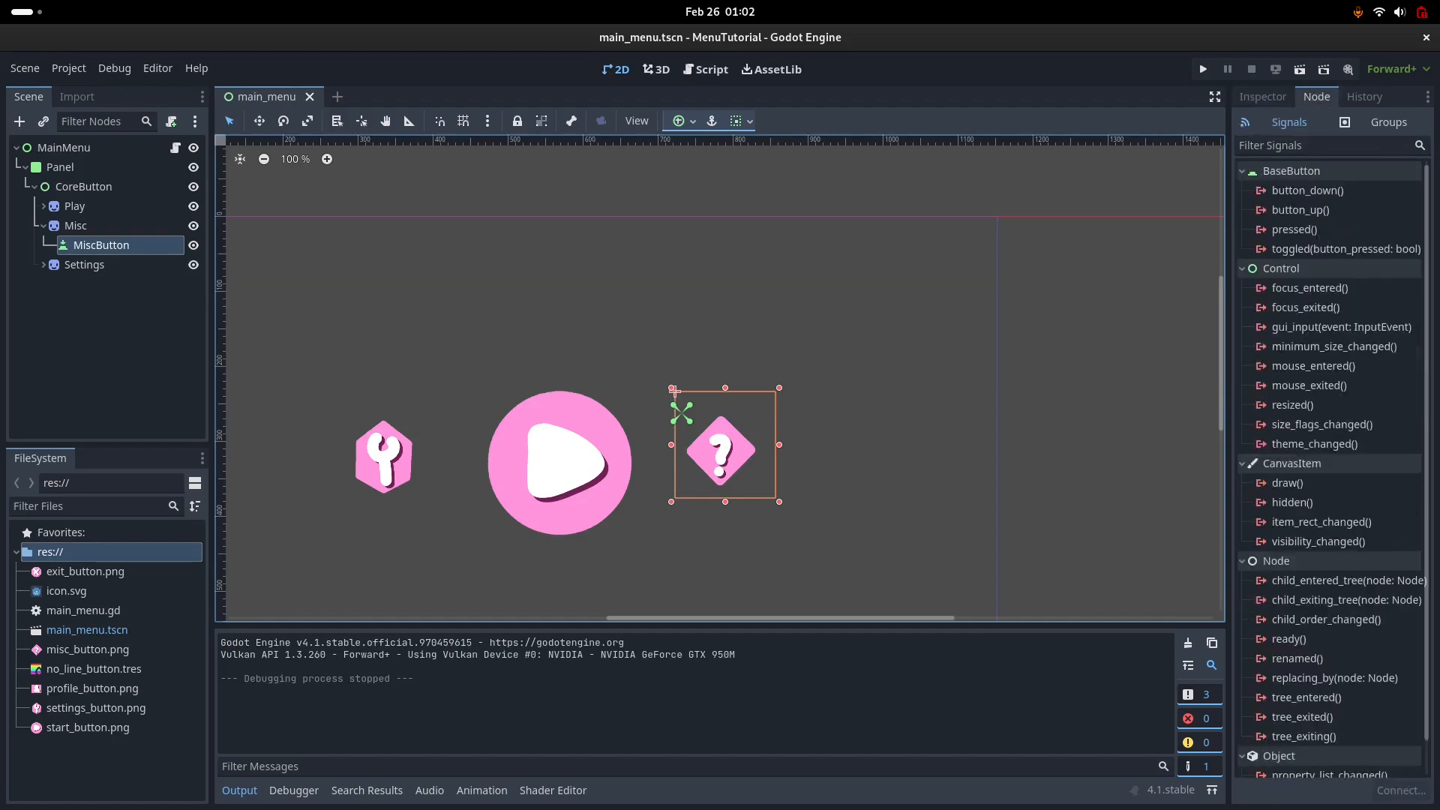
{"action": "left_click", "coordinate": [1294, 230]}
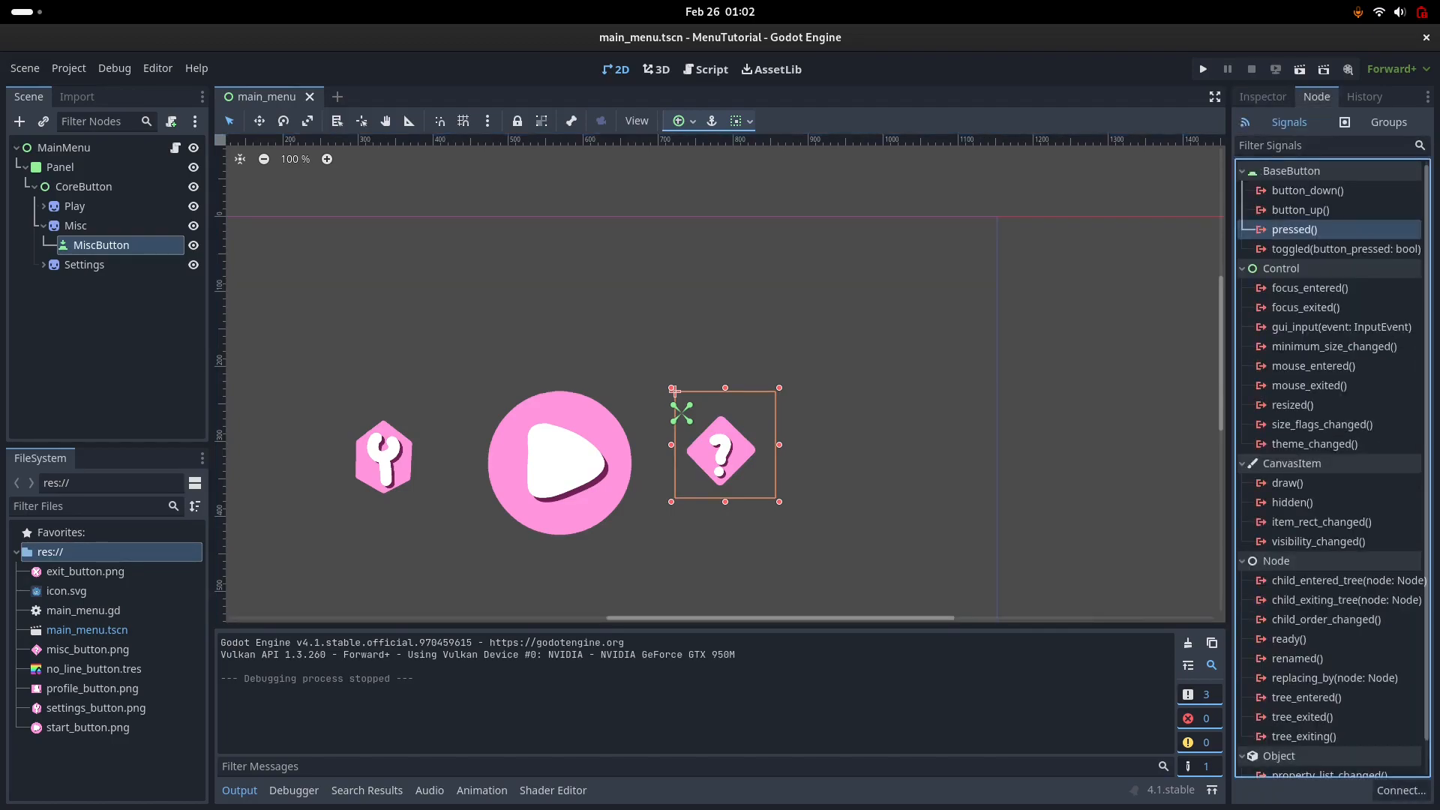
{"action": "double_click", "coordinate": [1294, 230]}
{"action": "key", "text": "Return"}
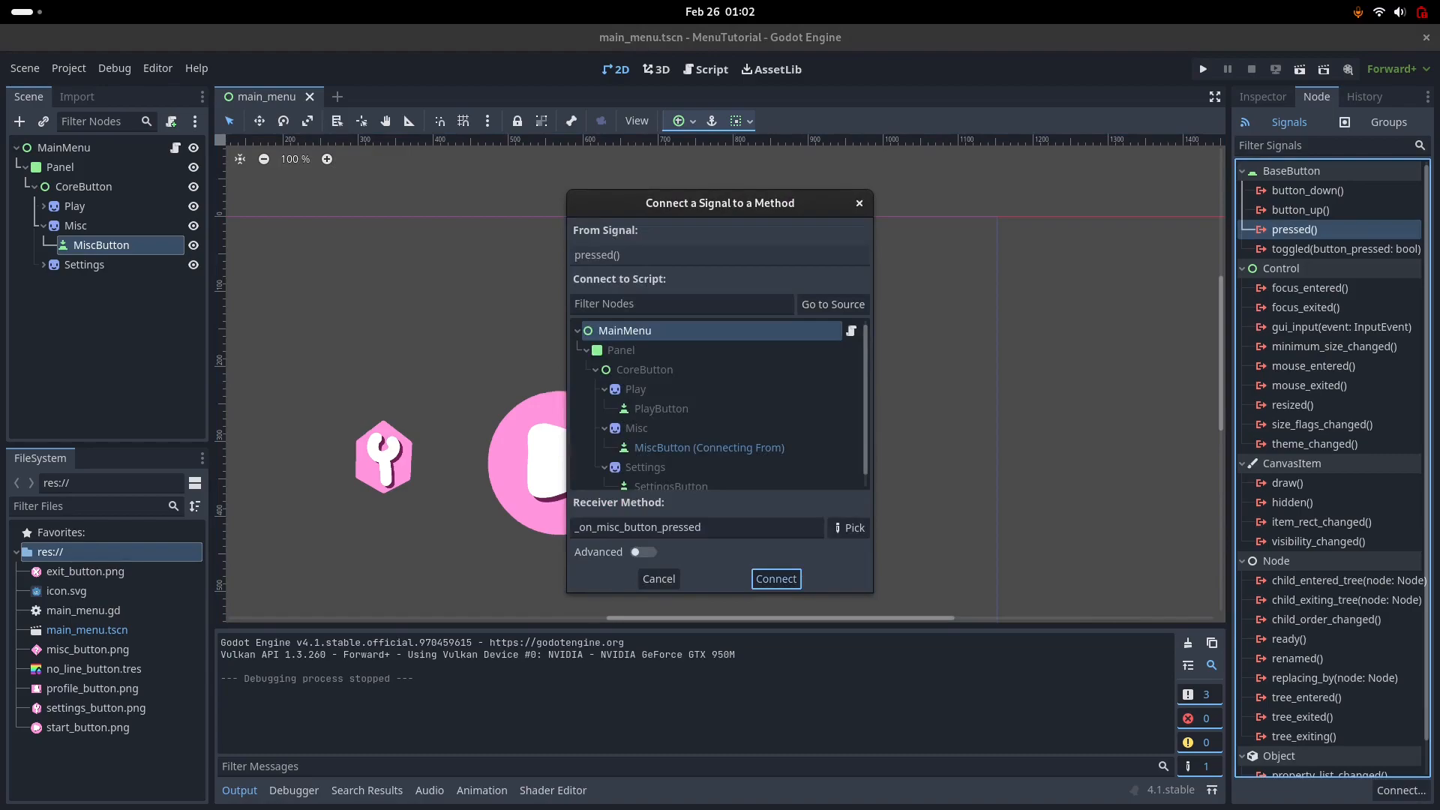
Step: Replace the body of _on_misc_button_pressed with print("welcome to debugging") and save the scene and script
{"action": "key", "text": "shift+End"}
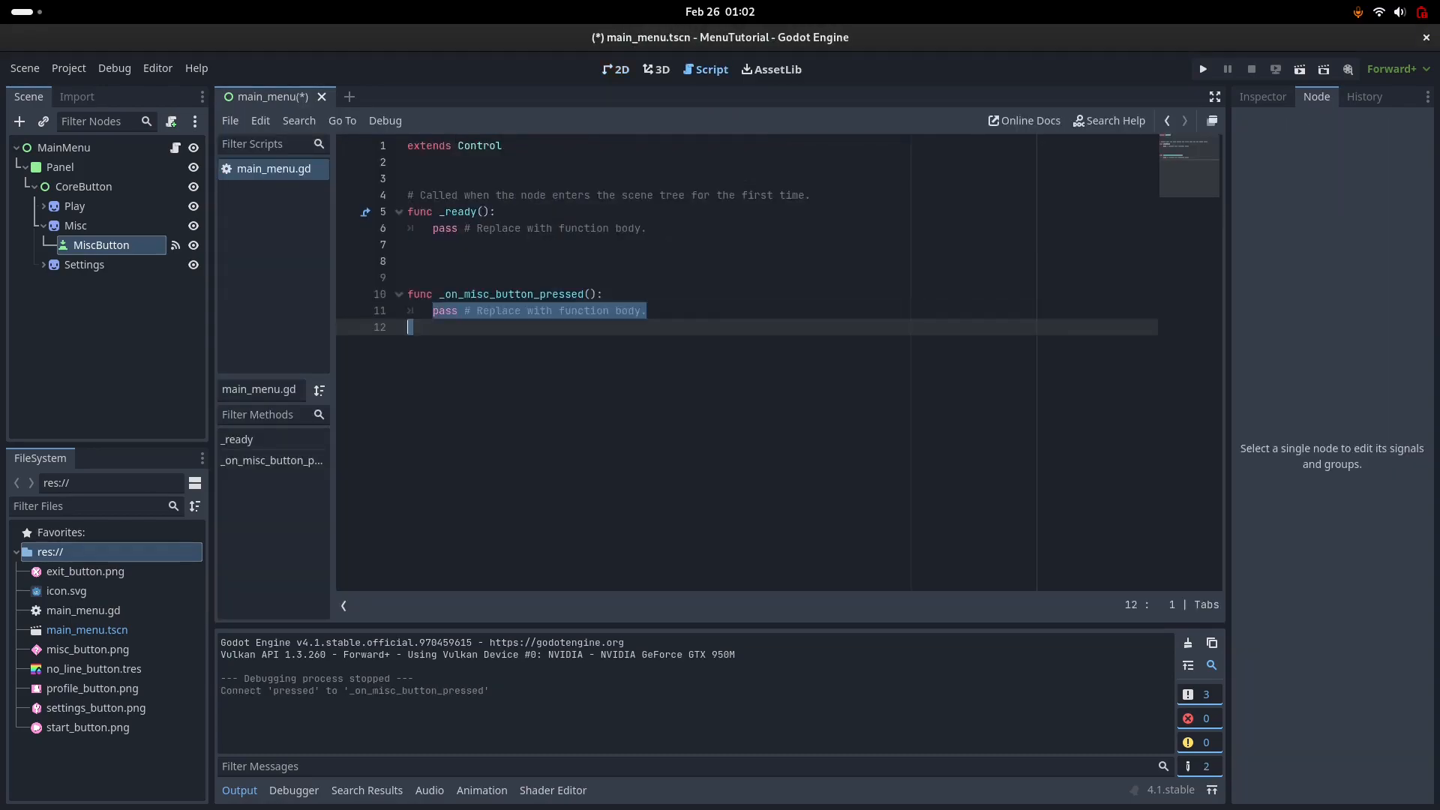
{"action": "key", "text": "BackSpace"}
{"action": "type", "text": "pr"}
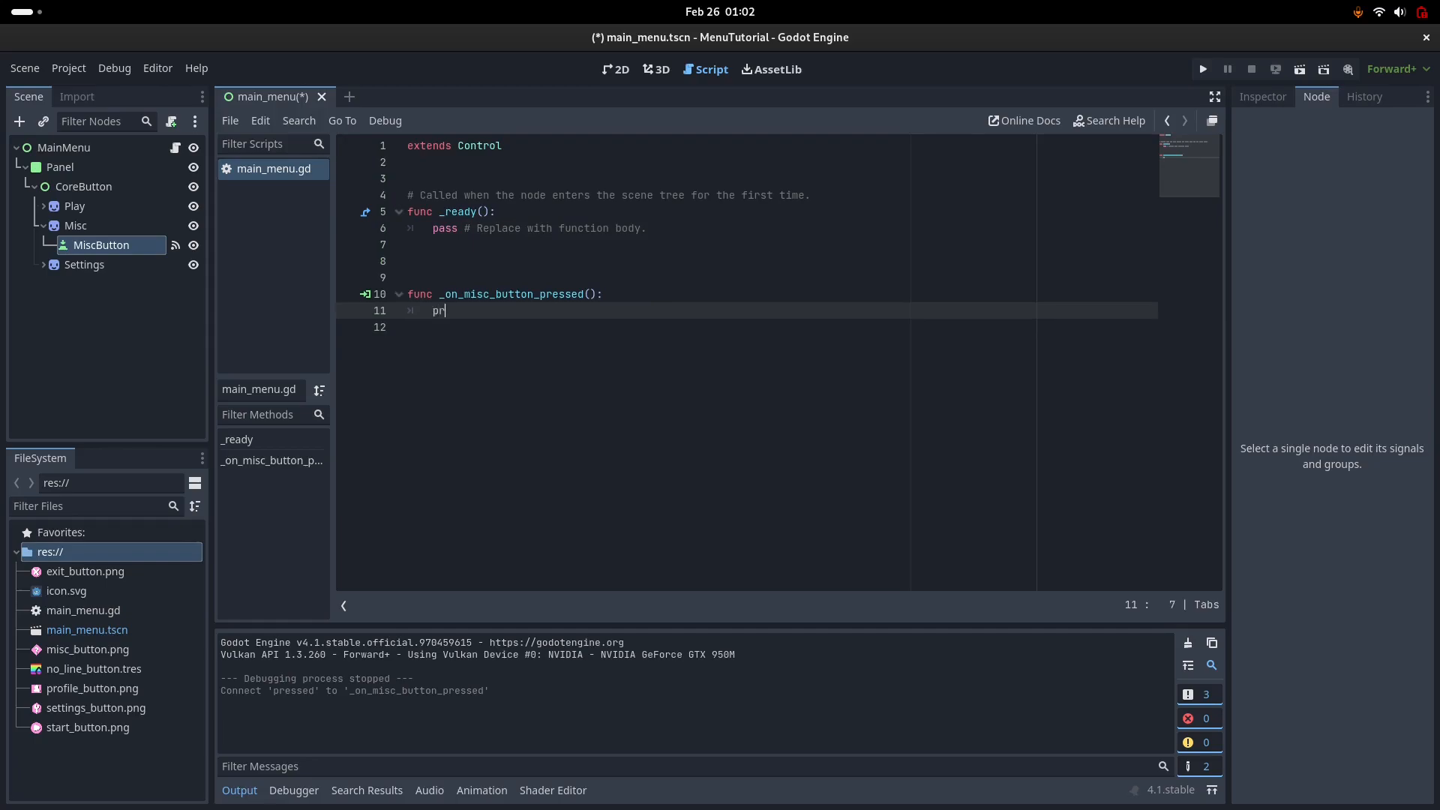
{"action": "type", "text": "int(\"wel"}
{"action": "type", "text": "come to de"}
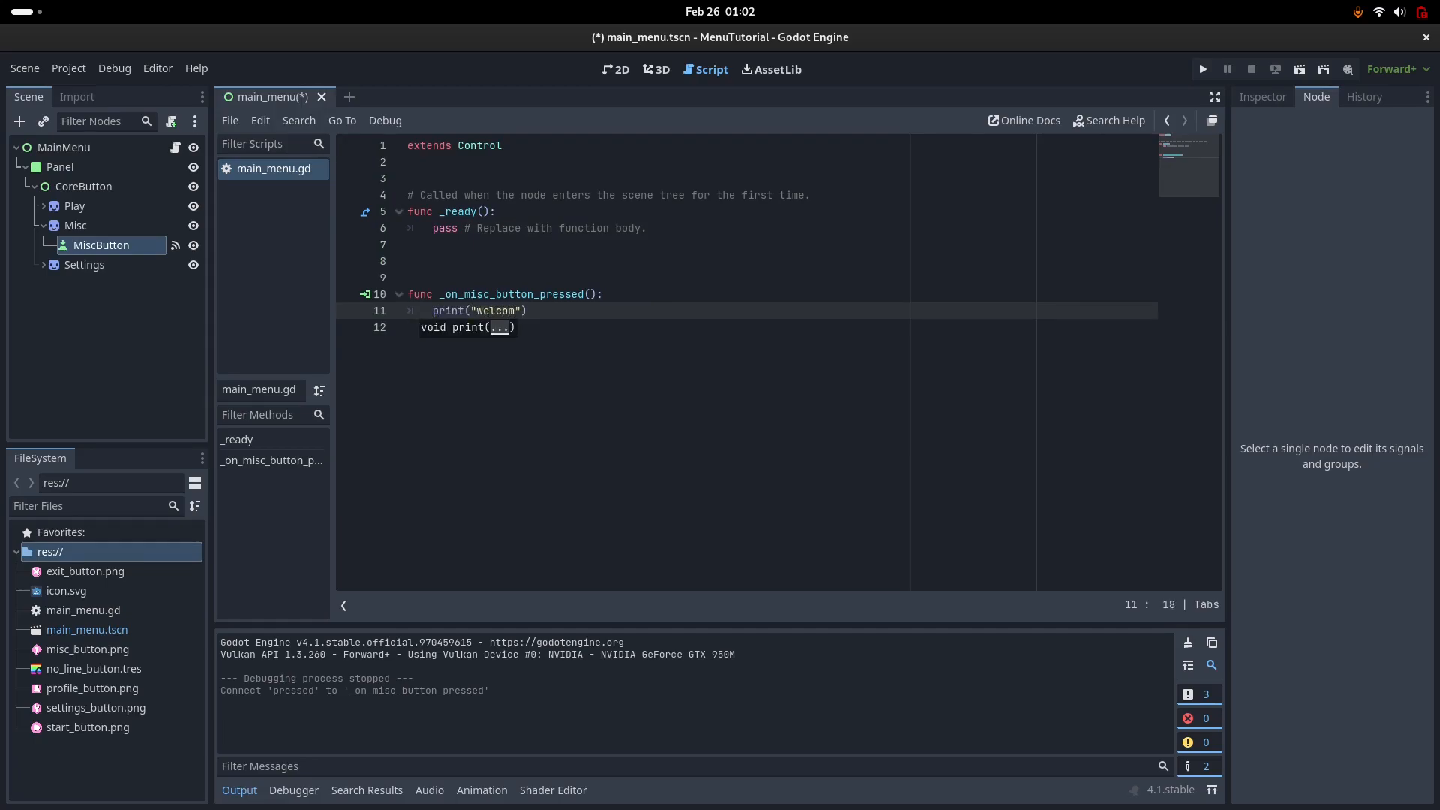
{"action": "type", "text": "bugging"}
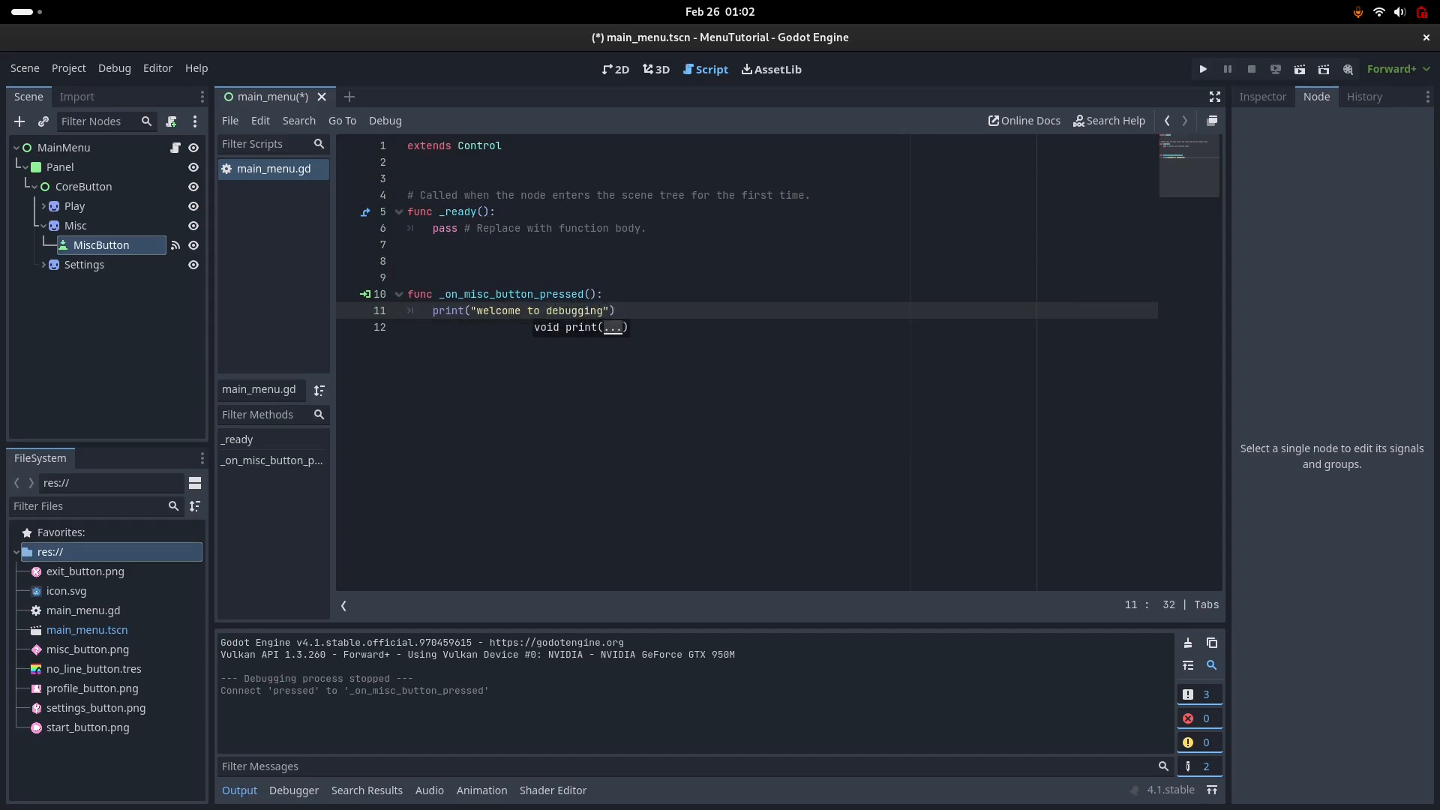
{"action": "key", "text": "BackSpace"}
{"action": "key", "text": "ctrl+s"}
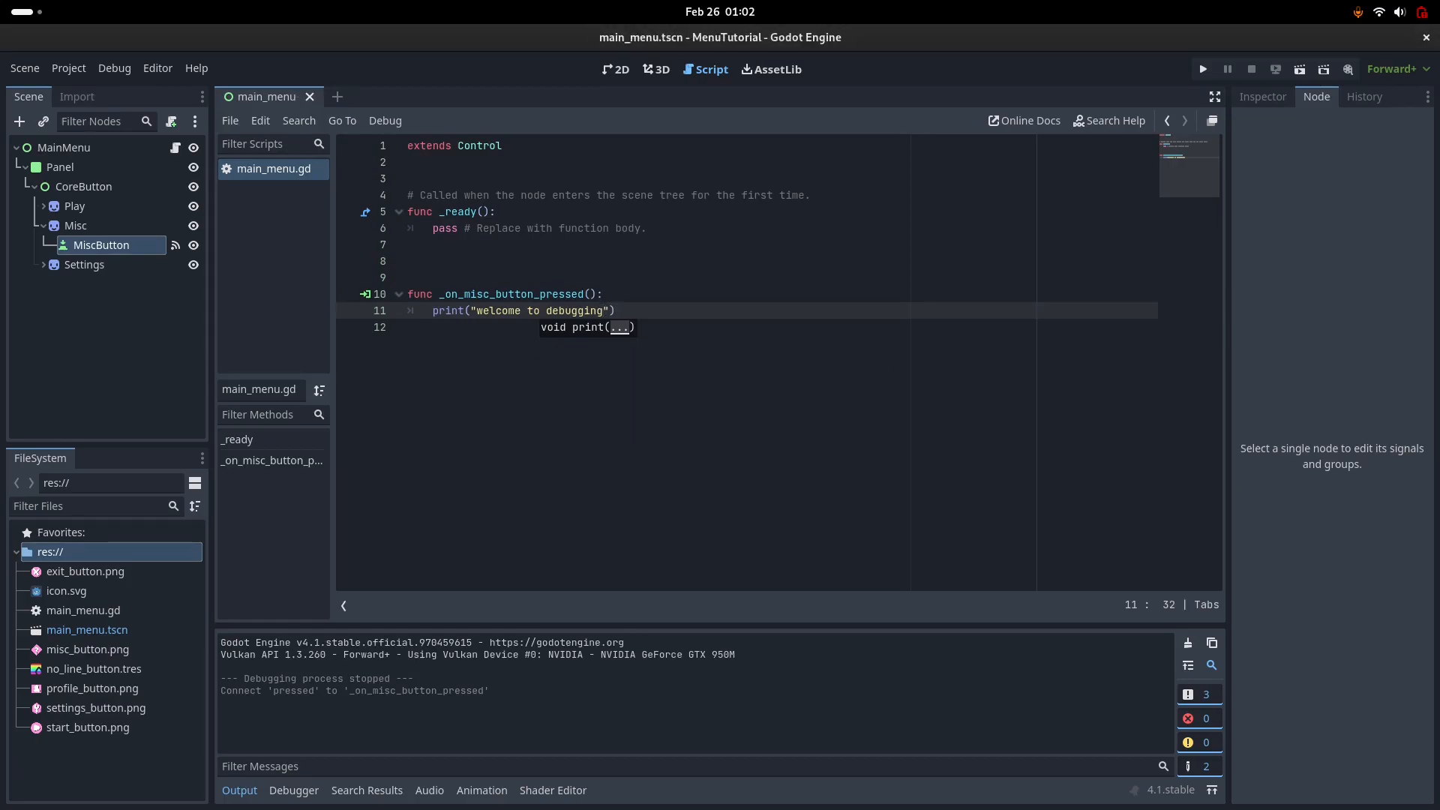
Step: Run the project, activate the Play and question mark buttons repeatedly to test the pressed signal, and stop the run
{"action": "key", "text": "F5"}
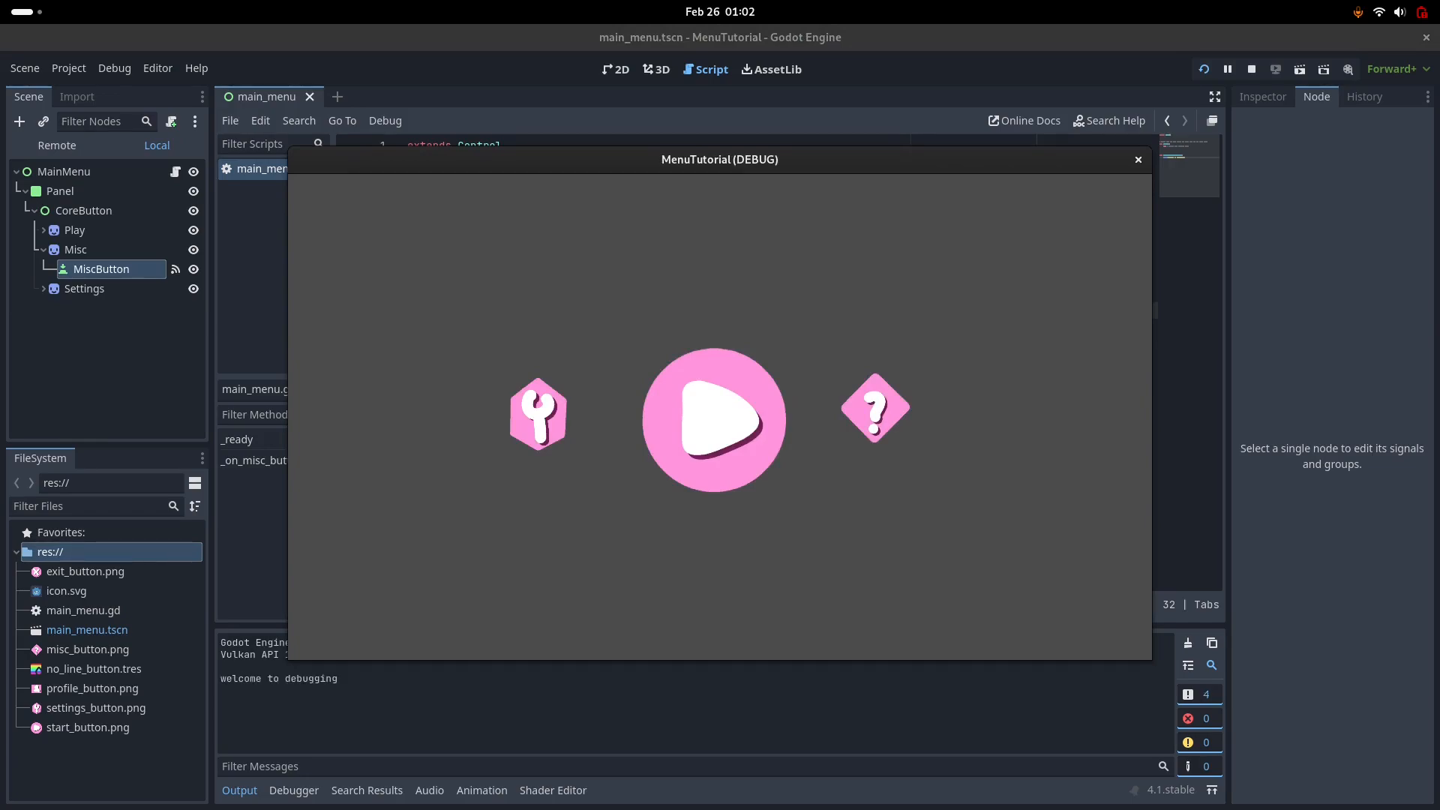
{"action": "left_click", "coordinate": [713, 418]}
{"action": "left_click", "coordinate": [875, 408]}
{"action": "left_click", "coordinate": [875, 408]}
{"action": "left_click", "coordinate": [875, 408]}
{"action": "key", "text": "F8"}
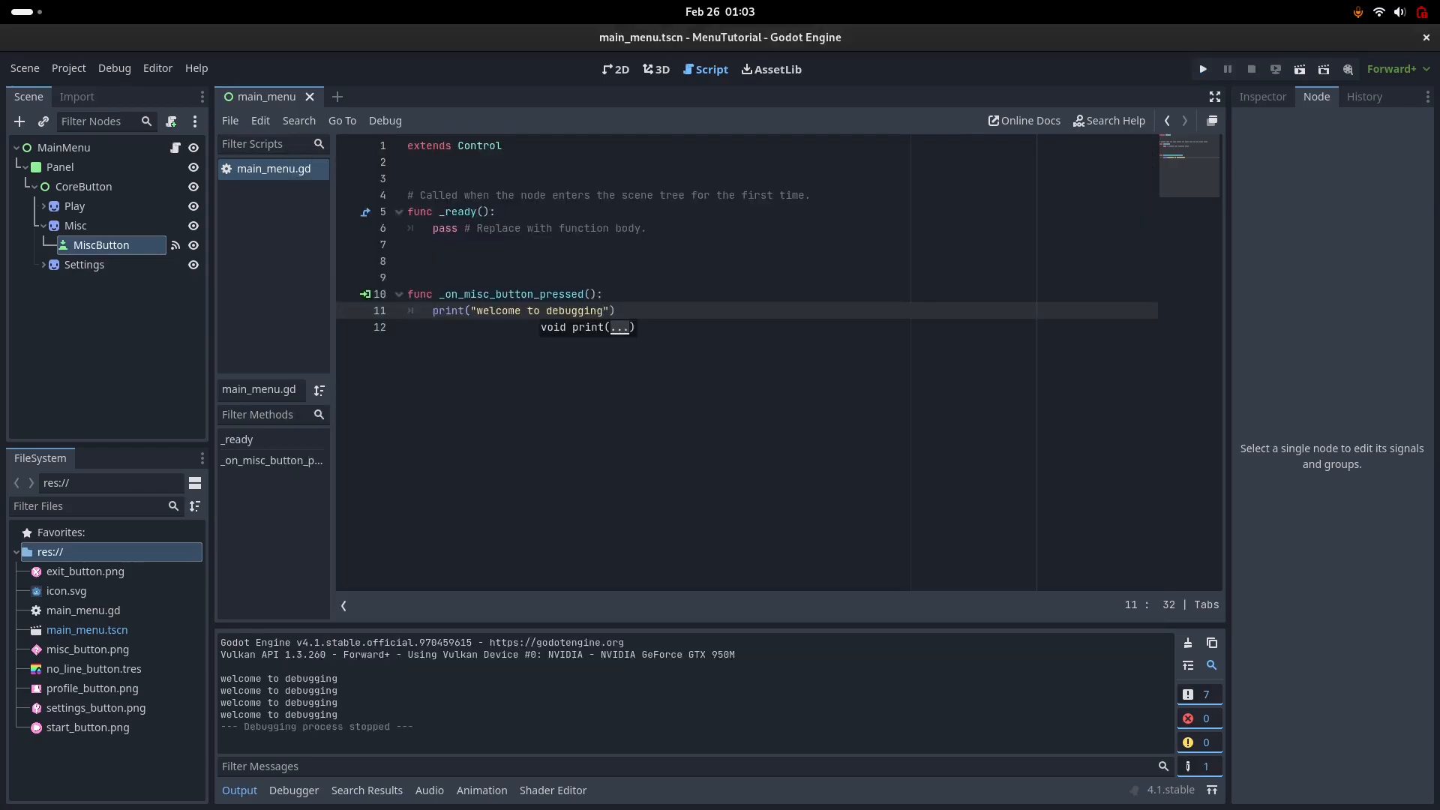
Step: Return to the 2D view with MiscButton selected, and run the project briefly to test focus on the Play button
{"action": "key", "text": "ctrl+F1"}
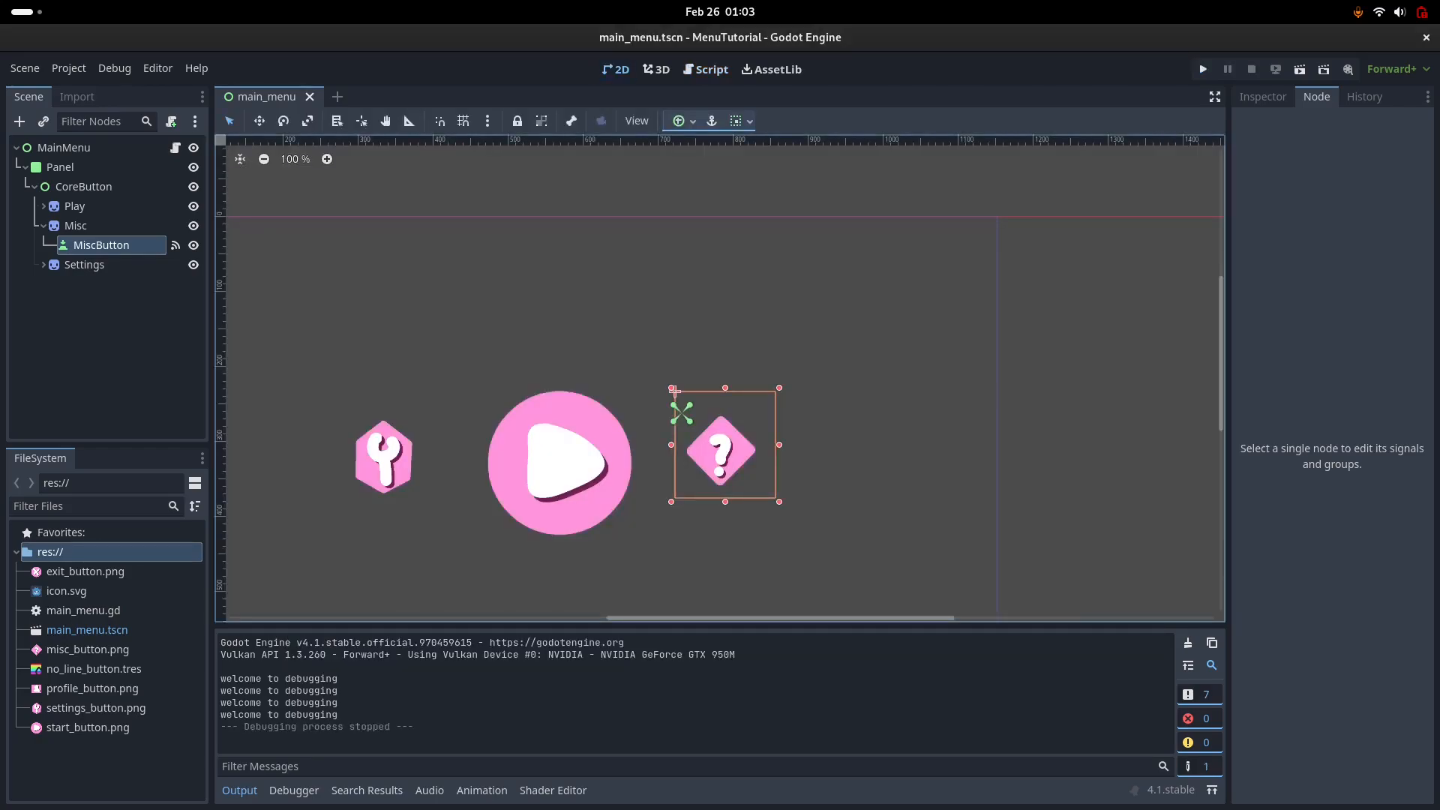
{"action": "left_click", "coordinate": [383, 457]}
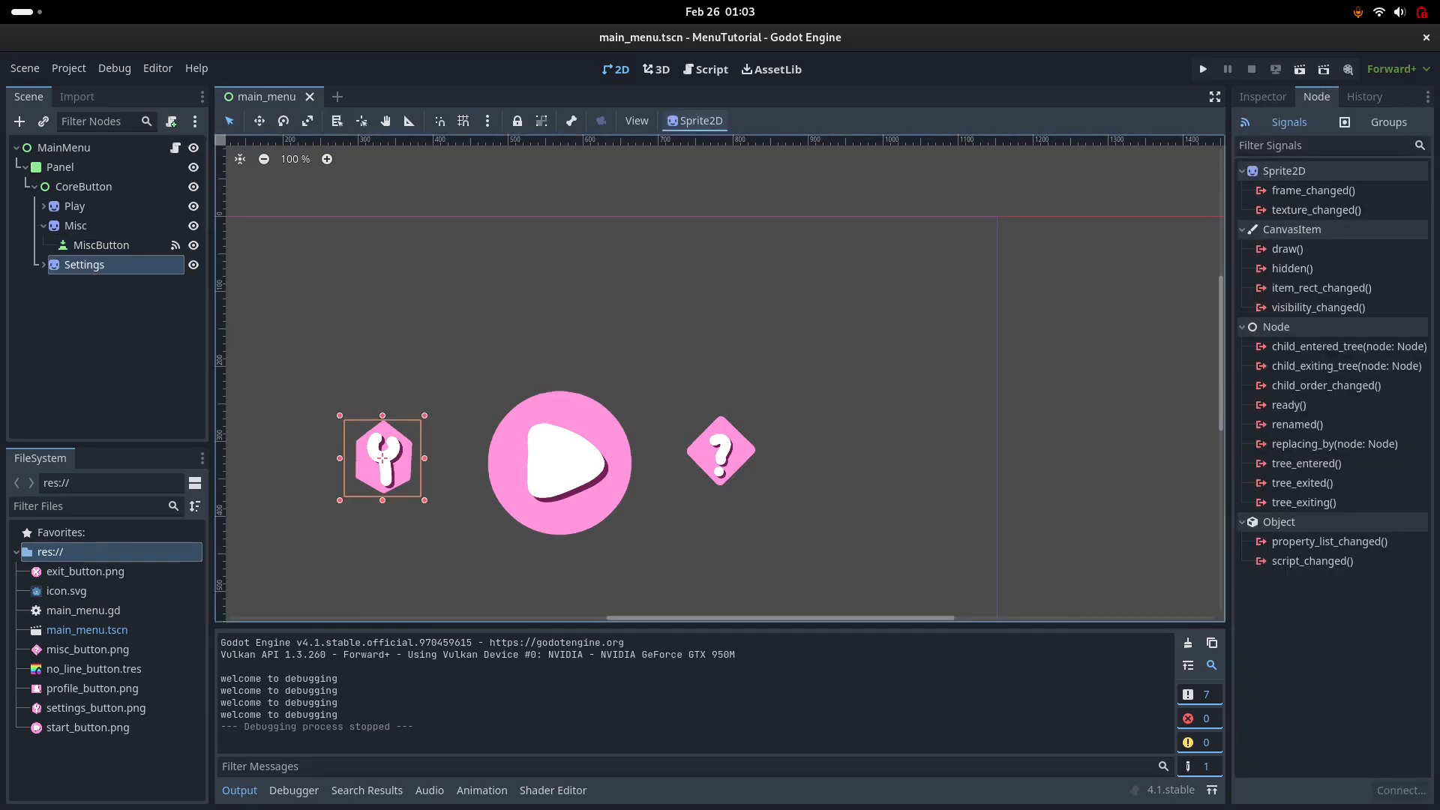
{"action": "left_click", "coordinate": [674, 391]}
{"action": "key", "text": "F5"}
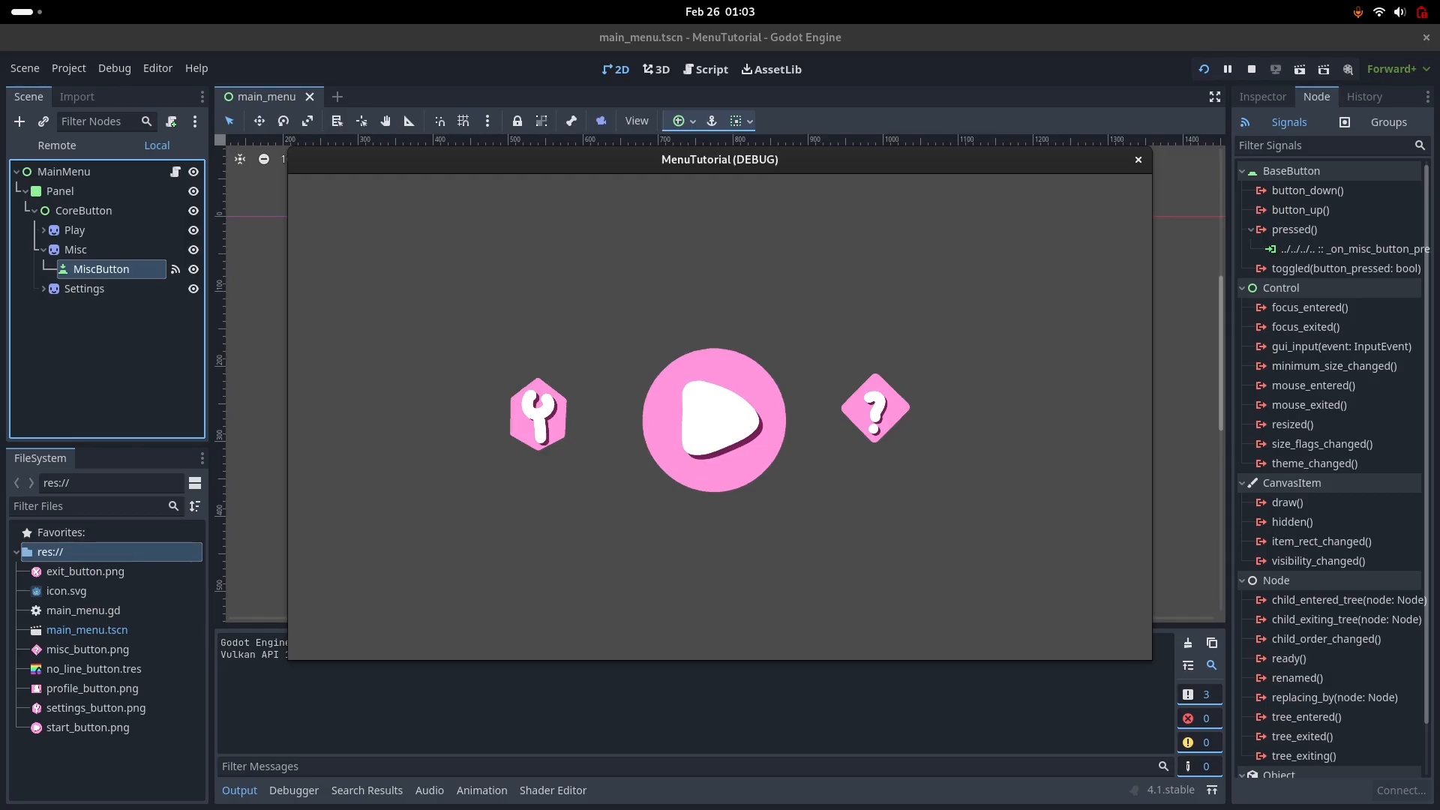
{"action": "left_click", "coordinate": [713, 419]}
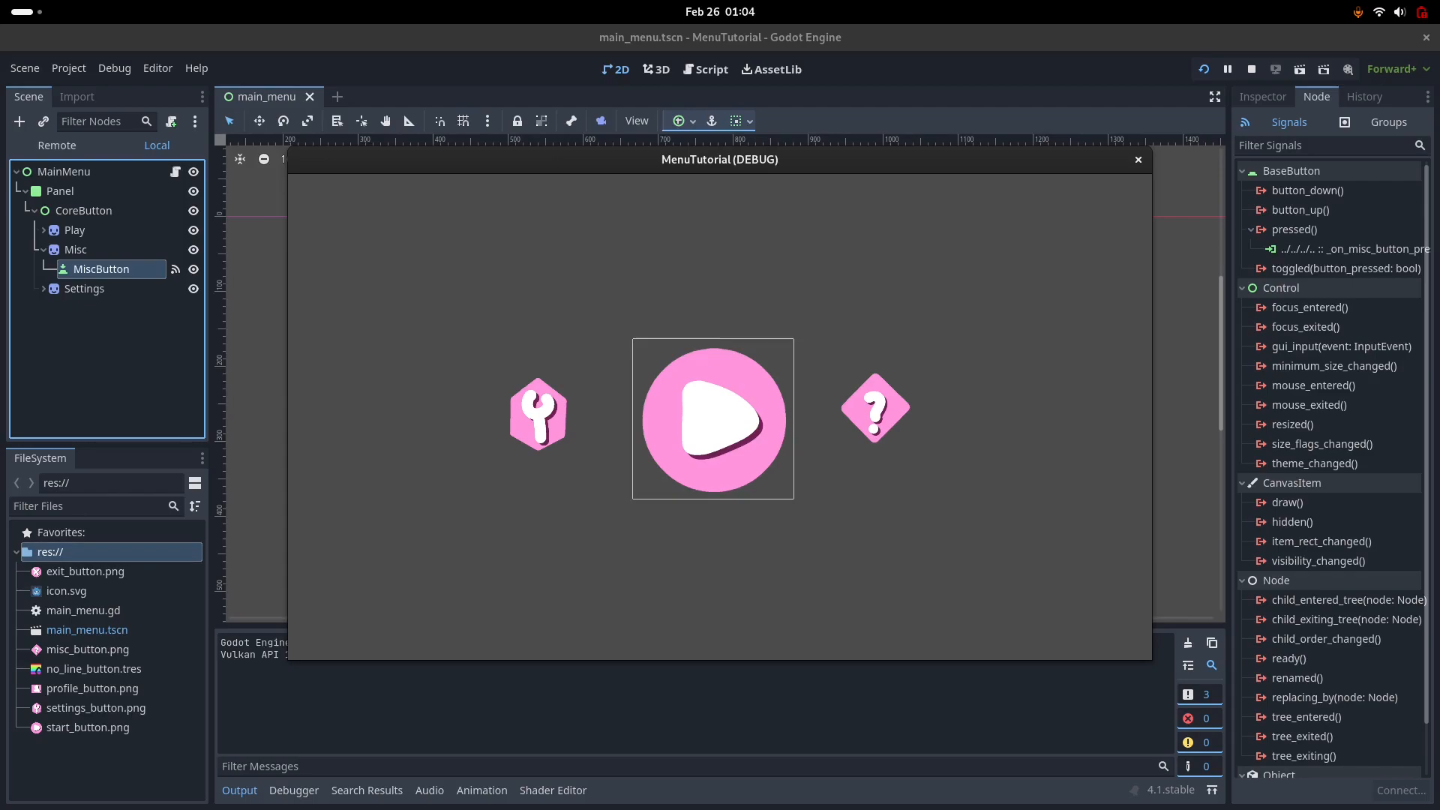
{"action": "key", "text": "F8"}
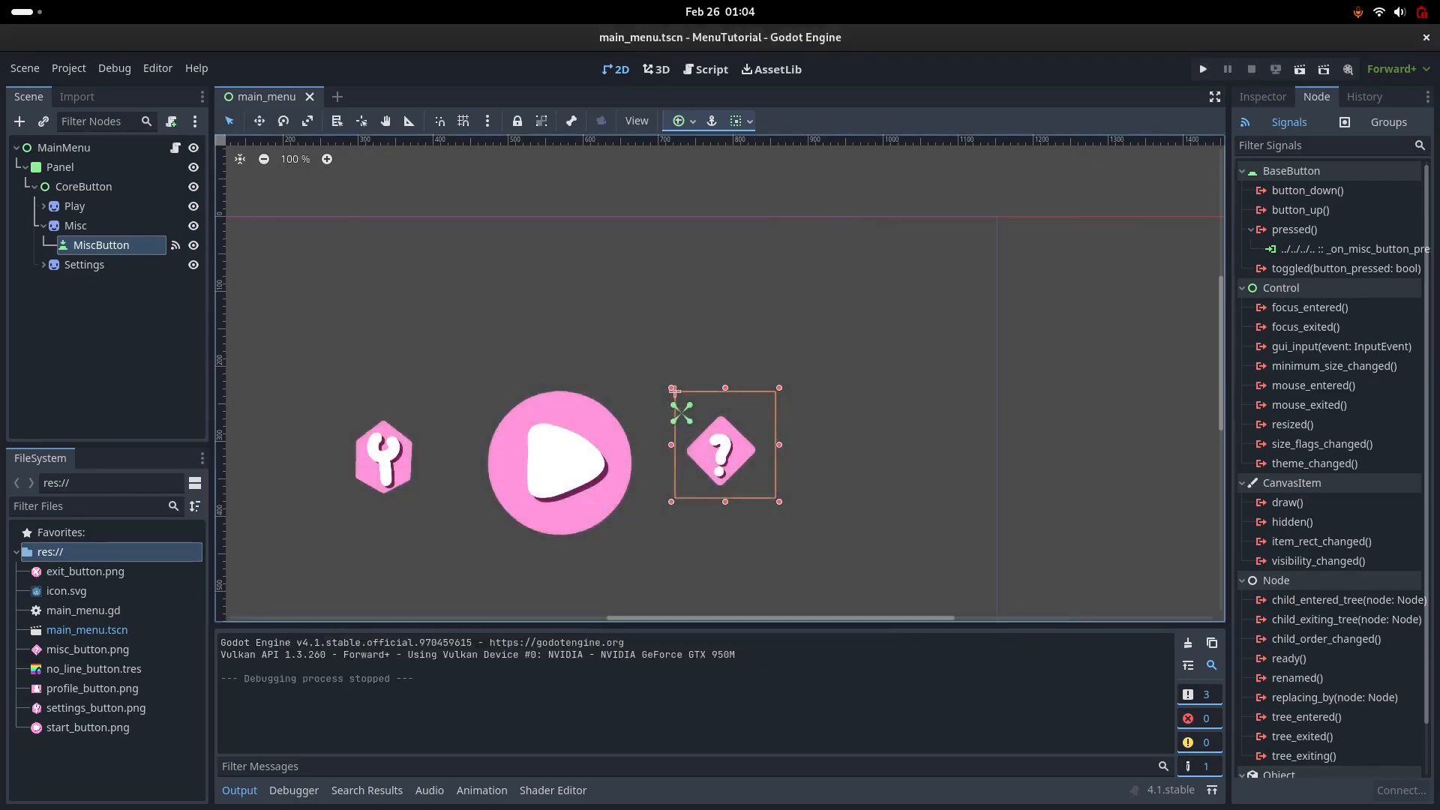
Step: Shrink MiscButton to about 605 by 670 around the question mark sprite
{"action": "left_click_drag", "start_coordinate": [672, 389], "coordinate": [673, 396]}
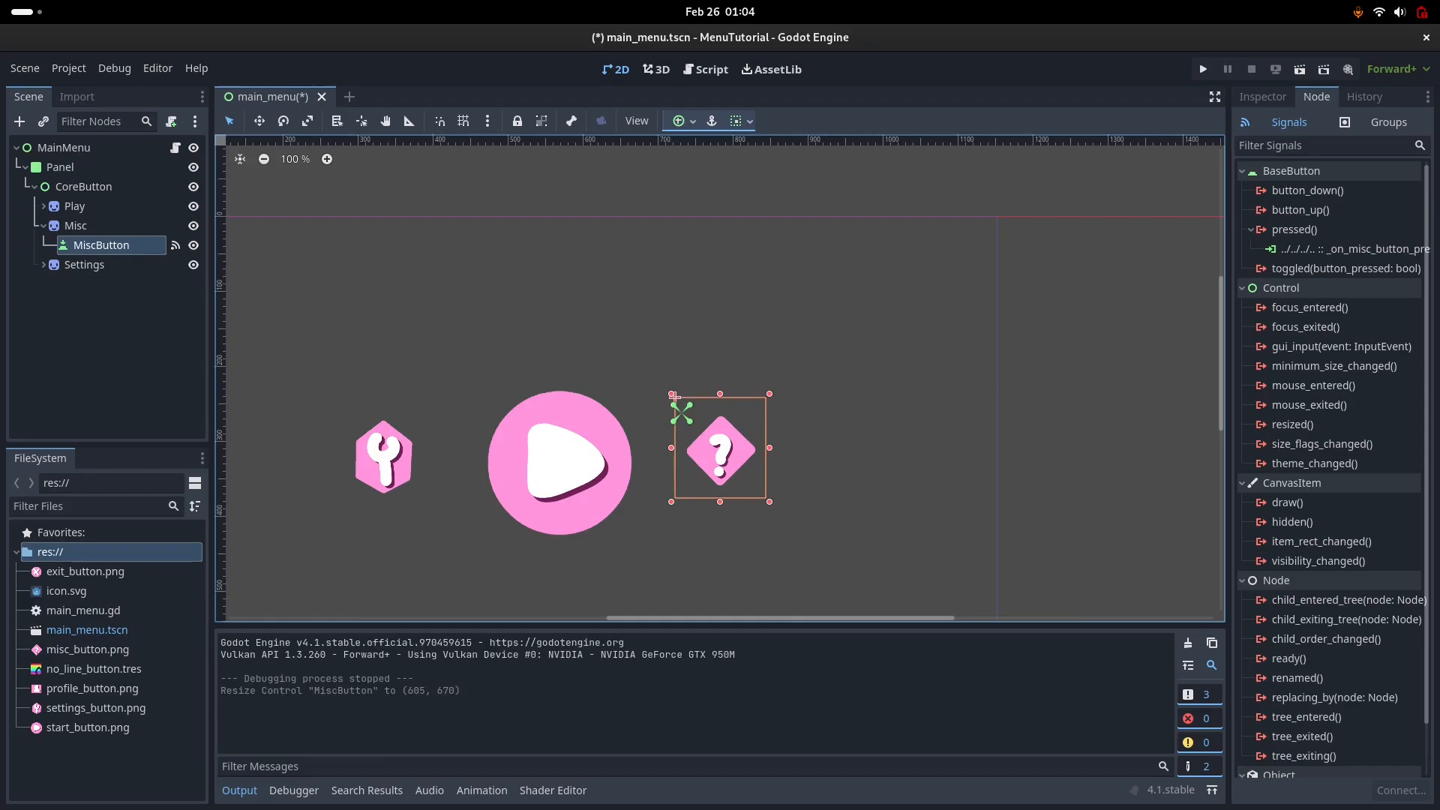
Step: Save the main_menu scene and check the PlayButton and MiscButton nodes with their properties and bounds
{"action": "key", "text": "ctrl+s"}
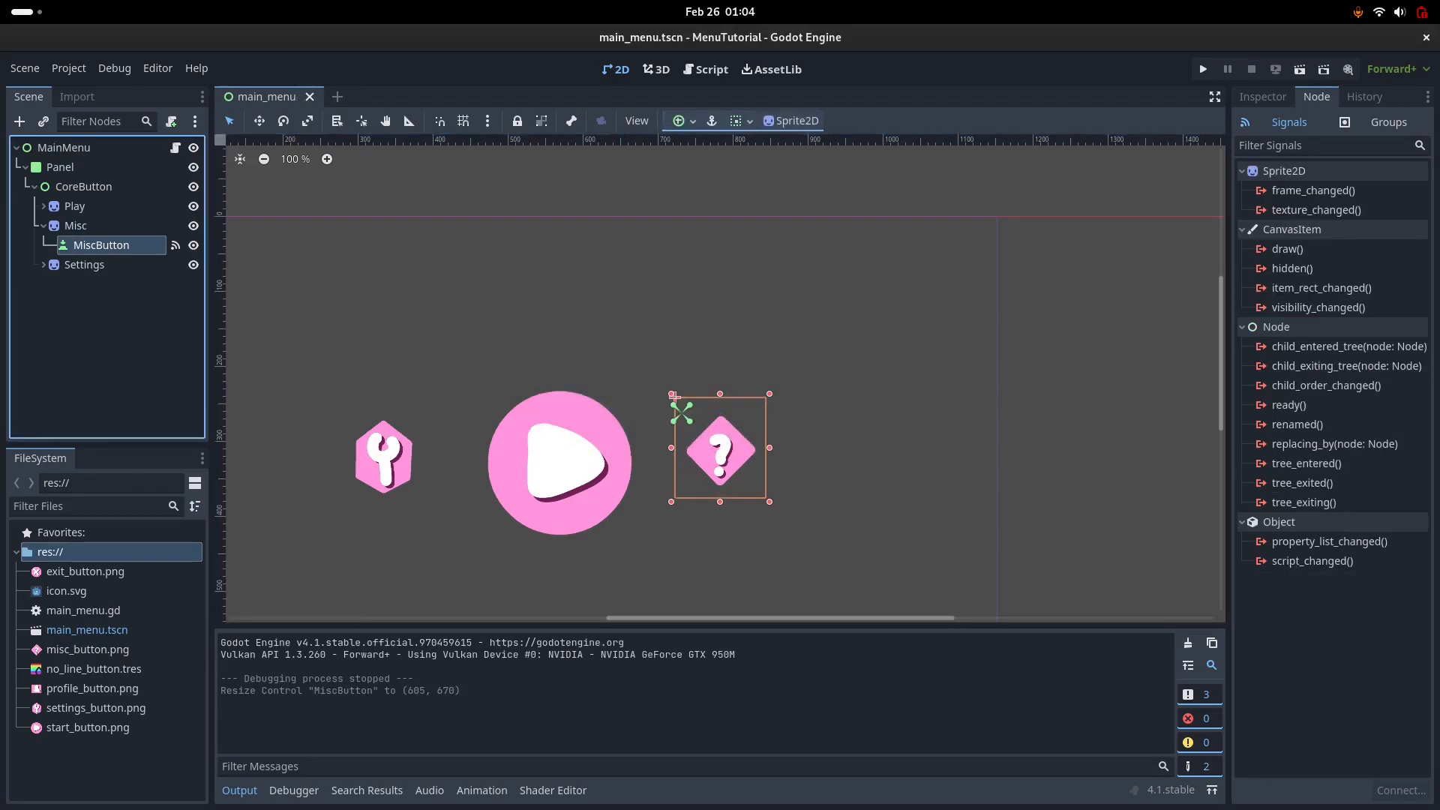
{"action": "left_click", "coordinate": [675, 395]}
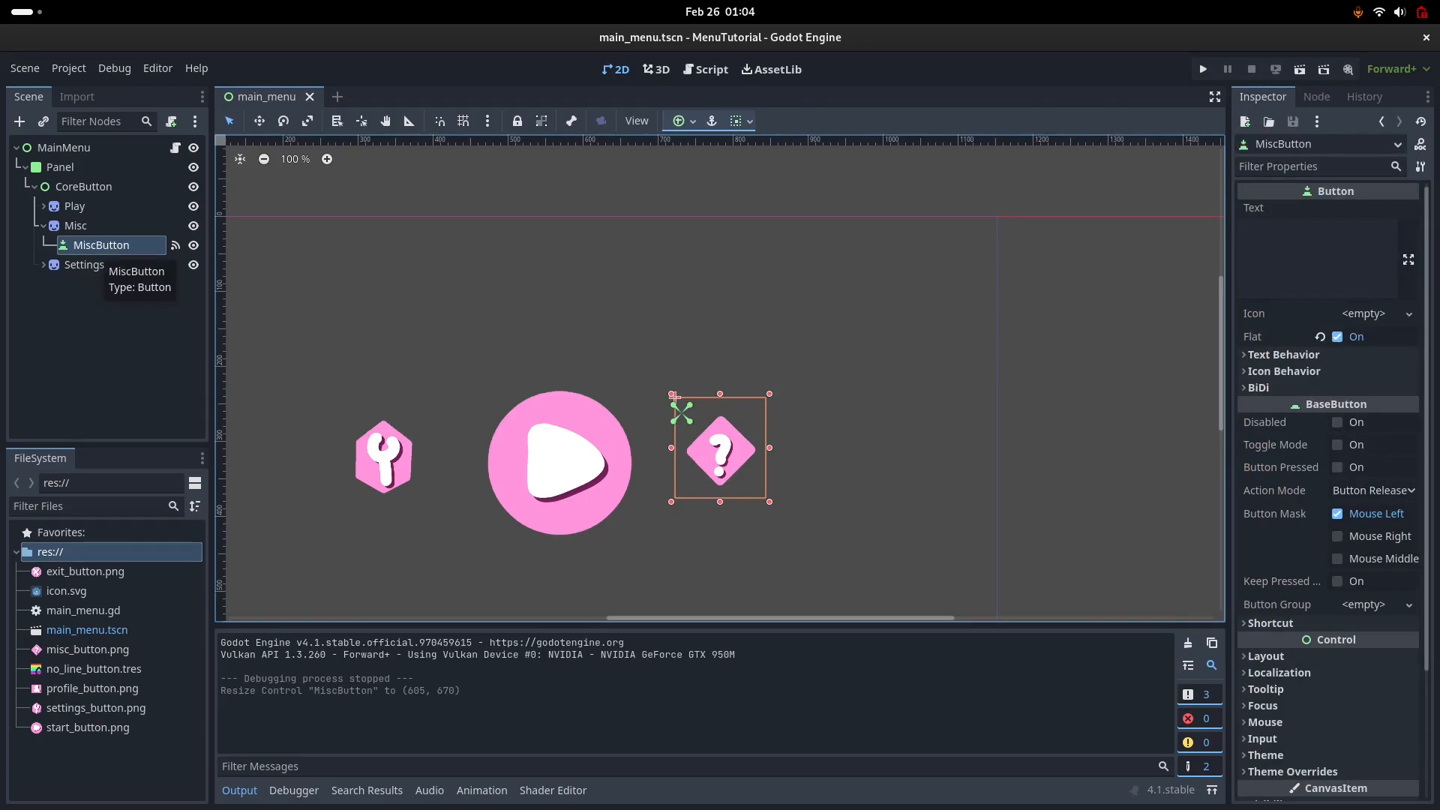
{"action": "left_click", "coordinate": [75, 225]}
{"action": "left_click", "coordinate": [43, 205]}
{"action": "left_click", "coordinate": [101, 225]}
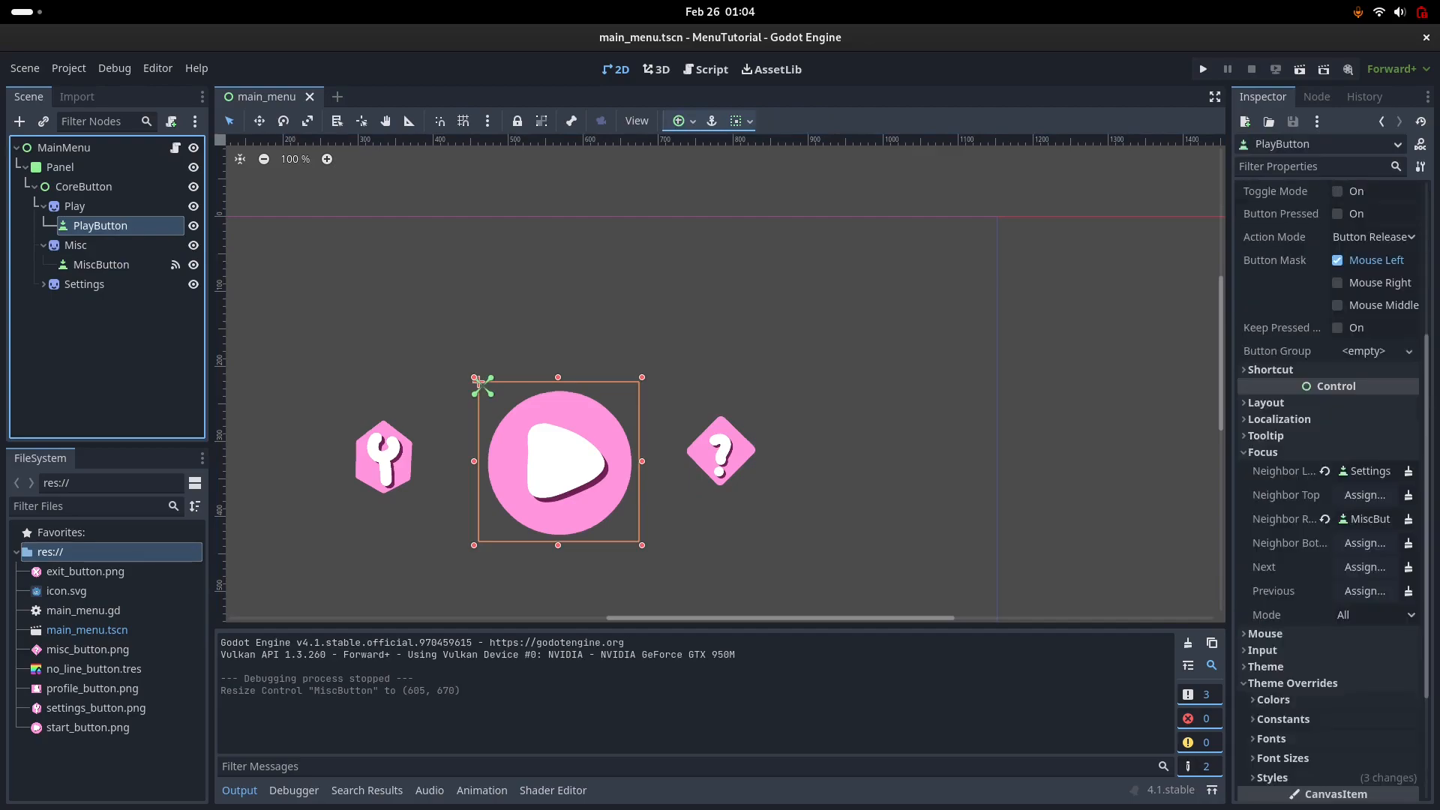
{"action": "scroll", "coordinate": [1328, 420], "scroll_direction": "up", "scroll_amount": 5}
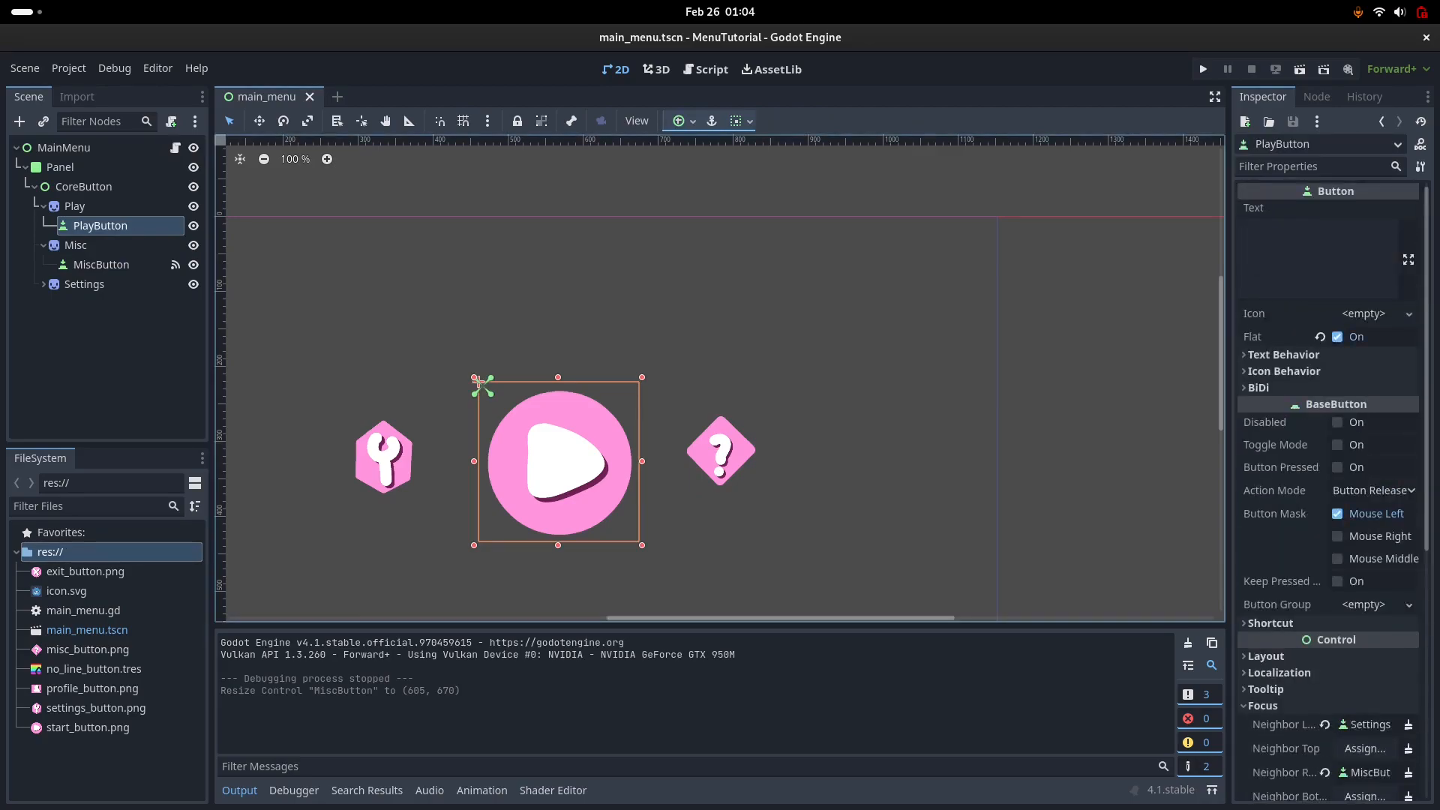
{"action": "left_click", "coordinate": [720, 452]}
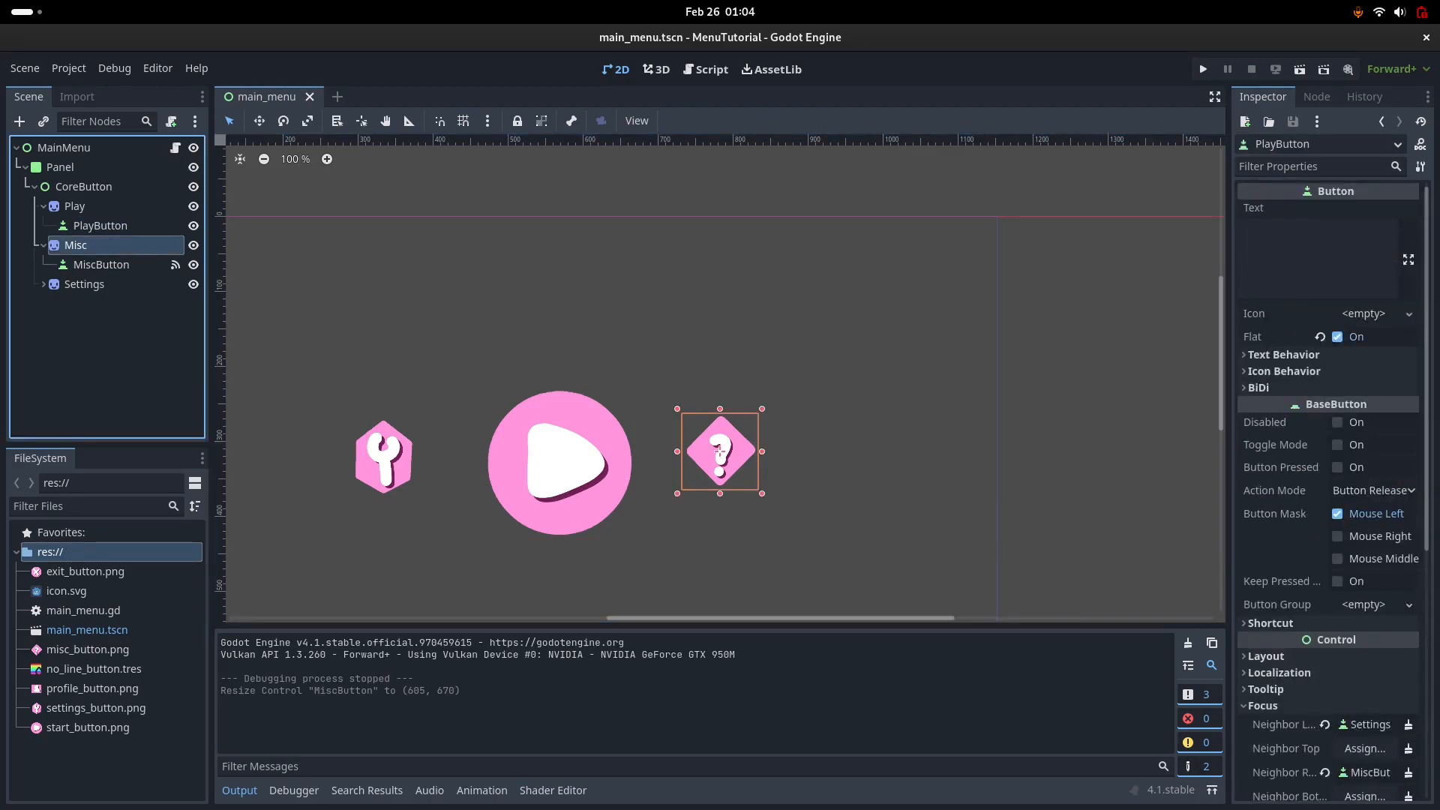
{"action": "left_click", "coordinate": [720, 453]}
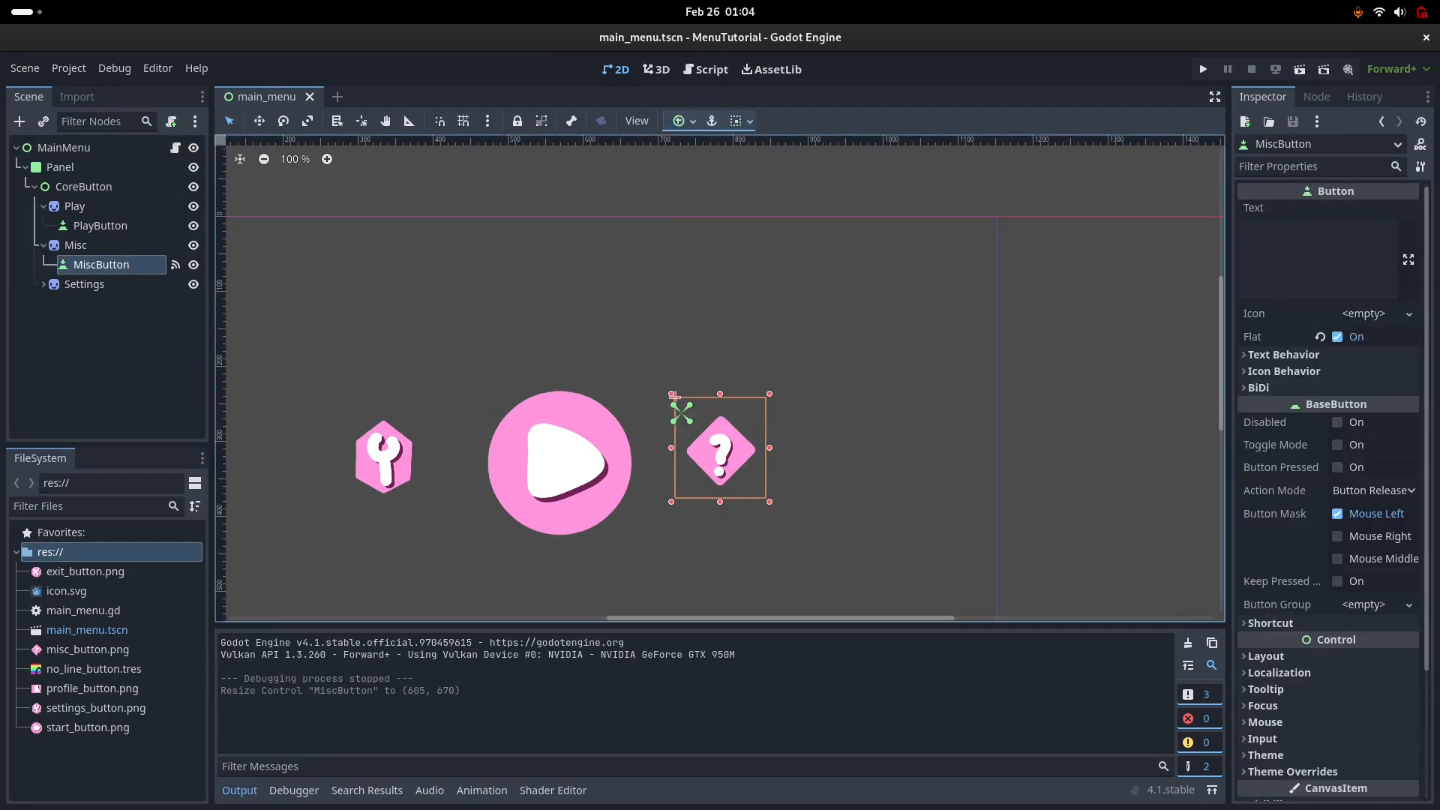
{"action": "left_click", "coordinate": [100, 225]}
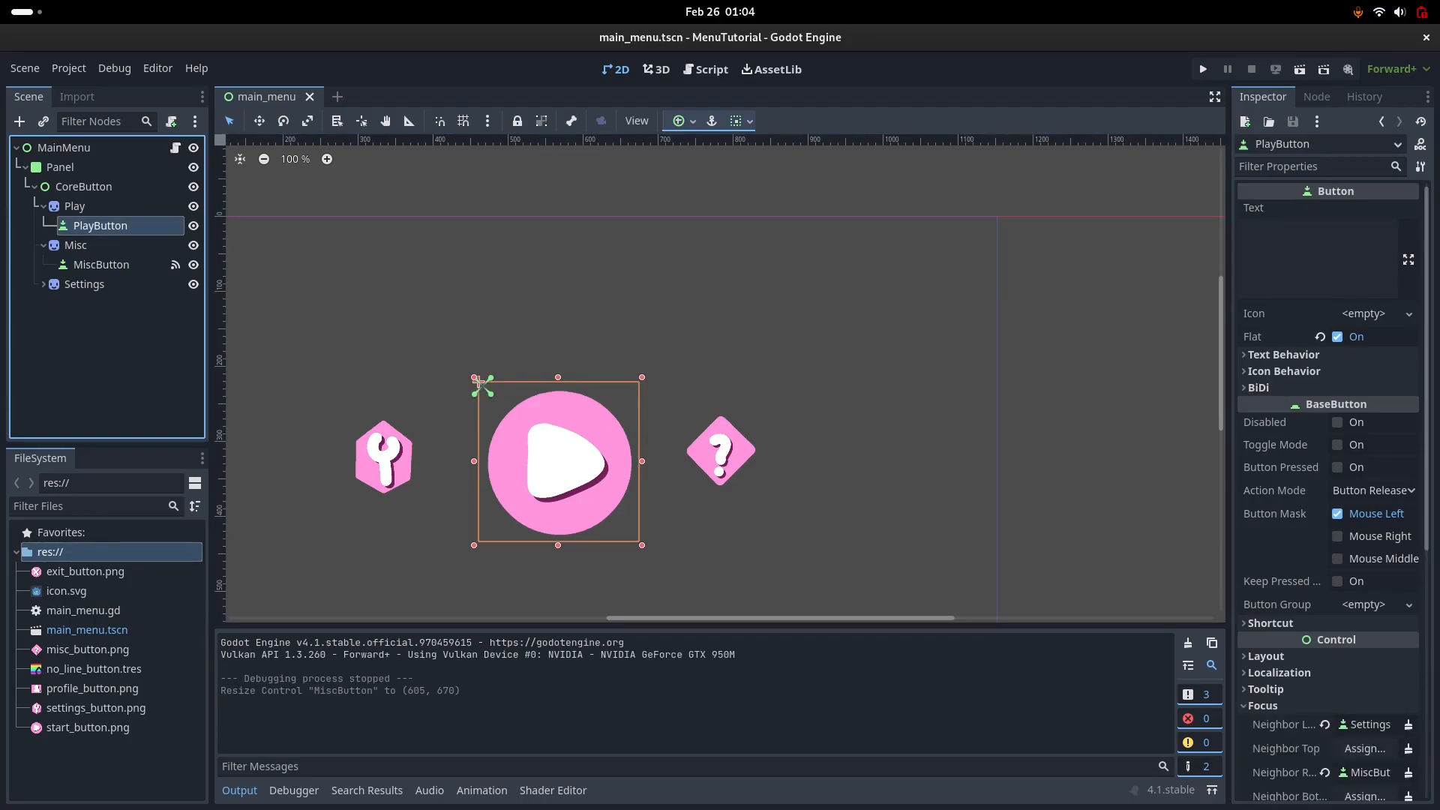
Step: Collapse the Play and Misc branches in the scene tree and clear the node selection
{"action": "key", "text": "Left"}
{"action": "key", "text": "Left"}
{"action": "key", "text": "Down"}
{"action": "key", "text": "Left"}
{"action": "key", "text": "Up"}
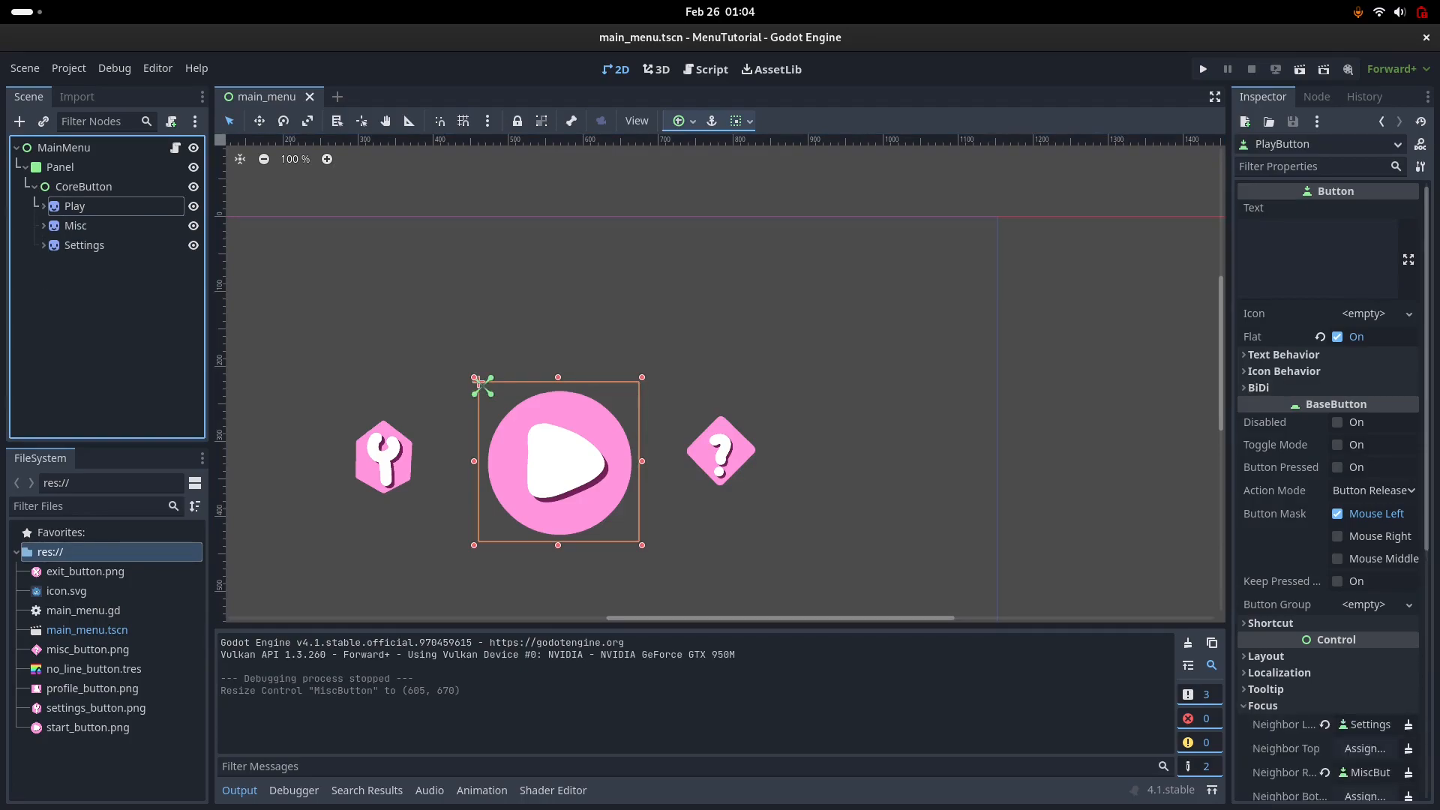
{"action": "key", "text": "Down"}
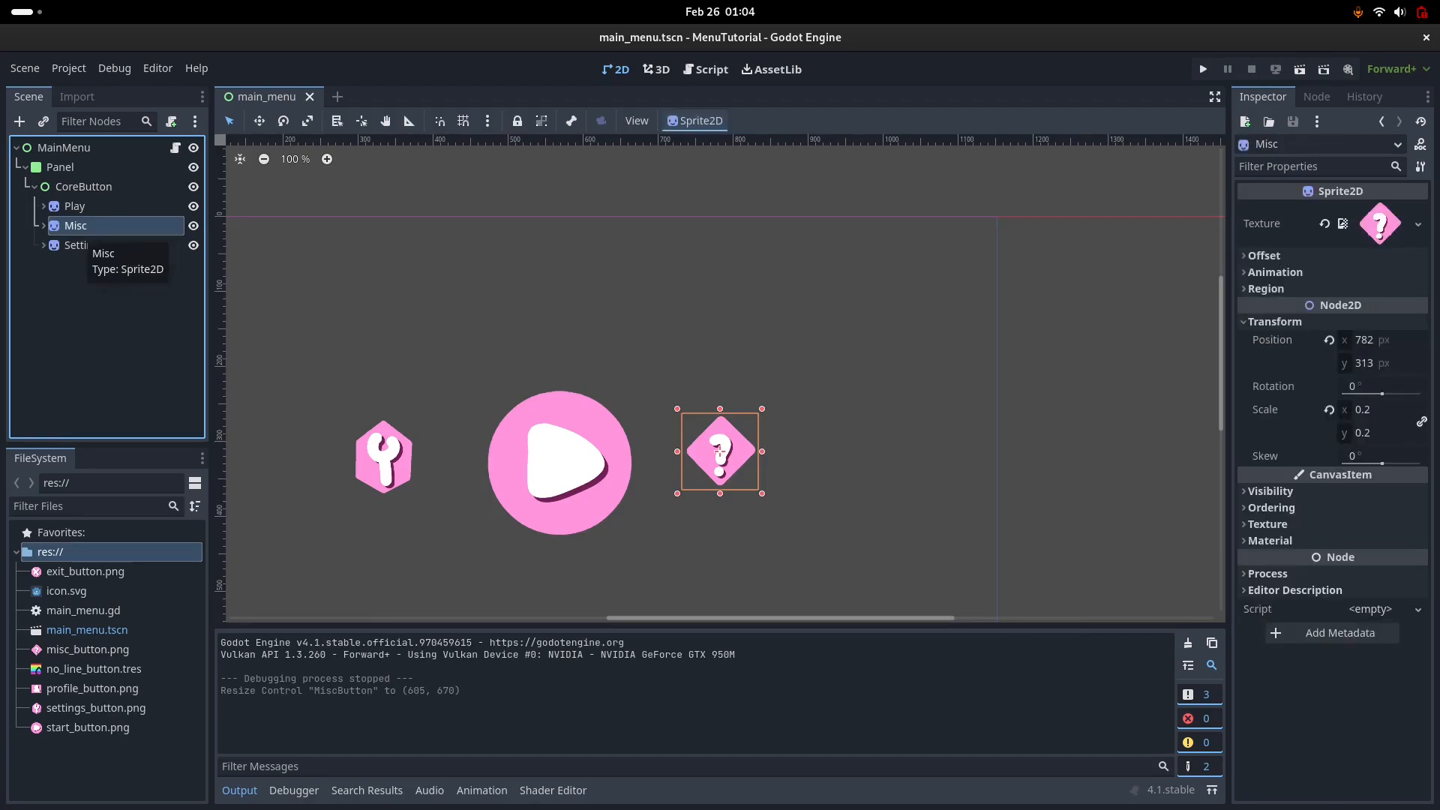
{"action": "key", "text": "Down"}
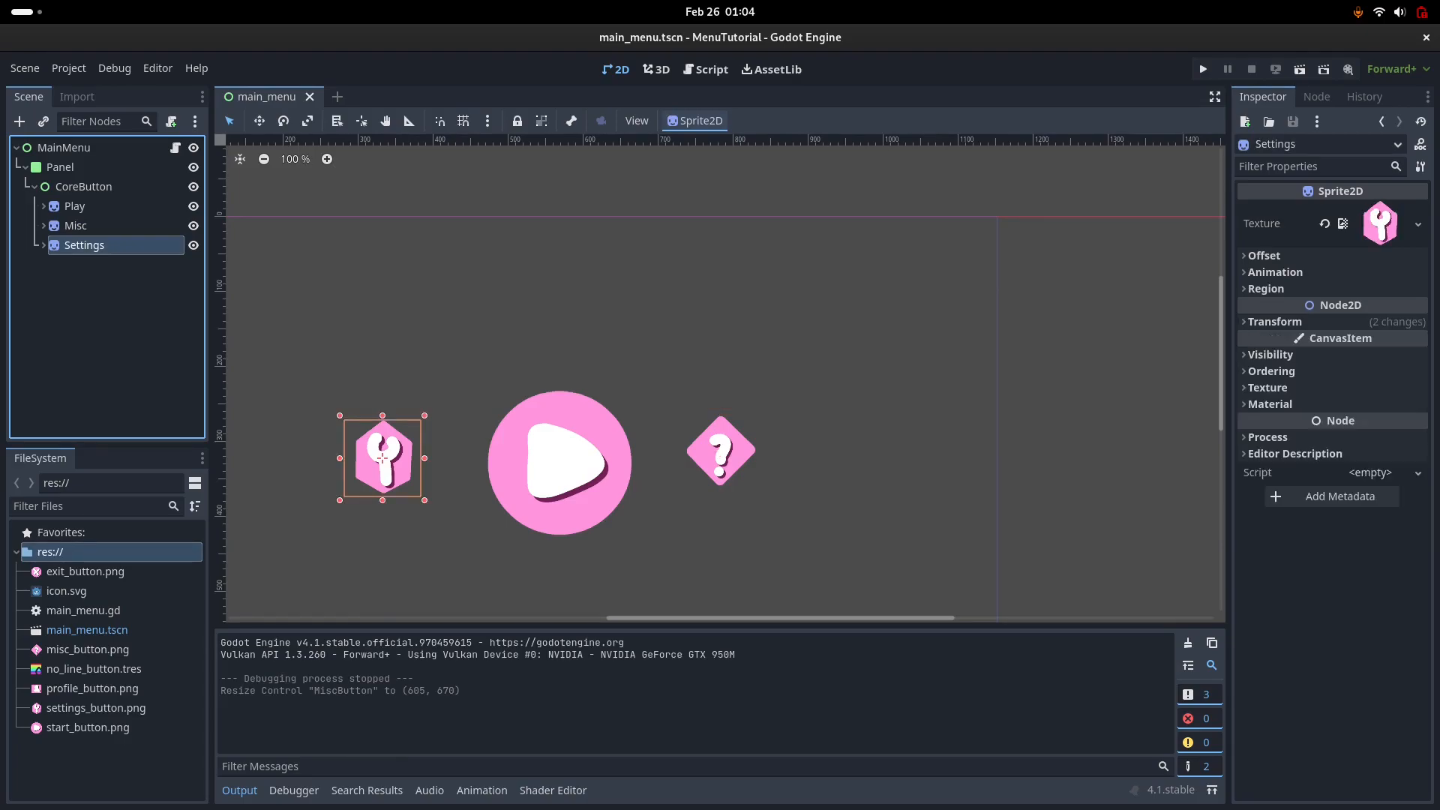
{"action": "key", "text": "Escape"}
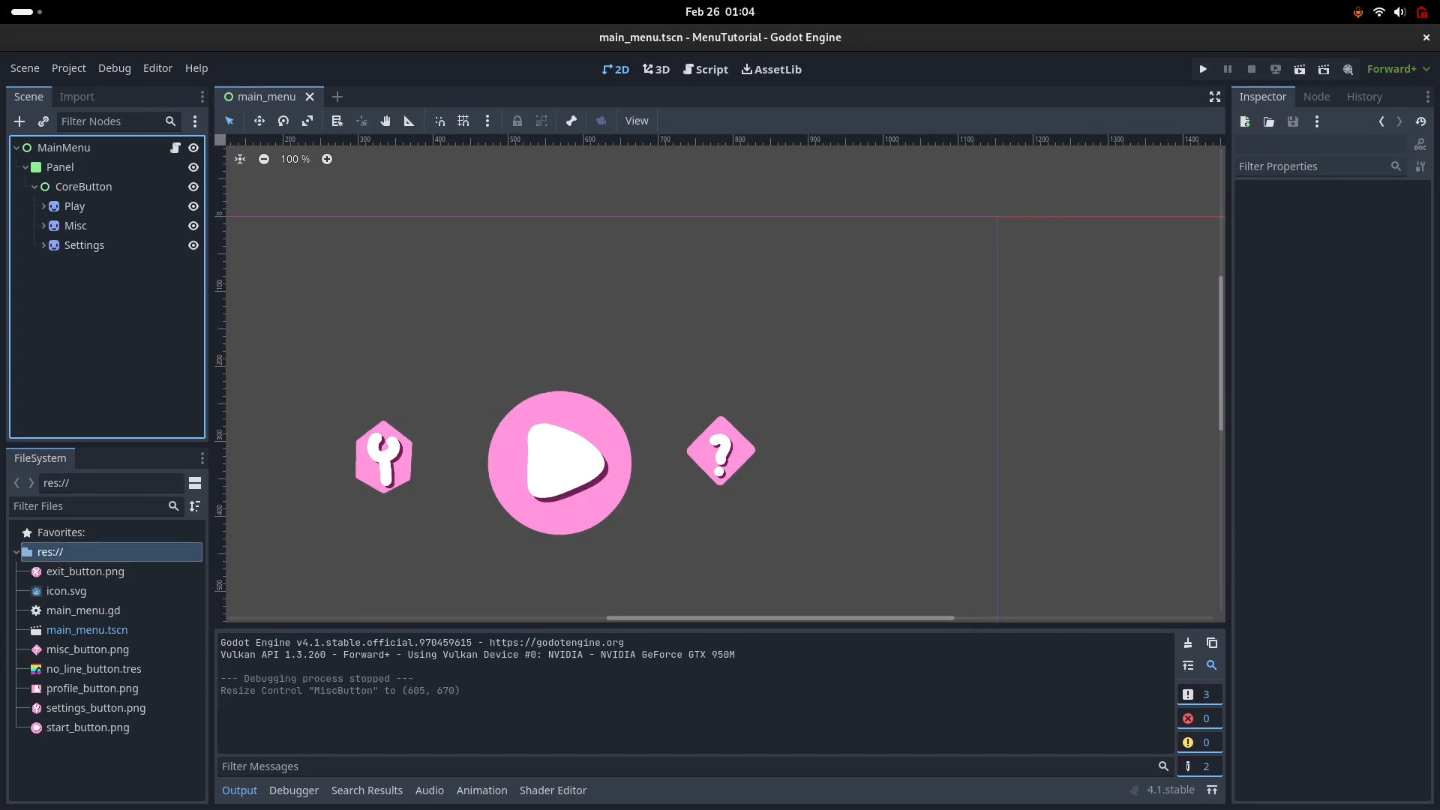
Step: Add a WorldEnvironment node as a child of CoreButton
{"action": "left_click", "coordinate": [83, 186]}
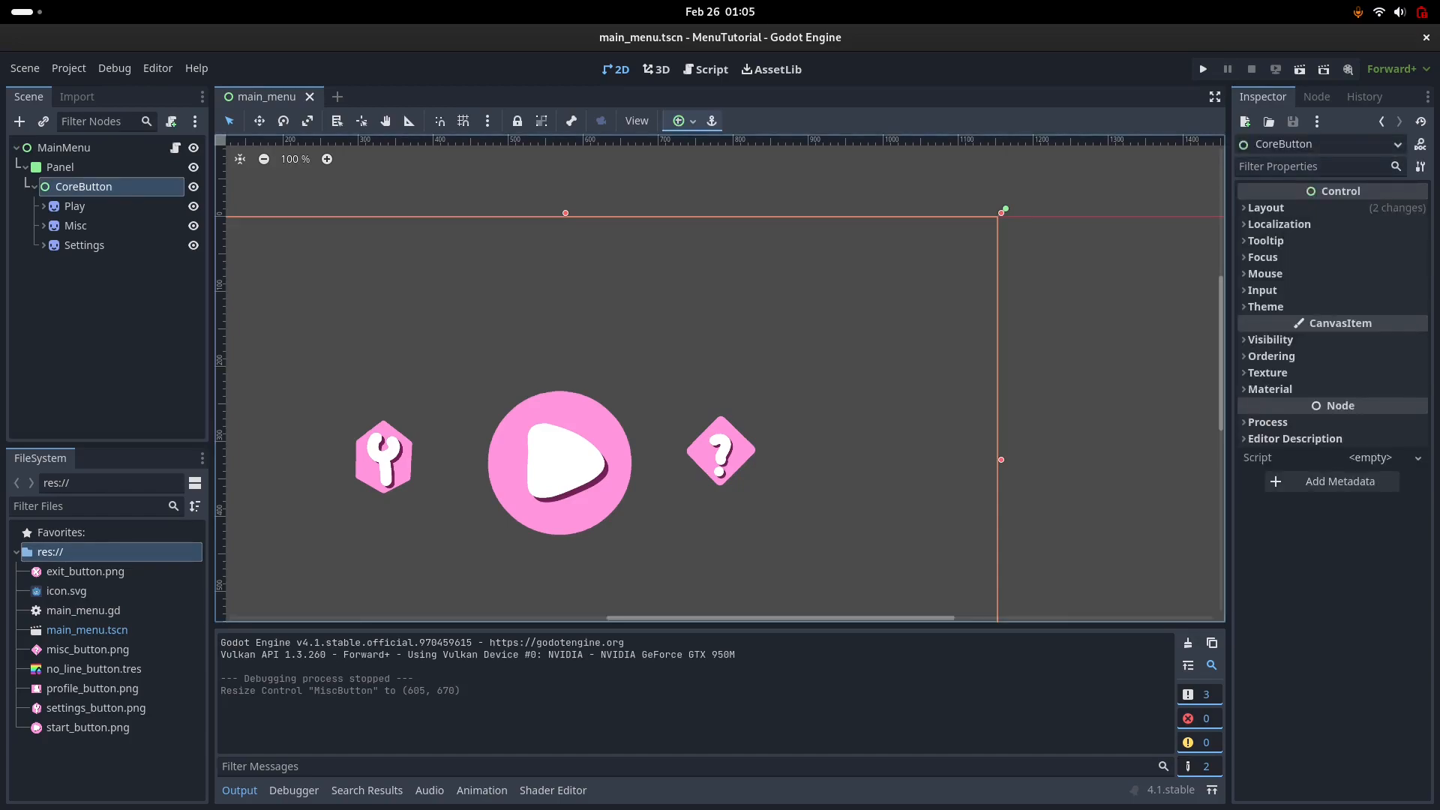
{"action": "scroll", "coordinate": [720, 375], "scroll_direction": "left", "scroll_amount": 5}
{"action": "scroll", "coordinate": [720, 375], "scroll_direction": "down", "scroll_amount": 5}
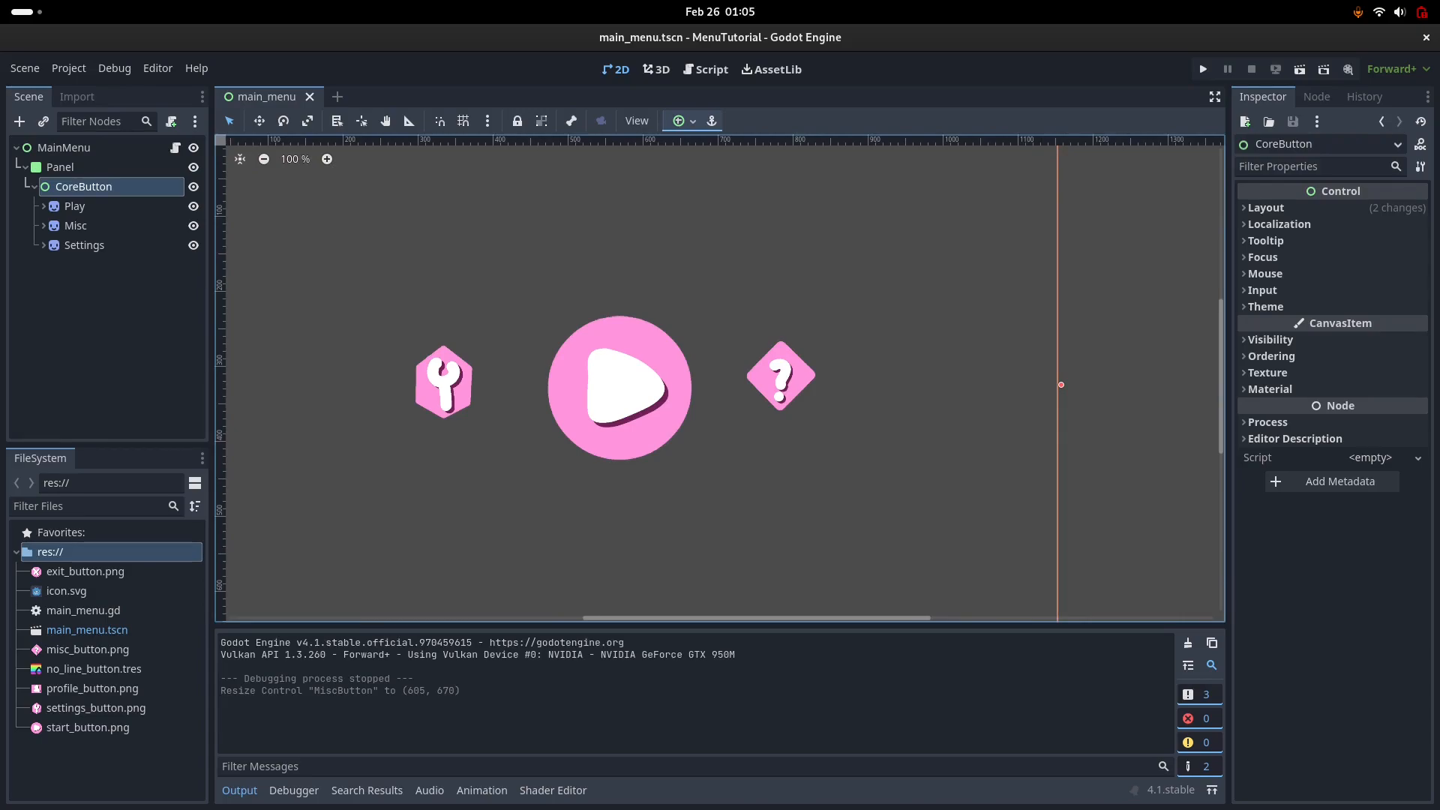
{"action": "left_click", "coordinate": [107, 341]}
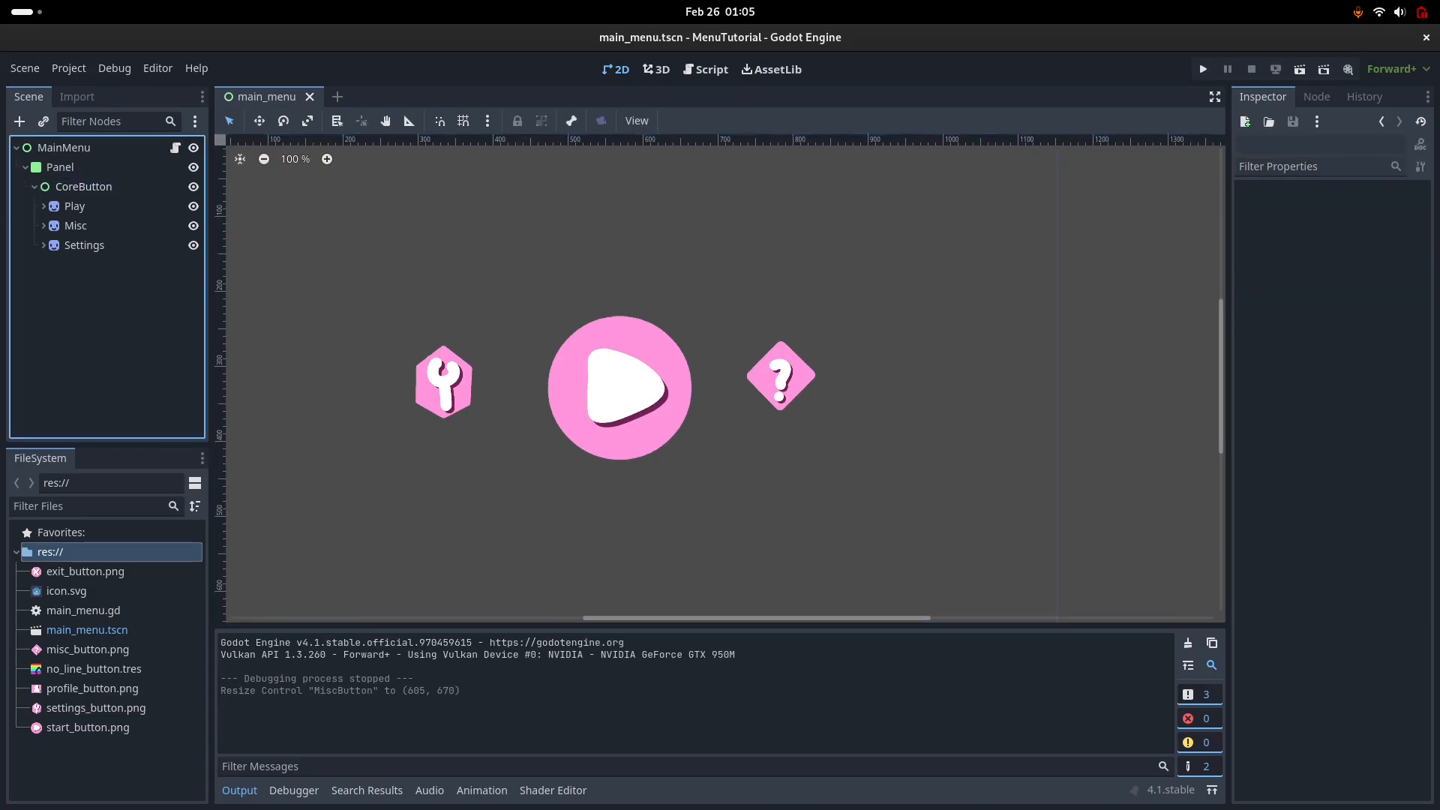
{"action": "left_click", "coordinate": [111, 187]}
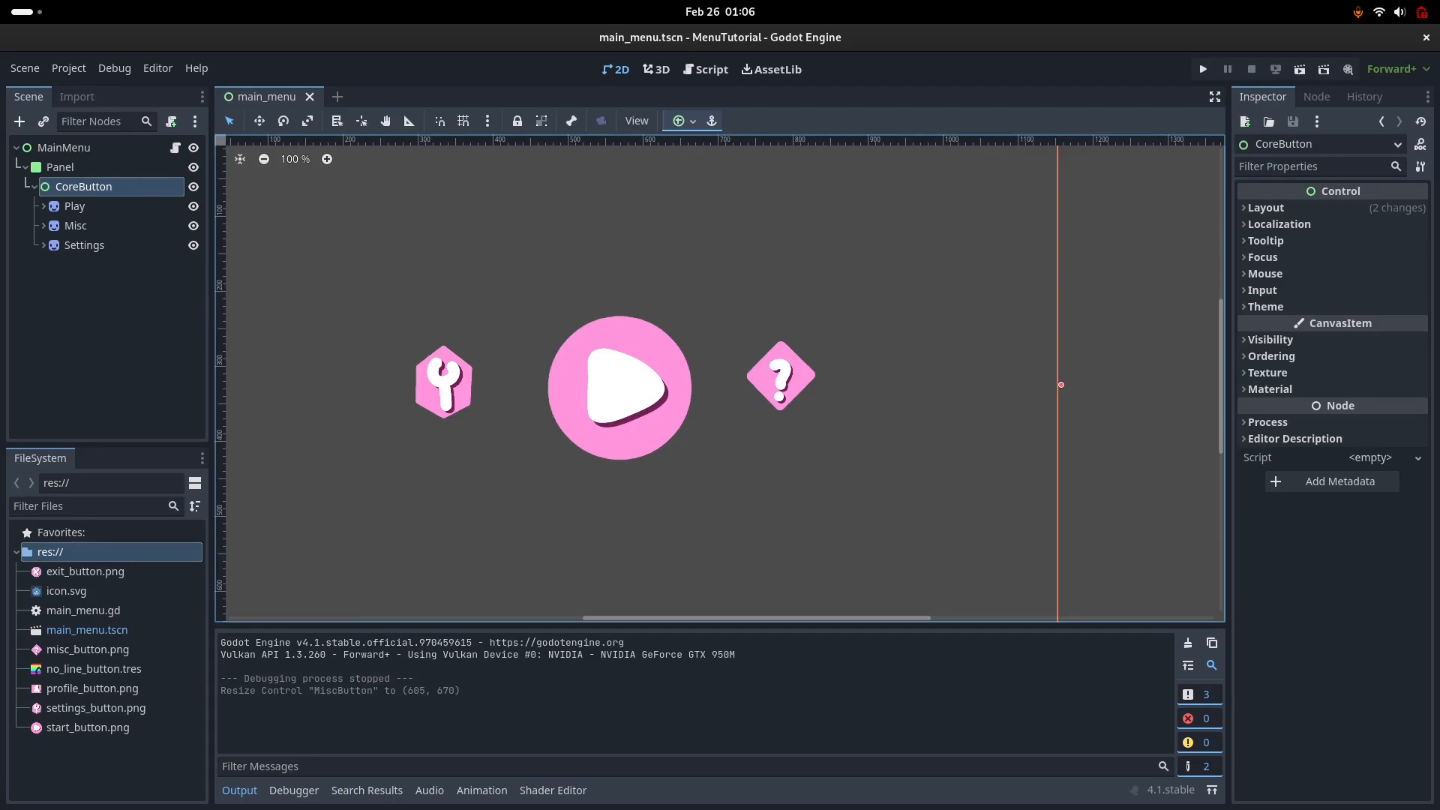
{"action": "key", "text": "ctrl+a"}
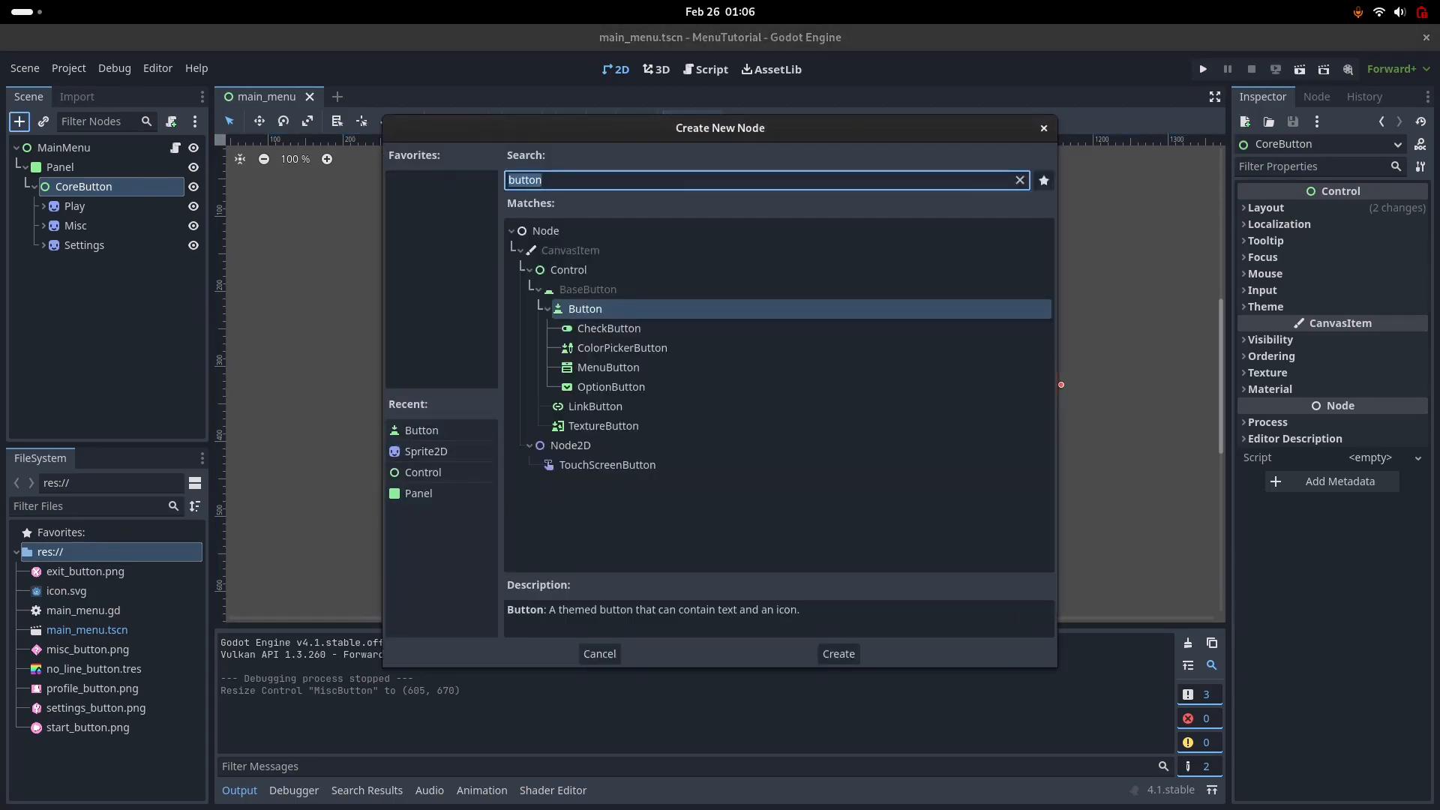
{"action": "type", "text": "envi"}
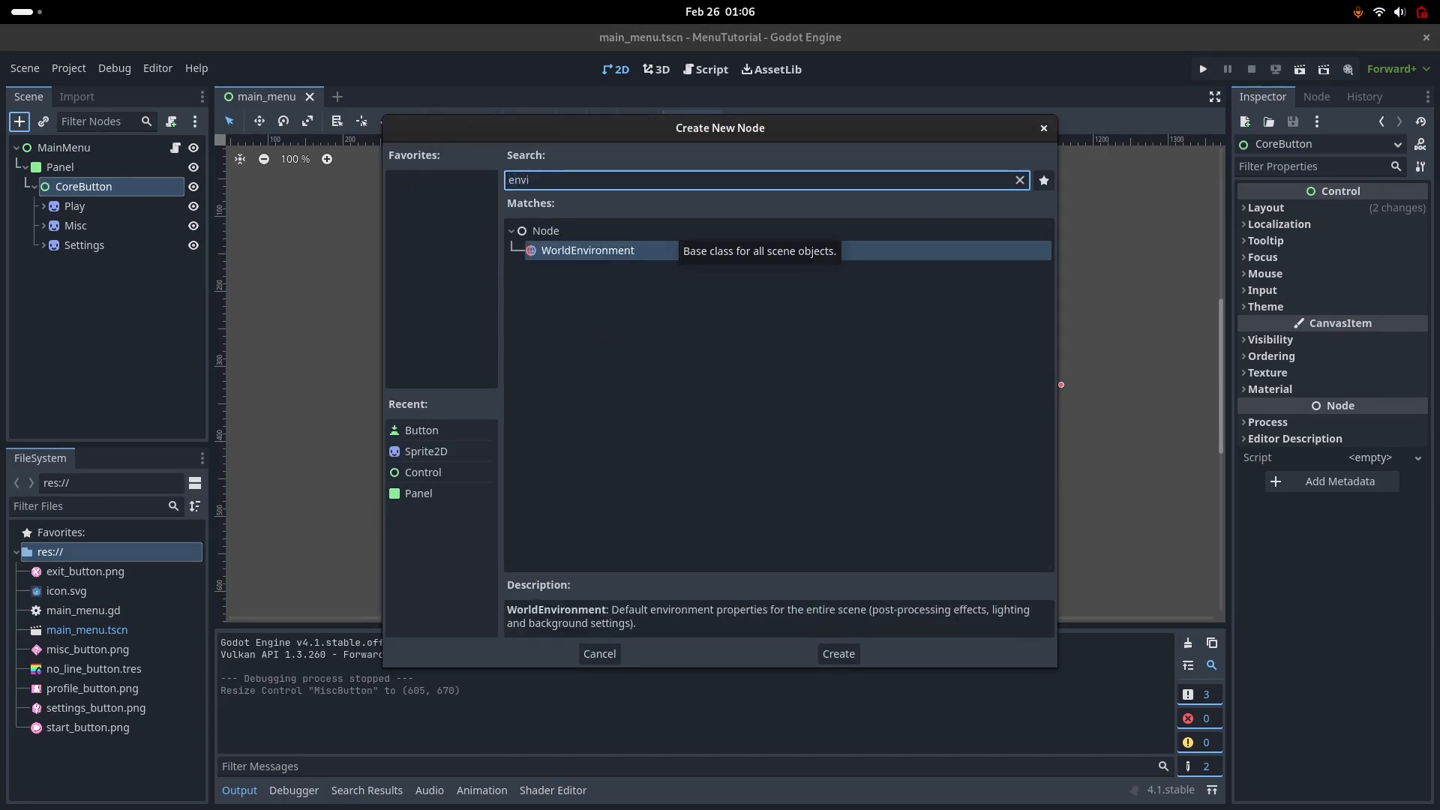
{"action": "double_click", "coordinate": [588, 251]}
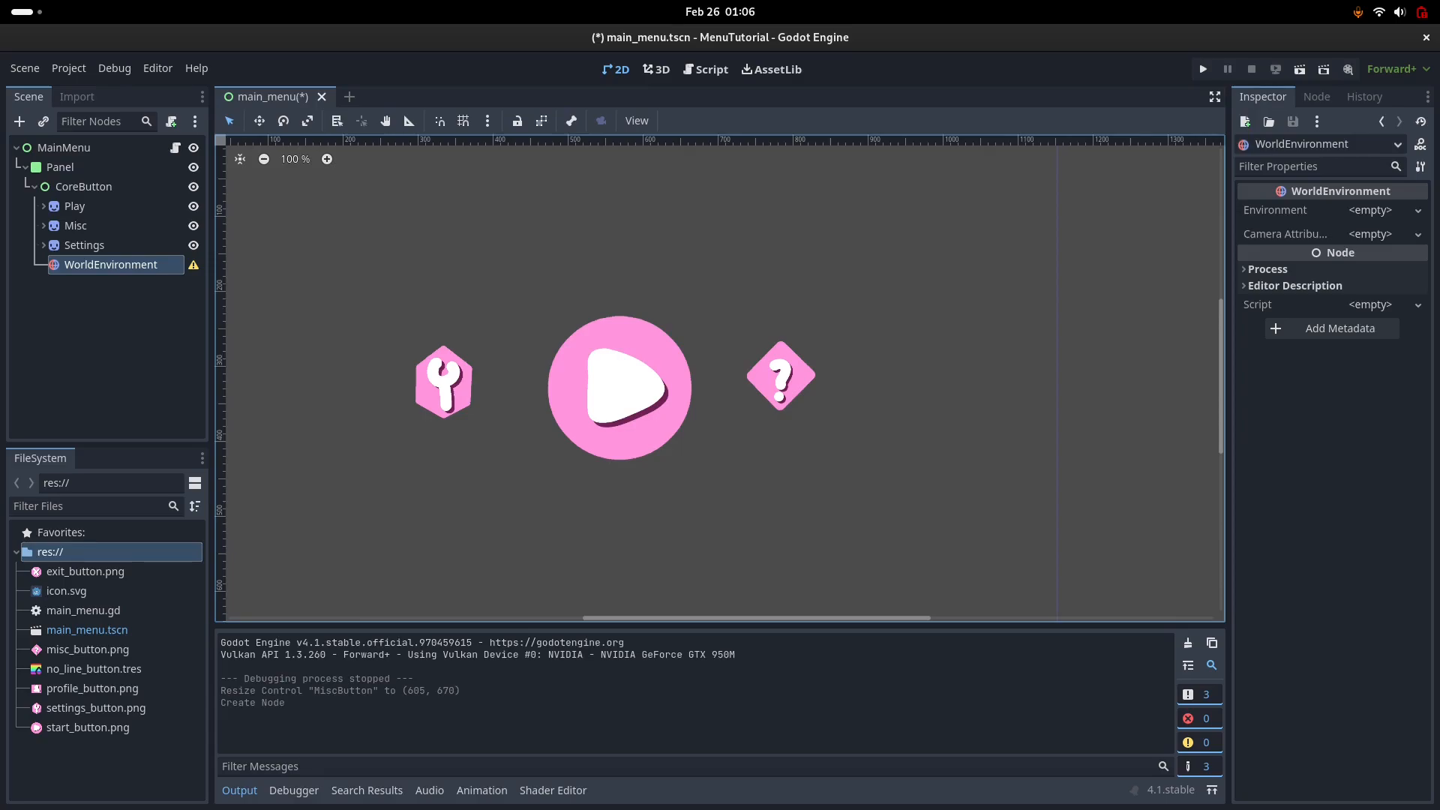
Step: Go through CoreButton's child nodes from Play down to WorldEnvironment
{"action": "left_click", "coordinate": [84, 186]}
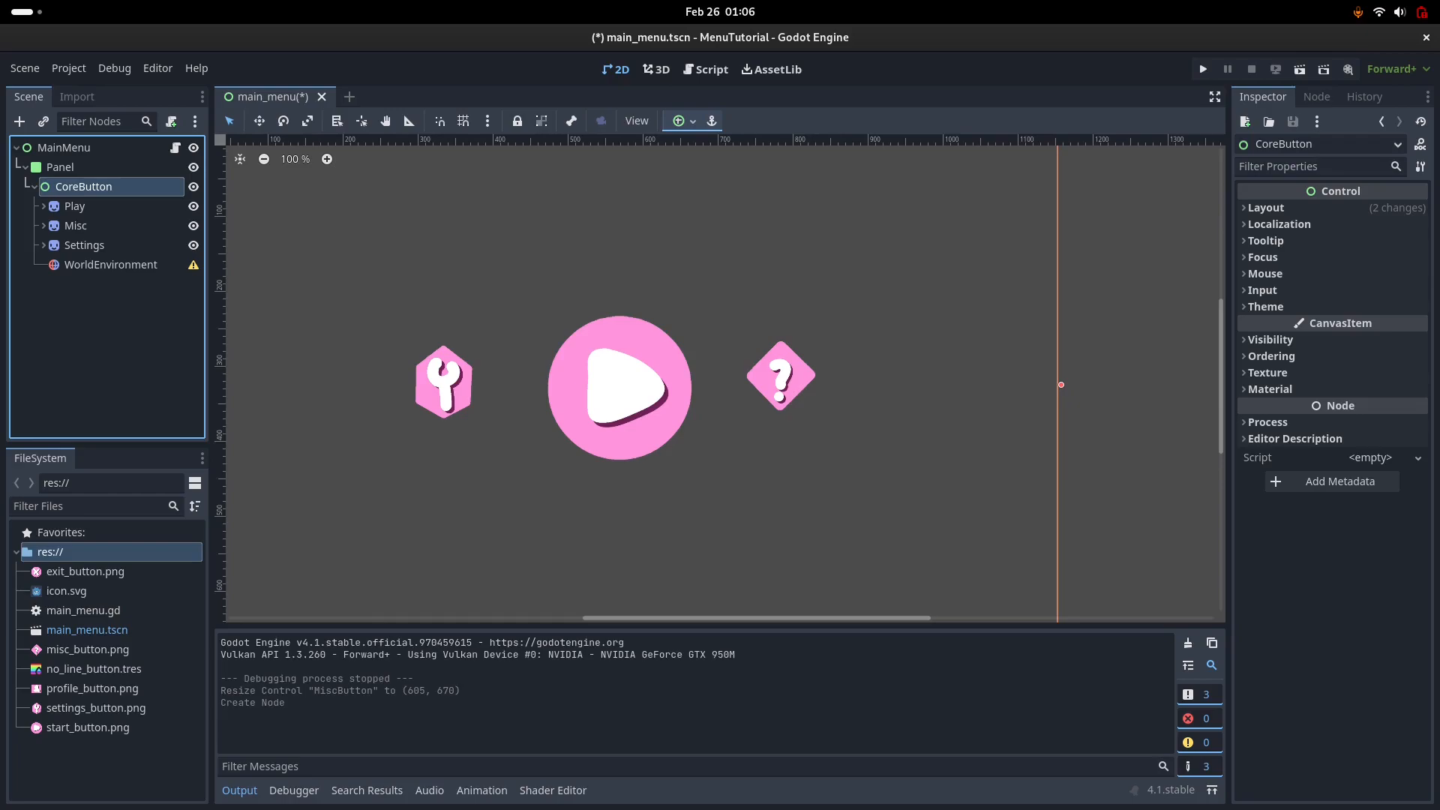
{"action": "key", "text": "Down"}
{"action": "key", "text": "Down"}
{"action": "key", "text": "Down"}
{"action": "key", "text": "Down"}
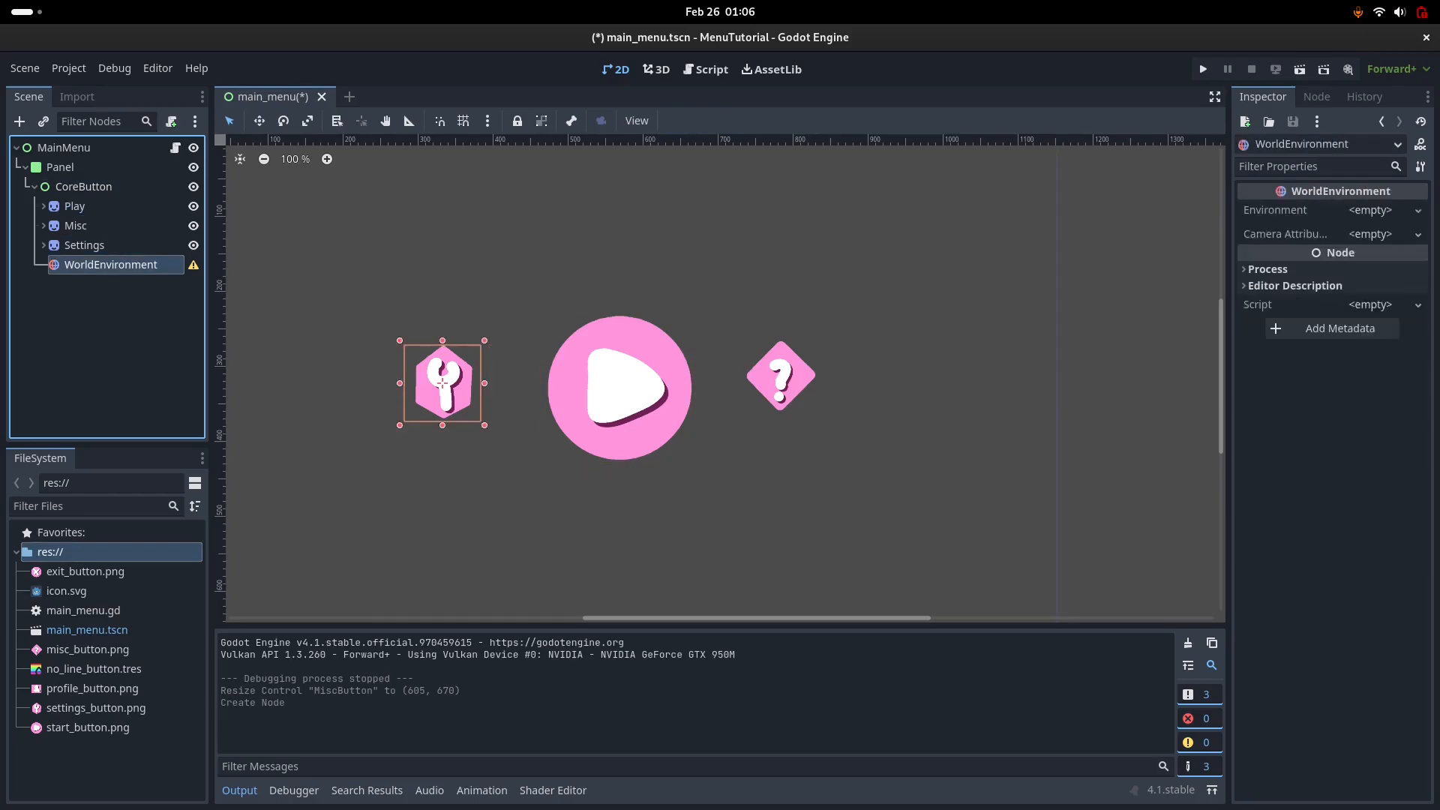
Step: Check CoreButton's full bounds in the 2D view, and run the project briefly to view the menu
{"action": "left_click", "coordinate": [83, 186]}
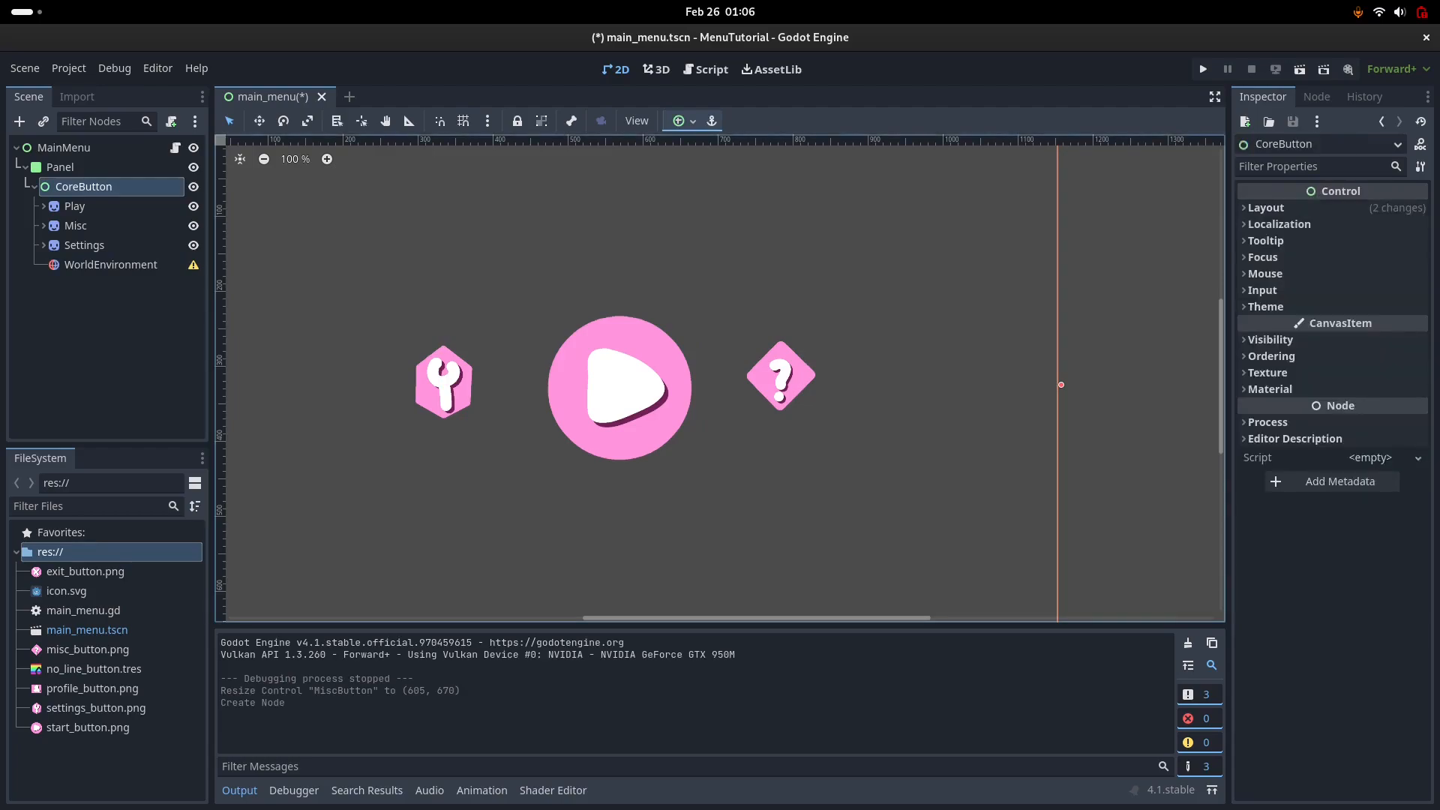
{"action": "scroll", "coordinate": [447, 451], "scroll_direction": "down", "scroll_amount": 4}
{"action": "middle_click_drag", "start_coordinate": [447, 451], "coordinate": [491, 452]}
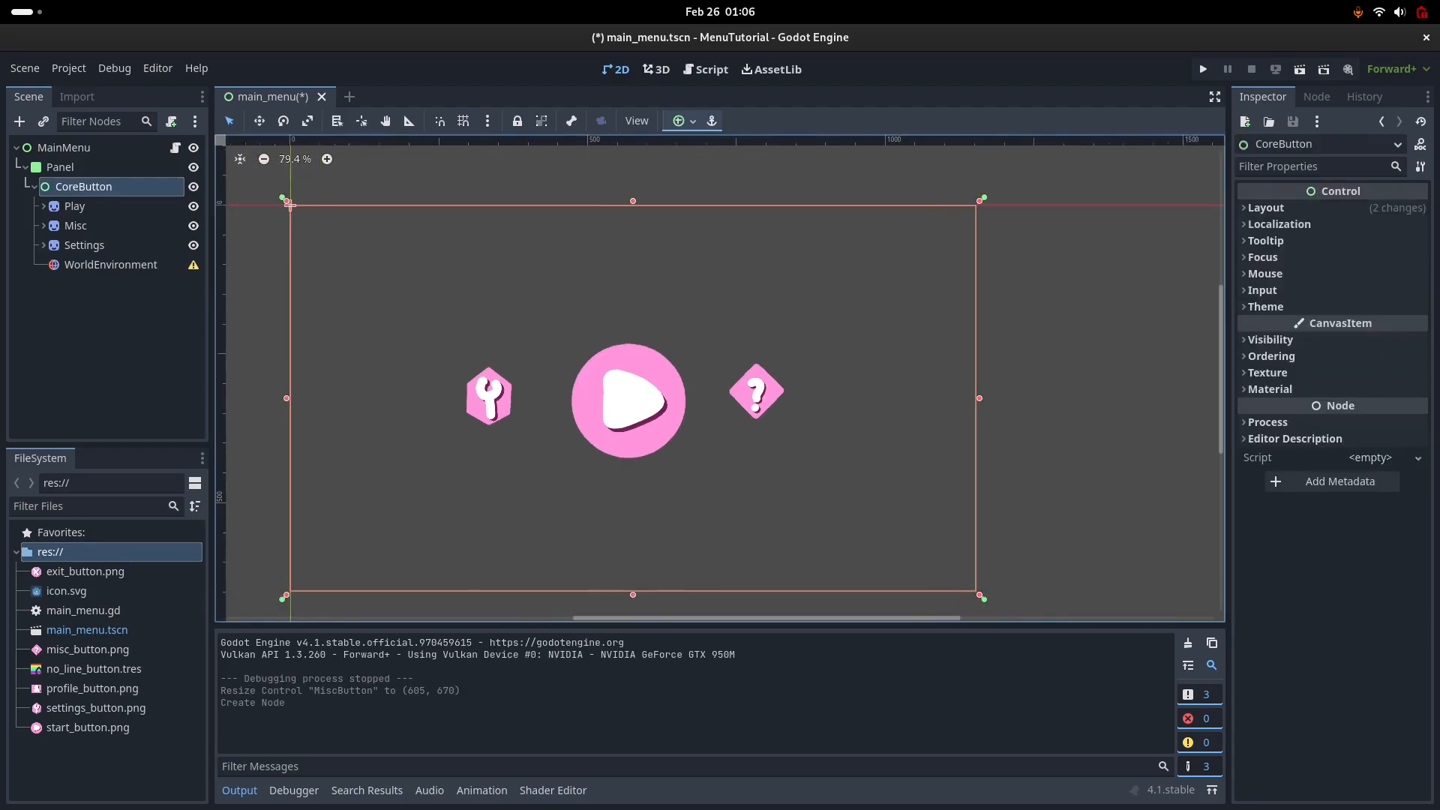
{"action": "left_click", "coordinate": [289, 204]}
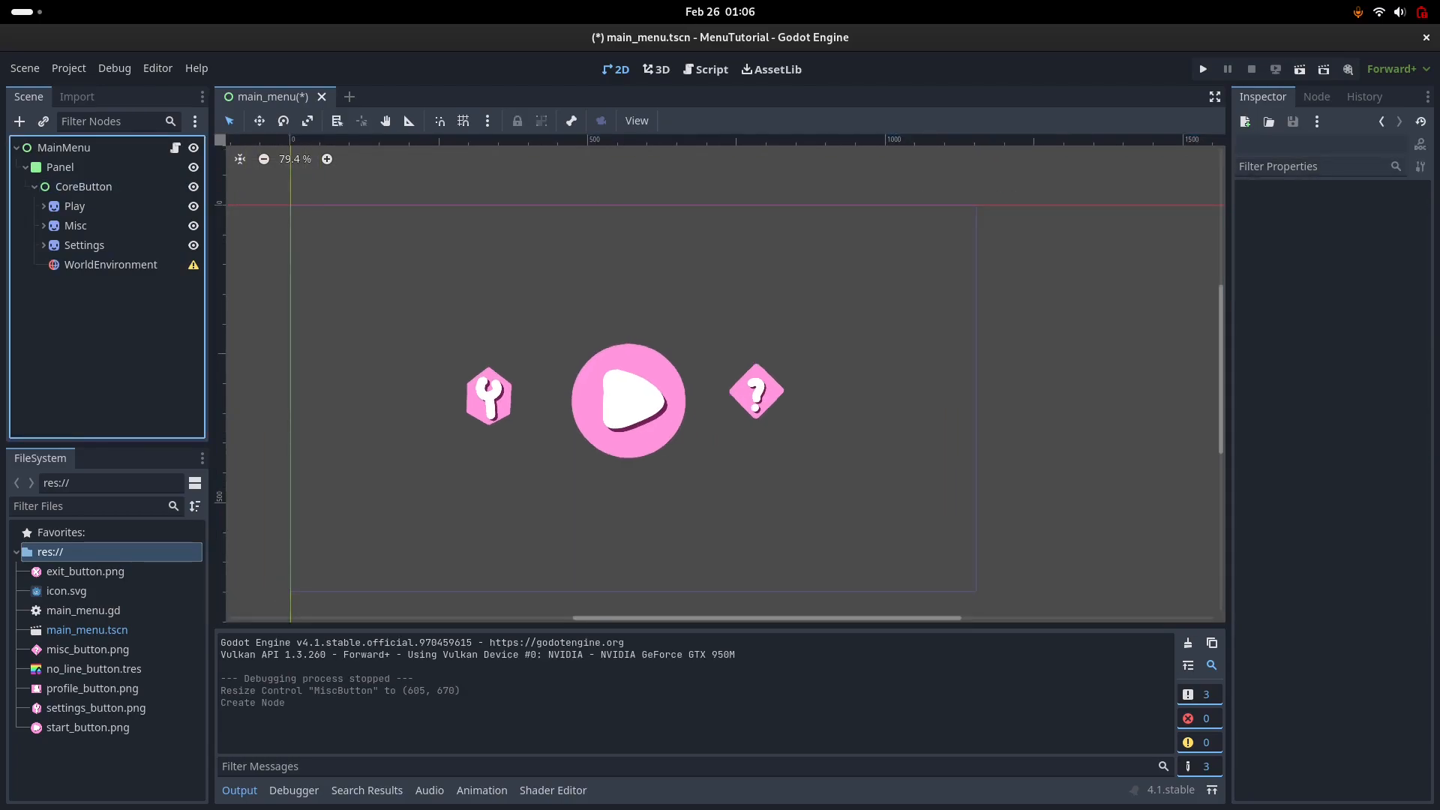
{"action": "left_click", "coordinate": [289, 203]}
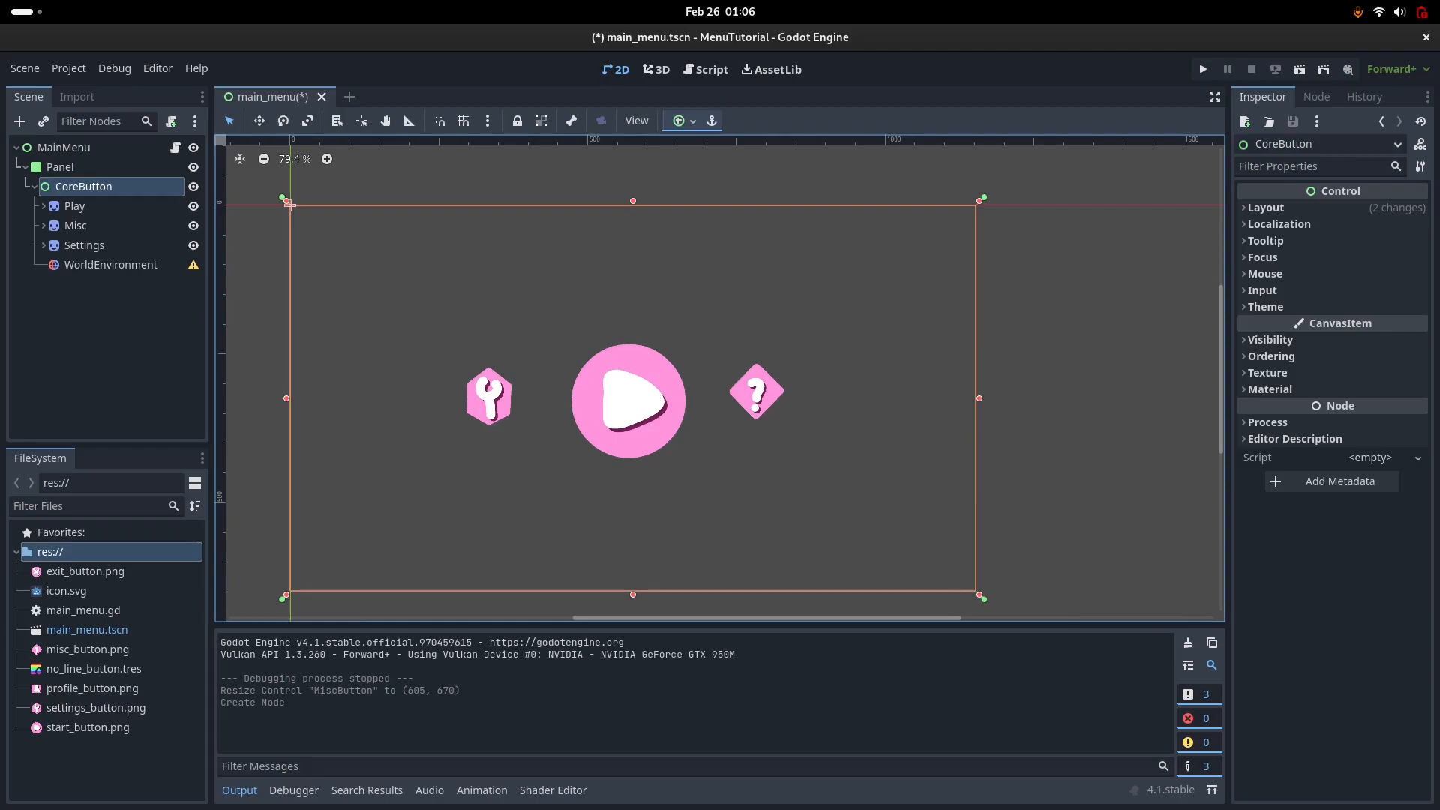
{"action": "key", "text": "F5"}
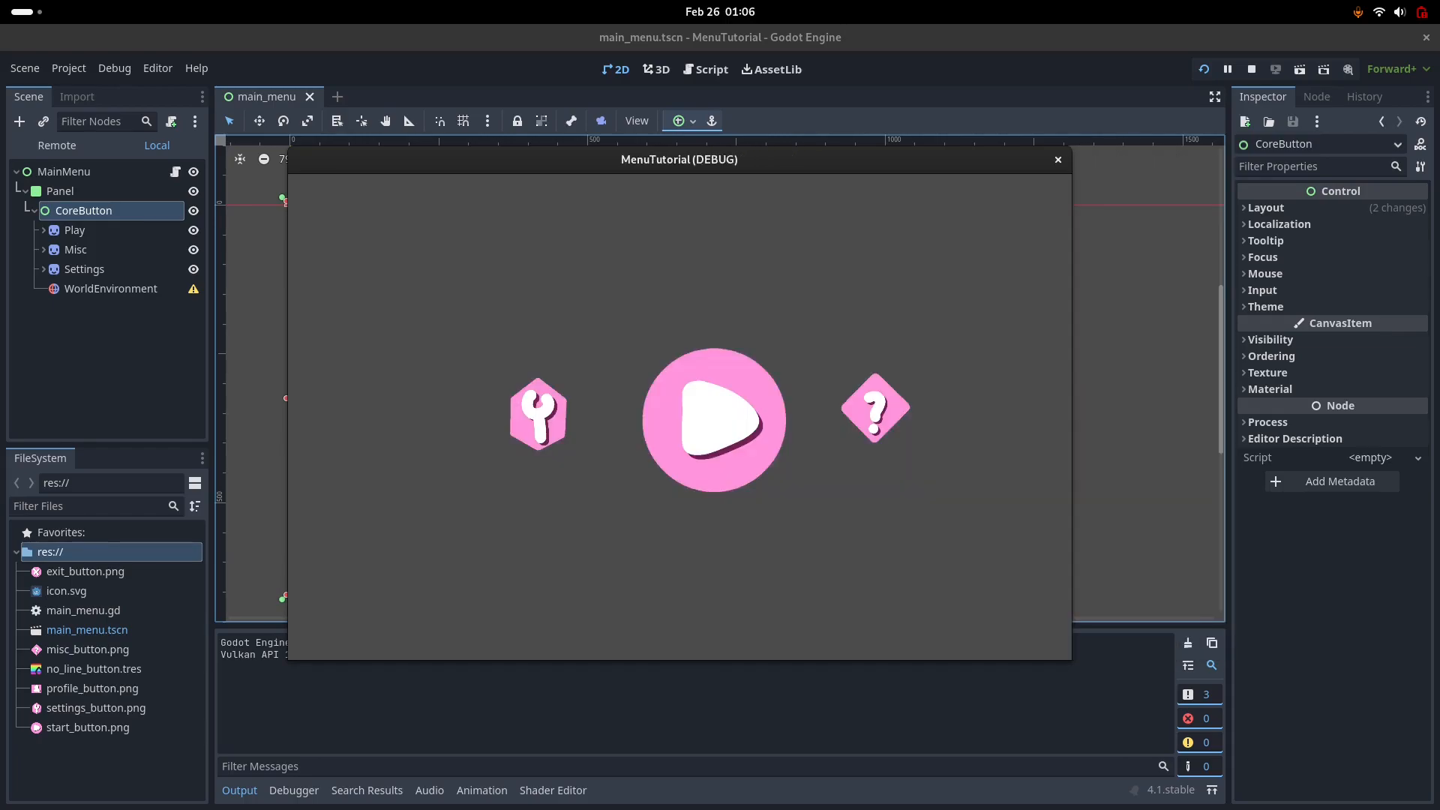
{"action": "key", "text": "F8"}
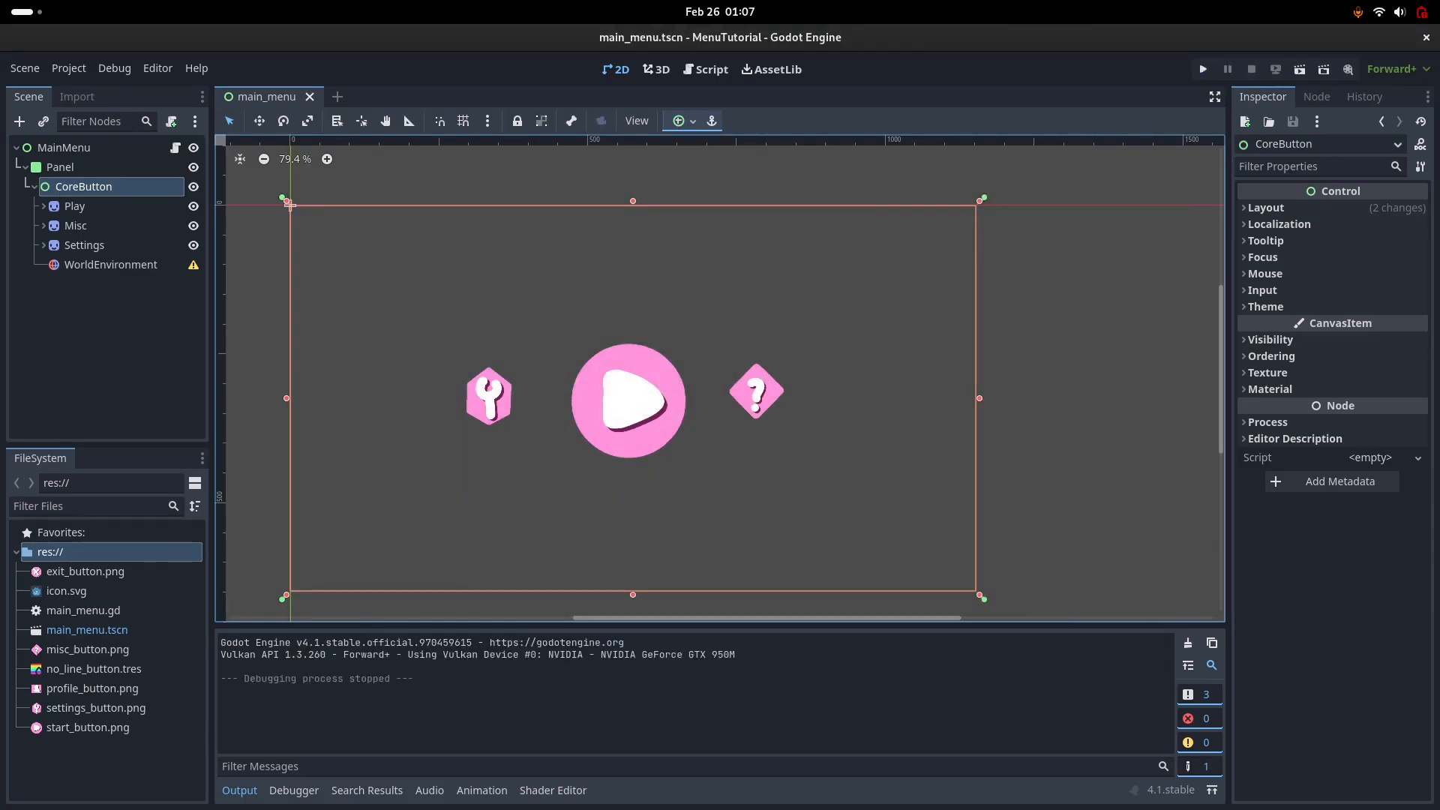
Step: Assign a new Environment resource to the WorldEnvironment node
{"action": "left_click", "coordinate": [111, 265]}
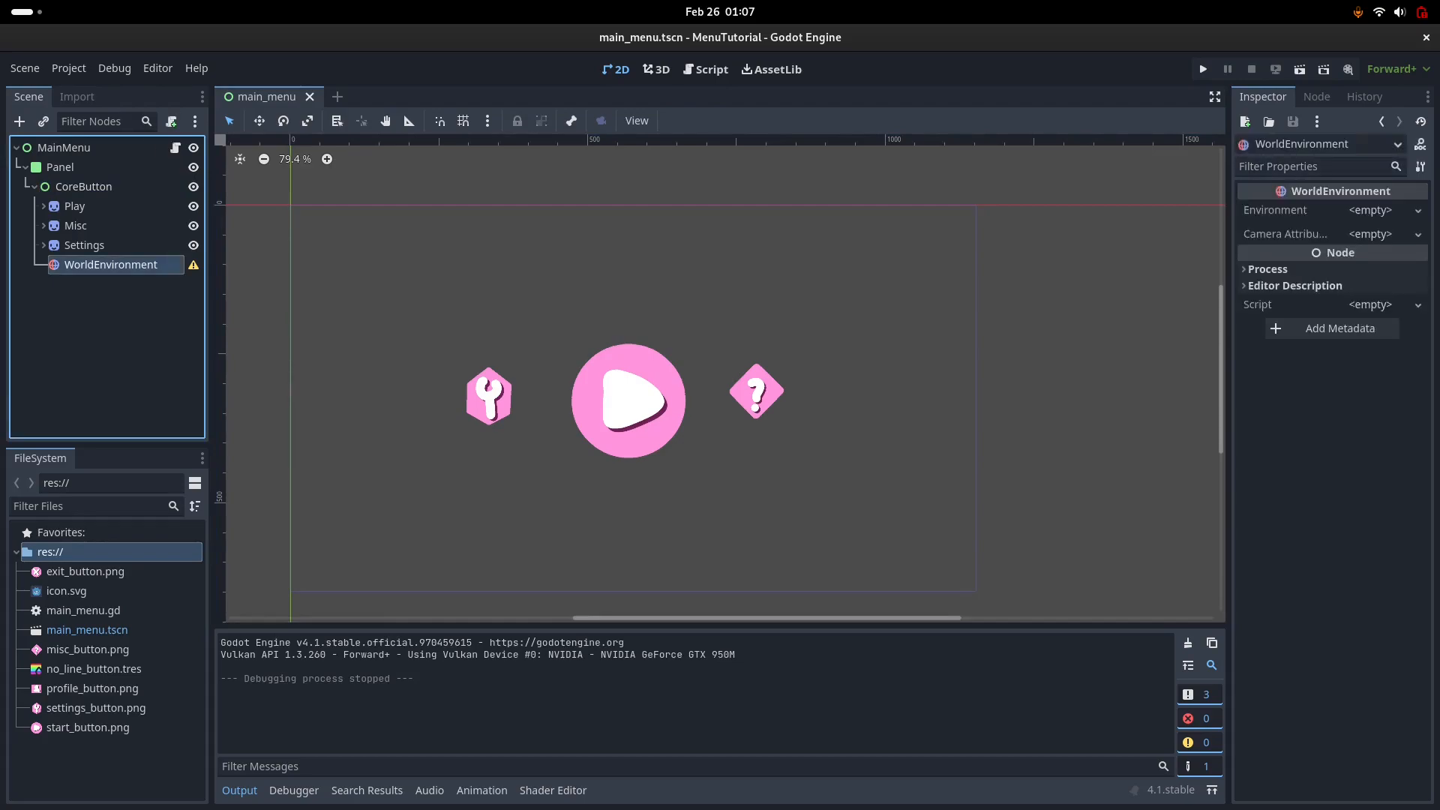
{"action": "left_click", "coordinate": [290, 204]}
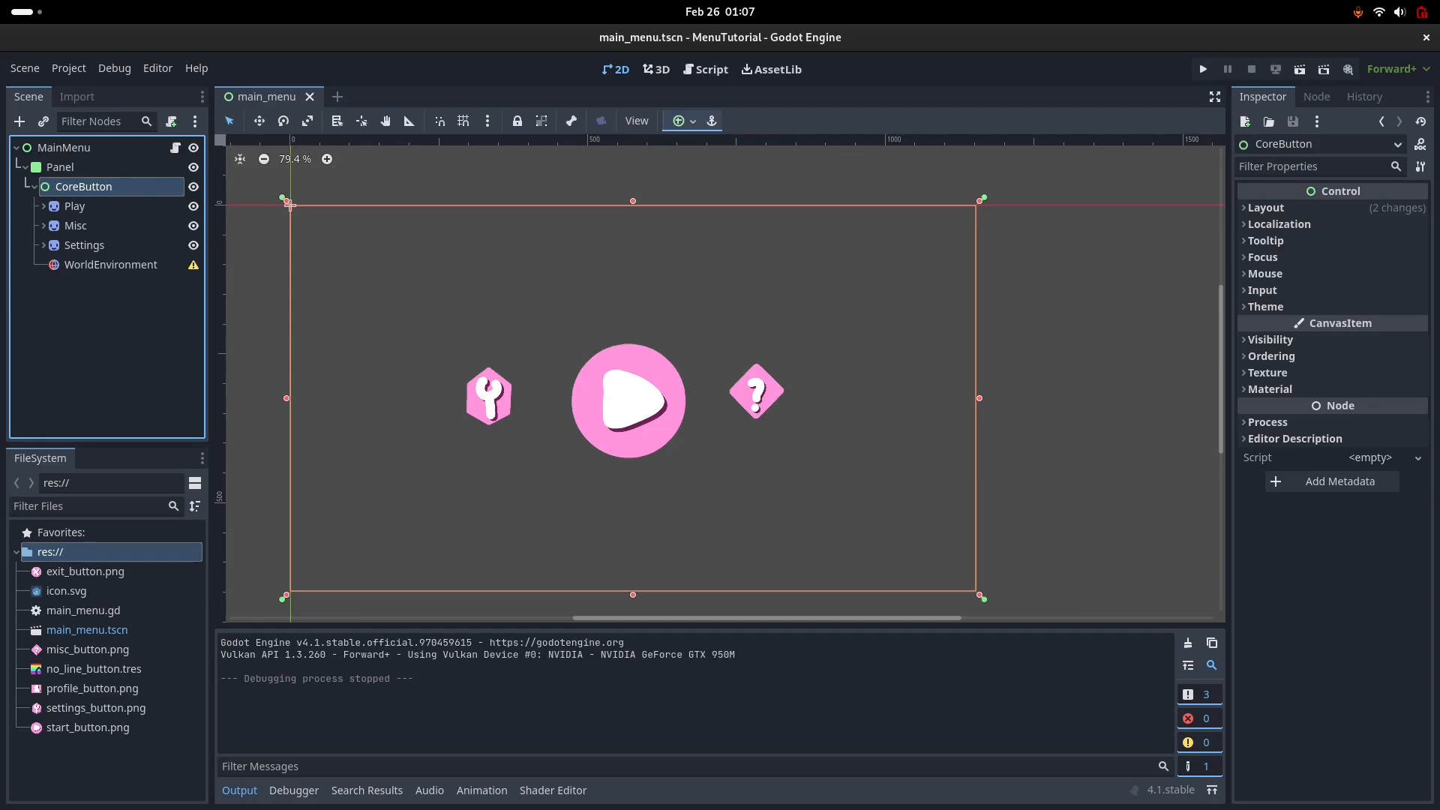
{"action": "left_click", "coordinate": [111, 264]}
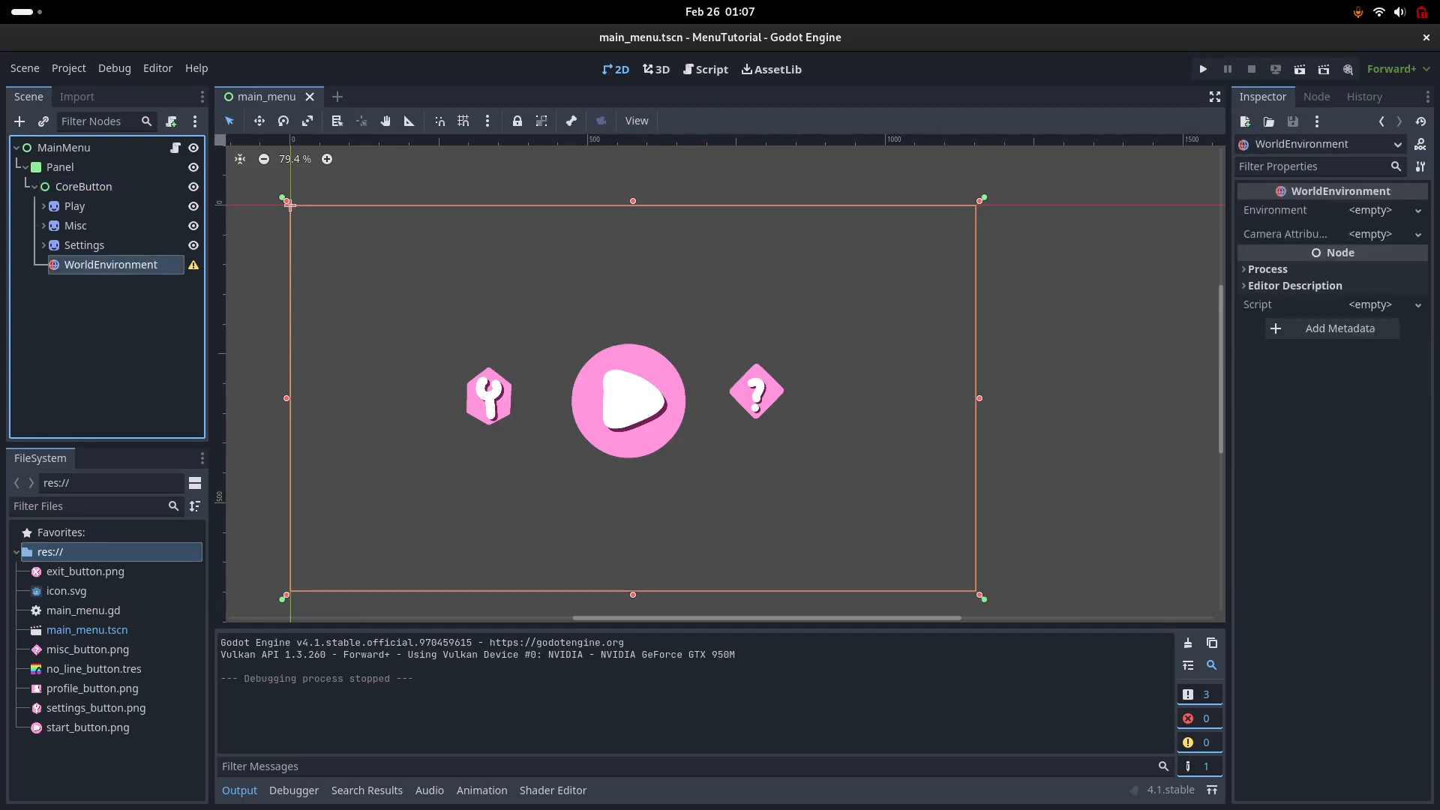
{"action": "left_click", "coordinate": [84, 186]}
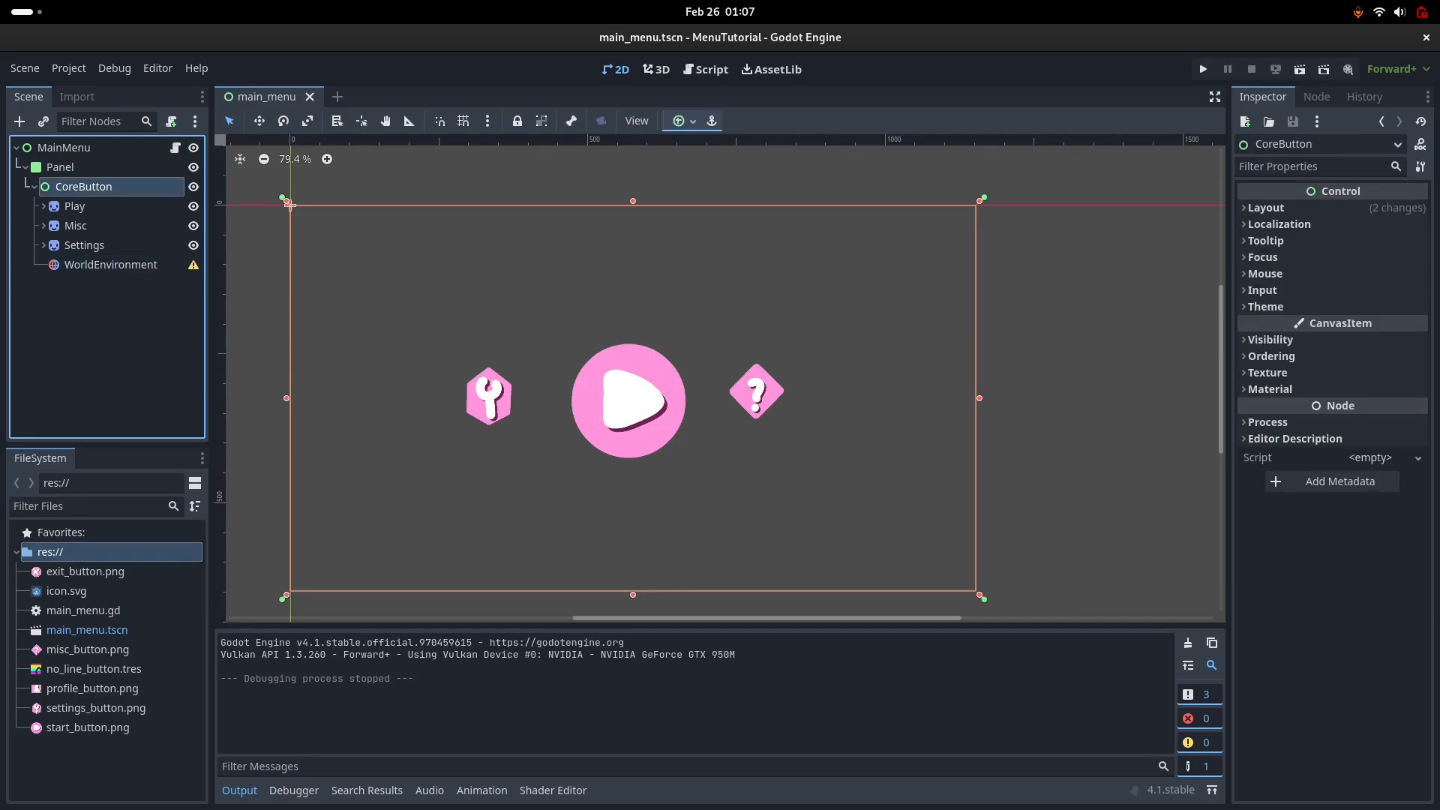
{"action": "left_click", "coordinate": [111, 265]}
{"action": "left_click", "coordinate": [288, 204]}
{"action": "left_click", "coordinate": [1417, 210]}
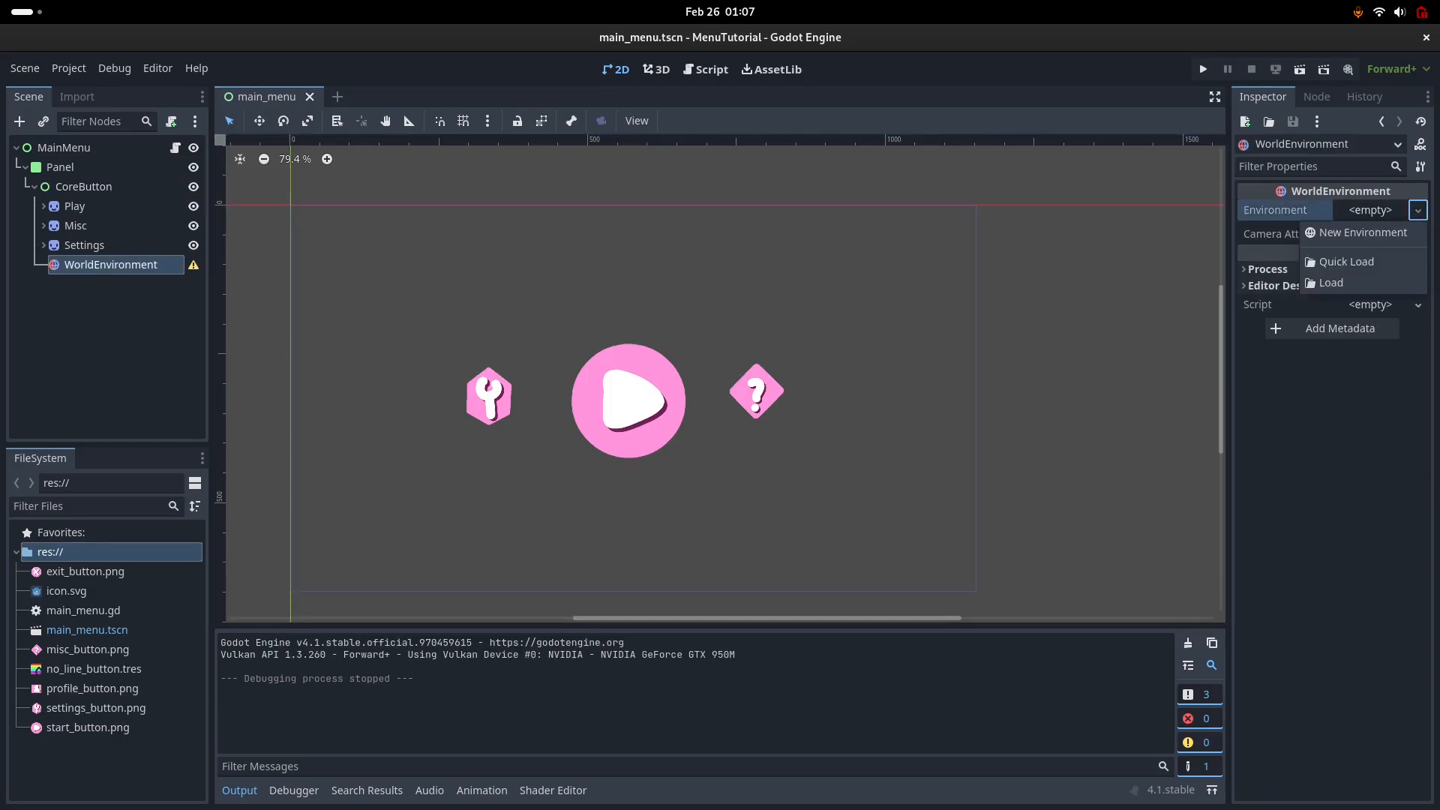
{"action": "left_click", "coordinate": [1362, 233]}
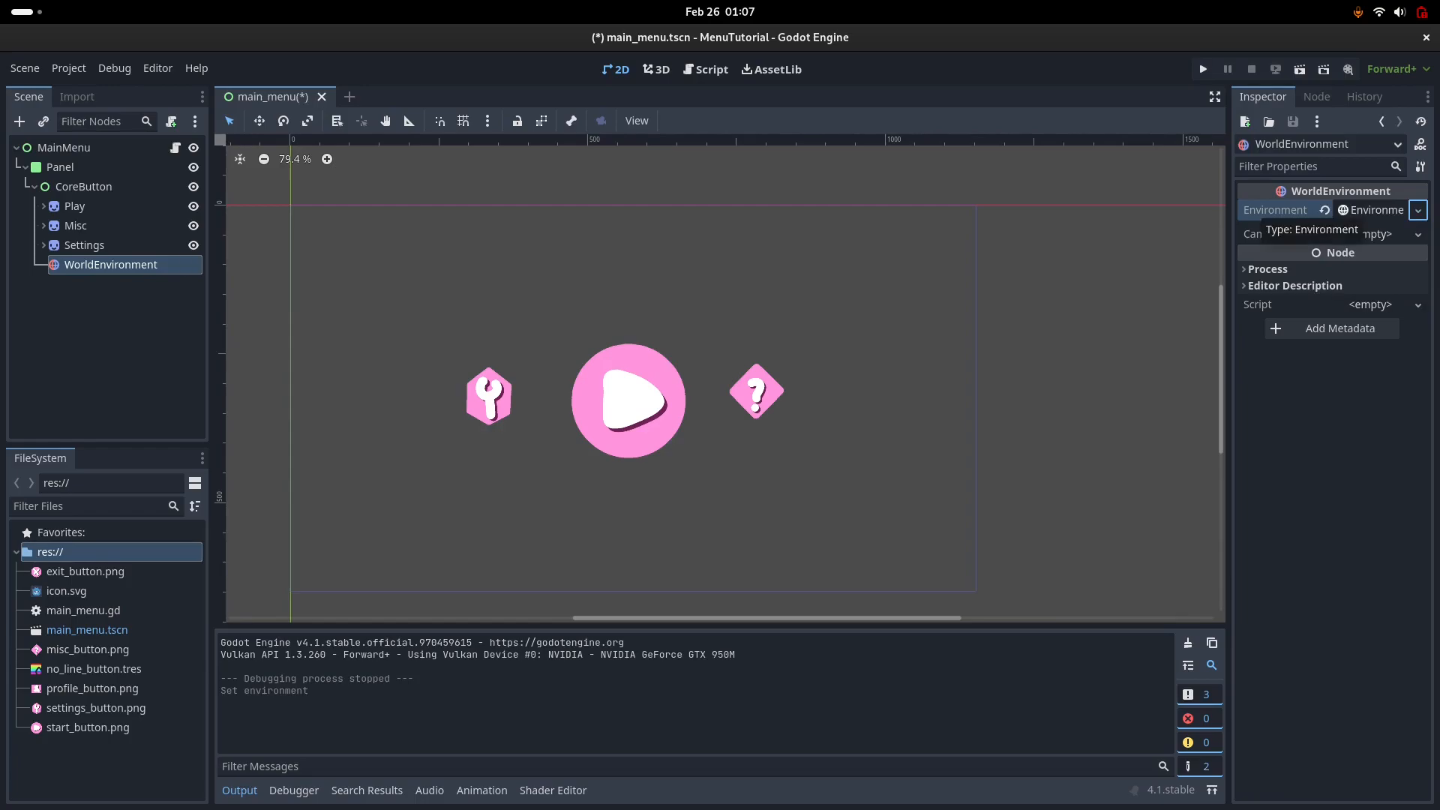
Step: Set the environment's background mode to Canvas and expand its Glow settings
{"action": "left_click", "coordinate": [1371, 210]}
{"action": "left_click", "coordinate": [1418, 210]}
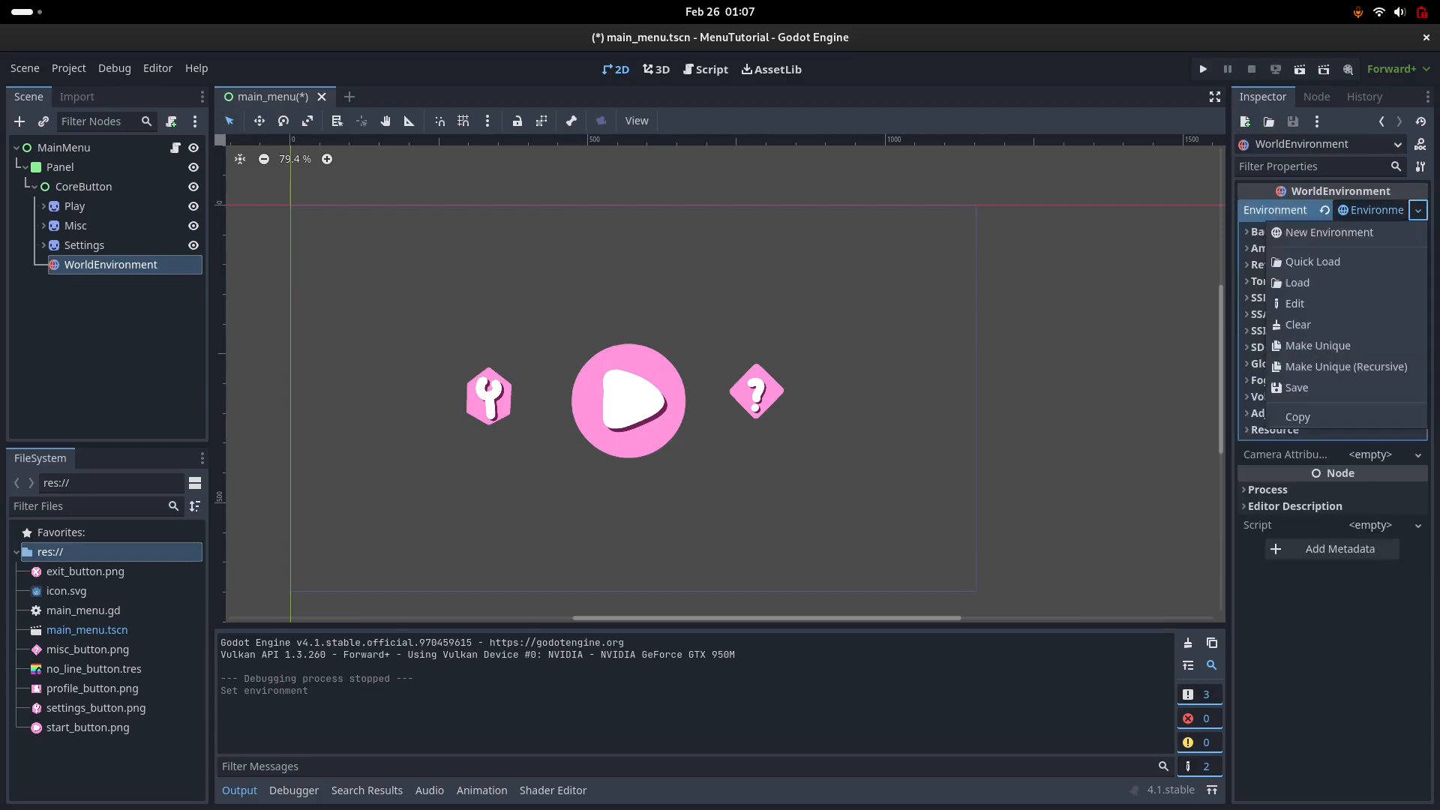
{"action": "key", "text": "Escape"}
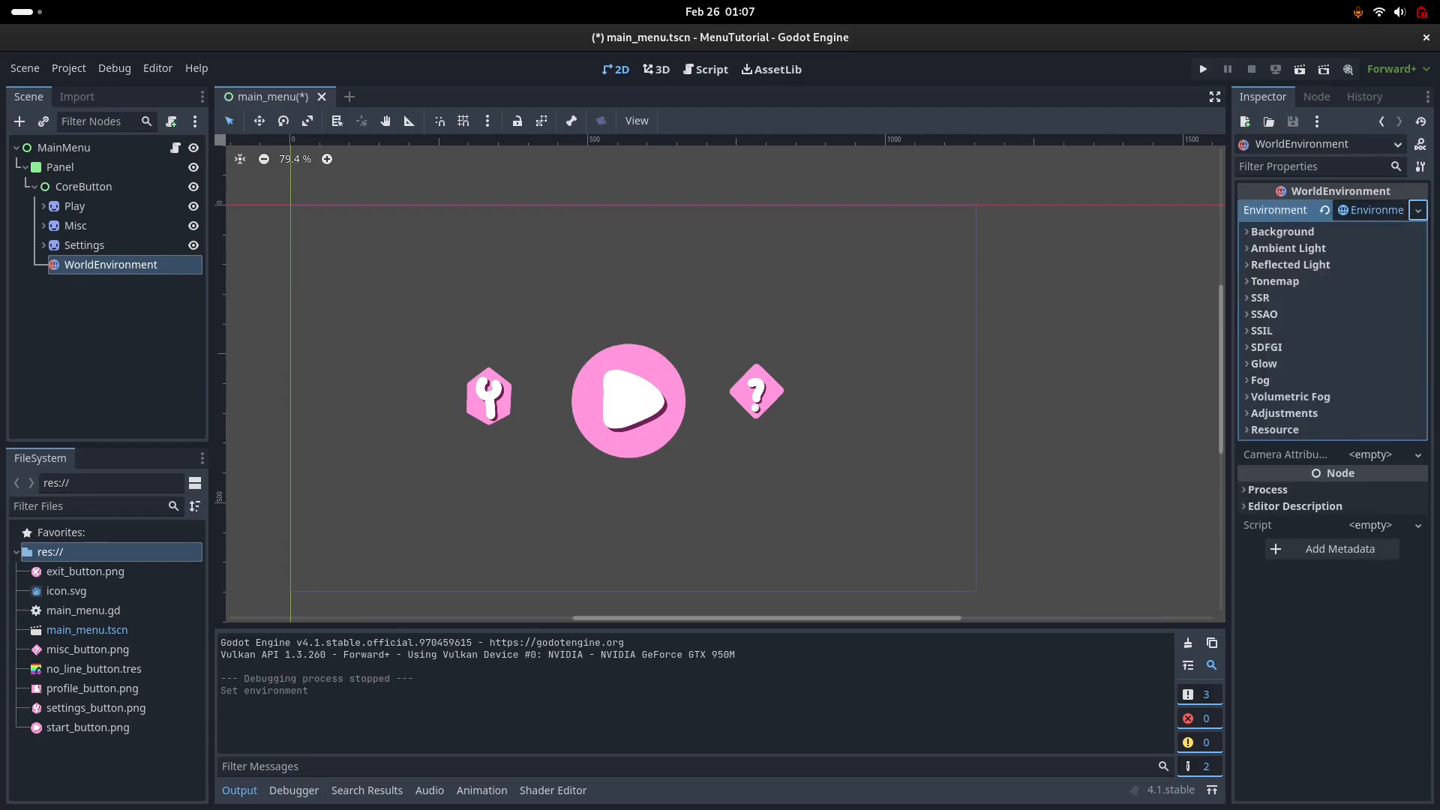
{"action": "left_click", "coordinate": [1283, 232]}
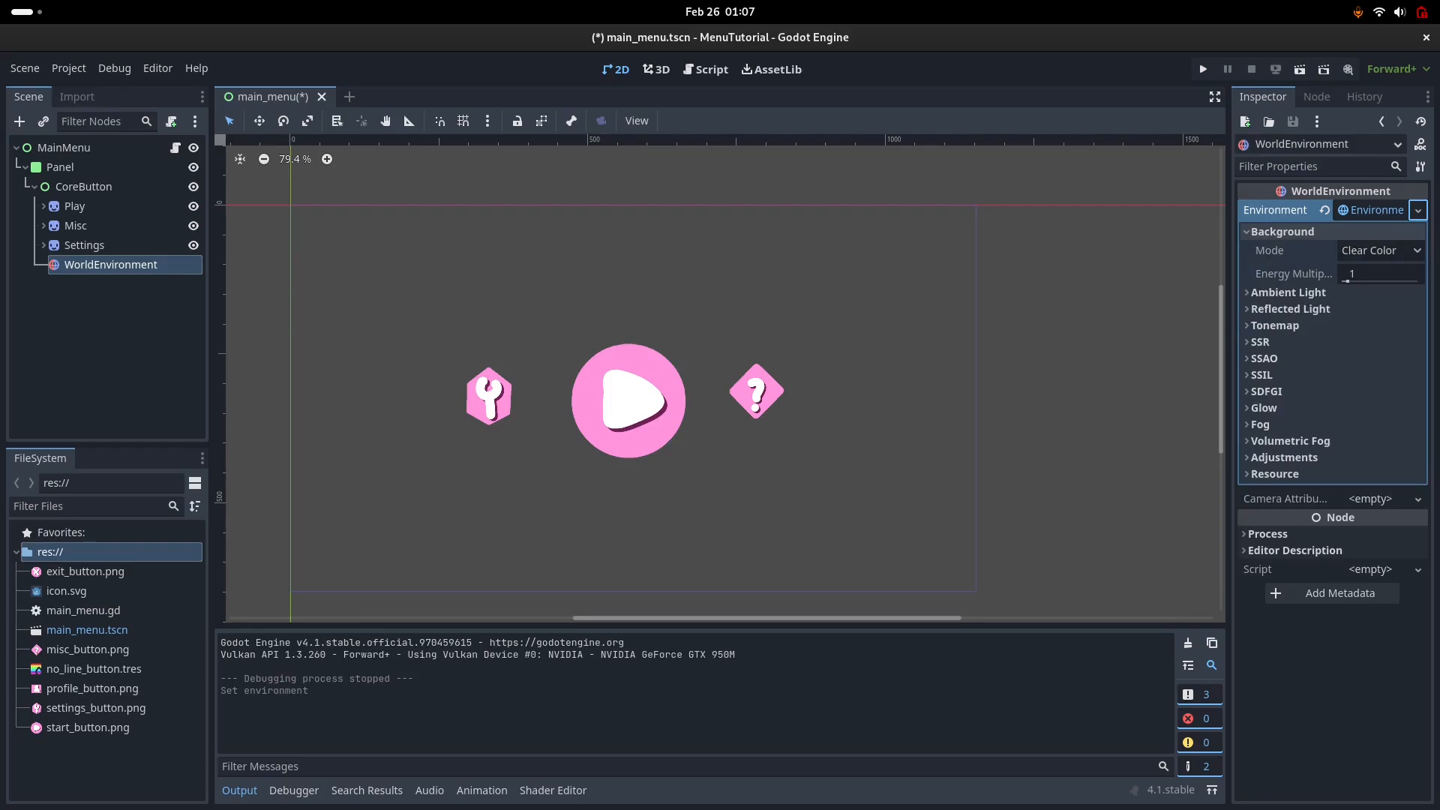
{"action": "left_click", "coordinate": [1379, 250]}
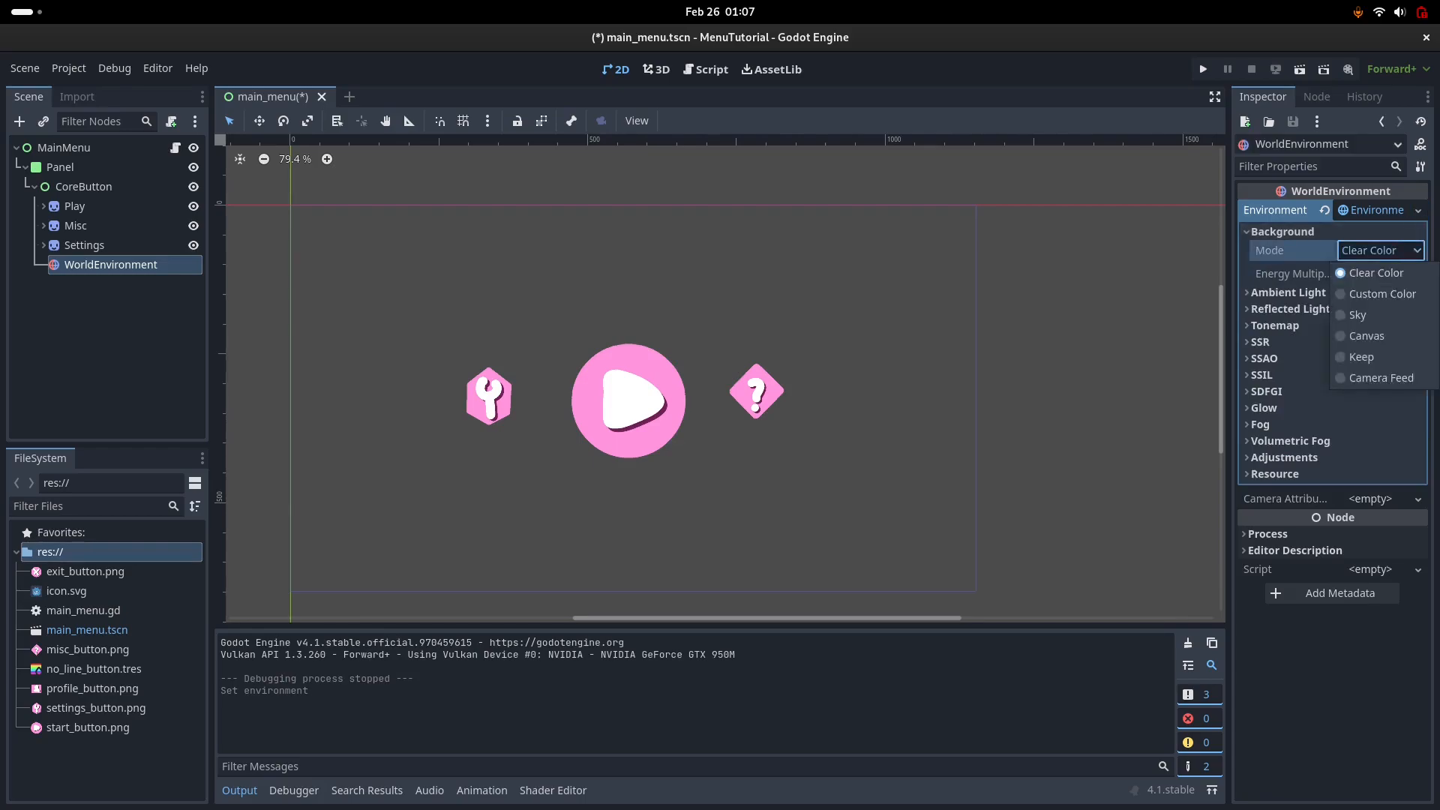
{"action": "left_click", "coordinate": [1366, 335]}
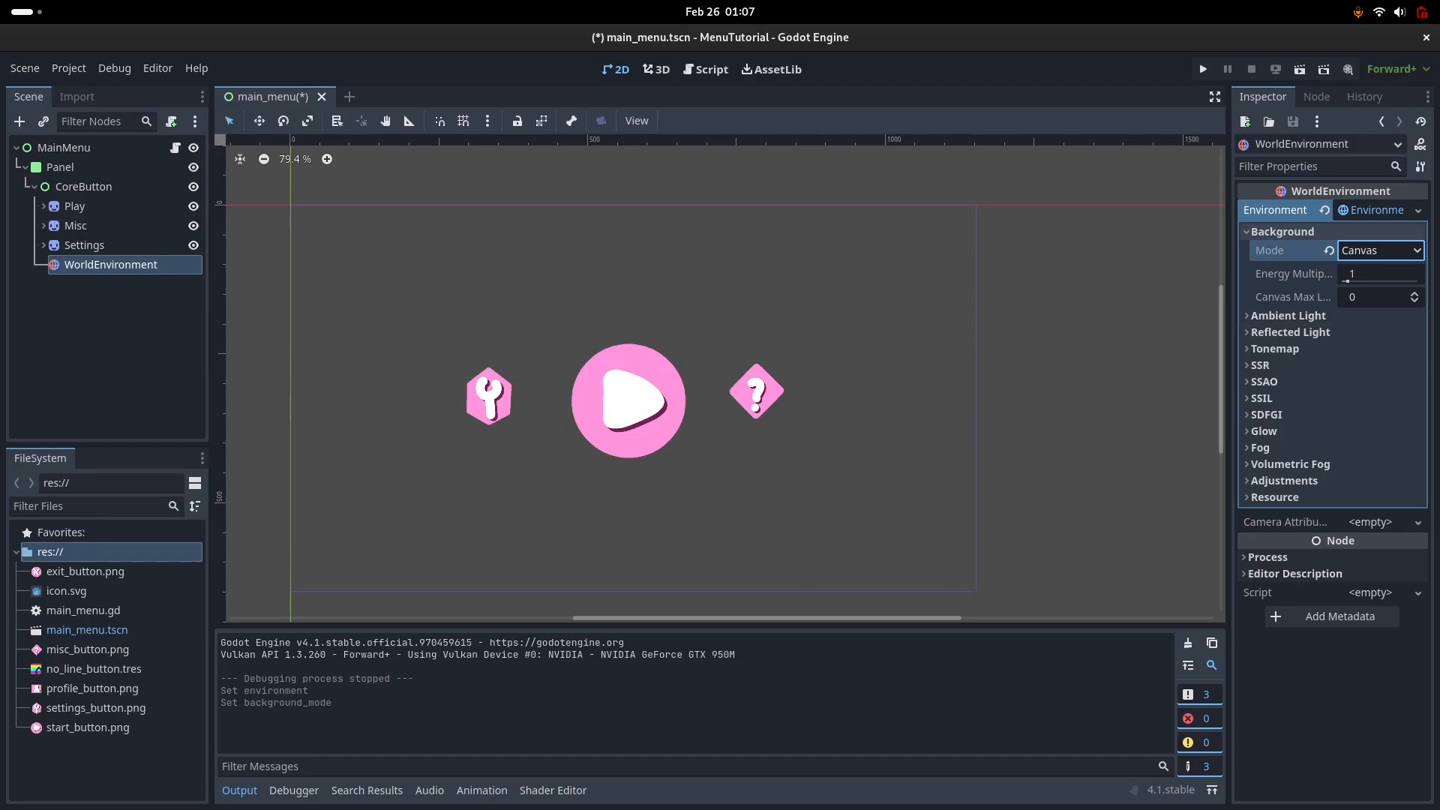
{"action": "left_click", "coordinate": [1282, 231]}
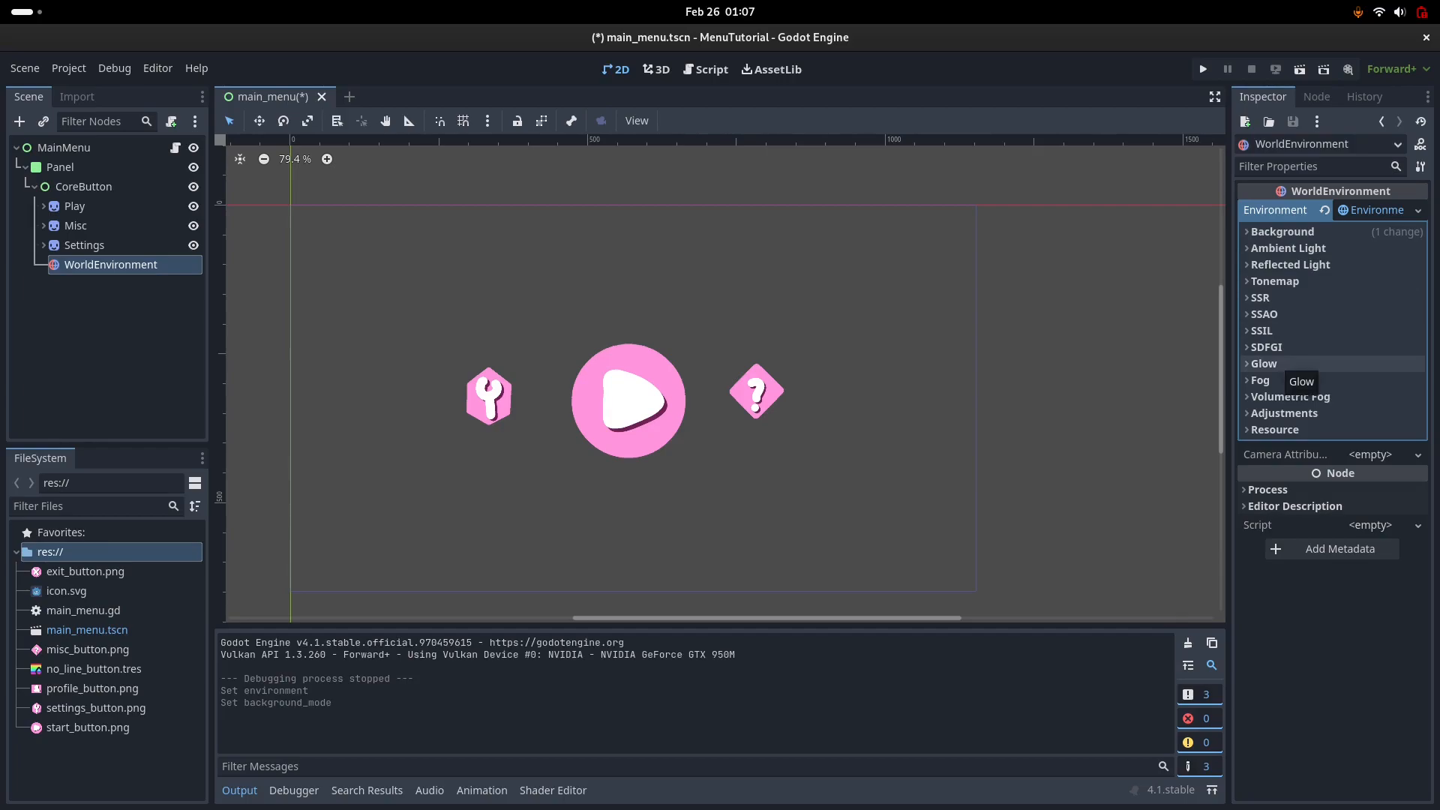
{"action": "left_click", "coordinate": [1268, 364]}
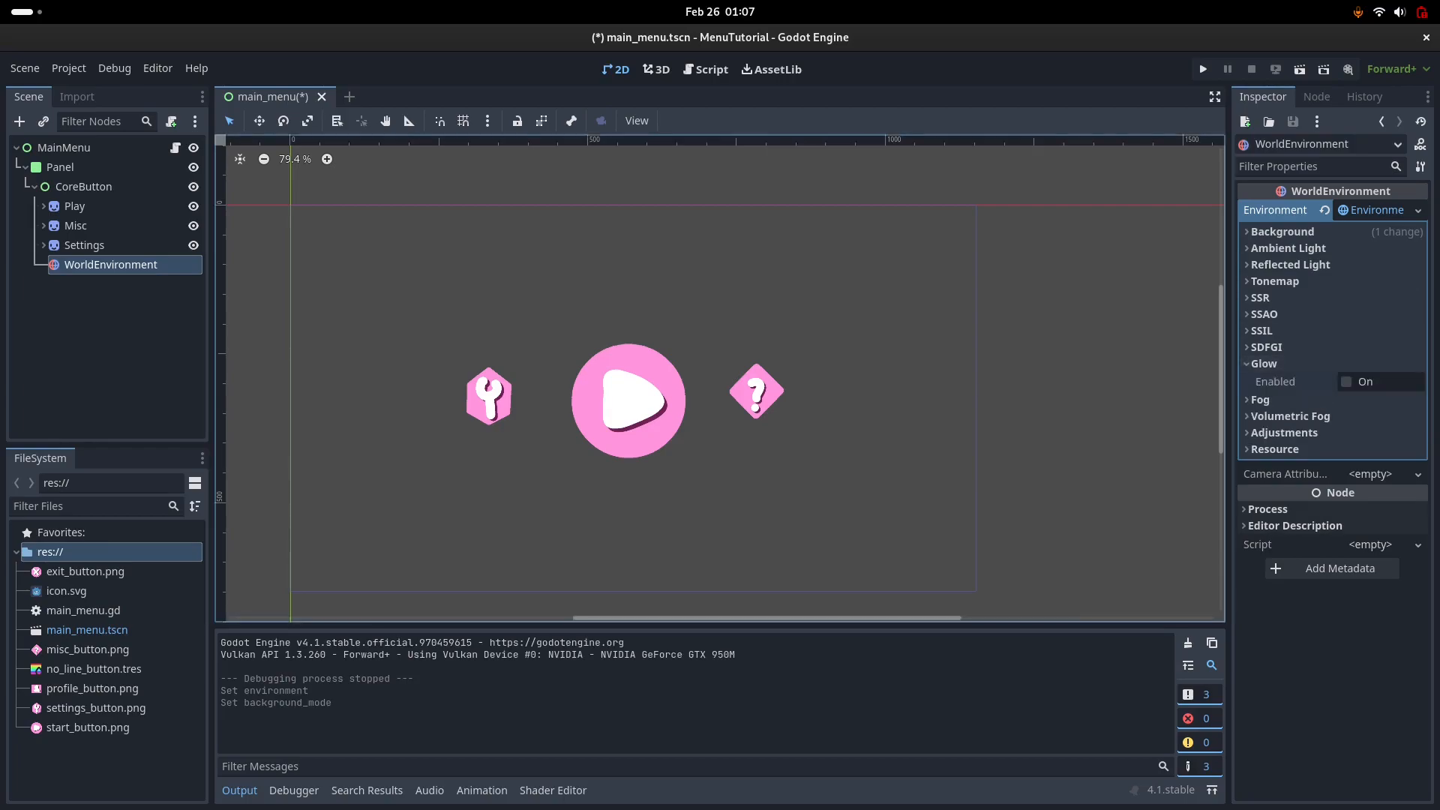
Step: Save the scene and run the project to test moving keyboard focus onto the play button
{"action": "left_click", "coordinate": [105, 353]}
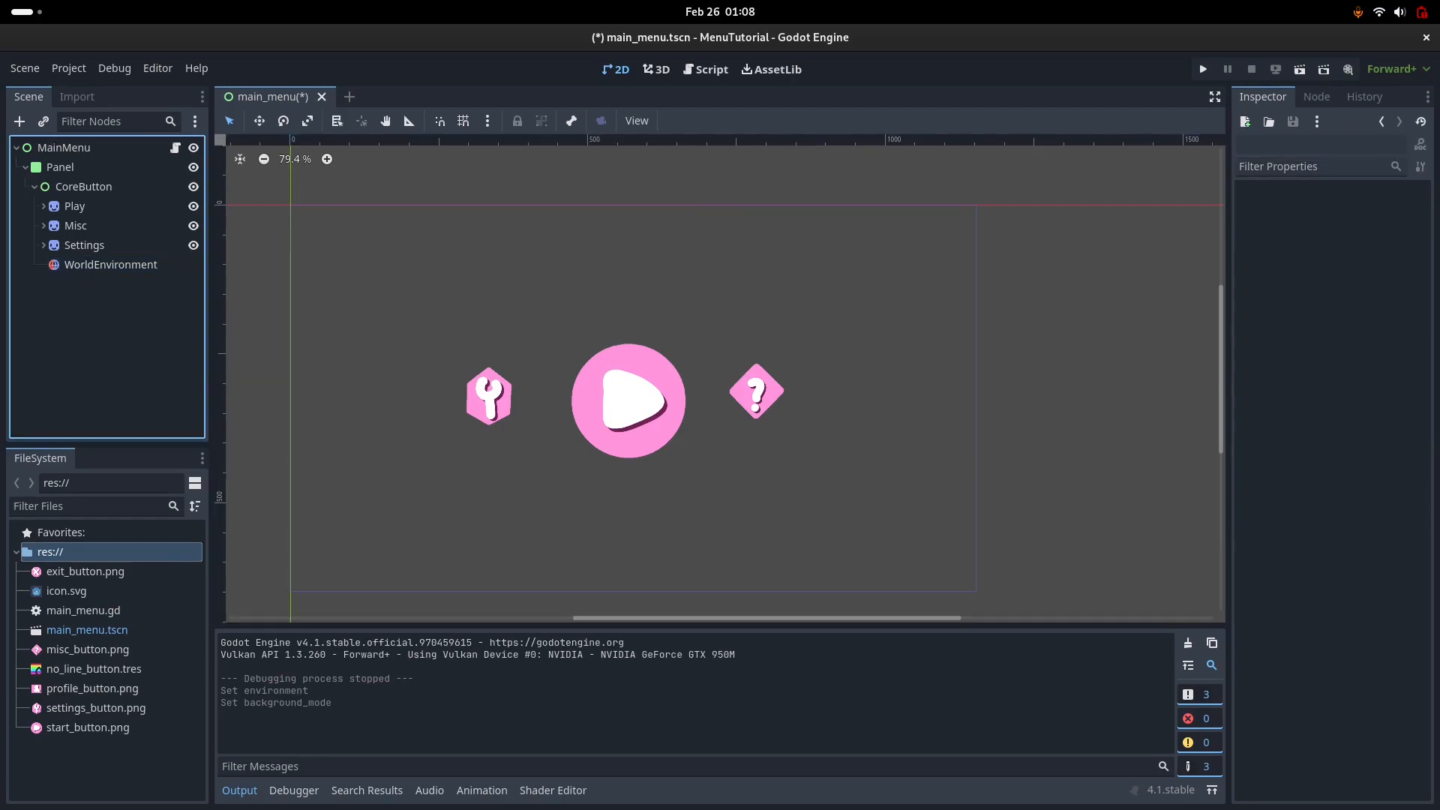
{"action": "key", "text": "ctrl+s"}
{"action": "key", "text": "F5"}
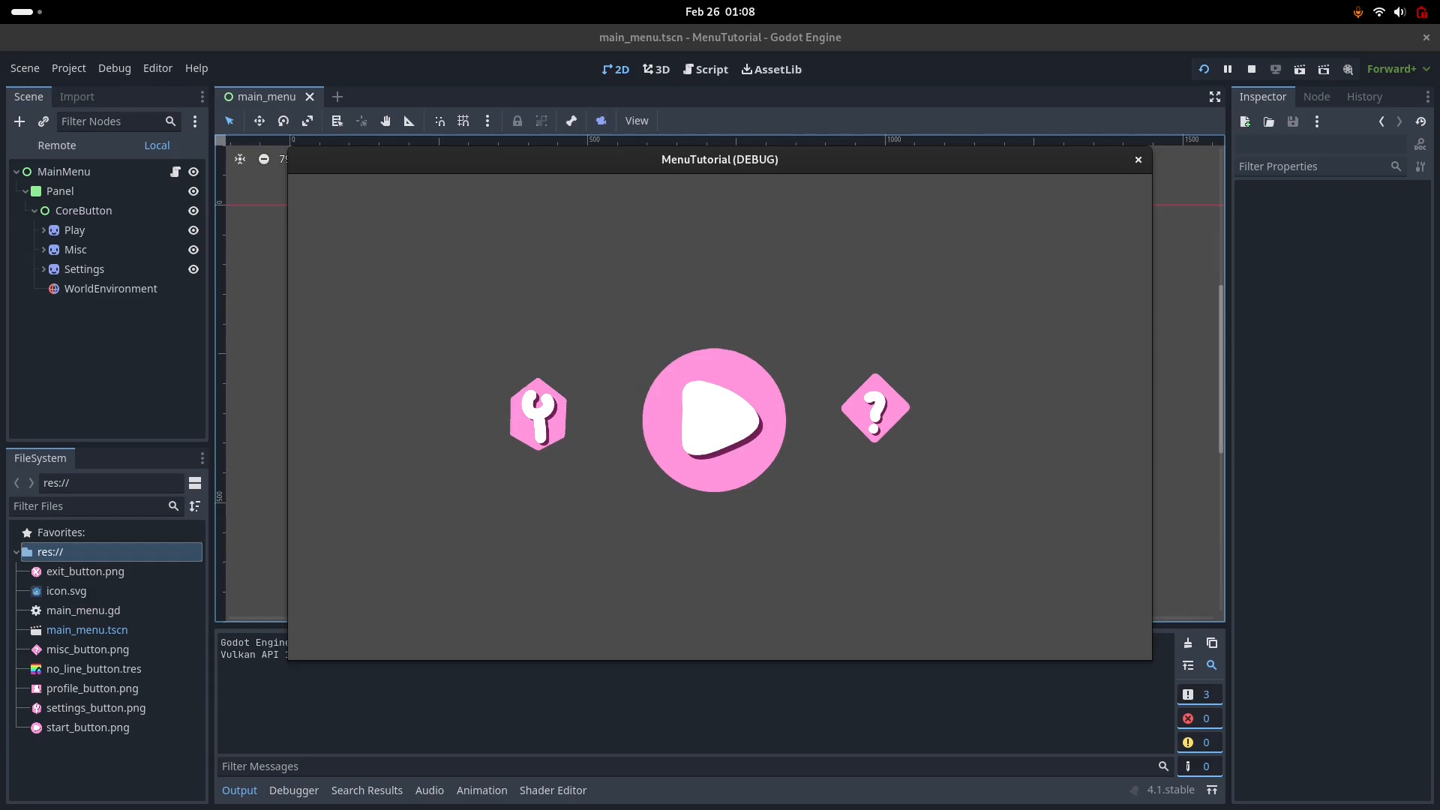
{"action": "key", "text": "Tab"}
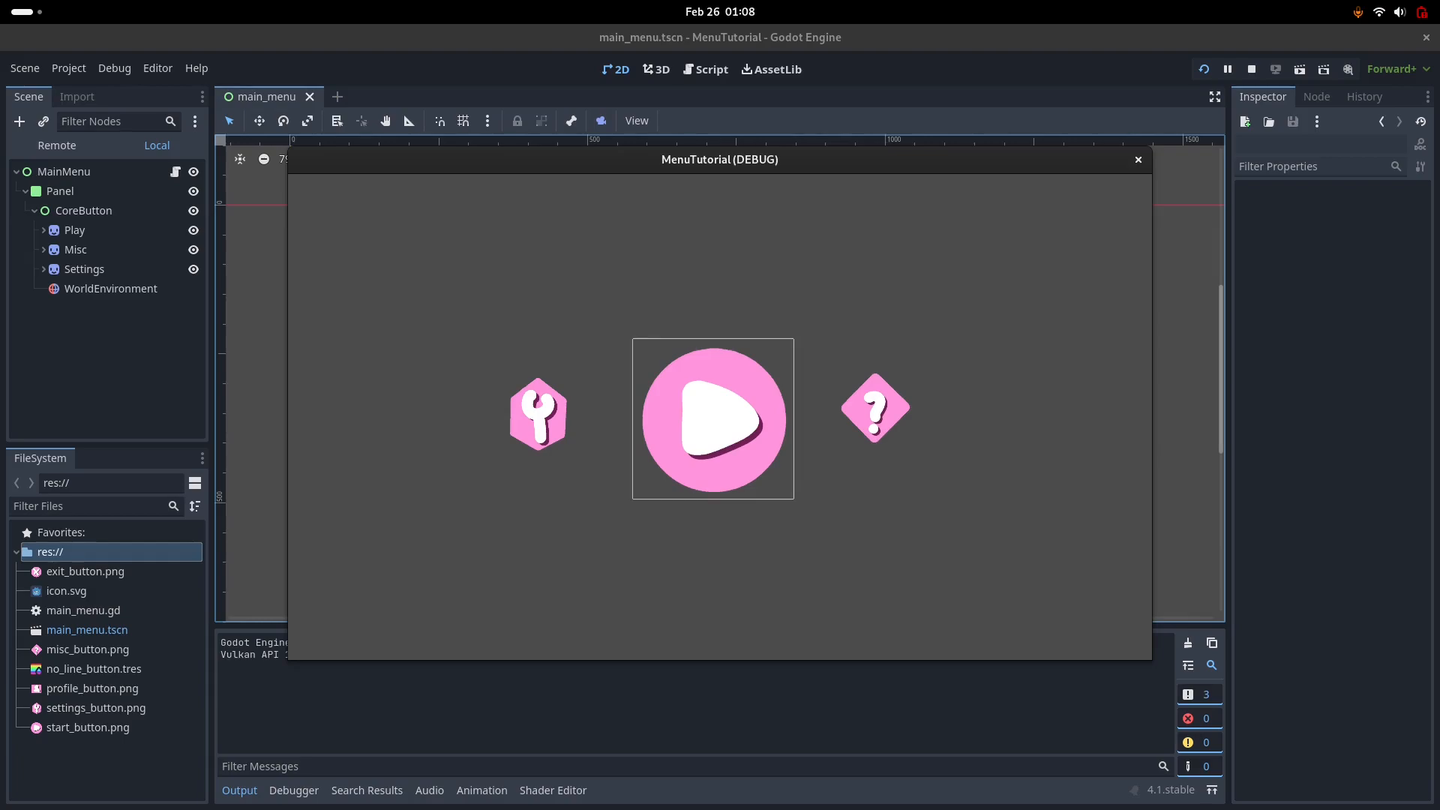
{"action": "key", "text": "Return"}
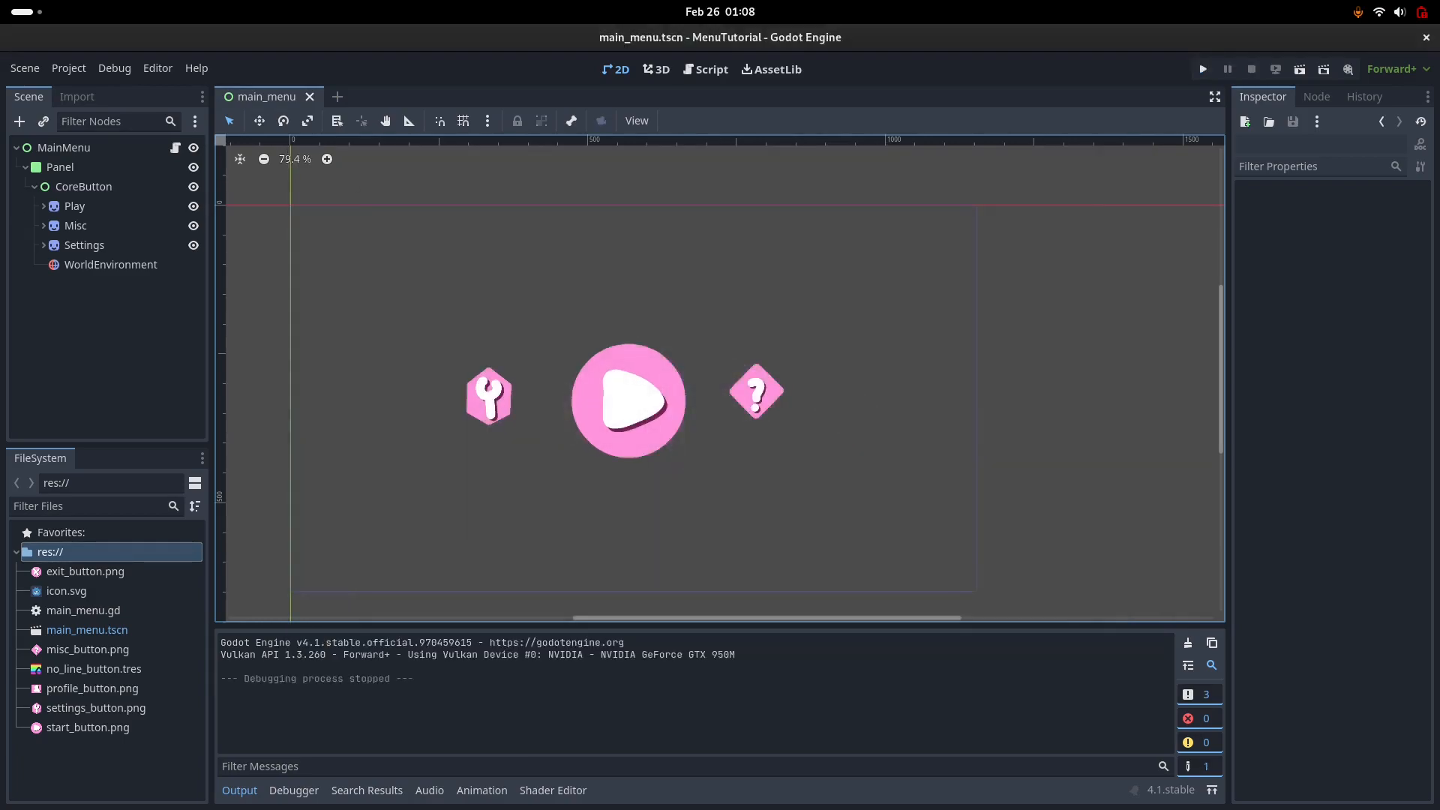
Step: Remove the placeholder pass line from the _ready function in main_menu.gd
{"action": "left_click", "coordinate": [705, 69]}
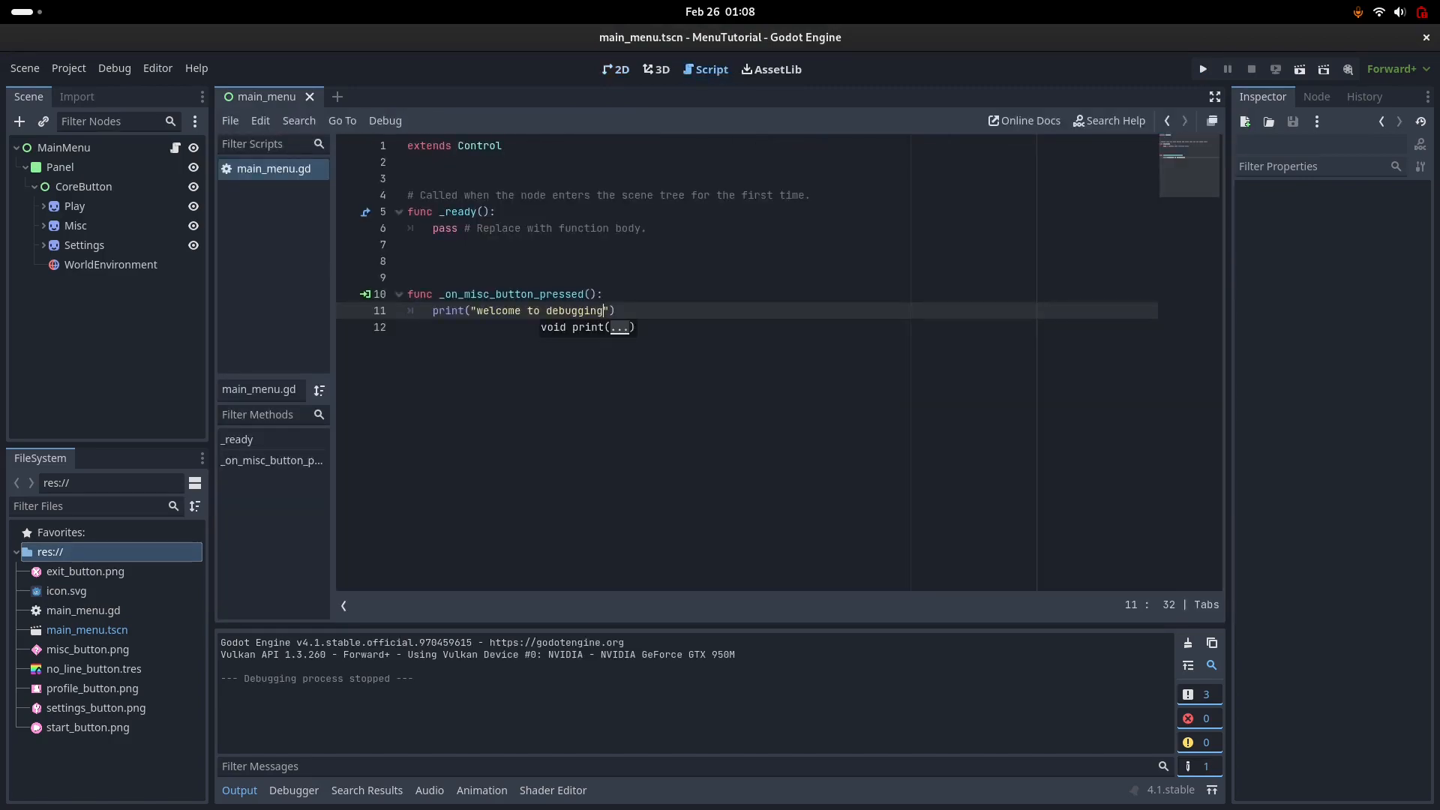
{"action": "left_click", "coordinate": [586, 195]}
{"action": "key", "text": "Down"}
{"action": "key", "text": "shift+Down"}
{"action": "key", "text": "shift+End"}
{"action": "key", "text": "BackSpace"}
{"action": "key", "text": "Return"}
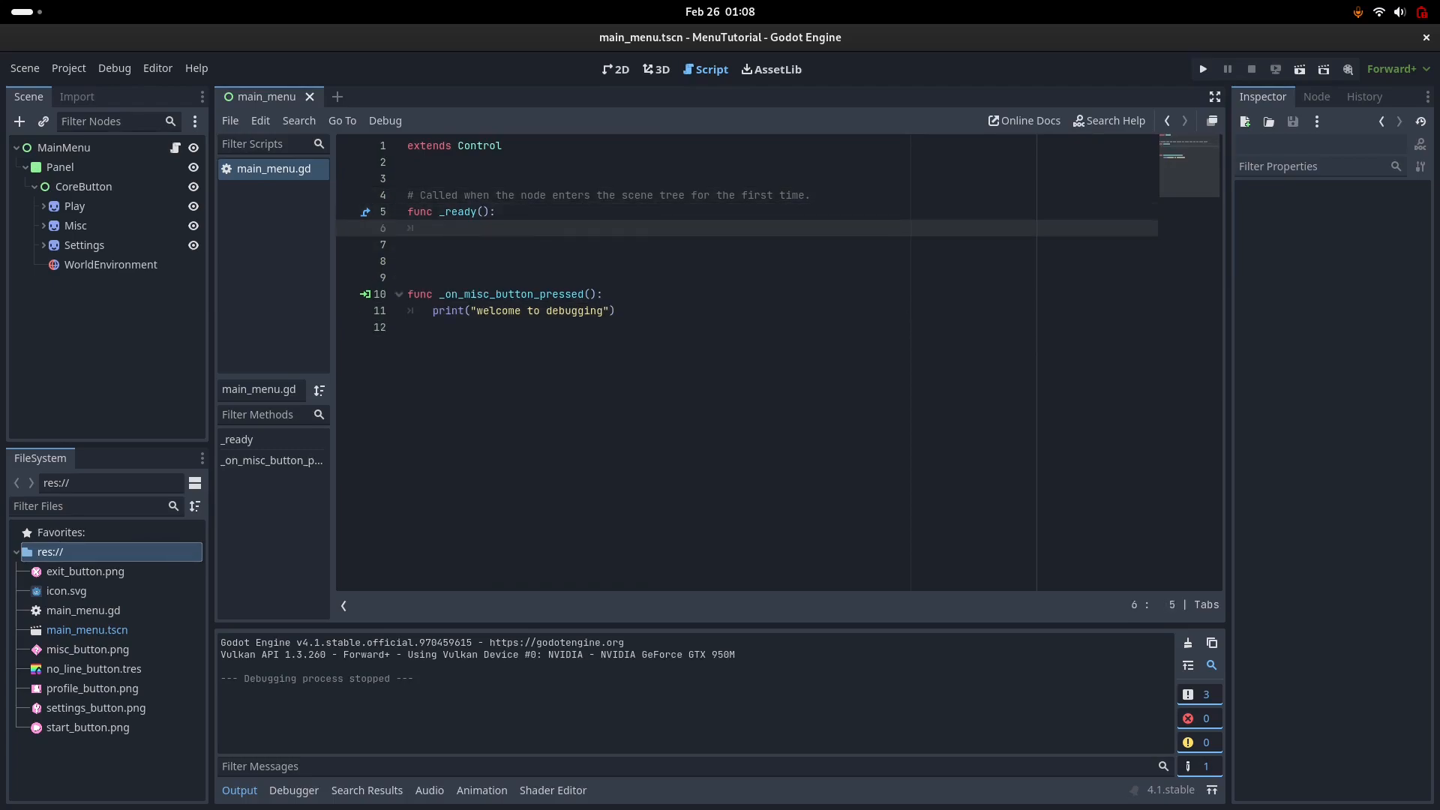
Step: Add $Panel/CoreButton/Play/PlayButton.grab_focus() as the body of the _ready function
{"action": "type", "text": "$"}
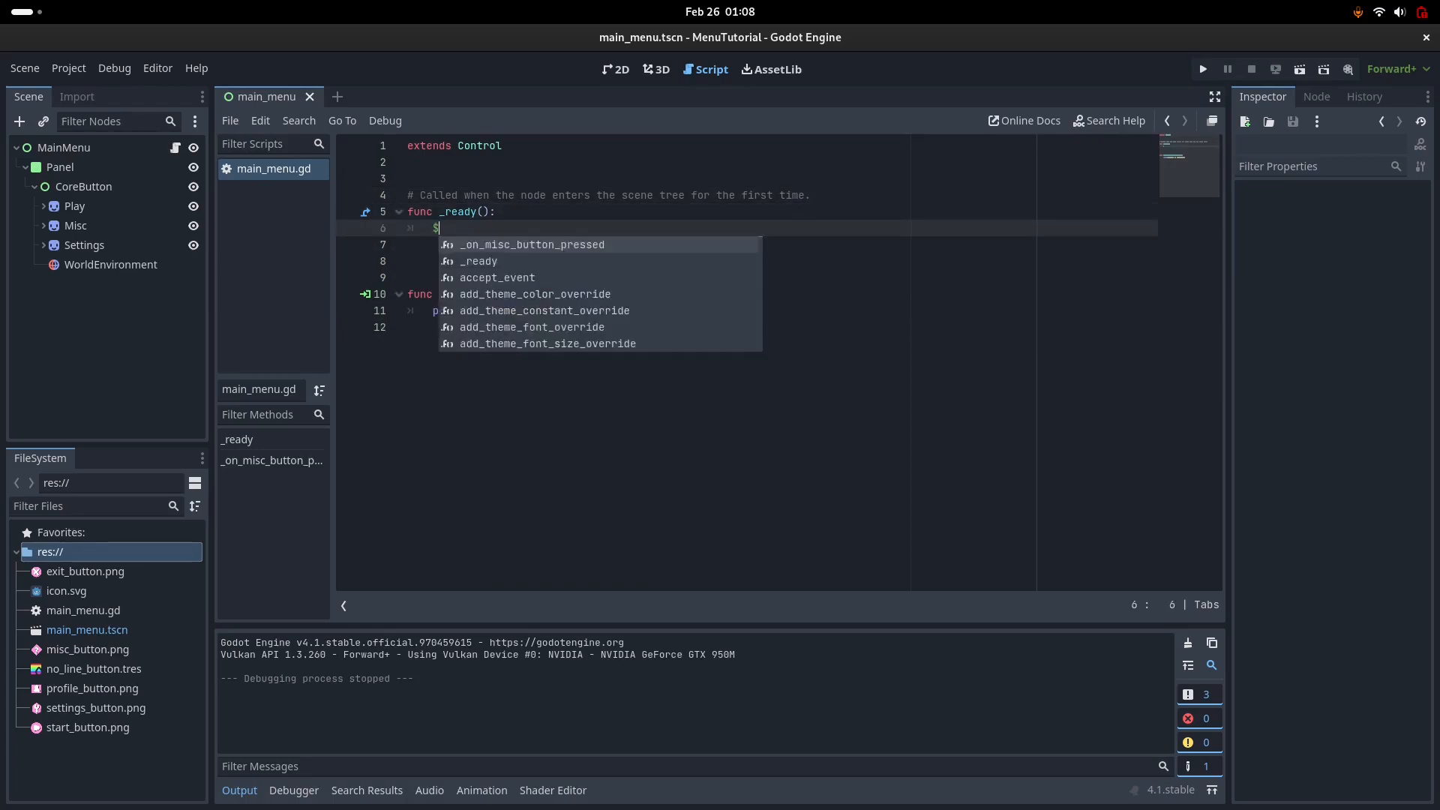
{"action": "type", "text": "Pl"}
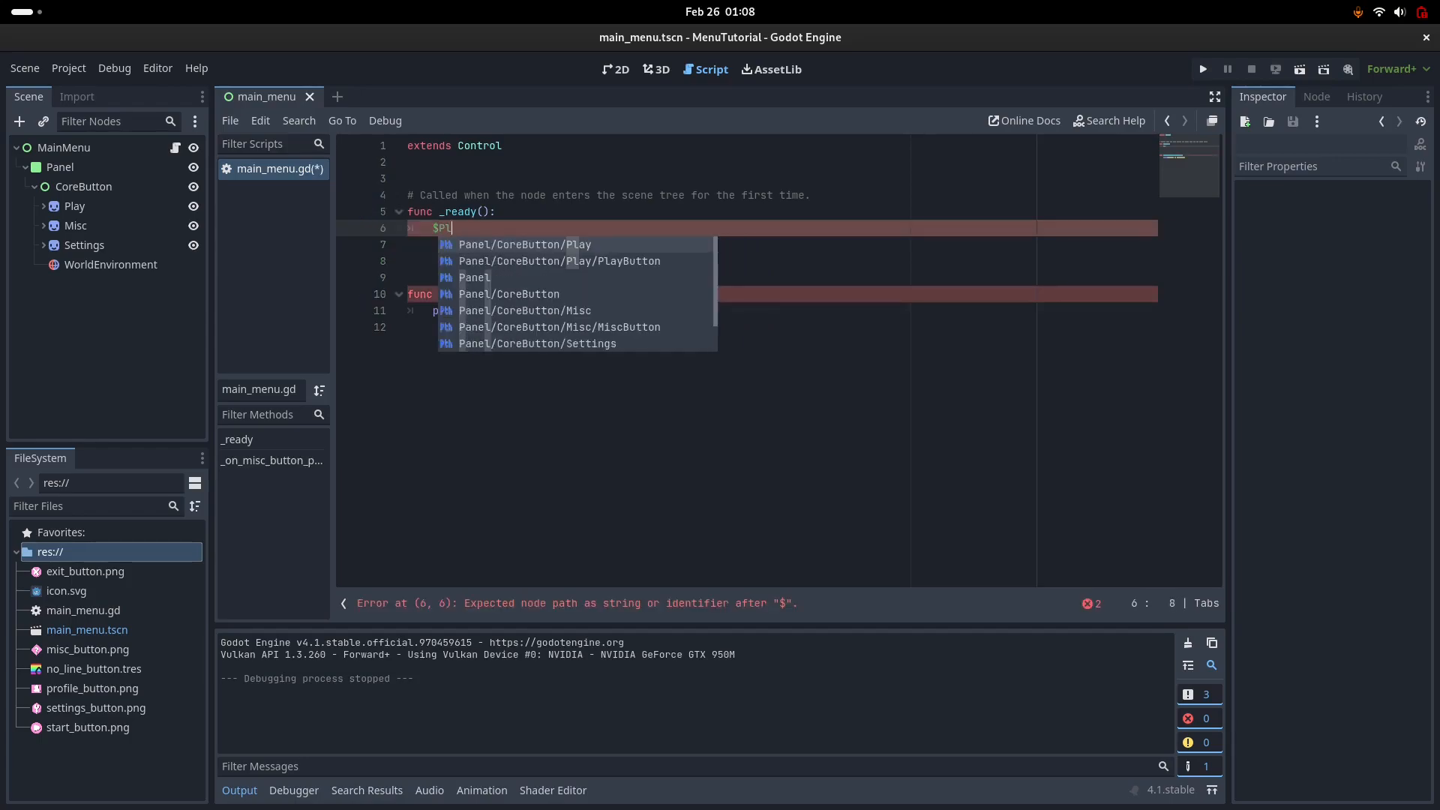
{"action": "key", "text": "Down"}
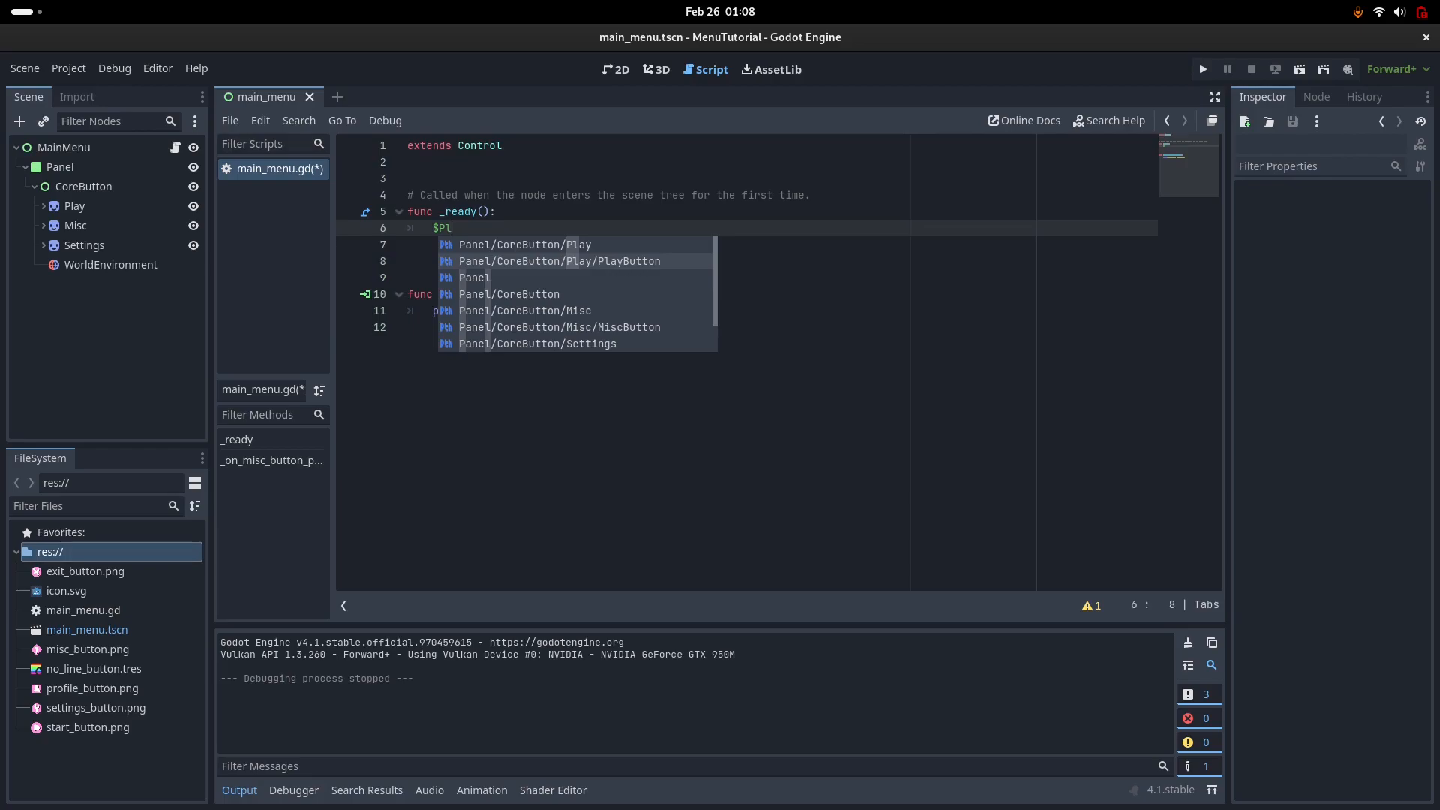
{"action": "key", "text": "Return"}
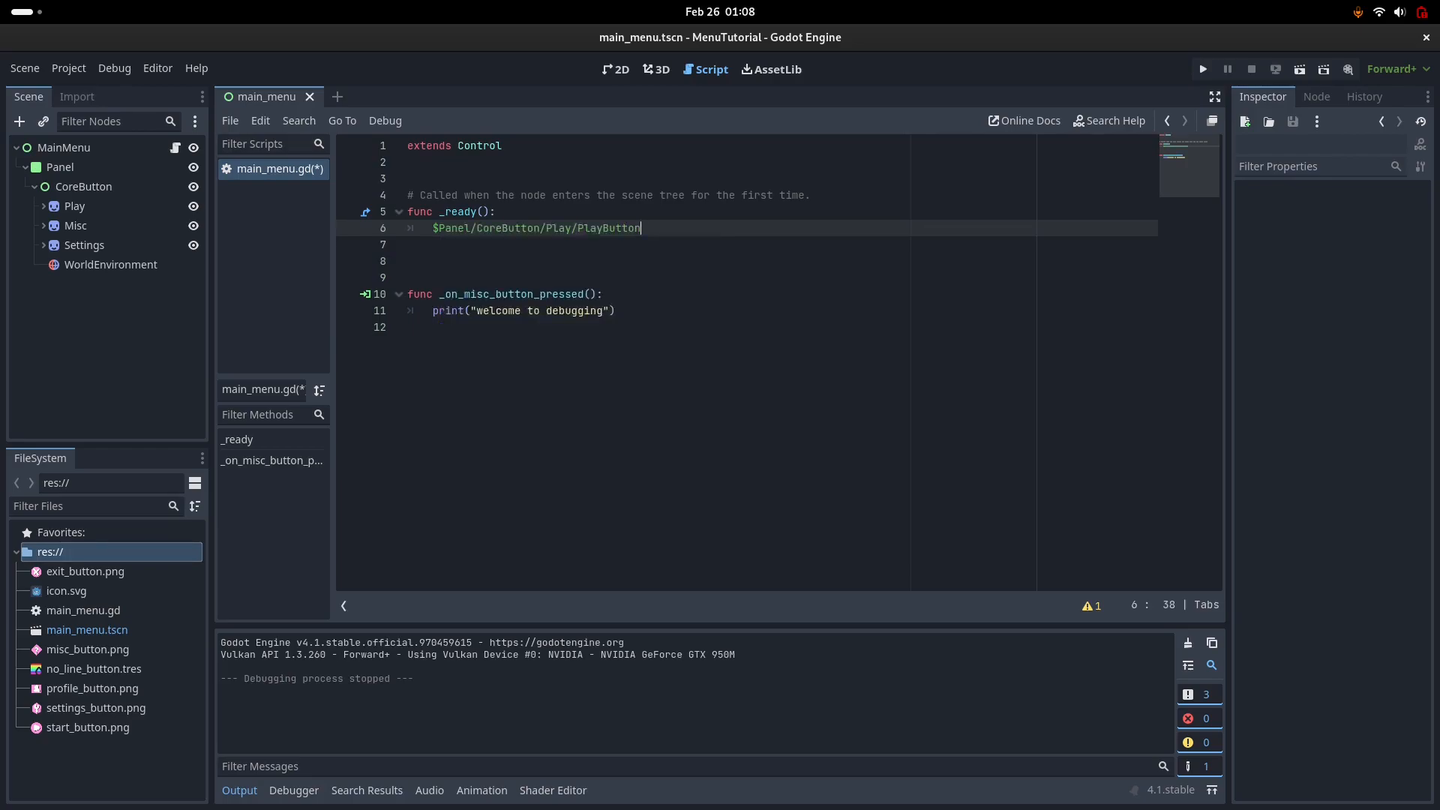
{"action": "type", "text": "."}
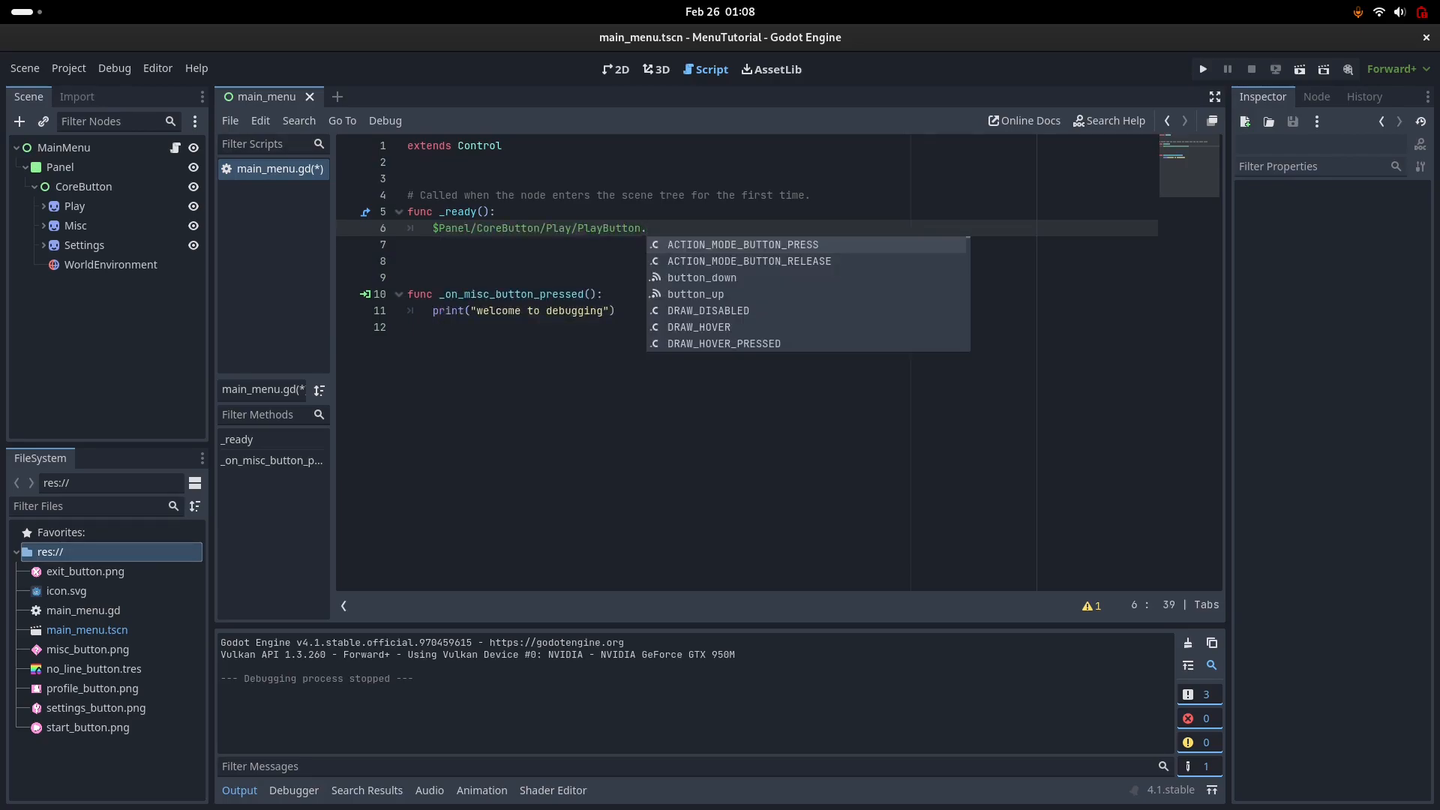
{"action": "type", "text": "grab"}
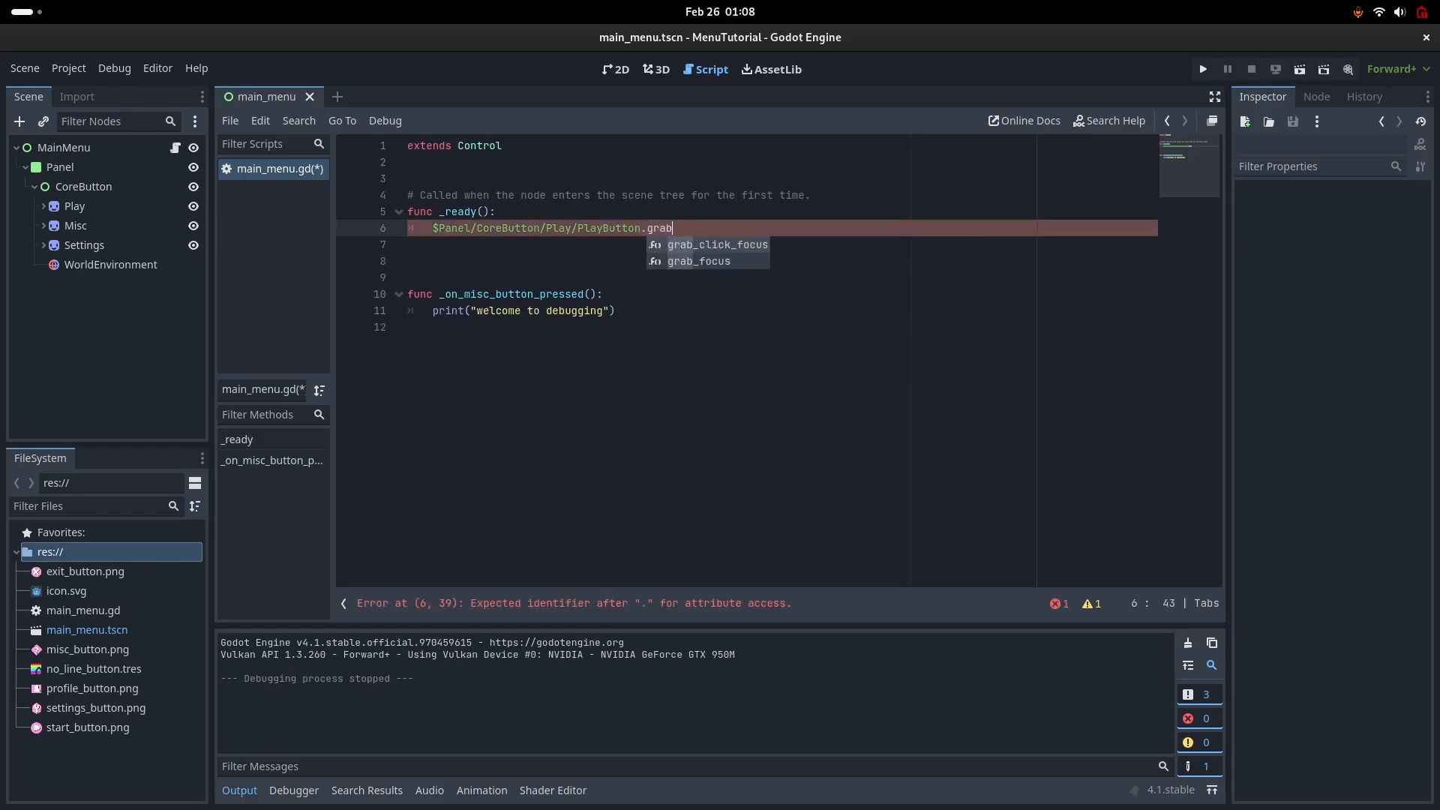
{"action": "key", "text": "Down"}
{"action": "key", "text": "Return"}
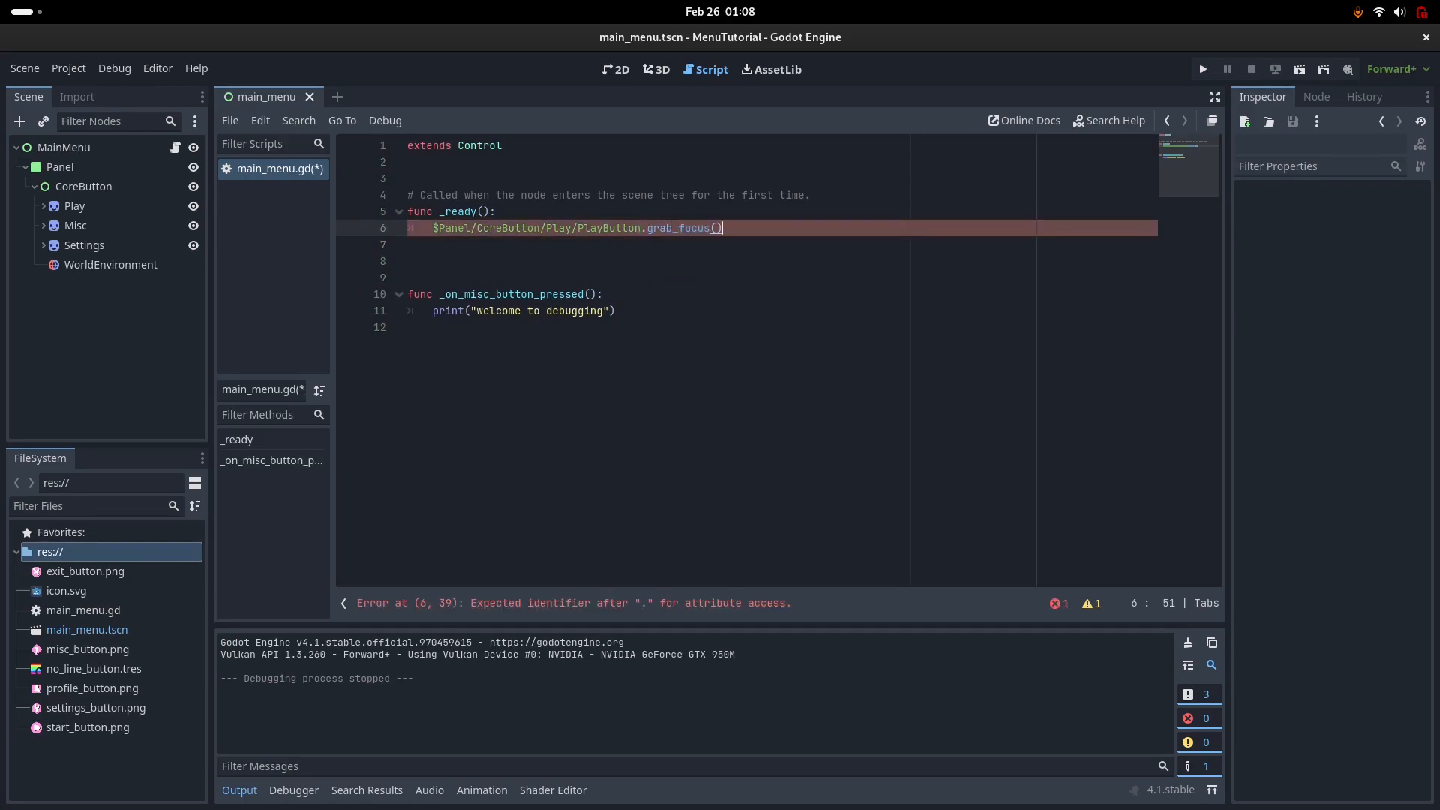
Step: Save the script and run the project briefly to check the play button's focus at startup
{"action": "key", "text": "Down"}
{"action": "key", "text": "Down"}
{"action": "key", "text": "ctrl+s"}
{"action": "key", "text": "F5"}
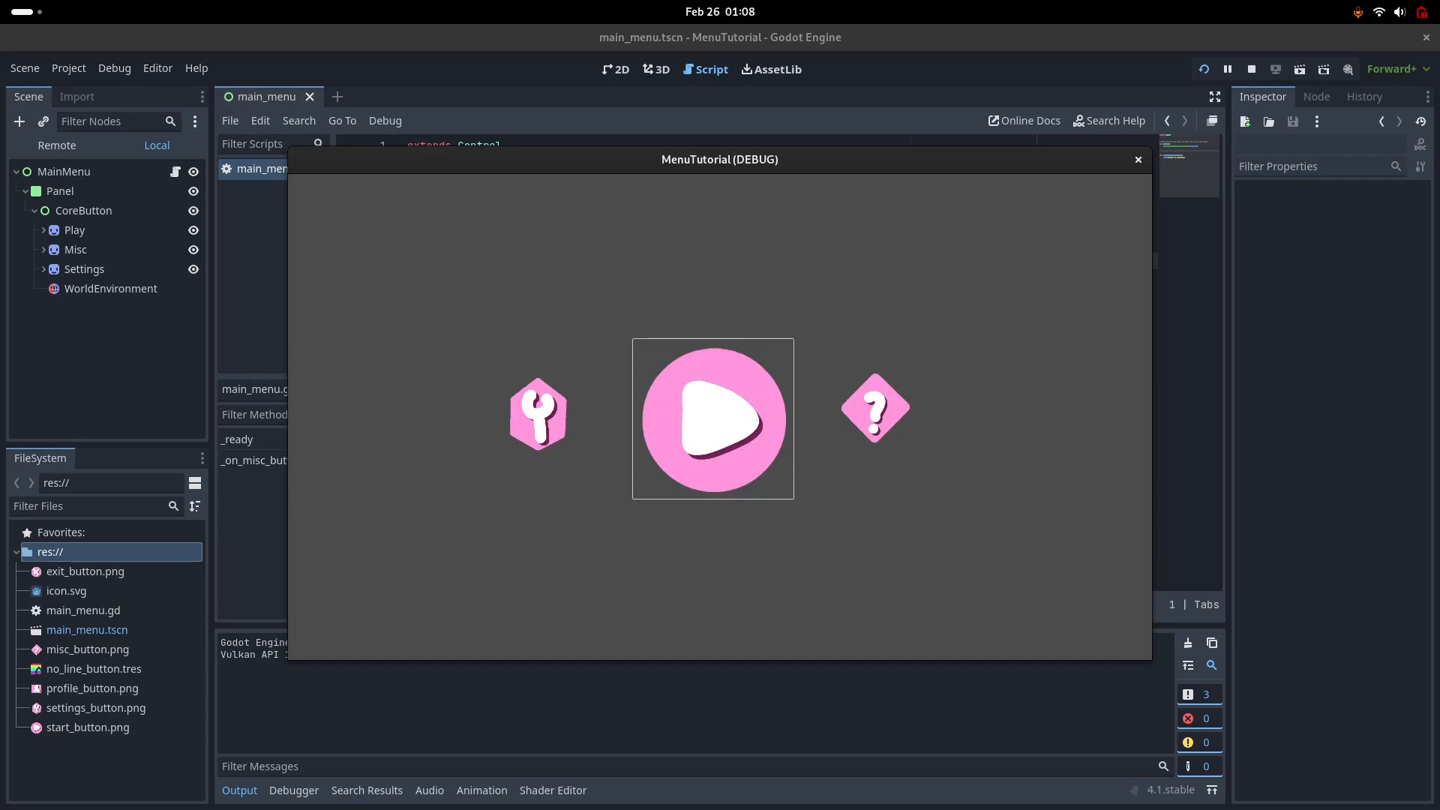
{"action": "key", "text": "F8"}
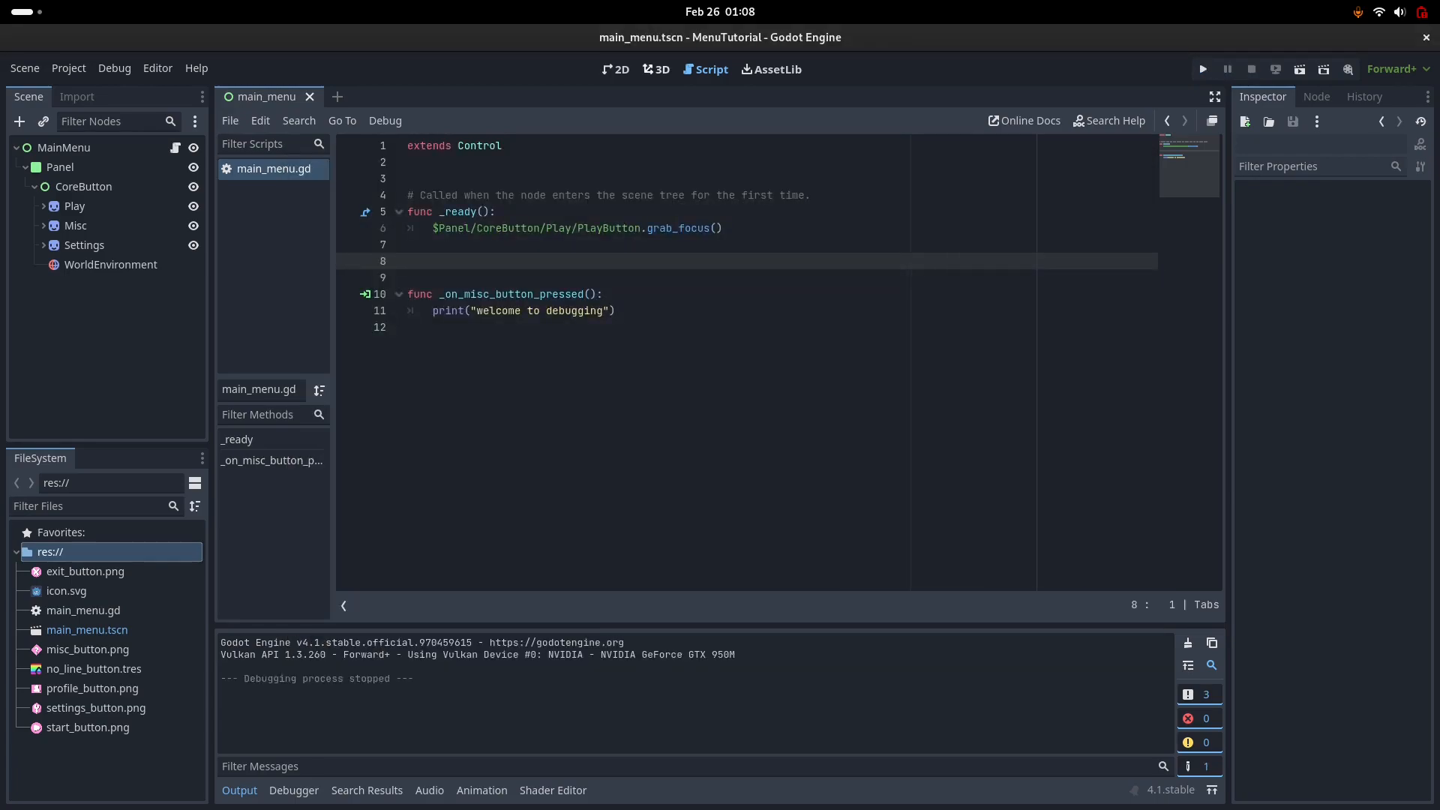
Step: Enable Glow in the WorldEnvironment node's environment from the 2D view
{"action": "key", "text": "ctrl+F1"}
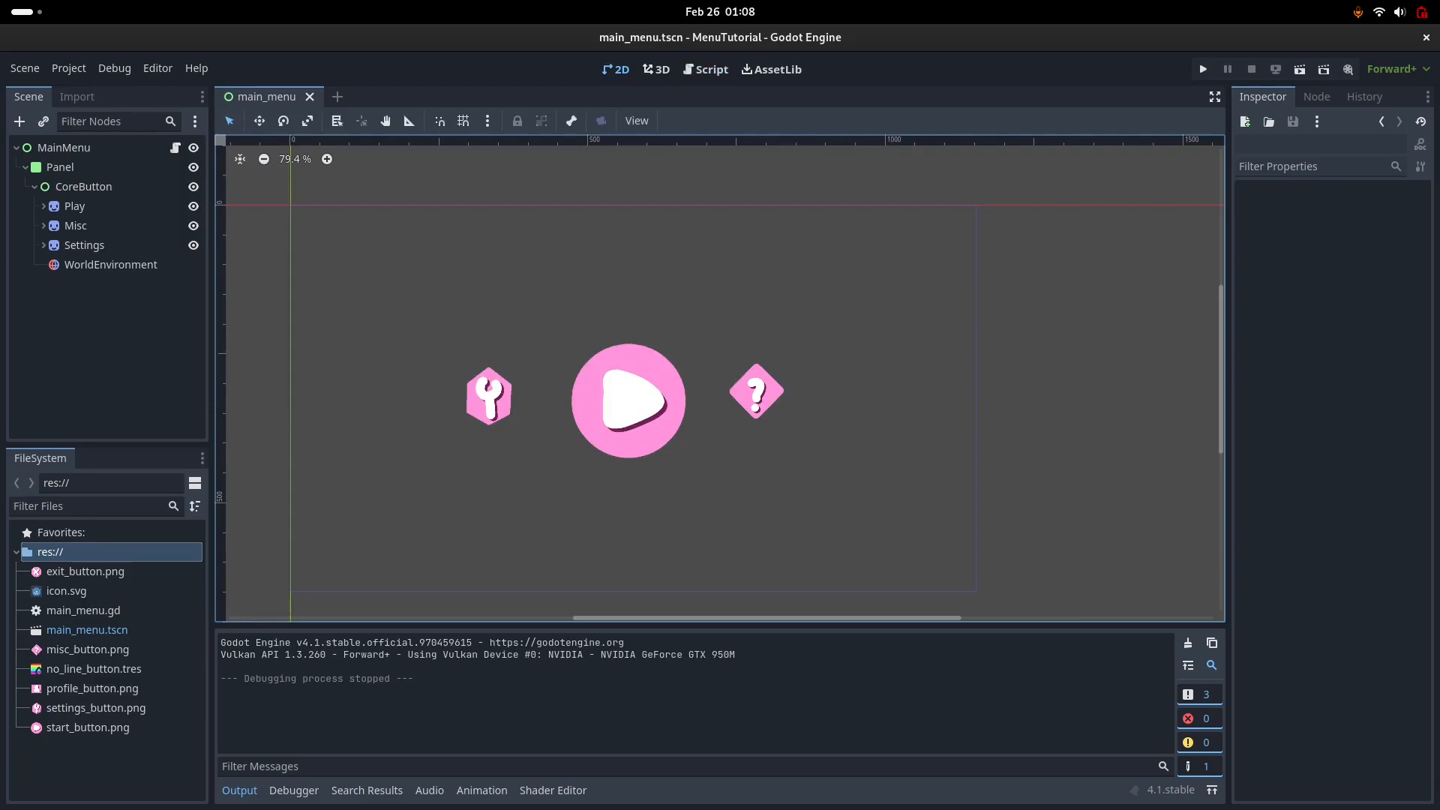
{"action": "left_click", "coordinate": [110, 264]}
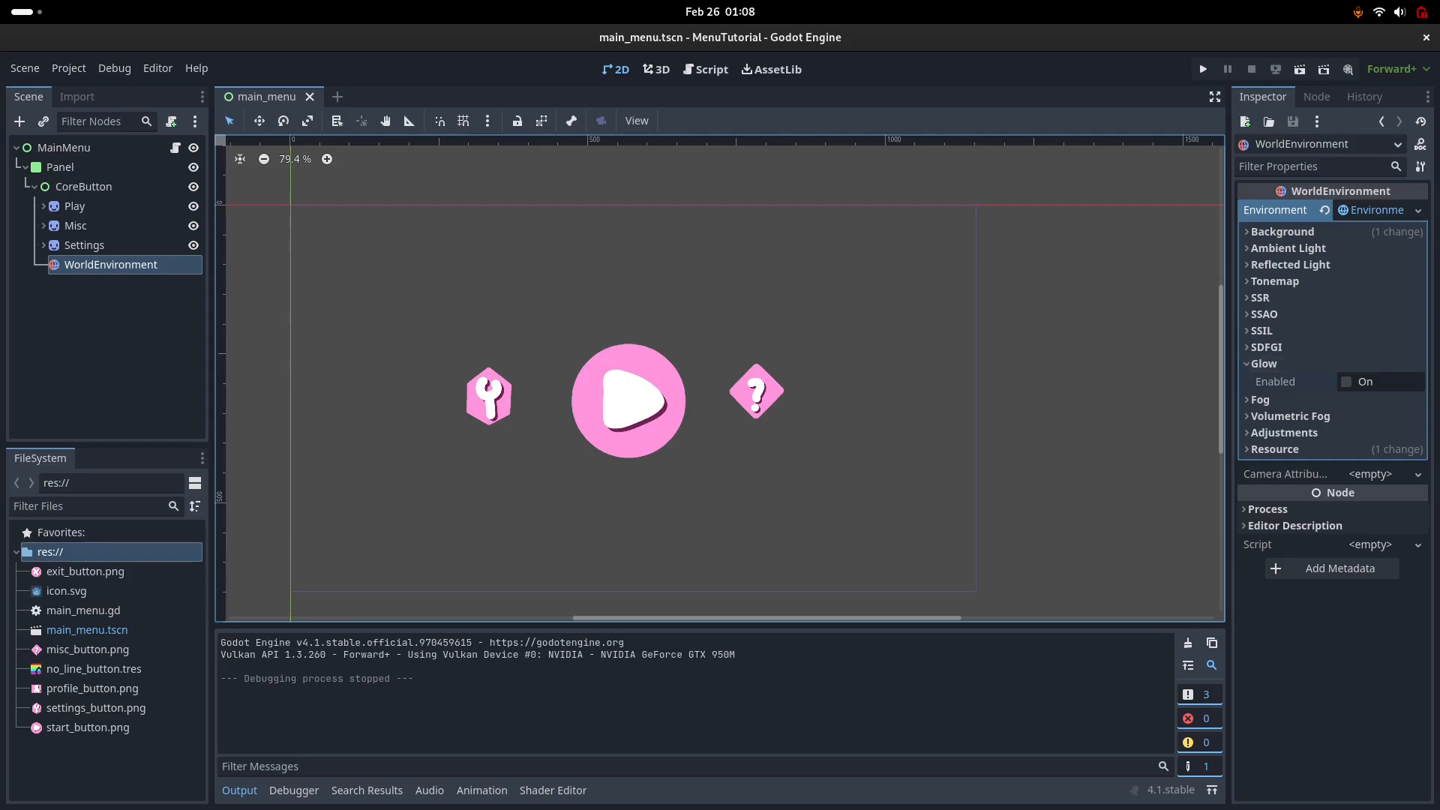
{"action": "left_click", "coordinate": [1346, 382]}
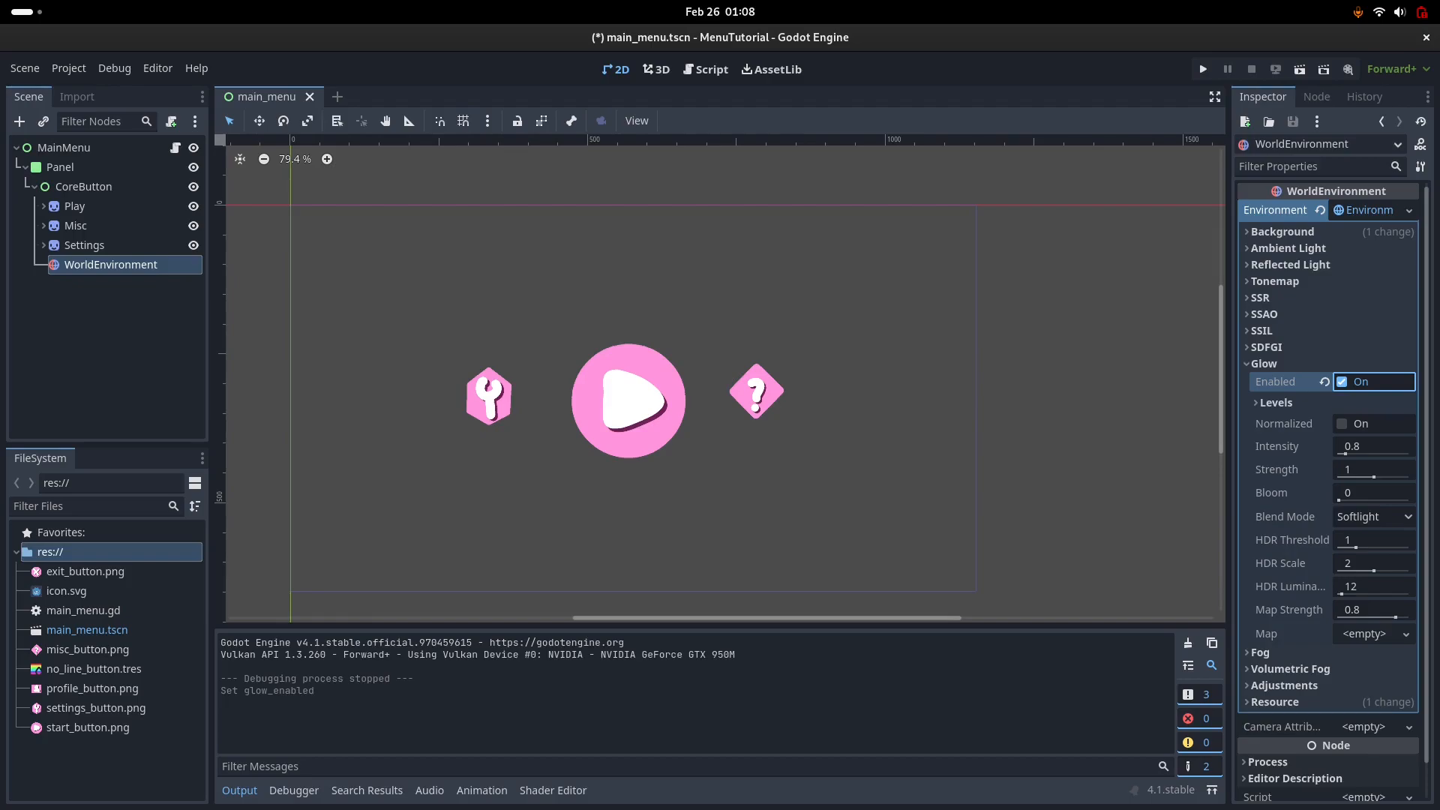
{"action": "left_click", "coordinate": [107, 345]}
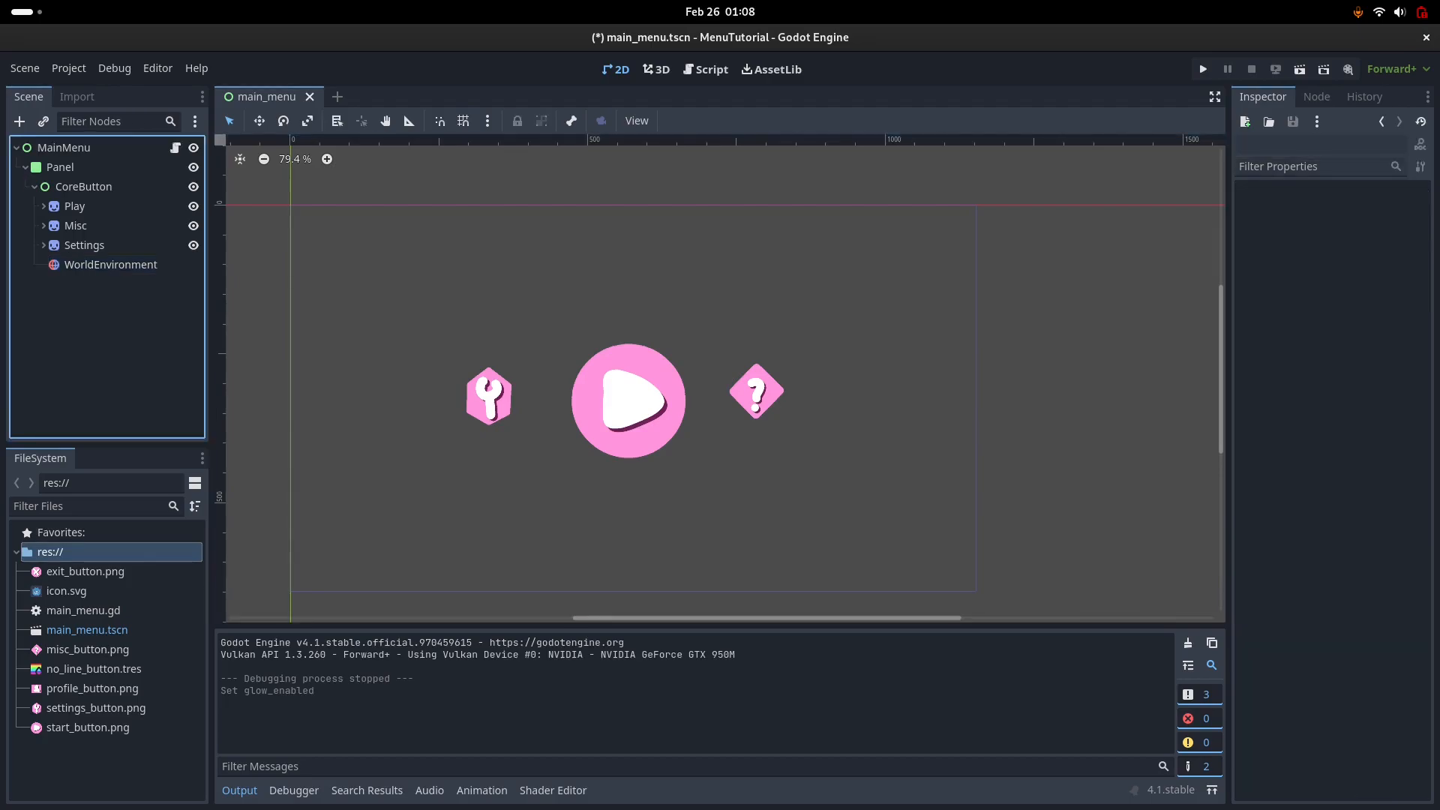
{"action": "key", "text": "alt+Escape"}
{"action": "key", "text": "alt+Escape"}
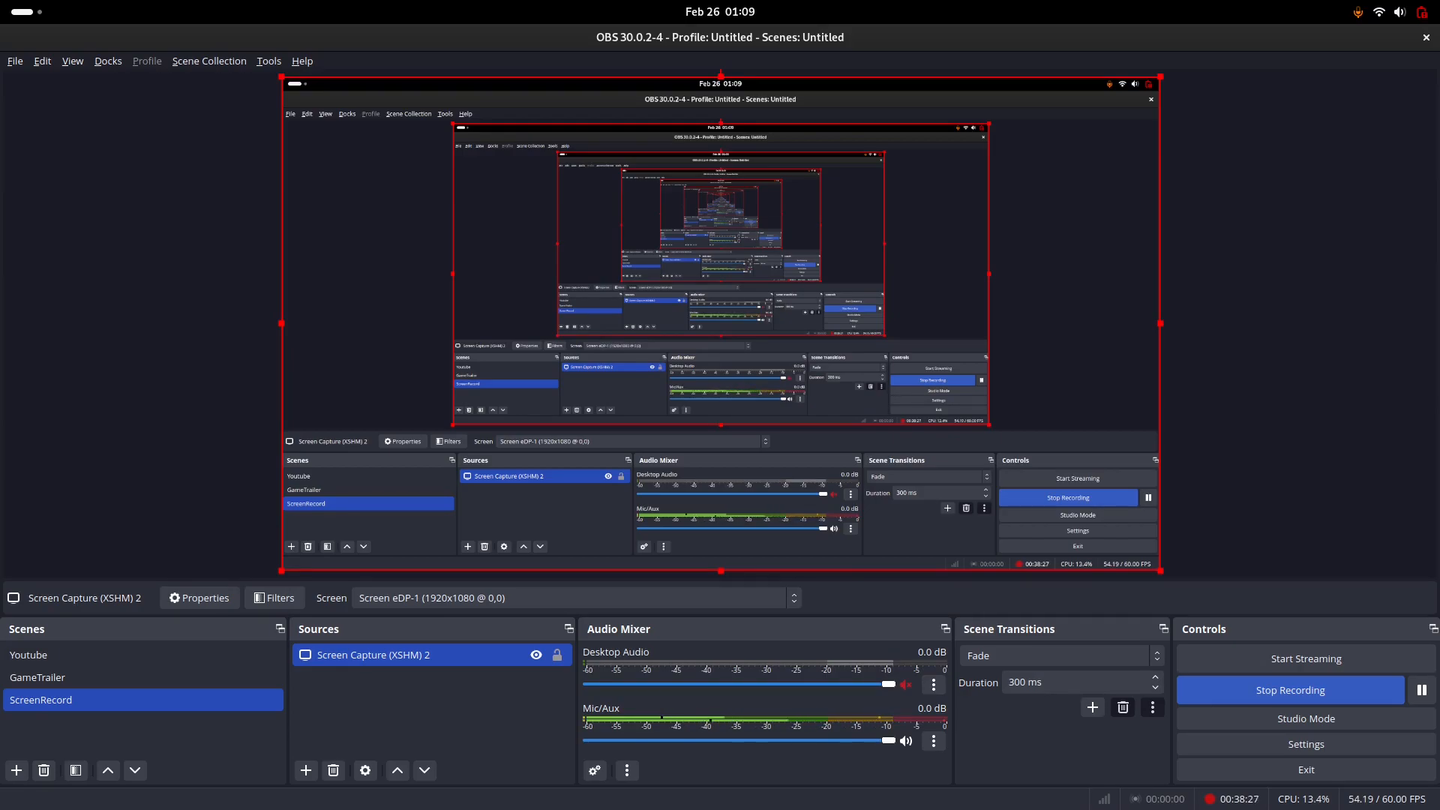
{"action": "key", "text": "ctrl+shift+r"}
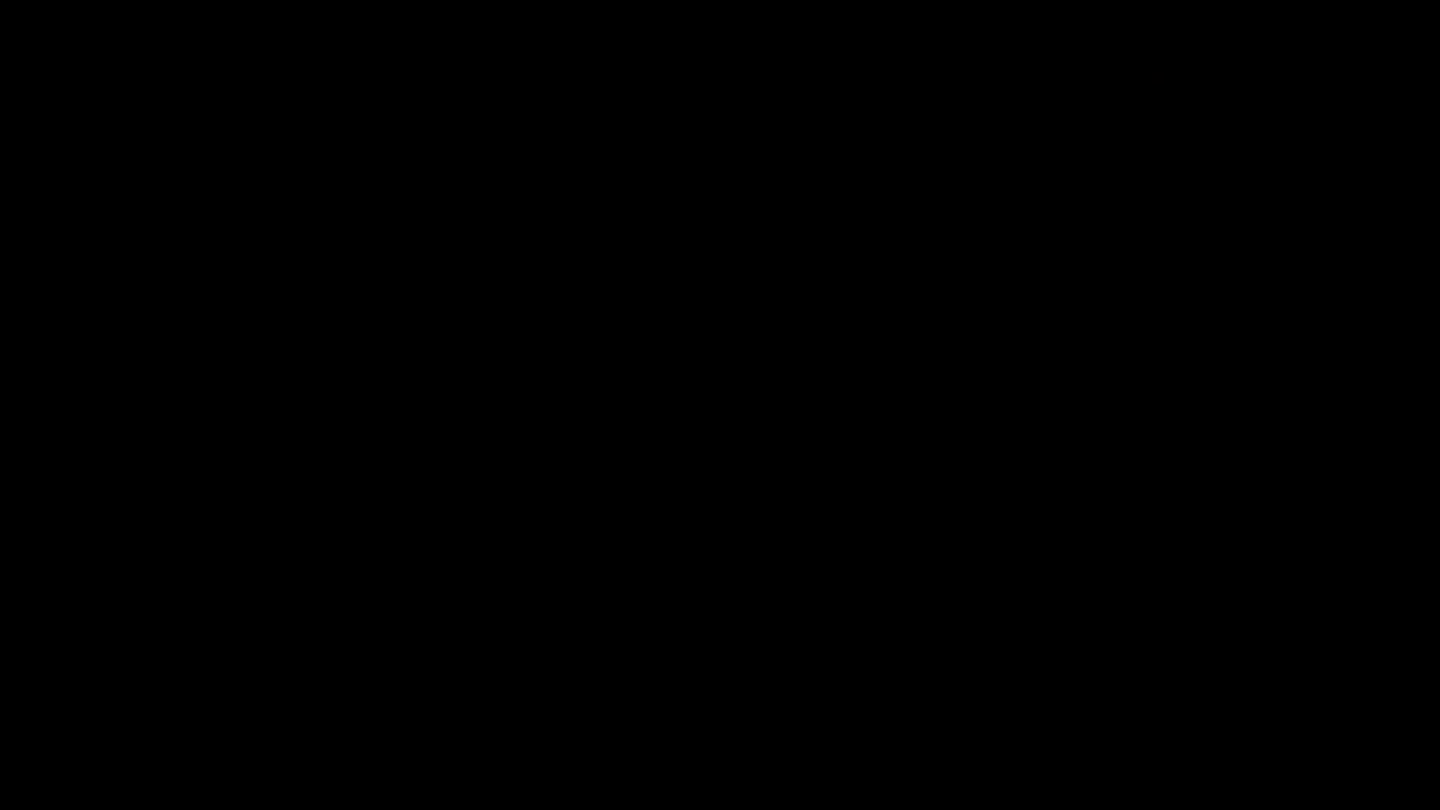